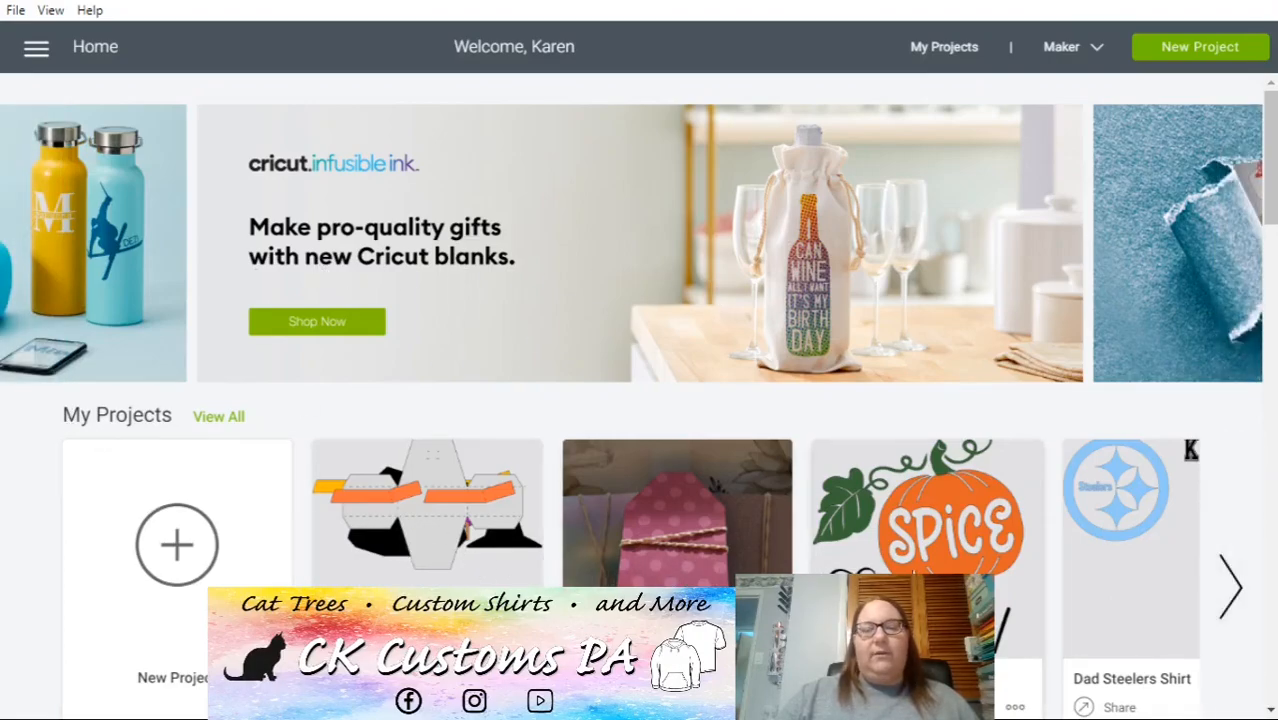
- Look through the saved projects on the home page and in the full My Projects list, and return to the home page
click(1233, 586)
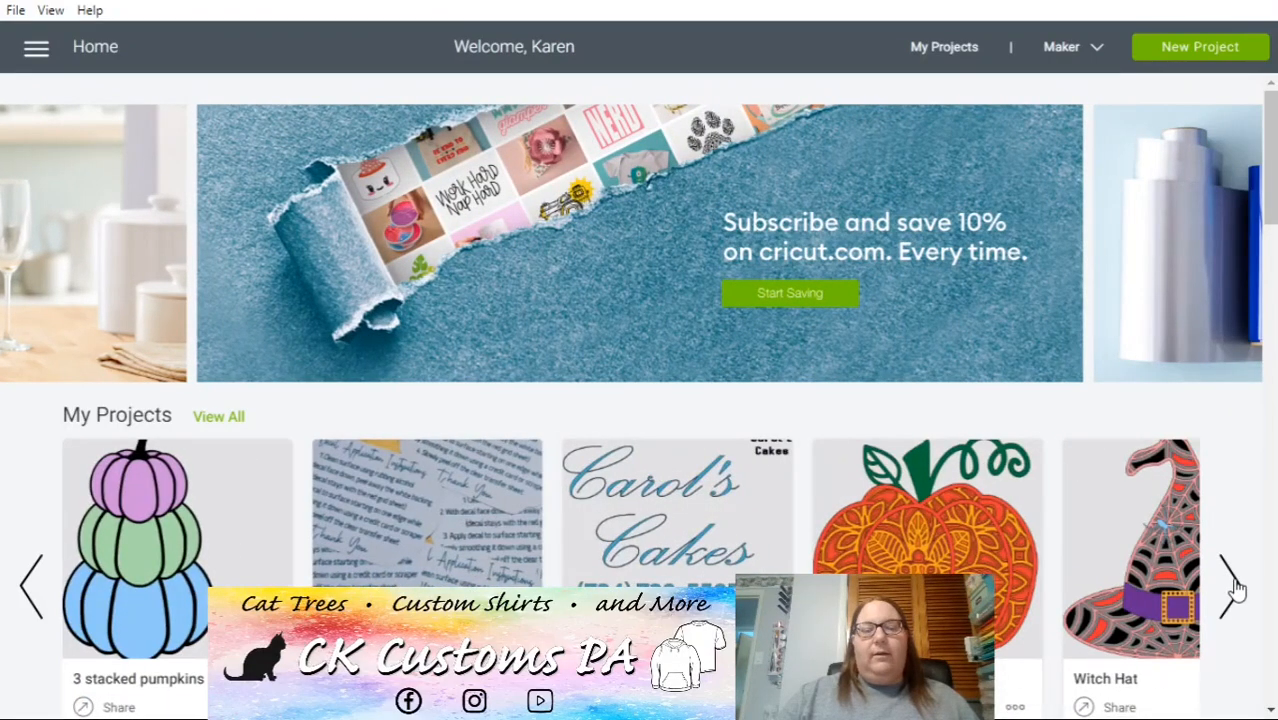
click(1233, 586)
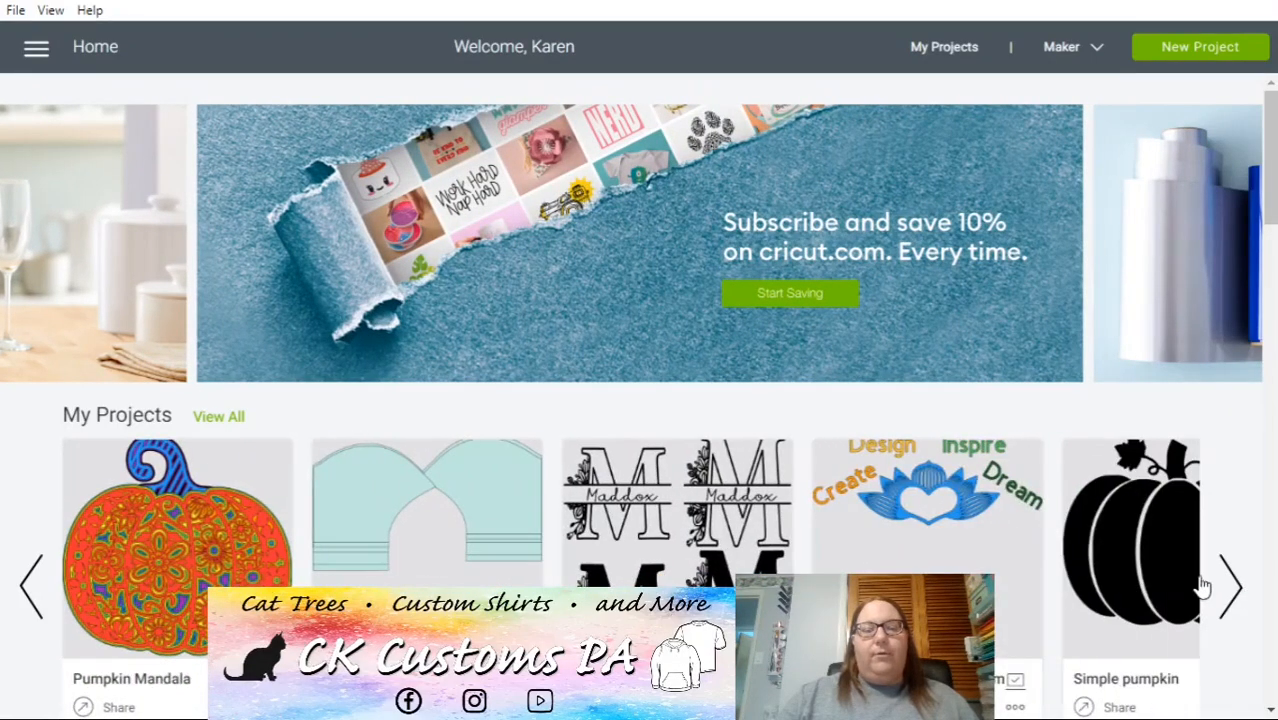
click(220, 417)
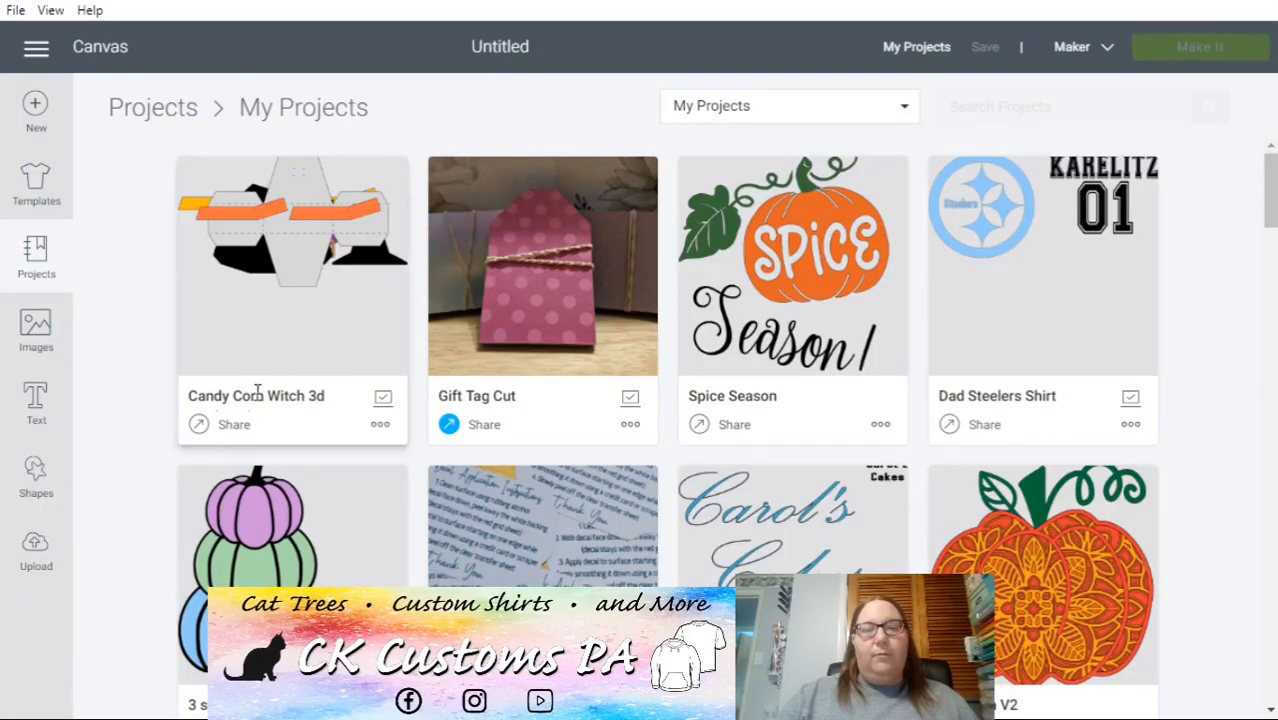
click(37, 58)
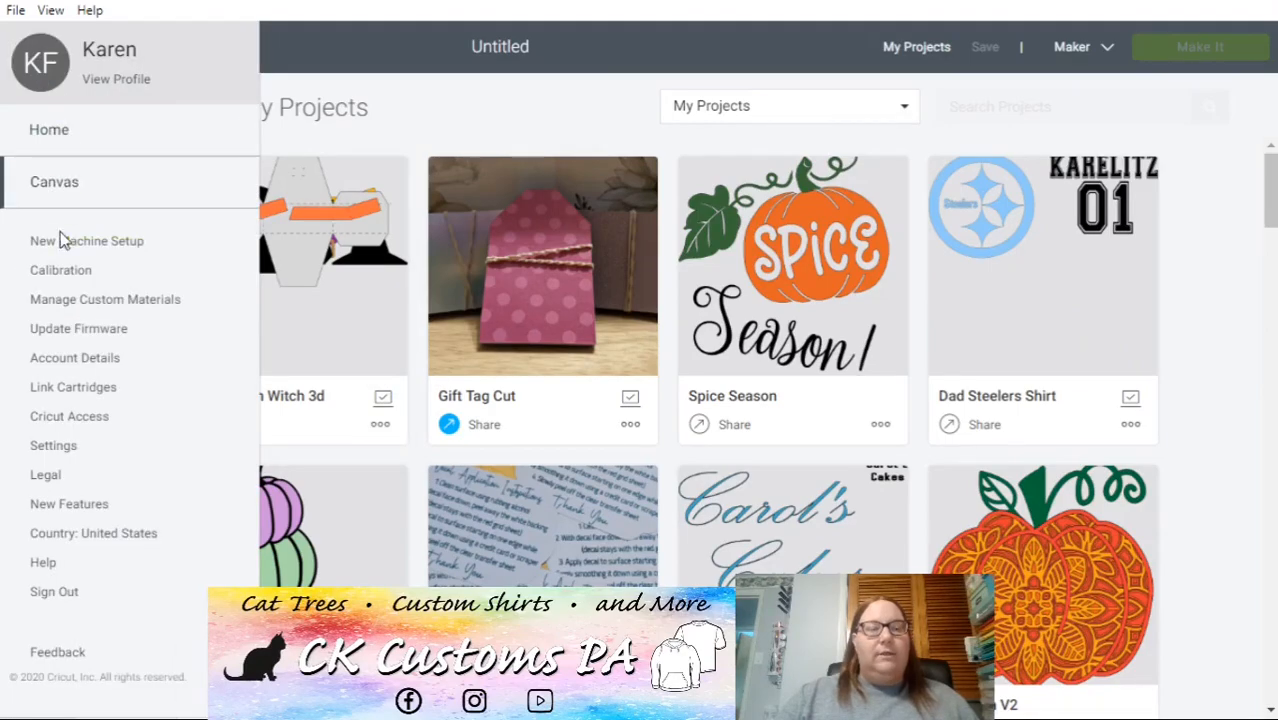
click(50, 133)
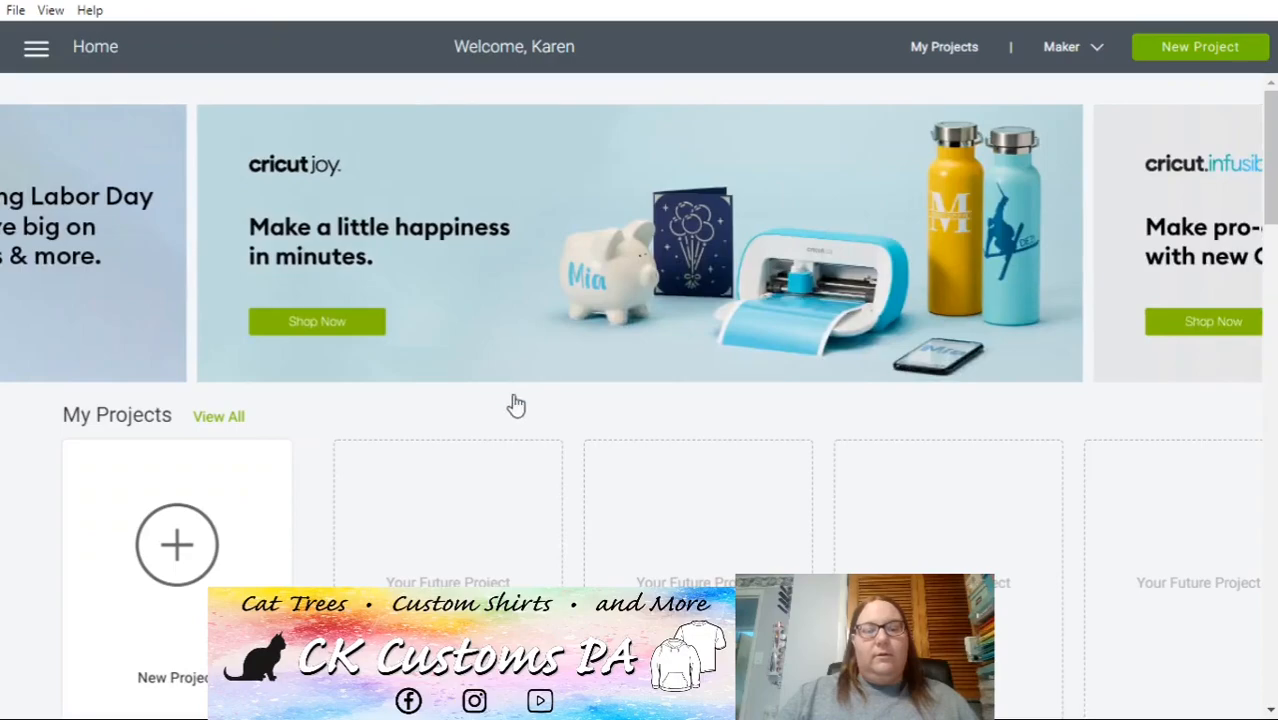
- Examine the project categories on the home page, from Cricut Access to Iron-On for All Occasions, and return to My Projects
scroll(553, 428, down, 2)
scroll(553, 428, down, 3)
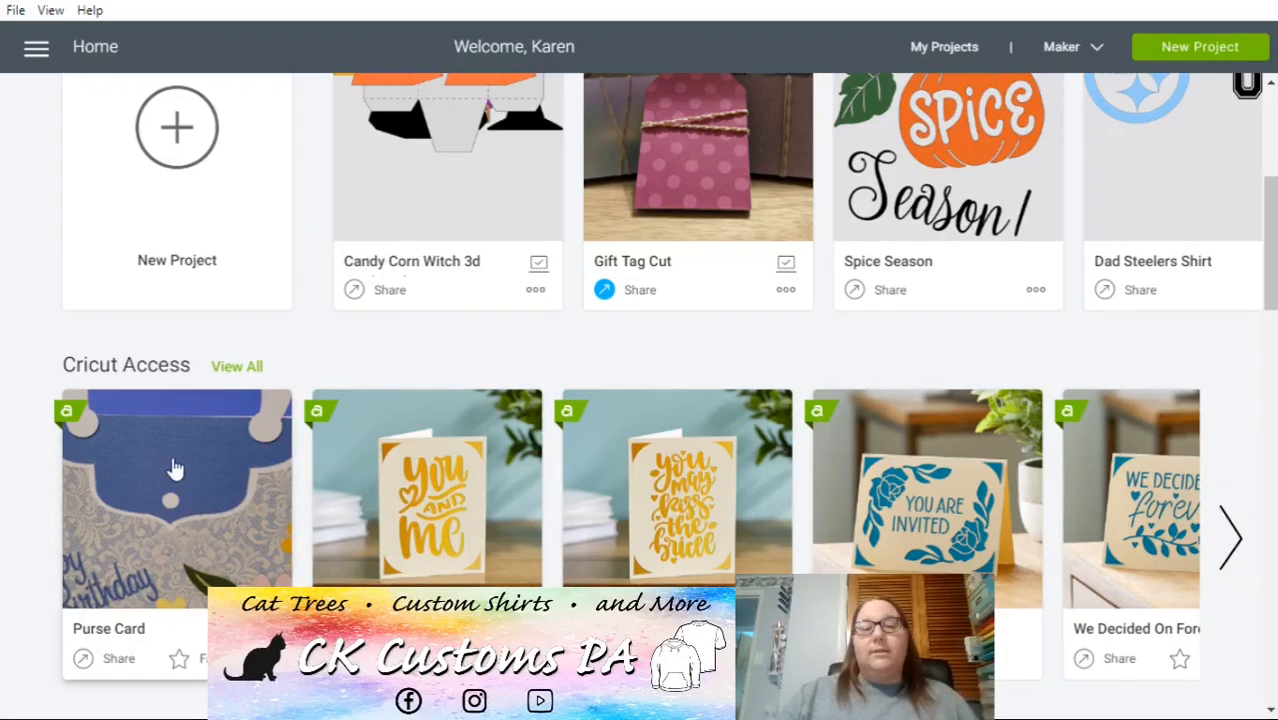
scroll(1065, 483, down, 2)
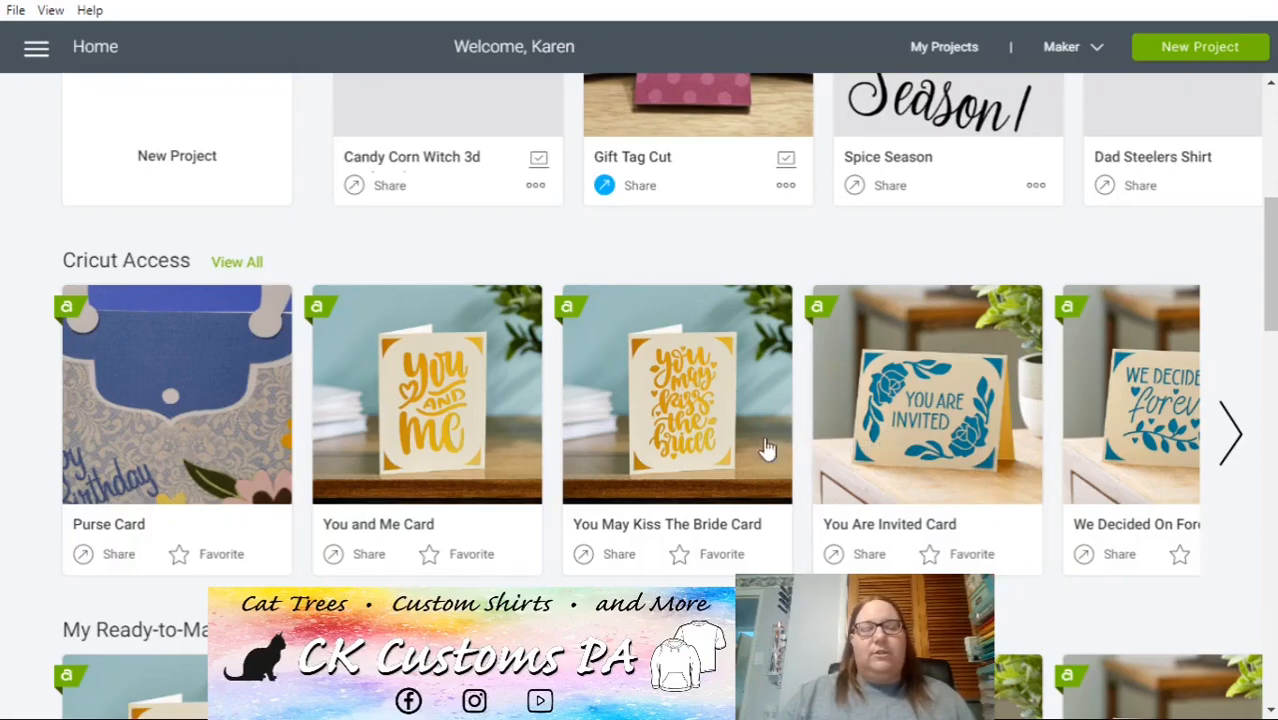
scroll(559, 409, down, 3)
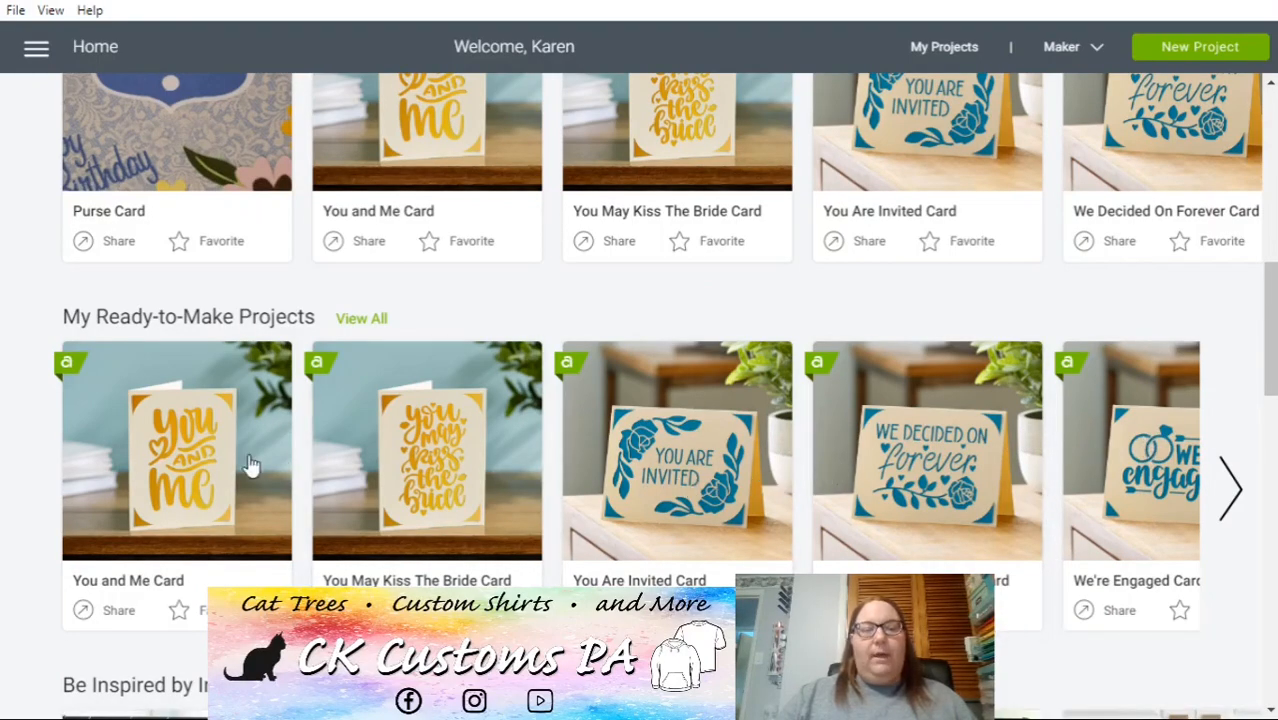
scroll(239, 463, down, 1)
scroll(237, 462, down, 6)
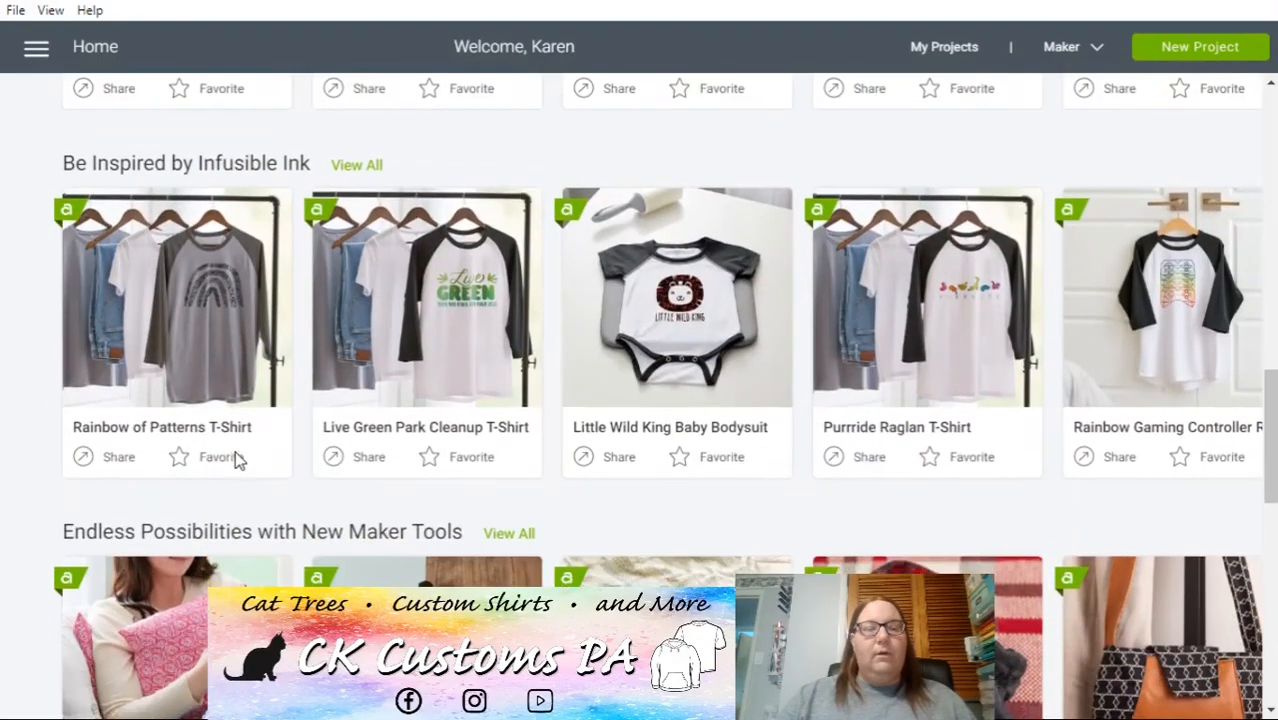
scroll(233, 455, down, 6)
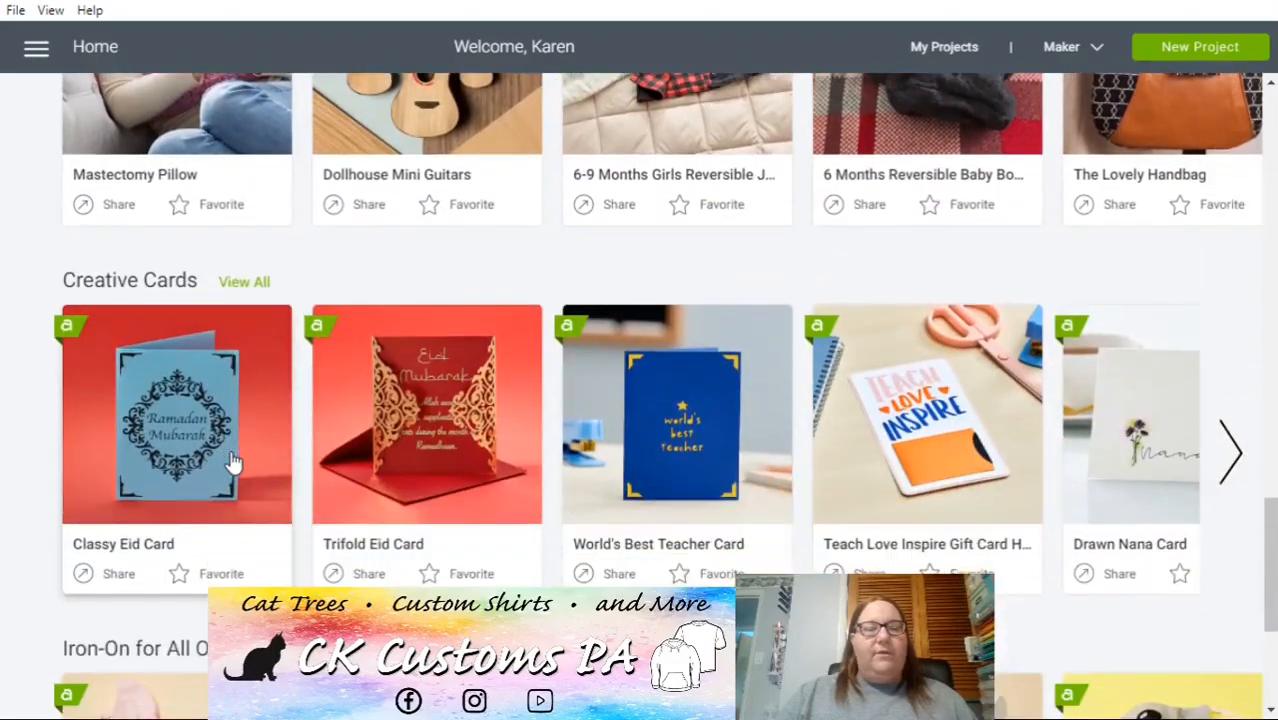
scroll(232, 460, down, 2)
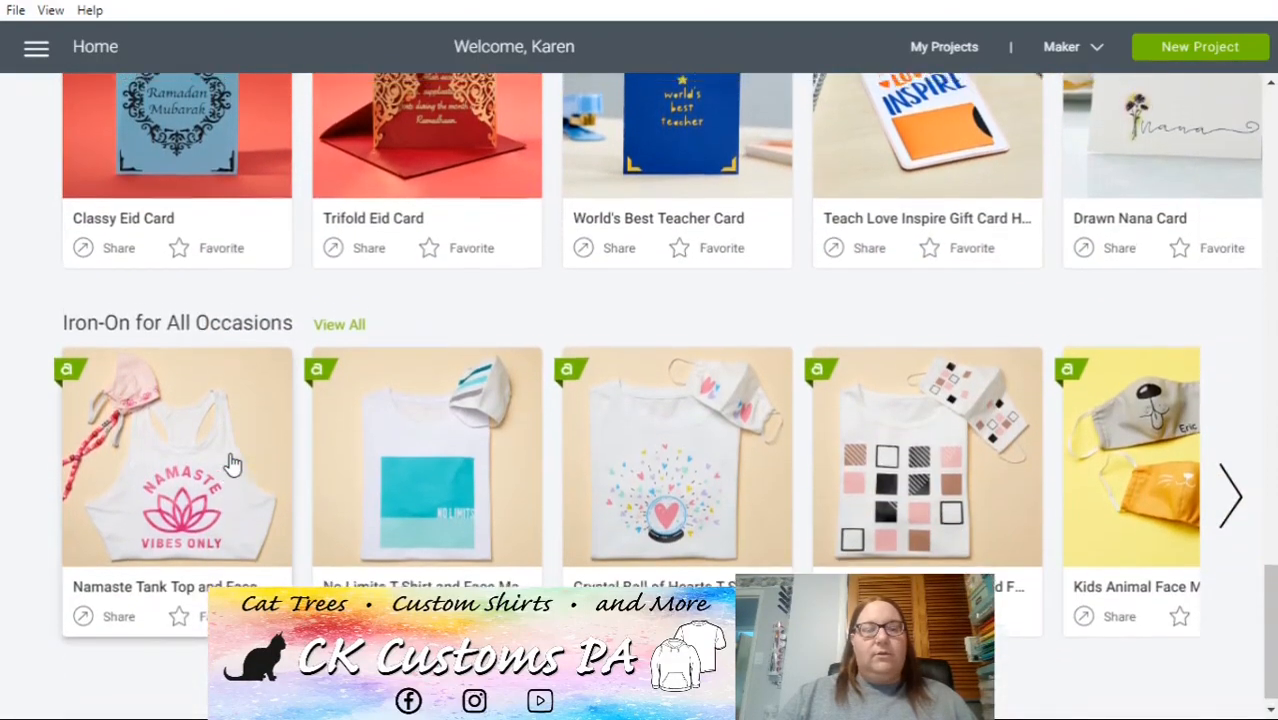
scroll(230, 460, up, 6)
scroll(230, 462, up, 12)
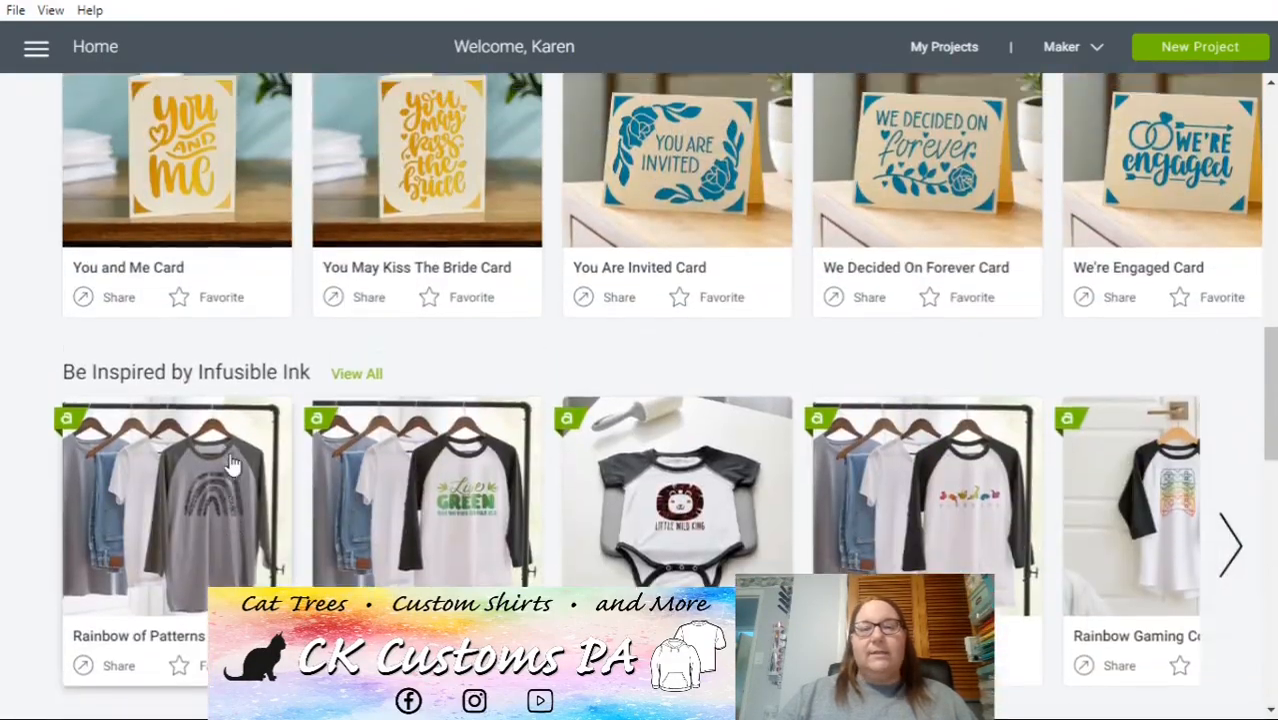
scroll(230, 462, up, 5)
scroll(328, 442, down, 1)
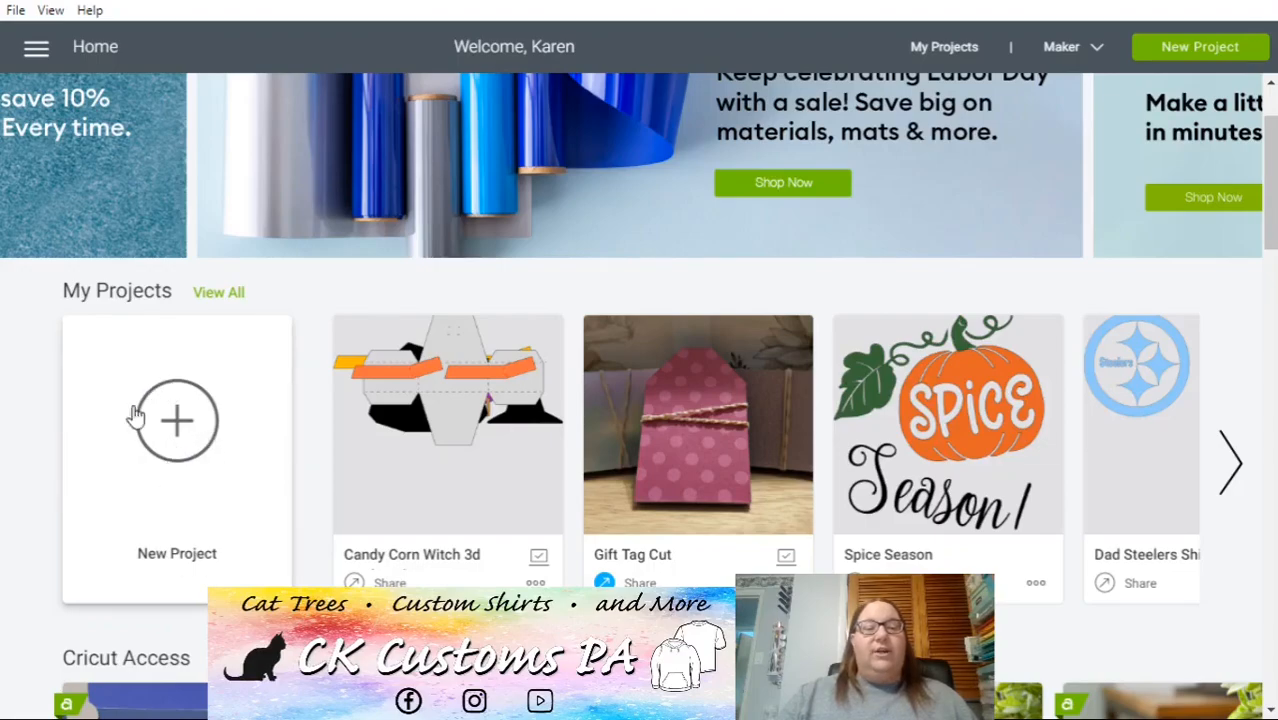
- Start a new blank project and browse the gallery of canvas templates
click(180, 433)
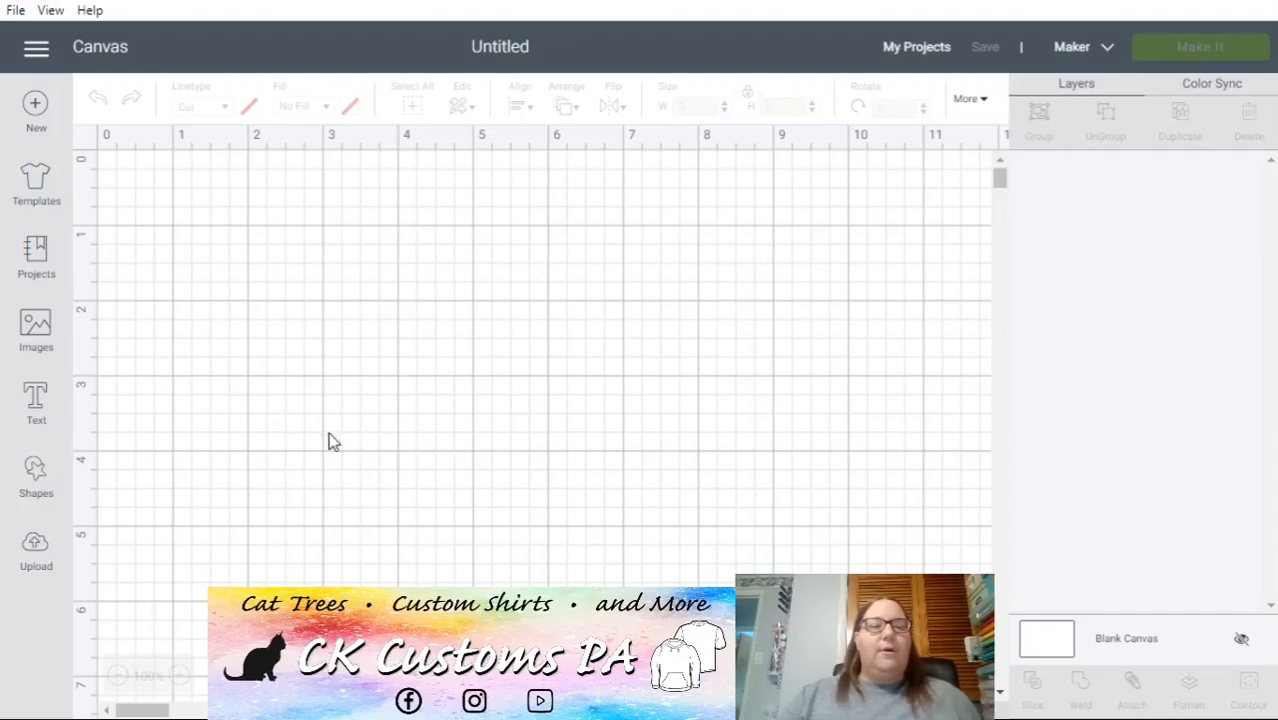
click(34, 190)
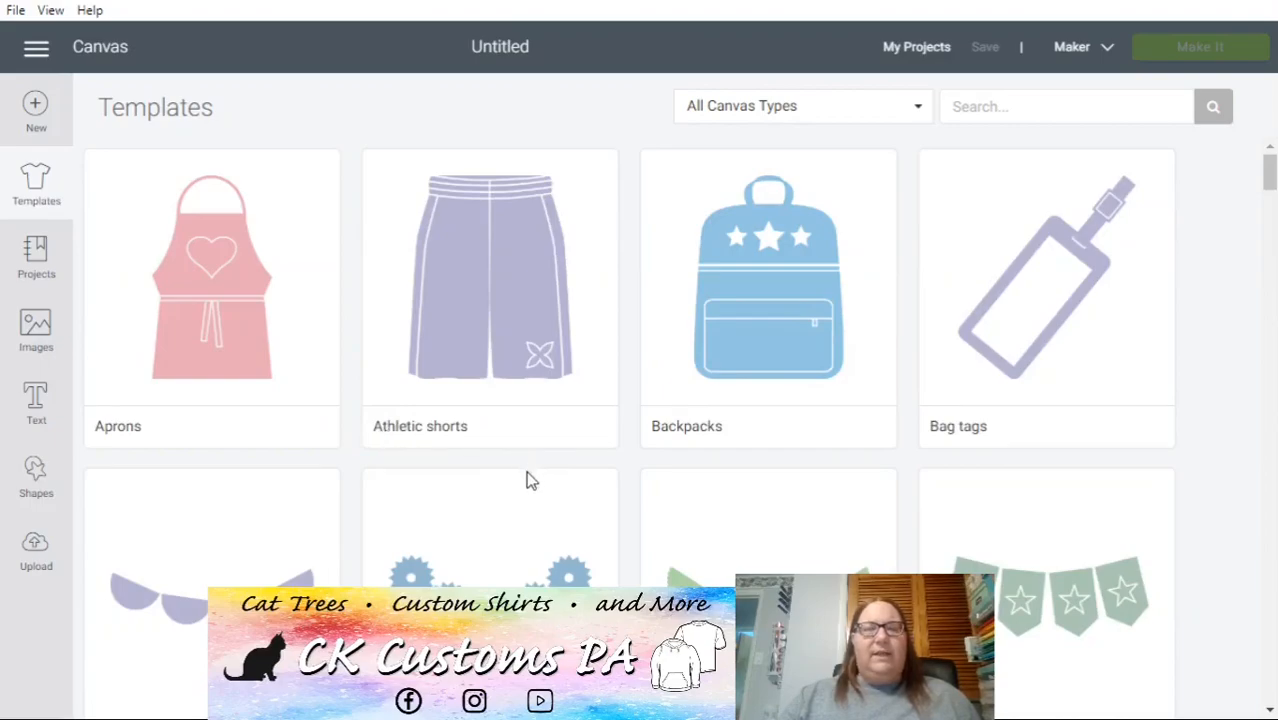
scroll(612, 450, down, 4)
scroll(614, 452, down, 2)
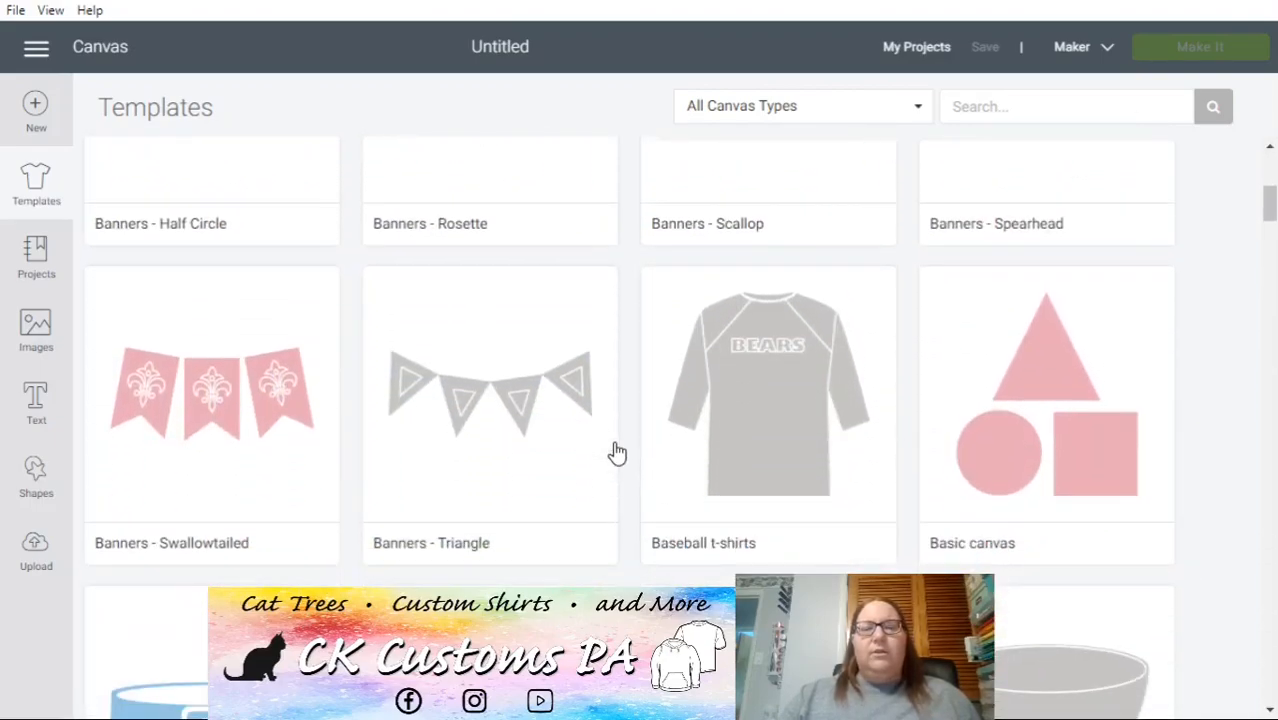
scroll(628, 460, down, 1)
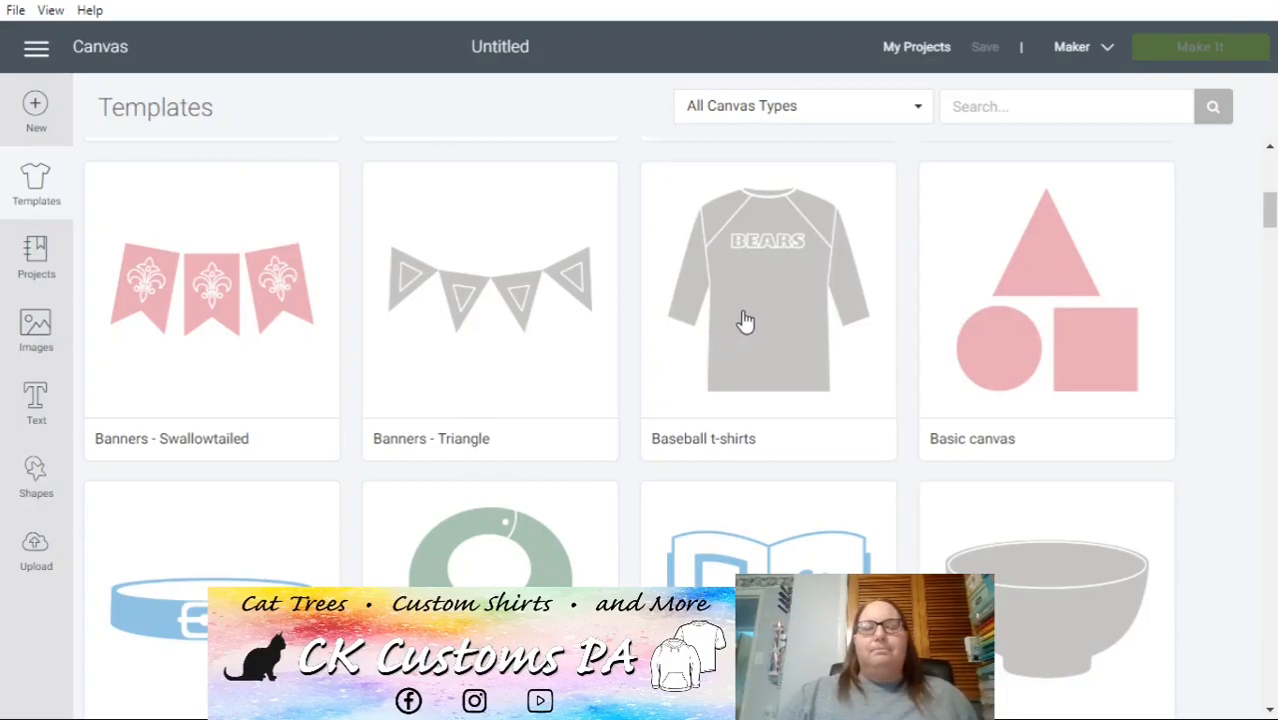
- Search the templates for "shirt" and put the Maternity t-shirts template on the canvas
click(1002, 117)
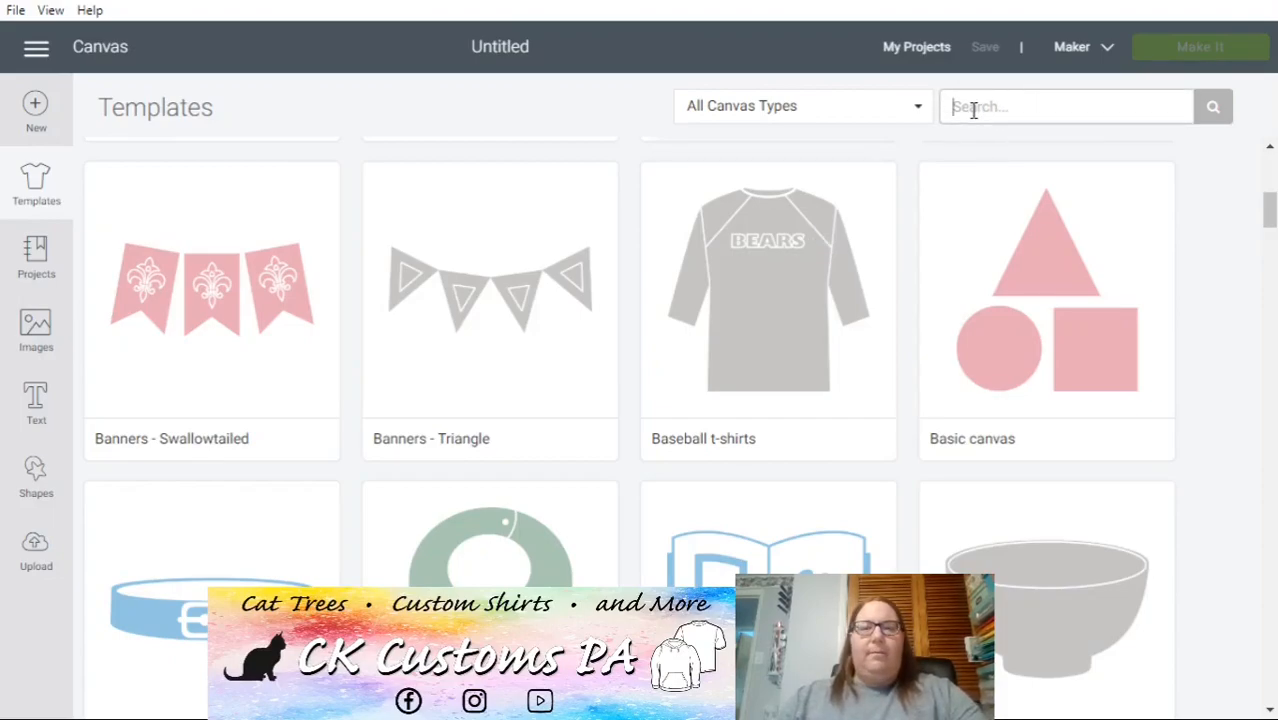
text(shir)
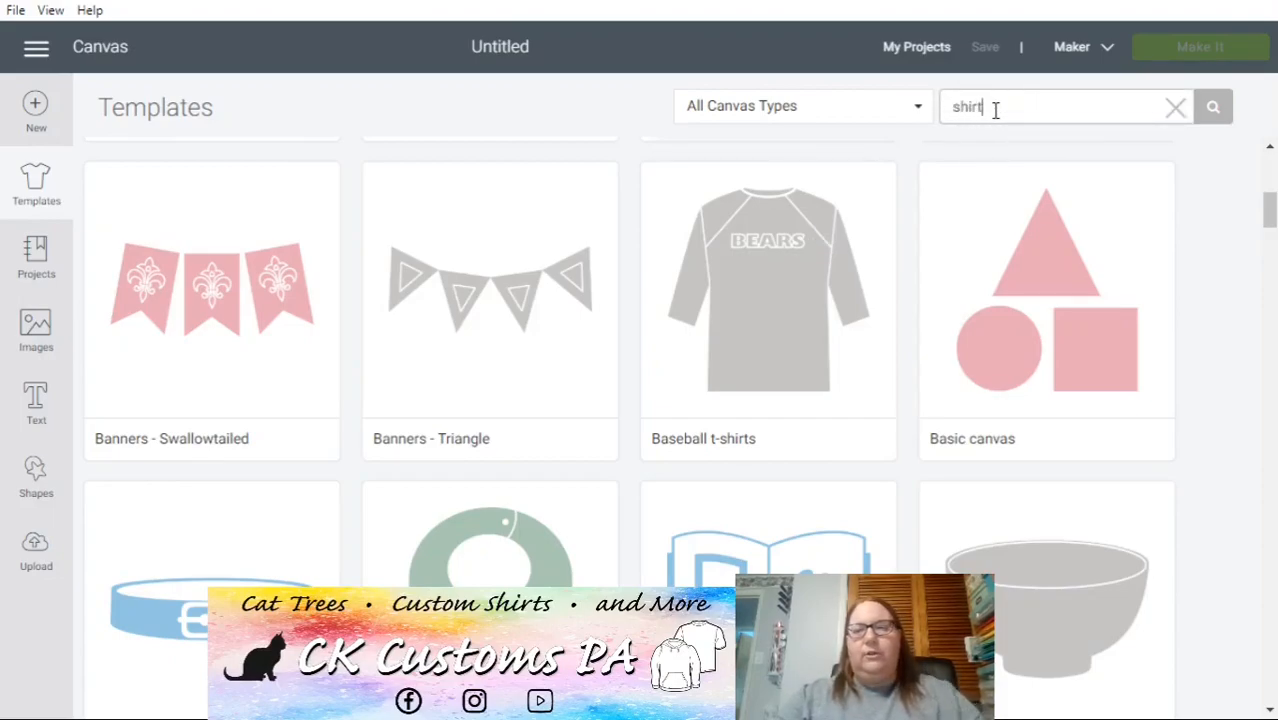
text(t)
key(Return)
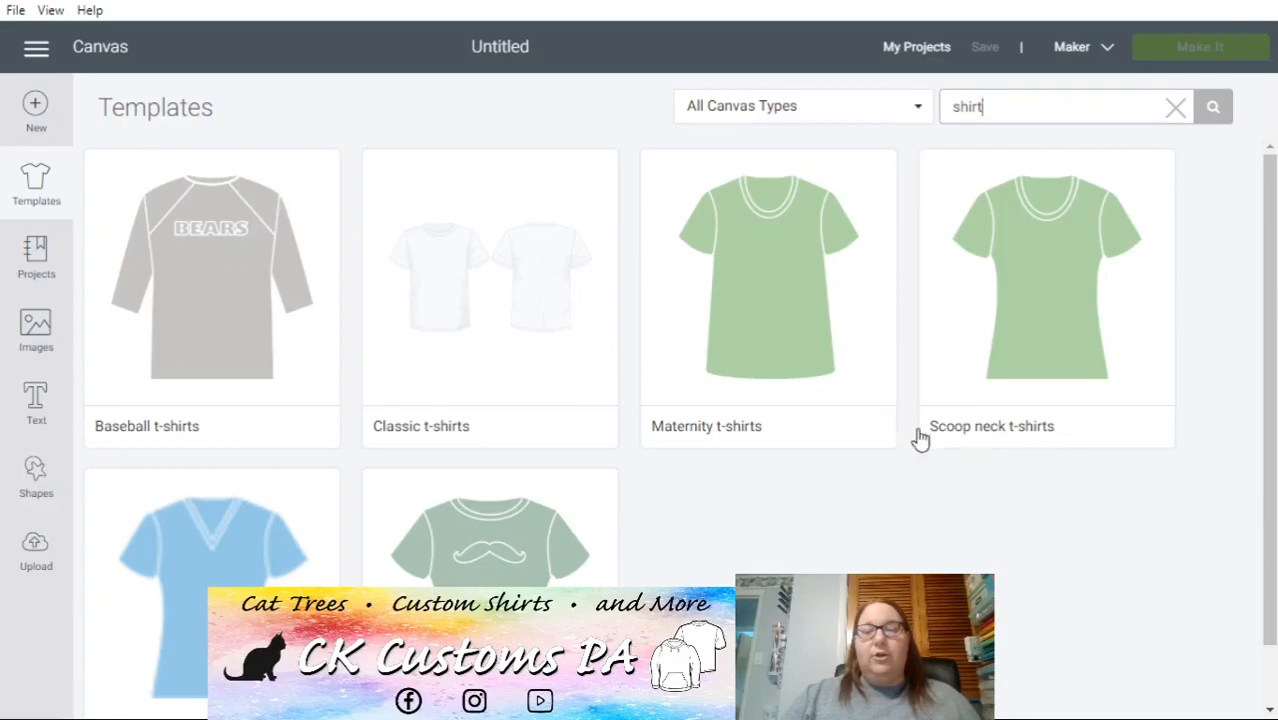
scroll(977, 342, down, 1)
scroll(1060, 293, up, 1)
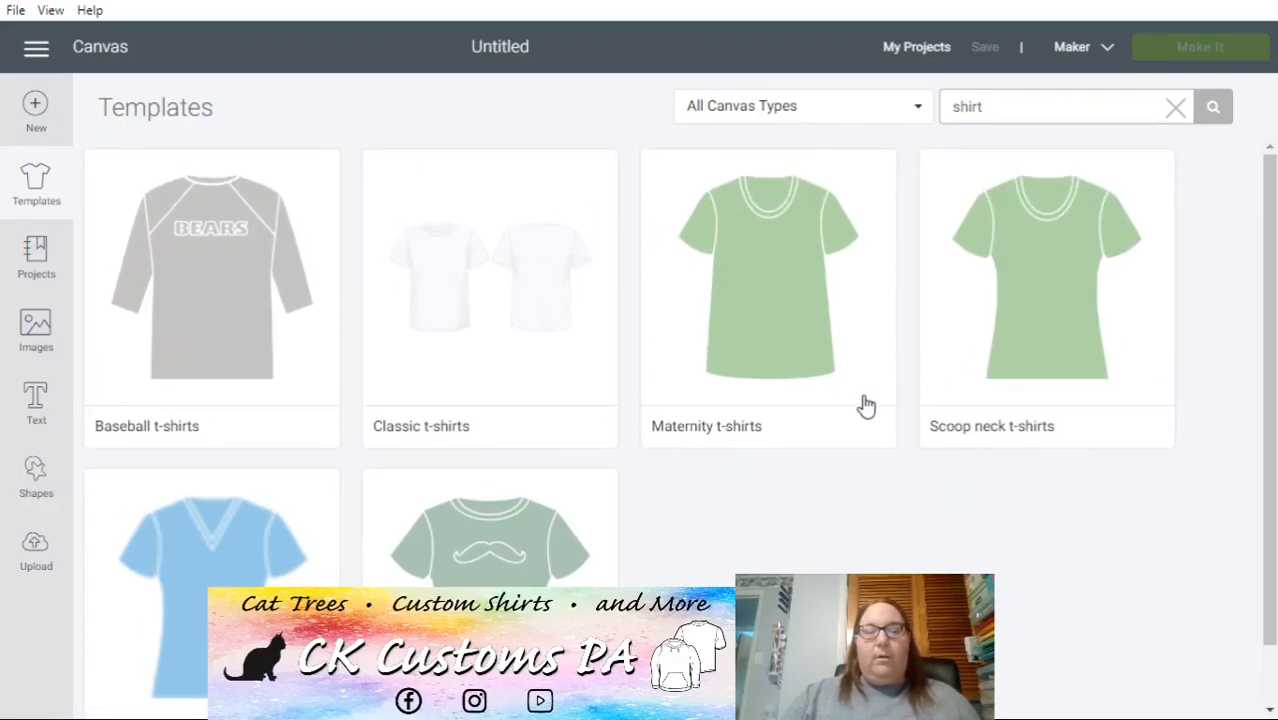
scroll(870, 402, down, 1)
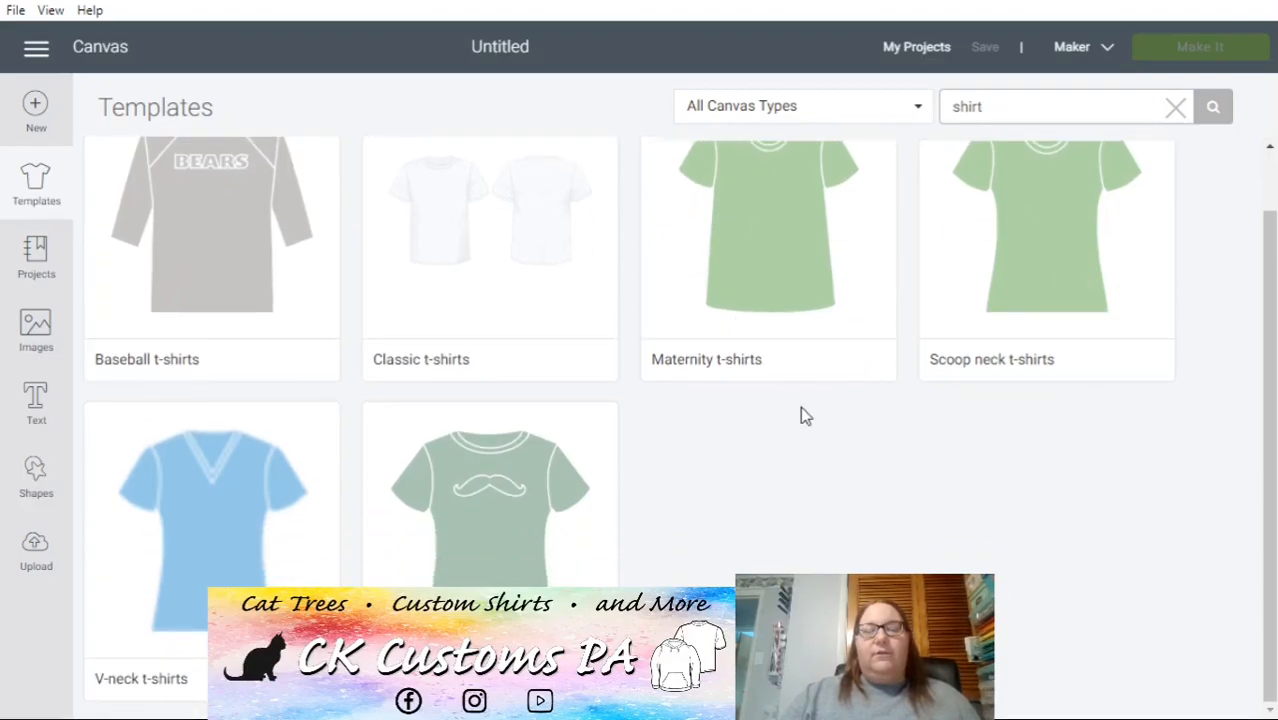
click(750, 284)
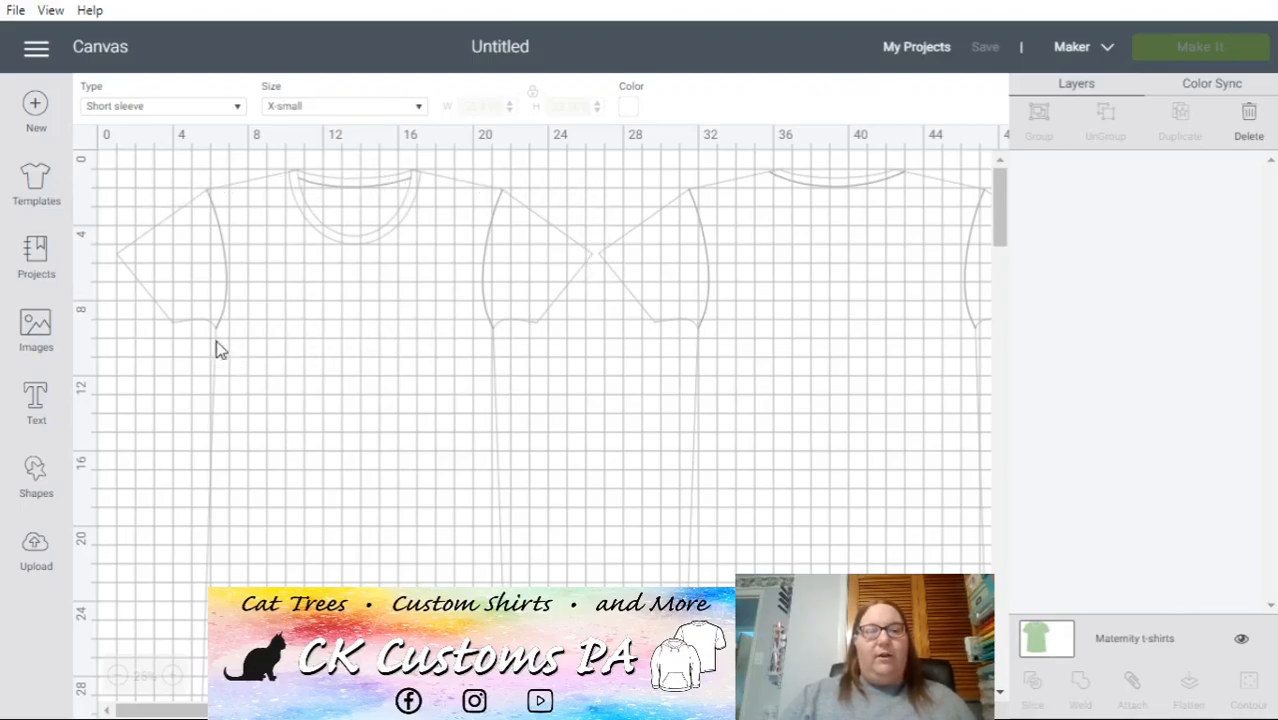
- Hide the Maternity t-shirts template on the canvas
click(1242, 642)
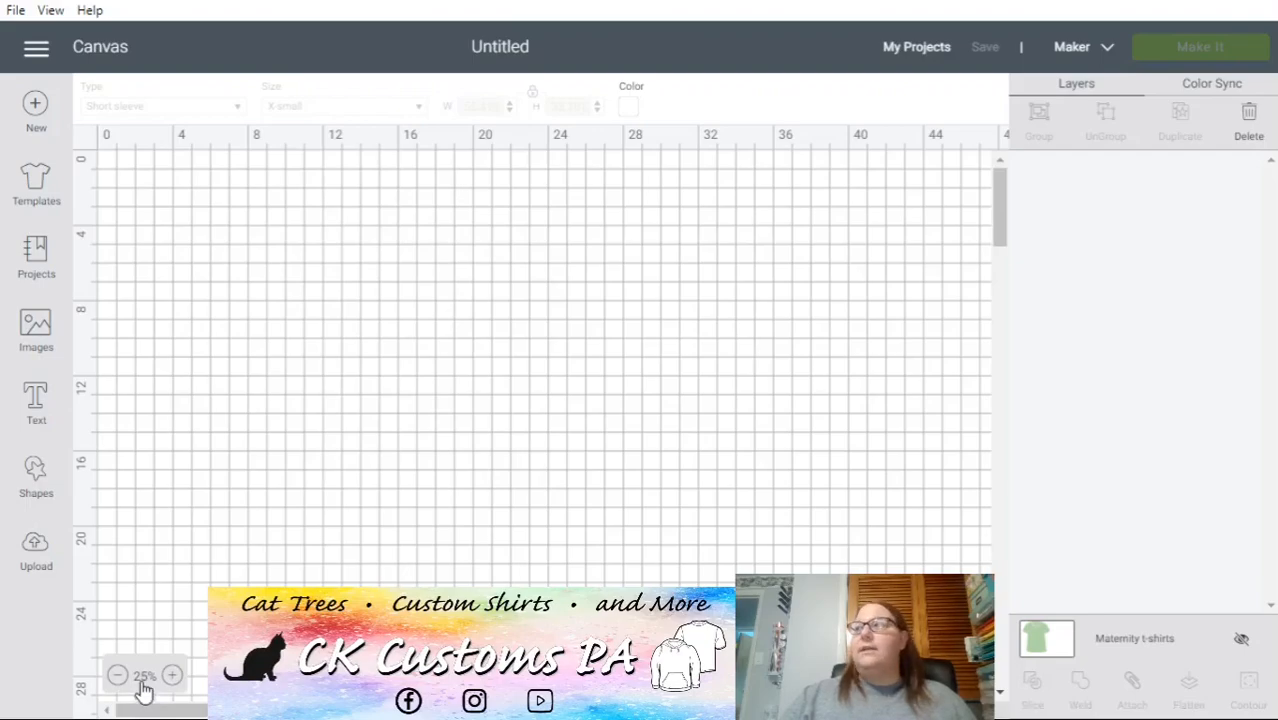
click(173, 678)
click(173, 678)
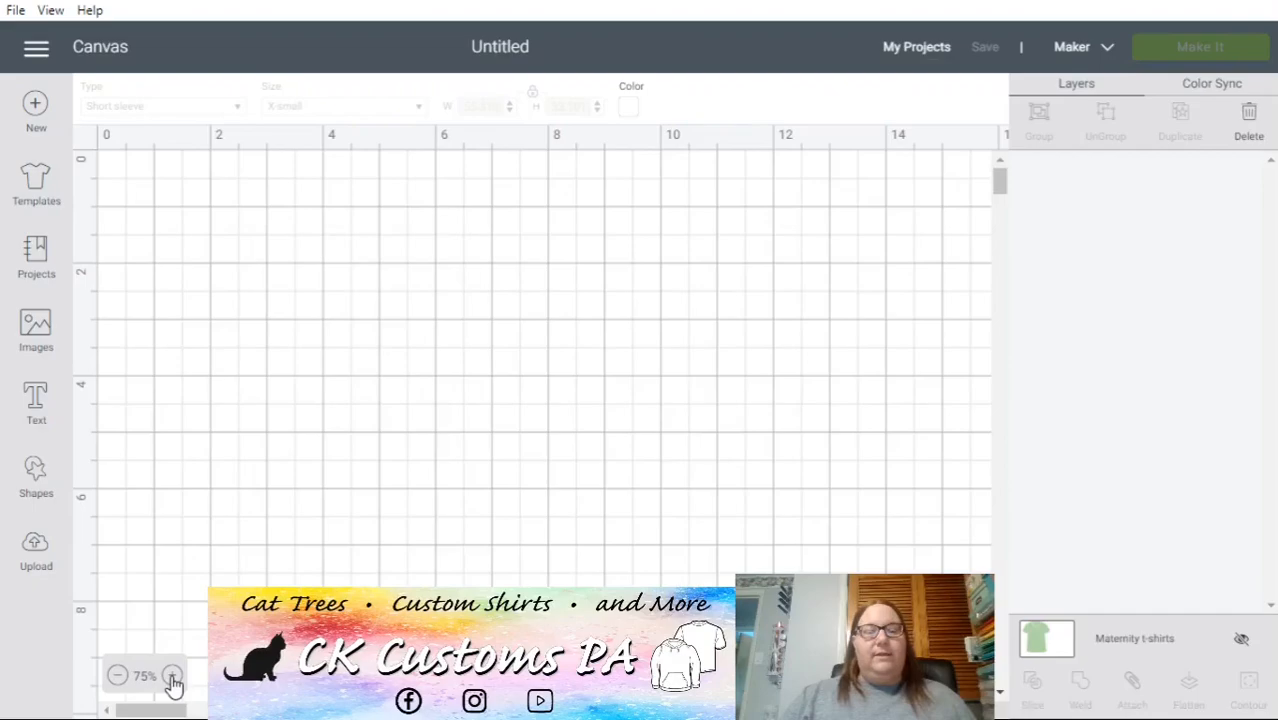
click(173, 678)
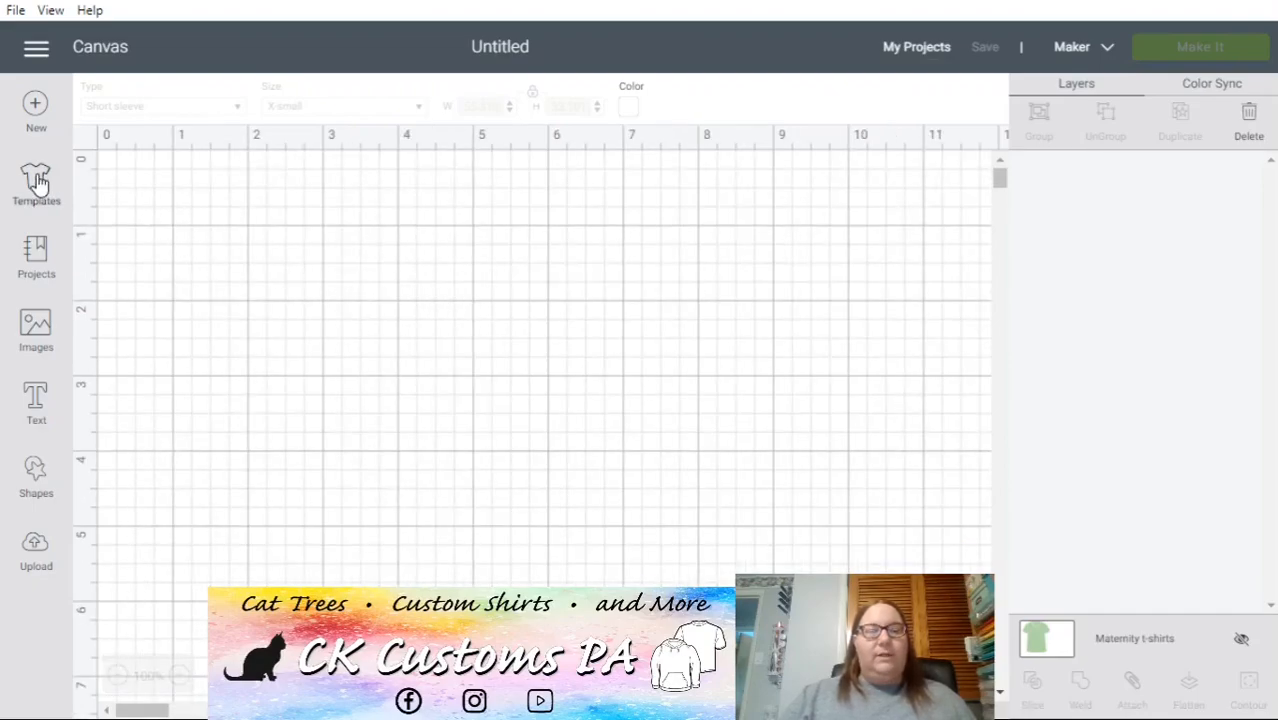
- Browse the ready-to-make projects under All Categories
click(35, 257)
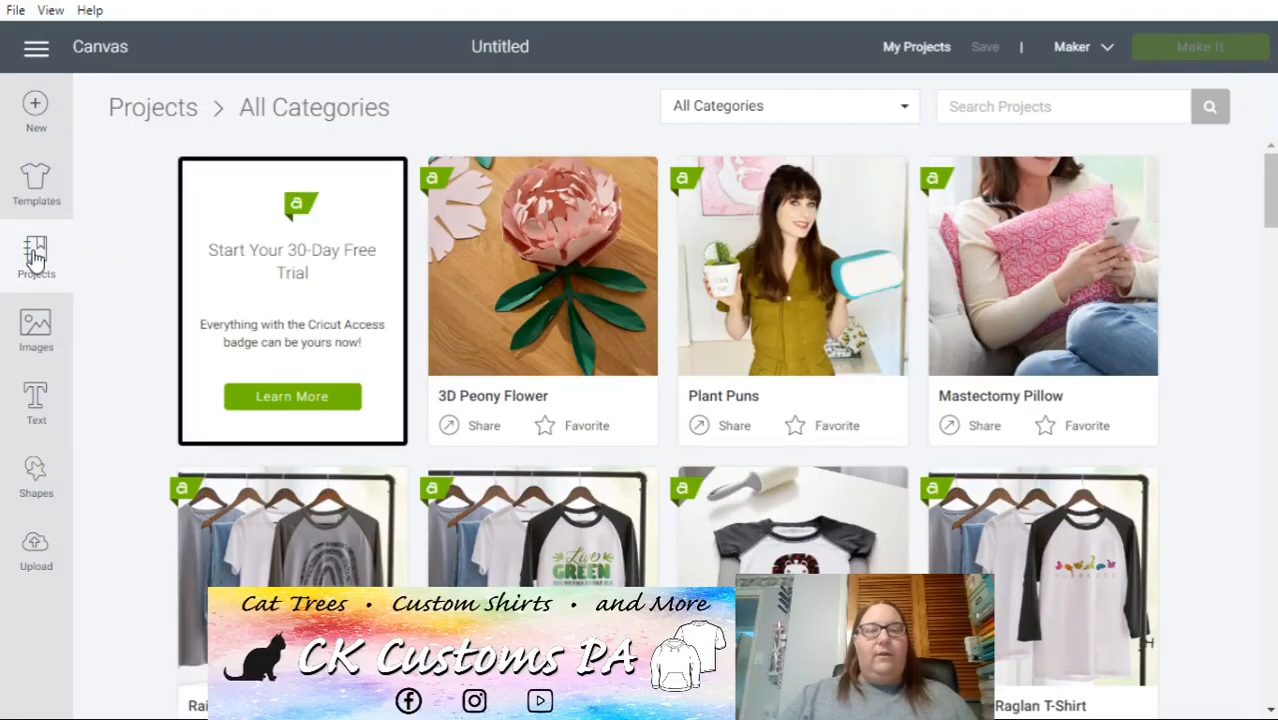
scroll(608, 342, down, 8)
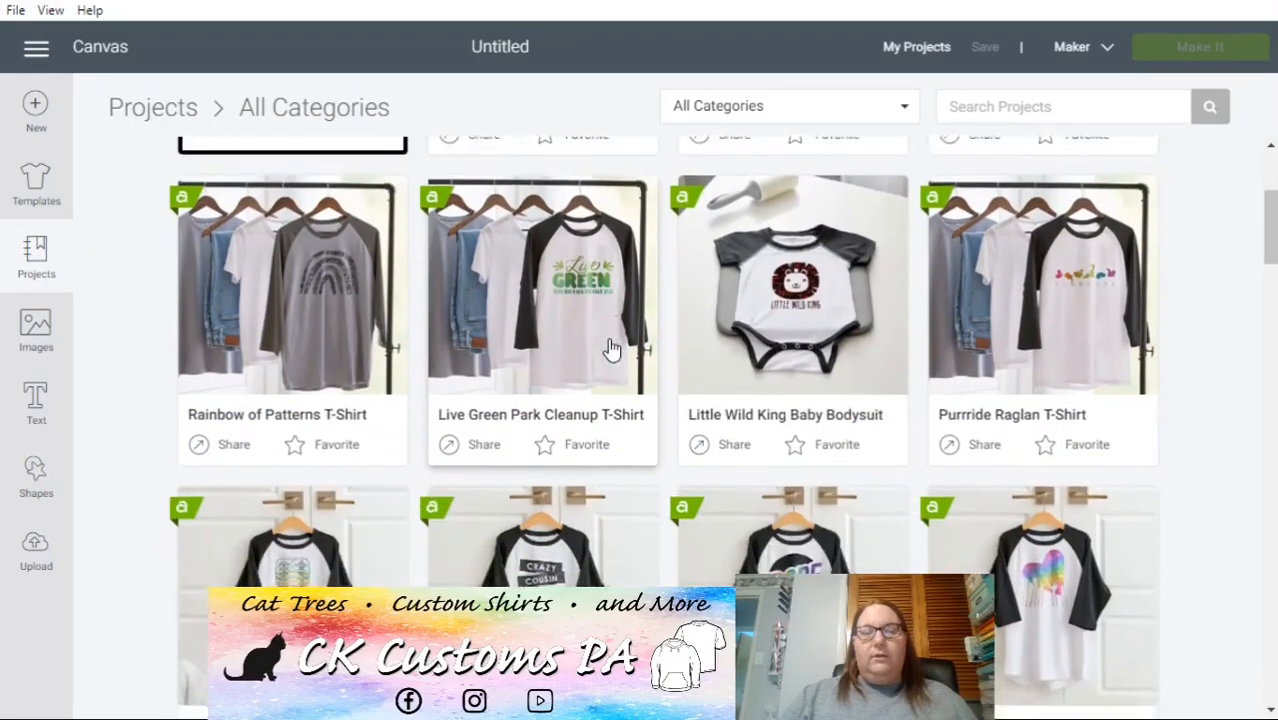
scroll(610, 350, down, 6)
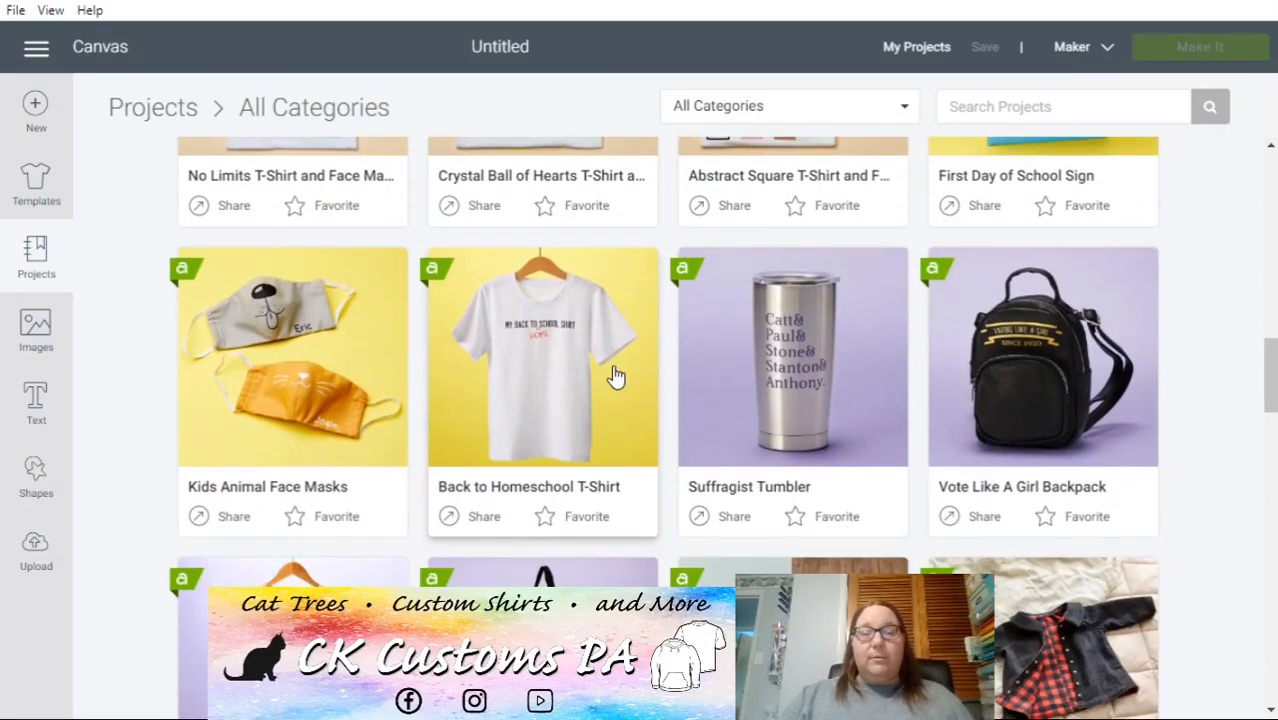
scroll(614, 388, down, 2)
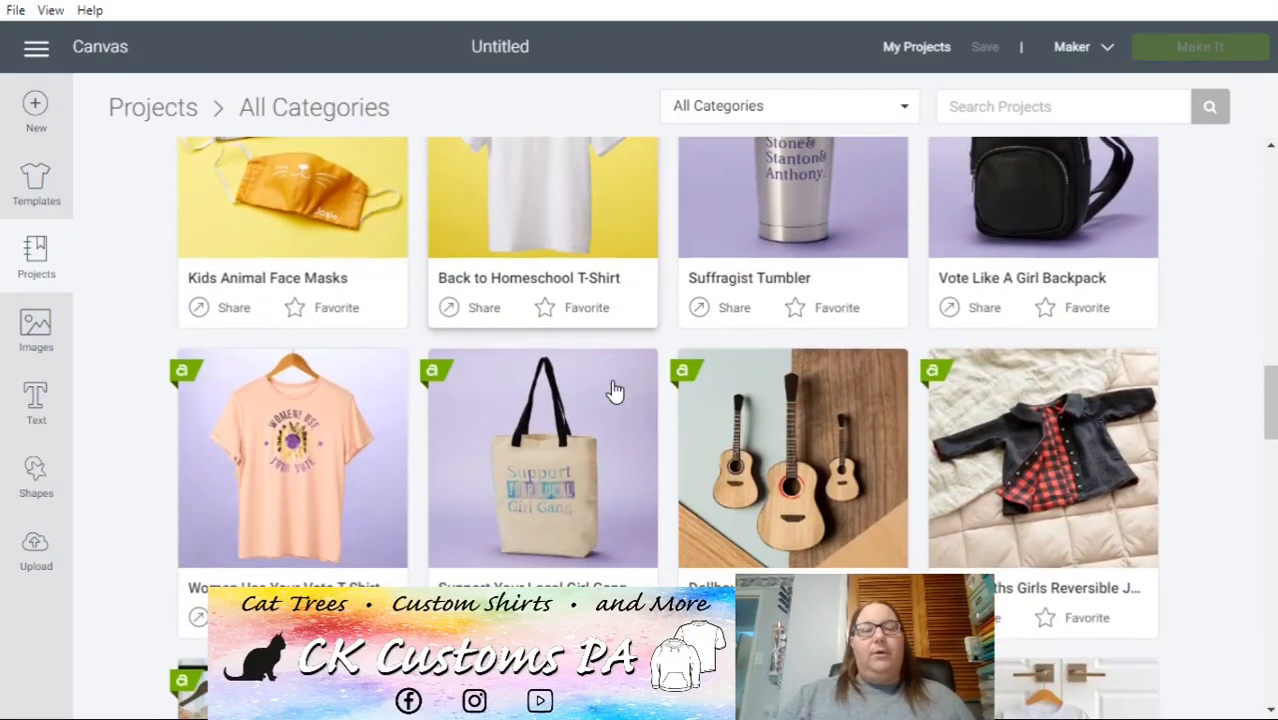
scroll(690, 468, up, 7)
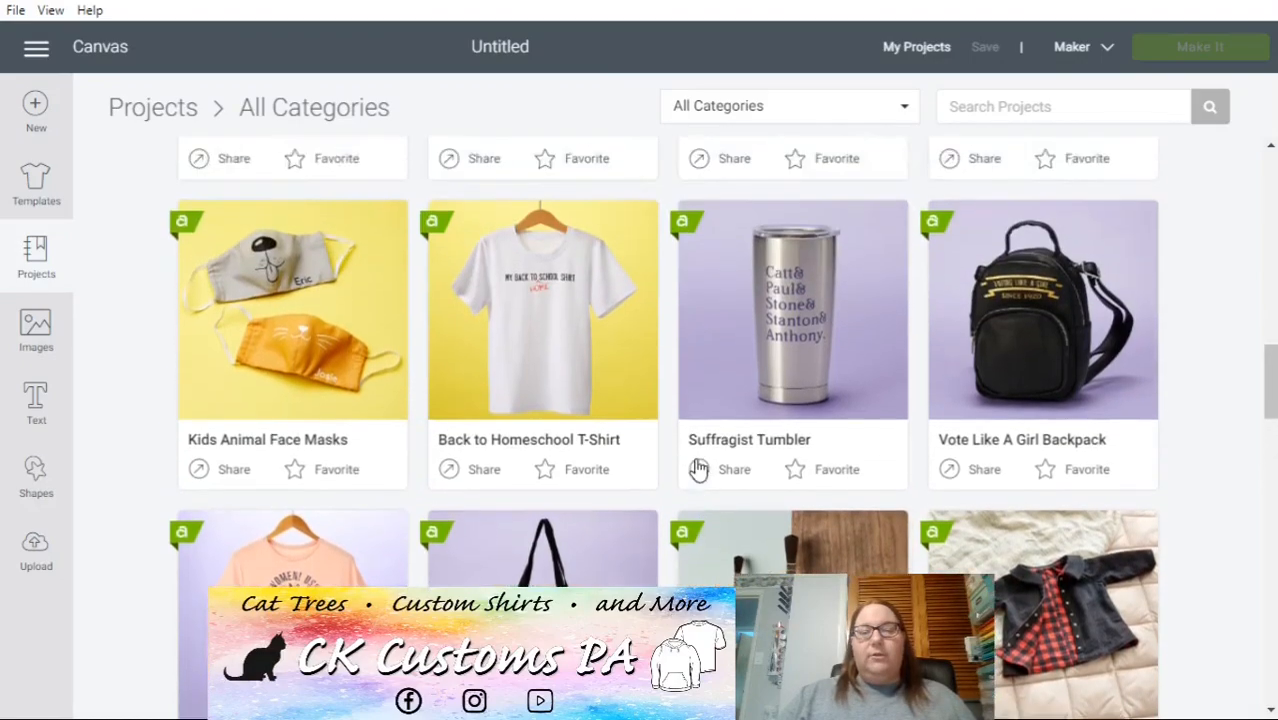
scroll(684, 470, up, 12)
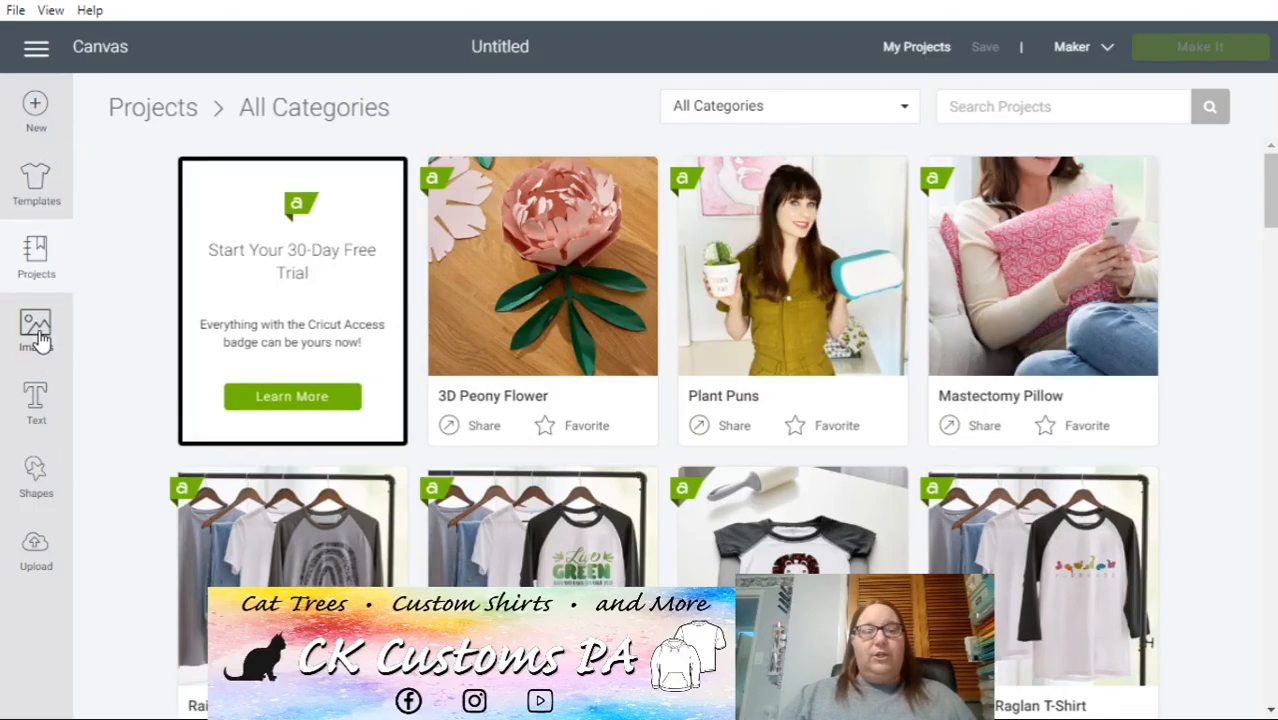
- Open the Free this Week category of the image library and look through its images
click(37, 334)
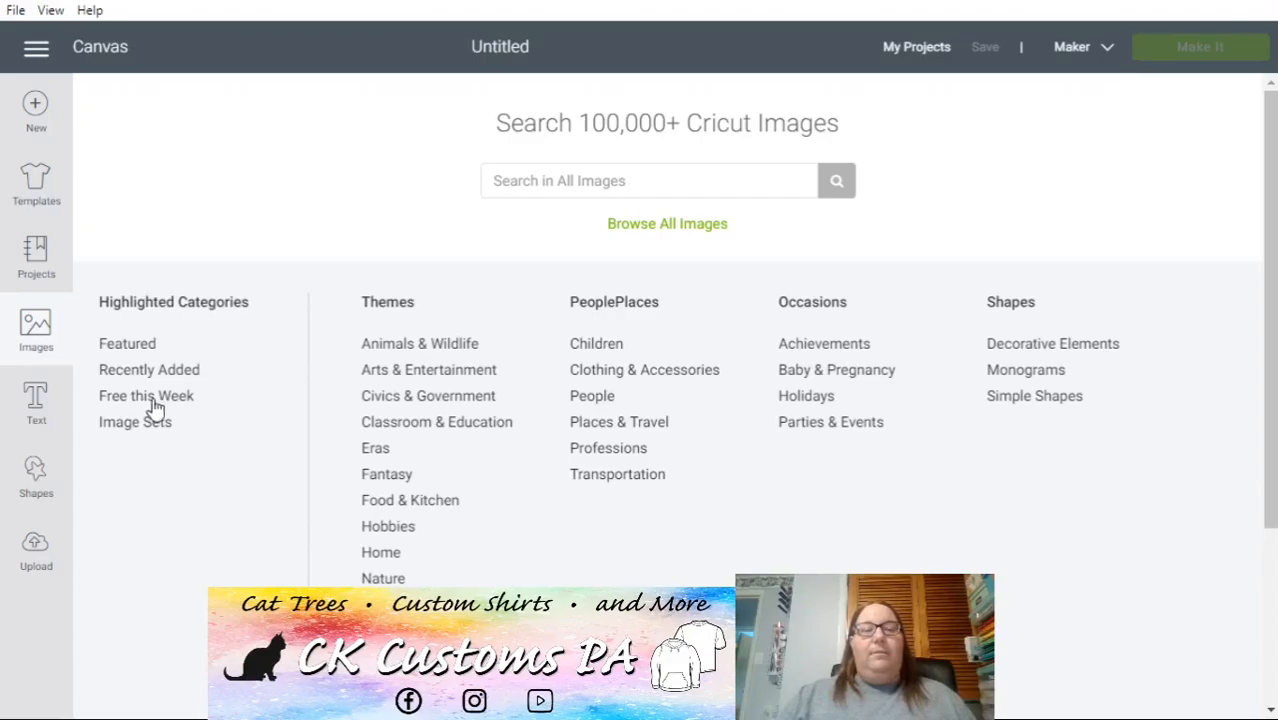
click(117, 400)
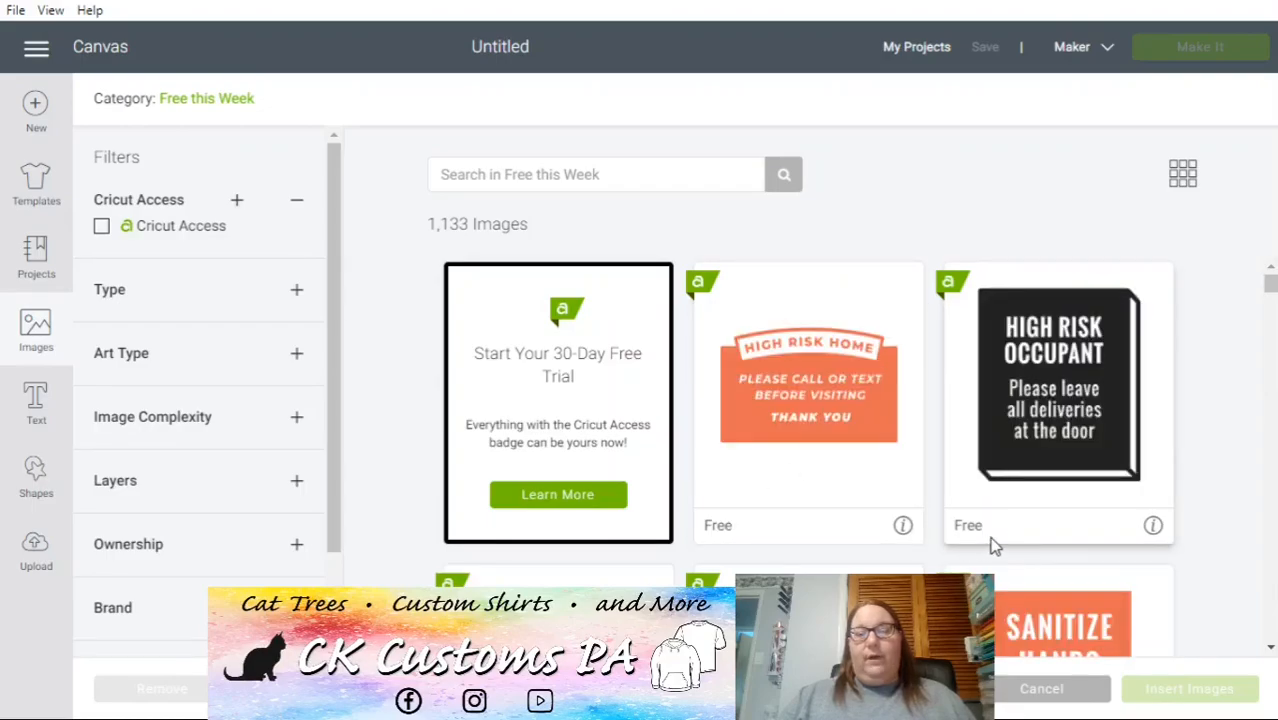
scroll(995, 540, down, 1)
scroll(985, 545, down, 2)
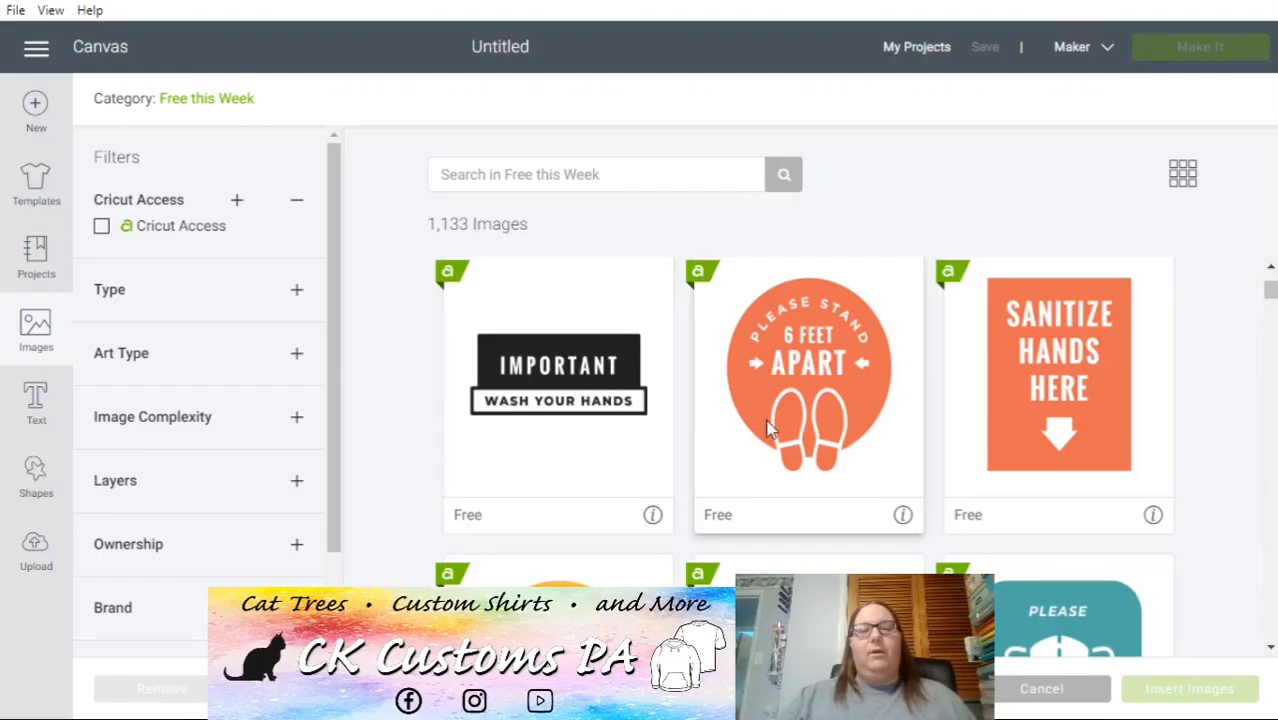
- Continue browsing the Free this Week images, closing and reopening the image library along the way
scroll(804, 470, down, 3)
scroll(778, 560, down, 3)
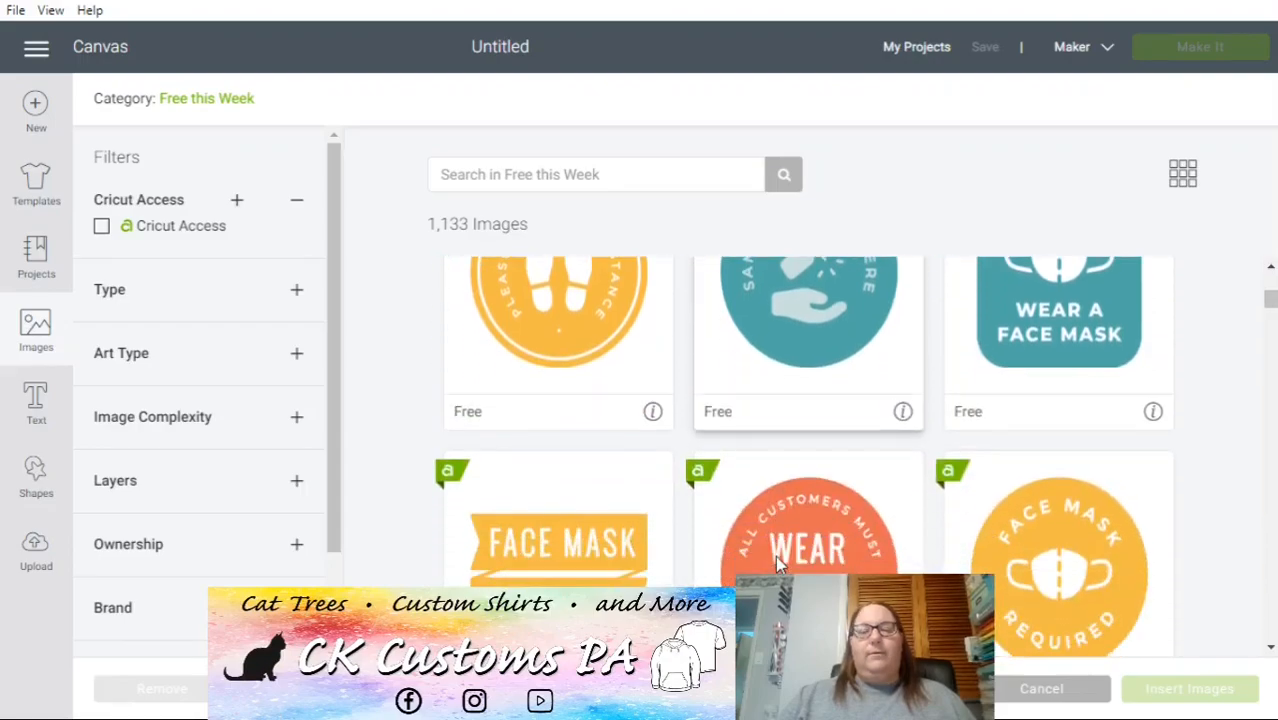
scroll(773, 493, up, 3)
scroll(773, 484, up, 3)
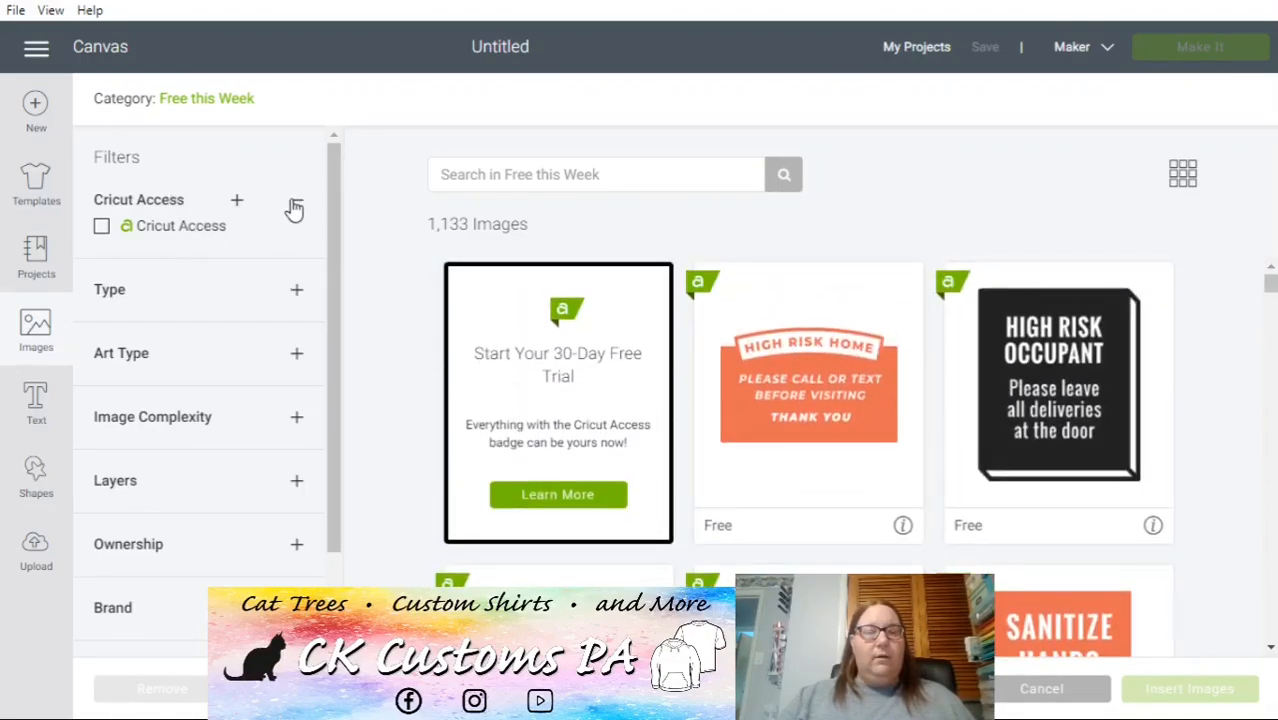
click(34, 336)
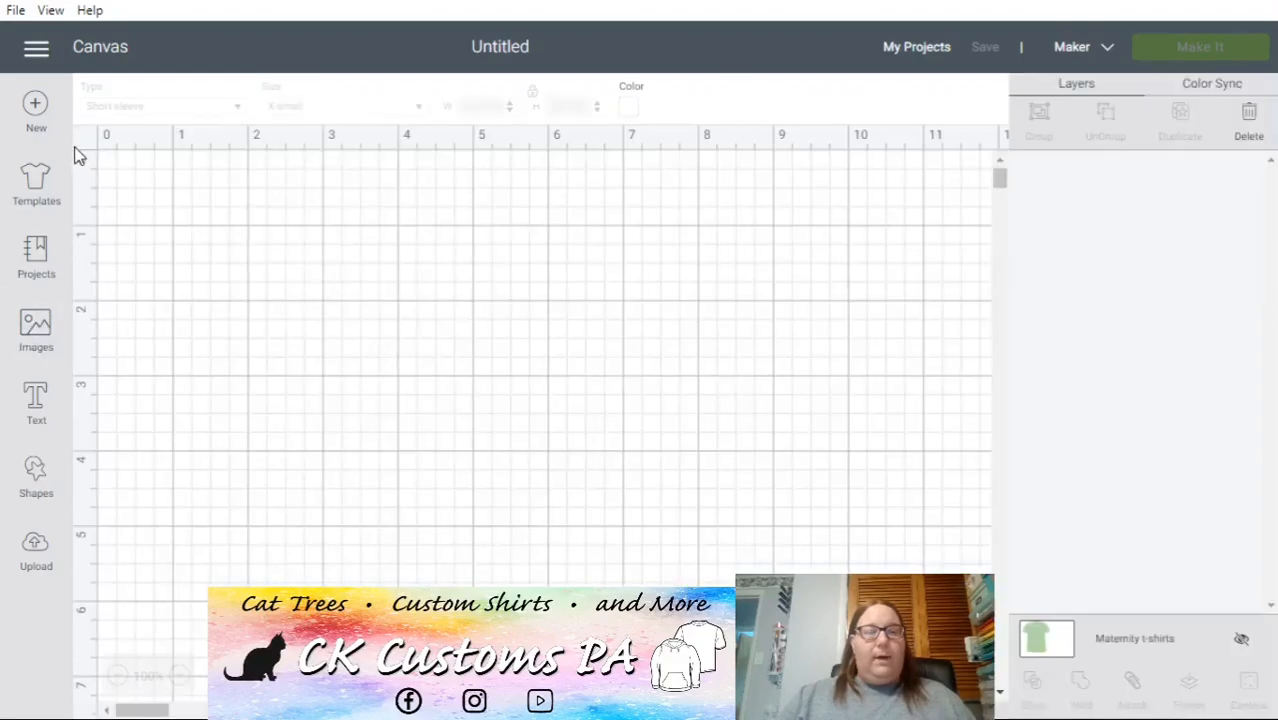
click(40, 338)
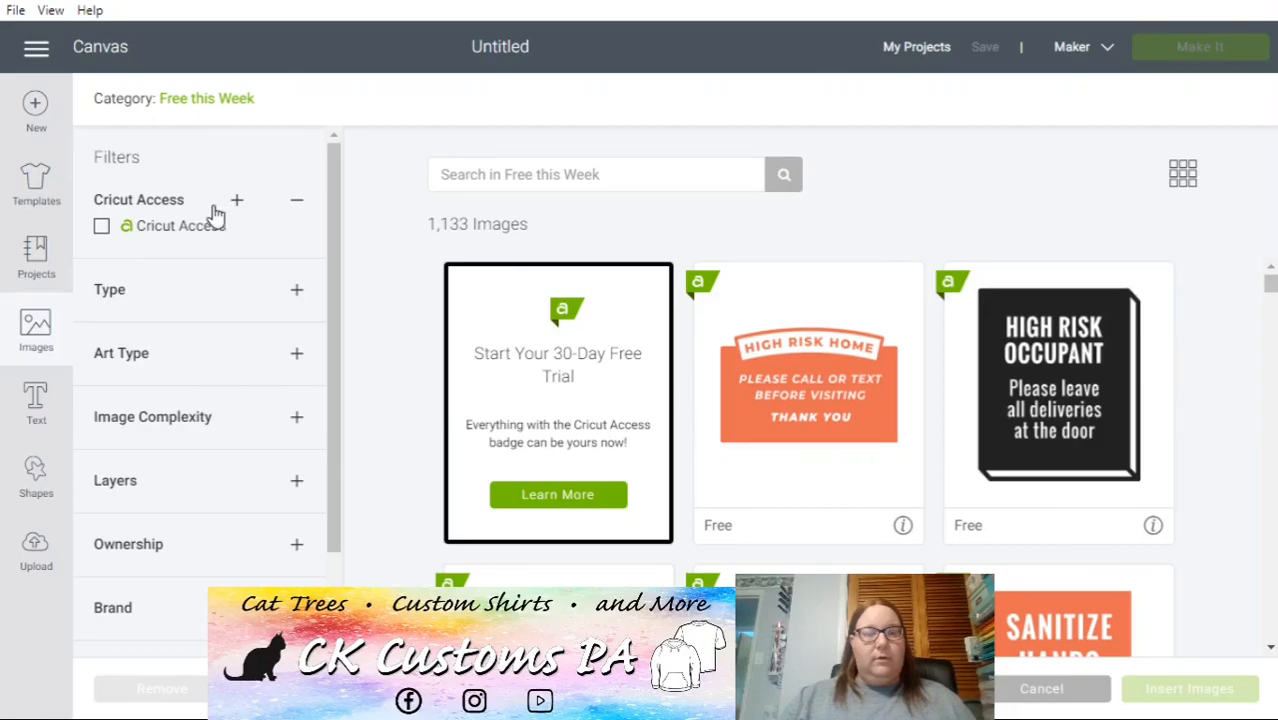
scroll(248, 451, down, 2)
scroll(243, 499, up, 2)
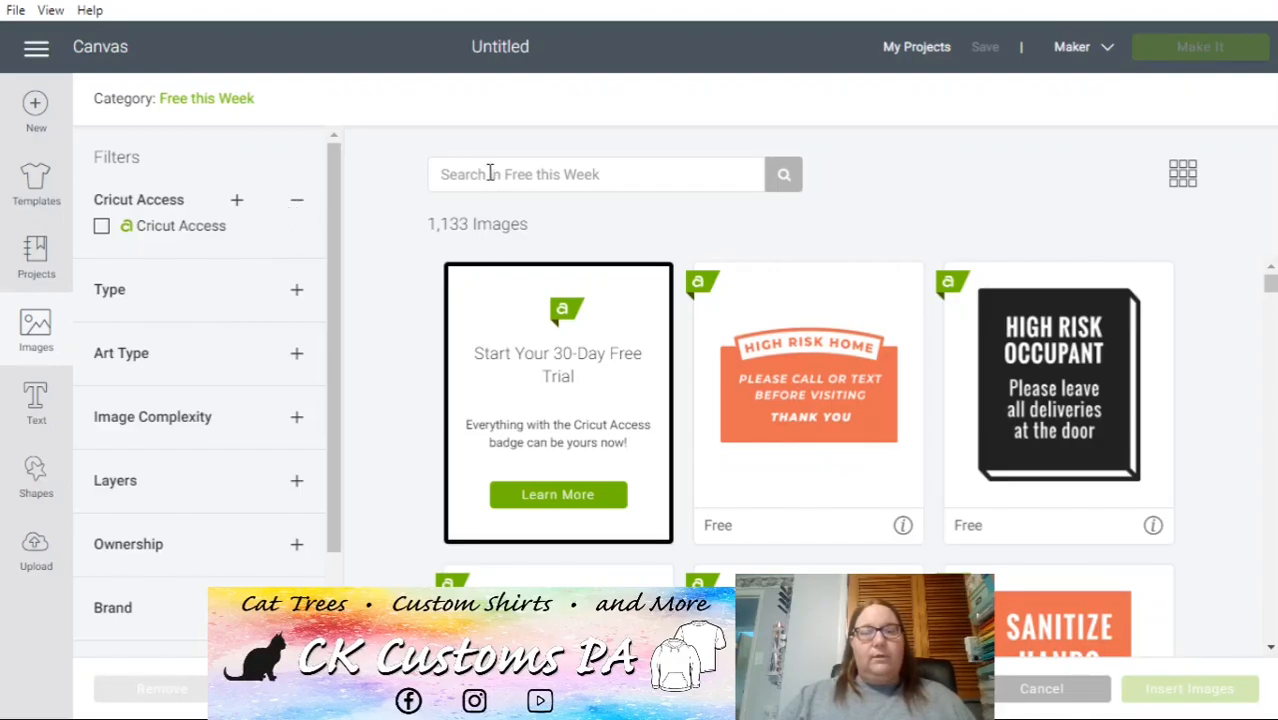
- Start a new blank project, search the whole image library for "ellie", and return to the canvas
click(36, 108)
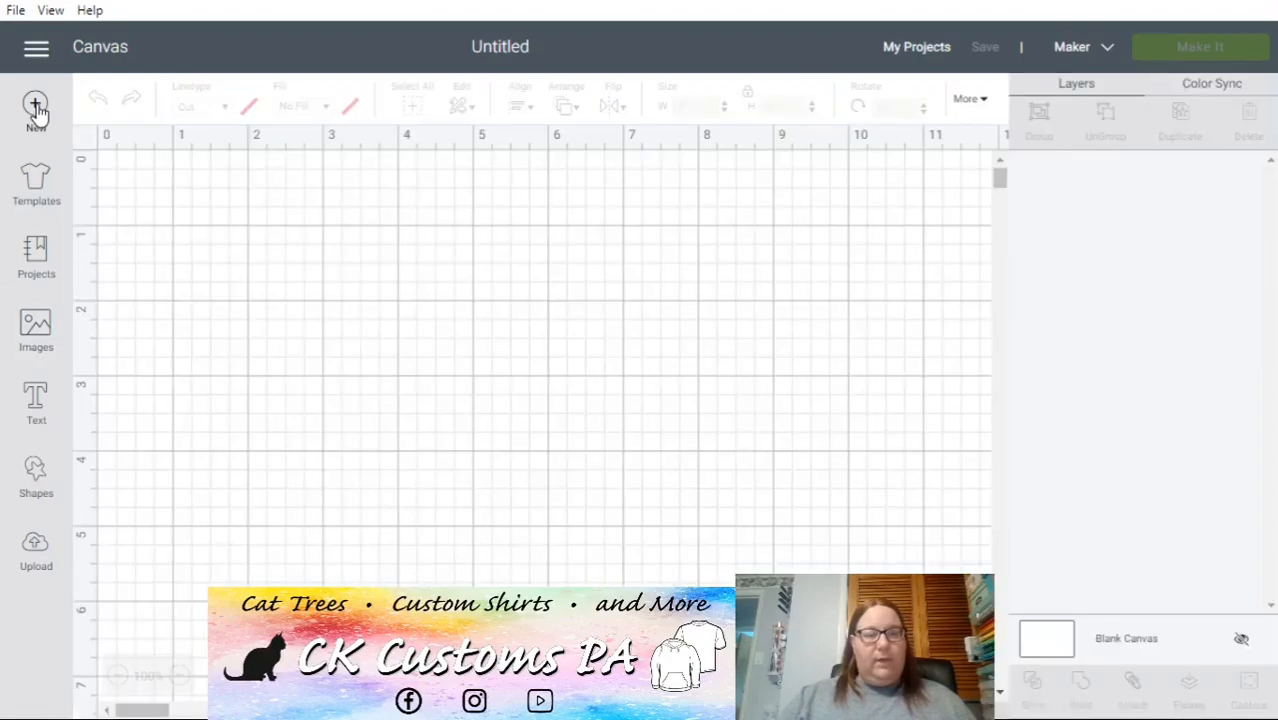
click(36, 334)
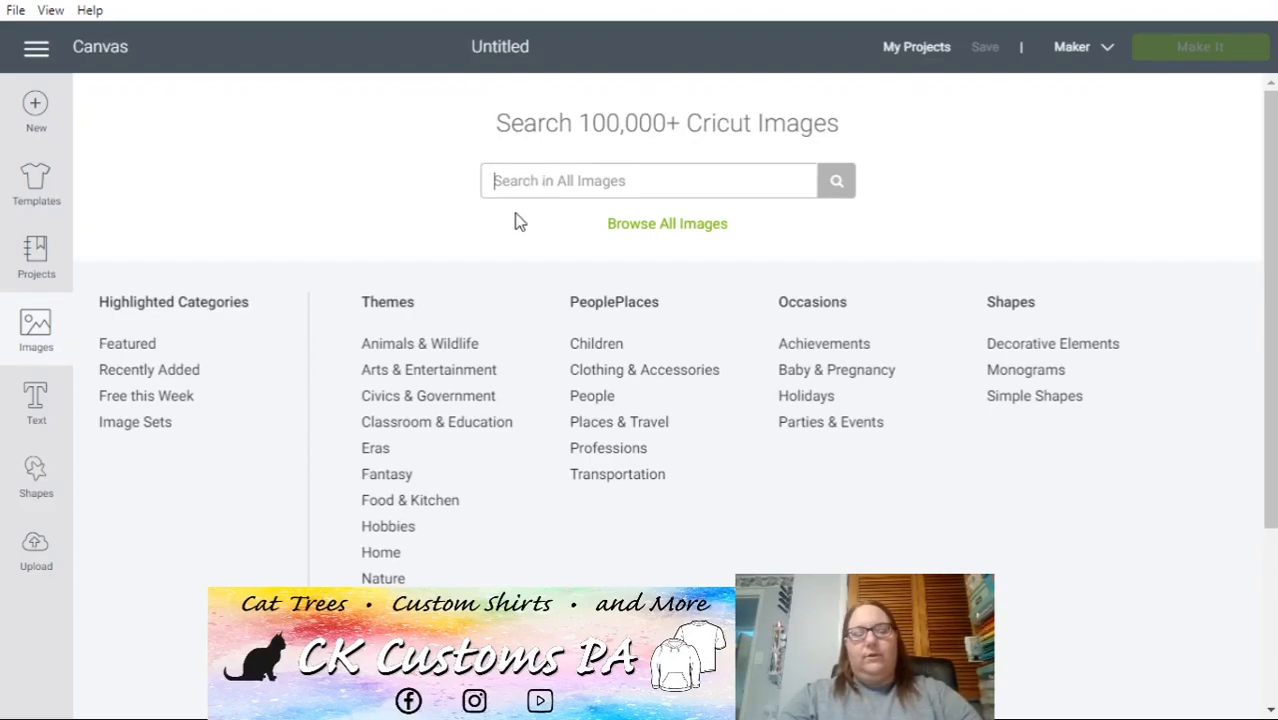
text(ellie)
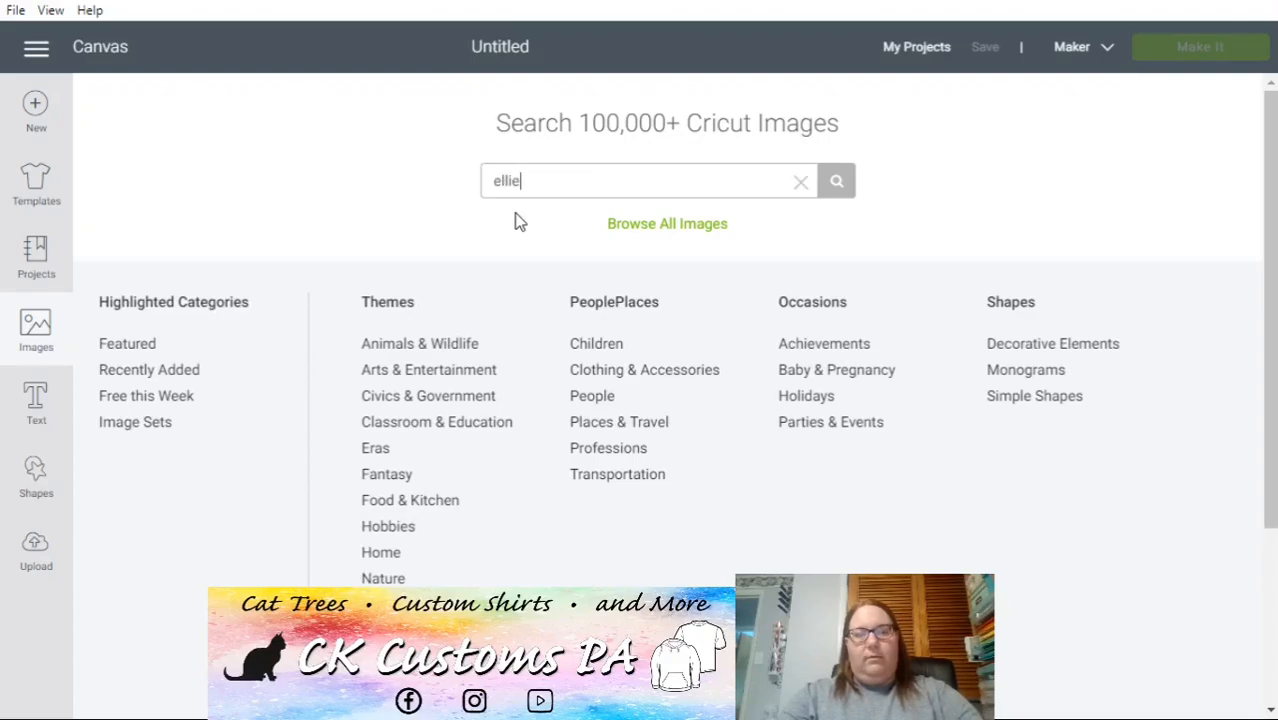
key(Return)
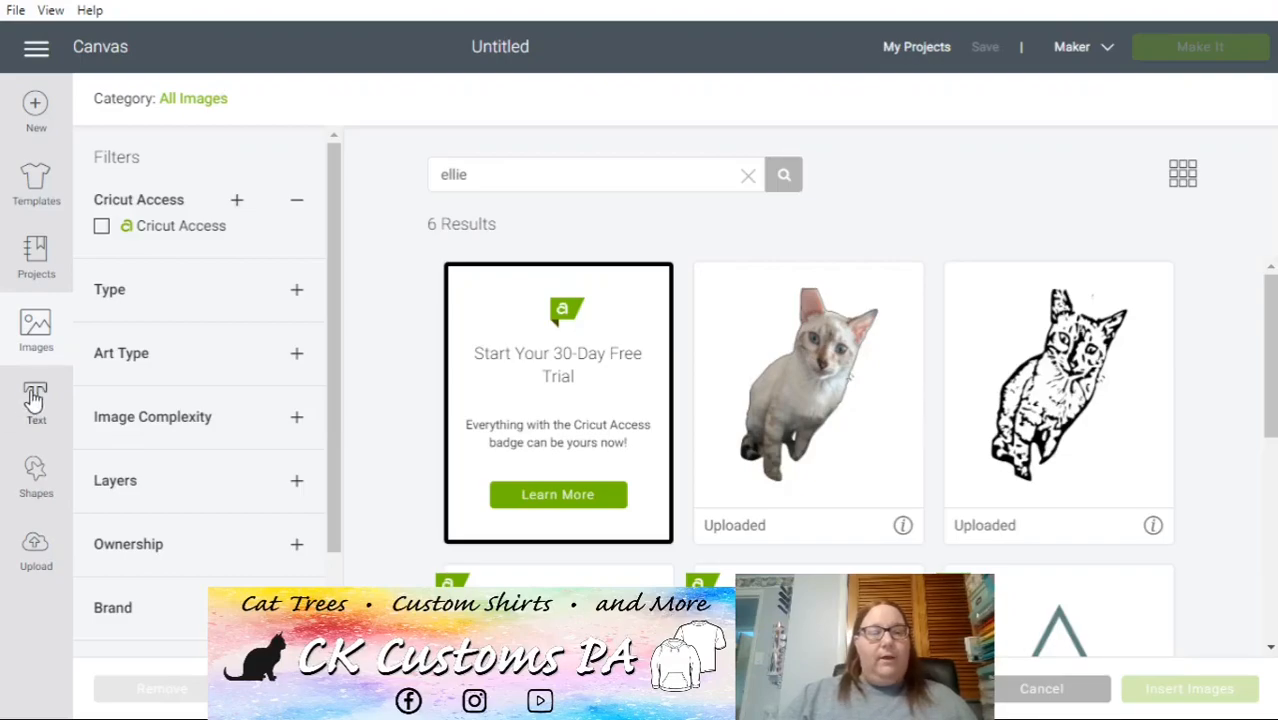
click(37, 340)
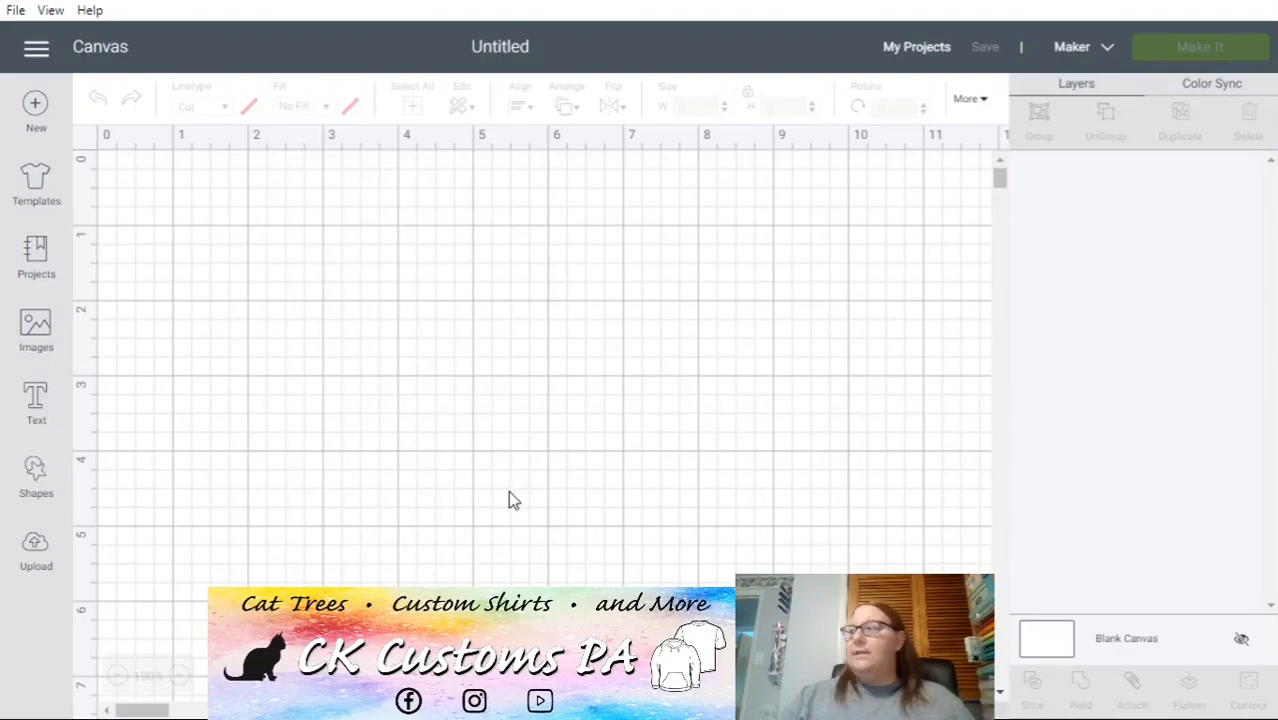
- Add the text "I am adding my text here" and place it near the canvas's upper-left corner
click(37, 405)
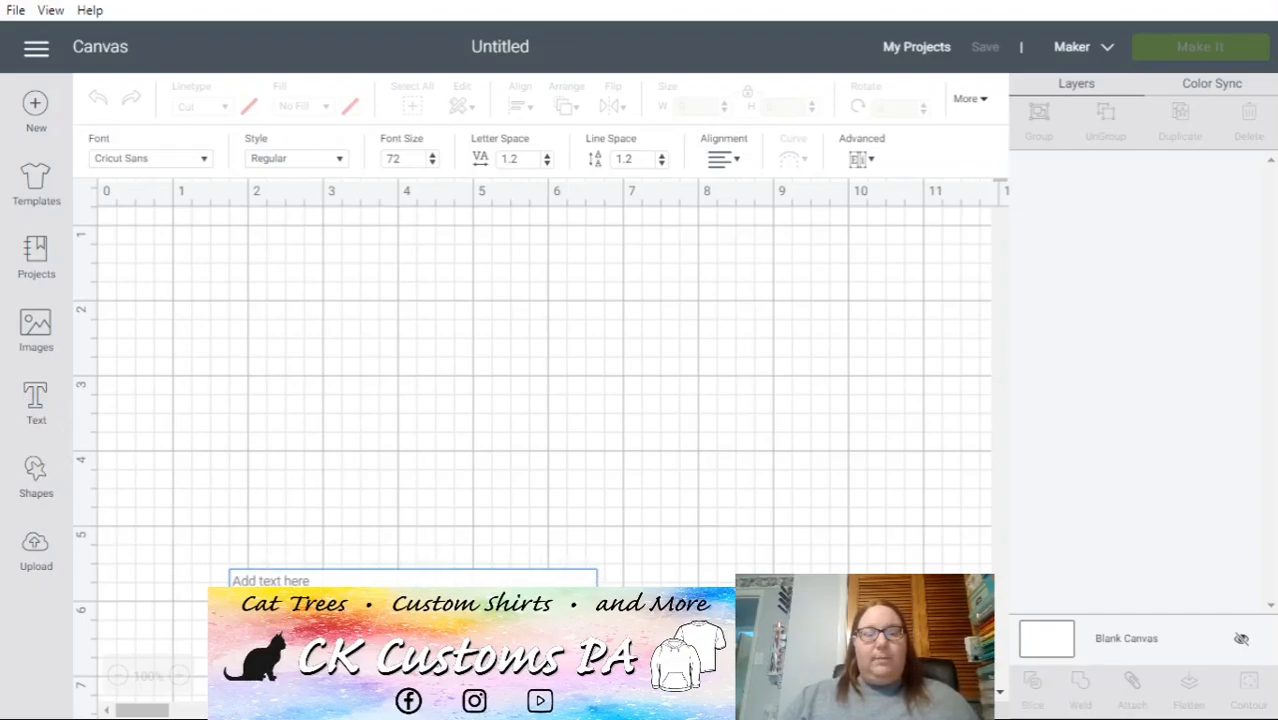
click(322, 580)
text(I am a)
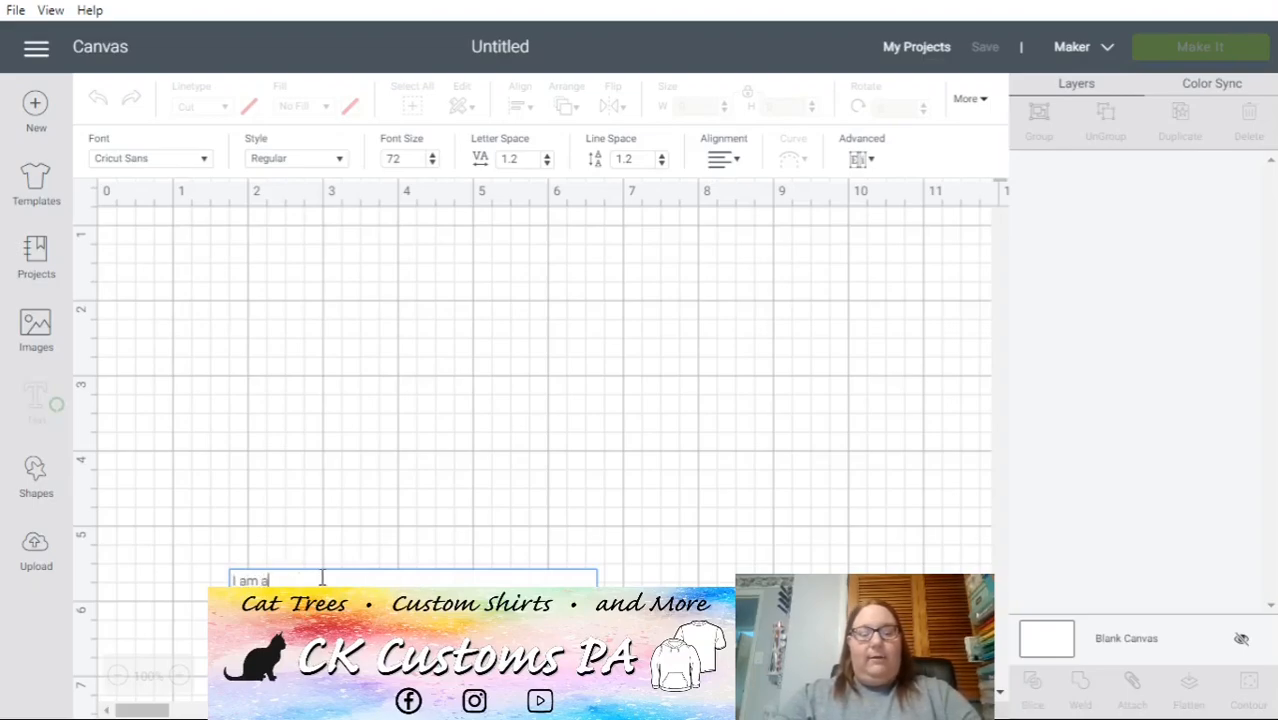
text(dding my text here)
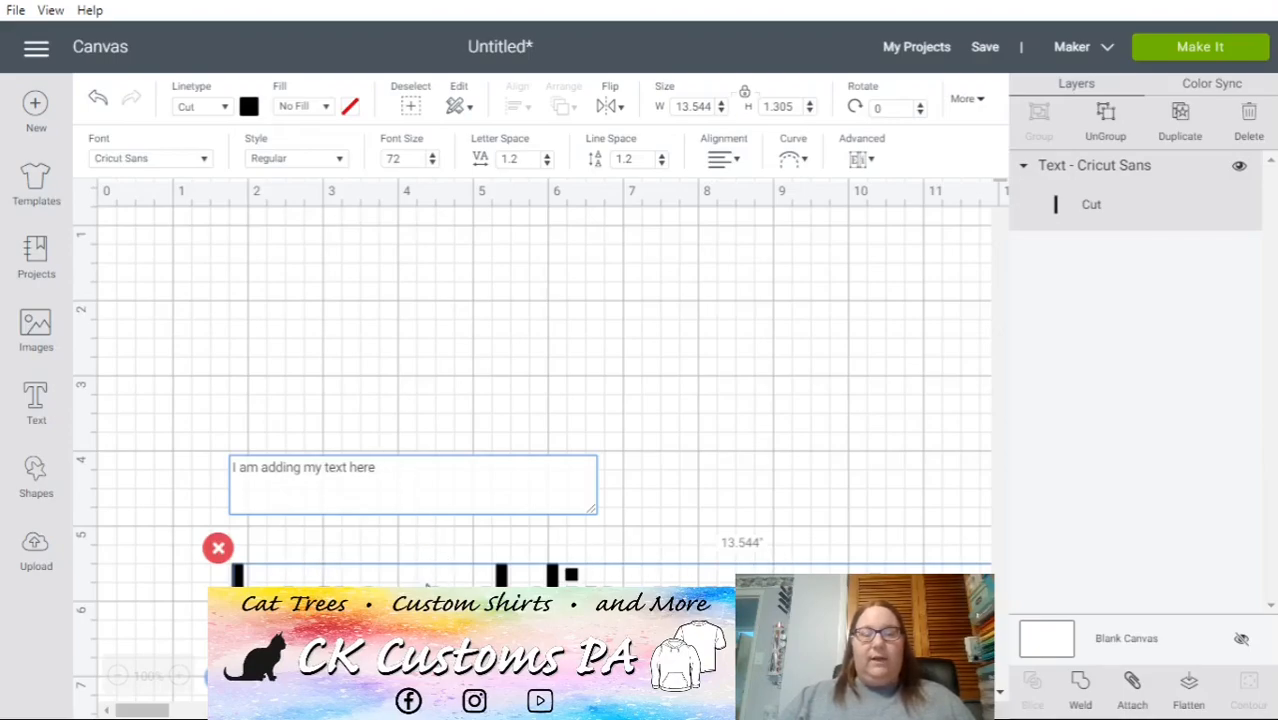
drag(380, 603, 281, 142)
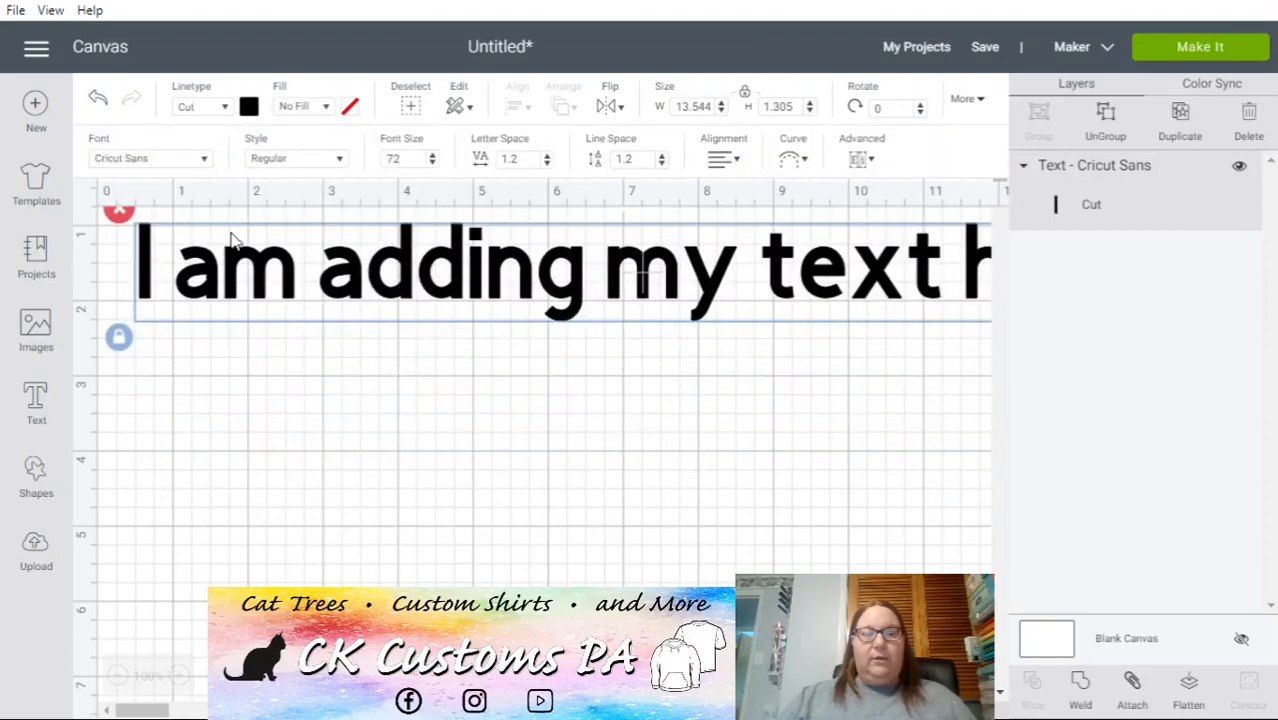
mouse_move(267, 262)
mouse_down()
mouse_move(257, 276)
mouse_move(254, 252)
mouse_up()
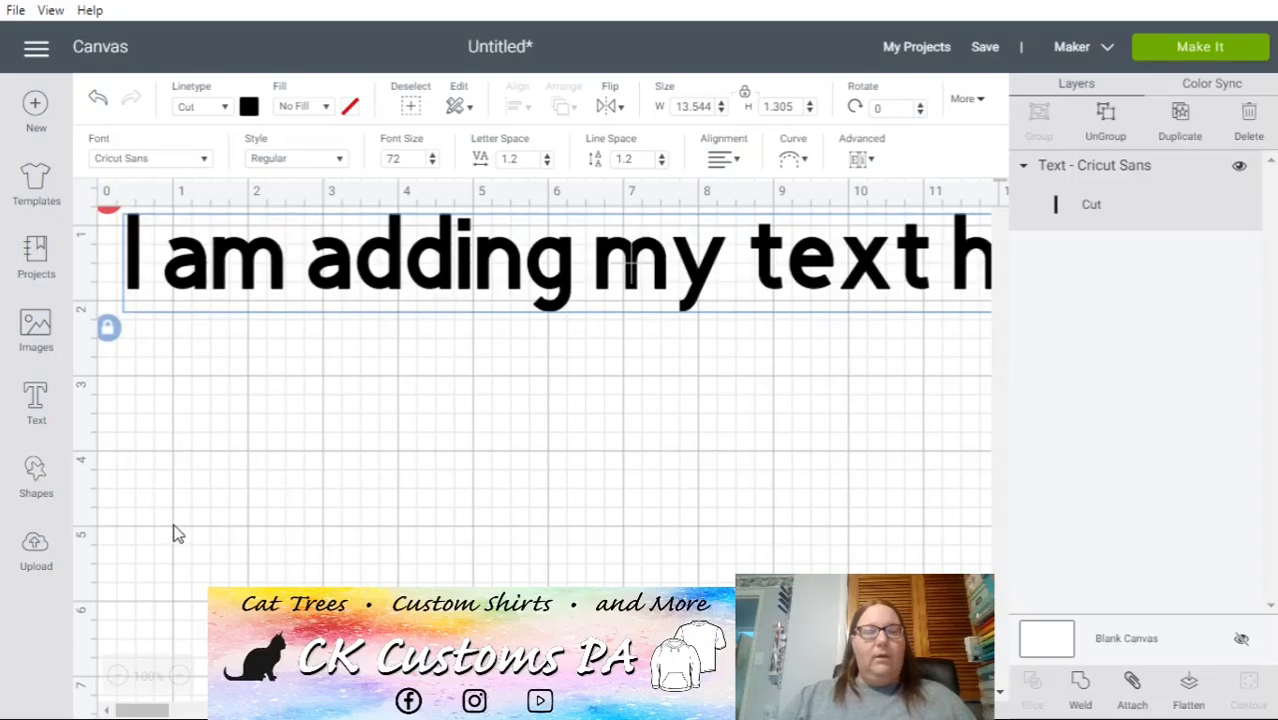
click(316, 437)
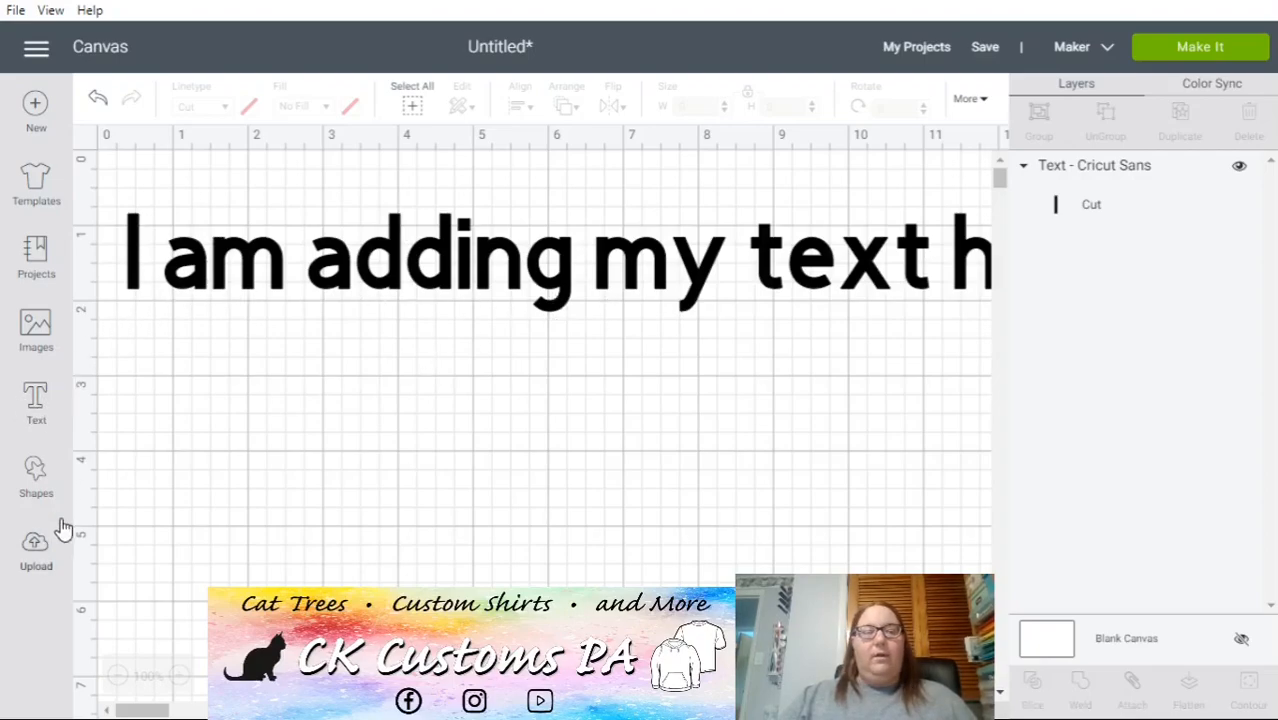
- Add a square shape to the canvas and move it clear of the text, just below it
click(35, 477)
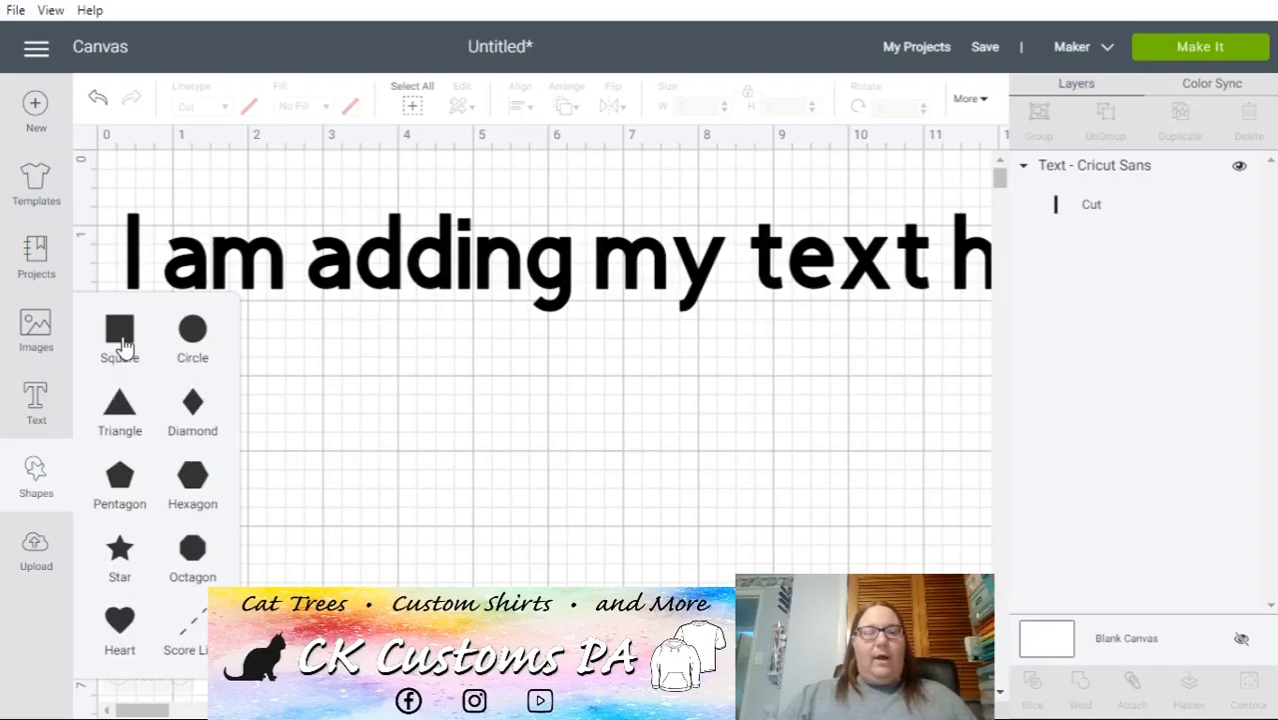
click(121, 340)
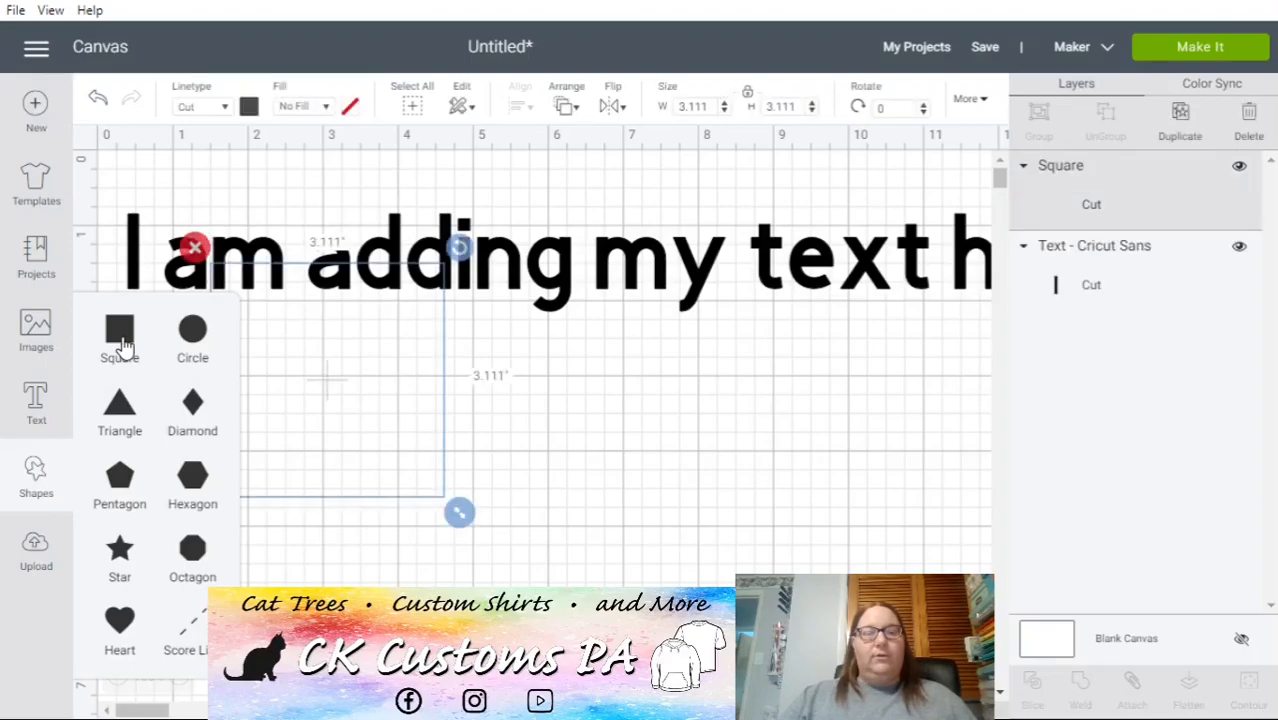
click(668, 441)
drag(375, 425, 408, 485)
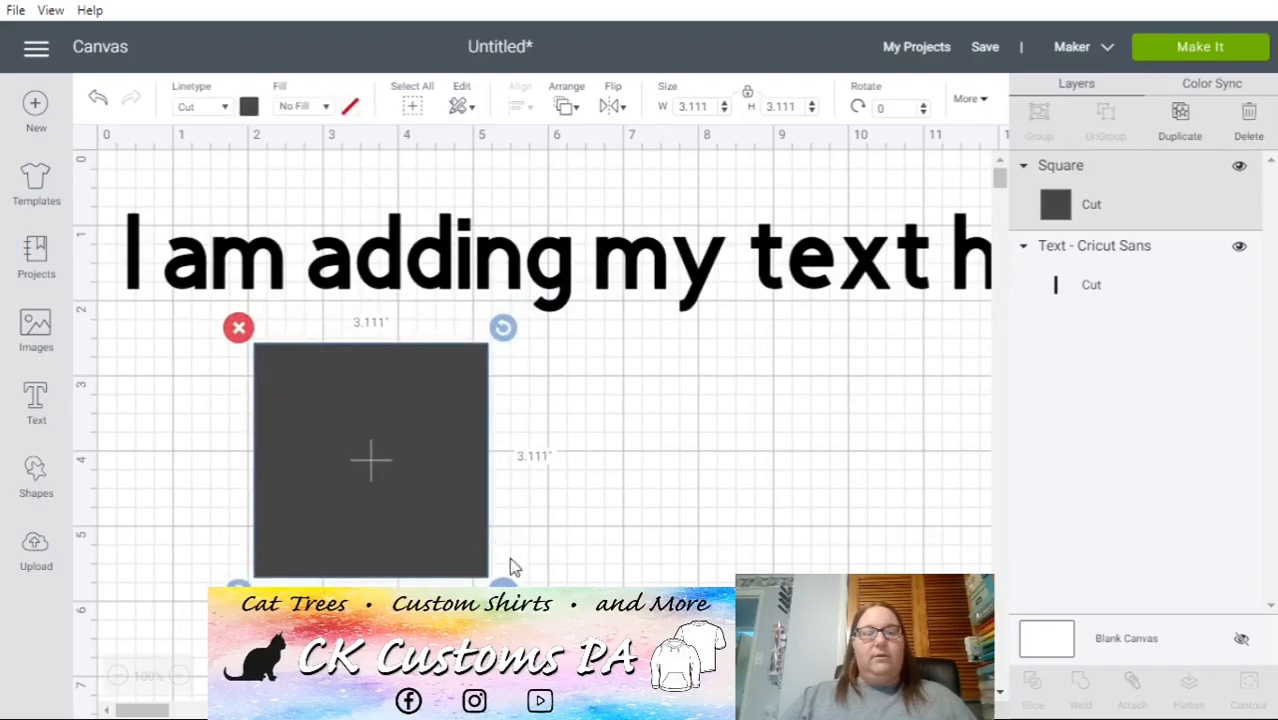
- Scale the square down to about 2.875 inches and rotate it slightly counterclockwise
mouse_move(502, 584)
mouse_down()
mouse_move(542, 631)
mouse_move(442, 531)
mouse_move(498, 588)
mouse_move(442, 531)
mouse_move(485, 574)
mouse_up()
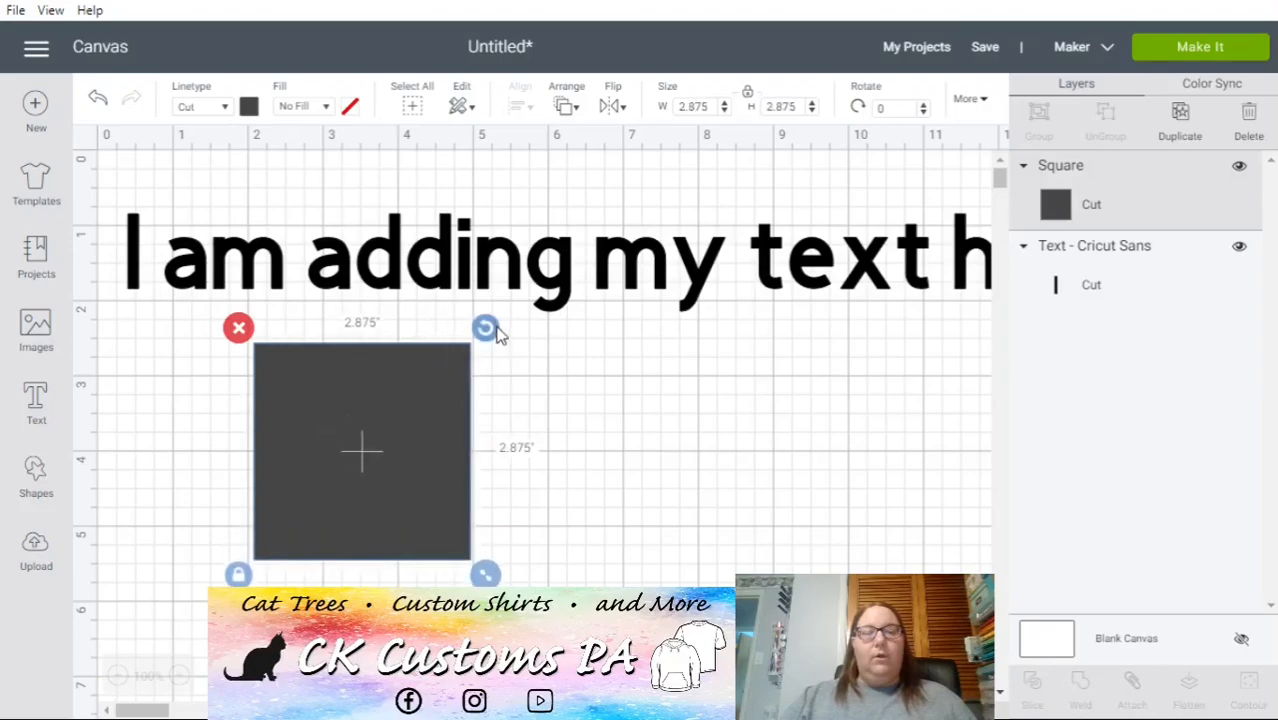
mouse_move(484, 330)
mouse_down()
mouse_move(530, 445)
mouse_move(465, 308)
mouse_move(525, 391)
mouse_move(497, 330)
mouse_up()
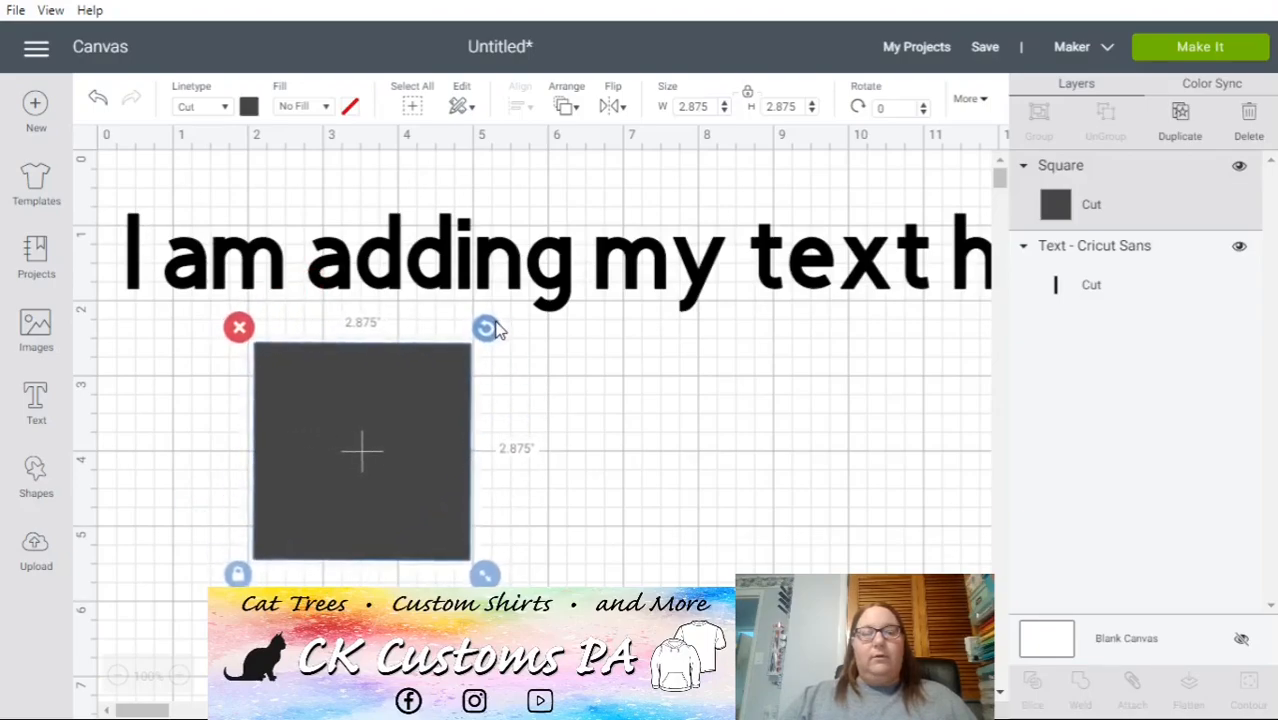
drag(494, 321, 491, 320)
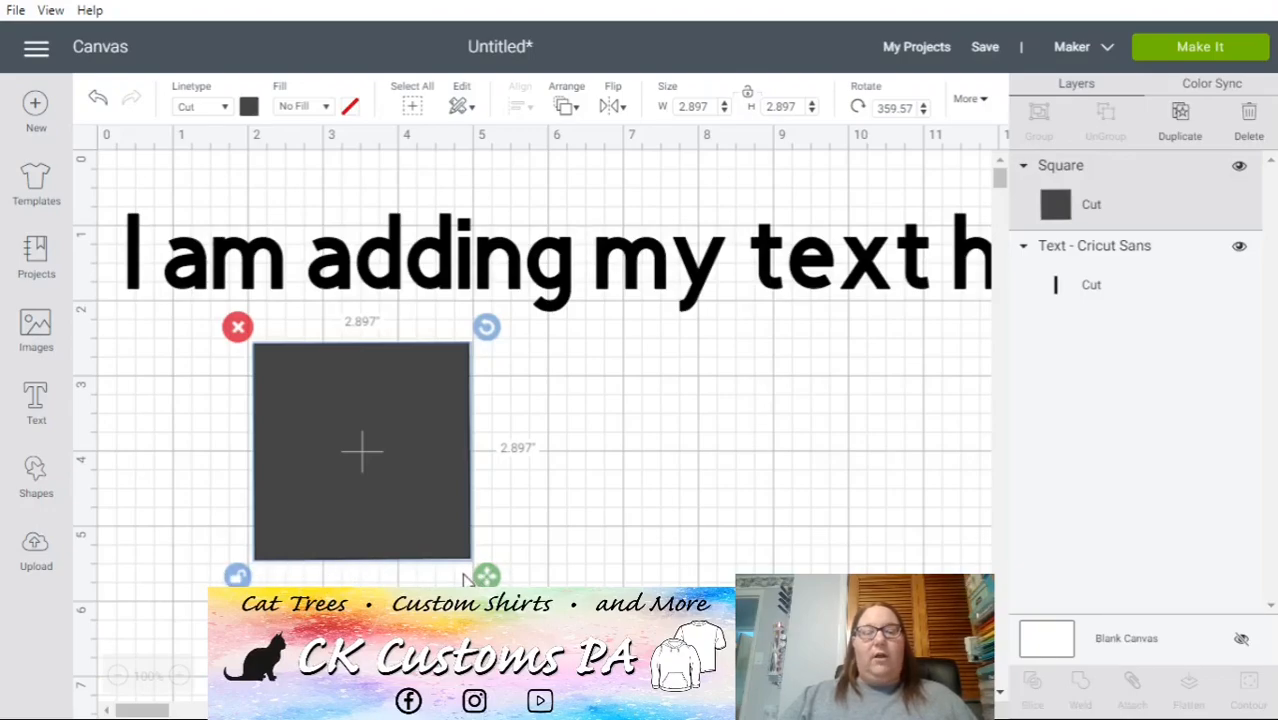
- Reshape the square into a rectangle about 4.3 by 1.55 inches, and delete it from the canvas
drag(492, 580, 643, 497)
drag(586, 455, 554, 467)
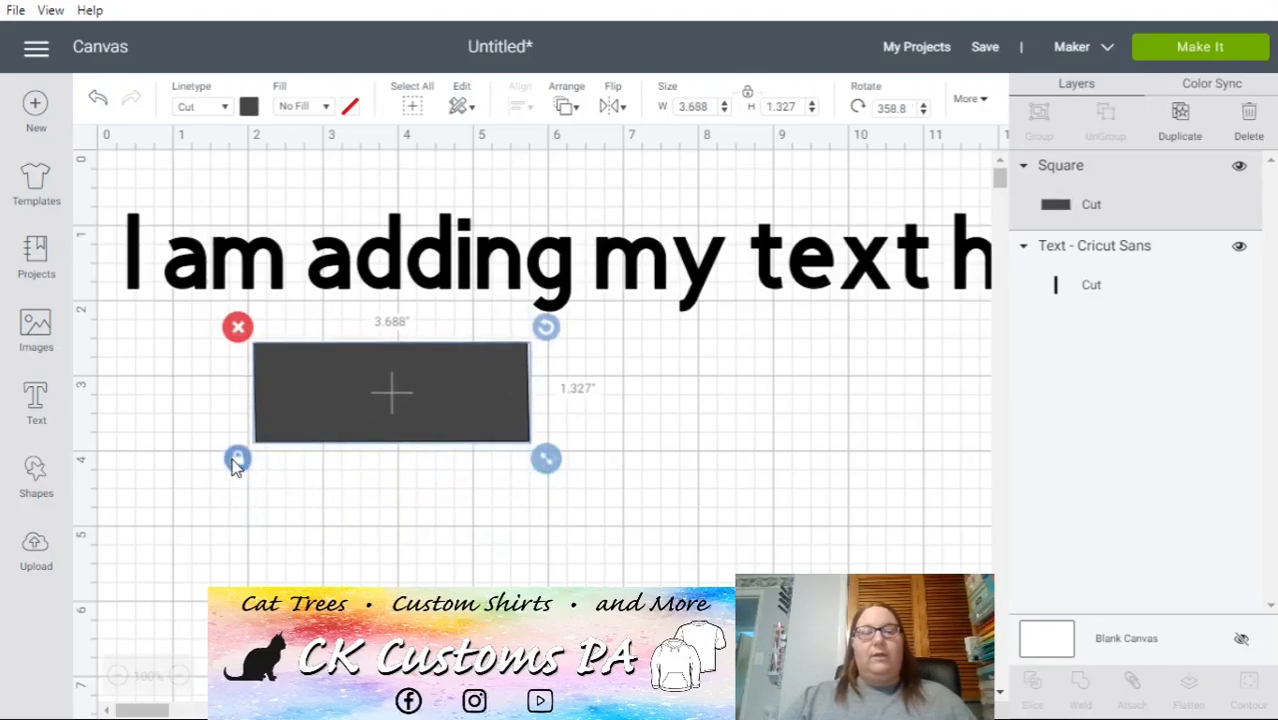
drag(551, 464, 595, 497)
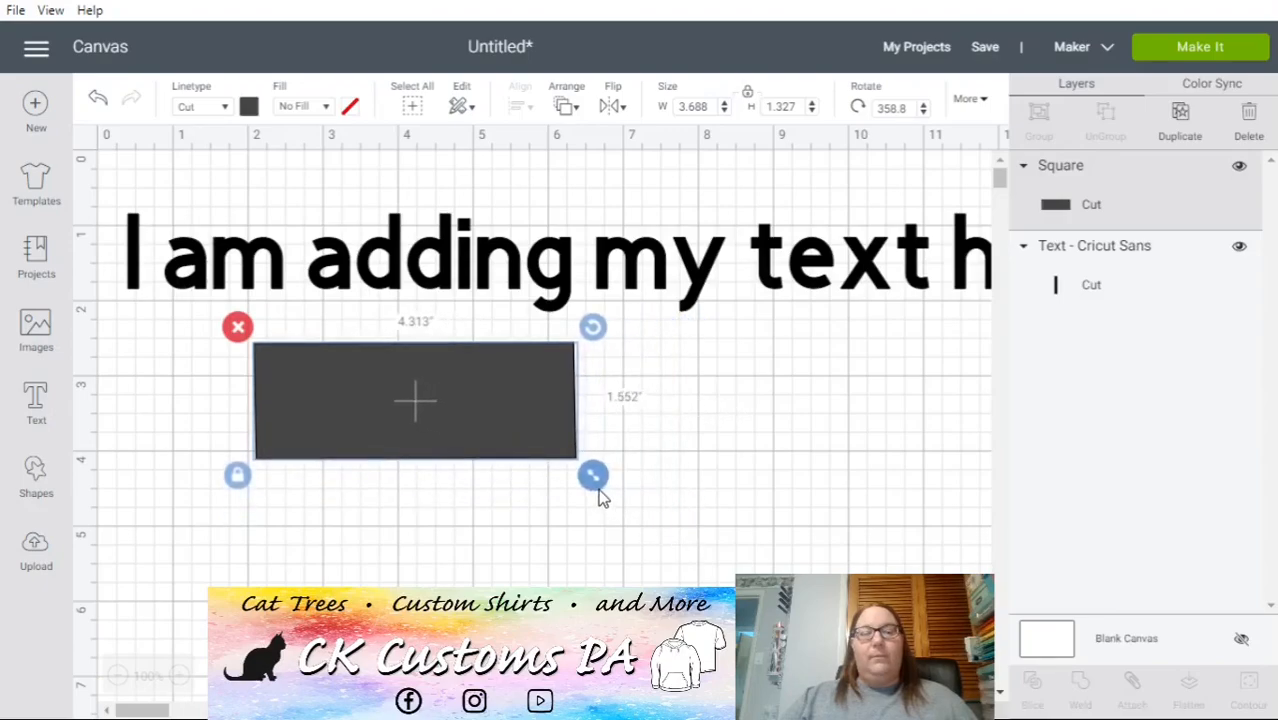
click(238, 329)
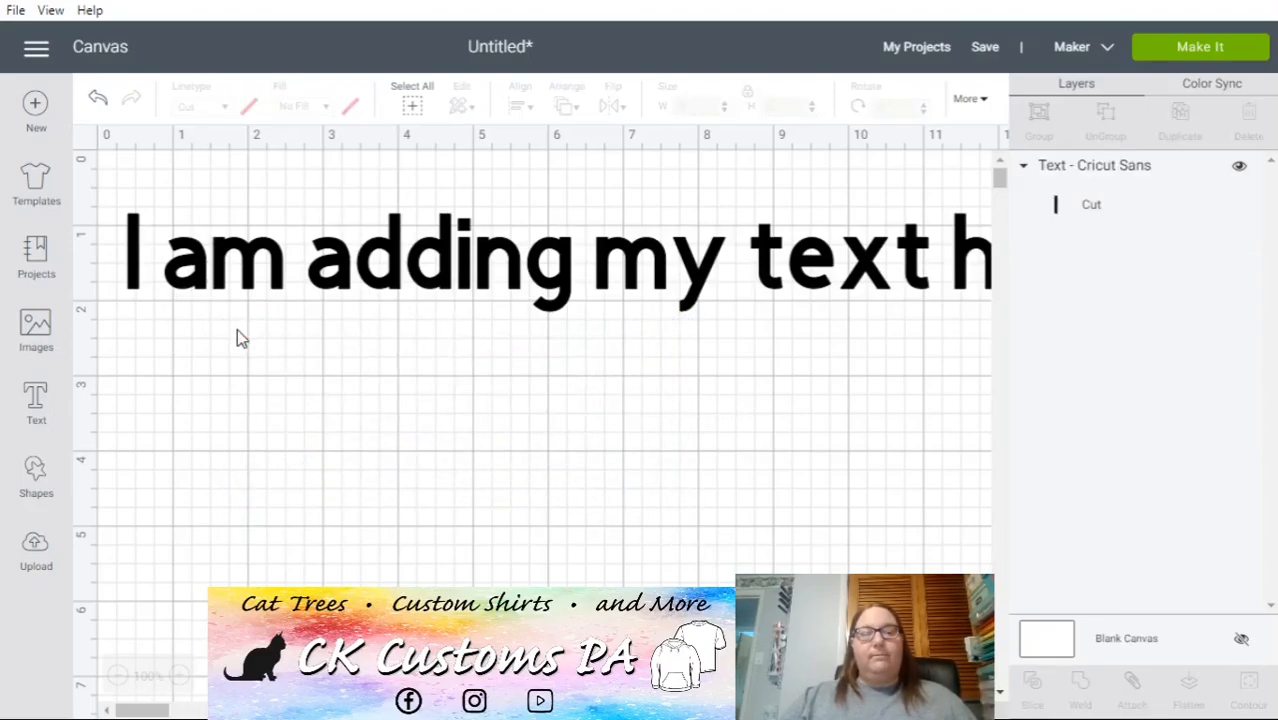
- Add a fresh square and place it below the beginning of the text line, near the canvas's left edge
click(35, 472)
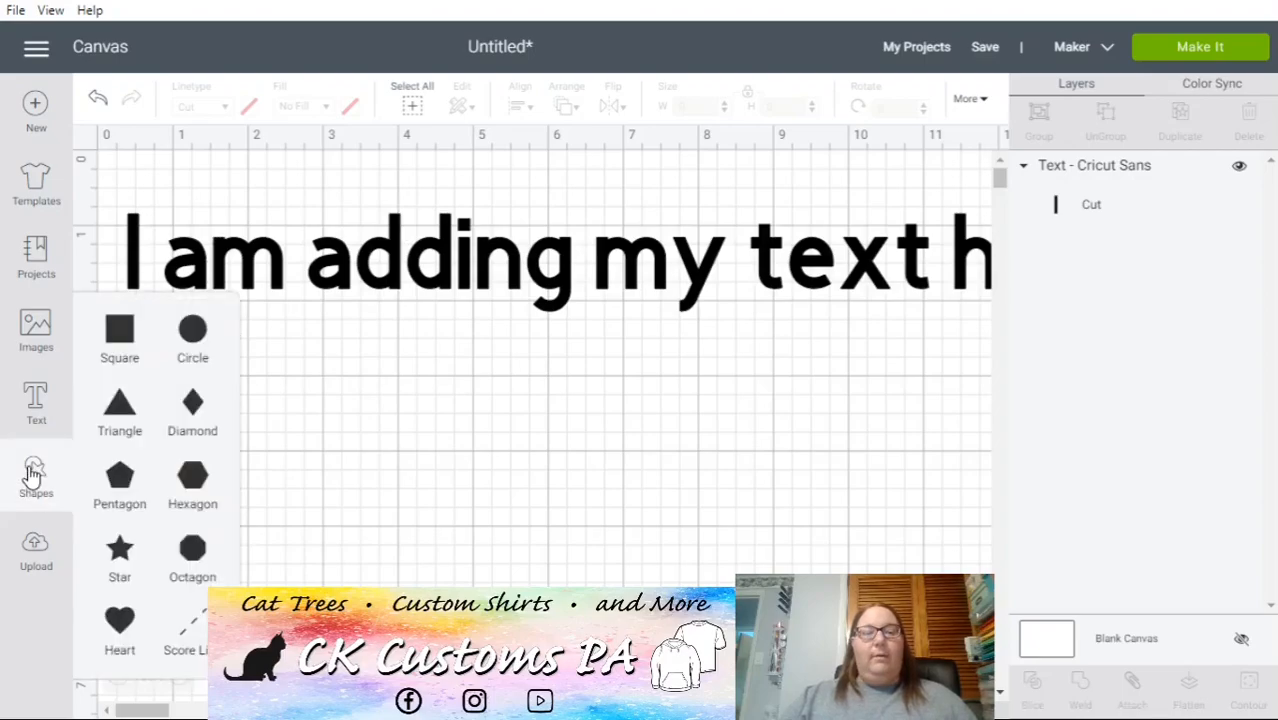
click(120, 340)
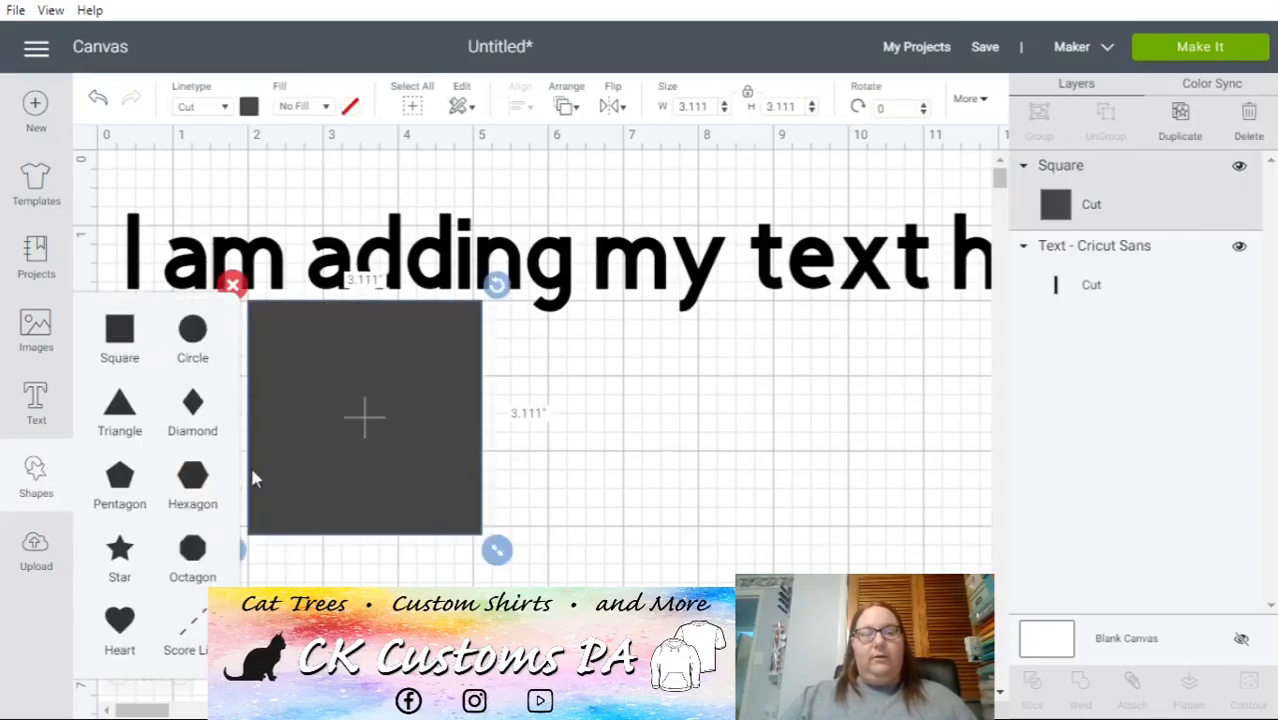
click(768, 443)
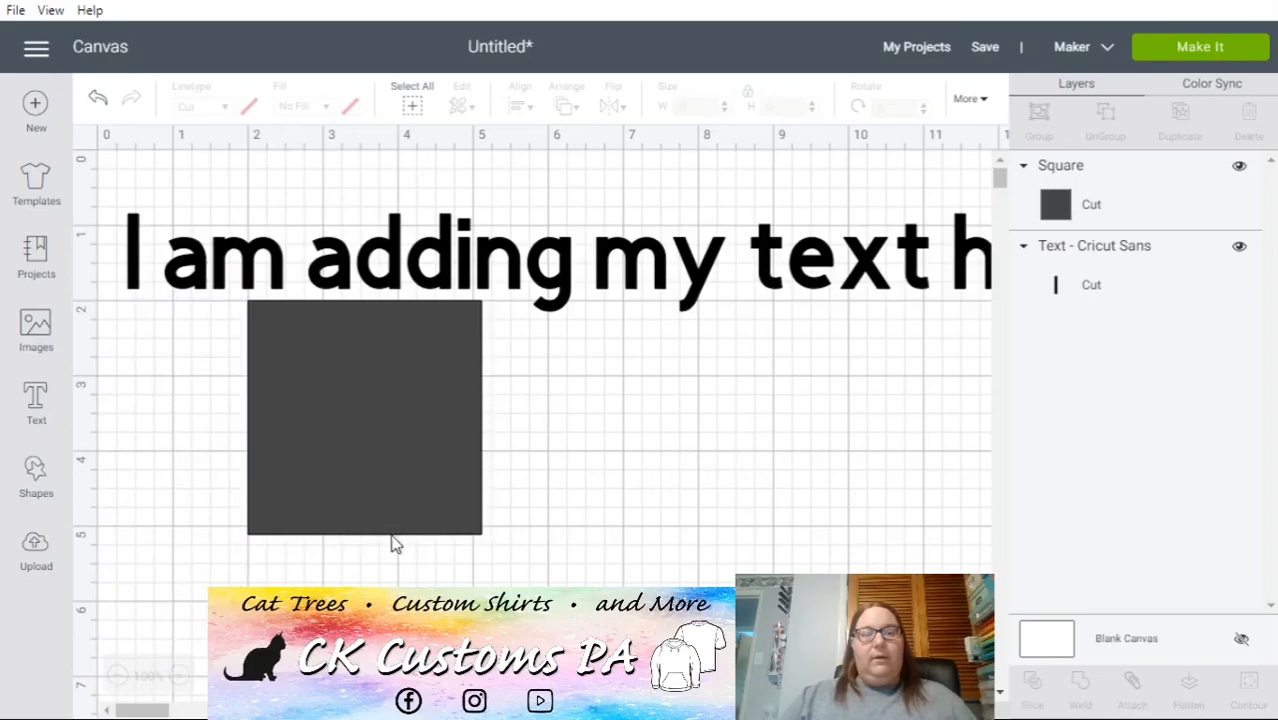
drag(380, 426, 250, 442)
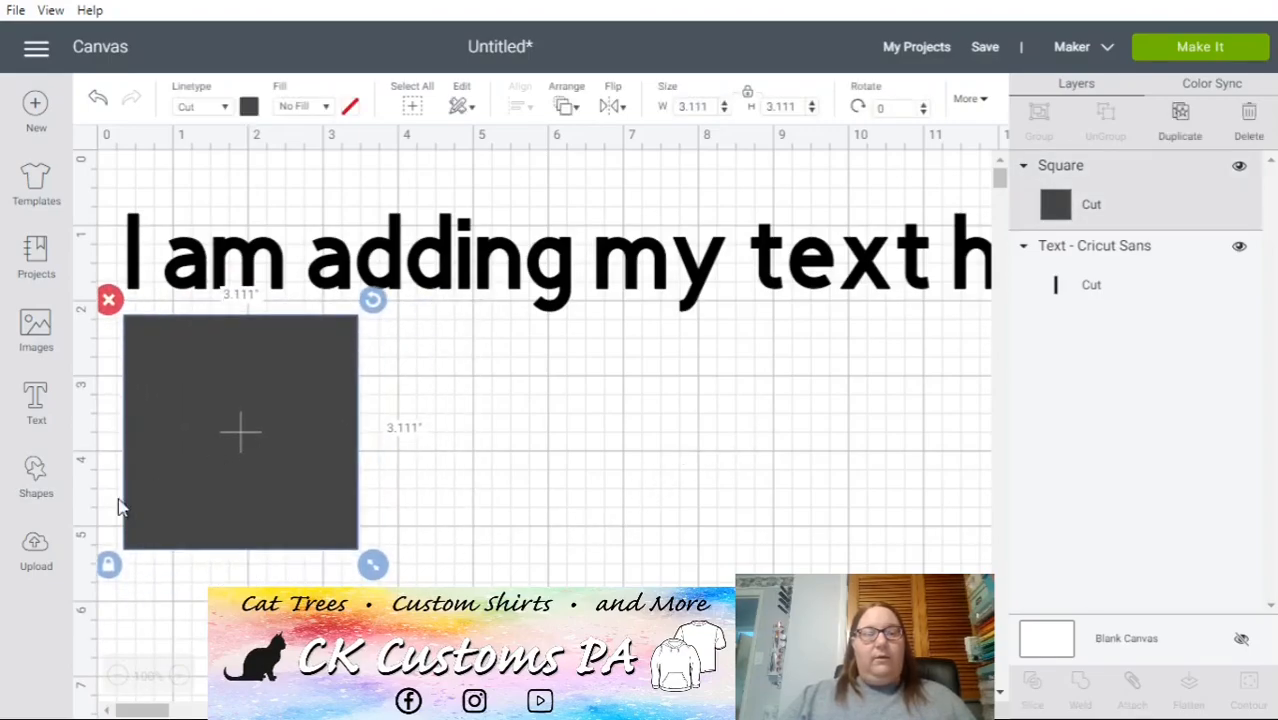
- Open the upload page, look over the recently uploaded images, and browse the full collection of uploaded images
click(35, 548)
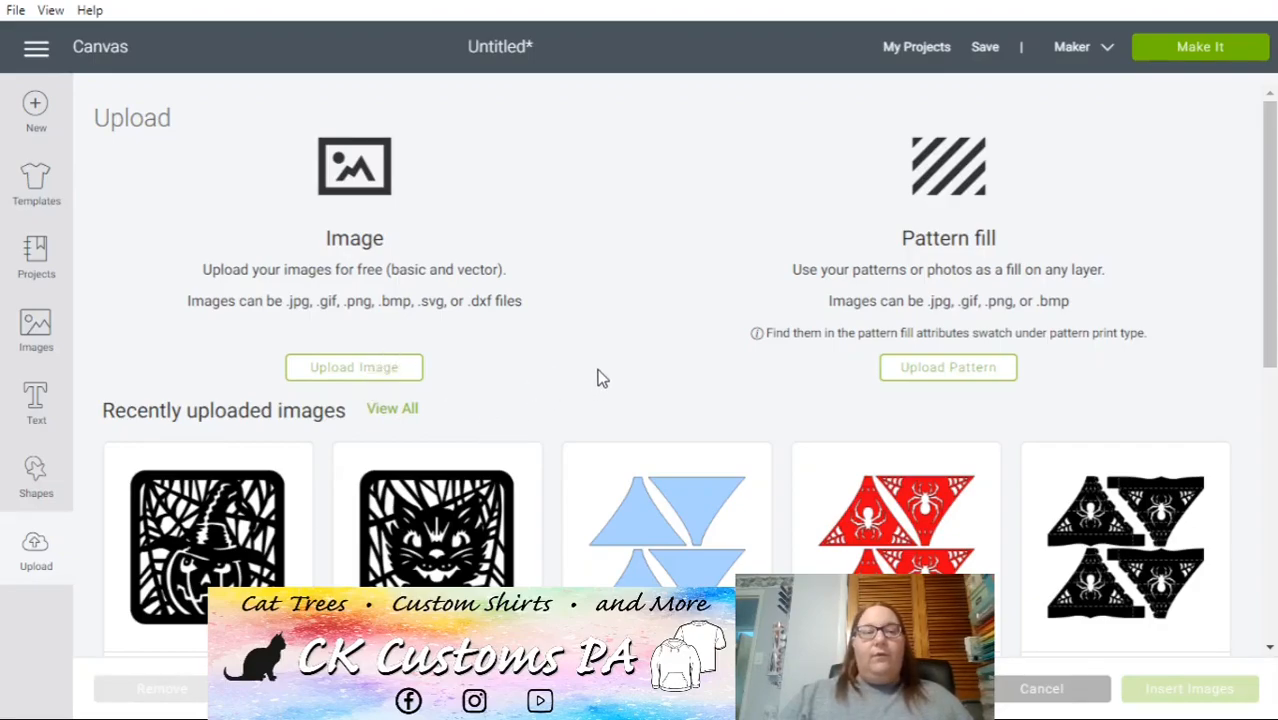
scroll(598, 390, down, 5)
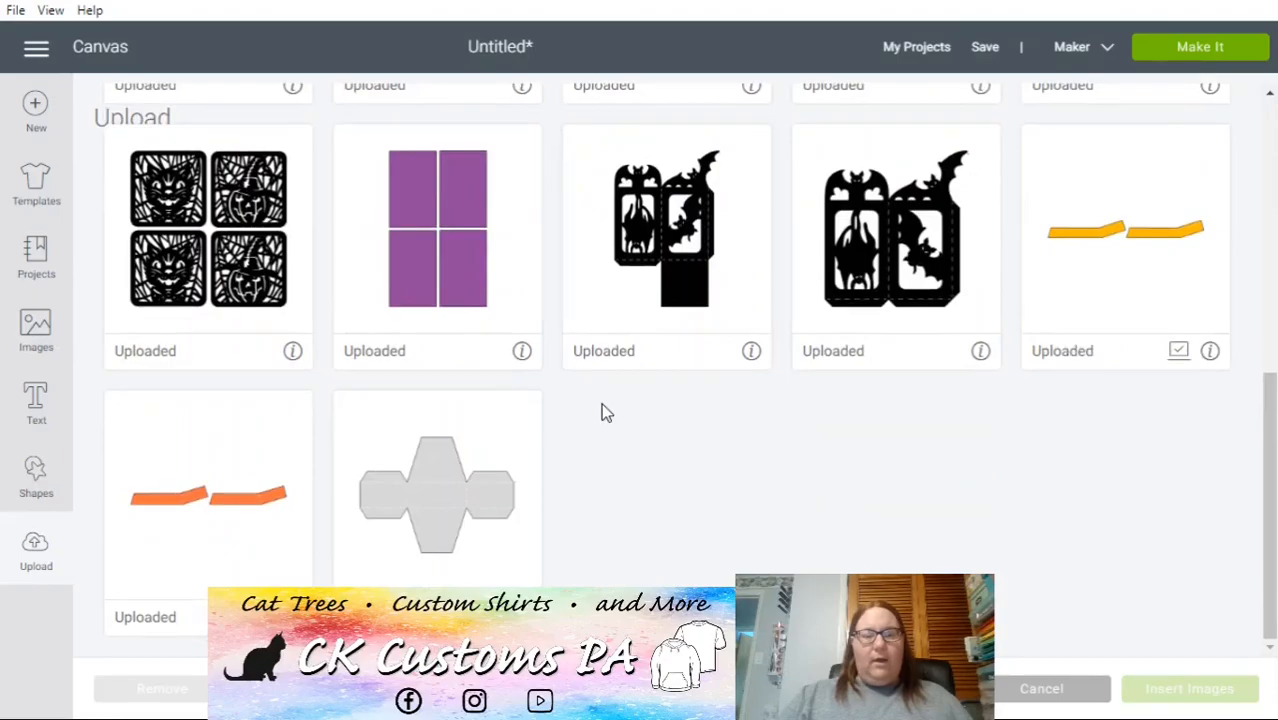
scroll(601, 405, up, 5)
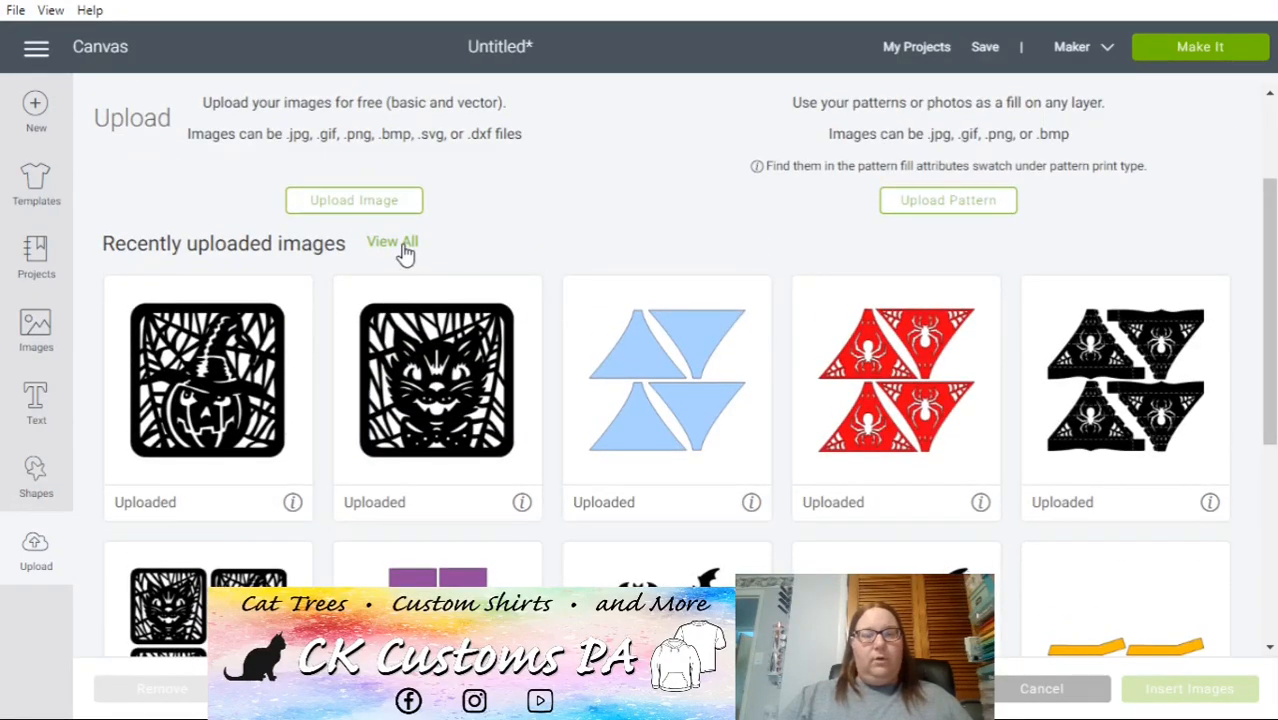
click(405, 254)
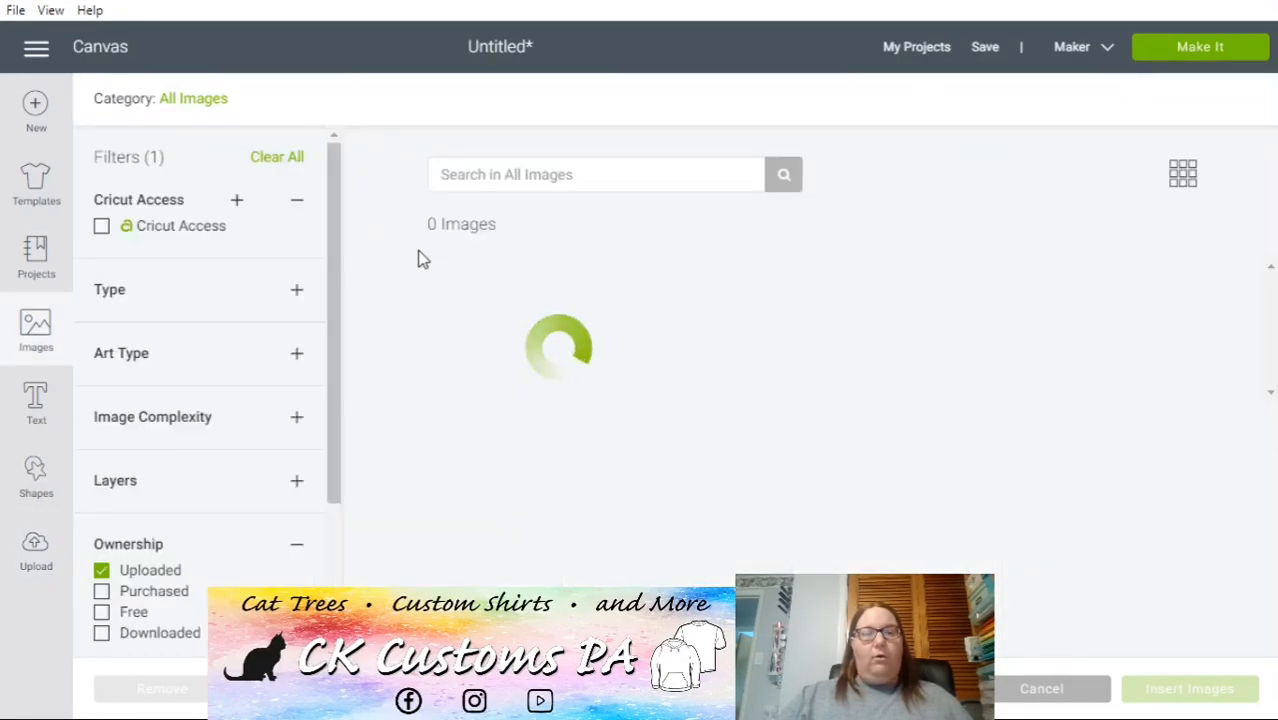
scroll(800, 456, down, 7)
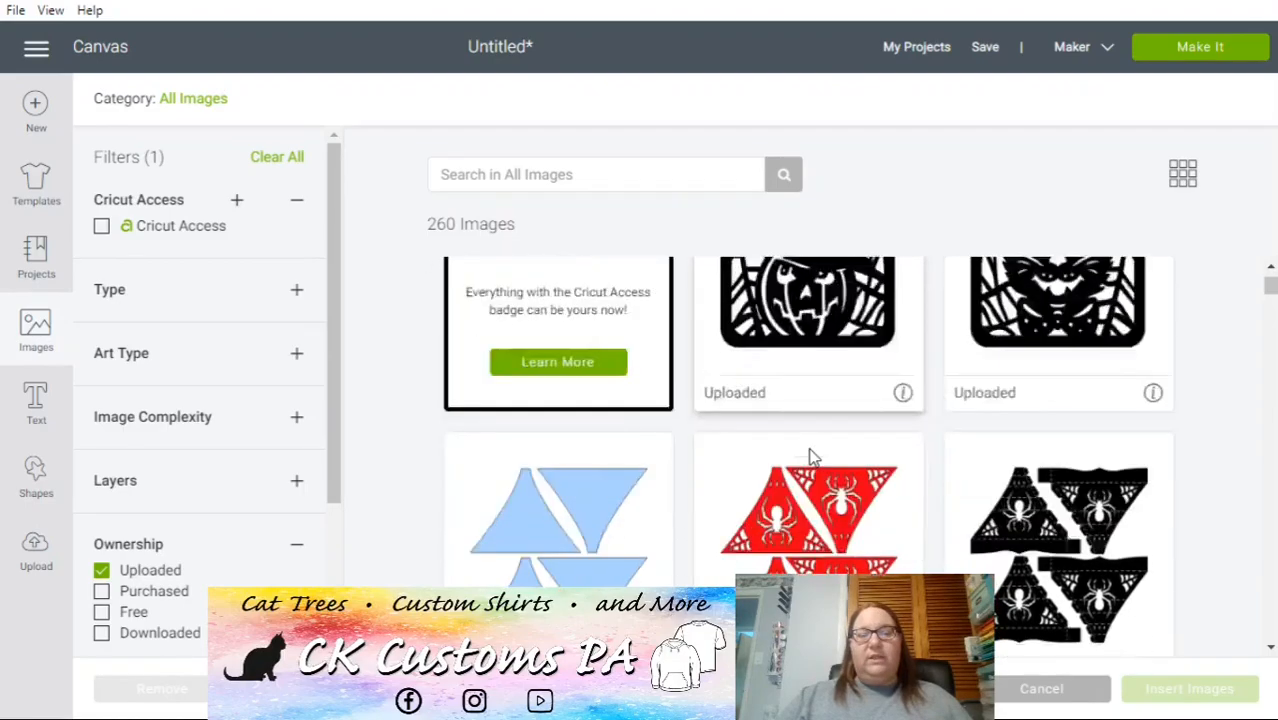
scroll(797, 456, down, 10)
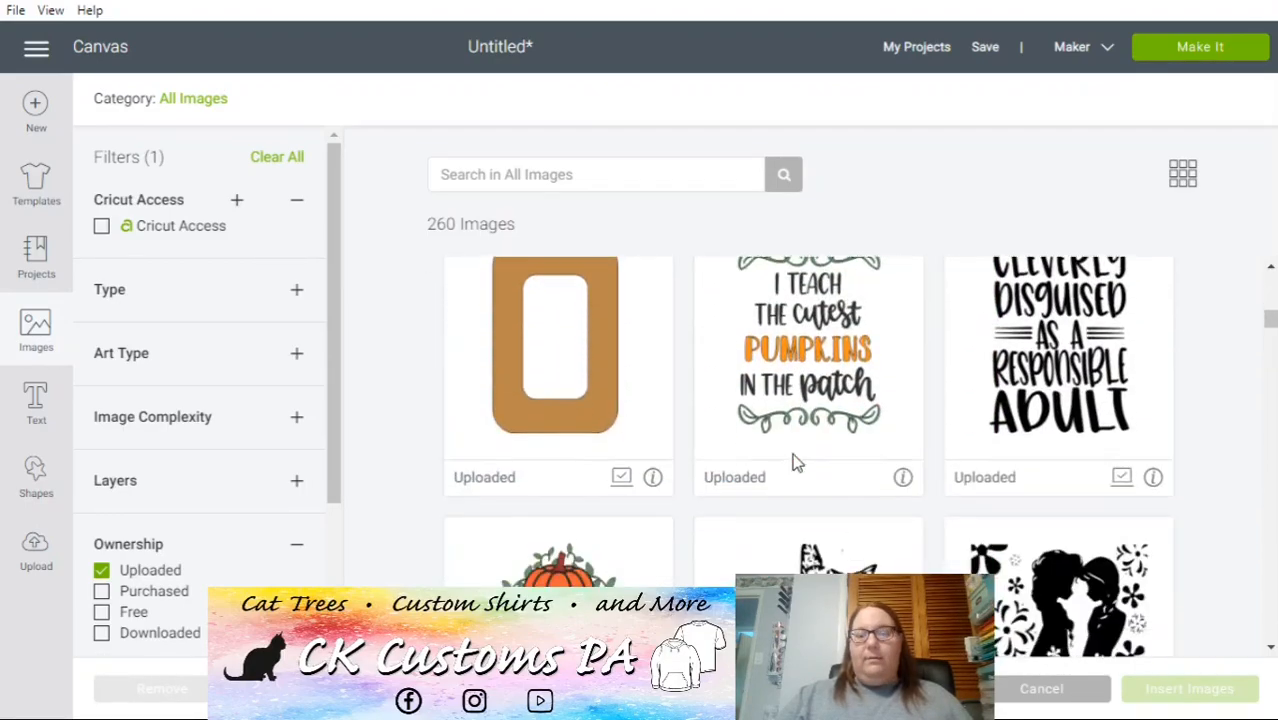
- Insert the uploaded Happy Halloween bats image onto the canvas and move it up so it overlaps the text and square
scroll(797, 456, down, 5)
scroll(679, 399, up, 2)
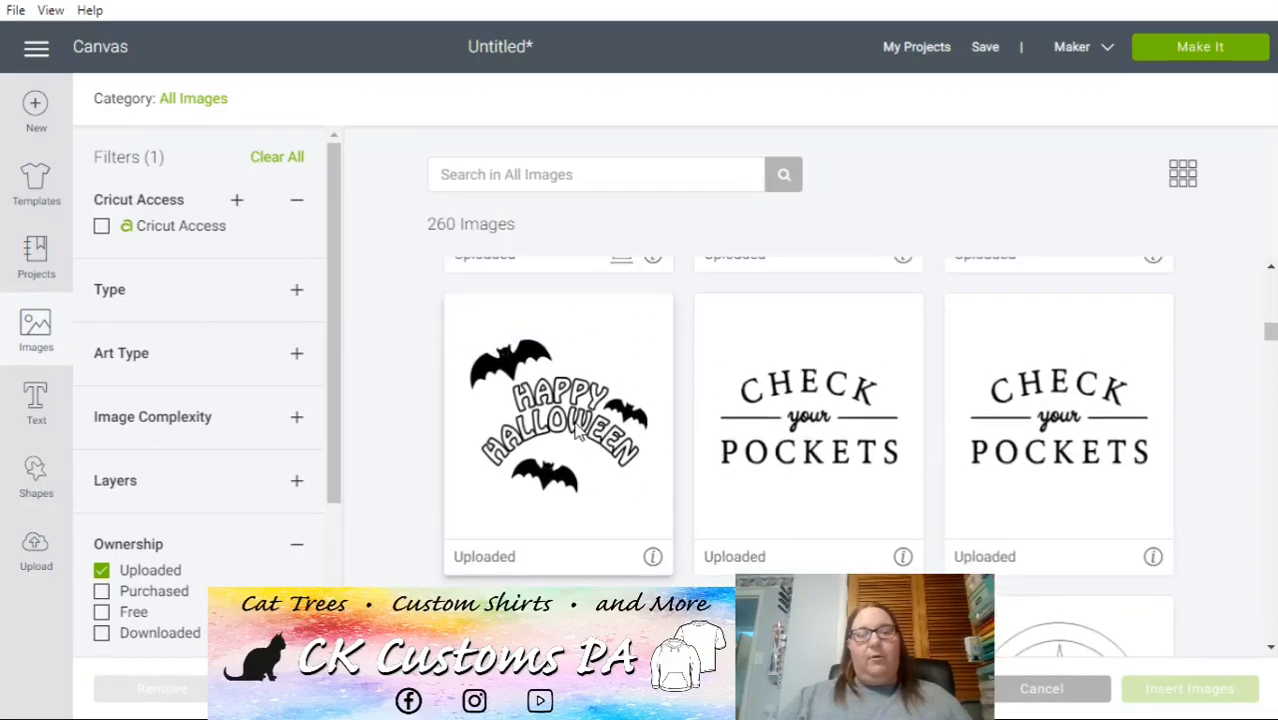
click(578, 428)
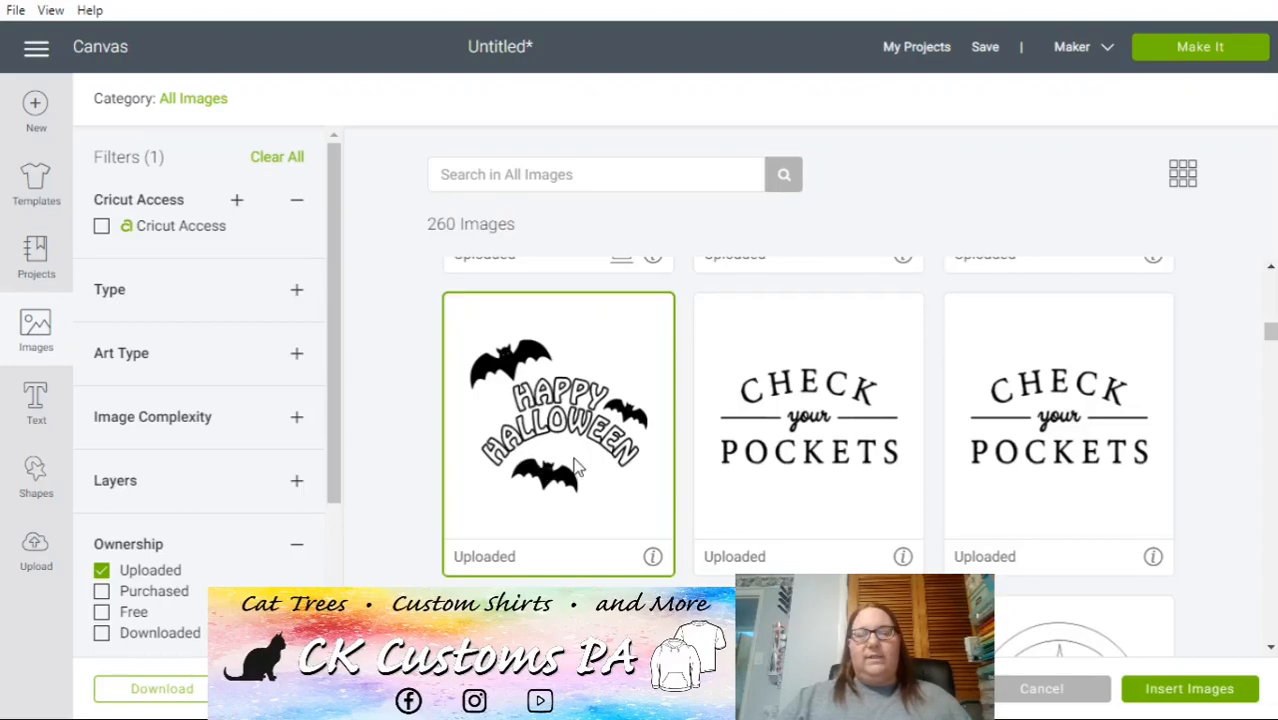
click(1190, 690)
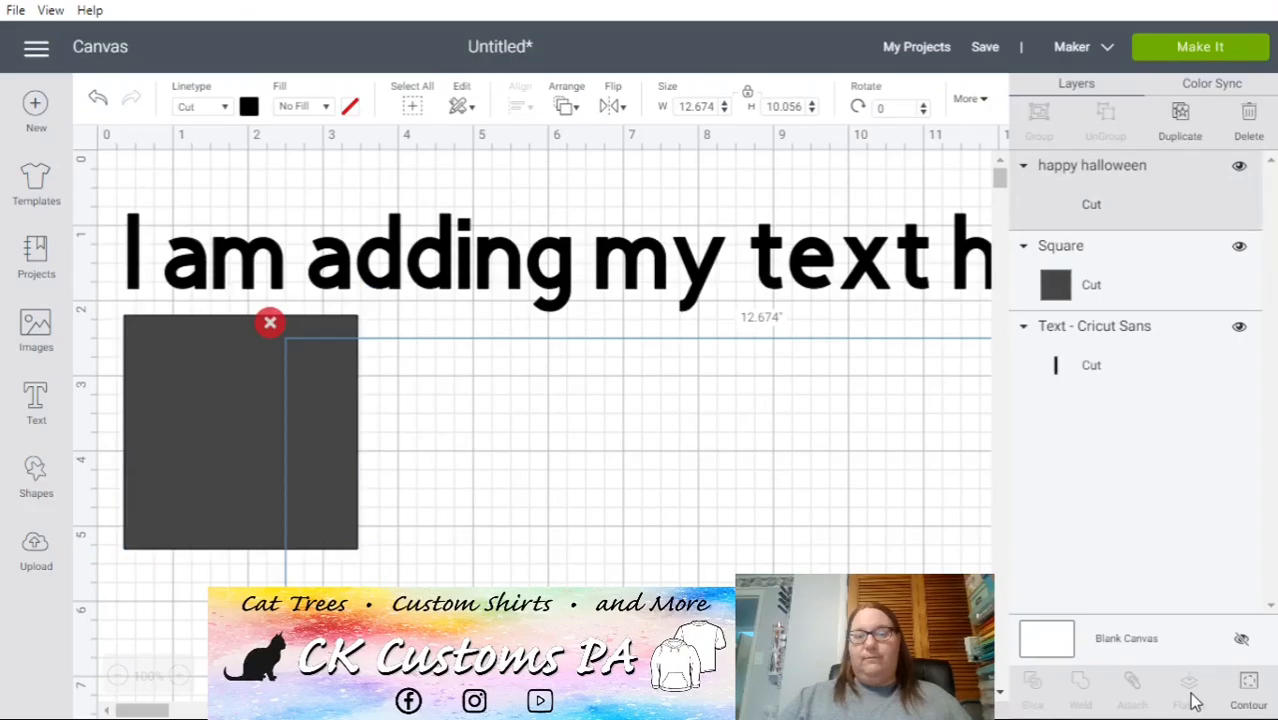
drag(870, 582, 778, 478)
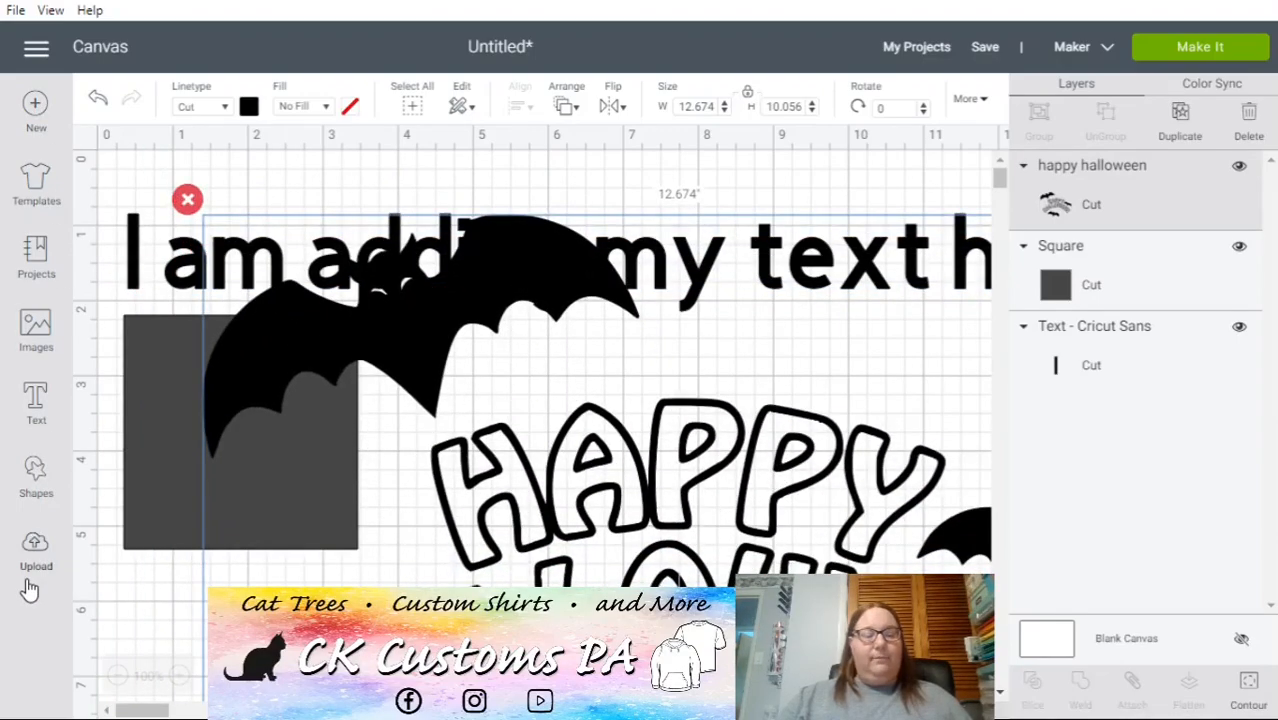
- Select the text, square and Happy Halloween layers in turn to see which canvas object each one represents
click(1089, 369)
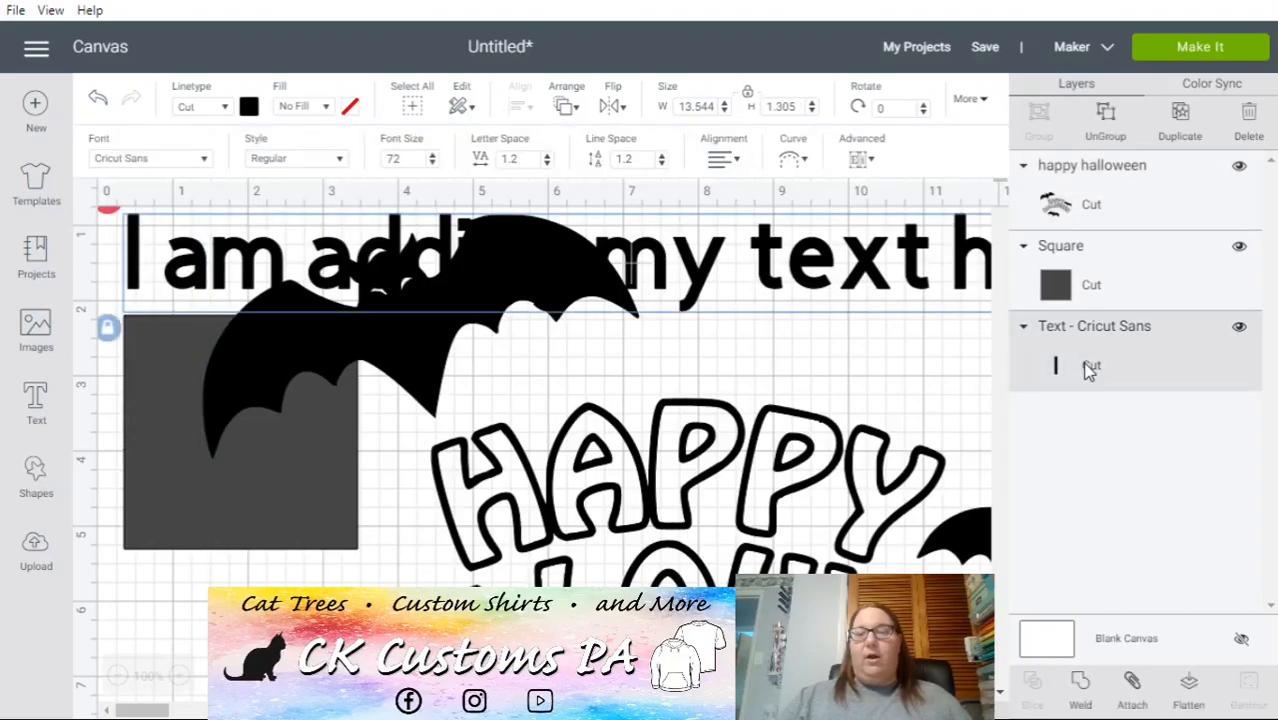
click(1116, 261)
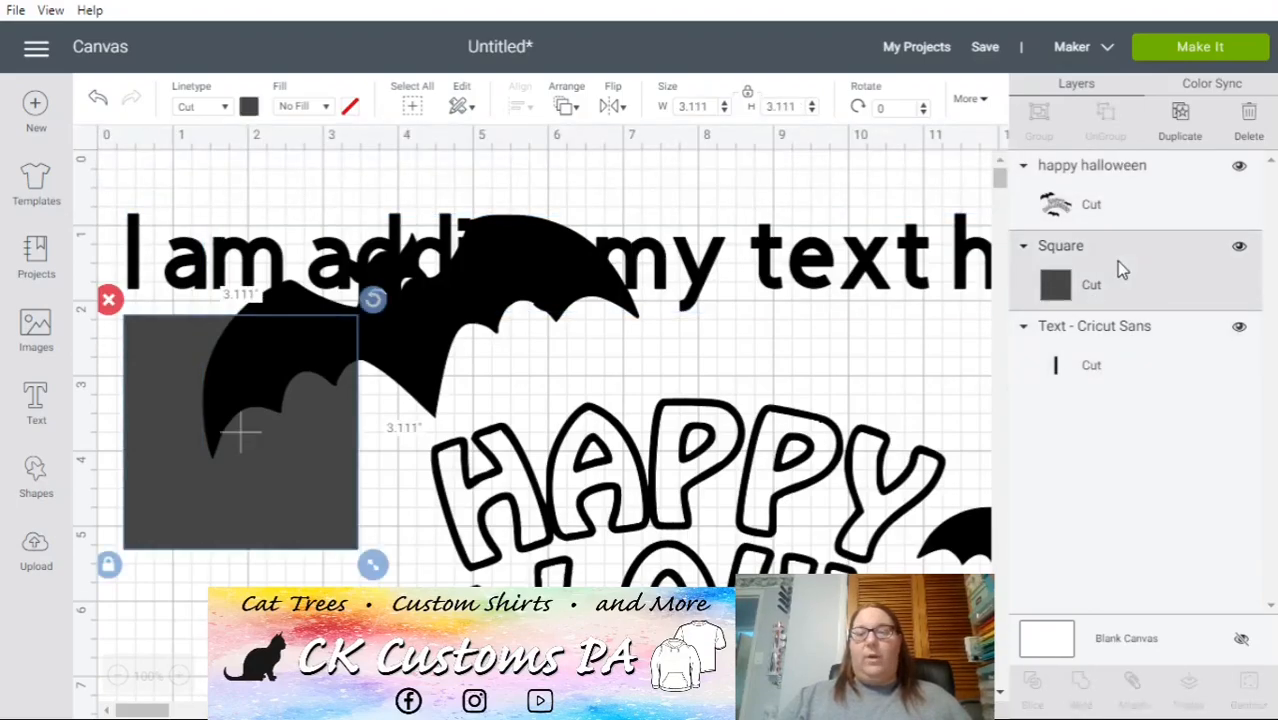
click(1103, 203)
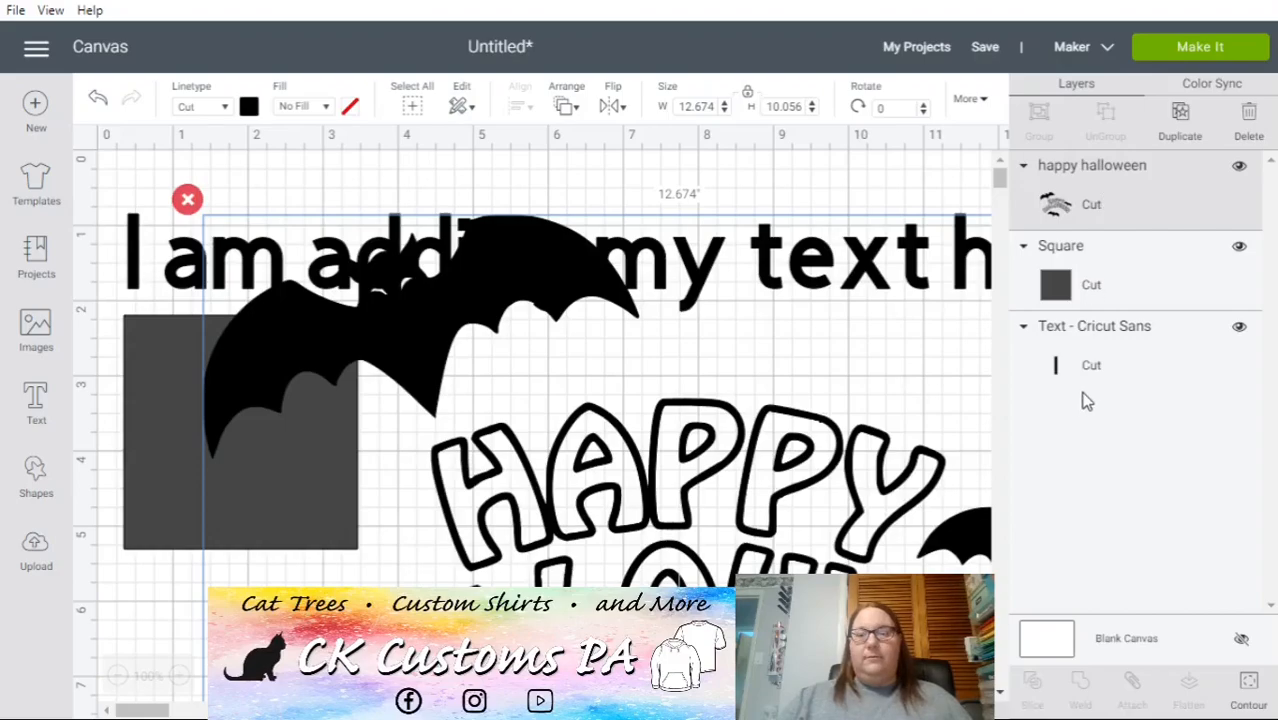
click(1098, 365)
click(1094, 292)
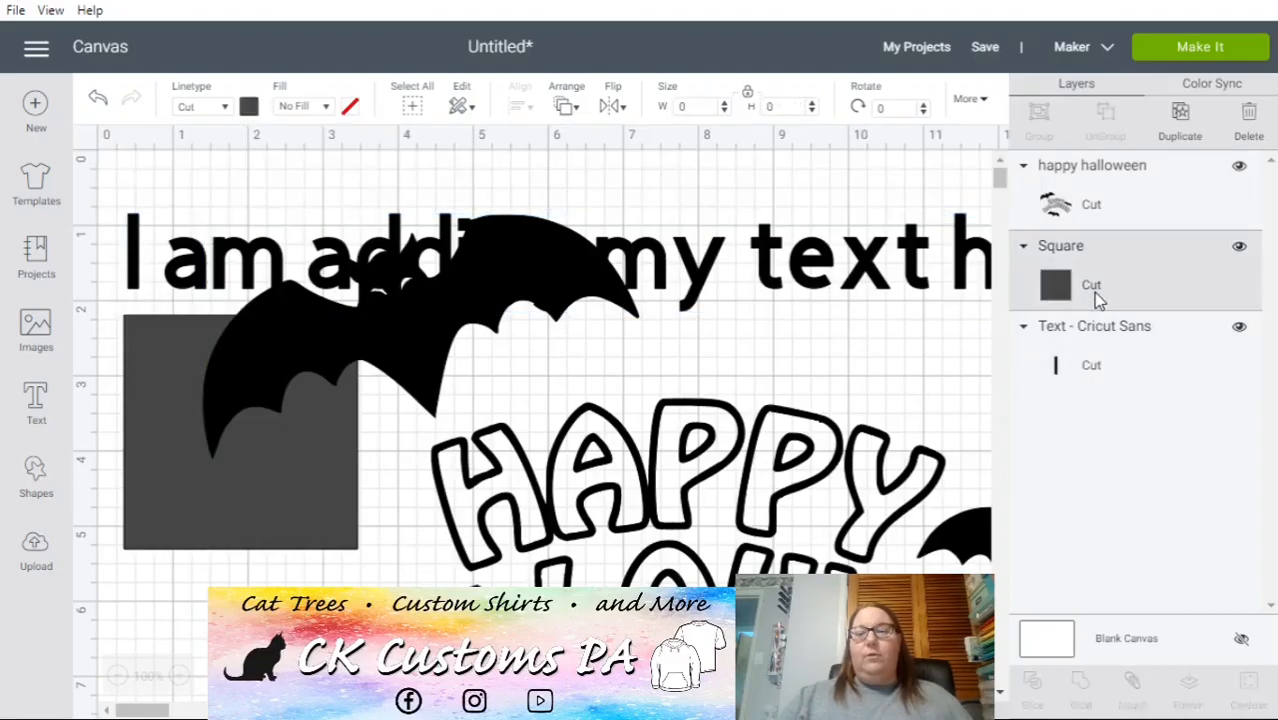
click(1082, 201)
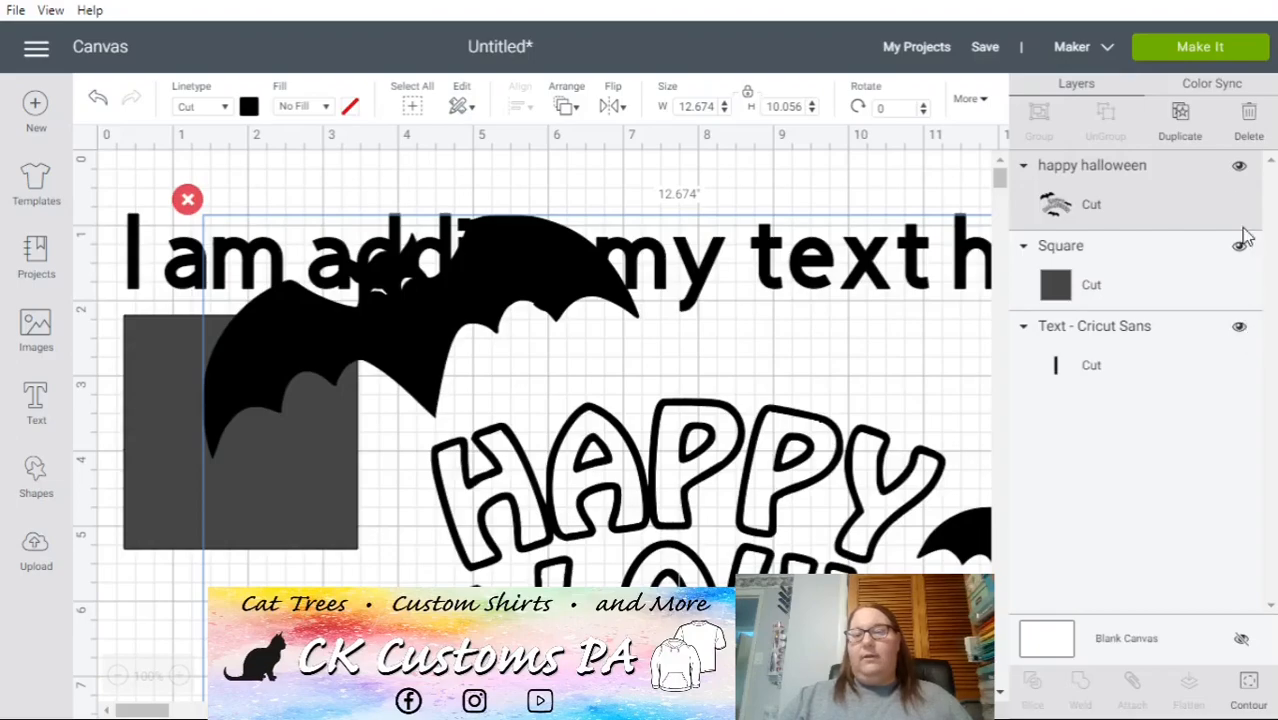
- Hide the Happy Halloween image and the square, and make both visible again
click(1239, 167)
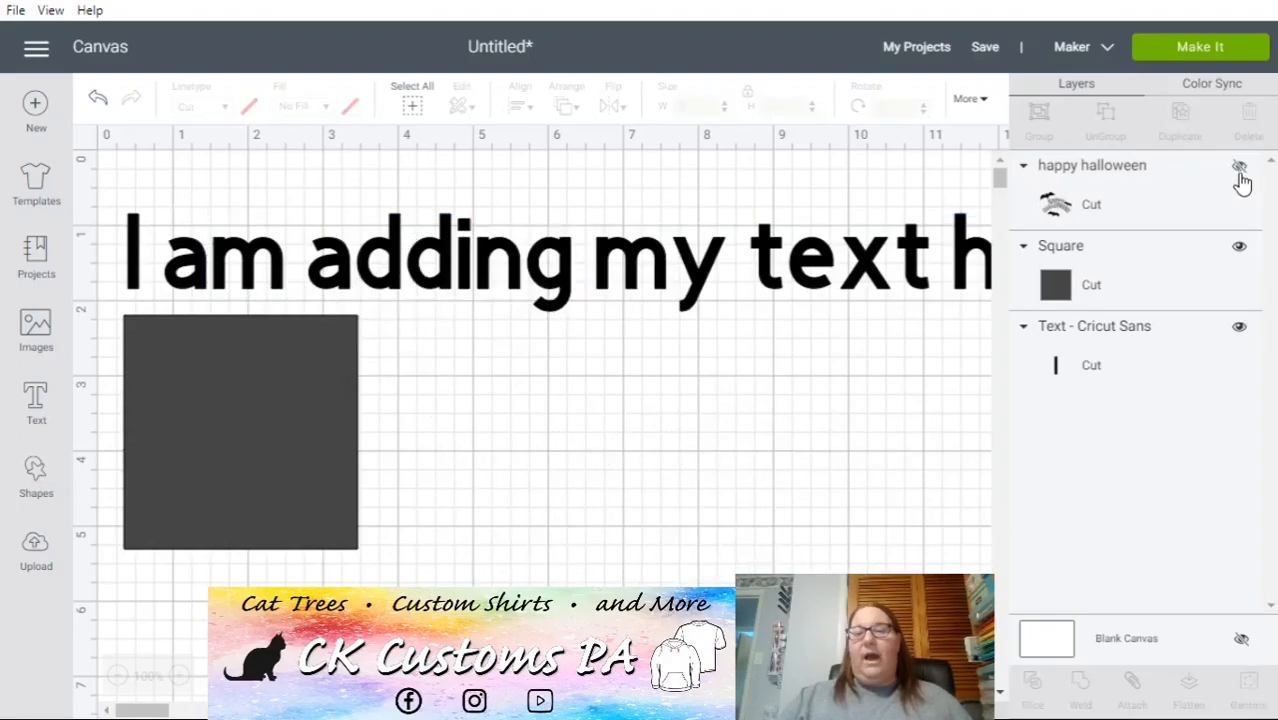
click(1239, 249)
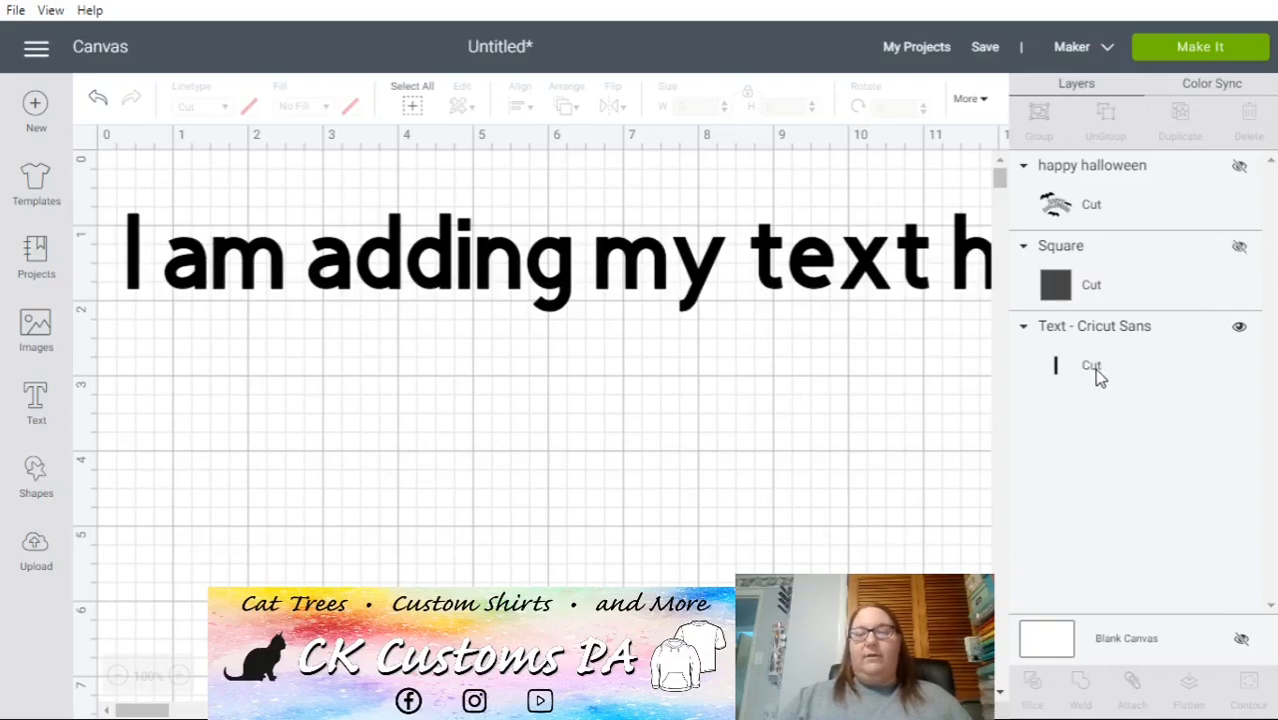
click(1240, 249)
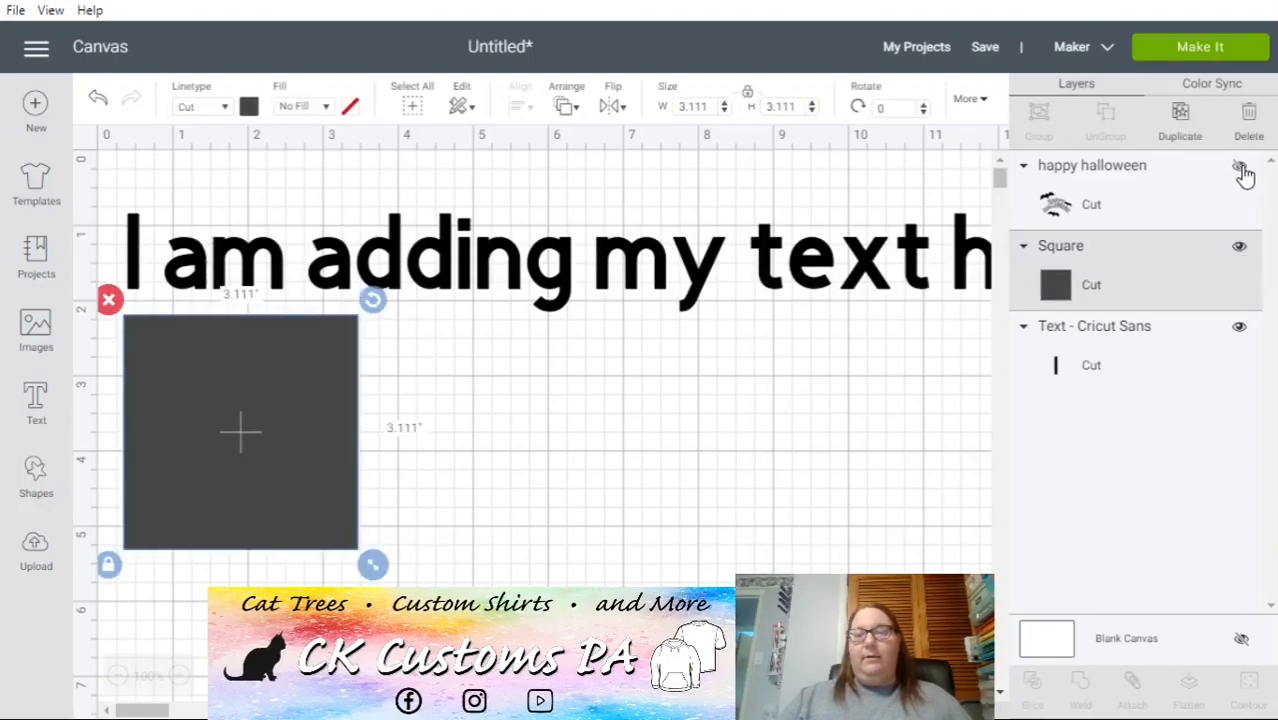
click(1240, 168)
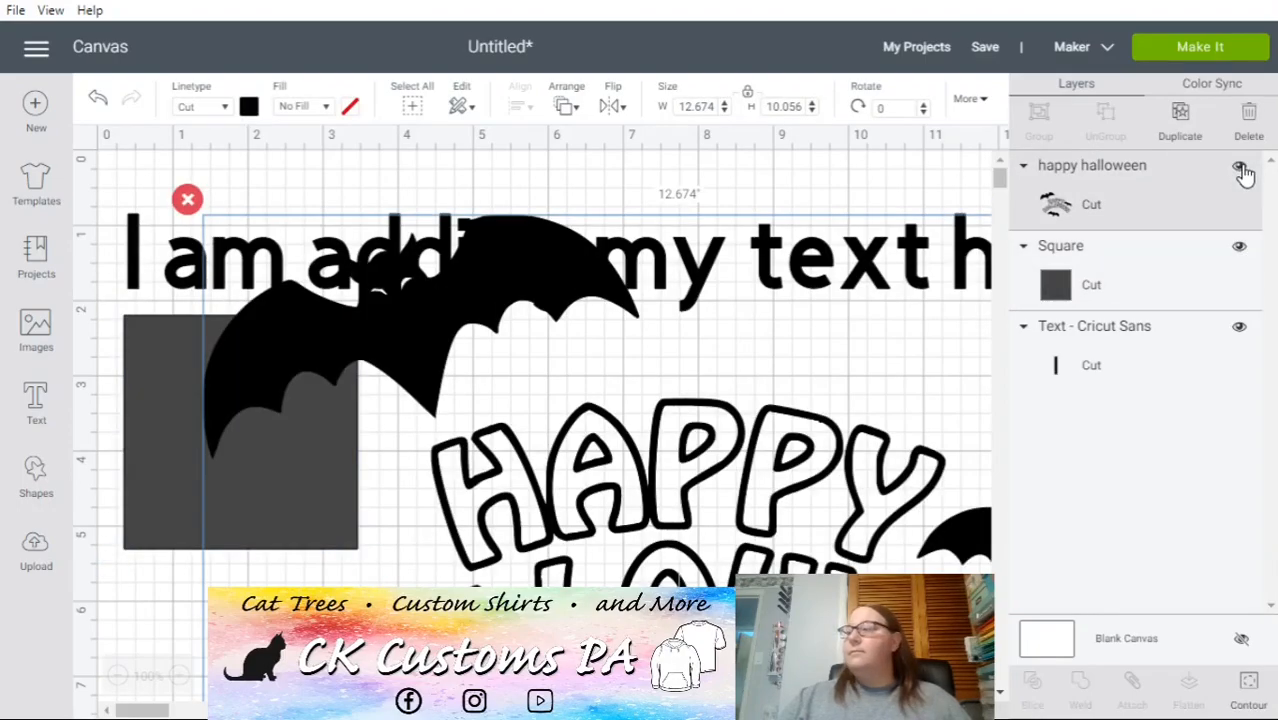
- Hide the text, Happy Halloween and square layers, and make only the Happy Halloween image visible again
click(1240, 333)
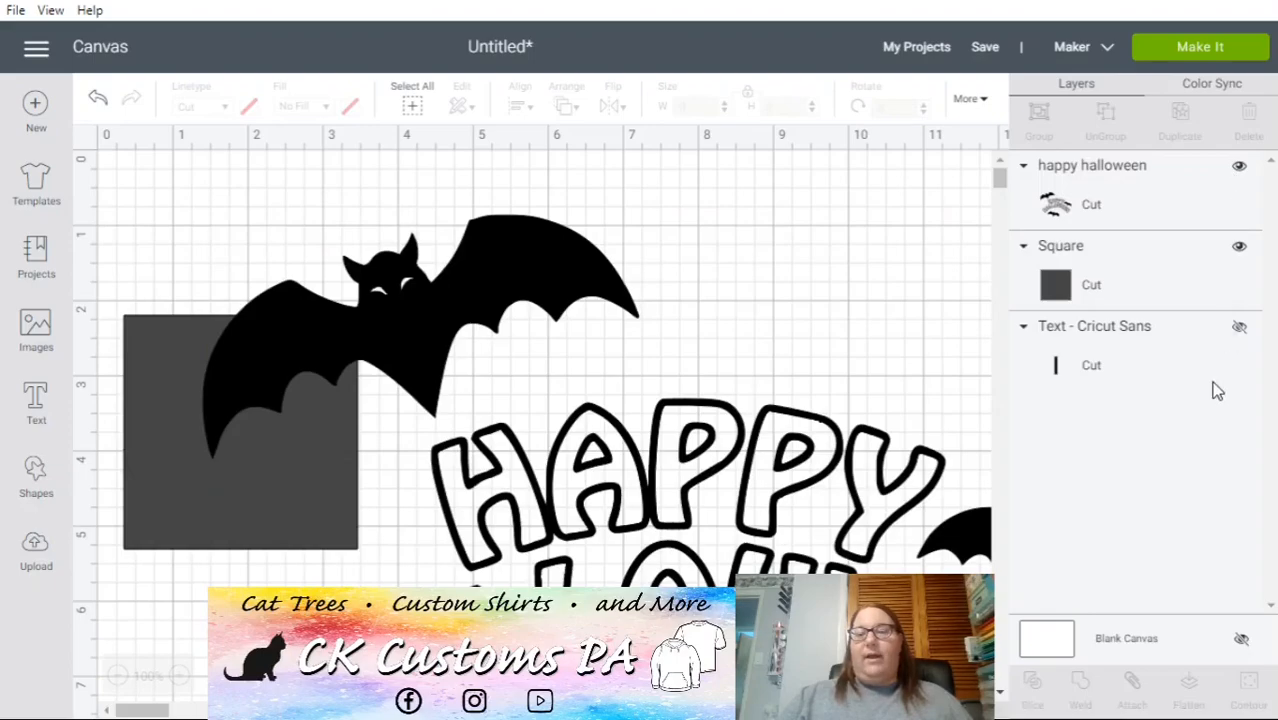
click(1239, 168)
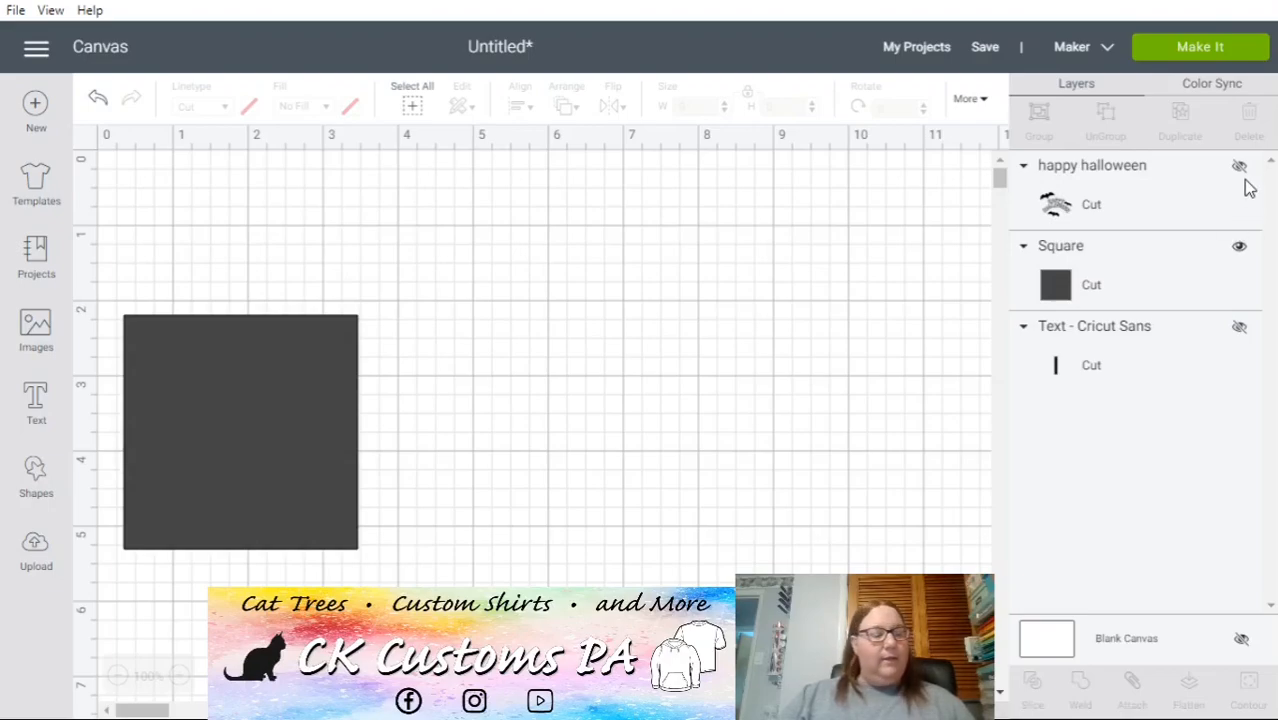
click(1239, 250)
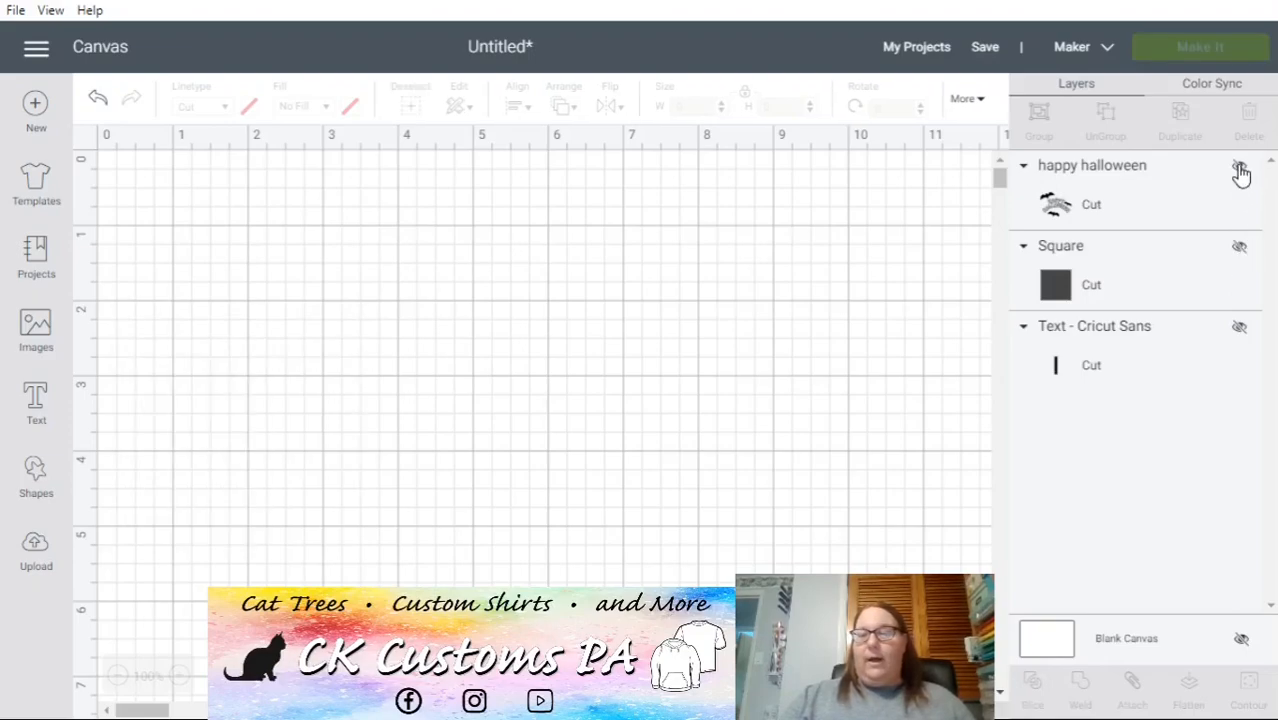
click(1240, 170)
- Set the Happy Halloween image's width to 6 inches and move it toward the middle of the canvas
drag(560, 300, 456, 232)
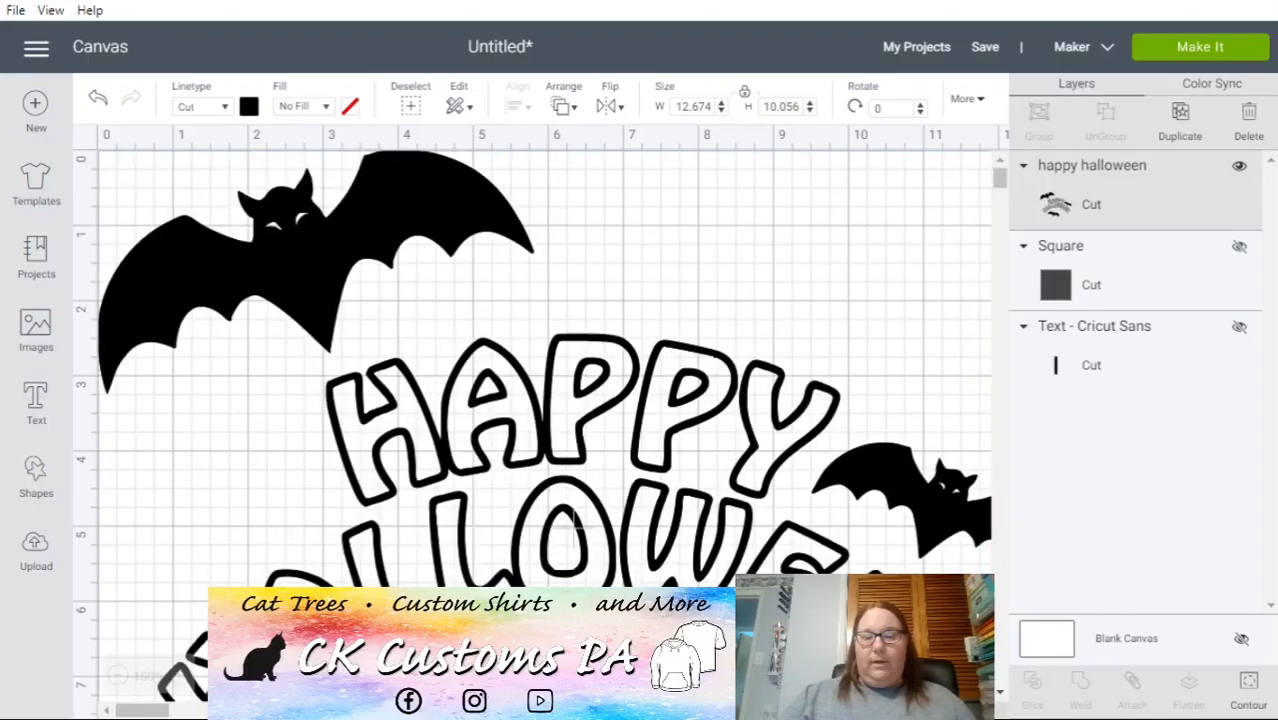
drag(770, 596, 448, 219)
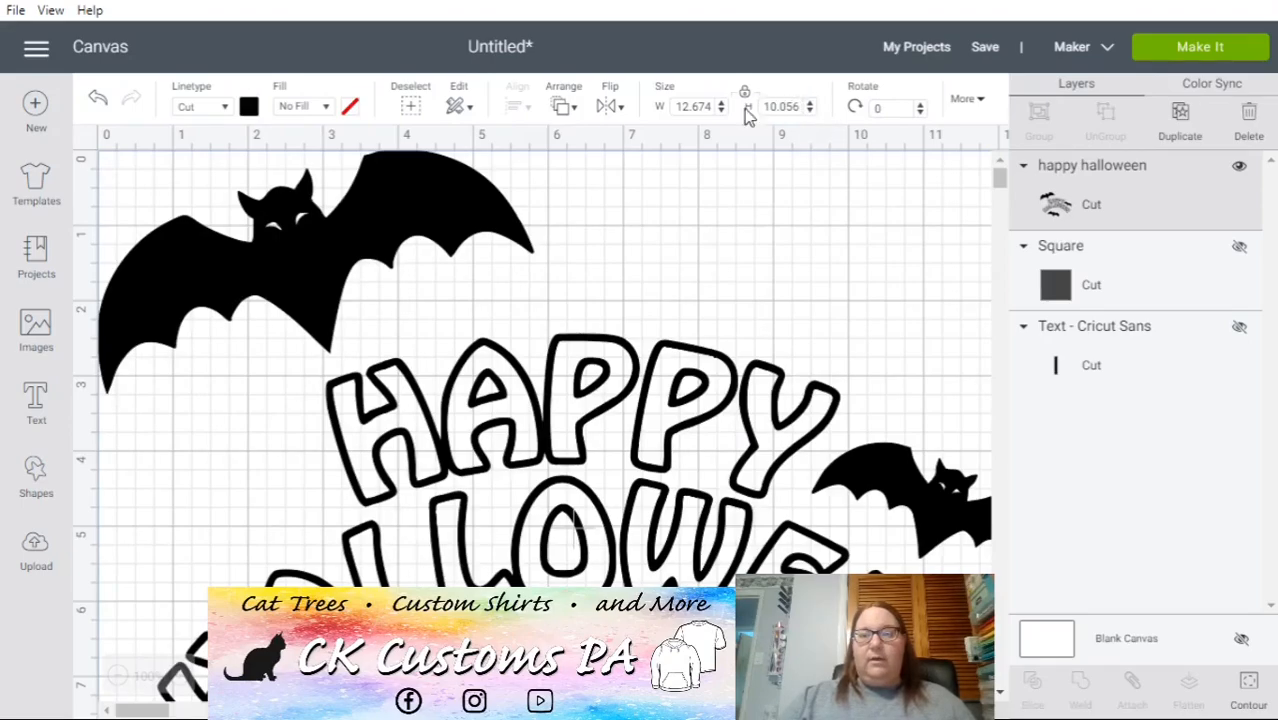
click(713, 105)
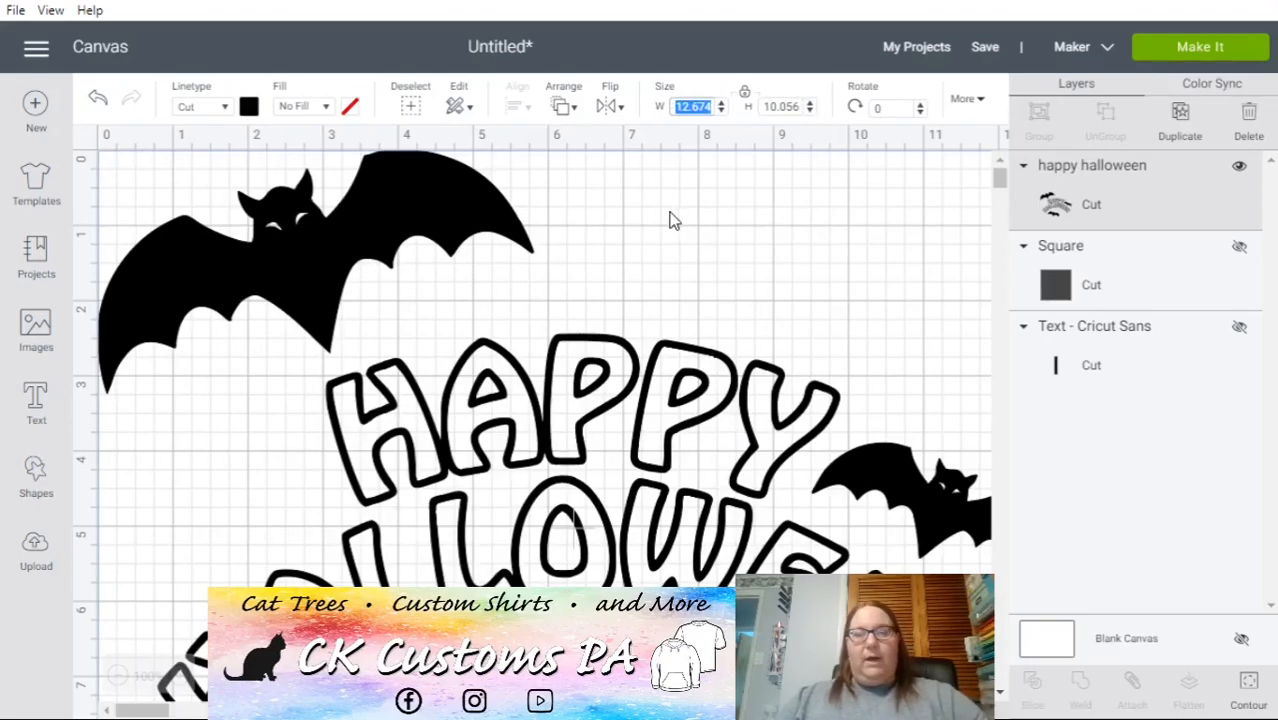
text(6)
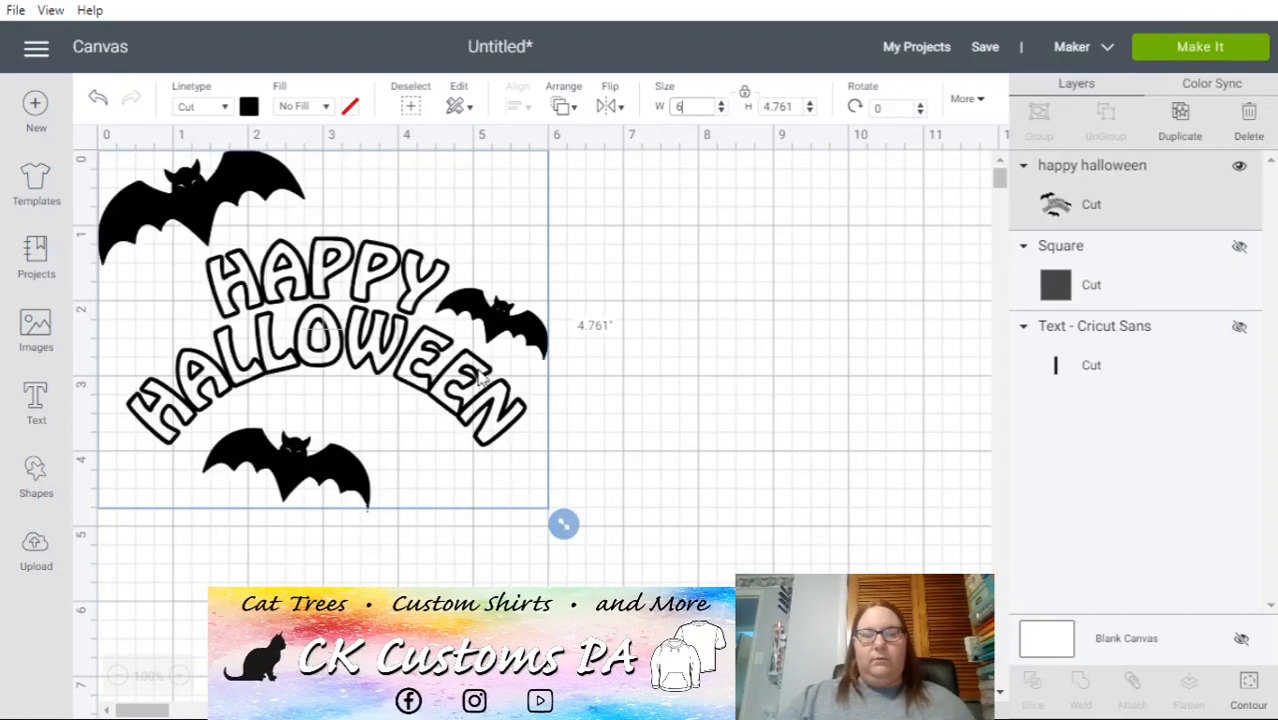
drag(470, 365, 695, 391)
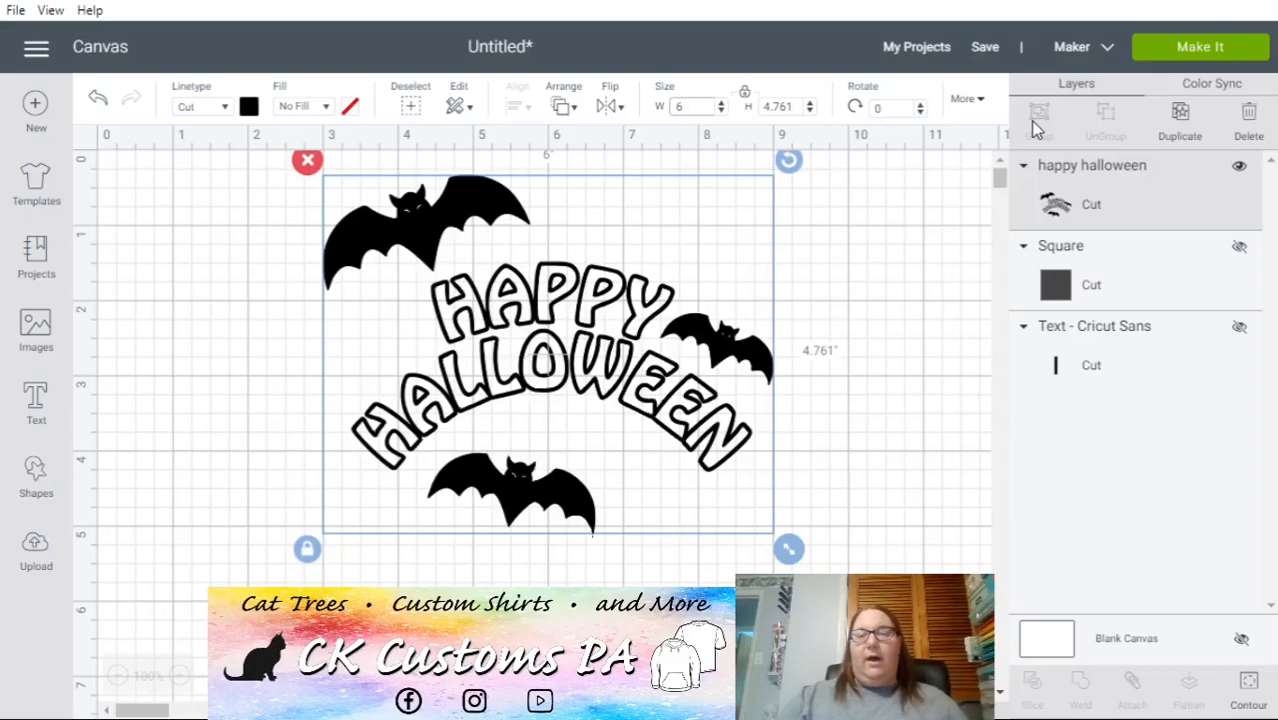
mouse_move(608, 310)
mouse_down()
mouse_move(632, 350)
mouse_move(598, 334)
mouse_move(596, 318)
mouse_up()
- Show the square again and stretch it without locked proportions to about 7.6 by 5.3 inches, covering the Happy Halloween image
click(1239, 249)
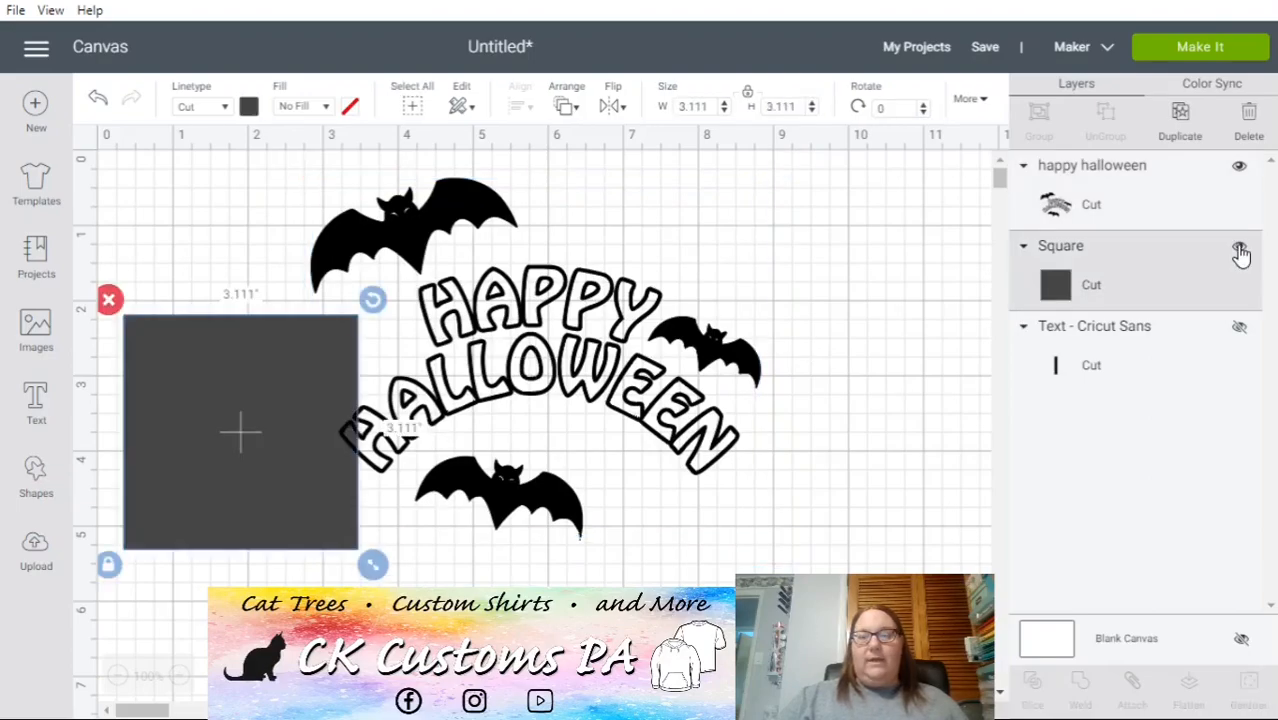
click(1239, 331)
click(1239, 331)
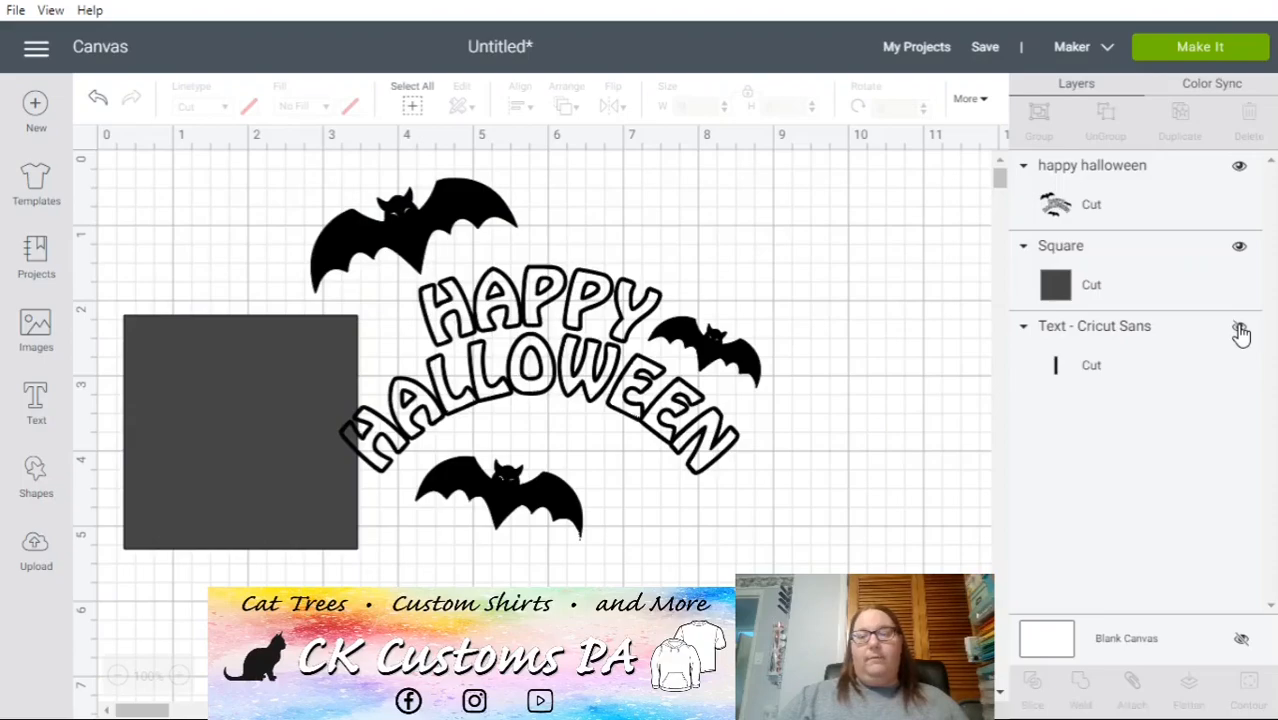
drag(300, 429, 431, 272)
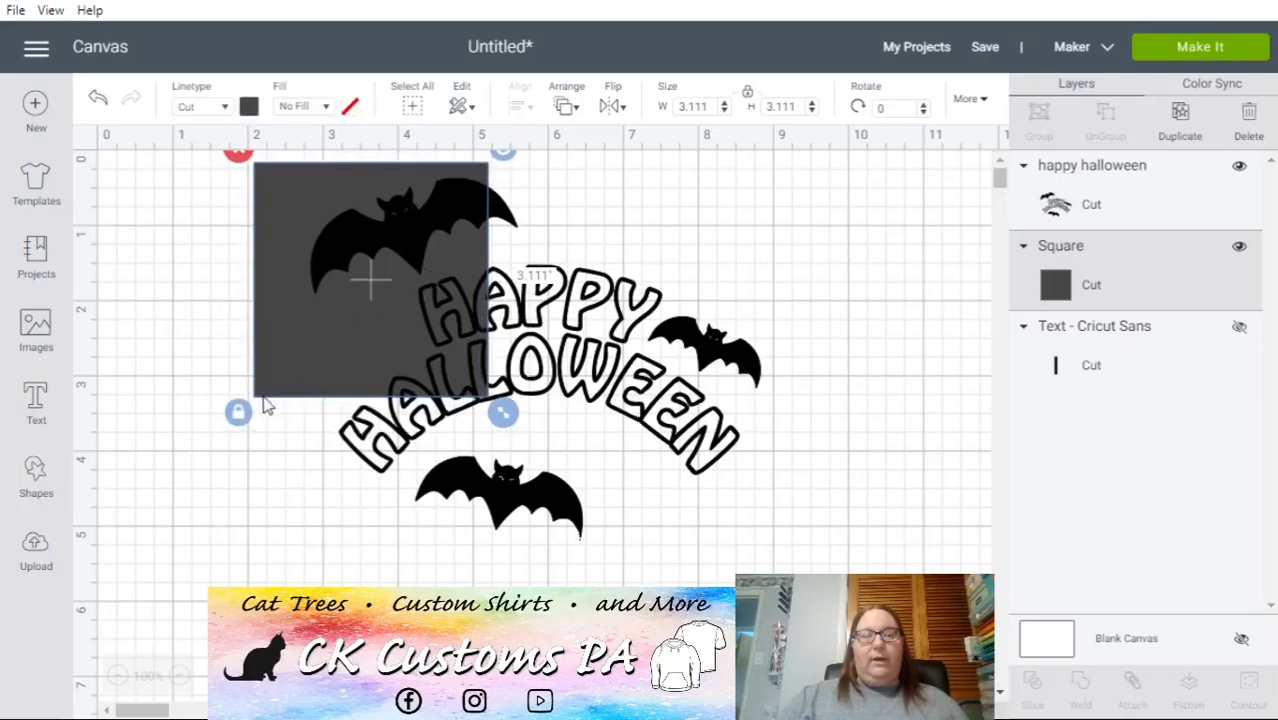
click(238, 416)
drag(503, 412, 843, 576)
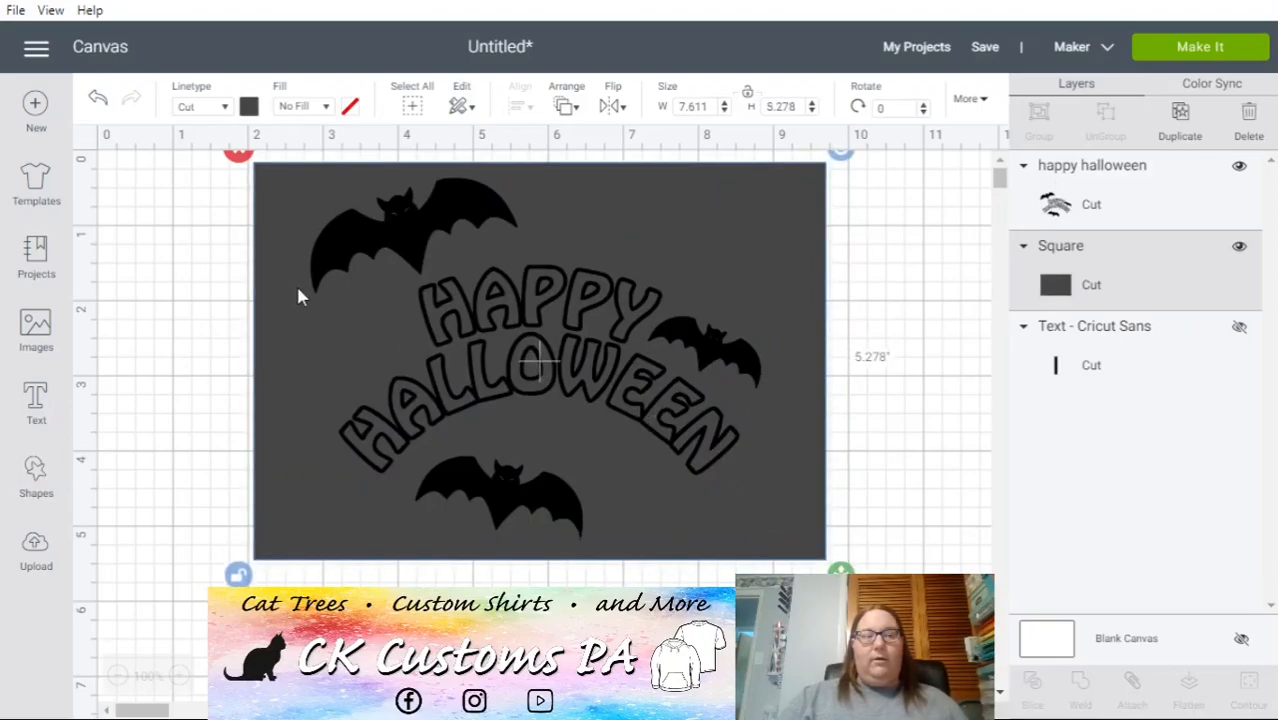
- Group the Happy Halloween image with the rectangle behind it, and move the group slightly on the canvas
click(922, 484)
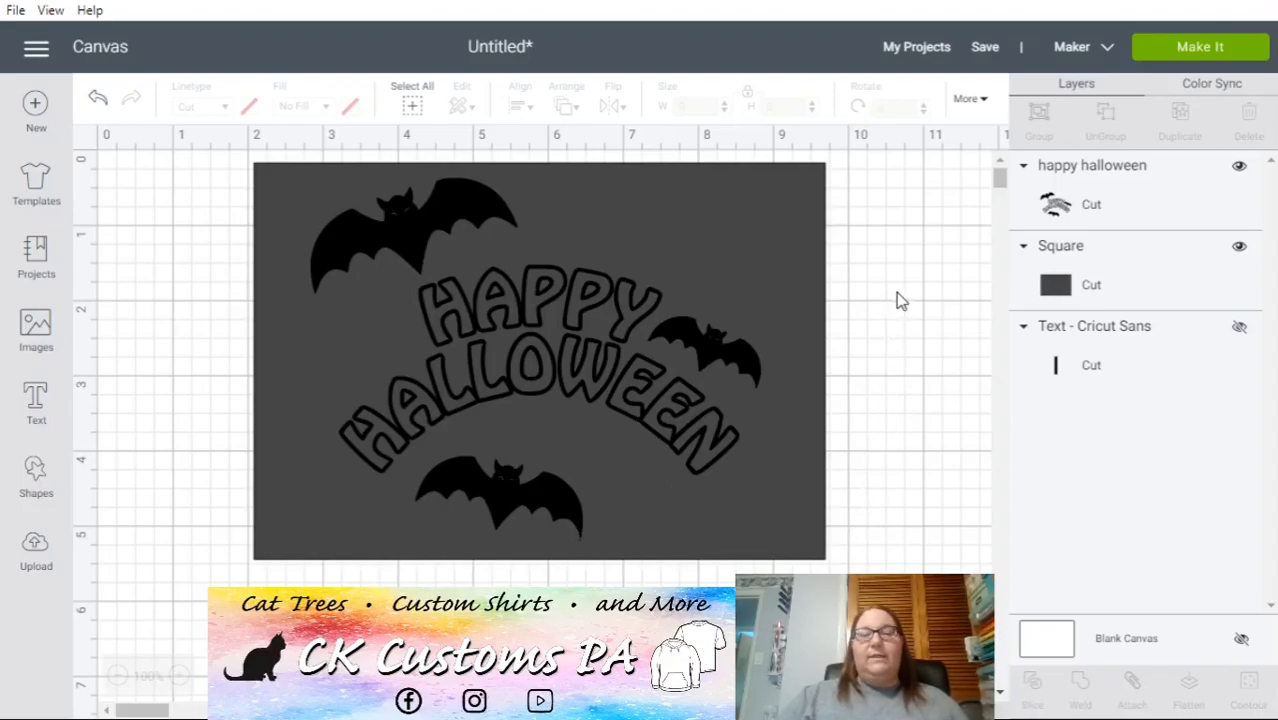
drag(893, 180, 348, 520)
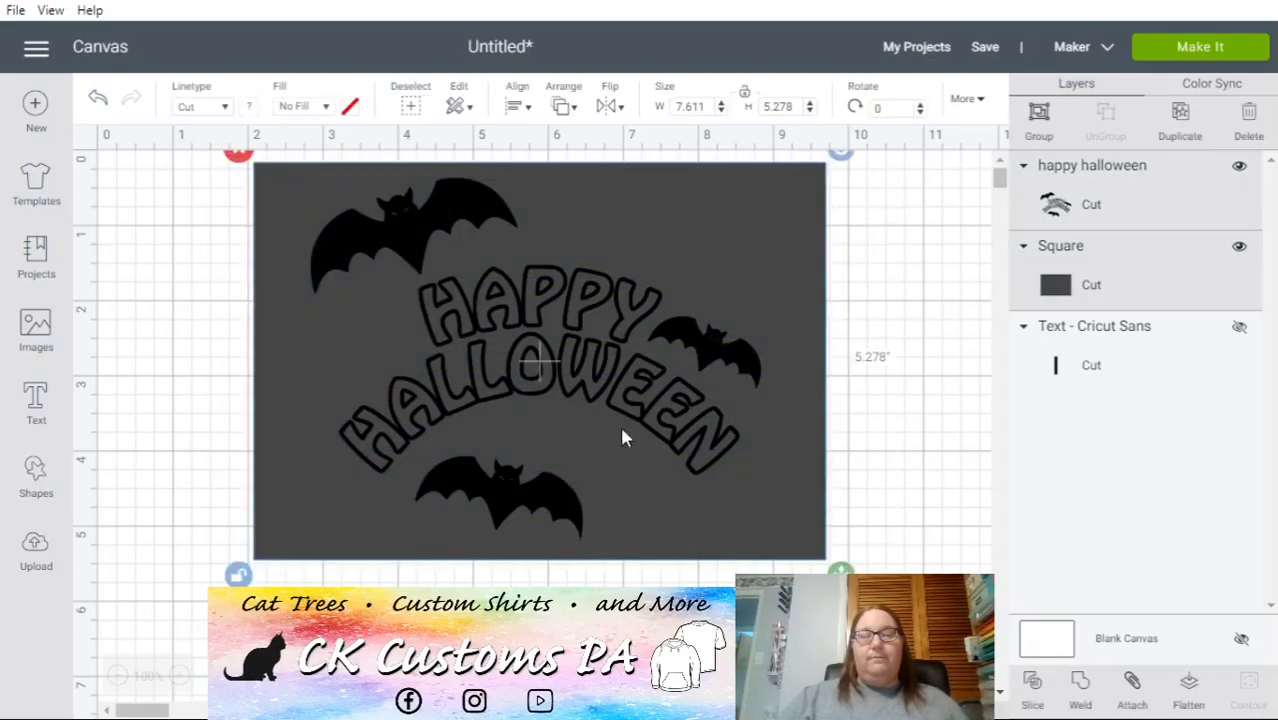
click(1040, 116)
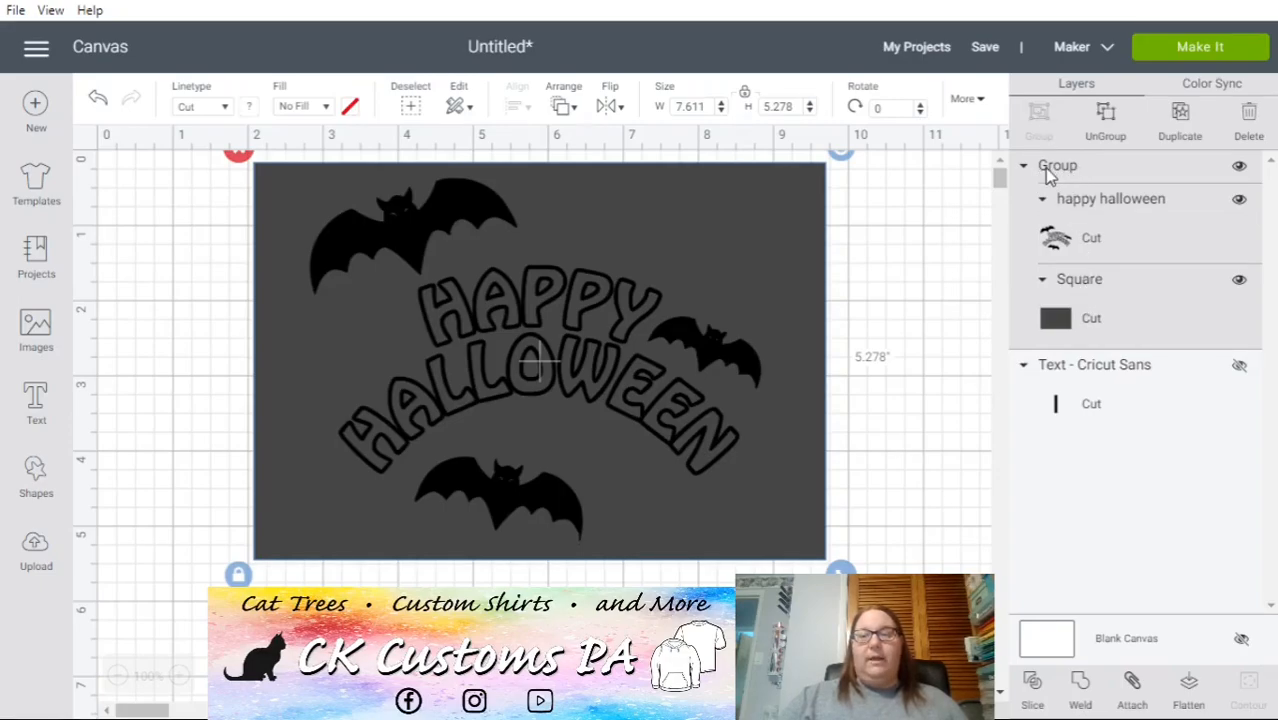
drag(727, 238, 778, 262)
click(209, 416)
click(605, 337)
drag(676, 337, 641, 285)
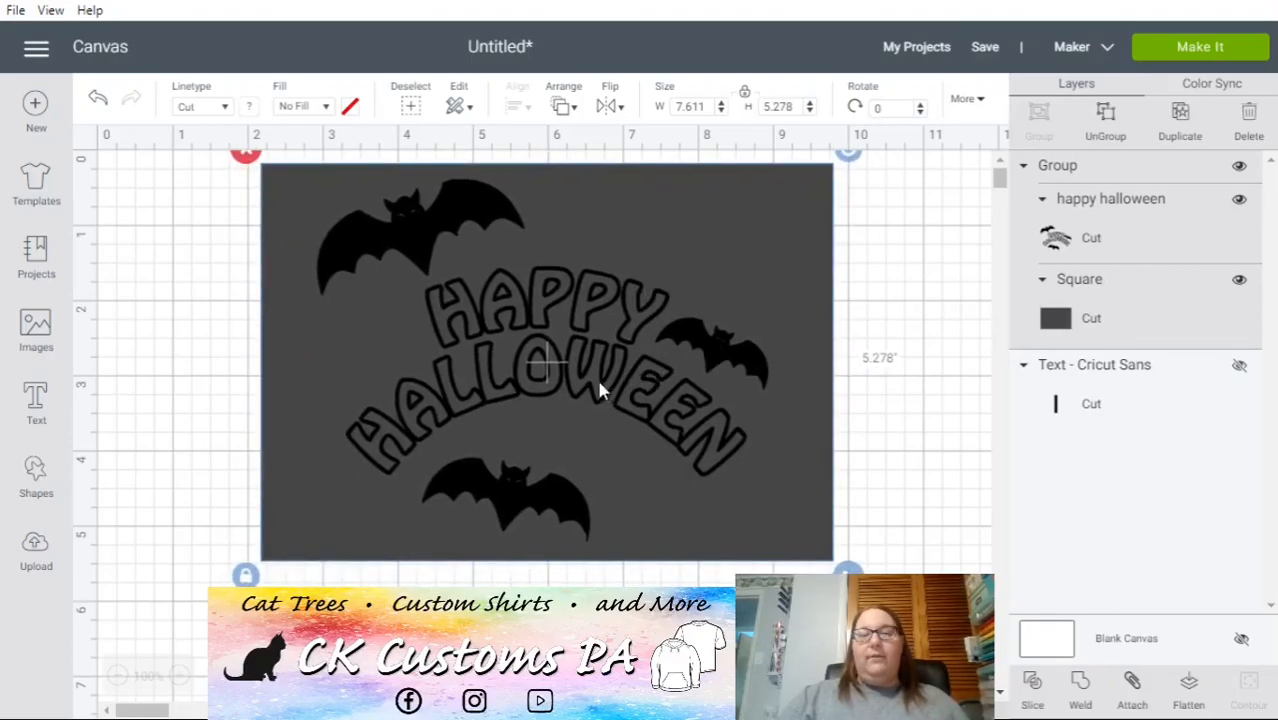
- Ungroup the Happy Halloween image and the rectangle, and move the rectangle slightly left and down on its own
click(843, 344)
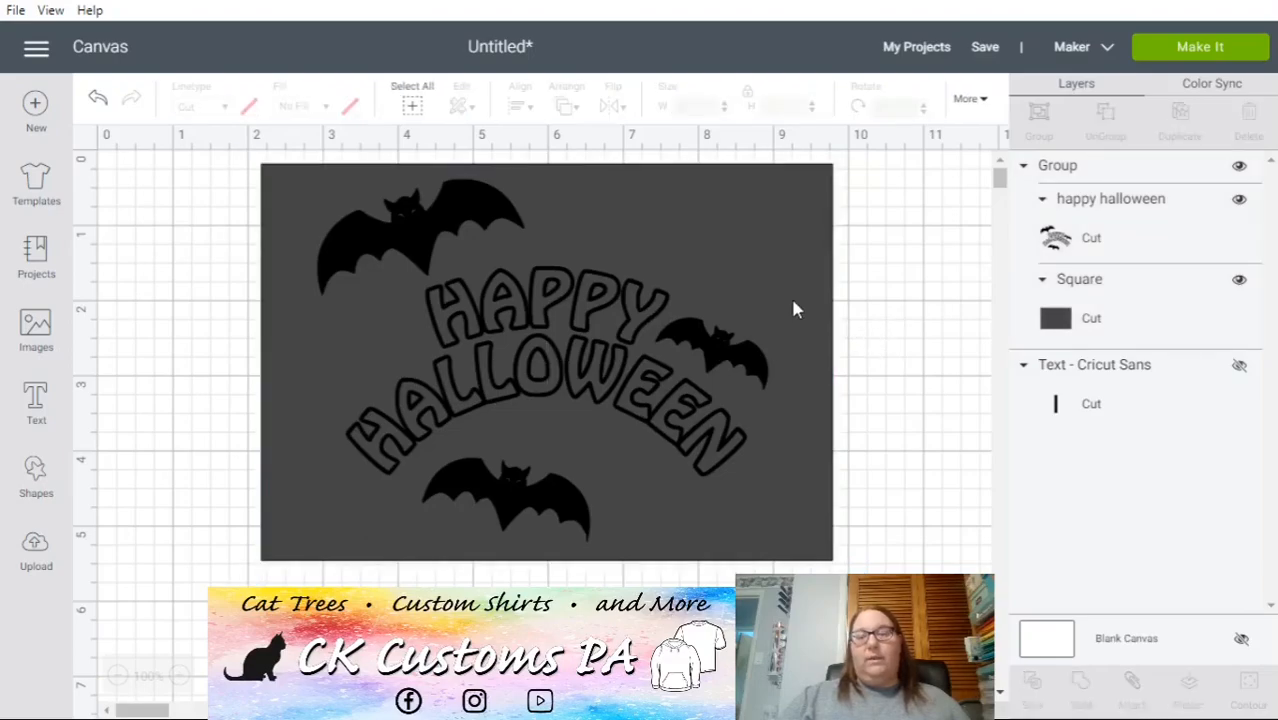
click(789, 290)
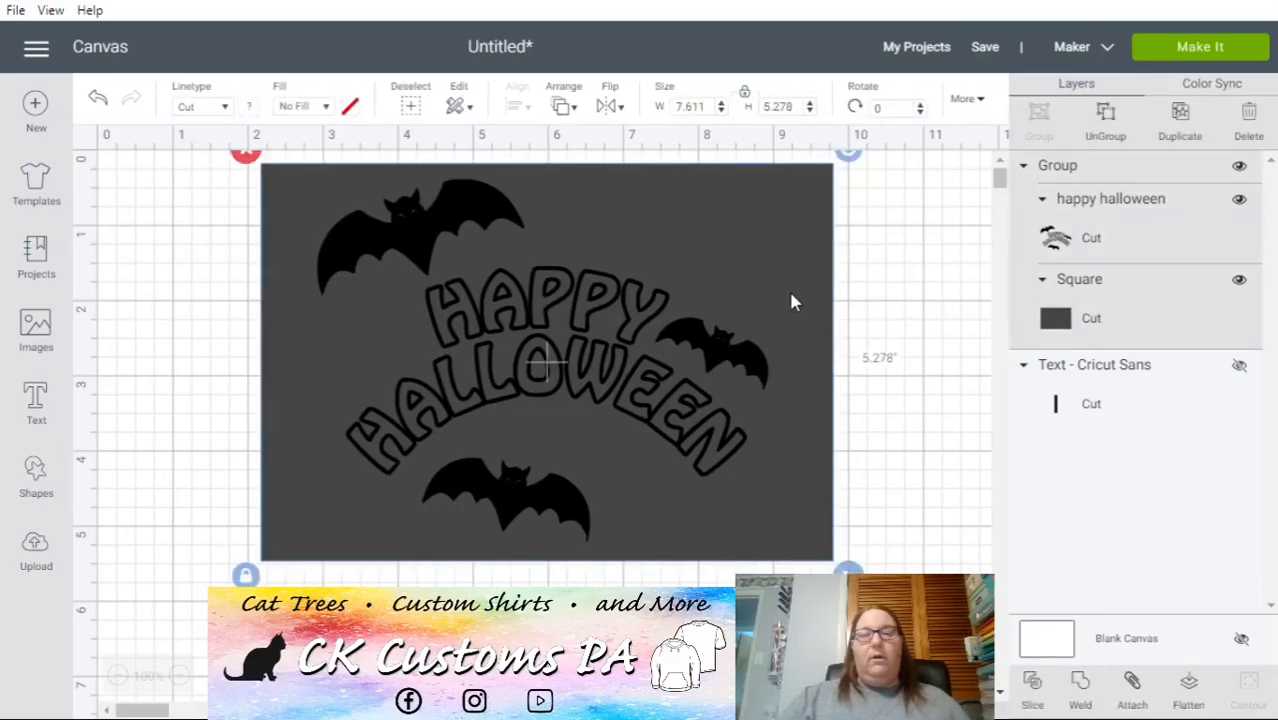
click(1117, 128)
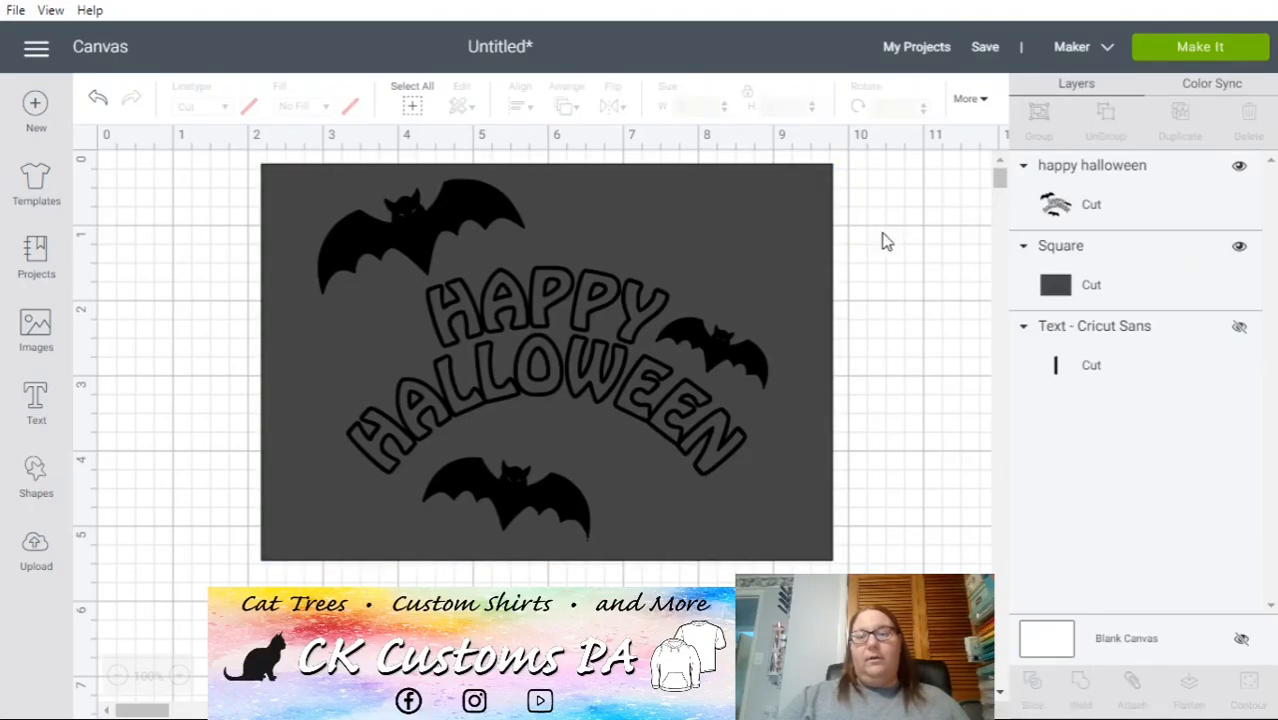
click(802, 240)
drag(816, 217, 791, 231)
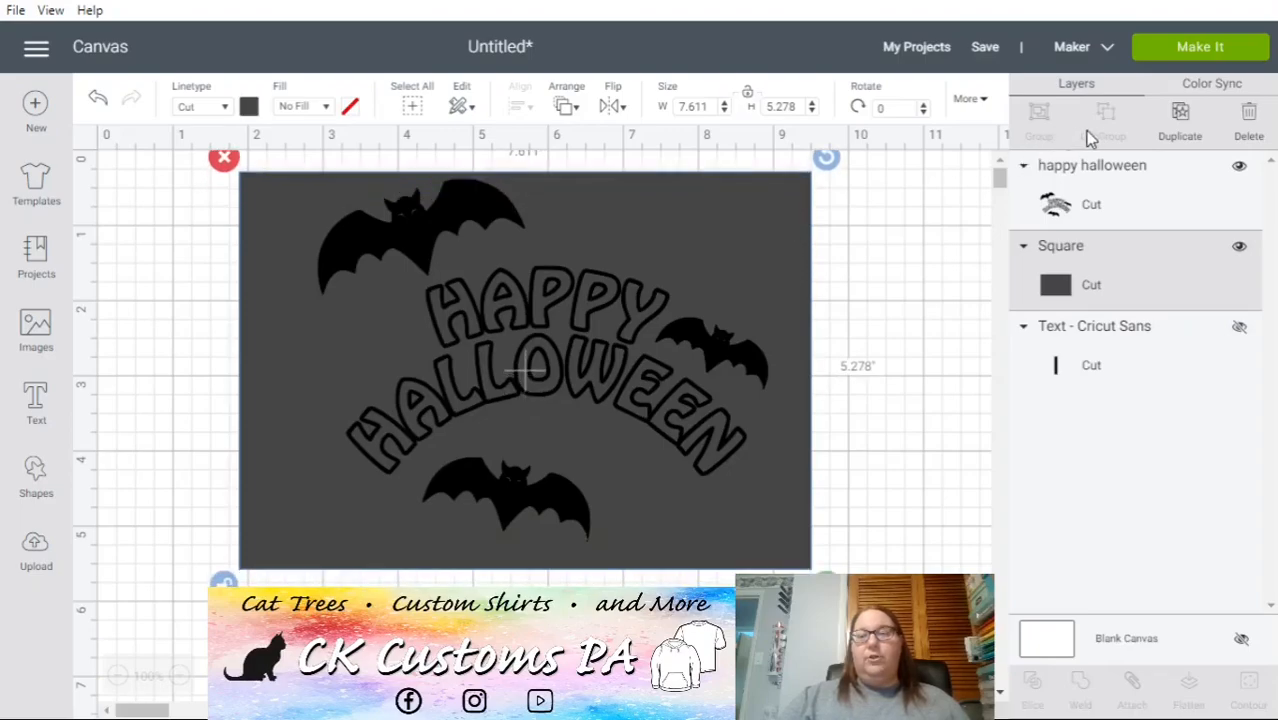
- Hide the rectangle and select the Happy Halloween image
click(1239, 249)
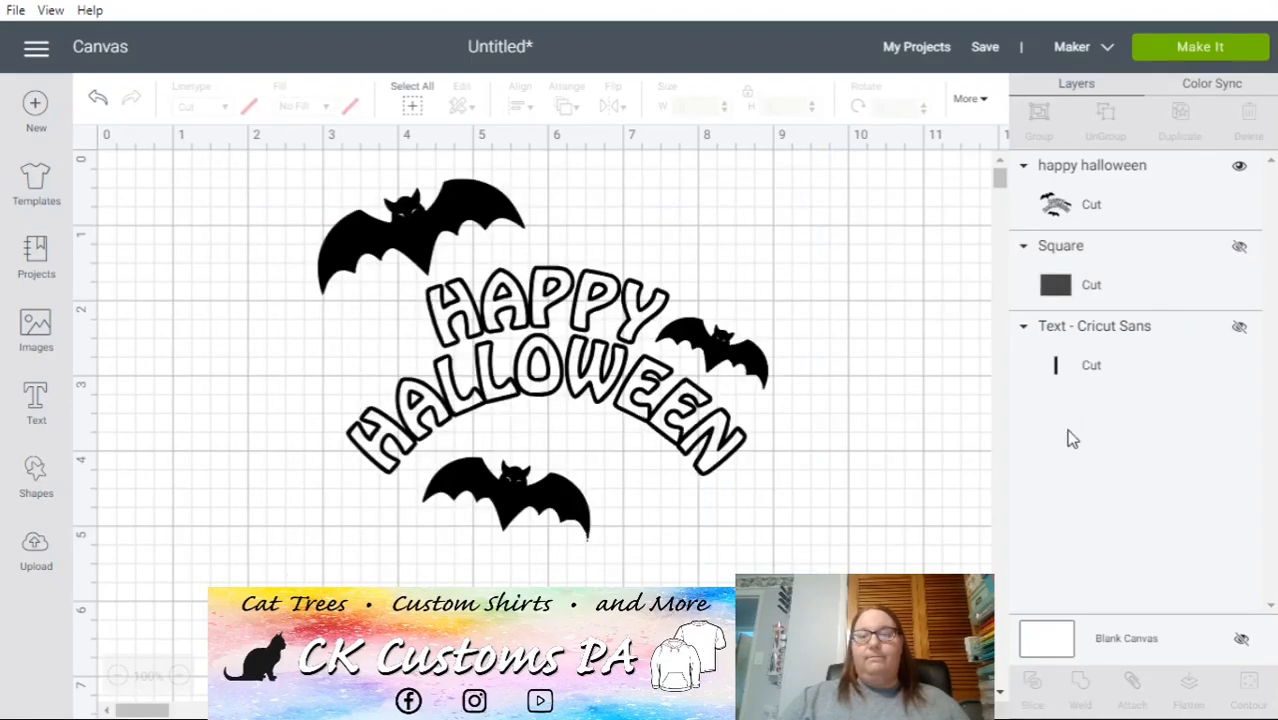
click(452, 234)
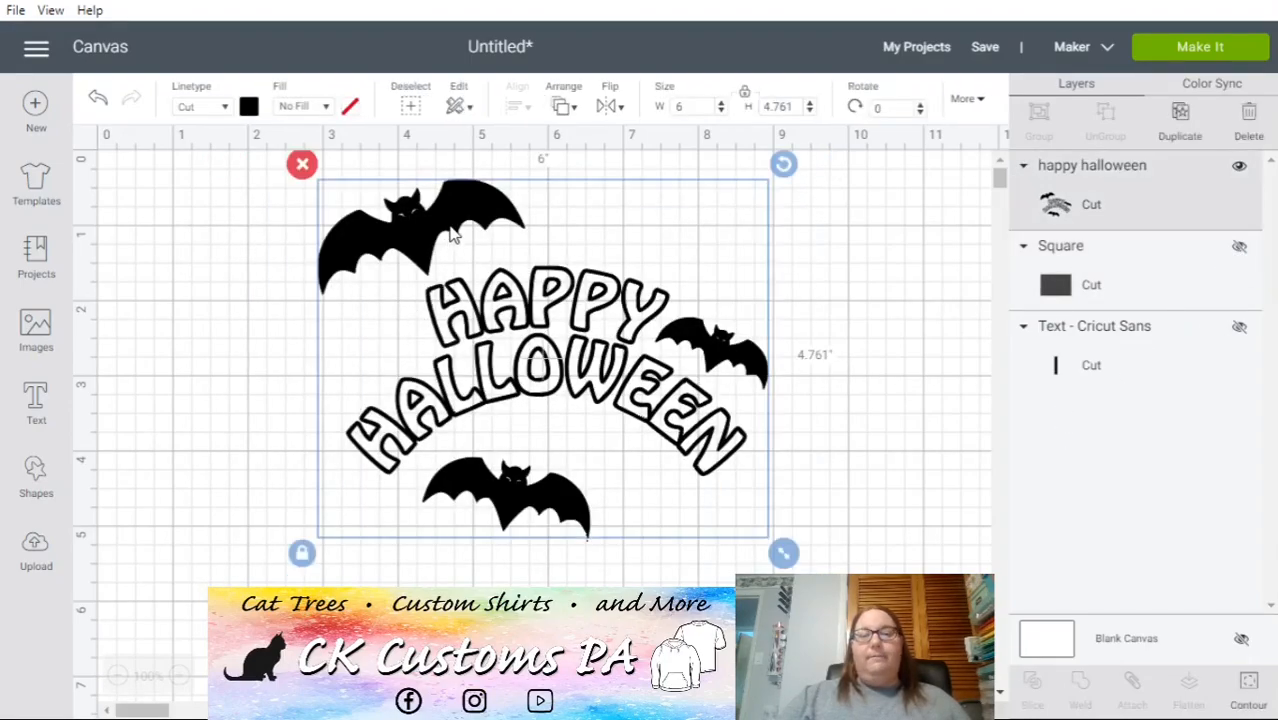
- Duplicate the Happy Halloween image and arrange the two copies side by side on the canvas
click(1181, 143)
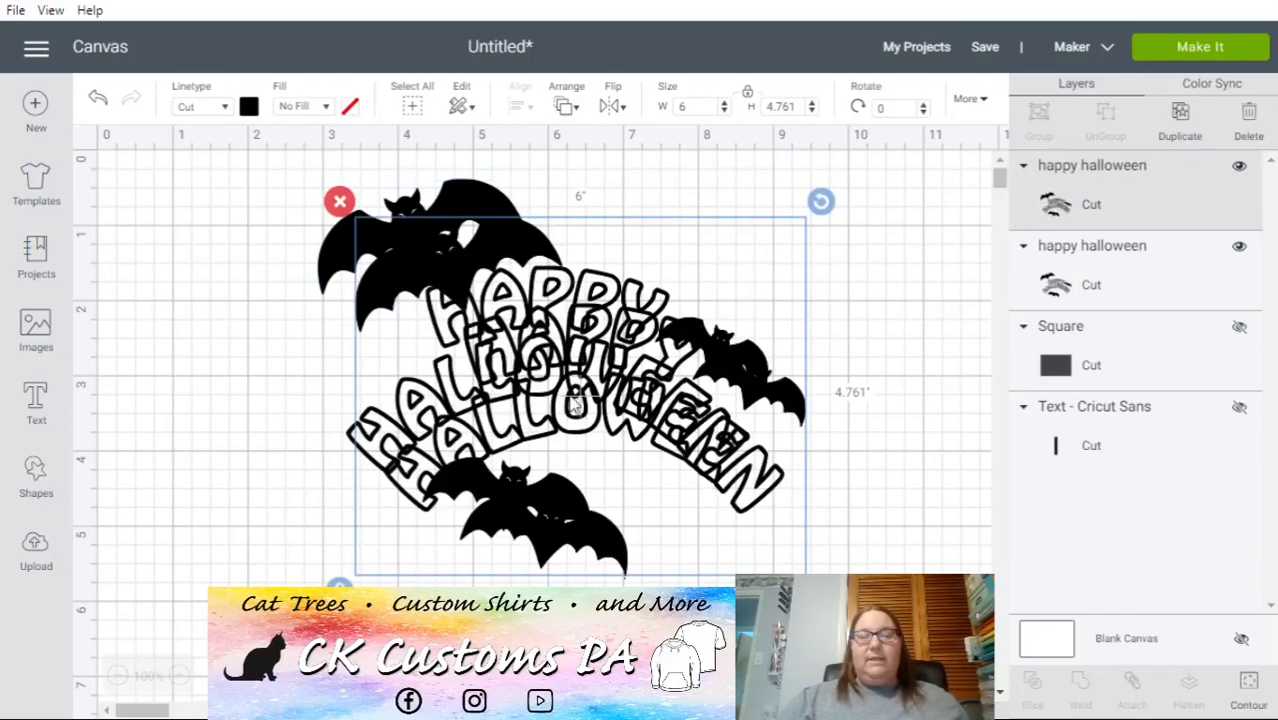
drag(607, 435, 364, 427)
drag(648, 297, 871, 298)
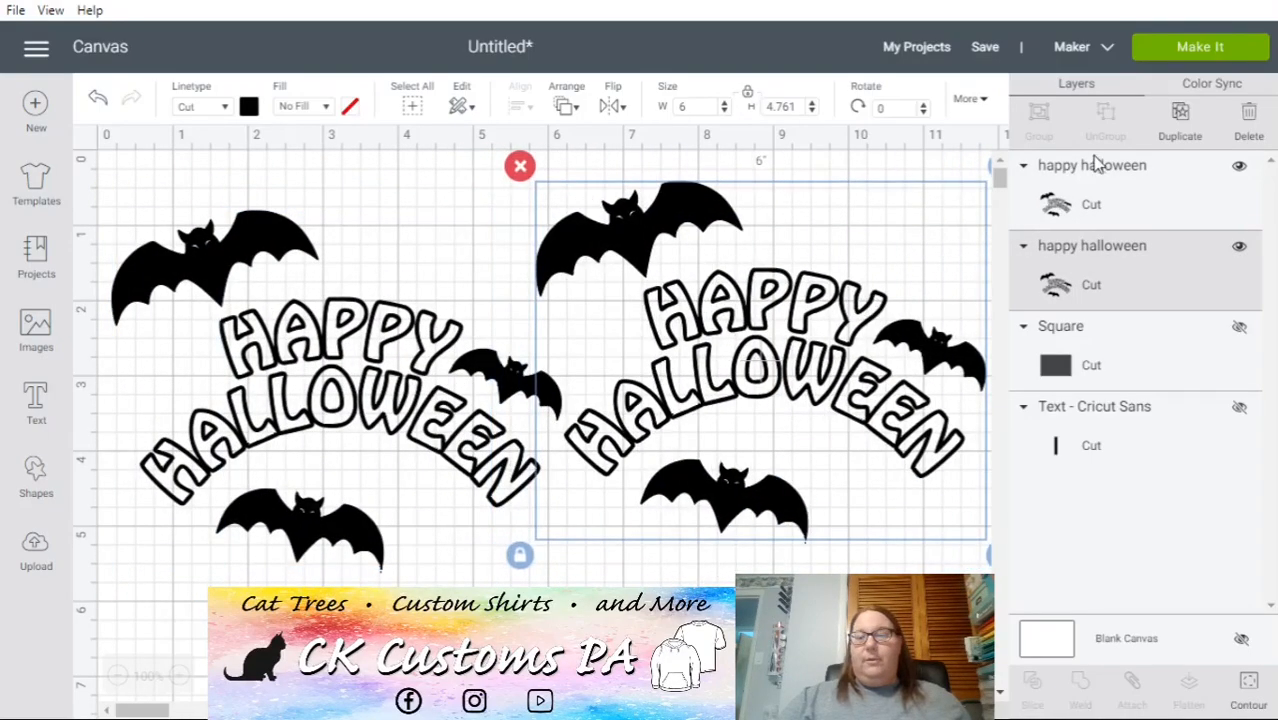
- Make two more duplicates of the right-hand Happy Halloween image and delete both extra copies
click(1186, 125)
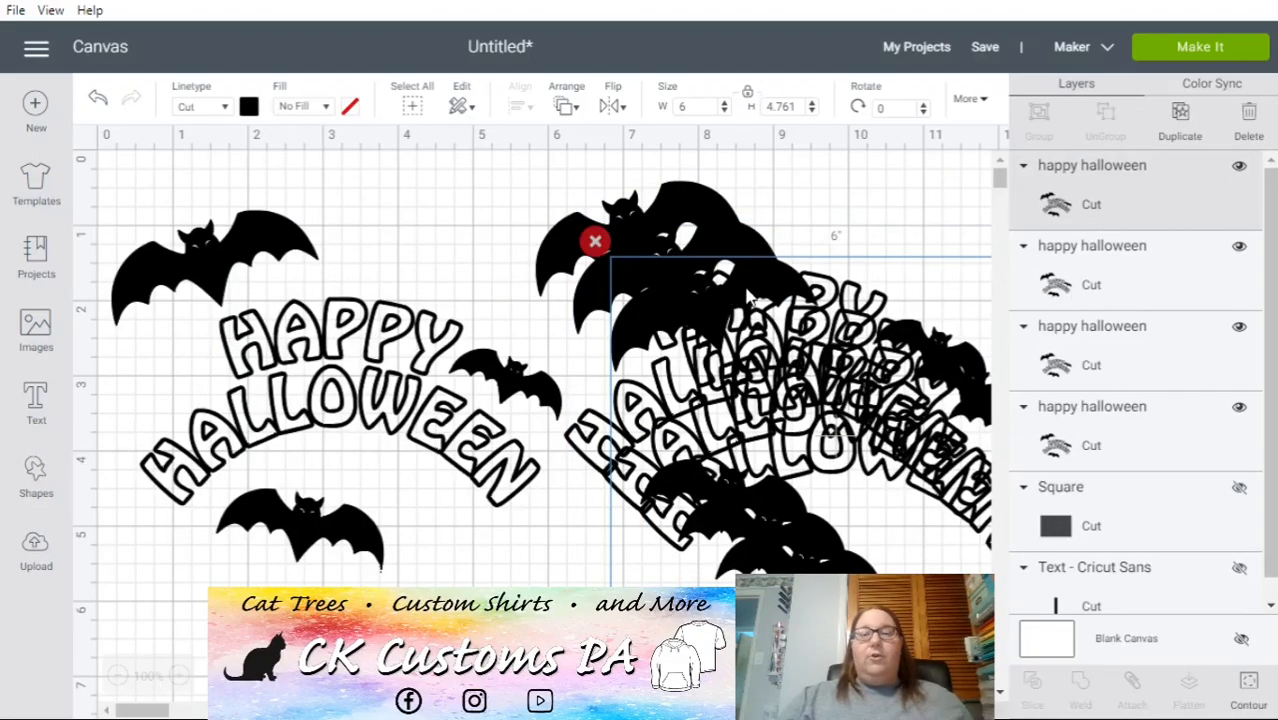
drag(733, 300, 358, 237)
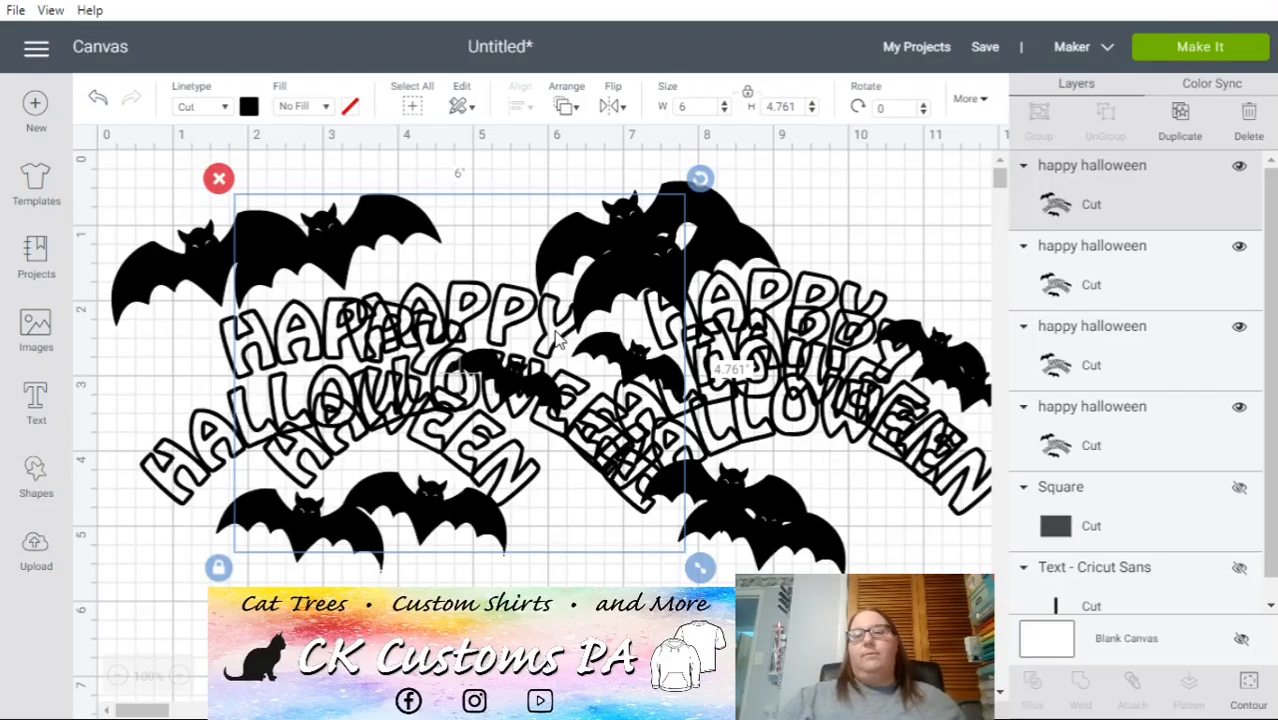
click(1250, 120)
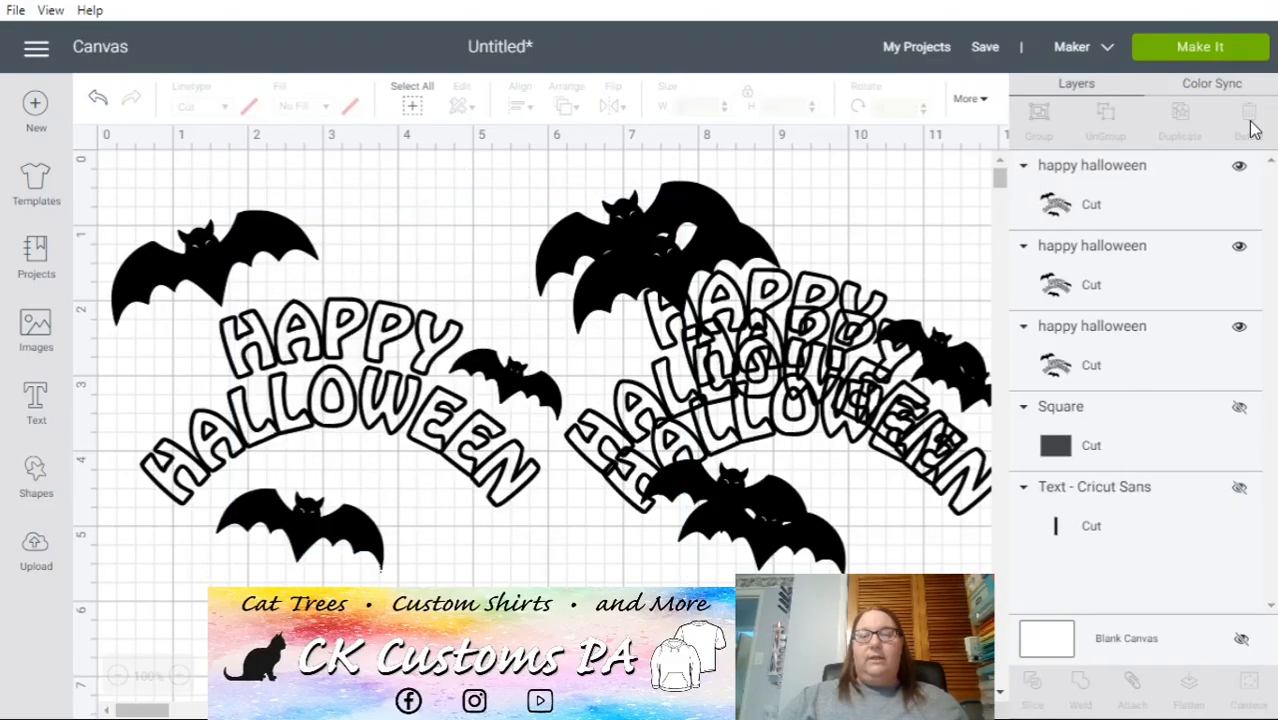
click(750, 302)
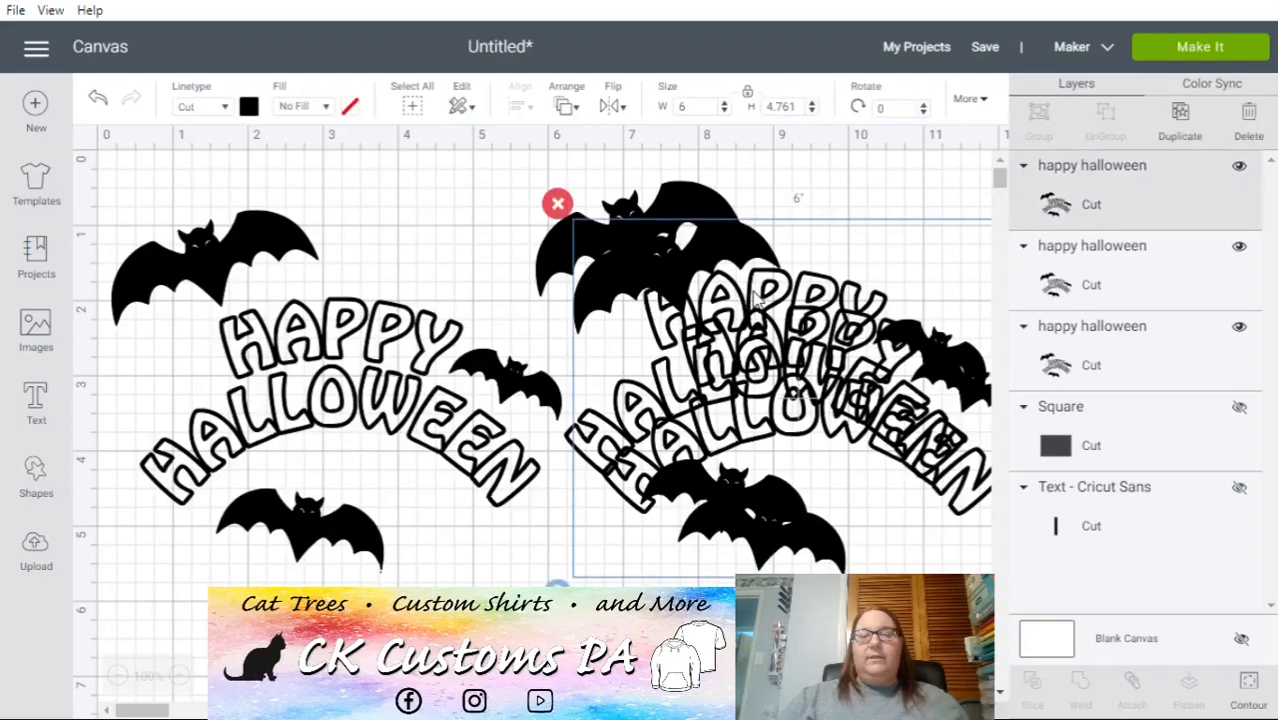
click(1250, 120)
- Move the two remaining Happy Halloween copies up and line them up side by side near the canvas's upper edge
drag(396, 337, 423, 300)
drag(735, 317, 759, 312)
drag(441, 326, 409, 321)
drag(797, 320, 797, 312)
click(607, 548)
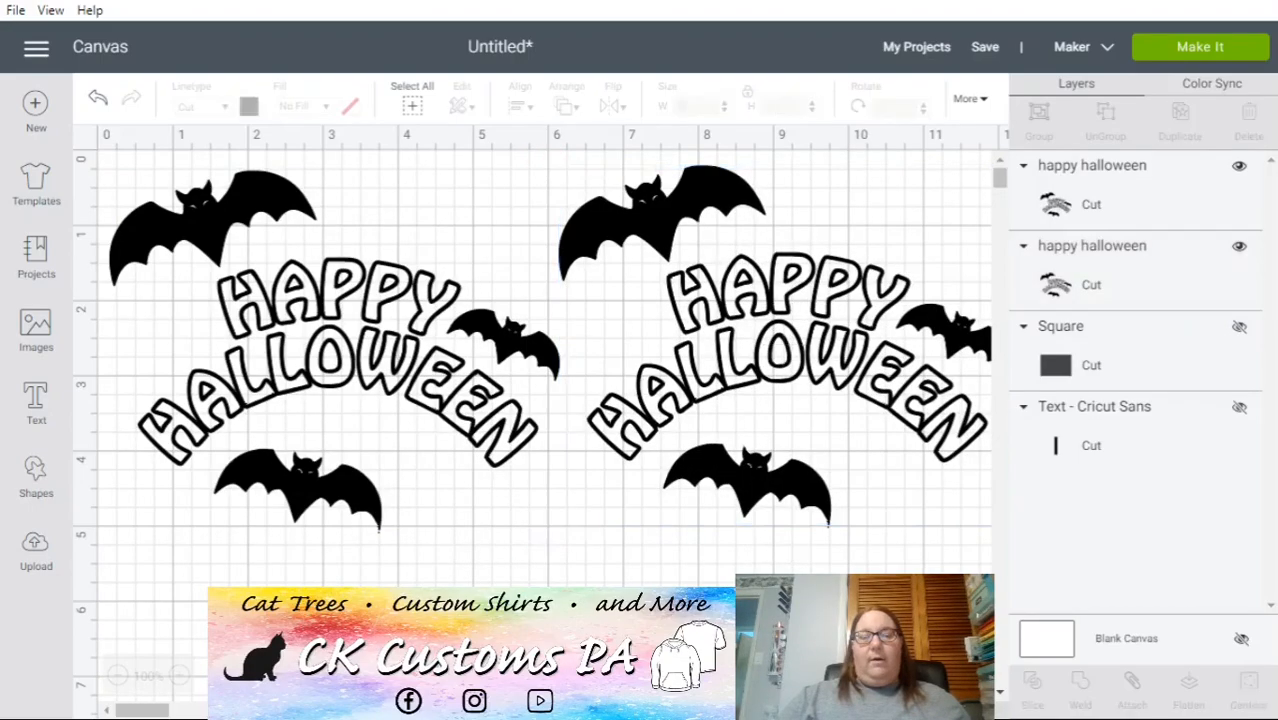
- Check which canvas copy each Happy Halloween layer belongs to, and look through the left copy's contours
click(1085, 185)
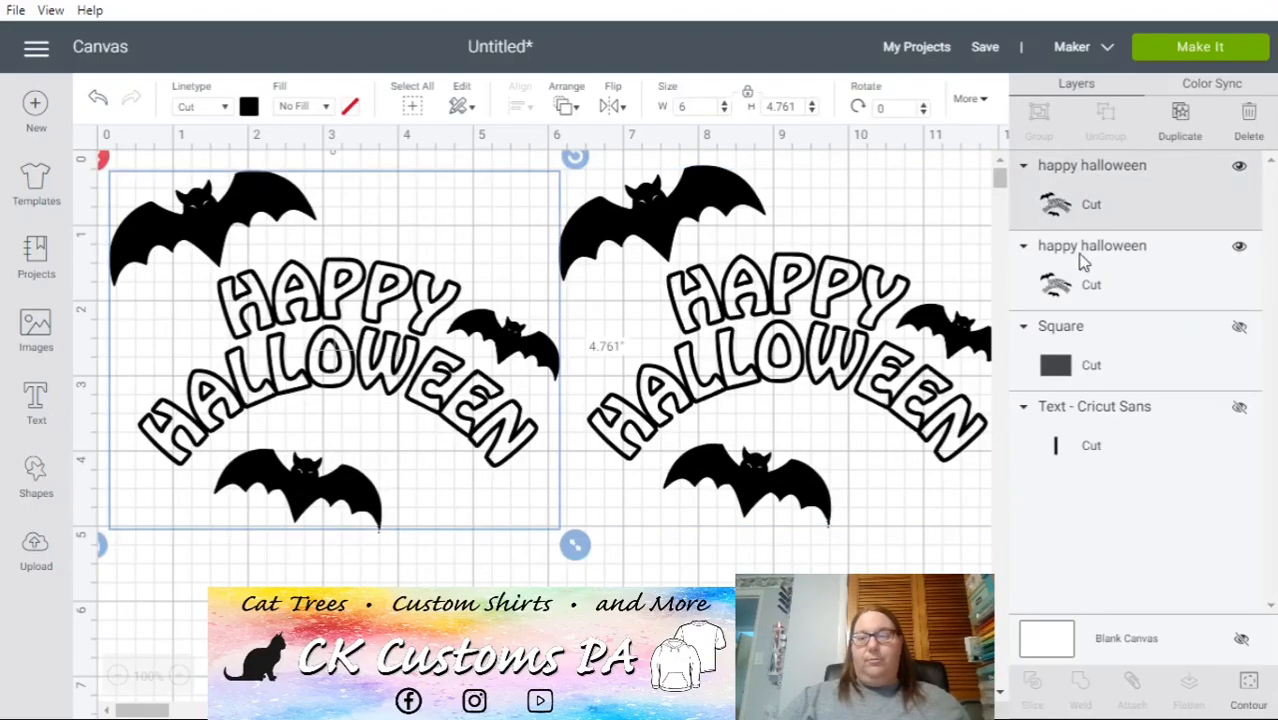
click(1068, 282)
click(1089, 194)
click(1085, 240)
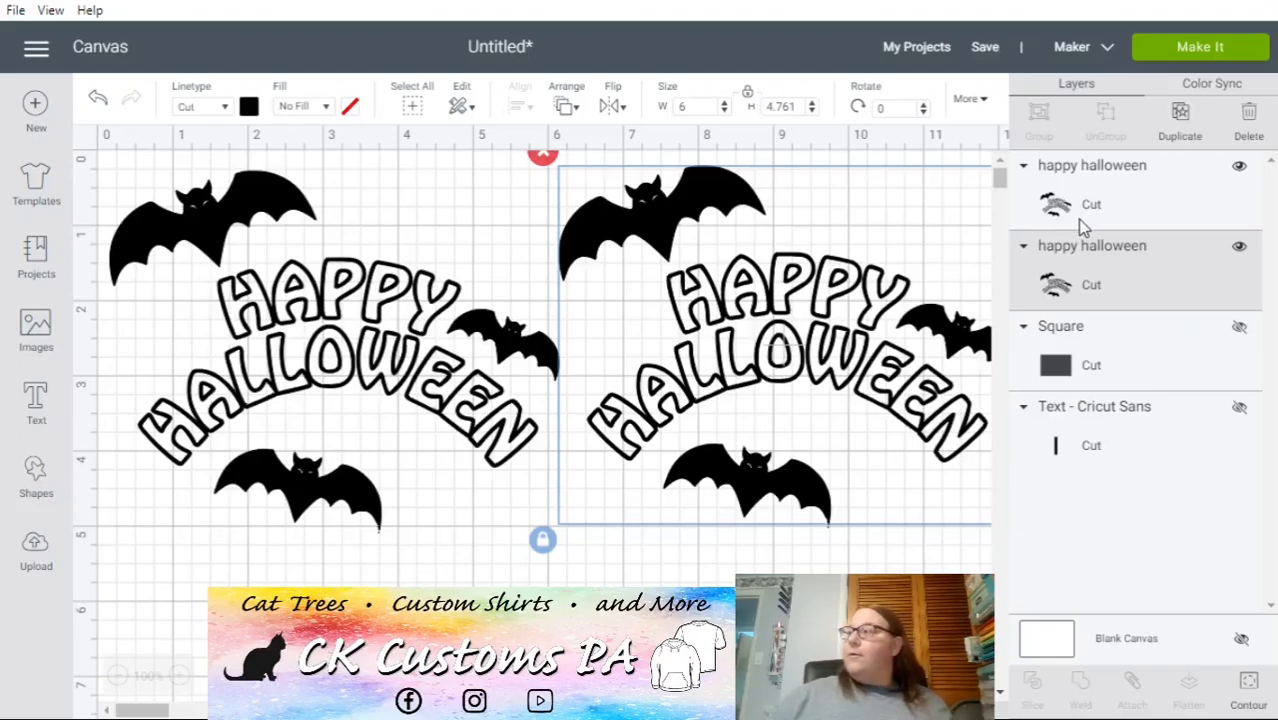
click(1090, 207)
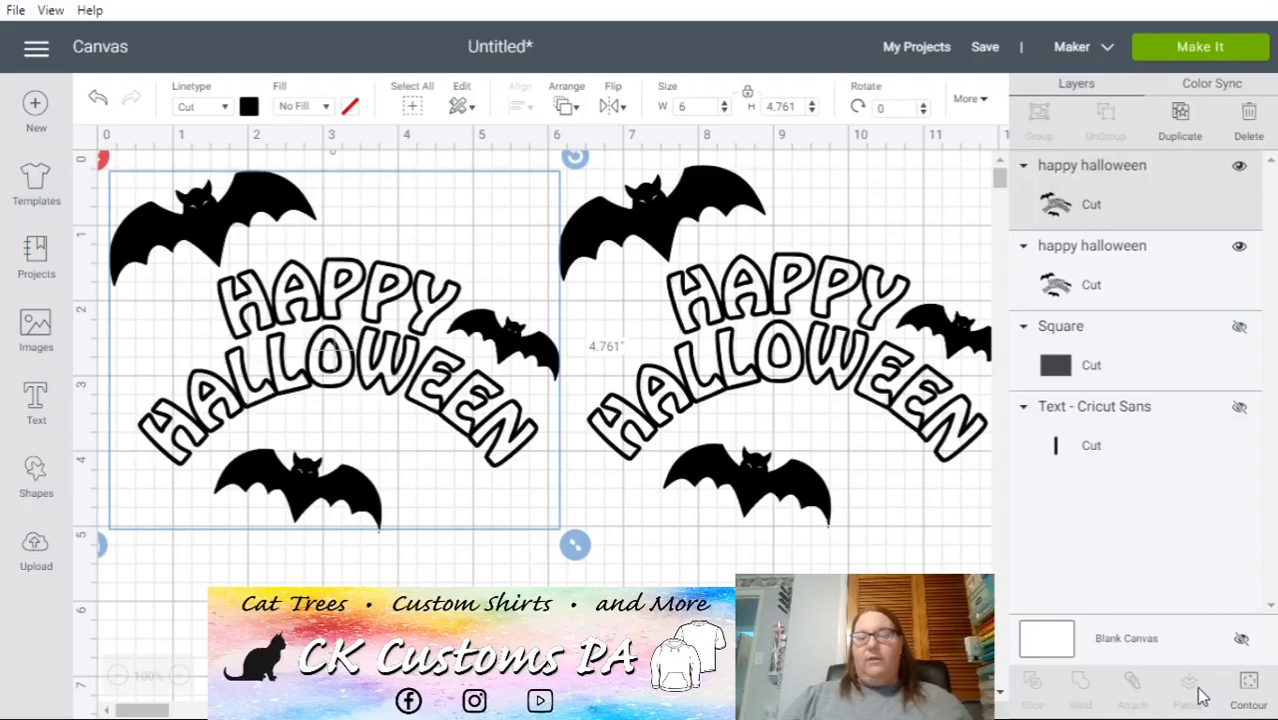
click(1249, 684)
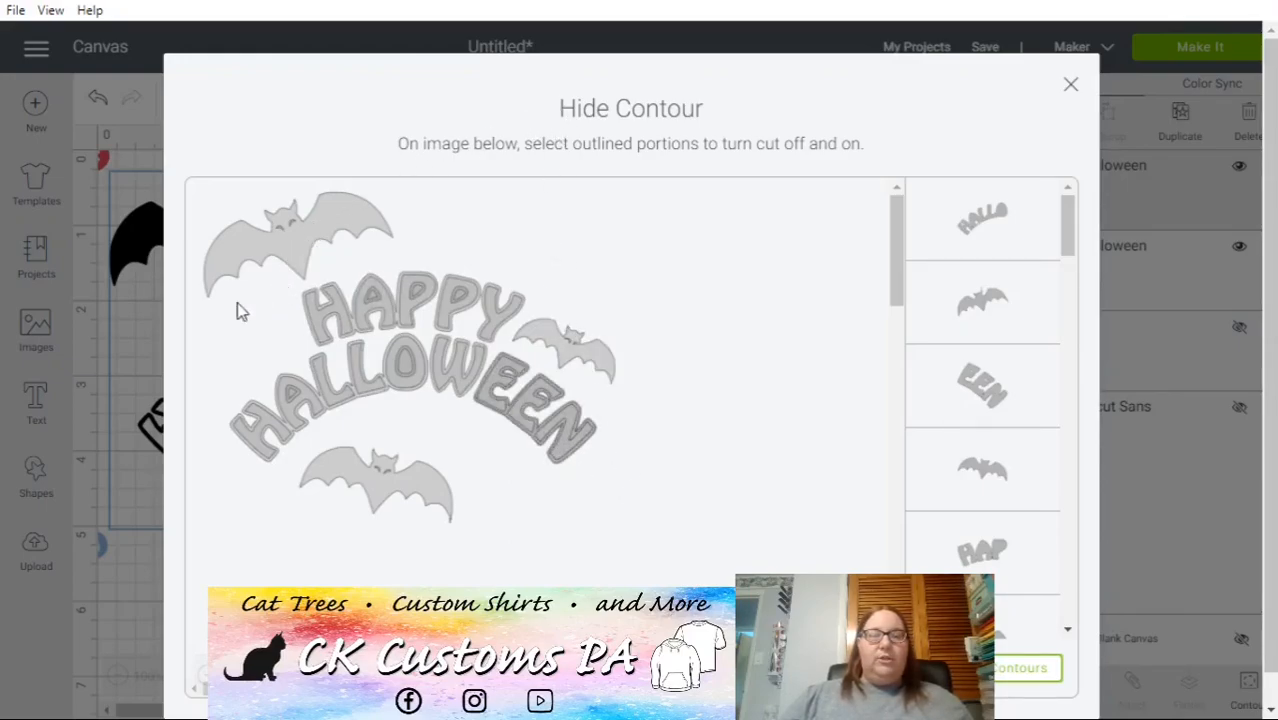
click(1071, 85)
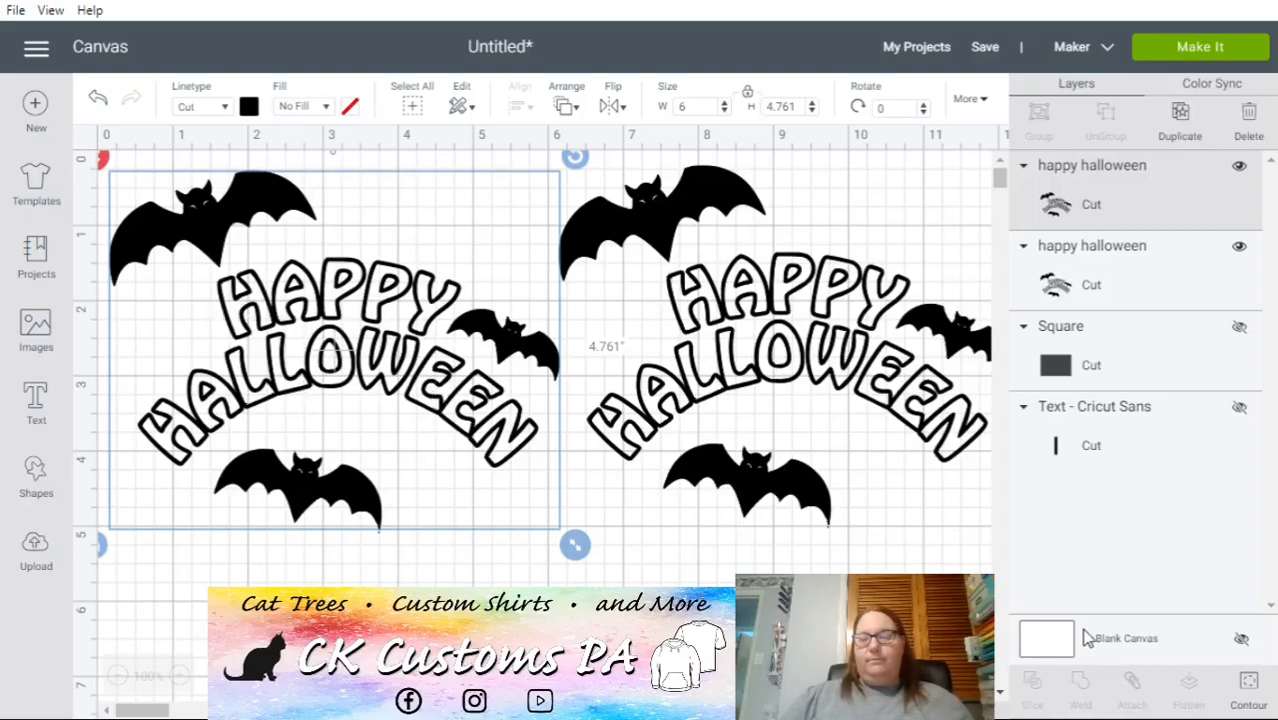
- Hide the inner contour of the H in HAPPY on the left Happy Halloween copy
click(1250, 695)
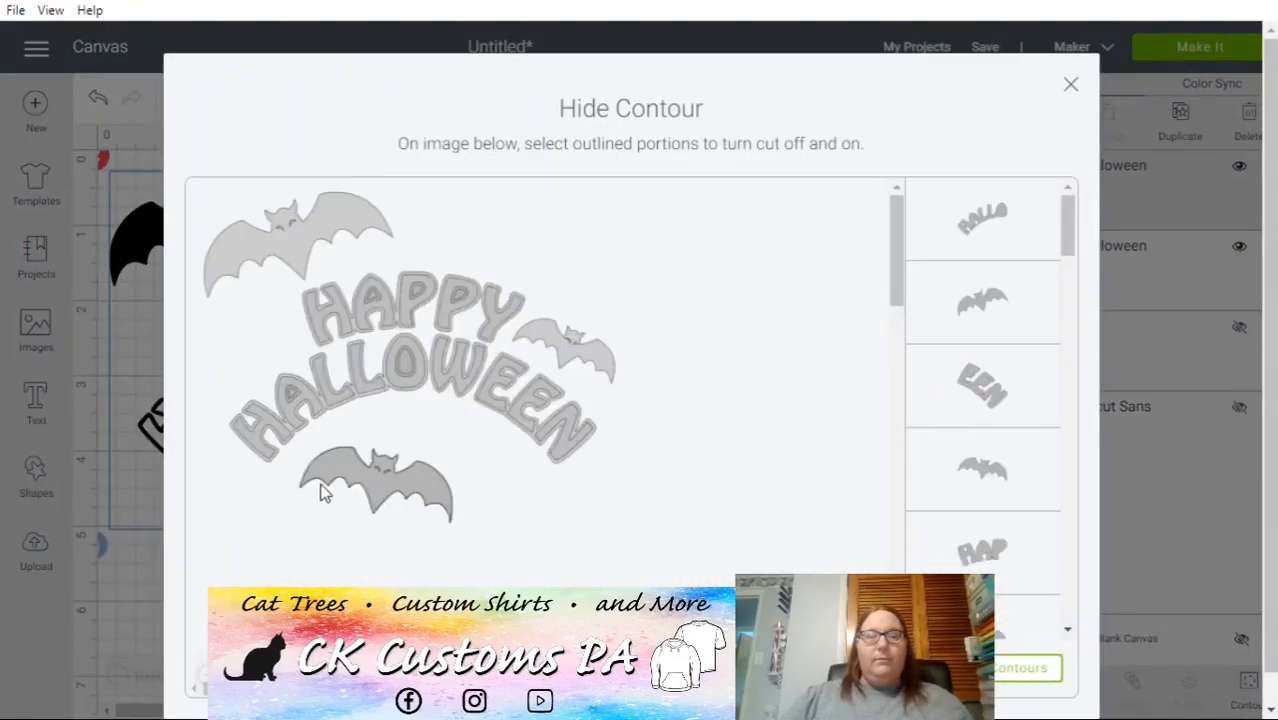
click(320, 326)
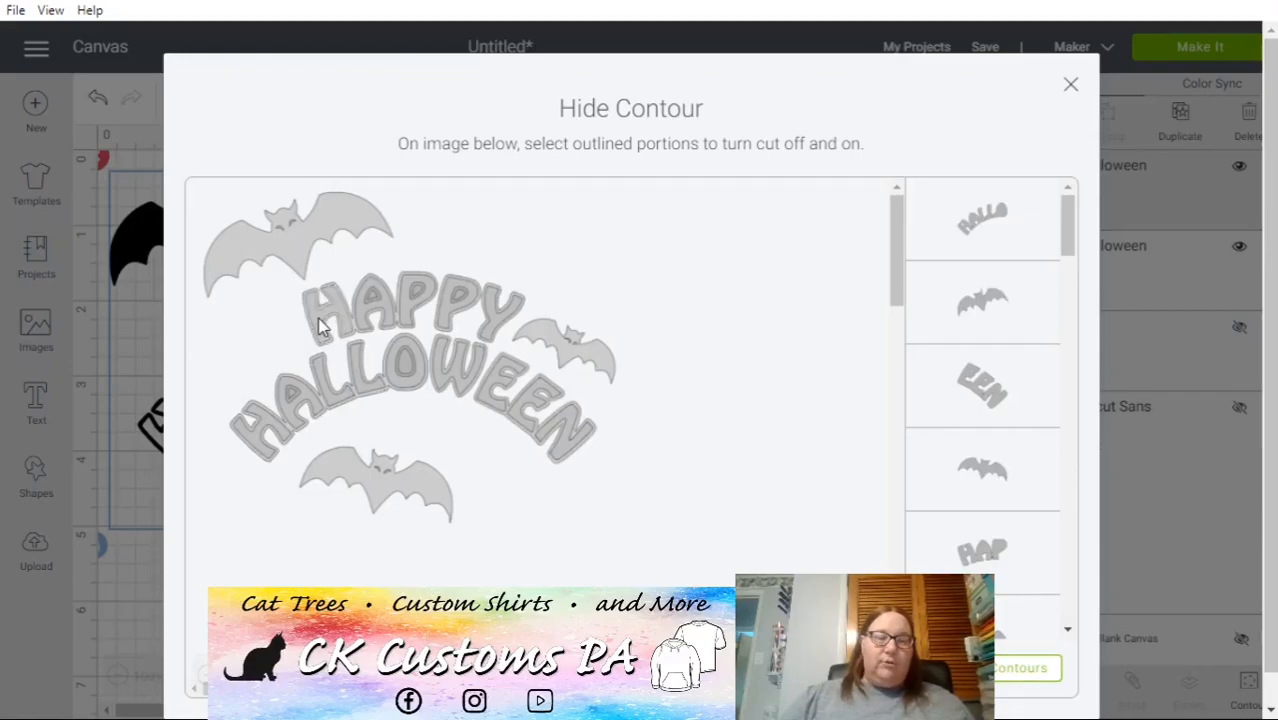
click(1070, 86)
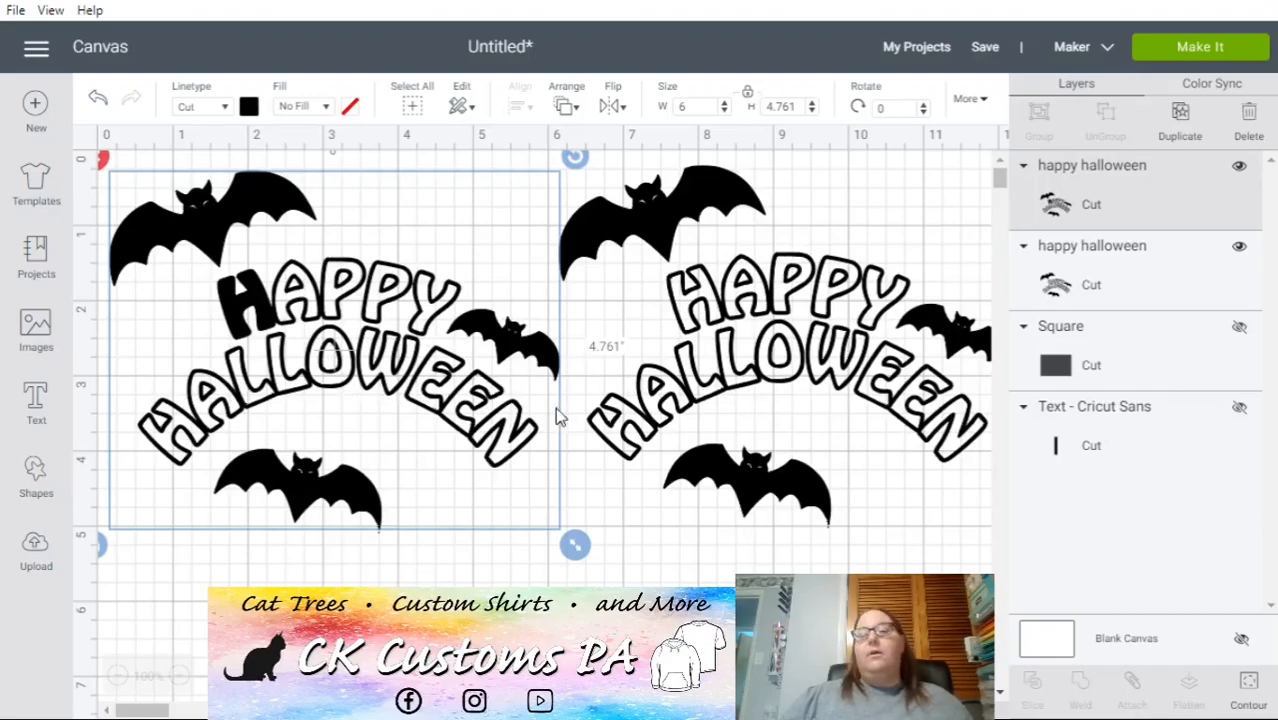
- Turn the H's inner contour back on and hide the large upper bat's contours in the left copy
click(1250, 690)
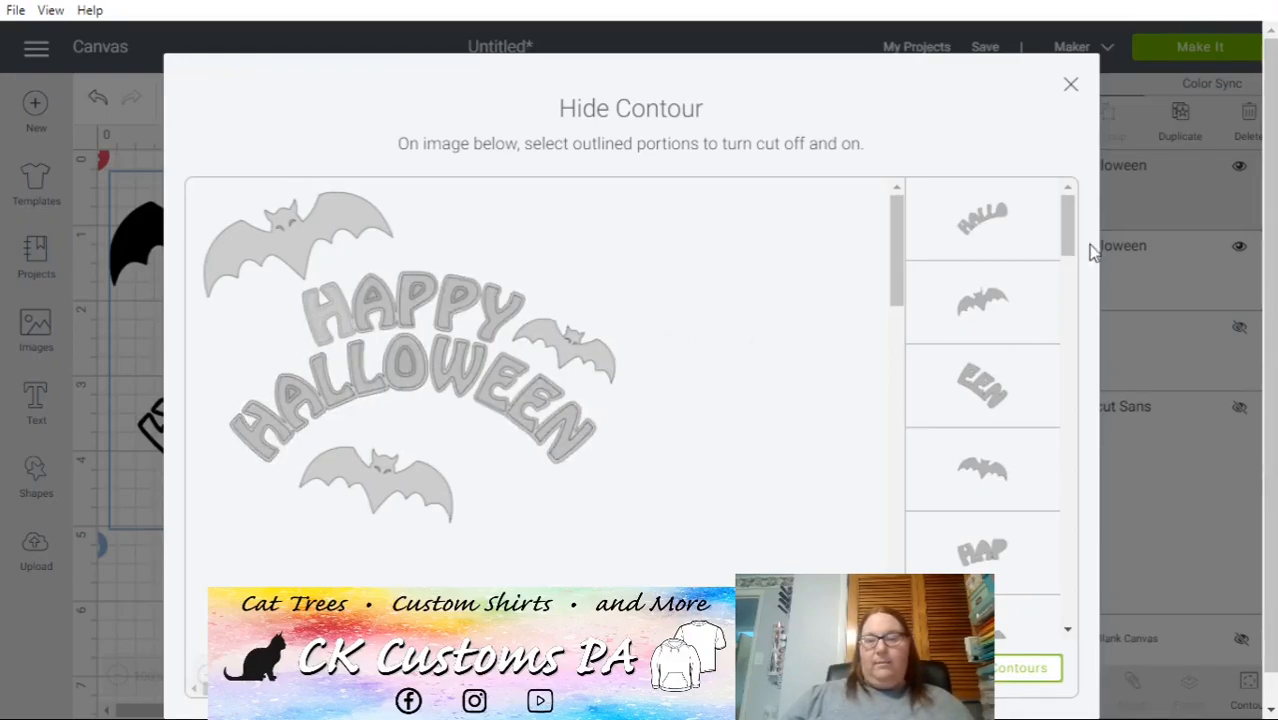
drag(1073, 241, 1087, 363)
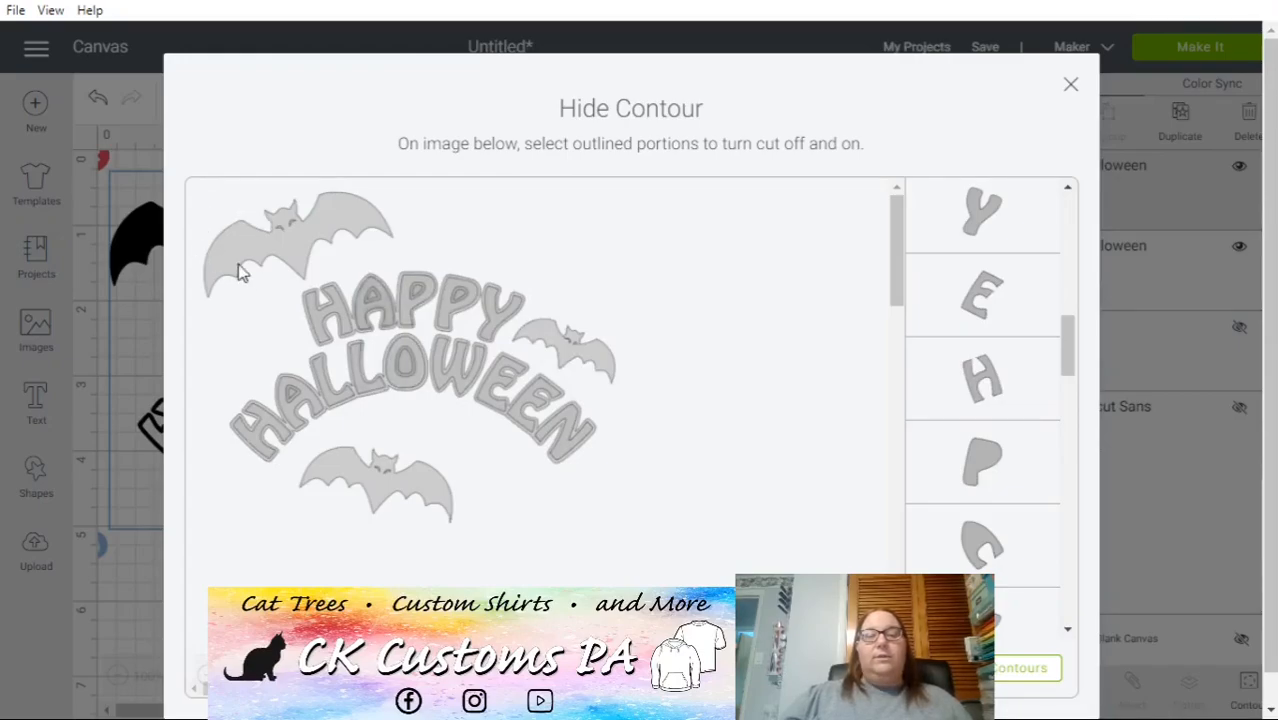
click(383, 216)
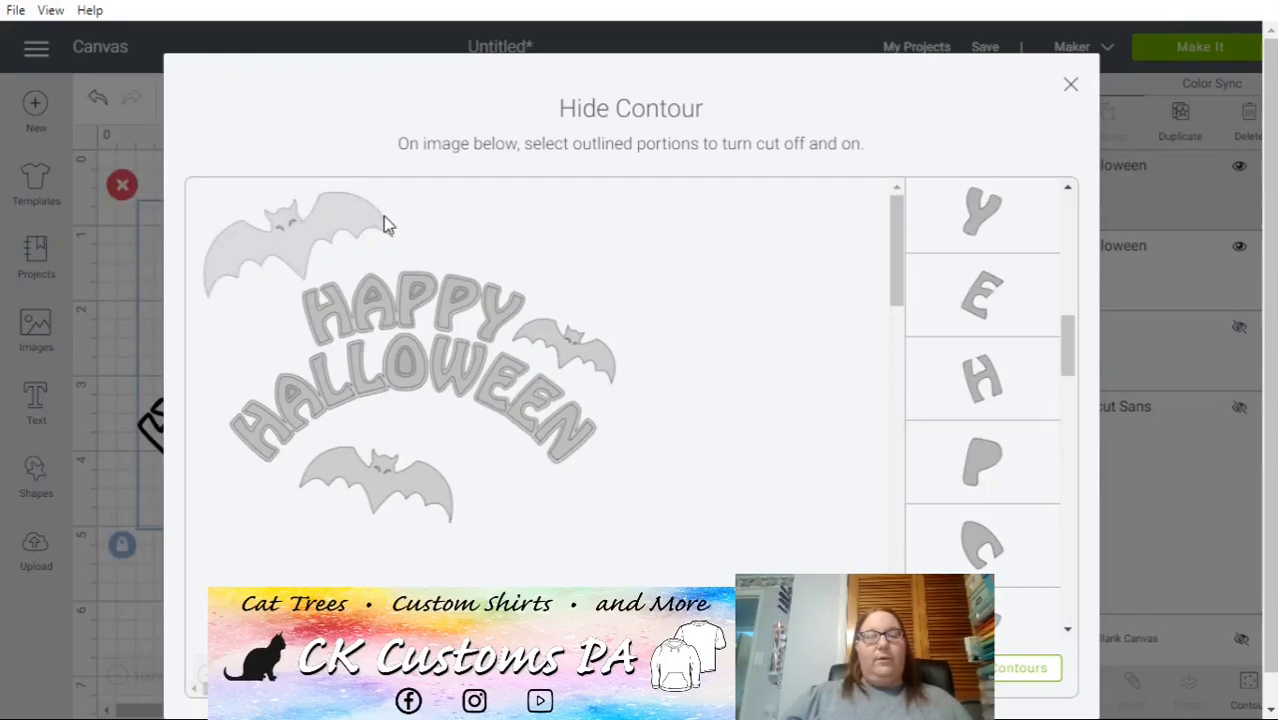
click(281, 226)
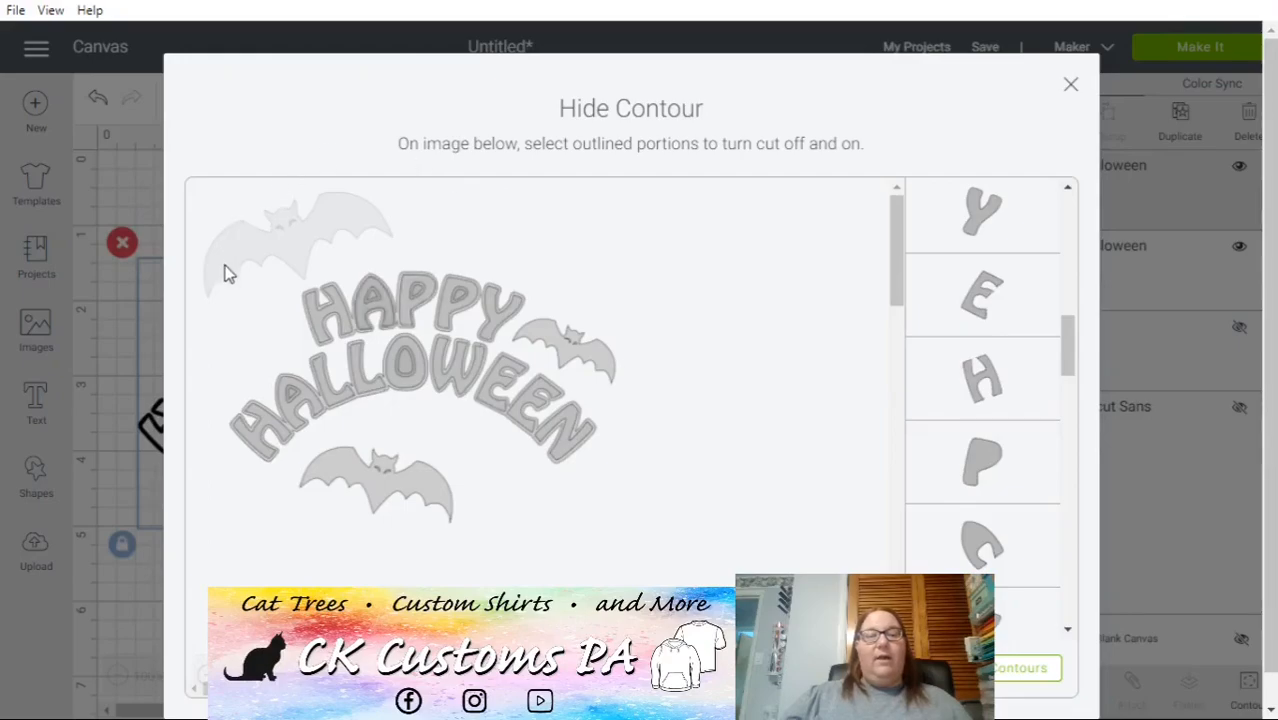
click(1073, 88)
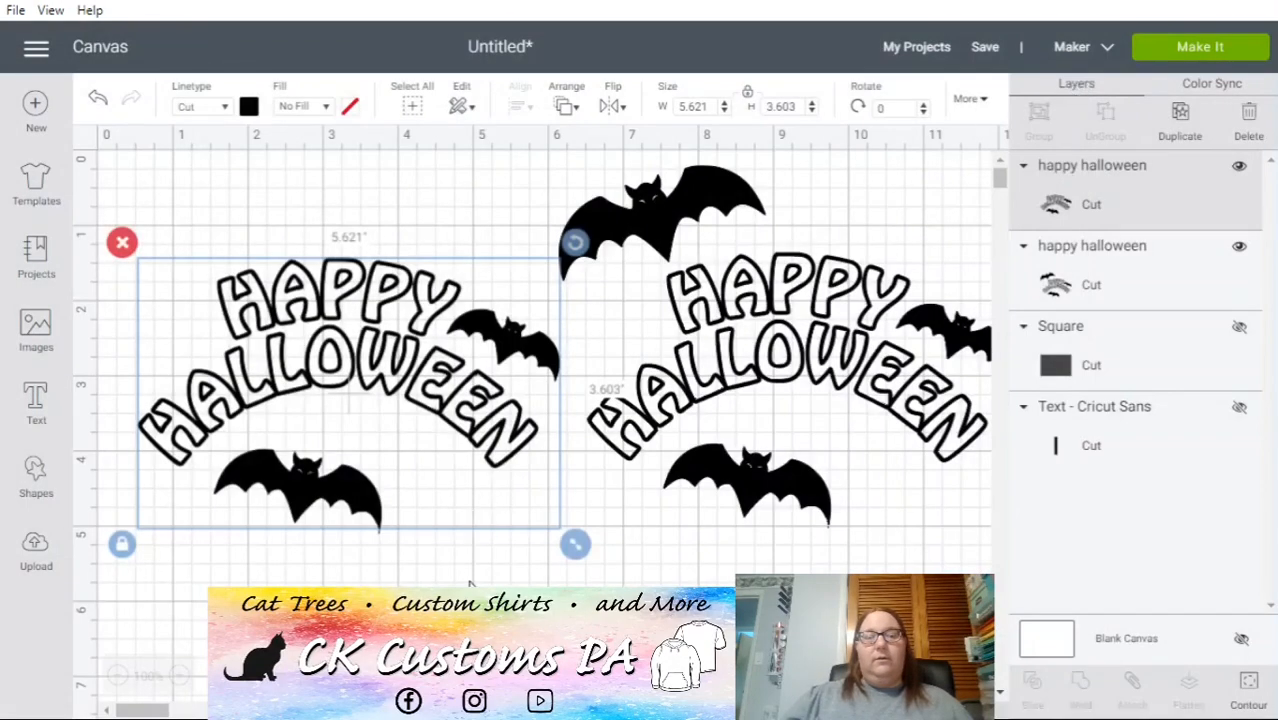
- Move both Happy Halloween copies slightly left and down on the canvas
click(471, 580)
drag(385, 359, 362, 379)
mouse_move(744, 305)
mouse_down()
mouse_move(745, 325)
mouse_move(733, 313)
mouse_up()
- Turn the large upper bat's contours back on in the left copy and look through the remaining contour pieces
click(364, 380)
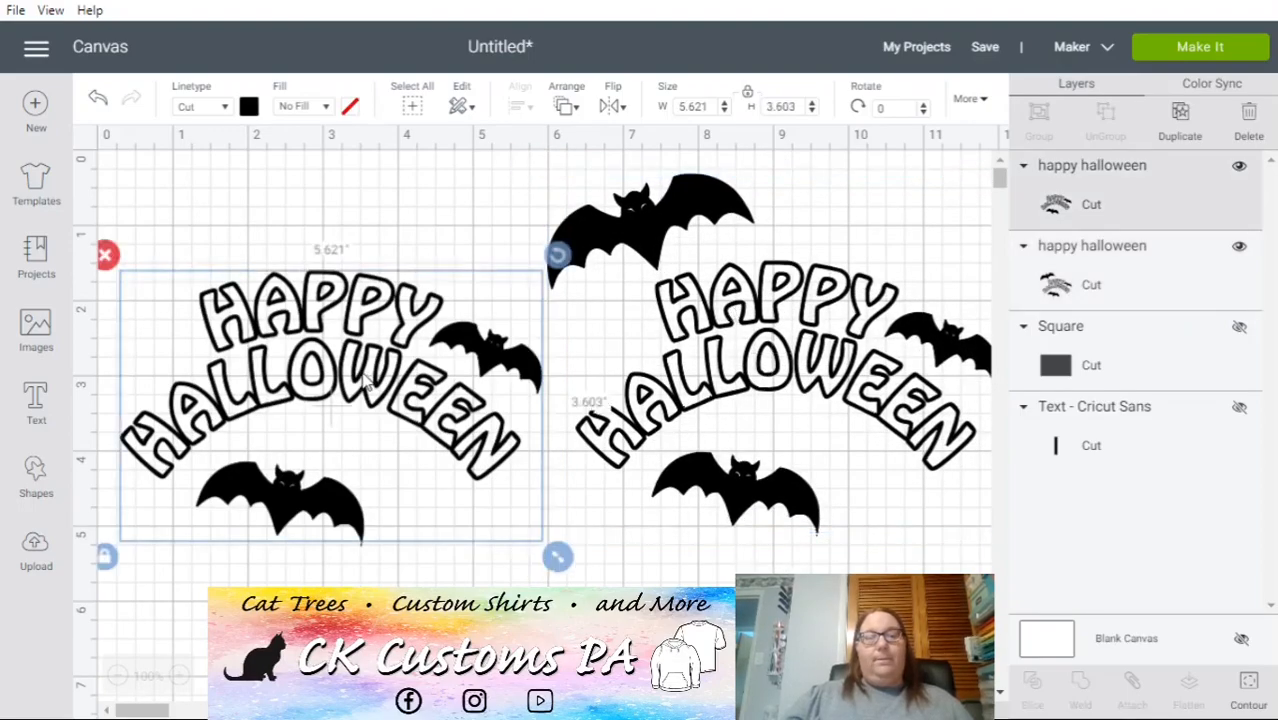
click(1250, 690)
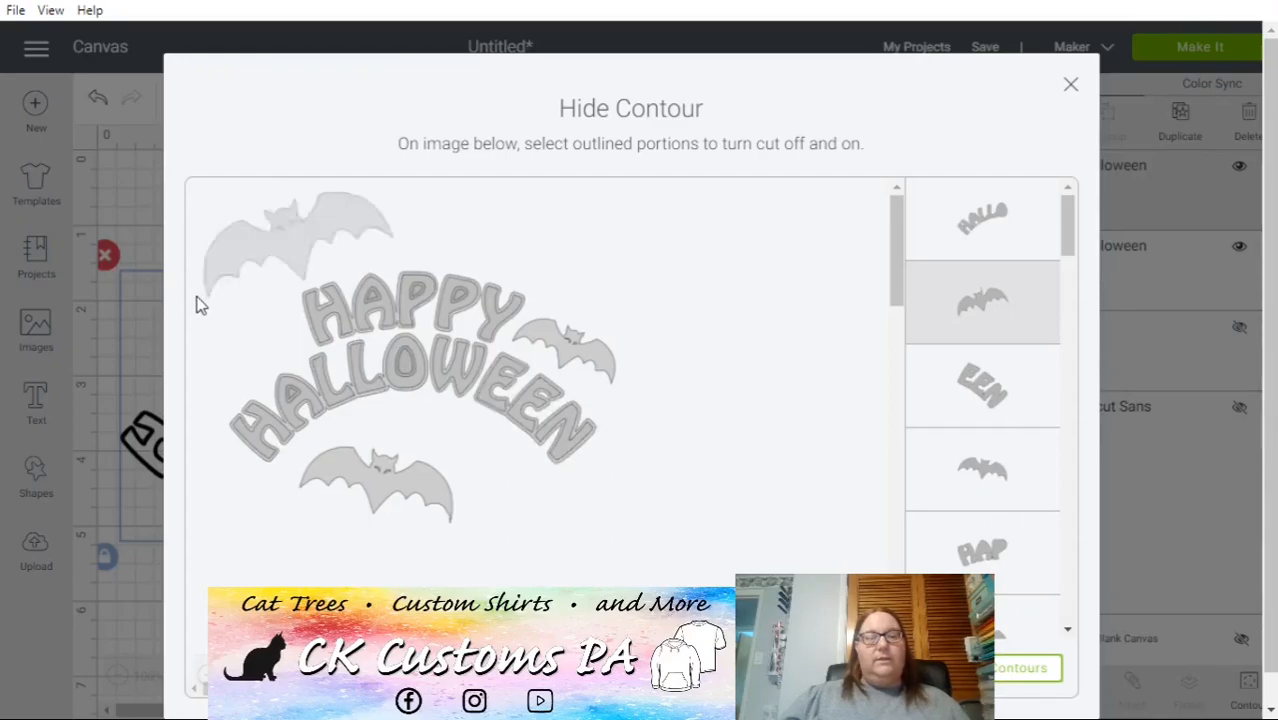
click(1014, 318)
scroll(1014, 318, down, 3)
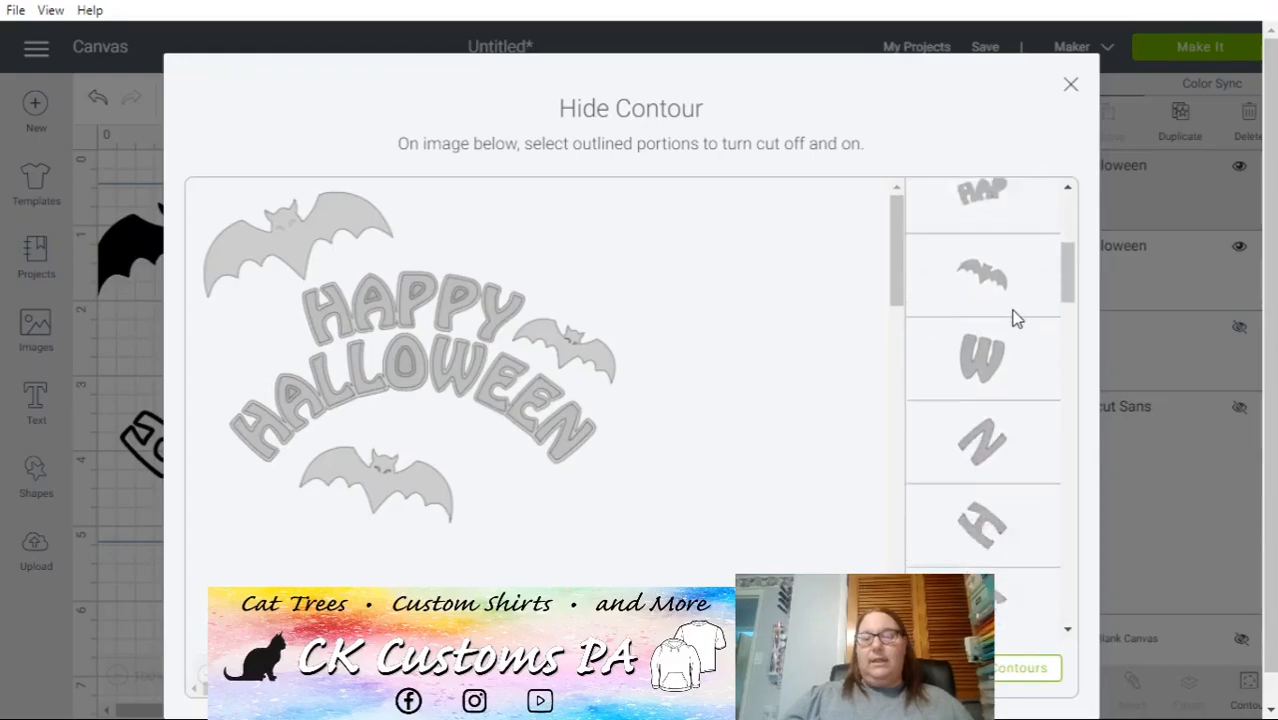
scroll(1000, 380, down, 10)
scroll(997, 425, down, 8)
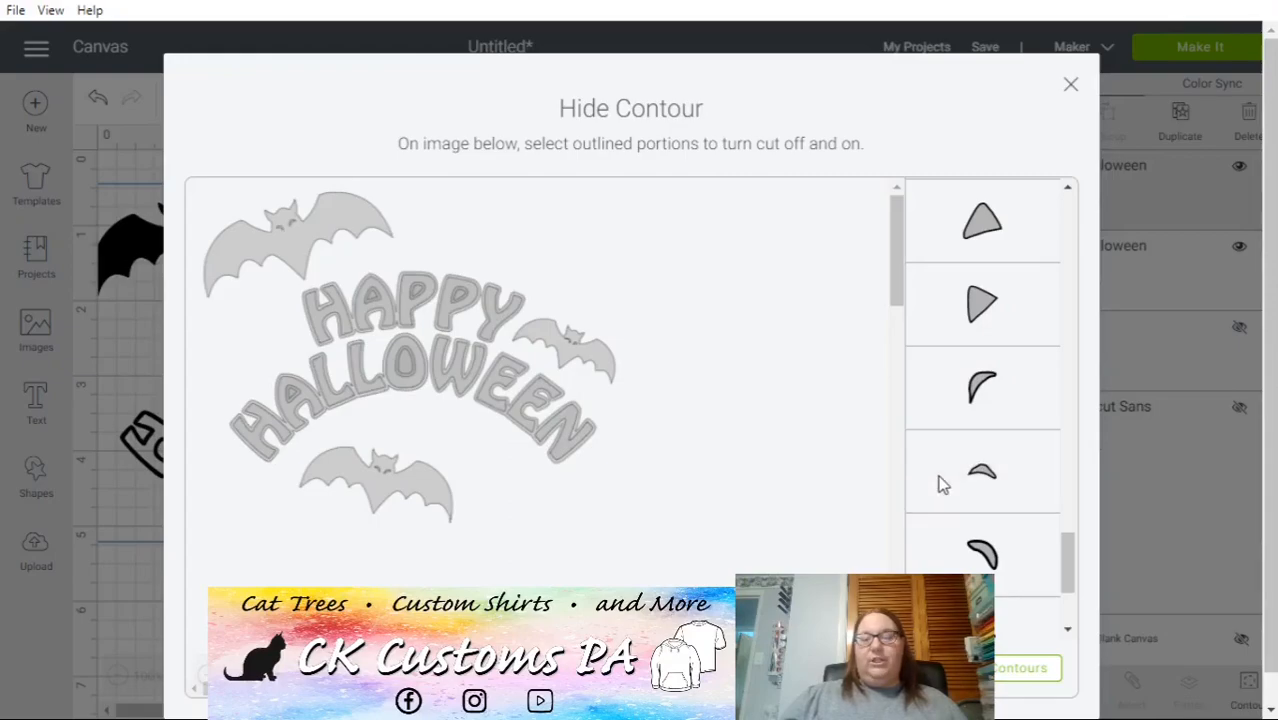
click(1070, 84)
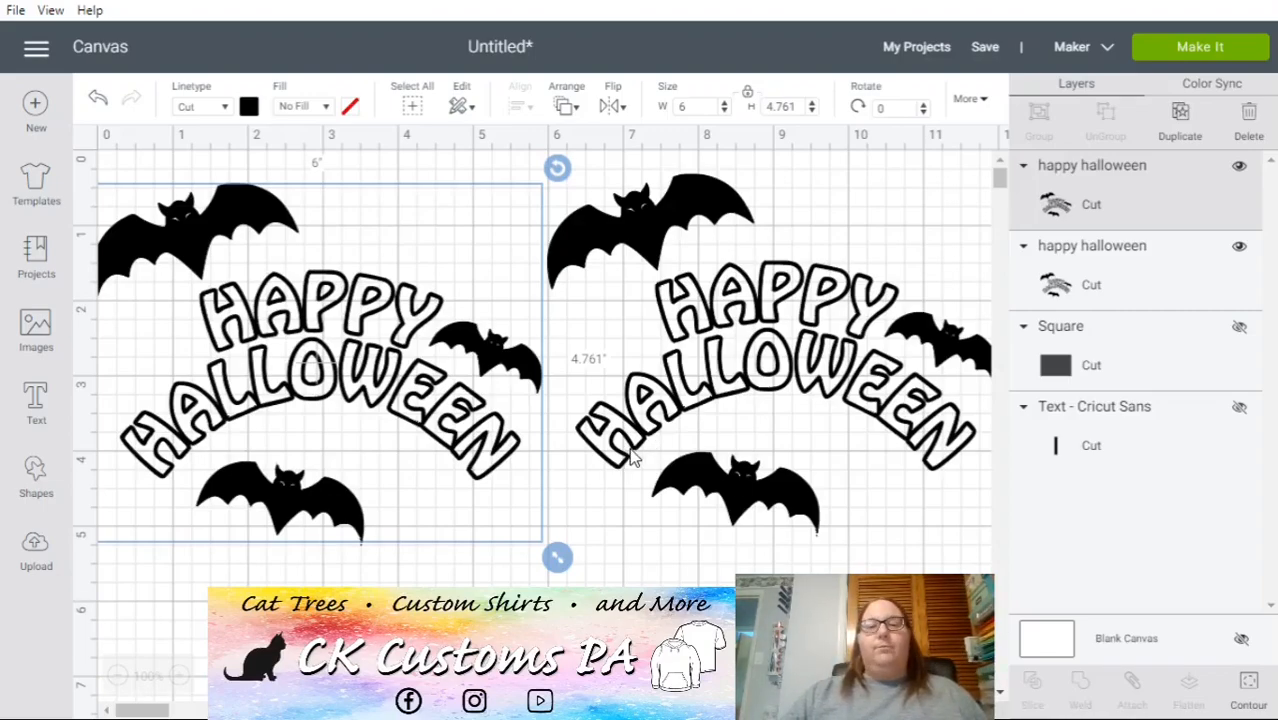
- Shift the left Happy Halloween copy slightly right, fully onto the canvas
click(722, 286)
drag(454, 420, 460, 420)
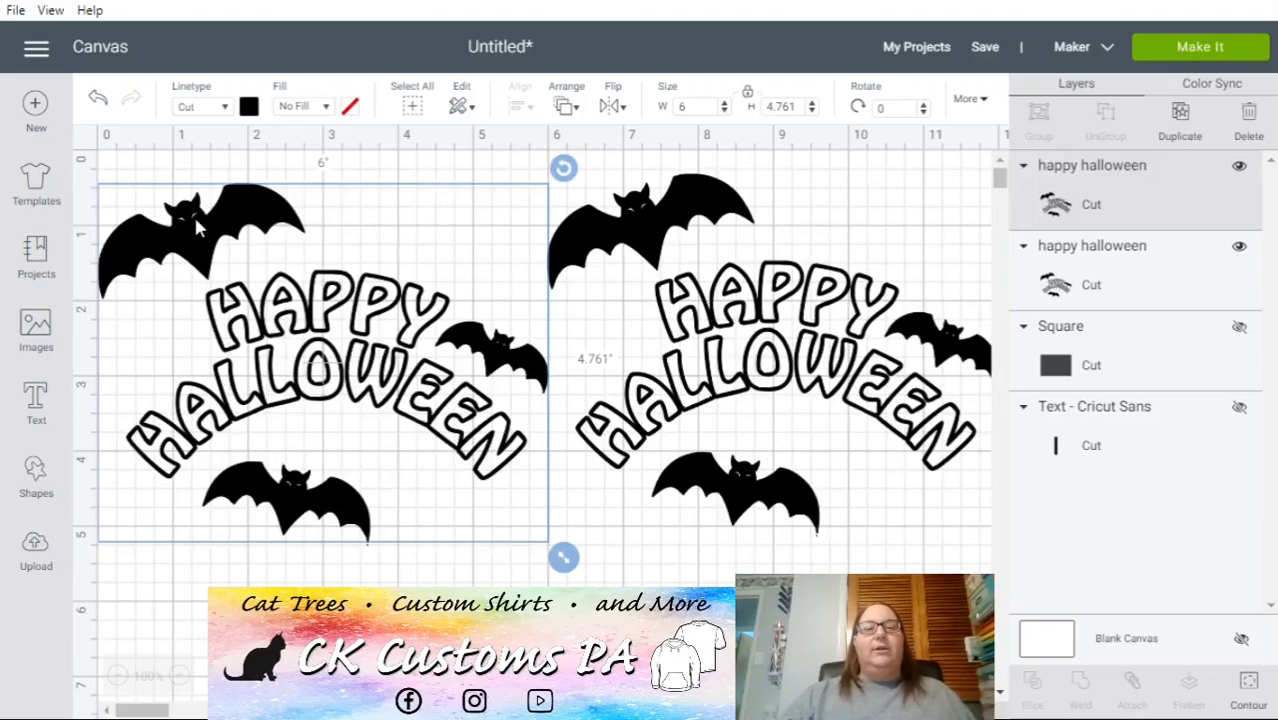
- Try orange as the left copy's material color, and set it back to black
click(250, 107)
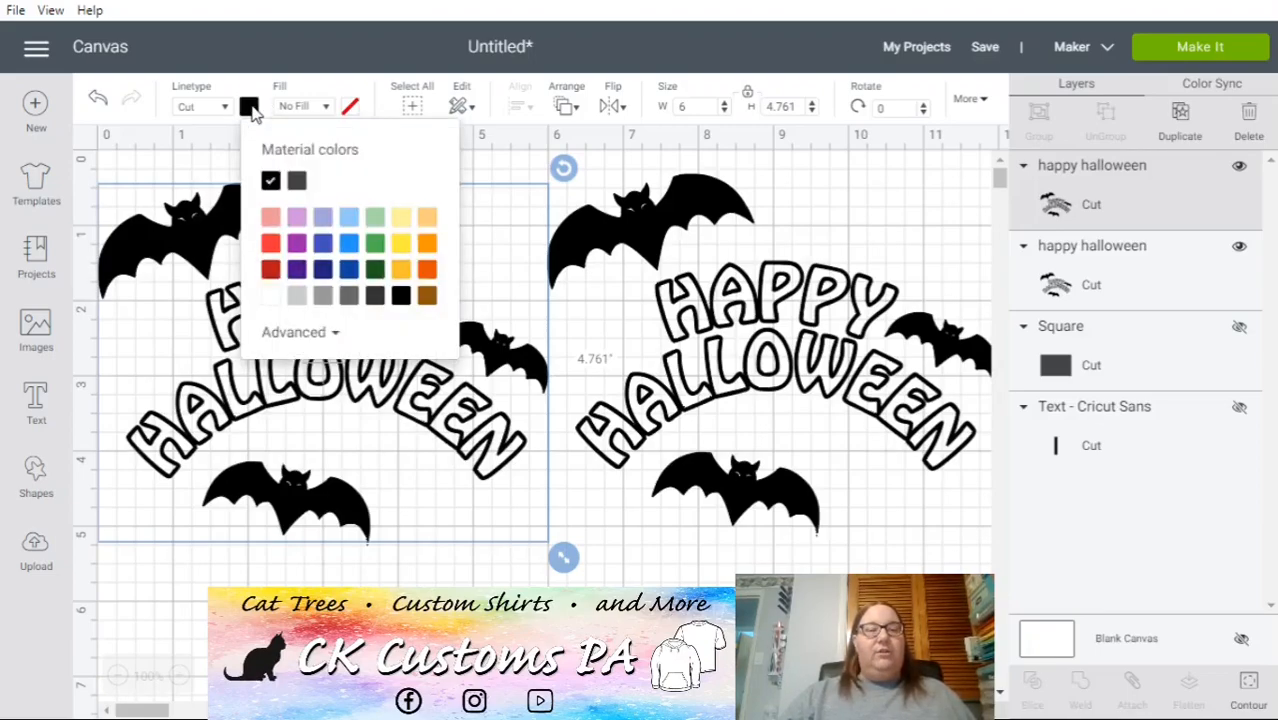
click(426, 246)
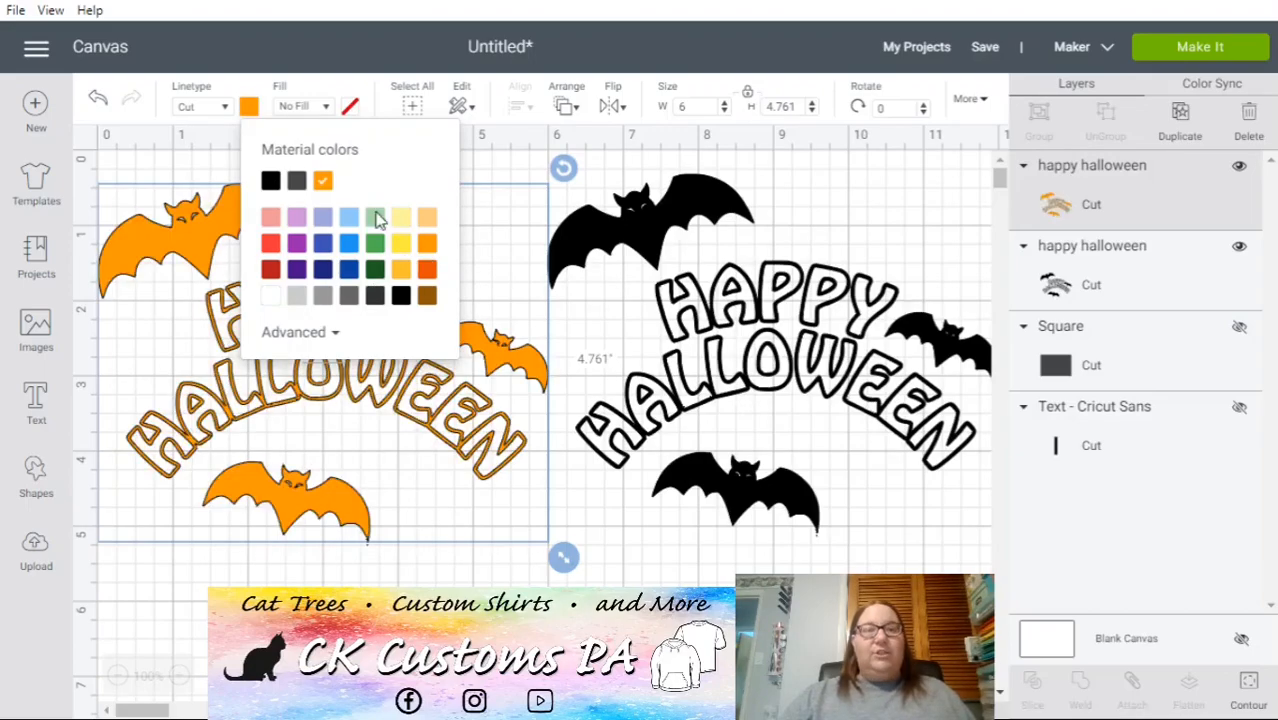
click(269, 184)
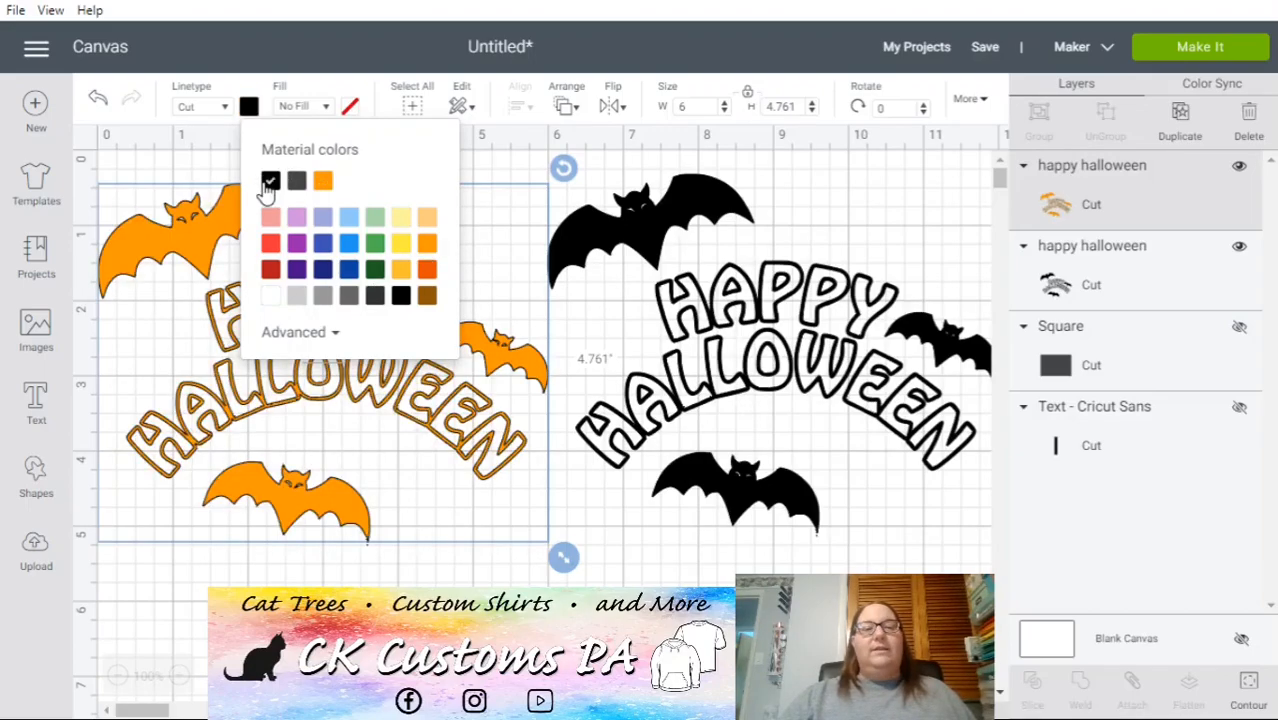
click(330, 577)
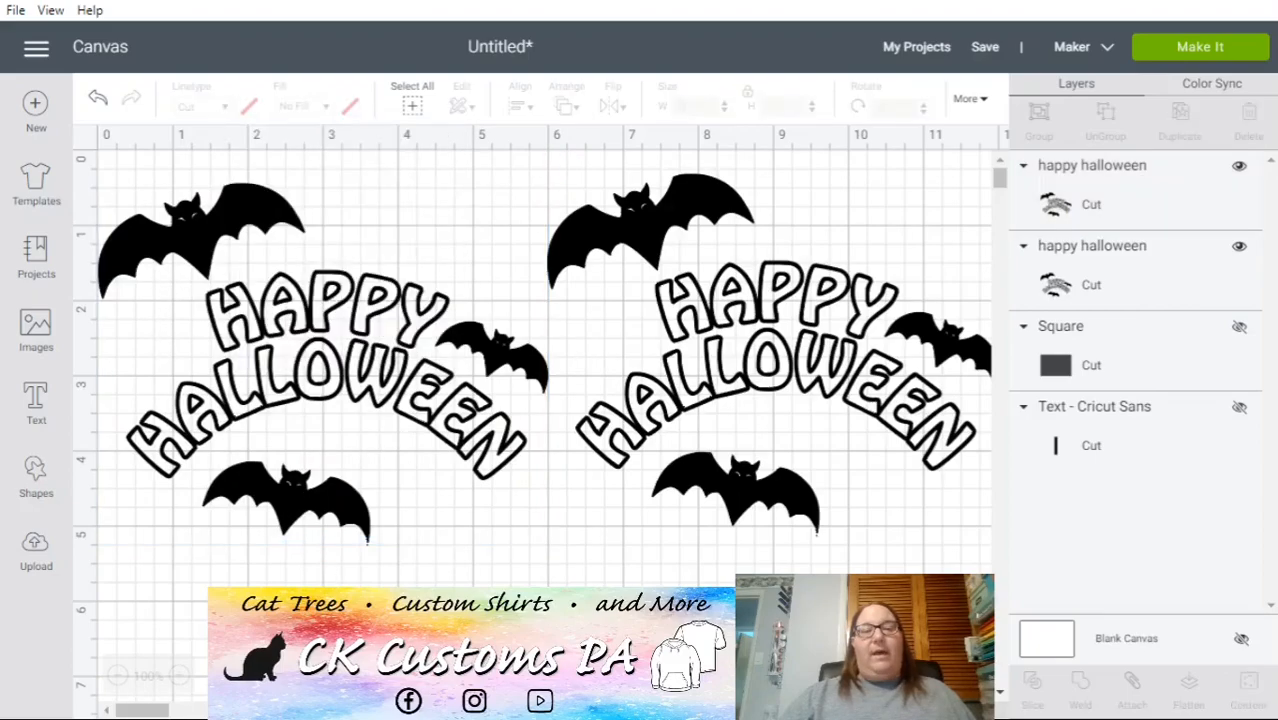
- Open Contour for the right Happy Halloween copy and hide its HALLO, EEN and HAP outline contours
click(388, 370)
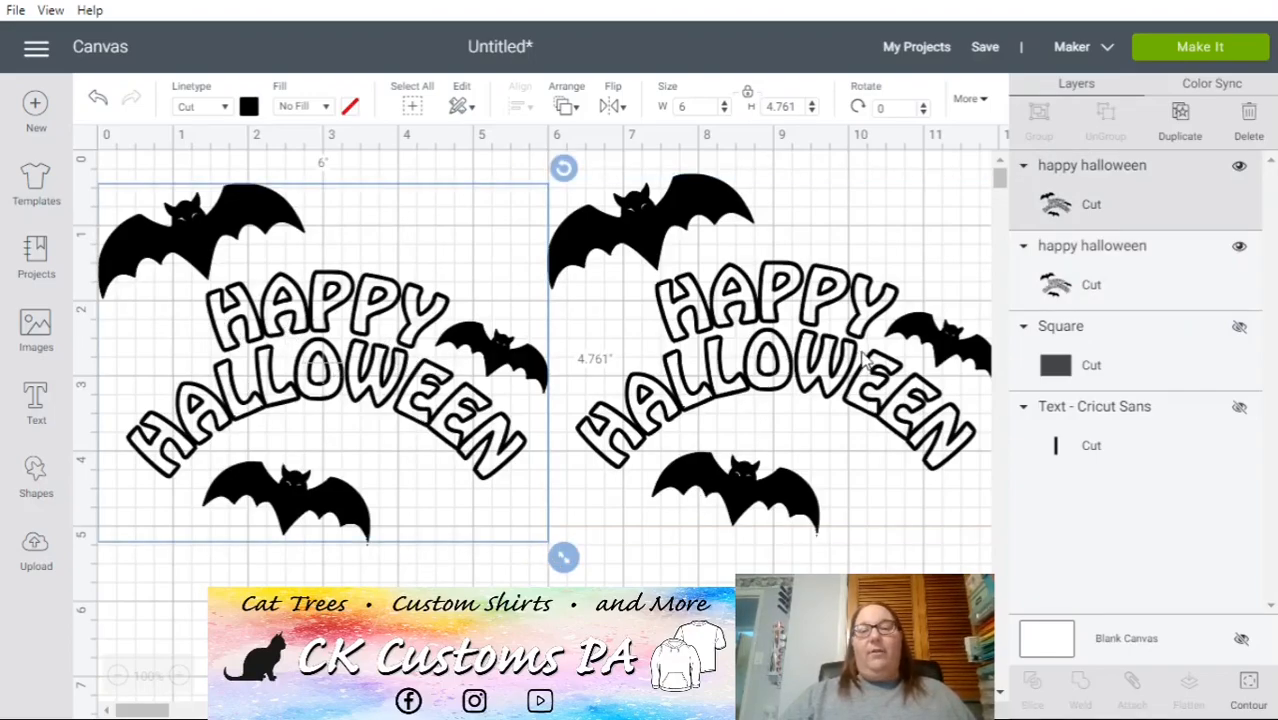
click(862, 385)
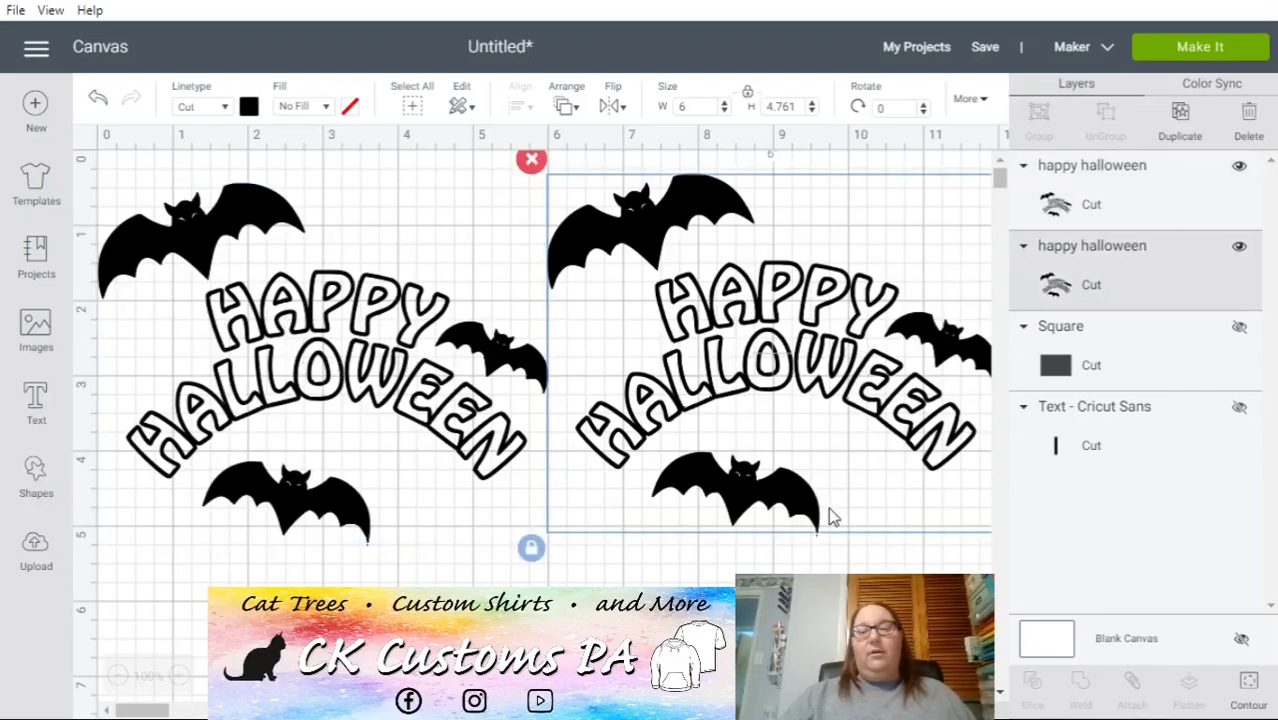
click(1249, 686)
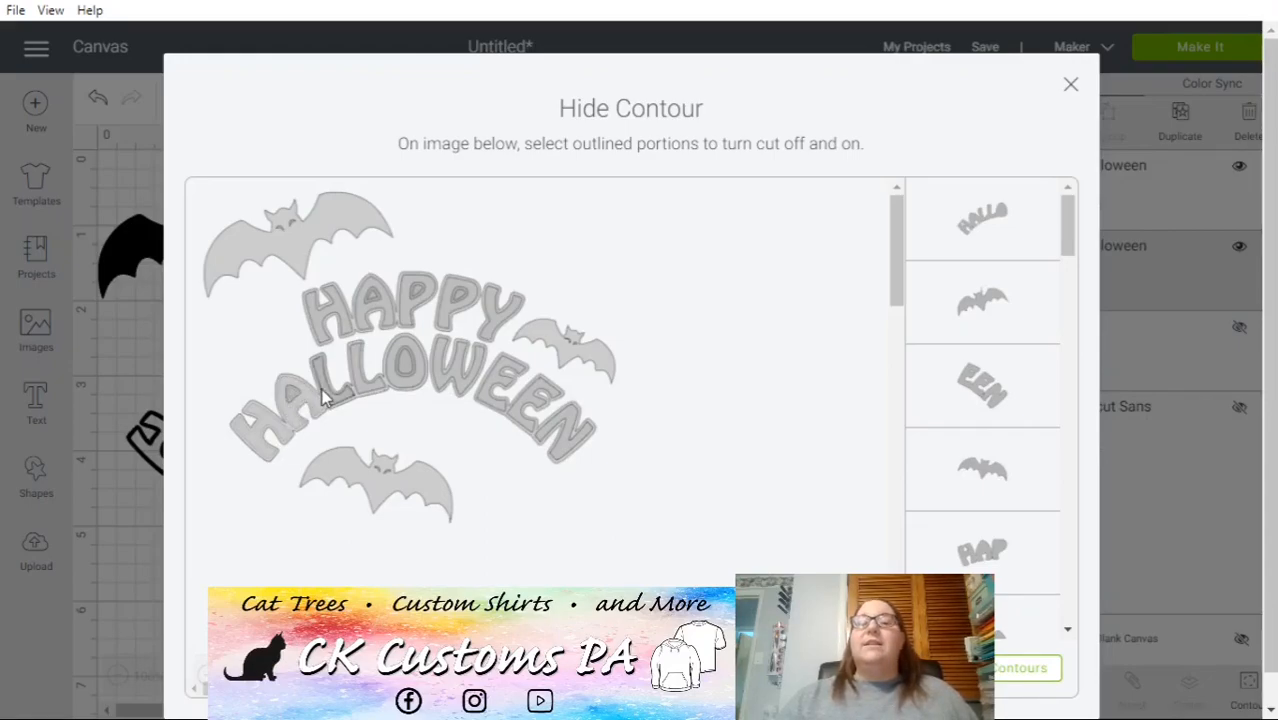
click(399, 392)
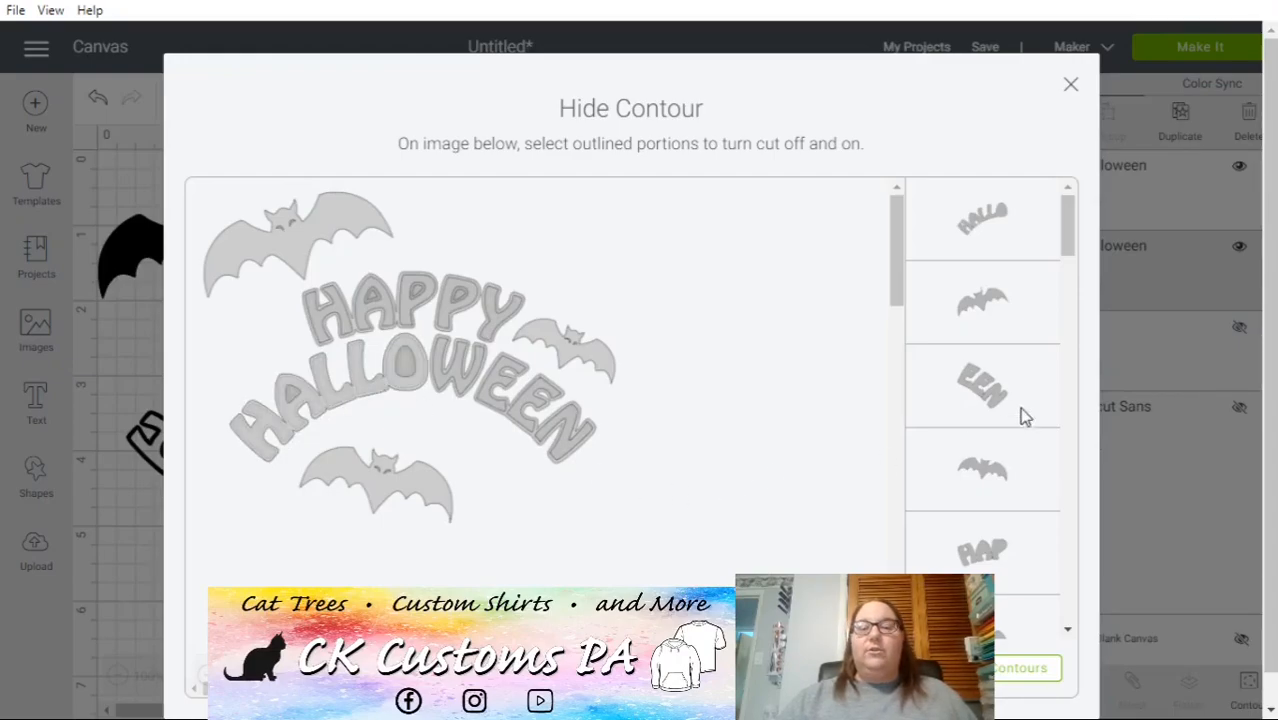
click(992, 234)
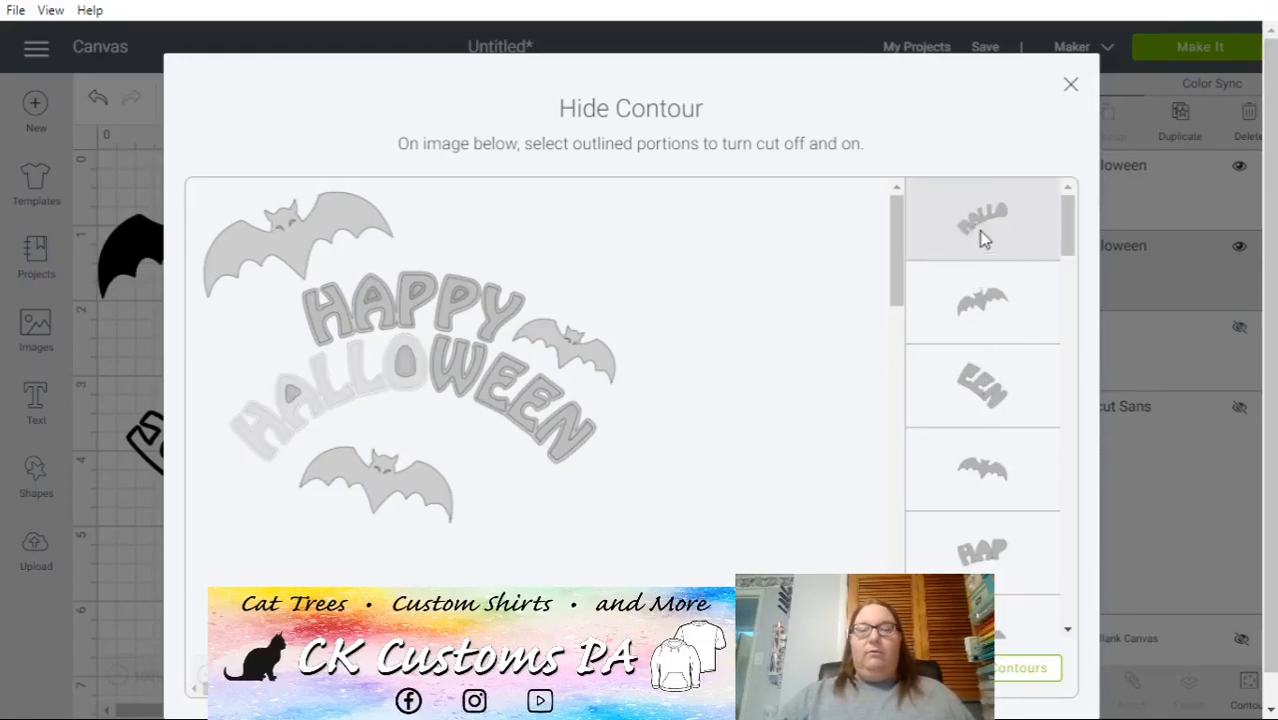
click(996, 390)
scroll(996, 387, down, 1)
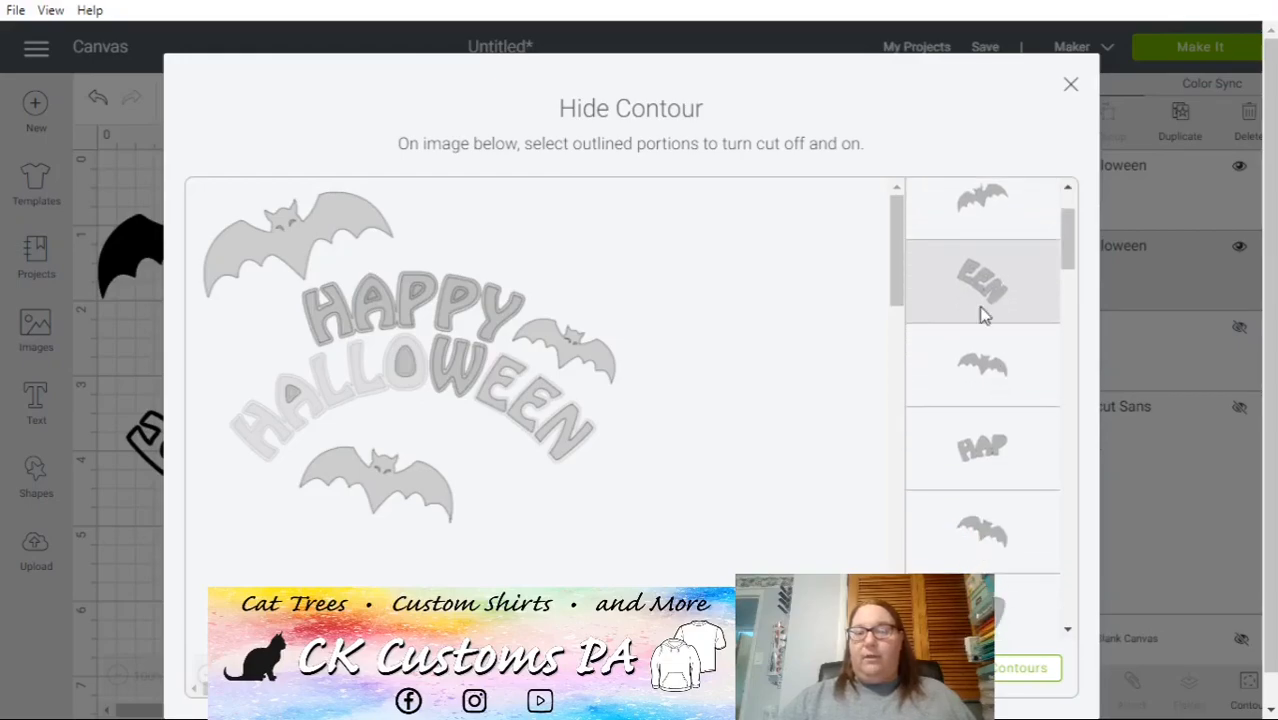
click(1008, 447)
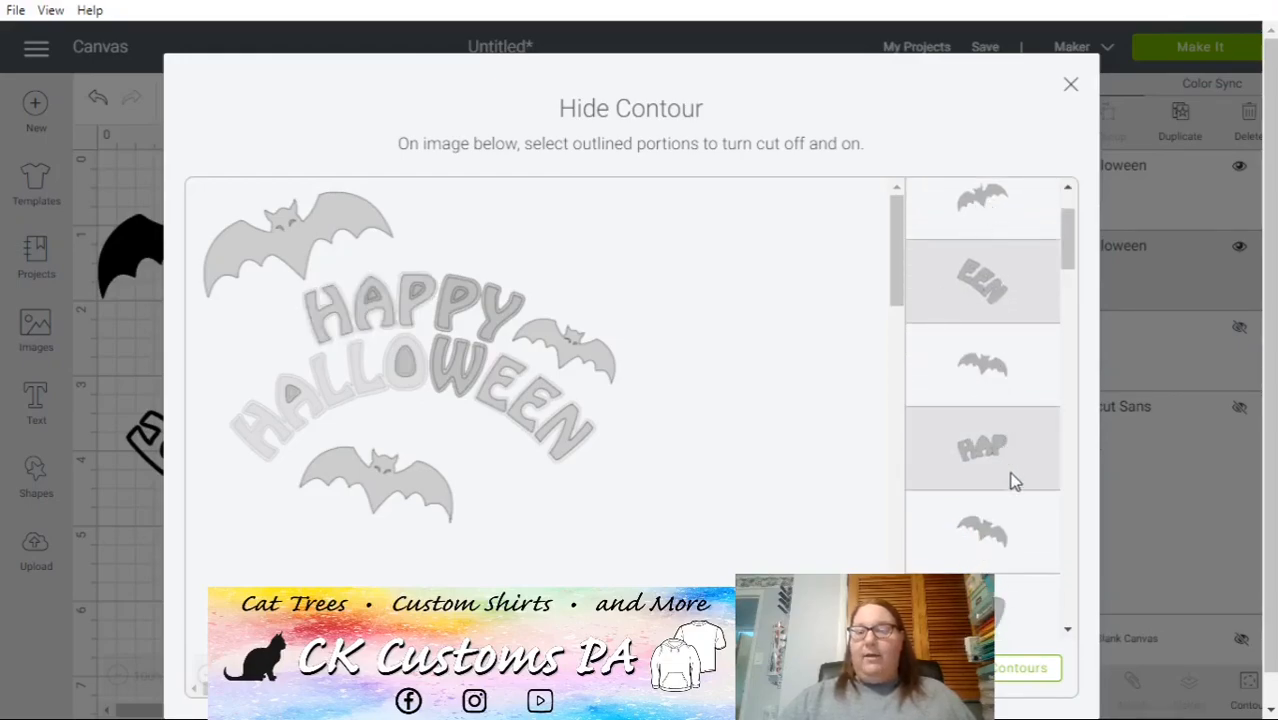
- Hide the right copy's W, N, H, E and Y letter contours
scroll(1012, 480, down, 1)
click(968, 520)
click(990, 600)
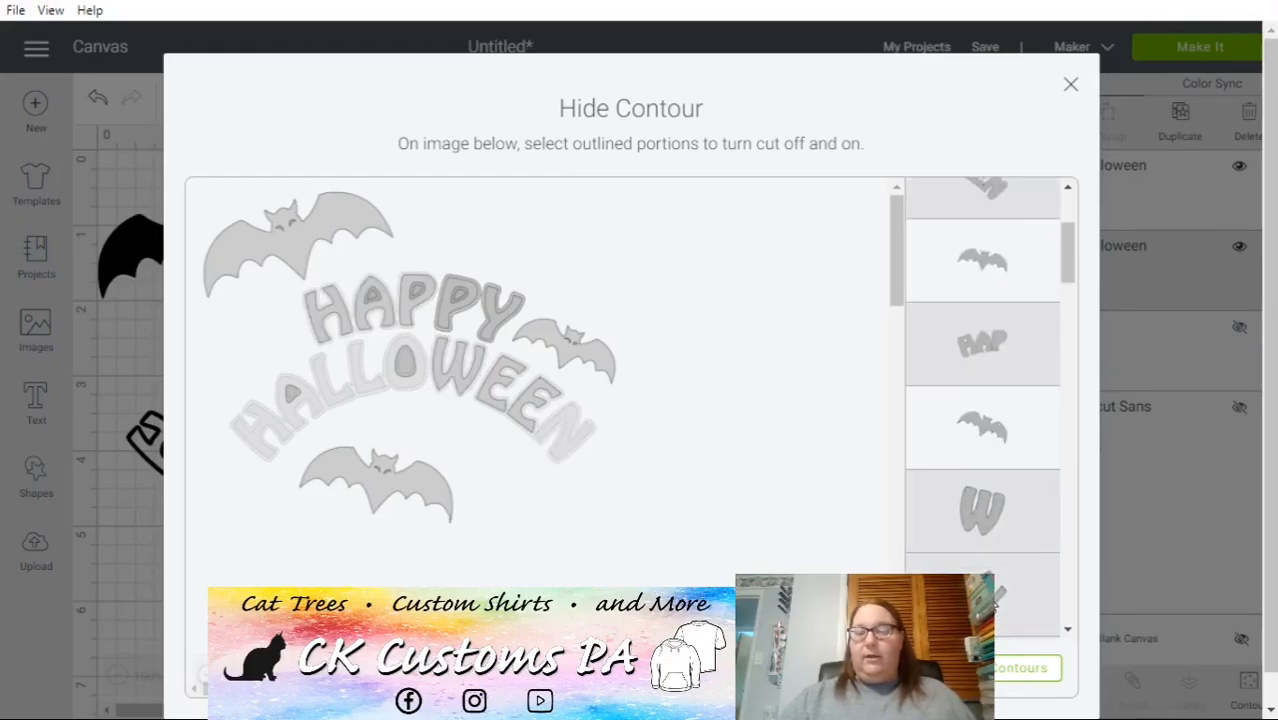
scroll(1000, 505, down, 3)
click(970, 468)
click(966, 518)
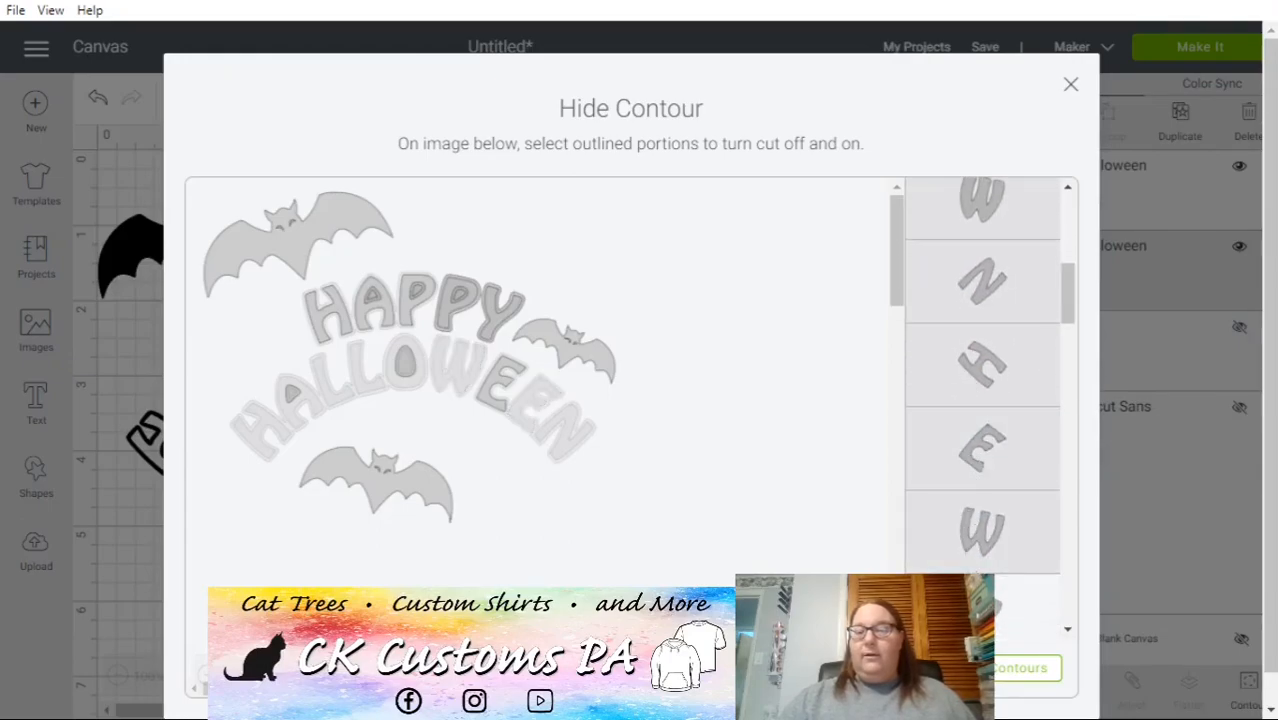
click(1010, 605)
scroll(972, 440, down, 3)
click(968, 415)
click(968, 463)
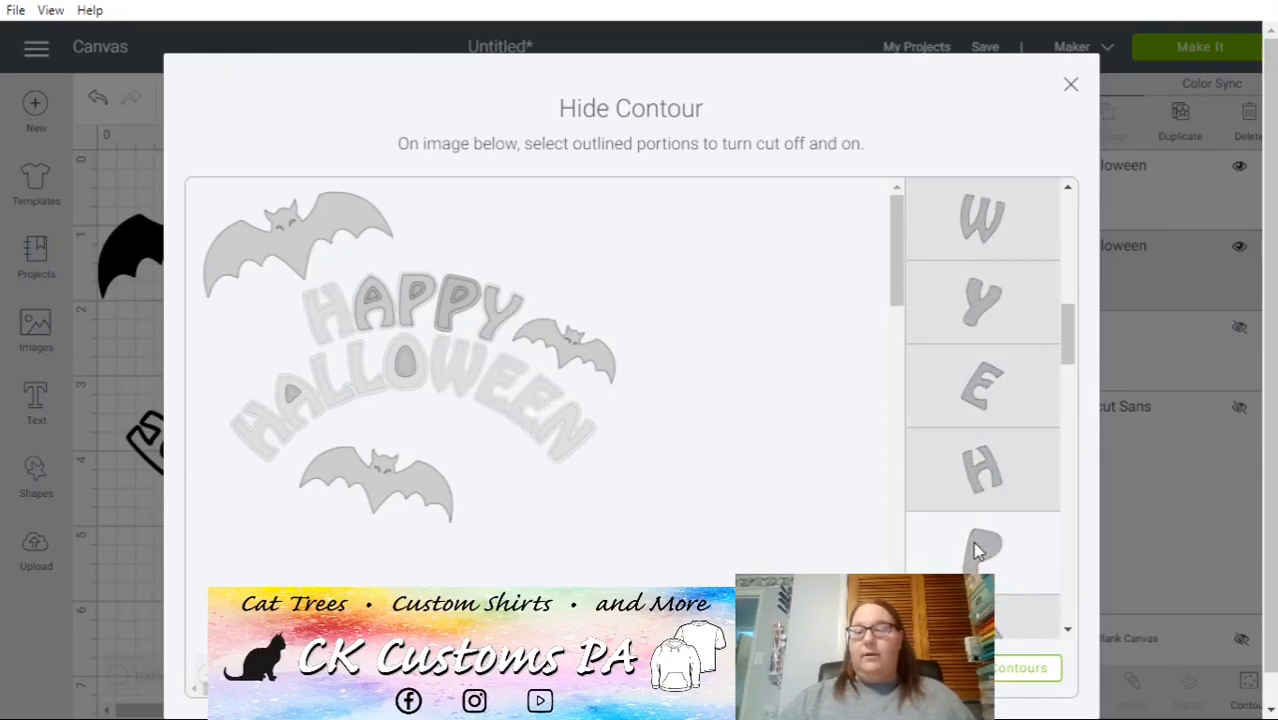
- Hide the right copy's remaining P, A, L and O letter contours, including the inside of the O
click(975, 548)
scroll(990, 430, down, 4)
click(965, 306)
click(997, 503)
click(984, 560)
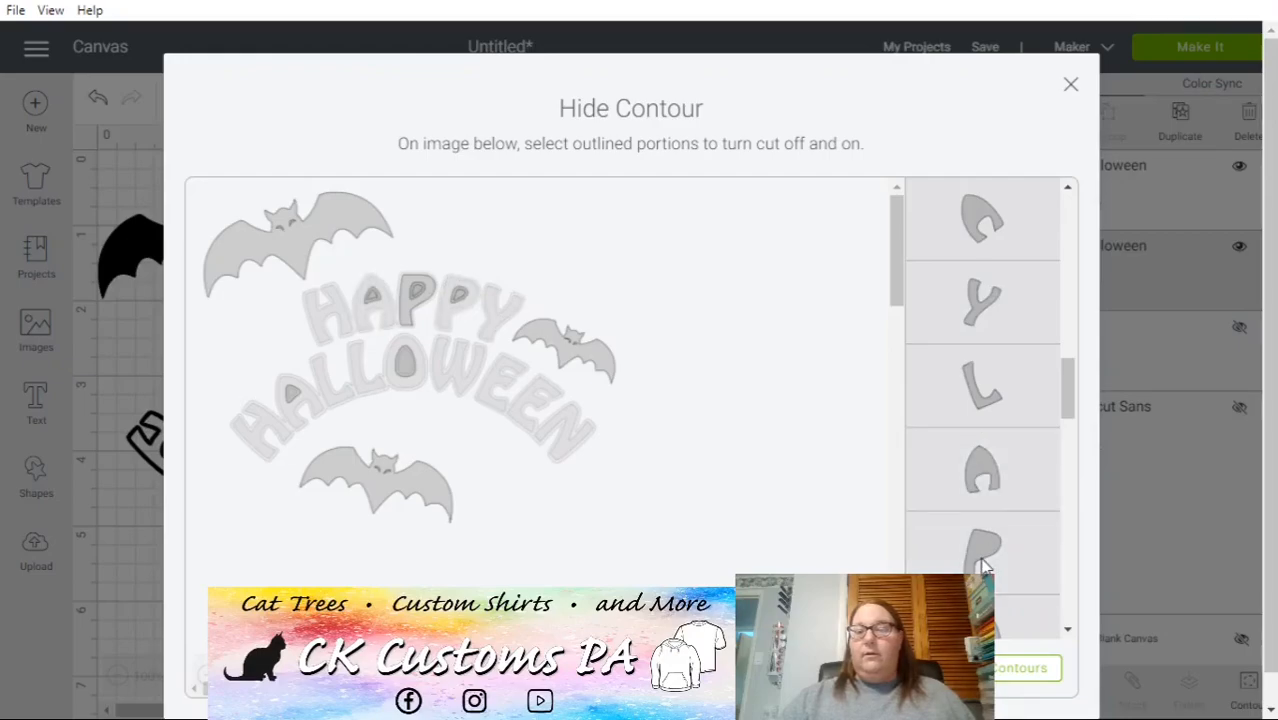
scroll(1004, 455, down, 3)
click(981, 512)
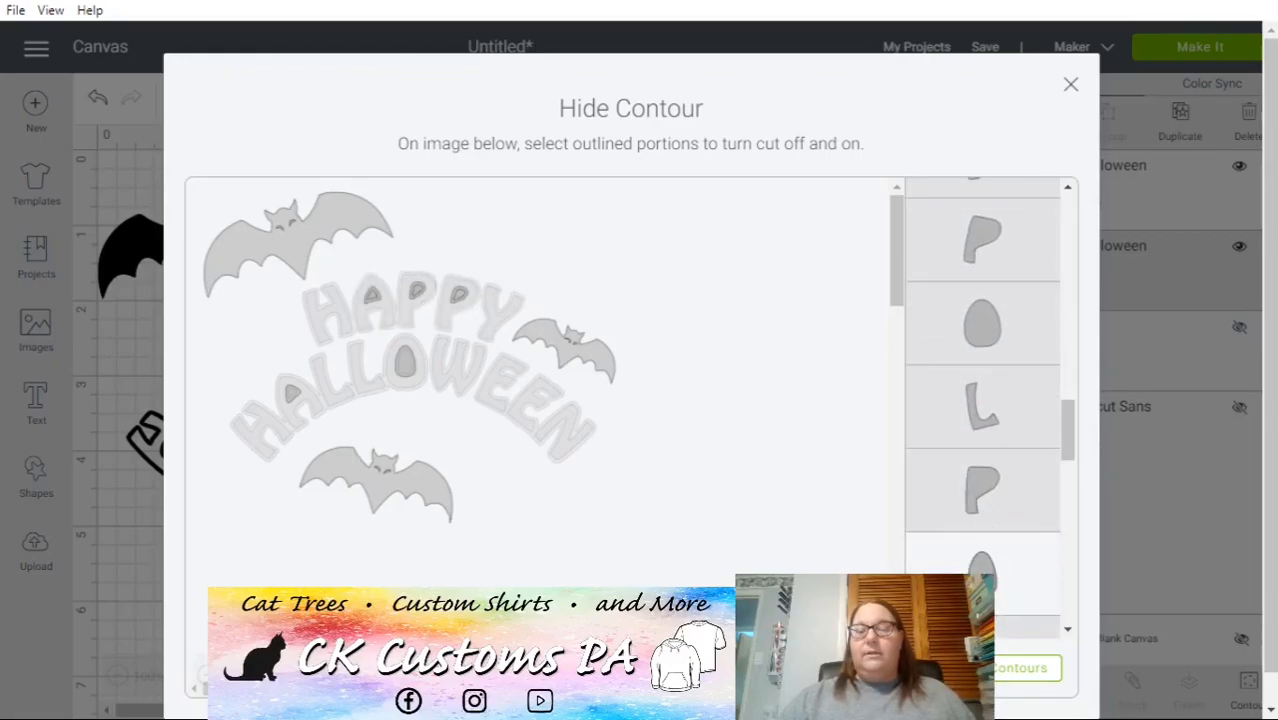
click(996, 583)
scroll(1002, 497, down, 3)
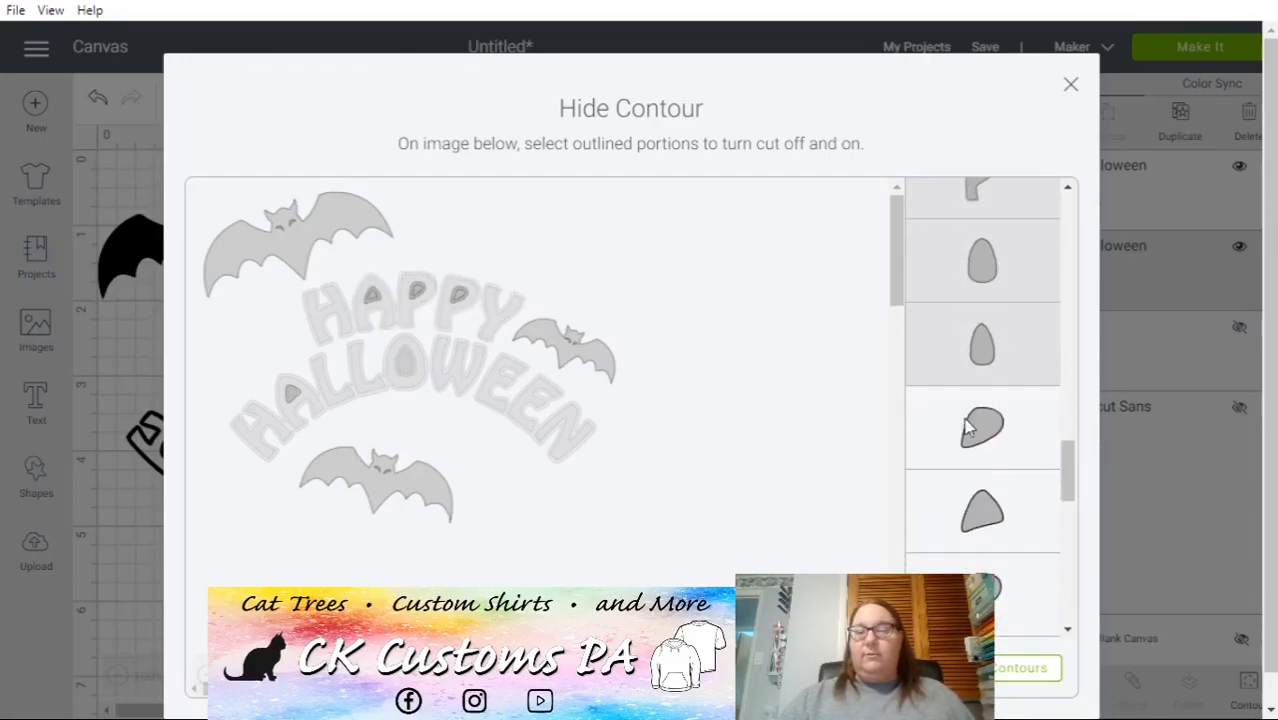
- Hide the small letter-hole contours in the right copy, keeping only its bats, and close the contour window
click(980, 458)
click(987, 526)
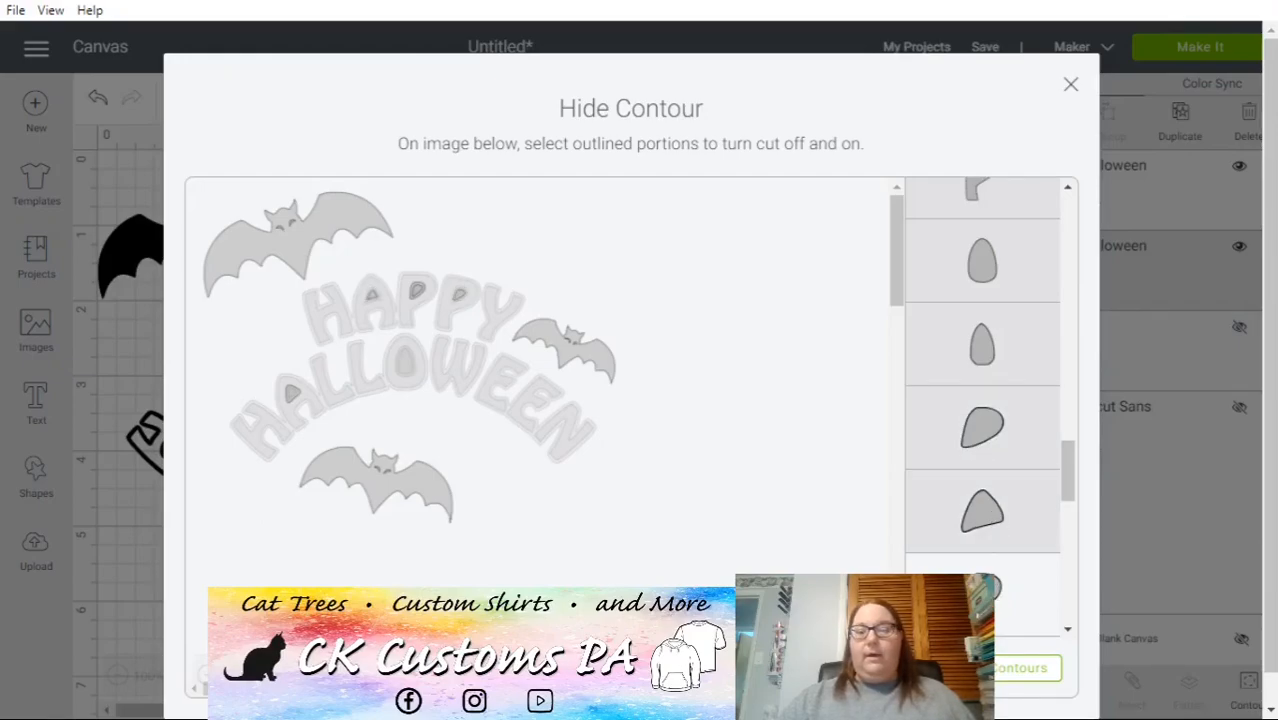
click(985, 595)
scroll(980, 450, down, 3)
click(968, 372)
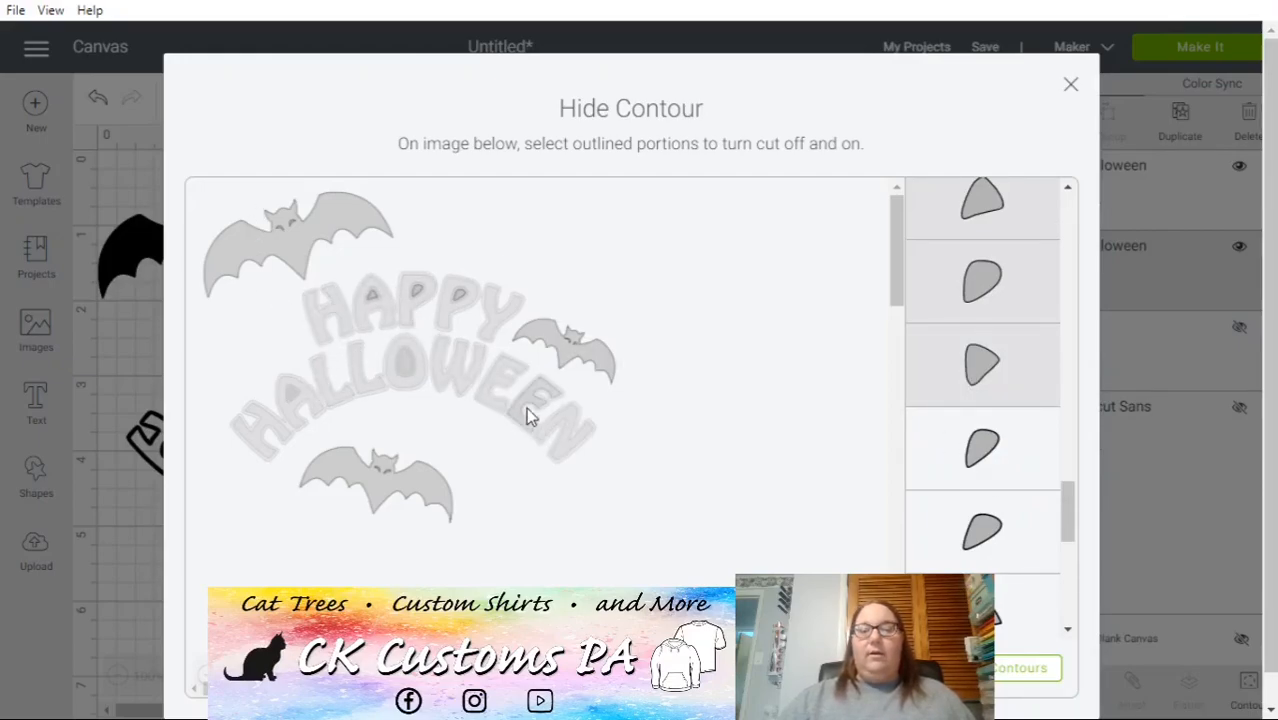
click(962, 458)
click(988, 538)
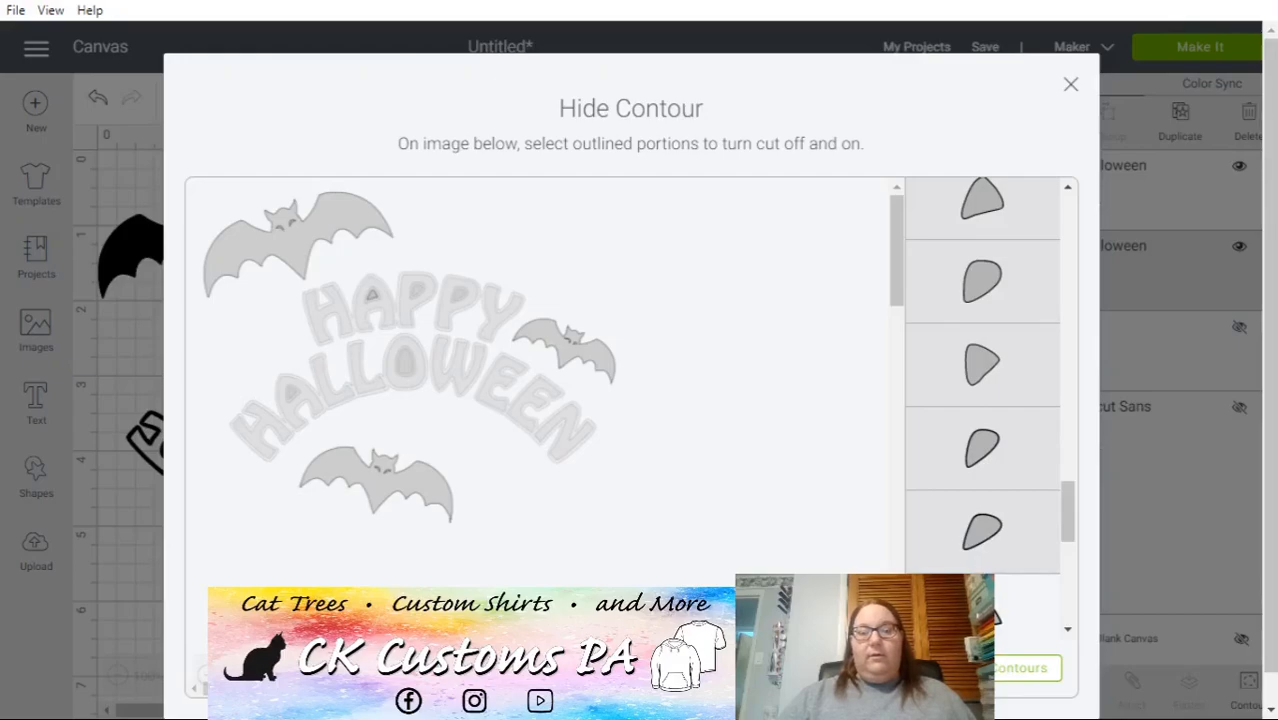
scroll(985, 515, down, 3)
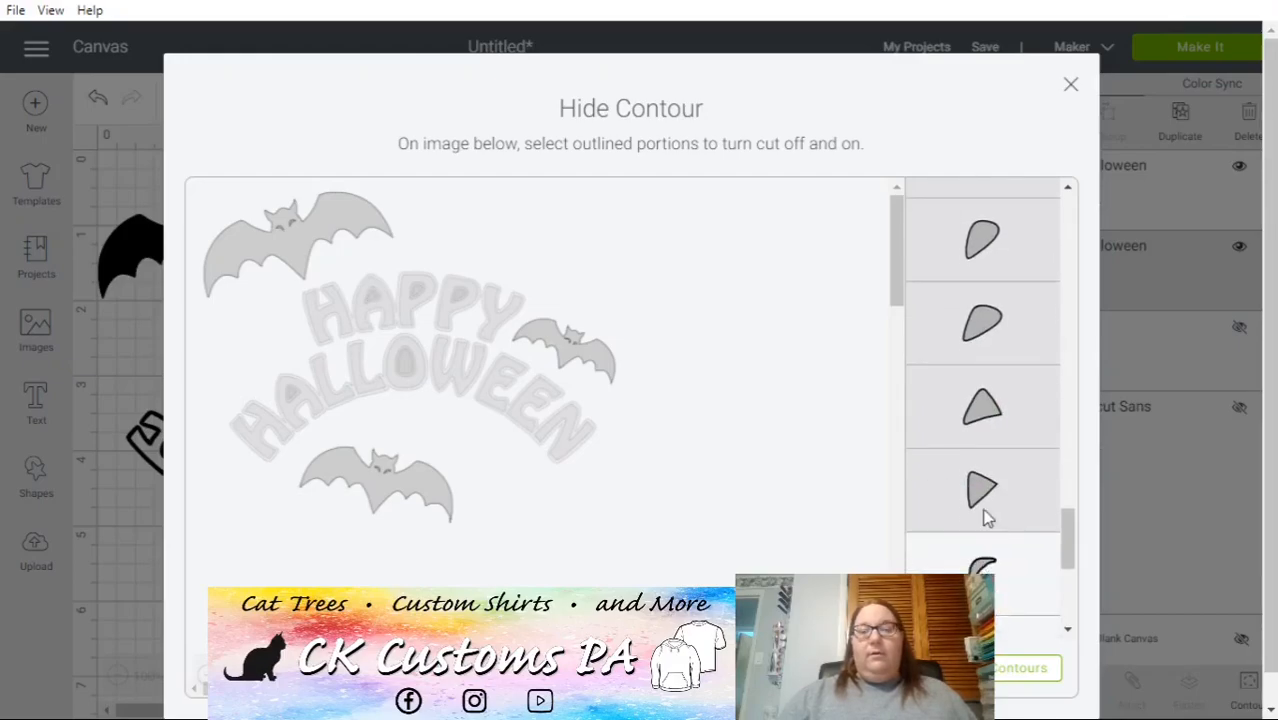
click(984, 566)
scroll(986, 556, down, 5)
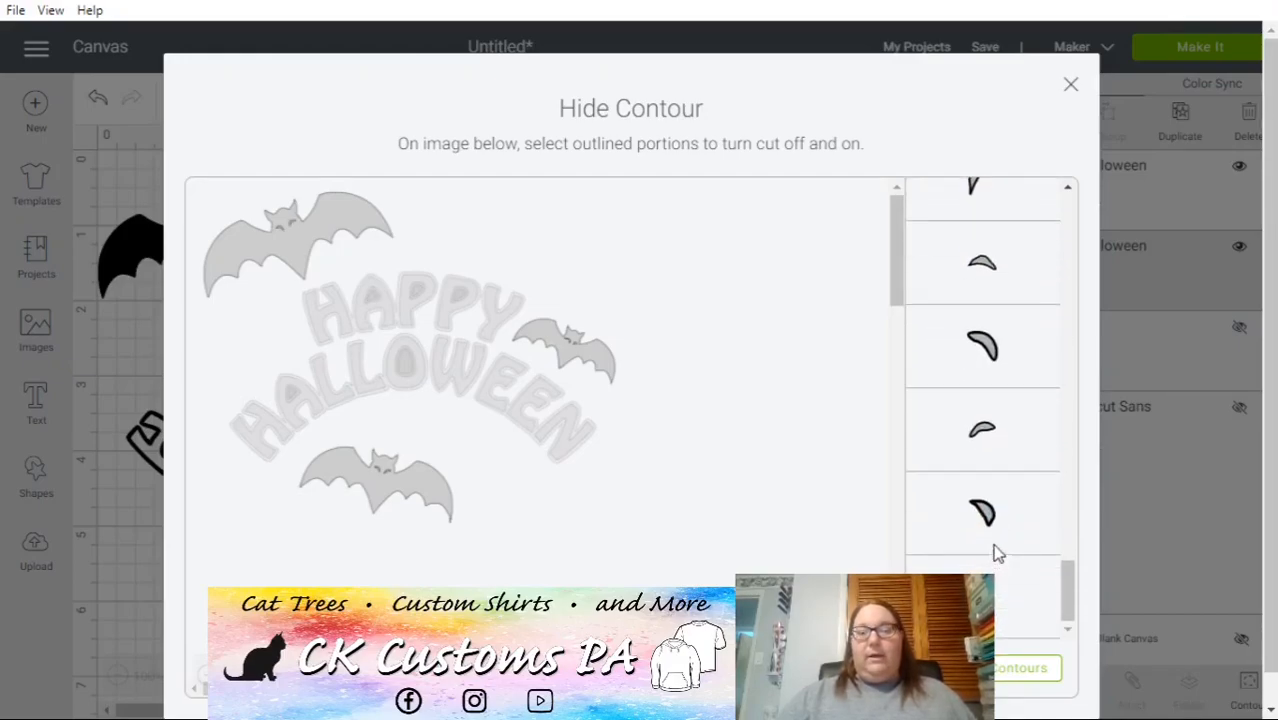
click(982, 268)
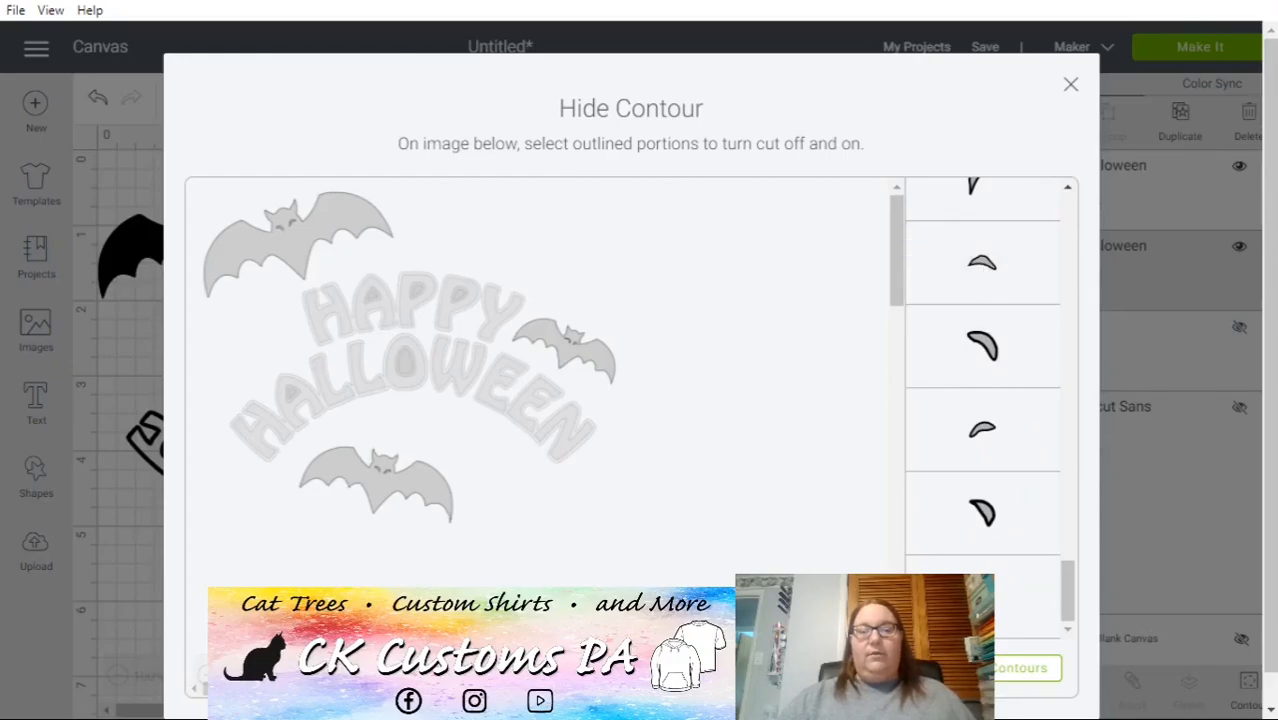
click(1070, 87)
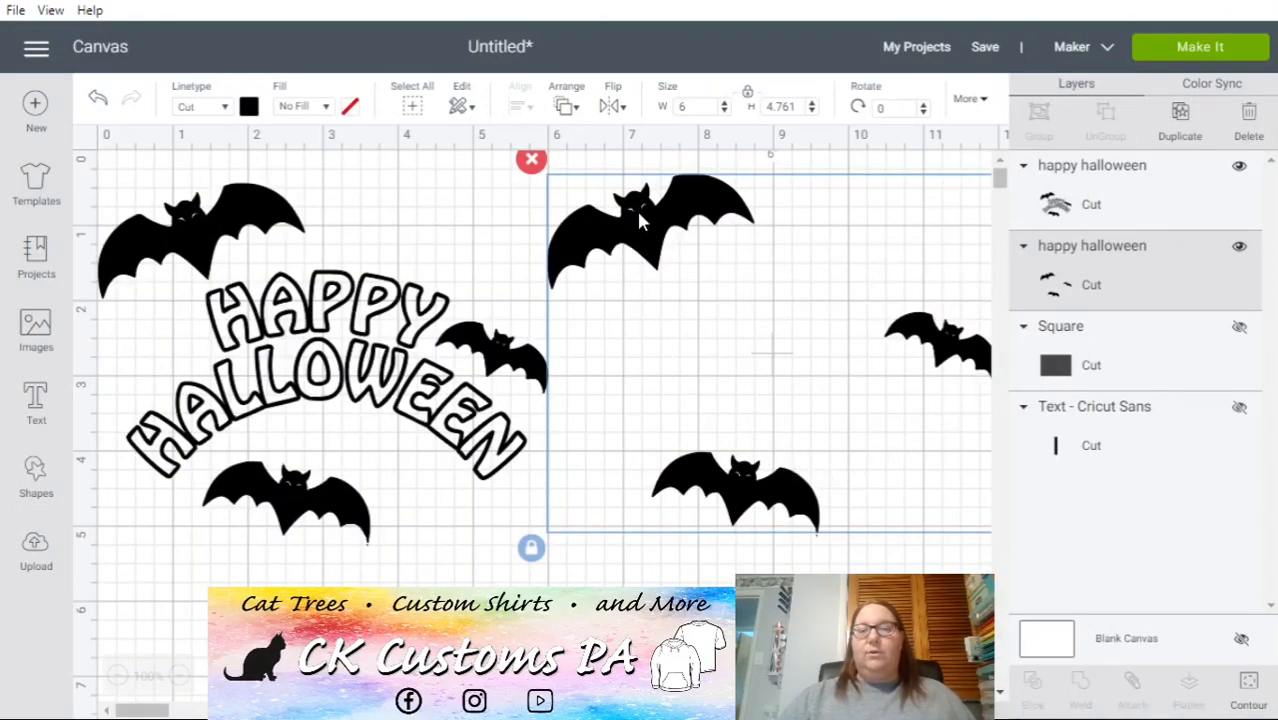
- Open Contour for the left Happy Halloween copy and hide its three bat contours
click(322, 330)
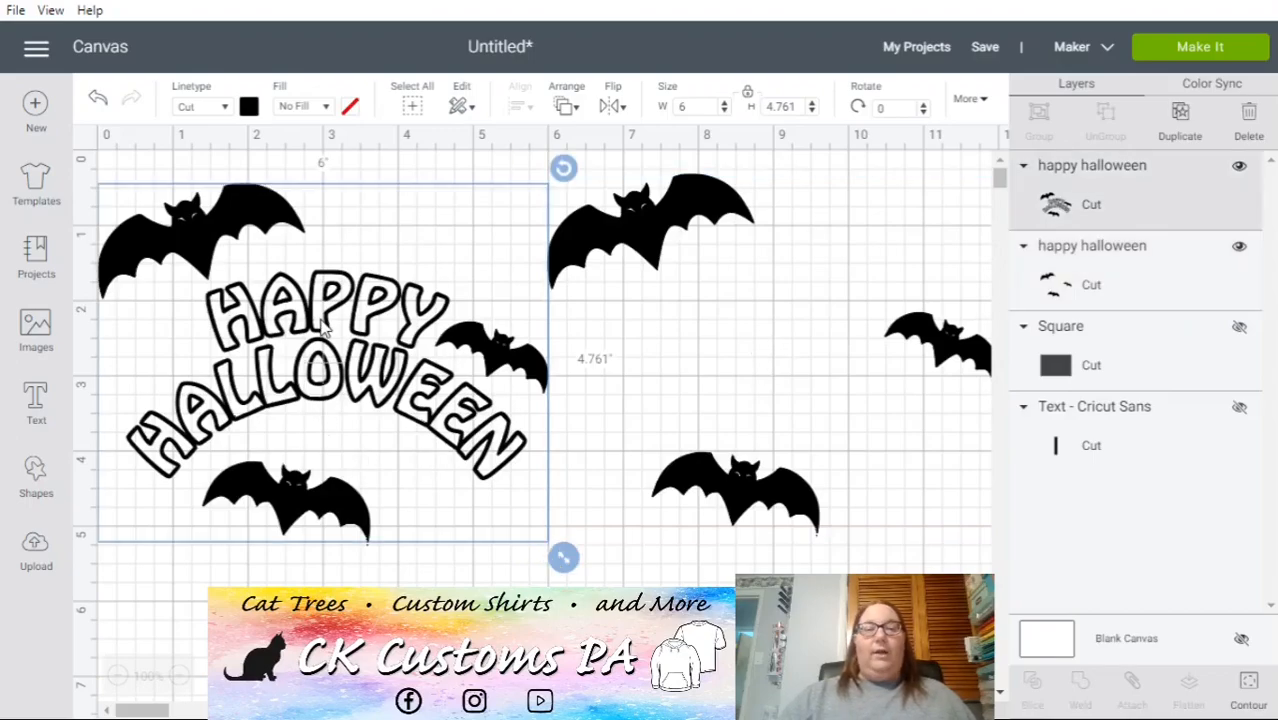
click(1249, 688)
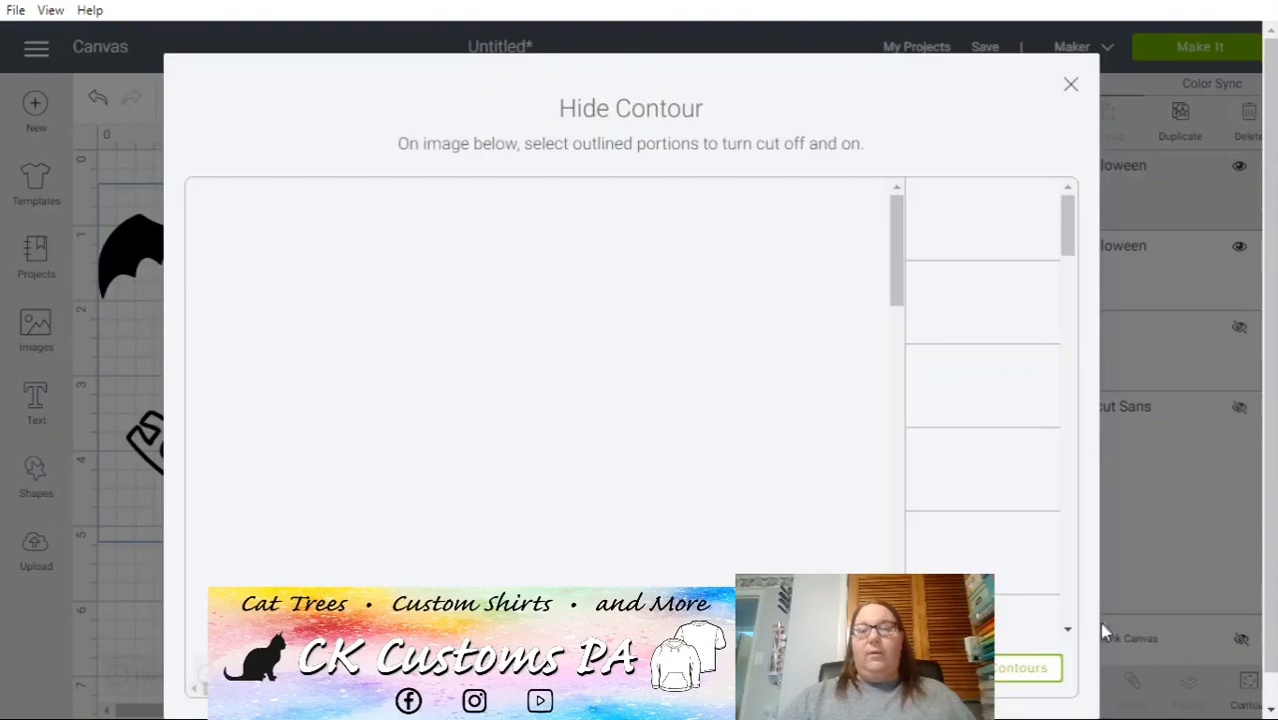
click(996, 315)
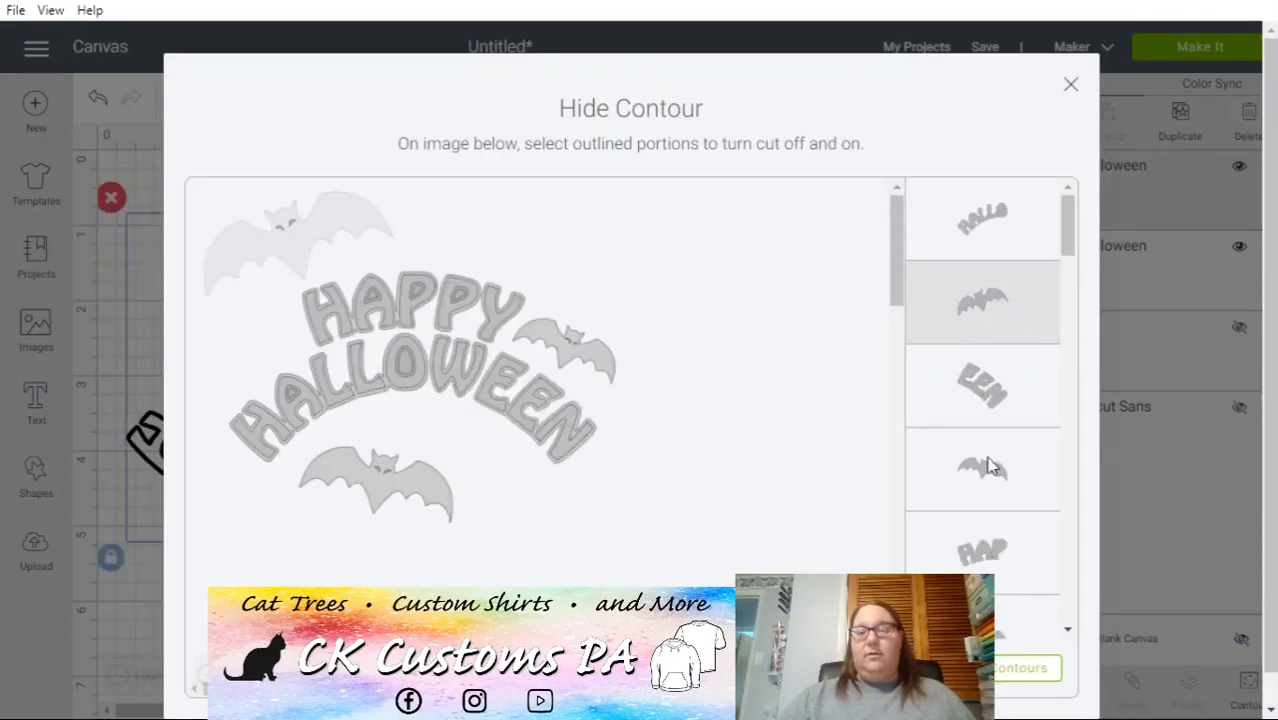
click(990, 488)
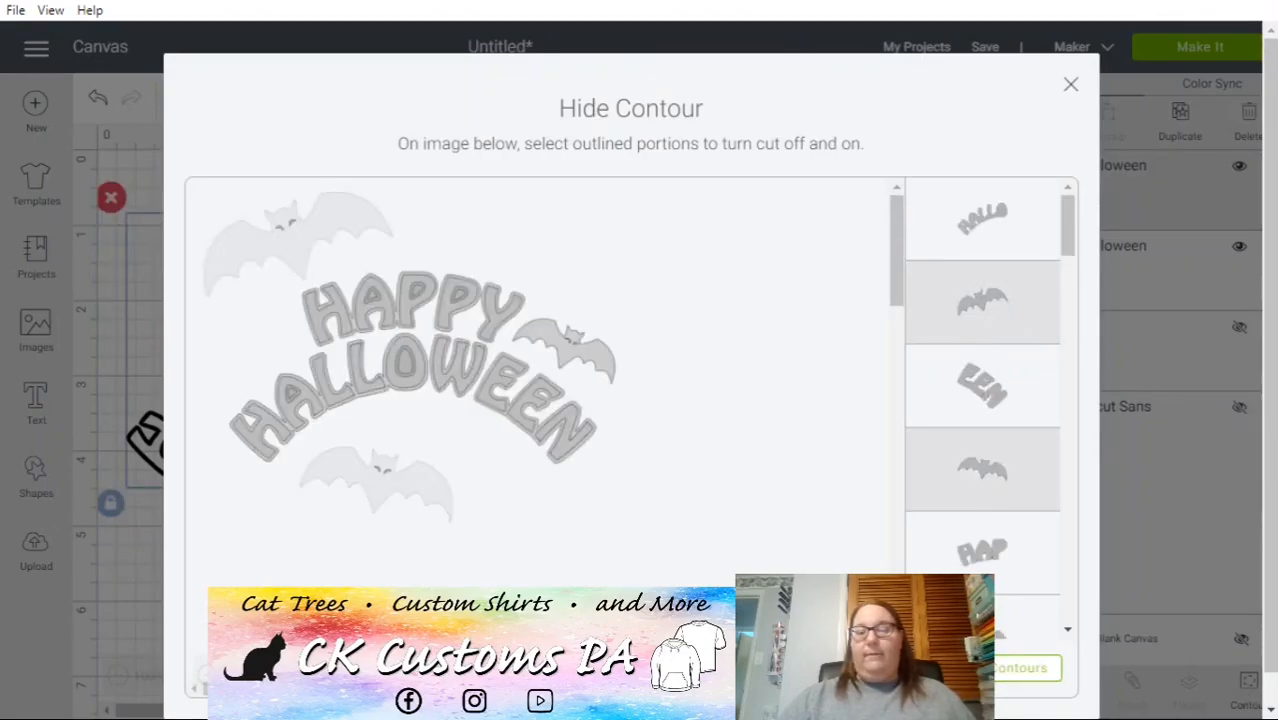
click(984, 617)
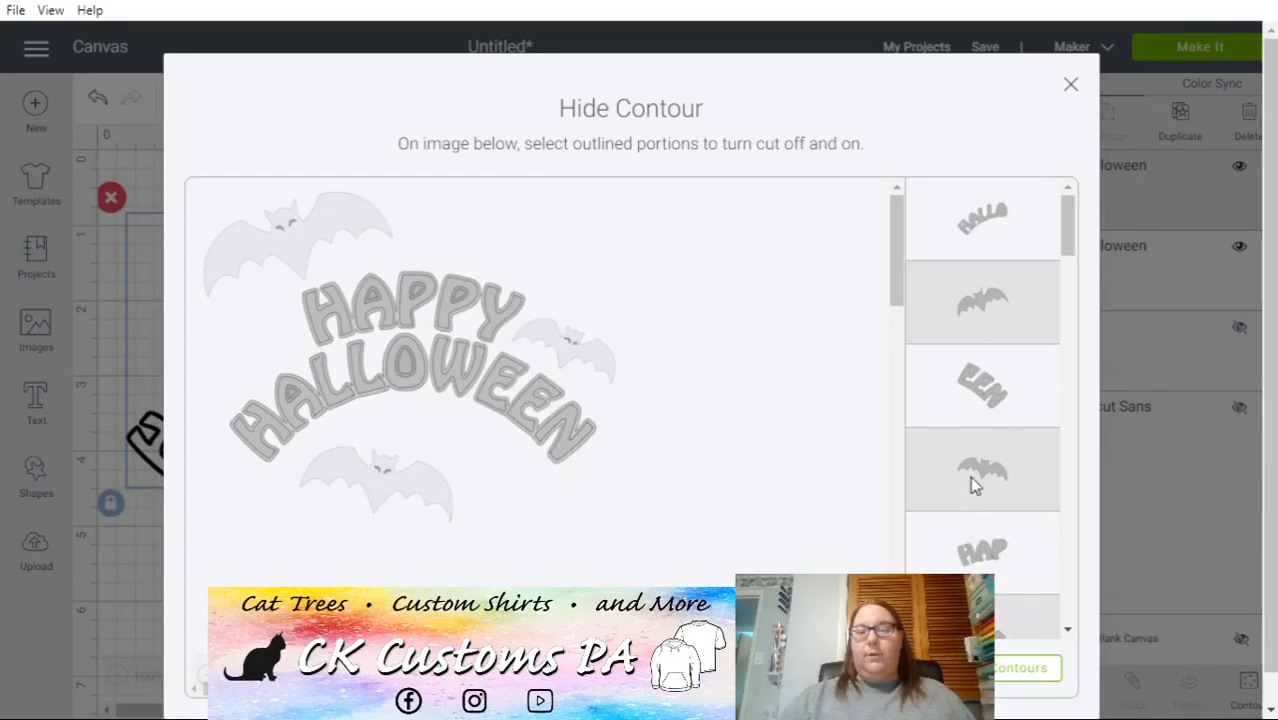
- Hide the small bat eye contours in the left copy, keeping only its lettering, and close the contour window
scroll(969, 475, down, 15)
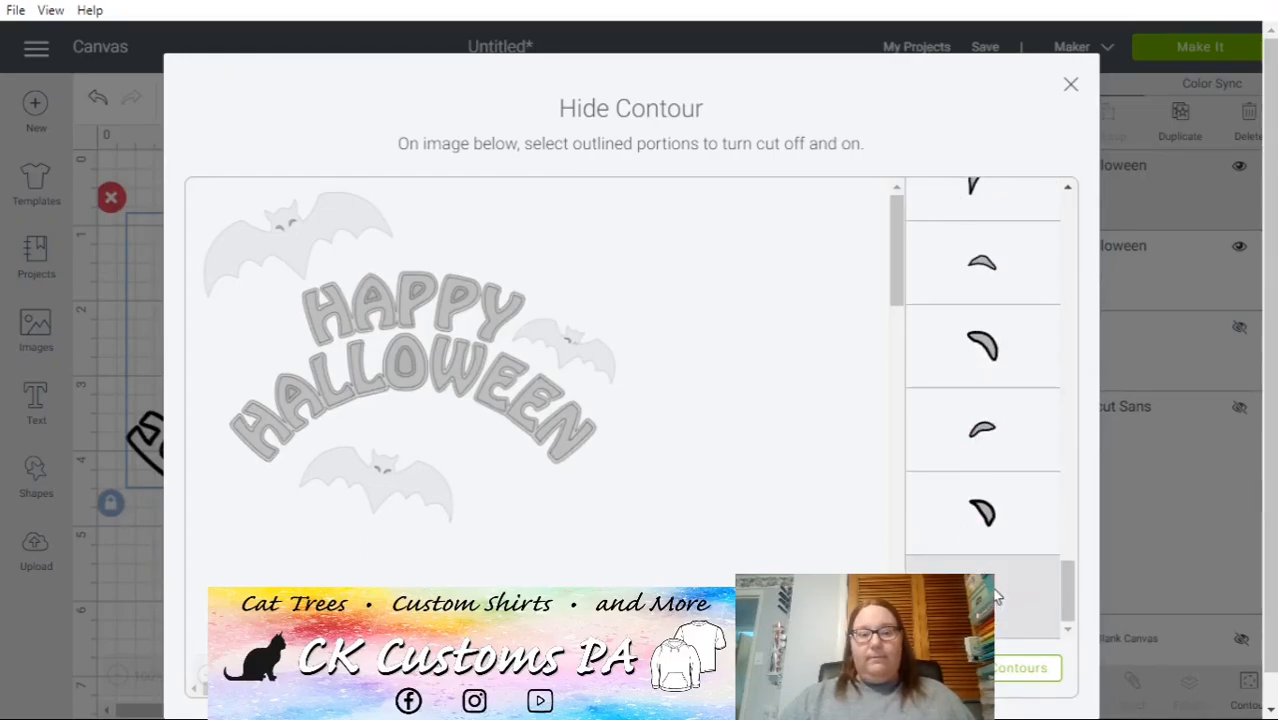
click(986, 520)
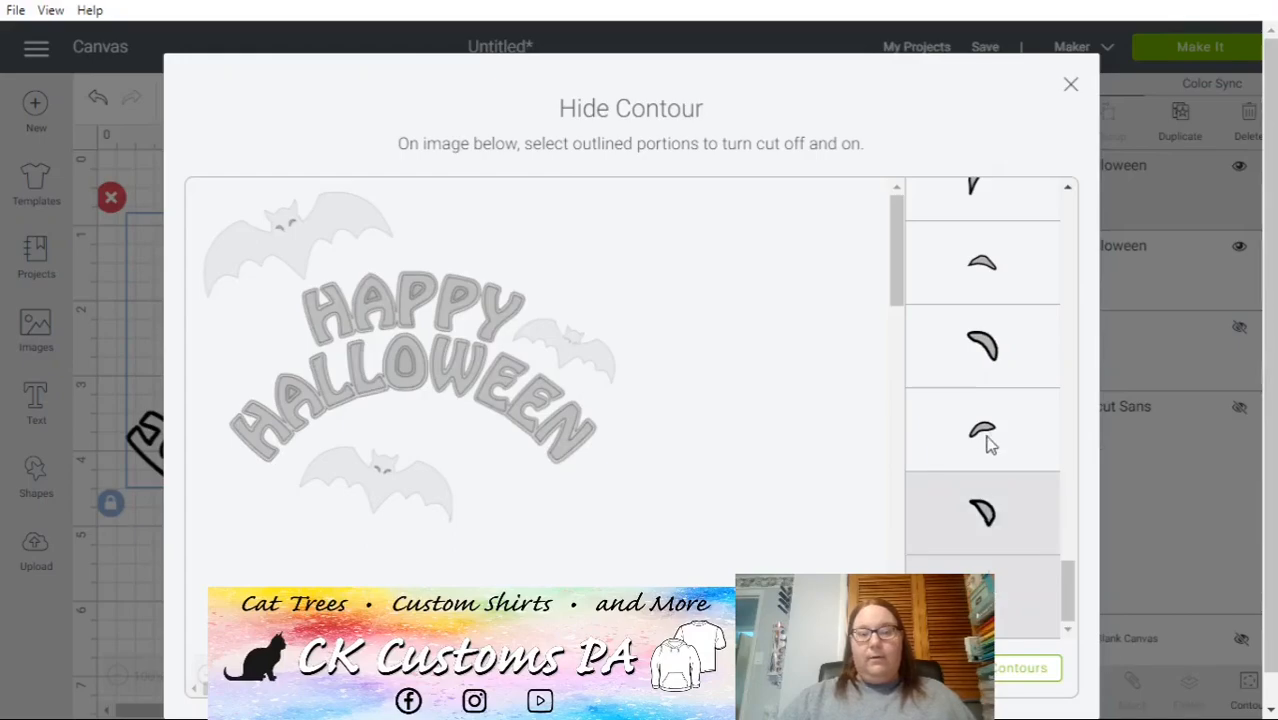
click(1000, 358)
click(1001, 272)
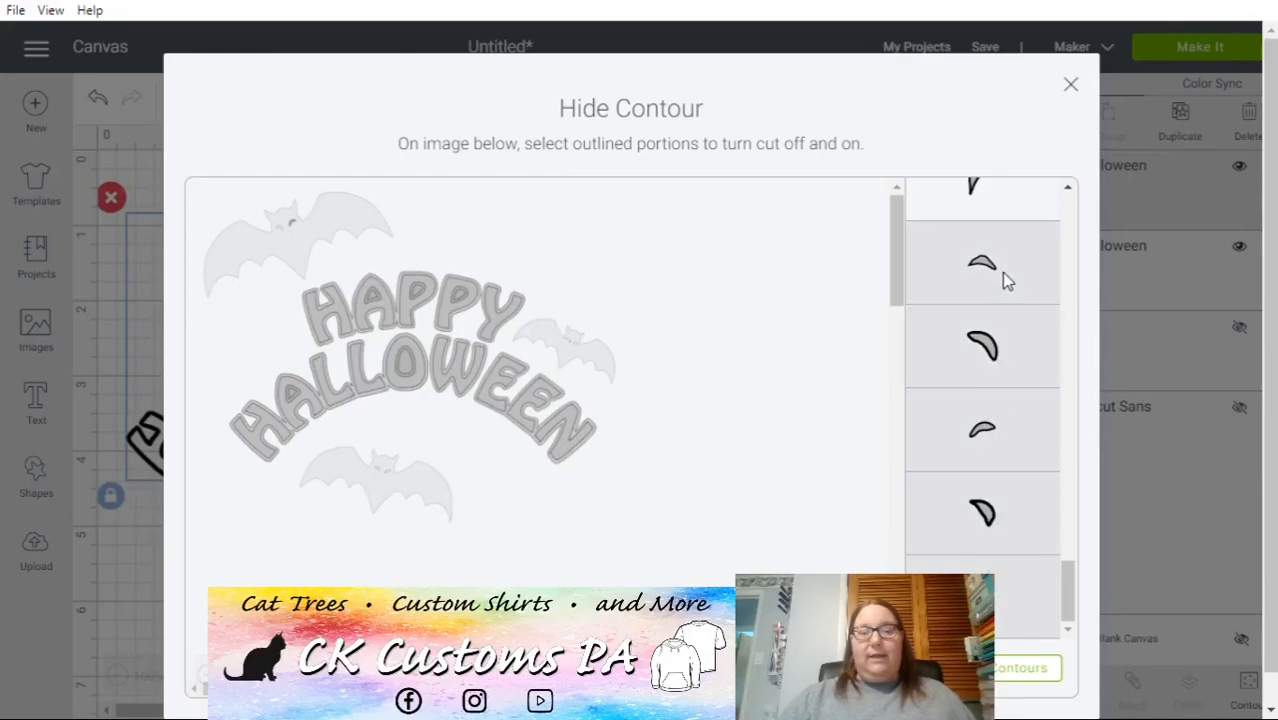
click(1001, 201)
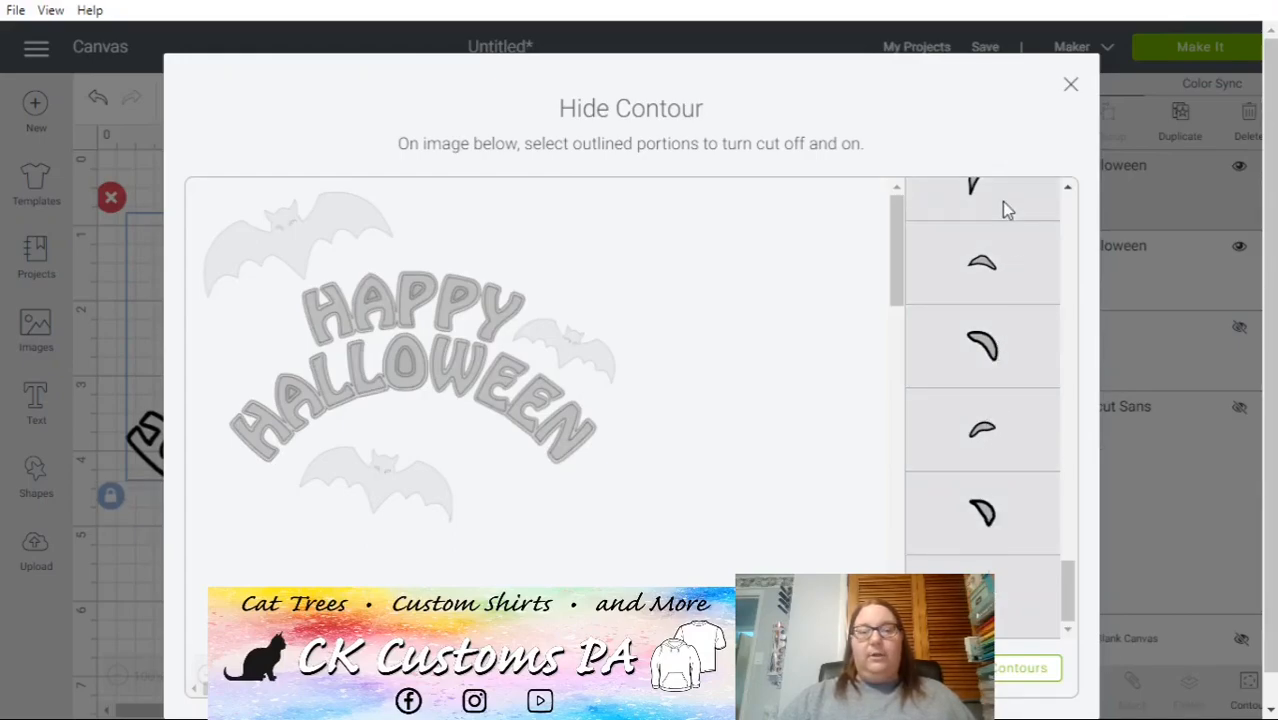
click(1071, 85)
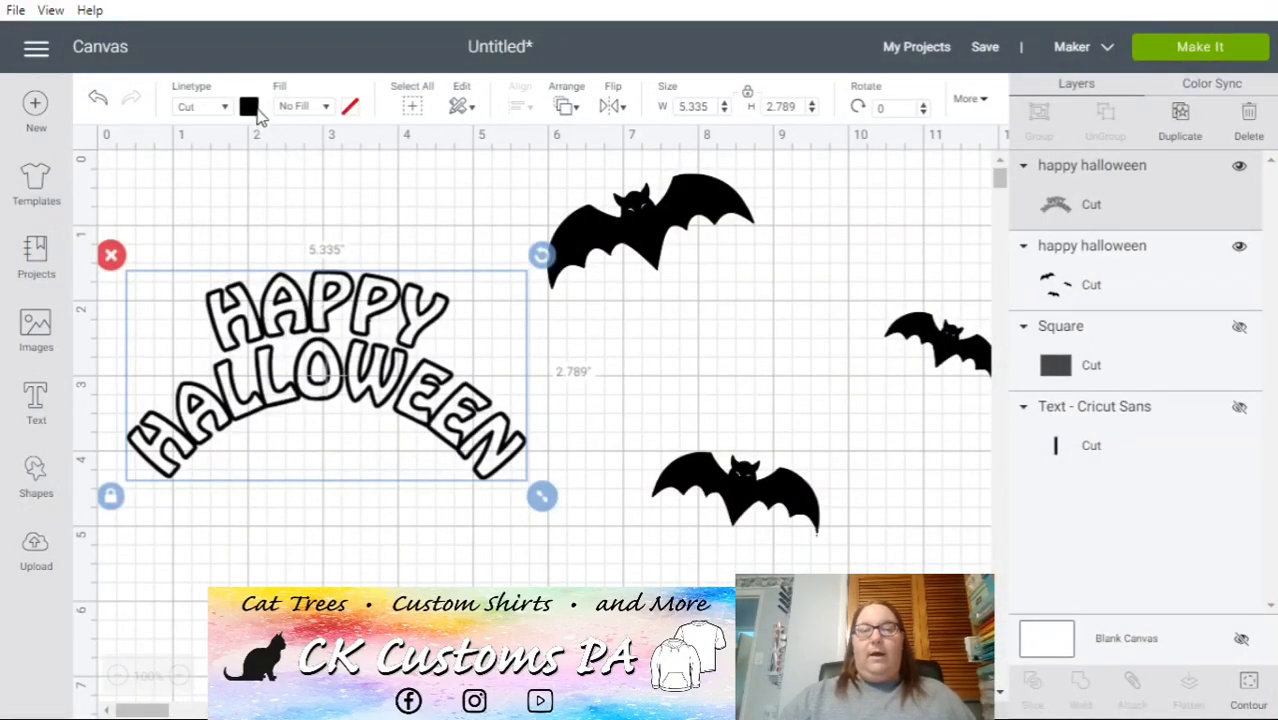
- Set the Happy Halloween lettering's material color to orange and move it between the bats of the right copy
click(254, 110)
click(427, 247)
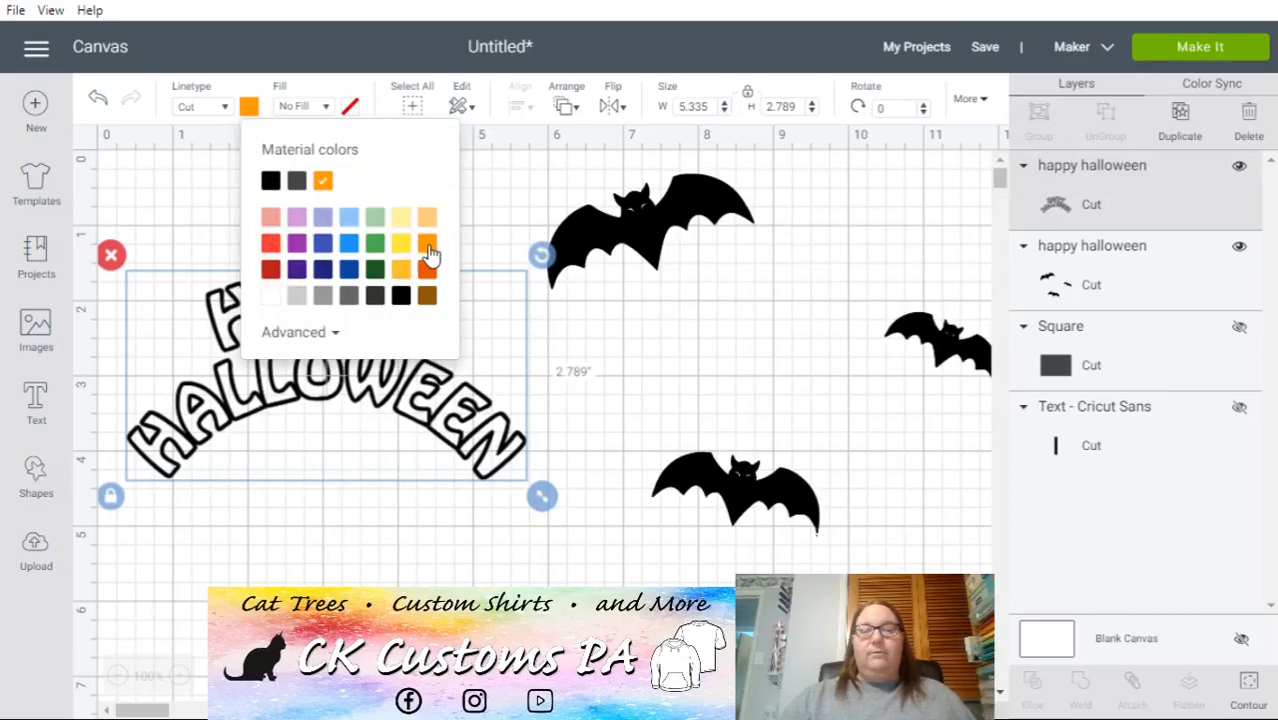
drag(366, 378, 806, 380)
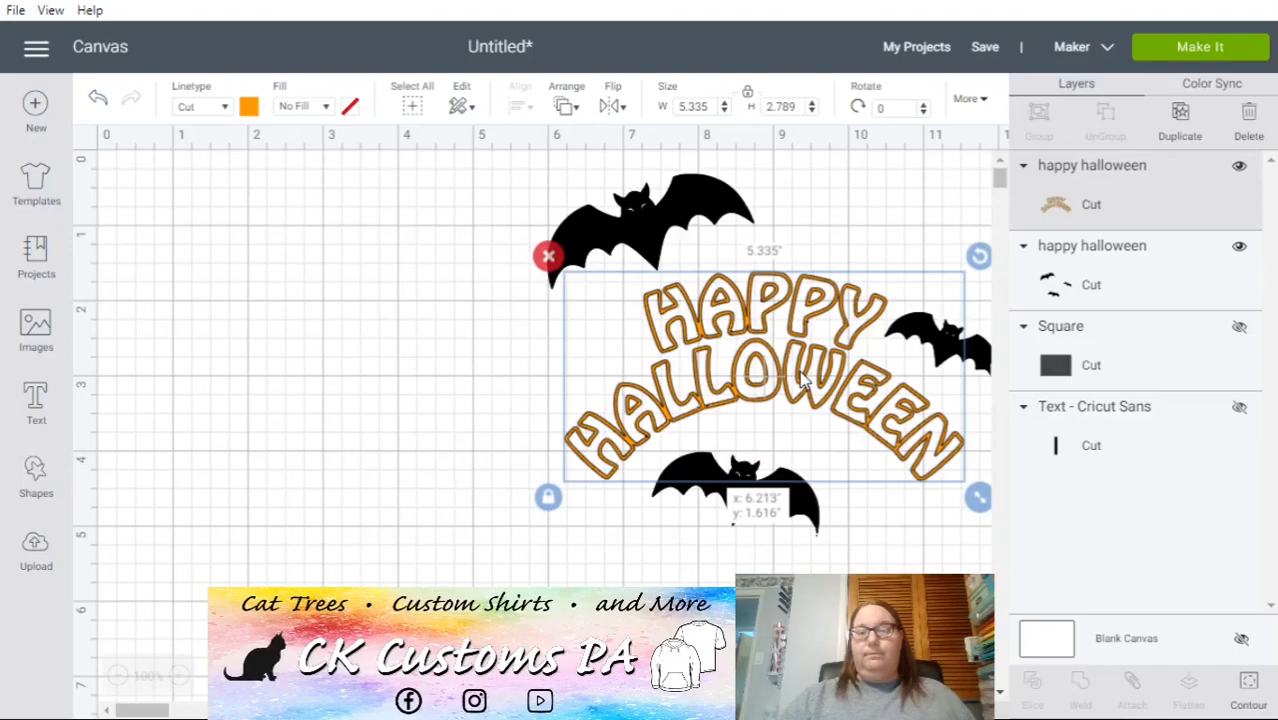
click(316, 405)
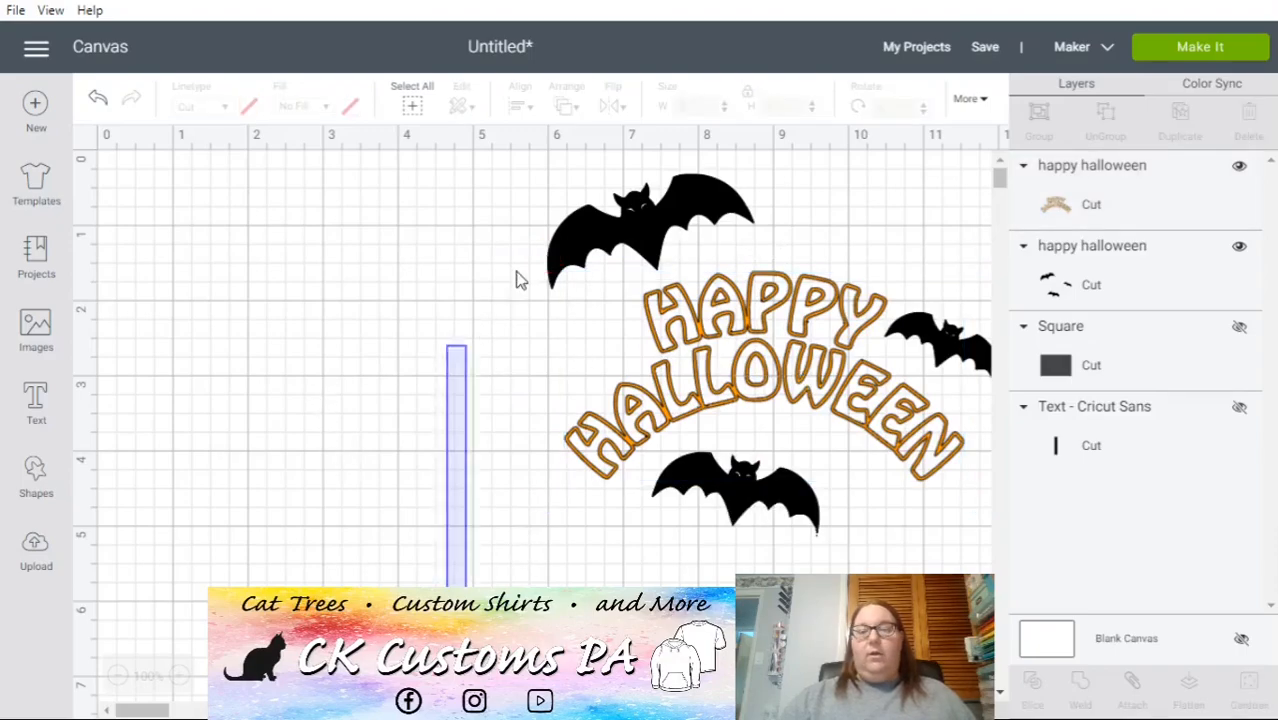
- Group the orange lettering with the bats and move the group left and slightly down on the canvas
drag(504, 287, 688, 148)
click(1040, 122)
drag(802, 320, 527, 372)
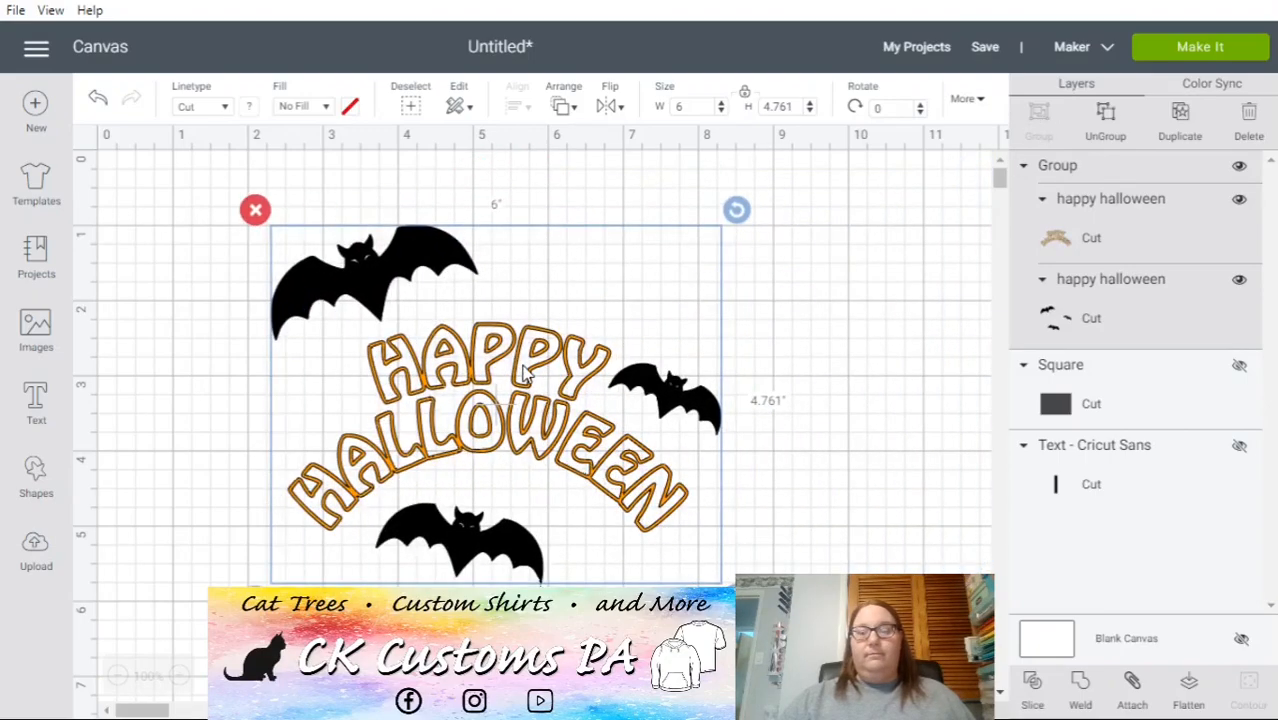
- Ungroup the lettering and bats, and select only the orange lettering
click(1108, 118)
click(462, 393)
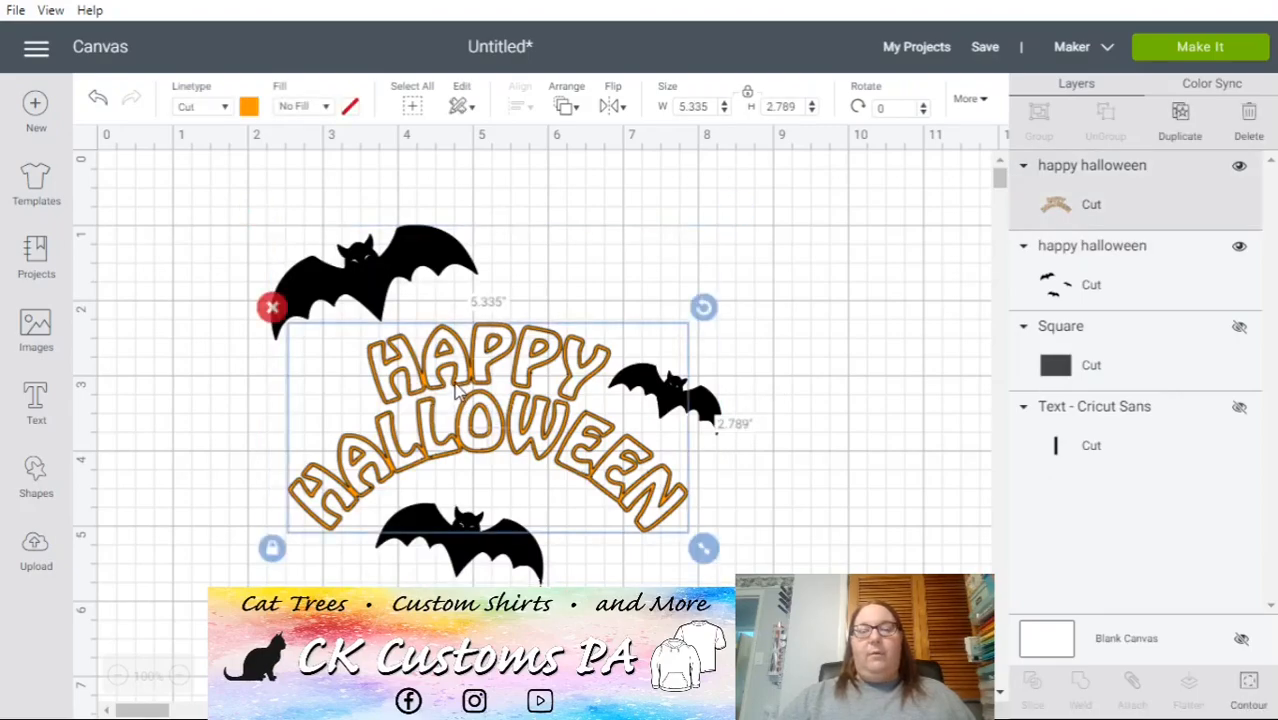
- Hide the inner outline contours of the Happy Halloween lettering, including those inside the A of HAPPY, and close the contour window
click(1249, 690)
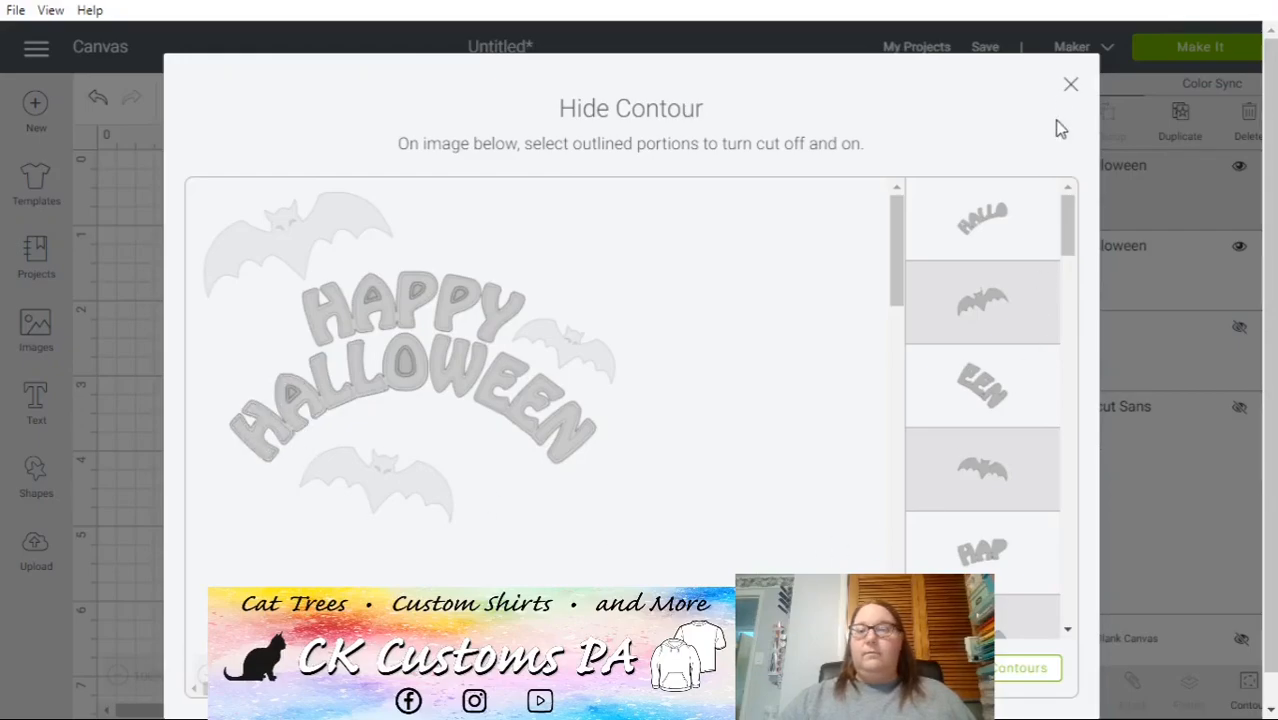
click(1070, 86)
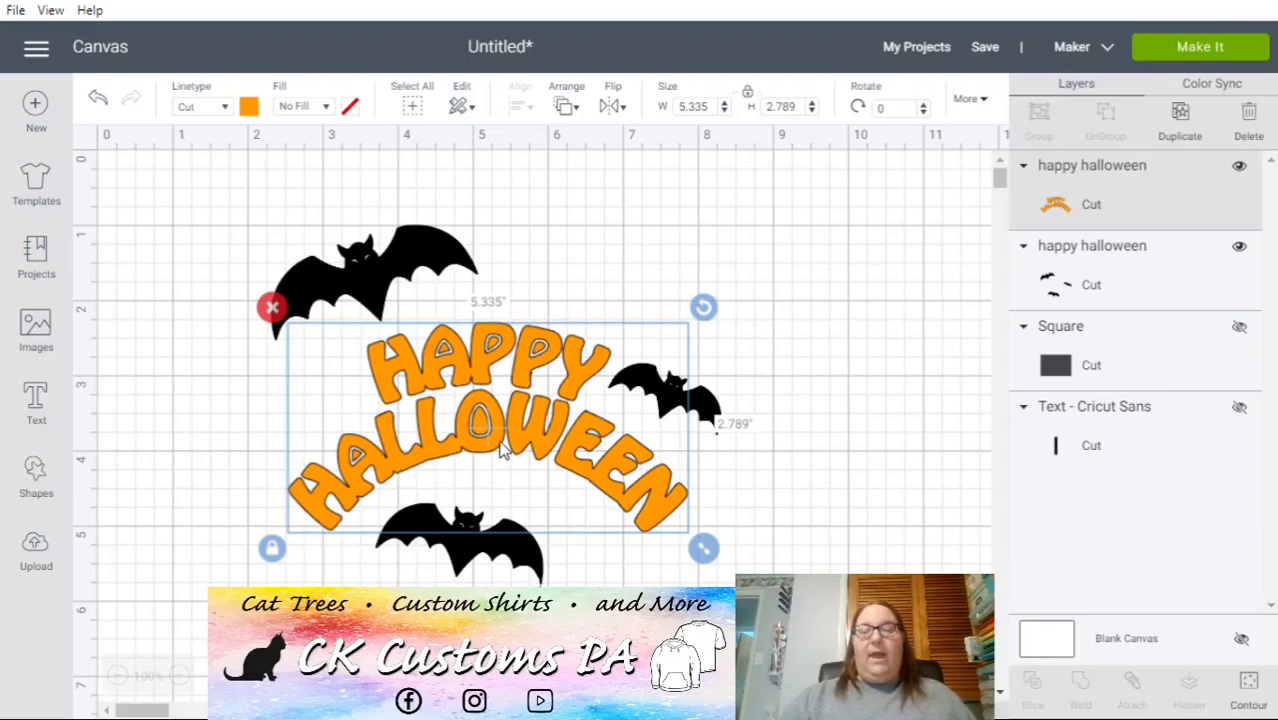
click(1249, 684)
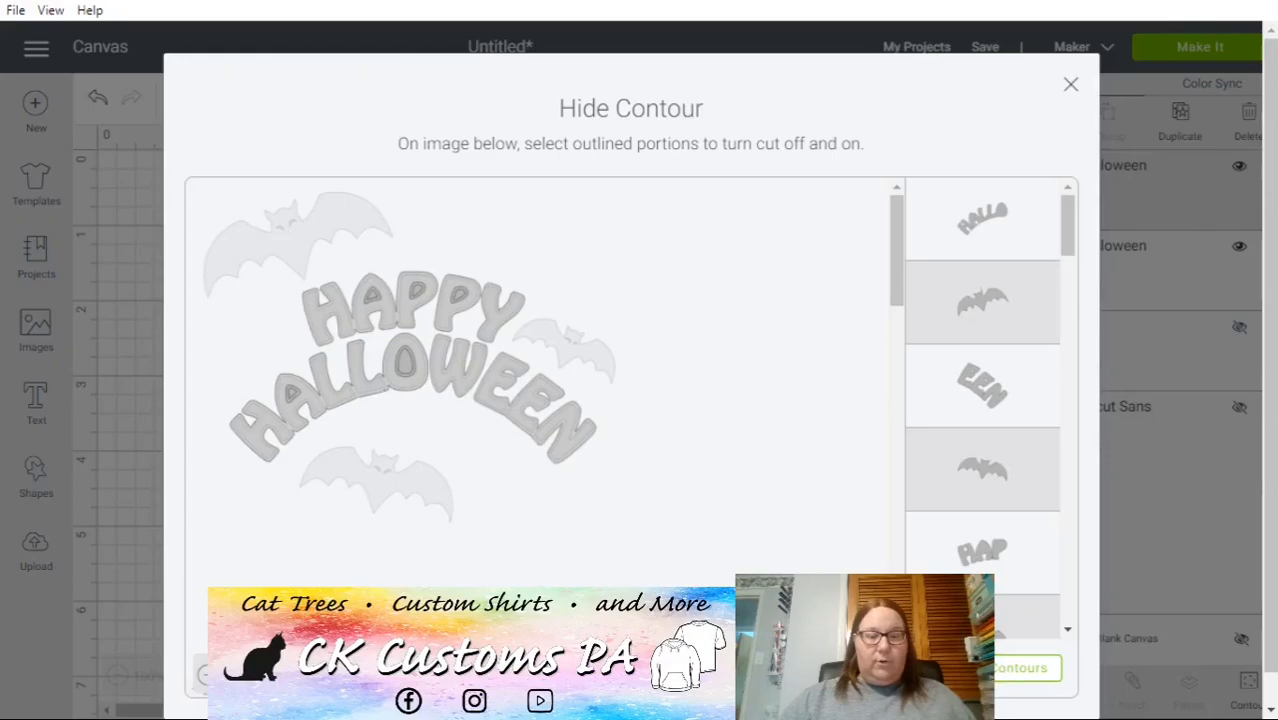
click(267, 675)
click(267, 675)
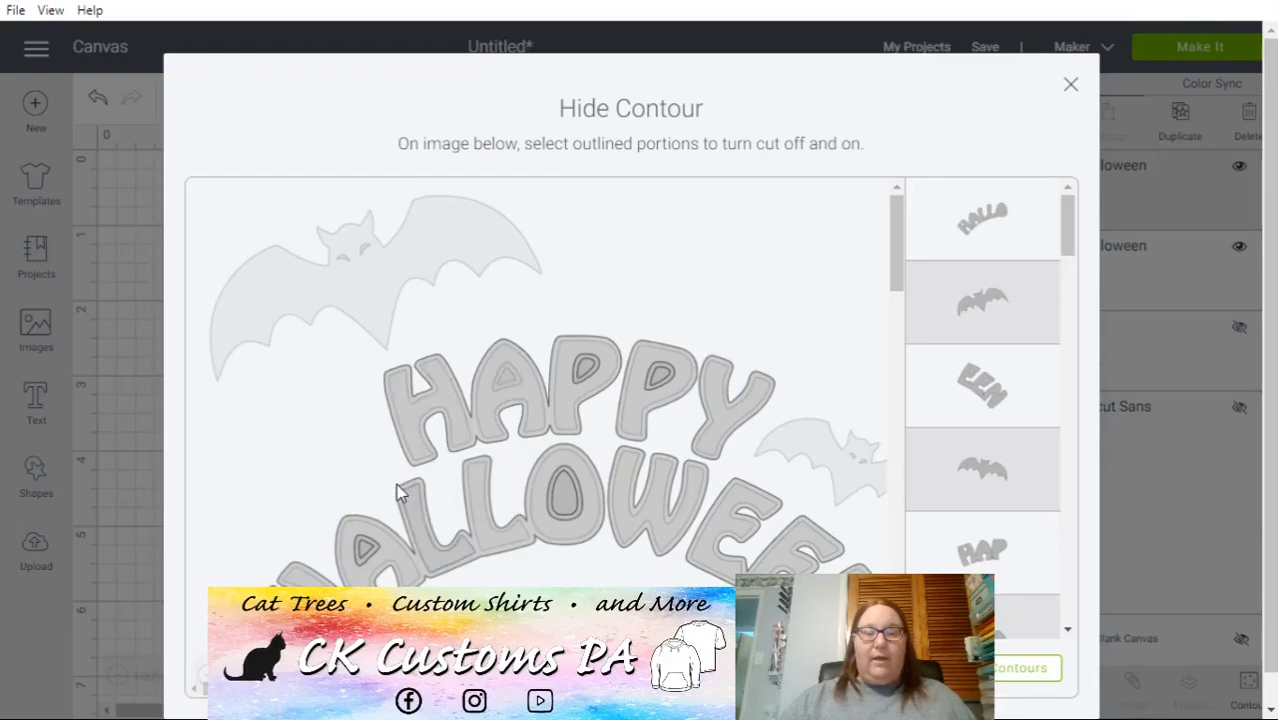
click(137, 341)
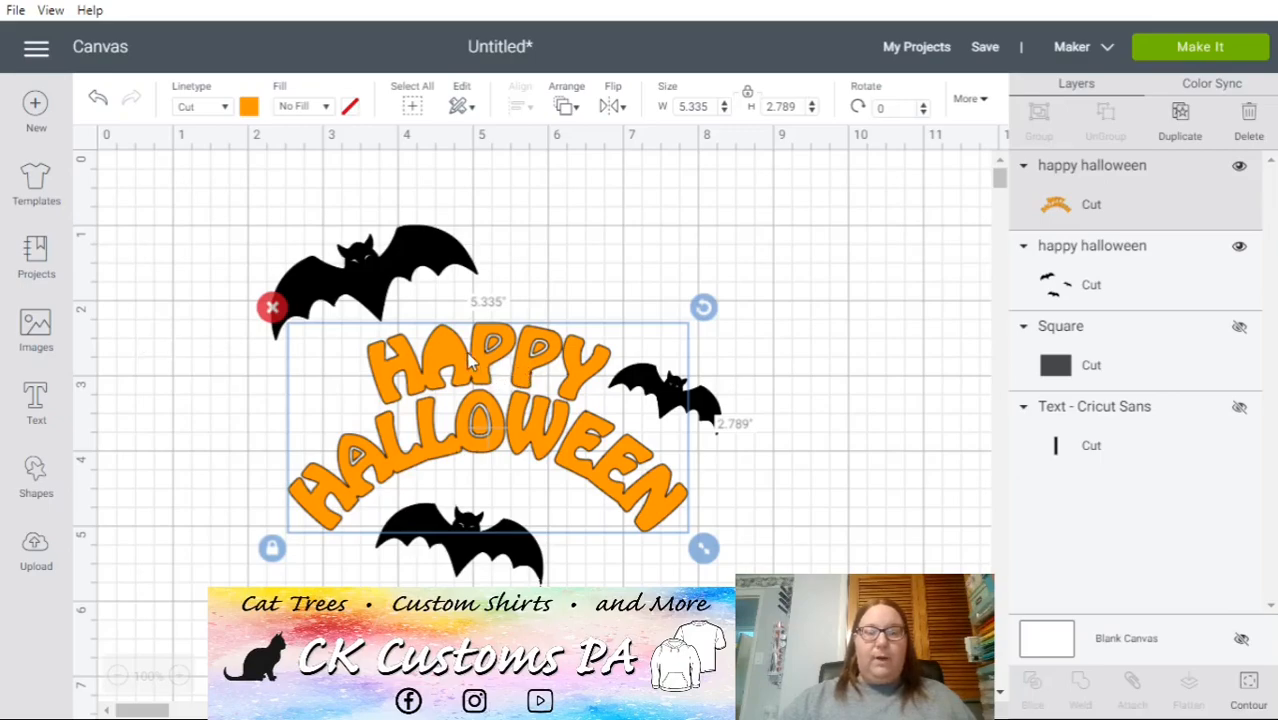
- Correct the A of HAPPY and hide the remaining small contours inside the openings of the other letters using Contour
click(1248, 690)
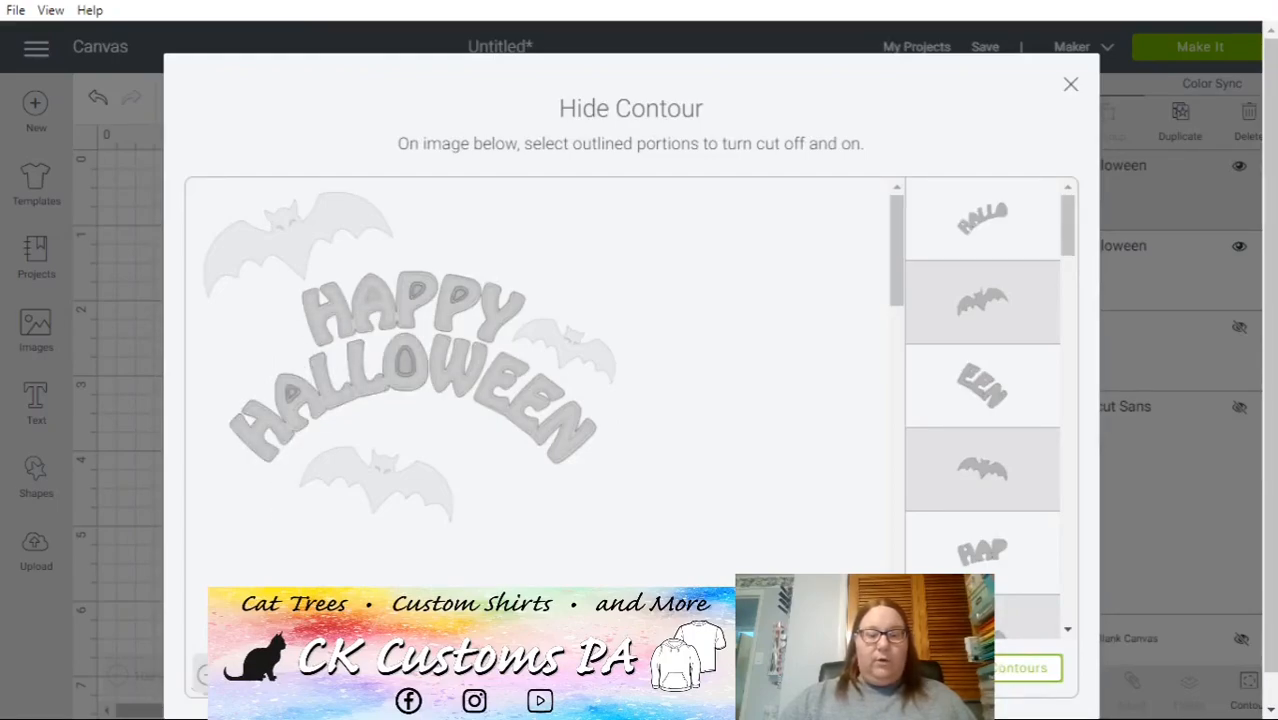
click(274, 675)
click(274, 675)
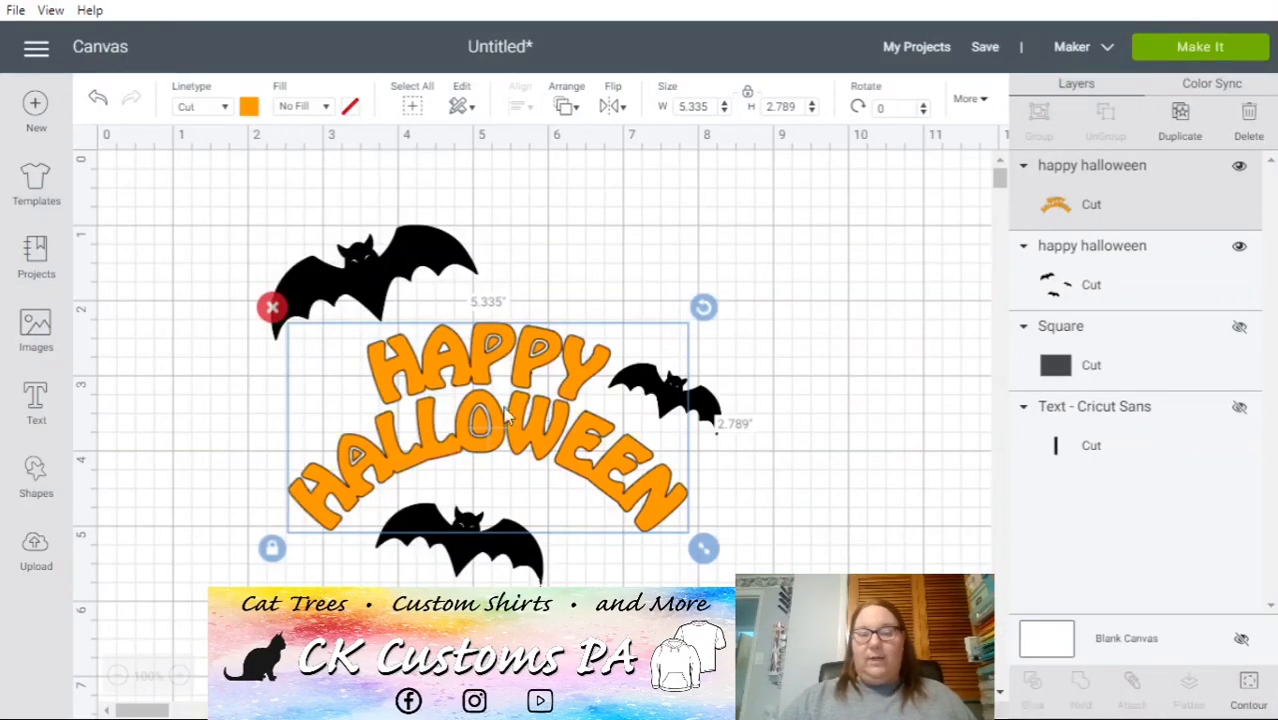
click(1249, 706)
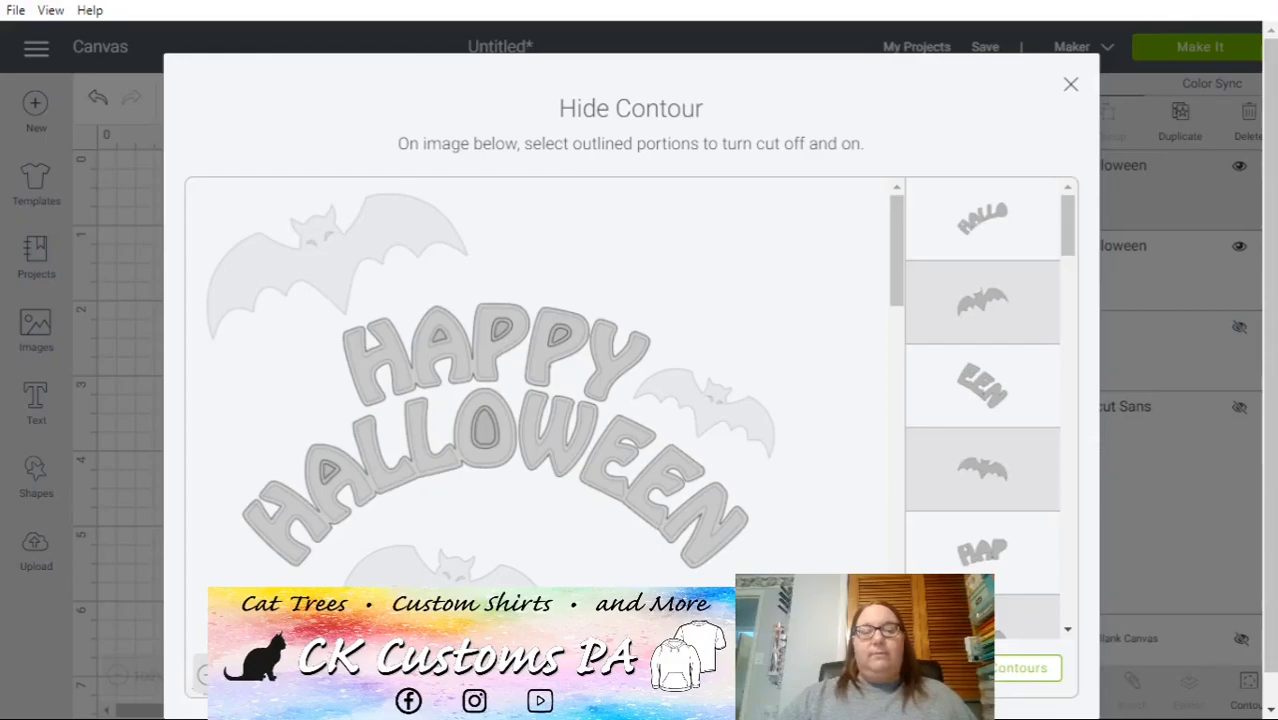
click(274, 675)
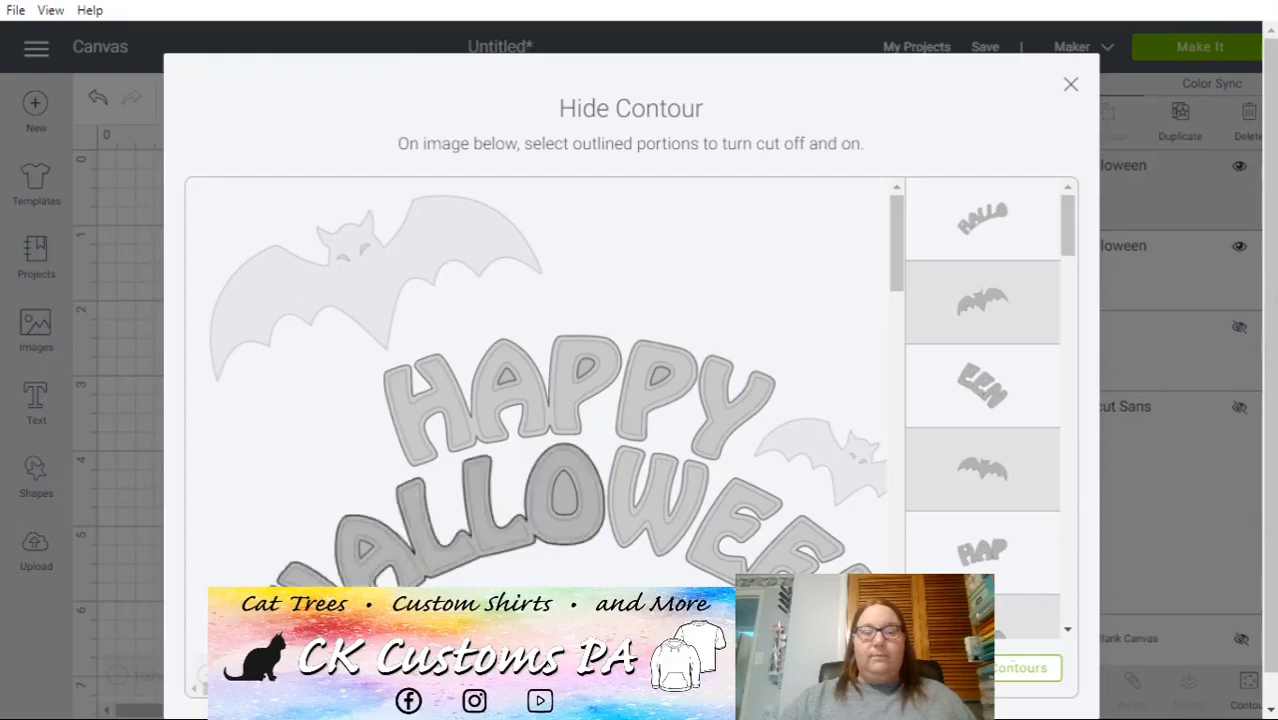
click(1070, 85)
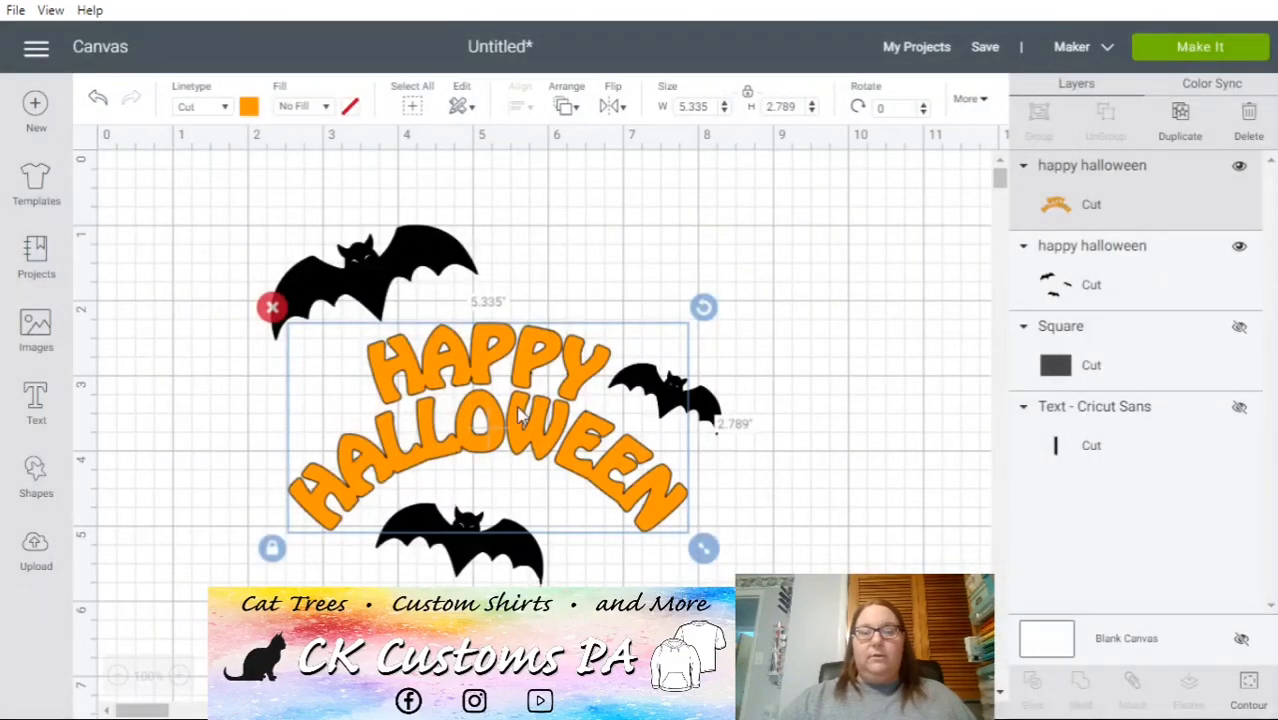
- Move the orange lettering slightly up and left between the bats and deselect it
click(874, 458)
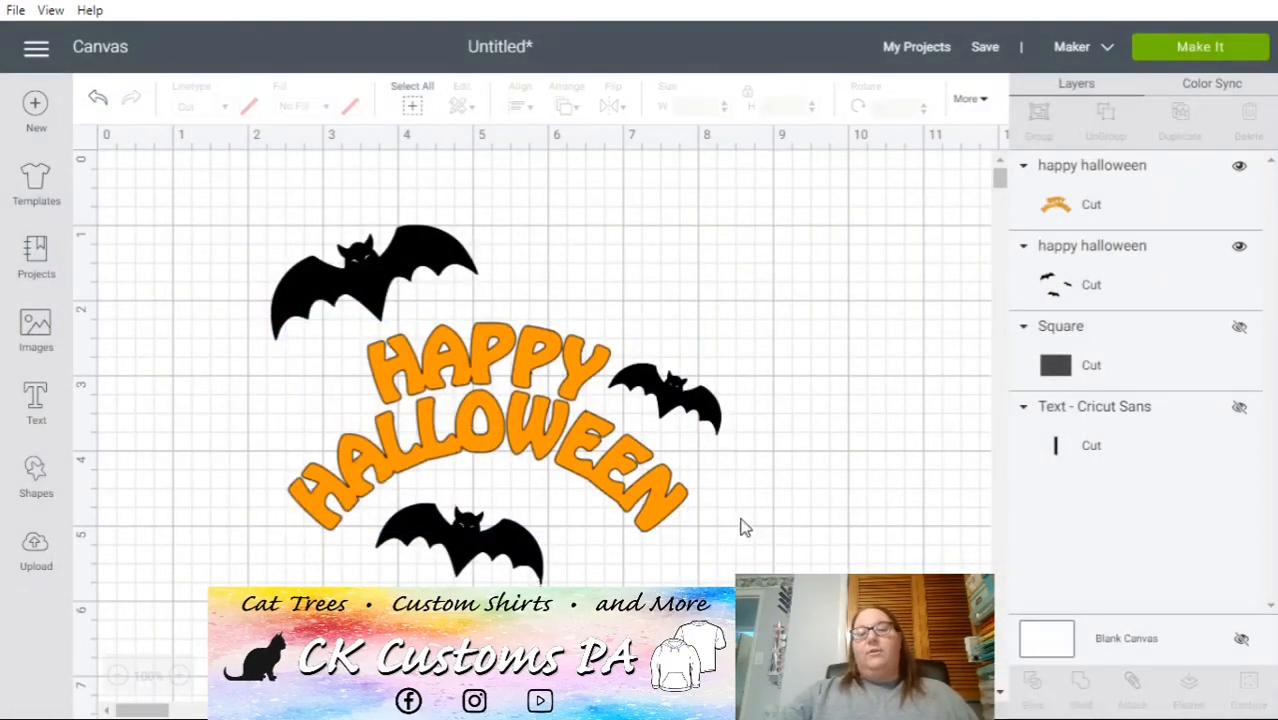
drag(518, 366, 513, 359)
click(877, 446)
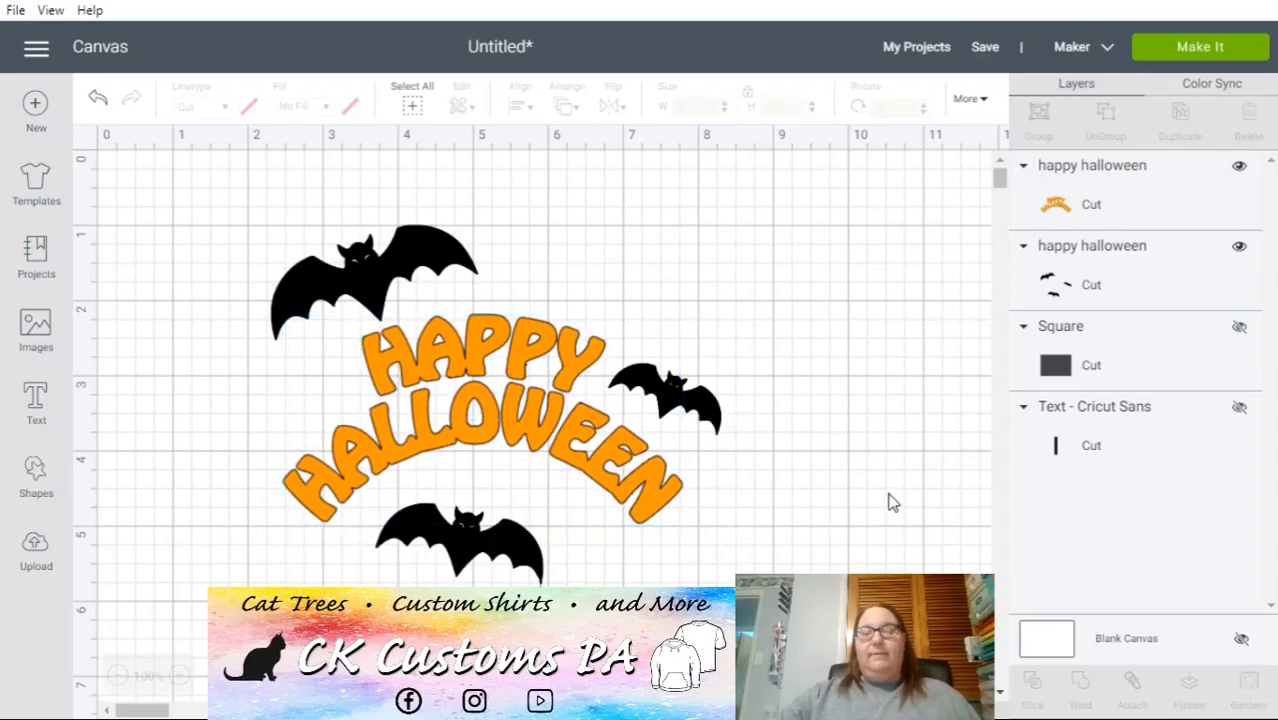
- Preview the cutting mats for the black bats and the orange lettering, and return to the canvas
click(1188, 48)
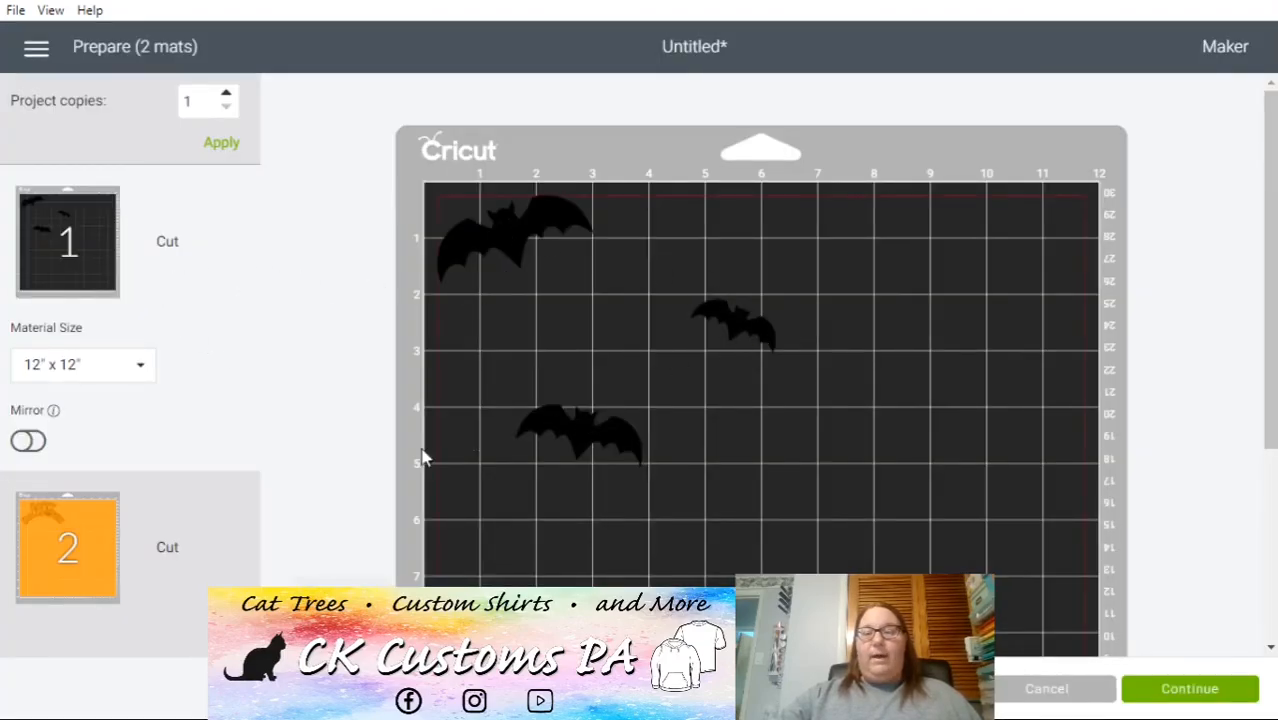
click(165, 544)
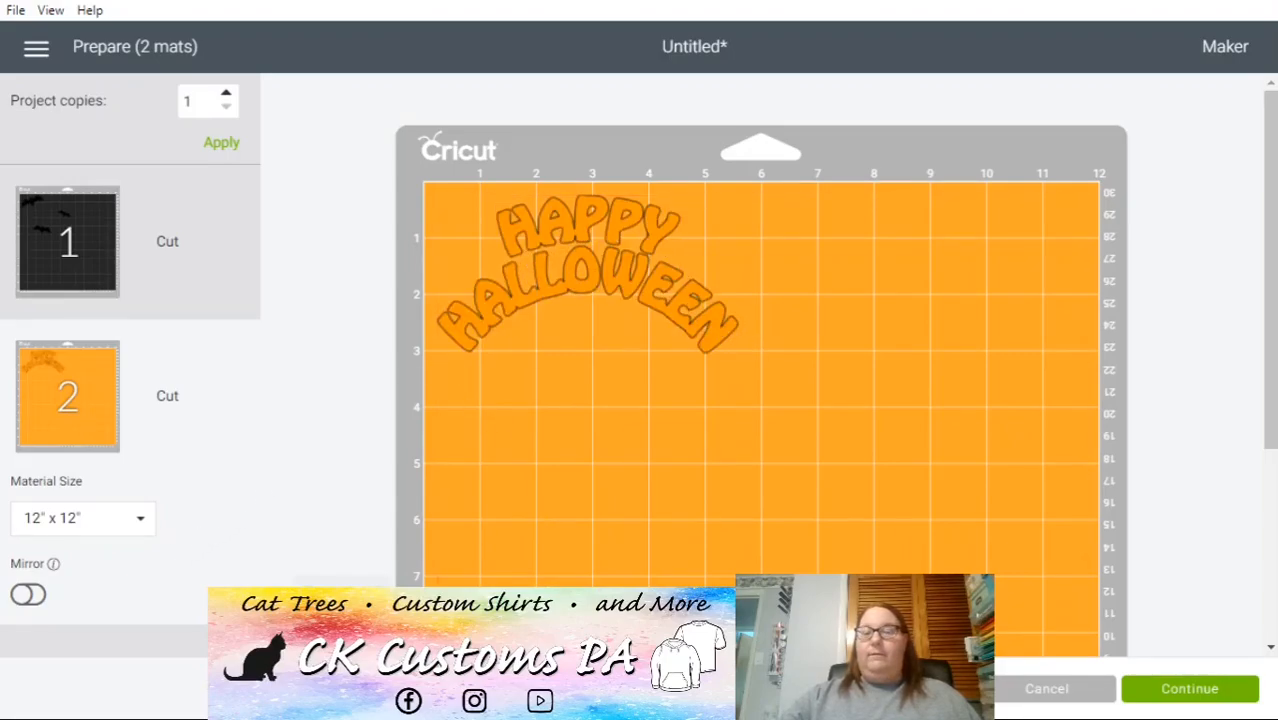
click(1040, 690)
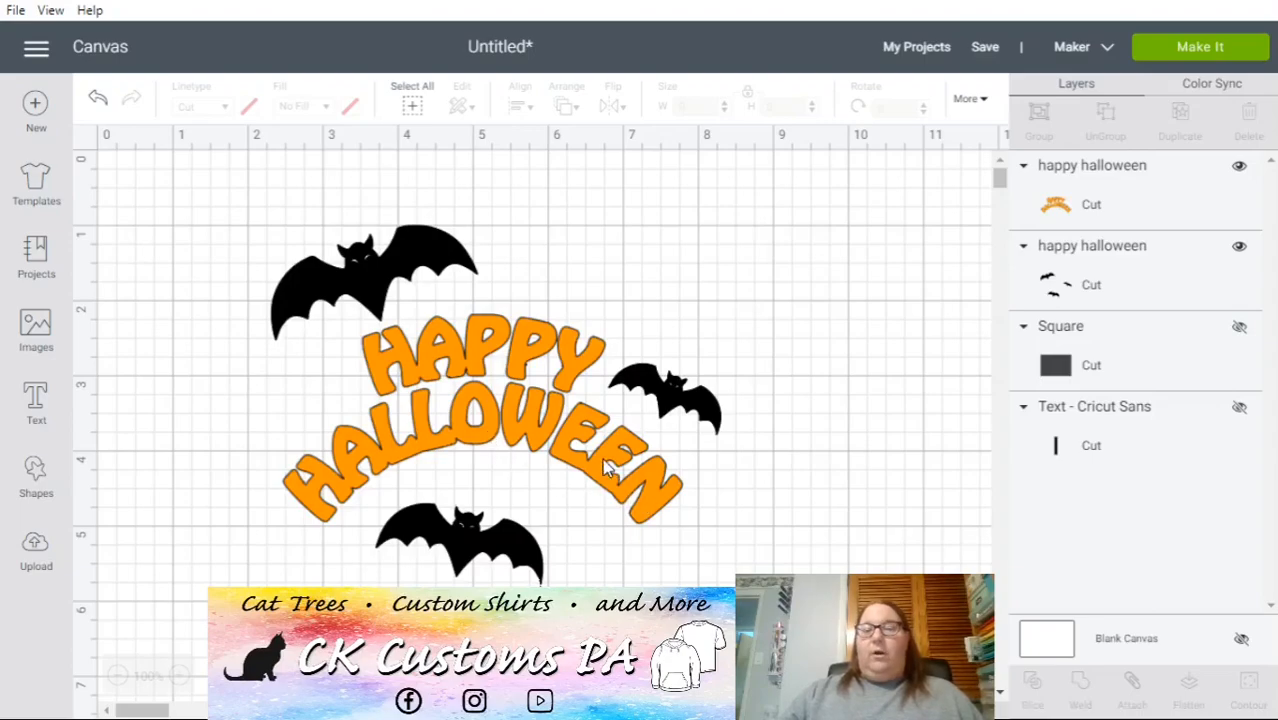
- Fine-tune the position of the orange lettering, shifting it slightly right to fit evenly among the three bats
click(597, 490)
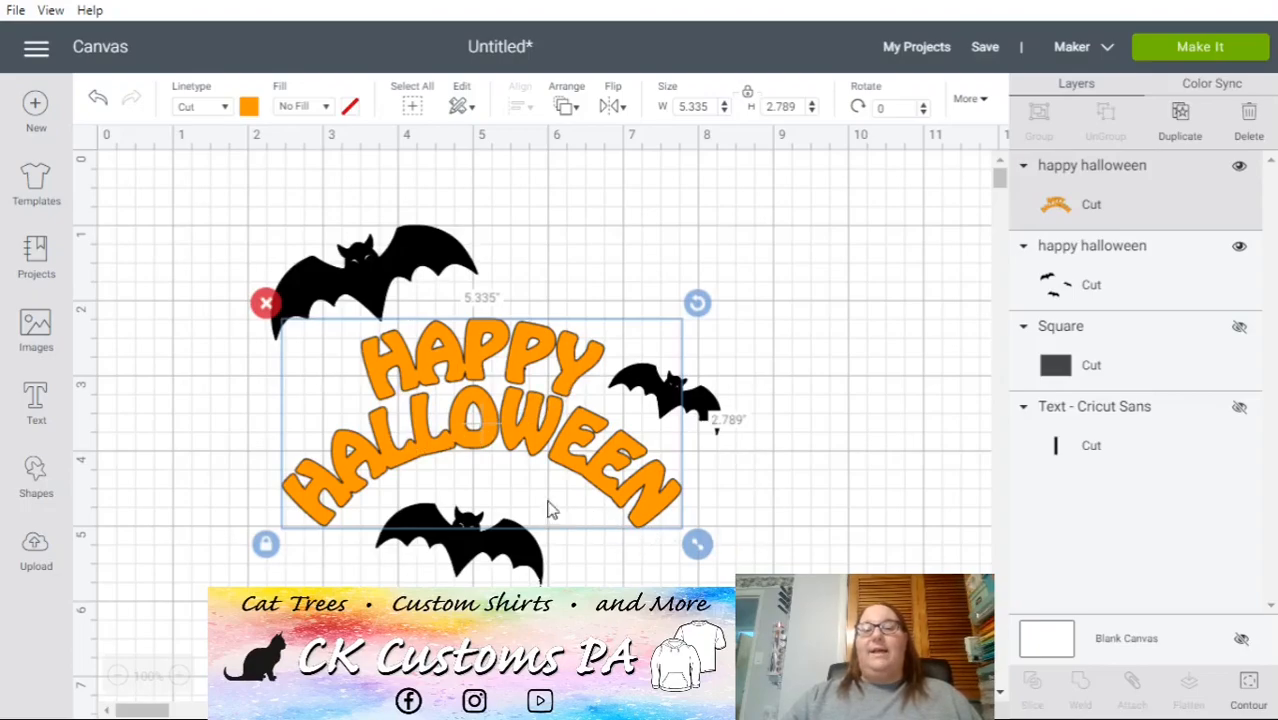
click(314, 579)
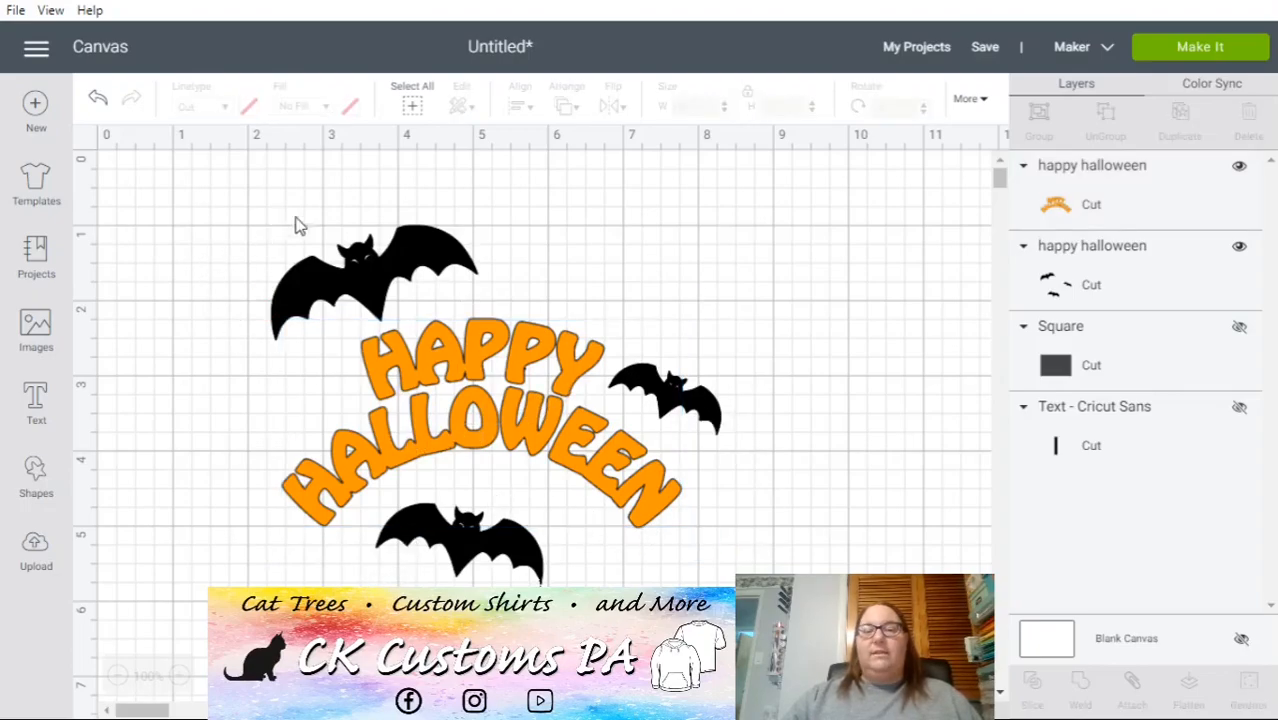
mouse_move(441, 360)
mouse_down()
mouse_move(421, 368)
mouse_move(447, 382)
mouse_move(444, 334)
mouse_move(456, 350)
mouse_up()
click(412, 248)
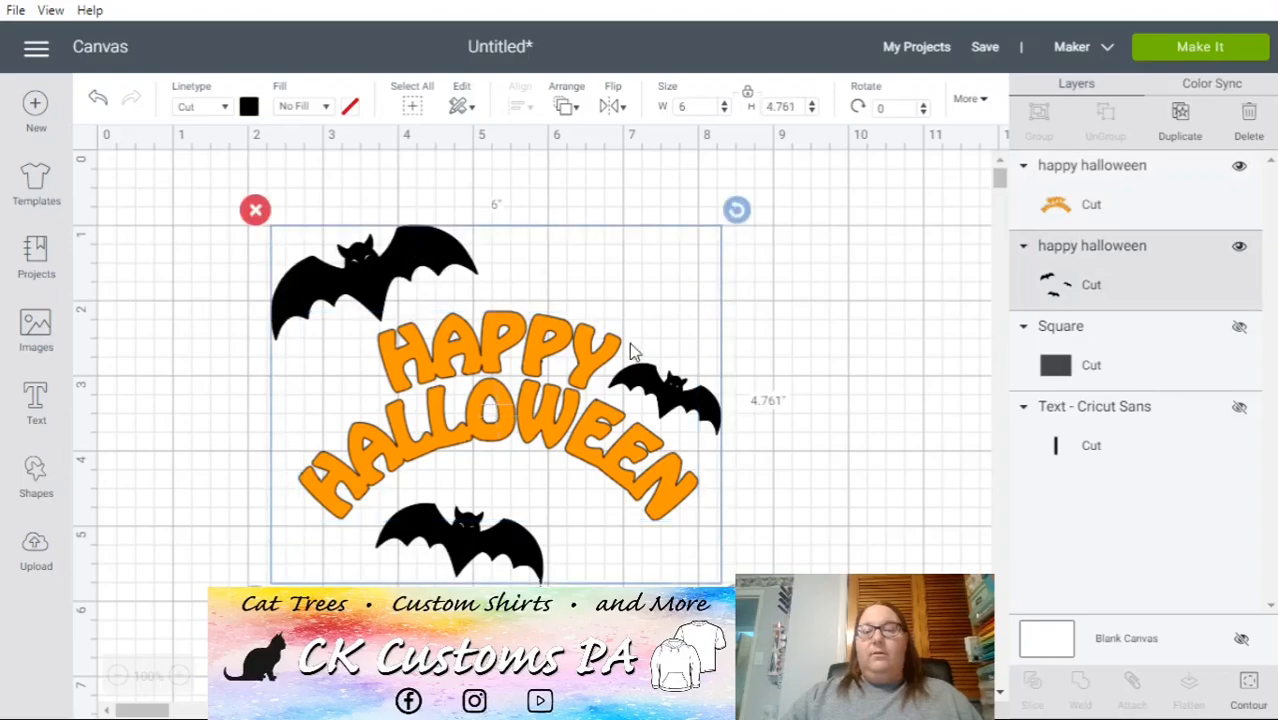
click(918, 418)
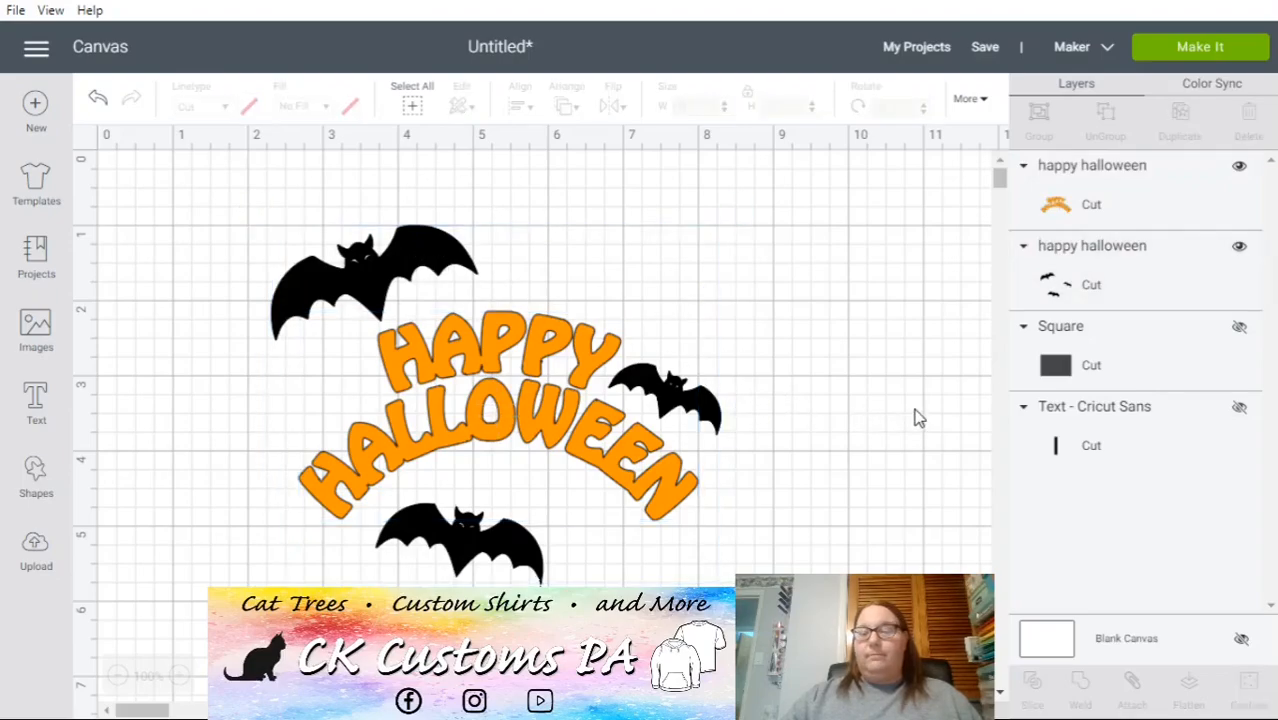
click(592, 429)
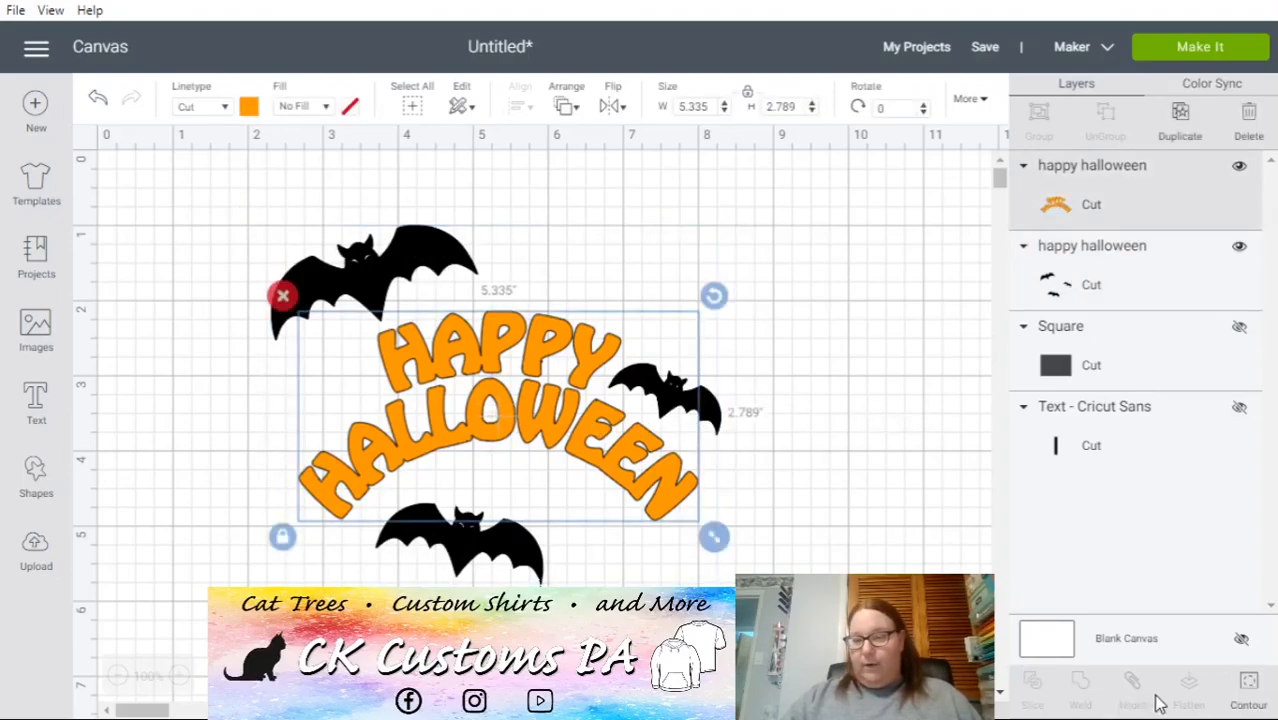
click(630, 486)
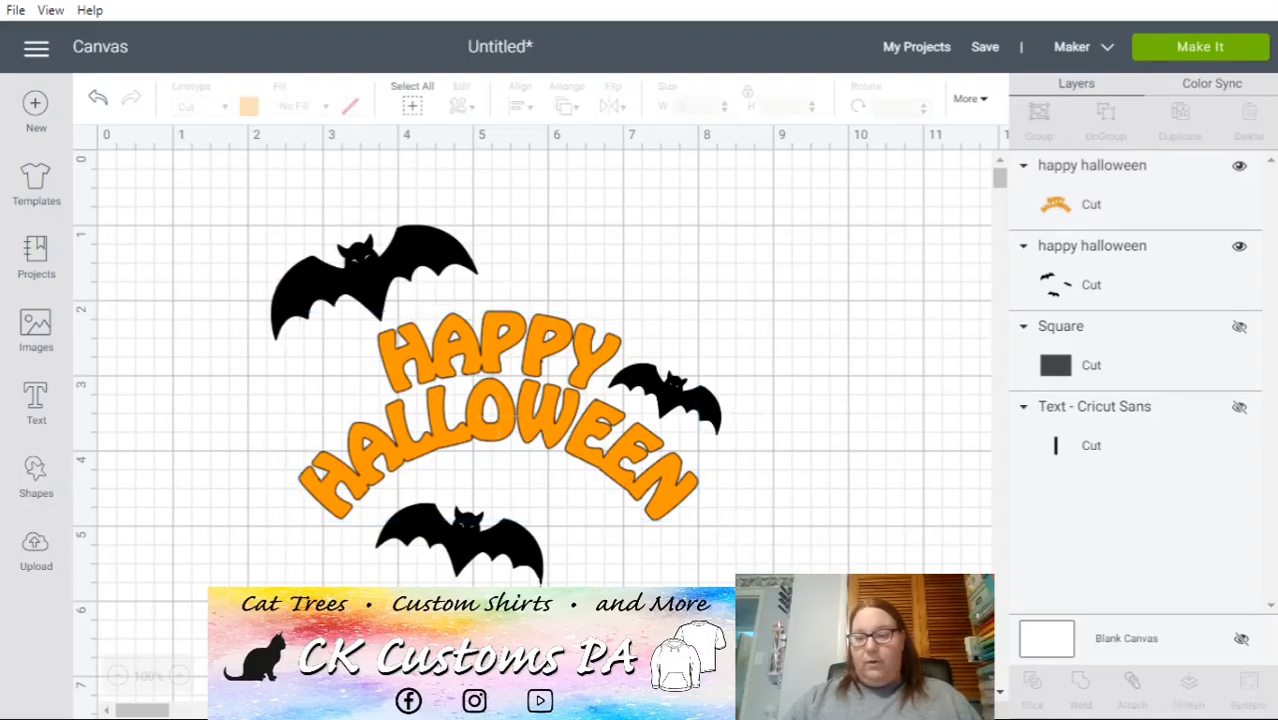
drag(538, 419, 531, 420)
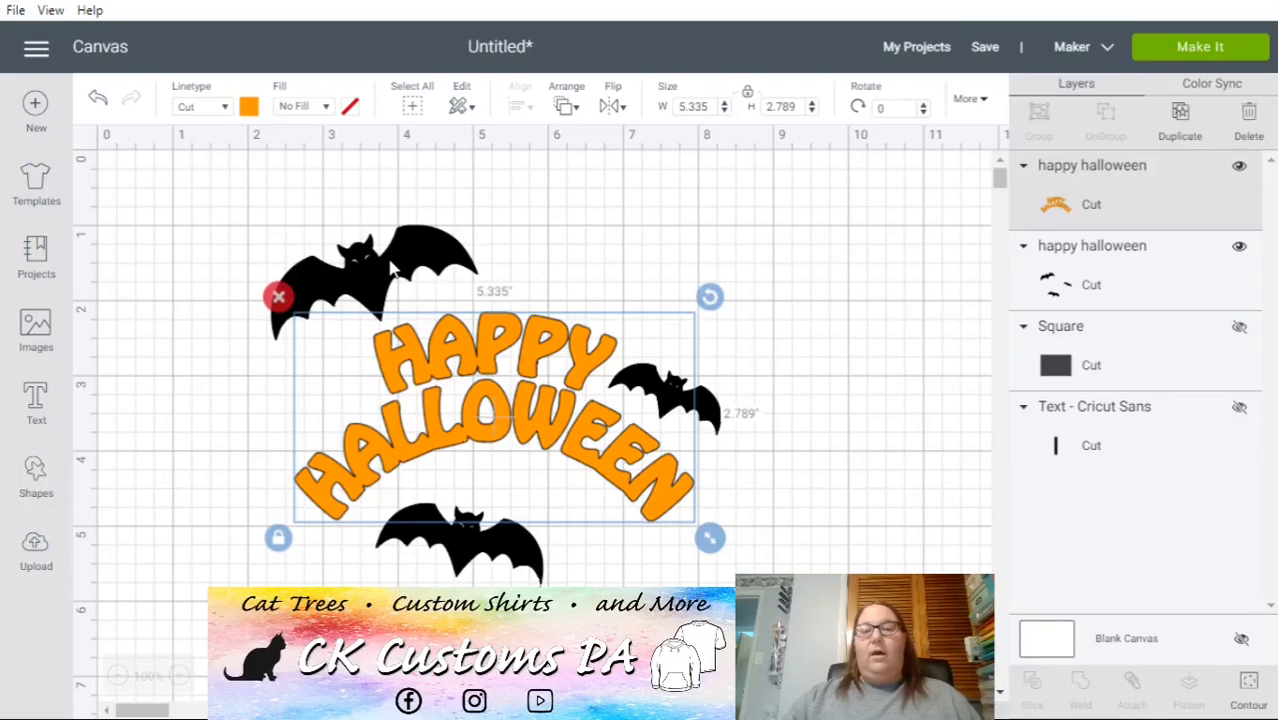
click(662, 565)
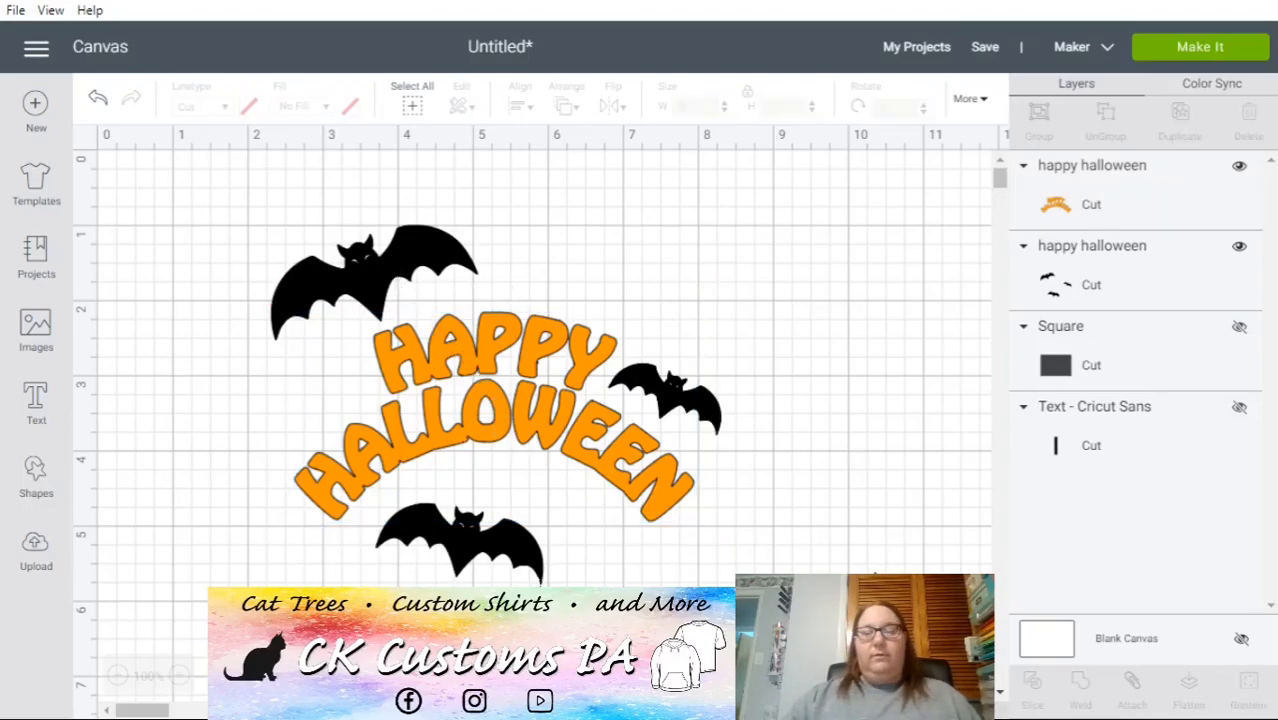
- Flatten the lettering and bats into one printable image and move it slightly up on the canvas
drag(826, 588, 222, 205)
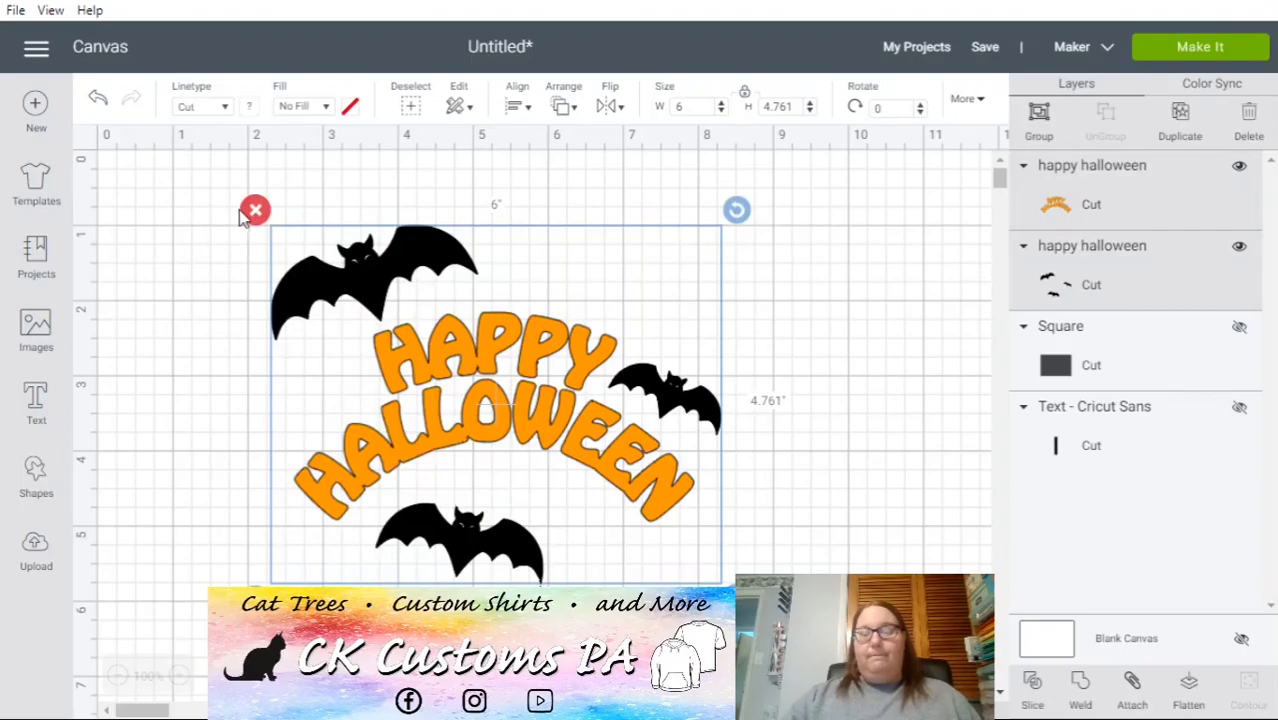
click(1189, 688)
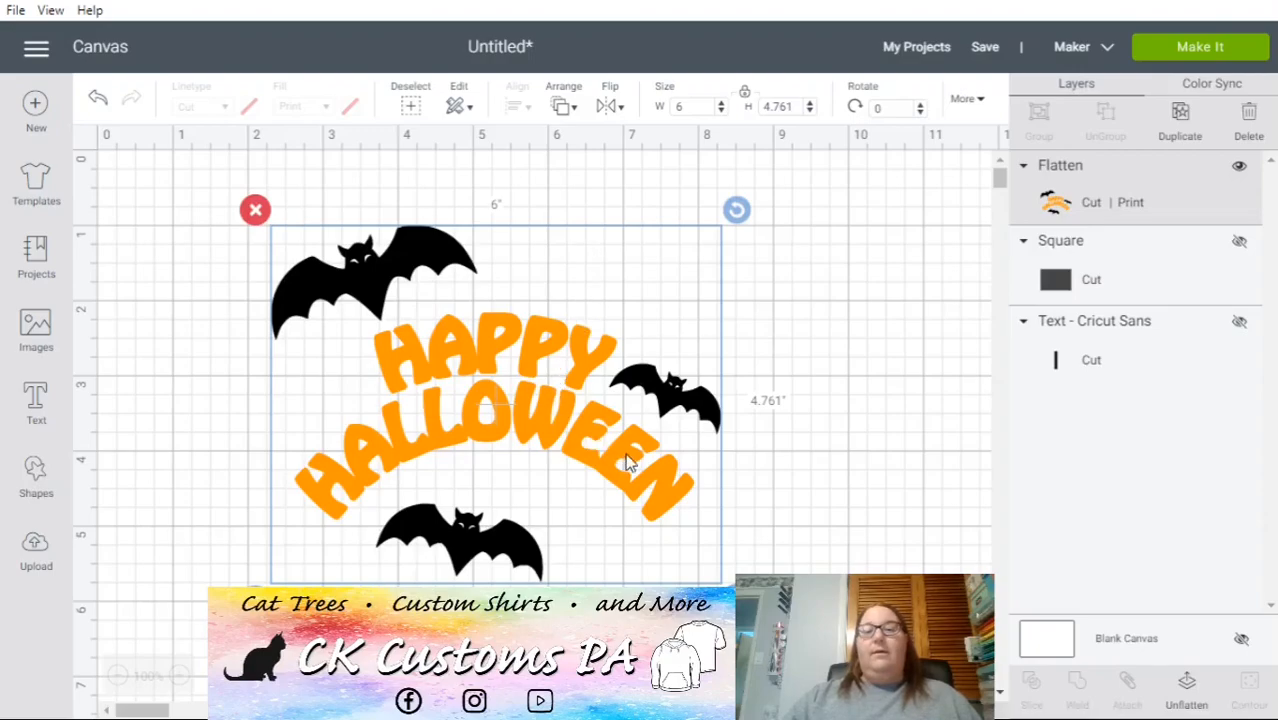
drag(590, 368, 591, 328)
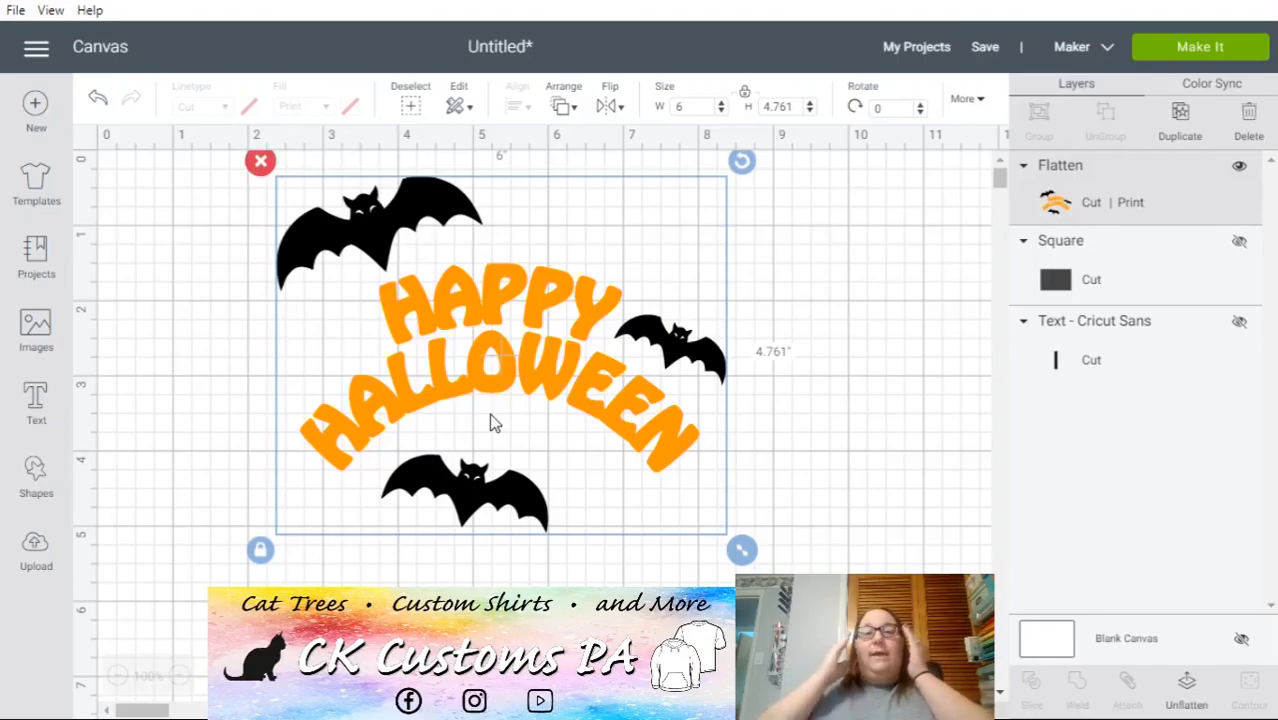
click(857, 485)
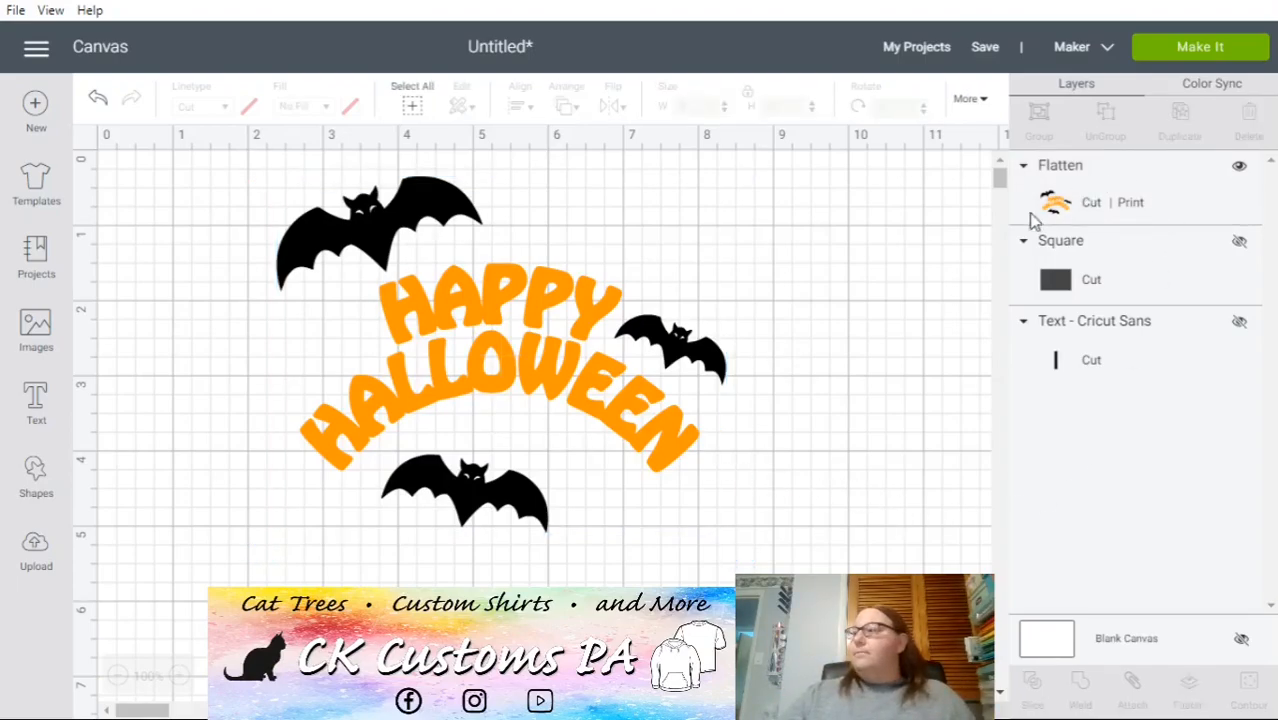
- Unflatten the Halloween image into separate lettering and bats, and select only the orange lettering
click(585, 395)
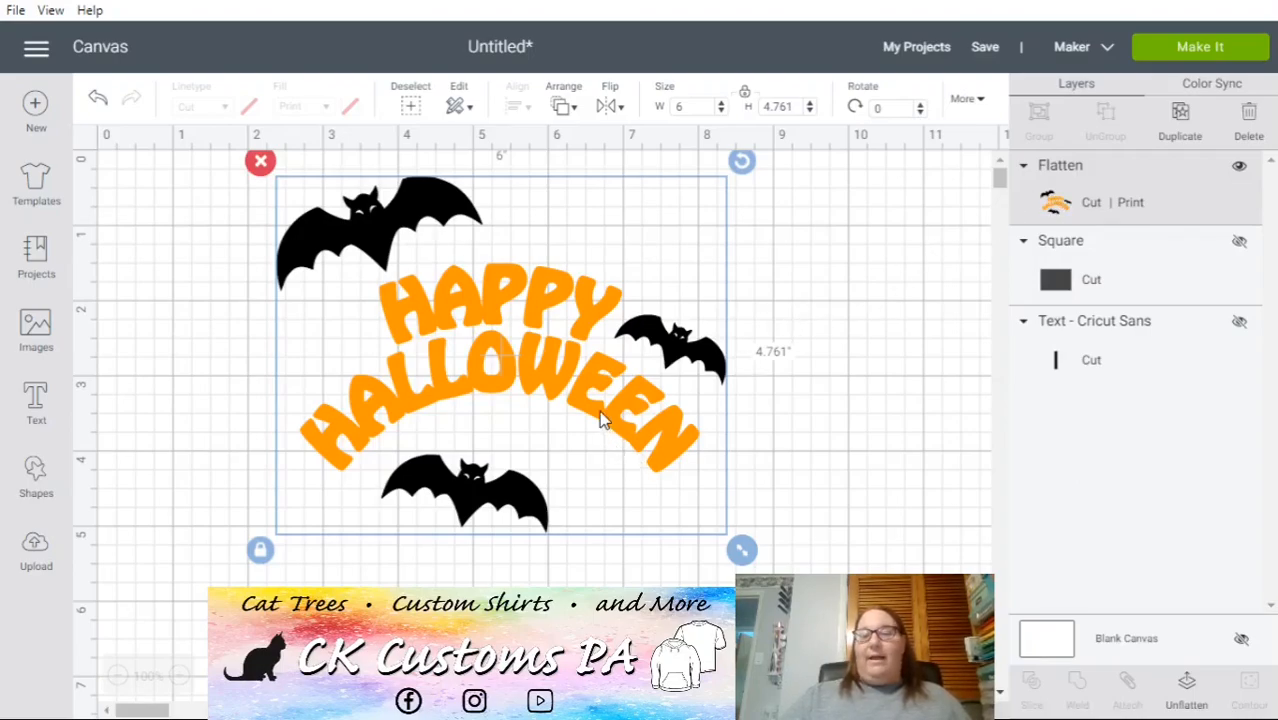
click(1189, 690)
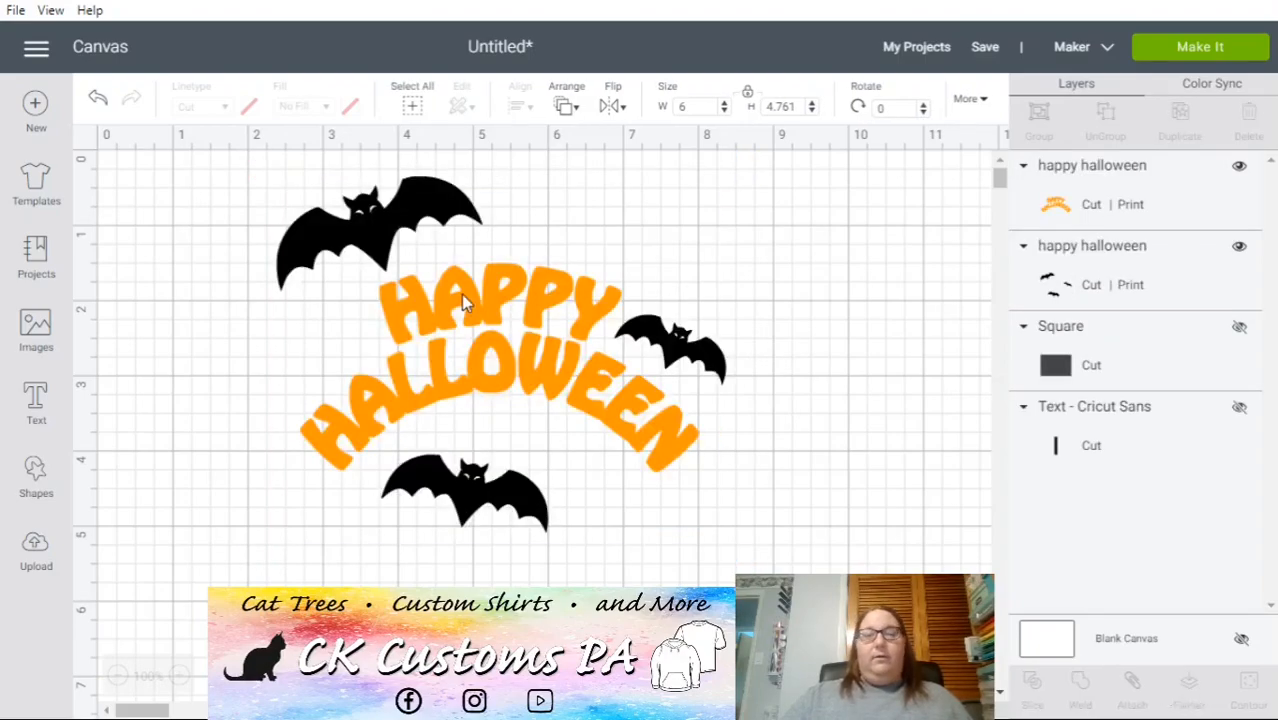
click(634, 369)
mouse_move(471, 342)
mouse_down()
mouse_move(414, 357)
mouse_move(491, 348)
mouse_move(469, 339)
mouse_up()
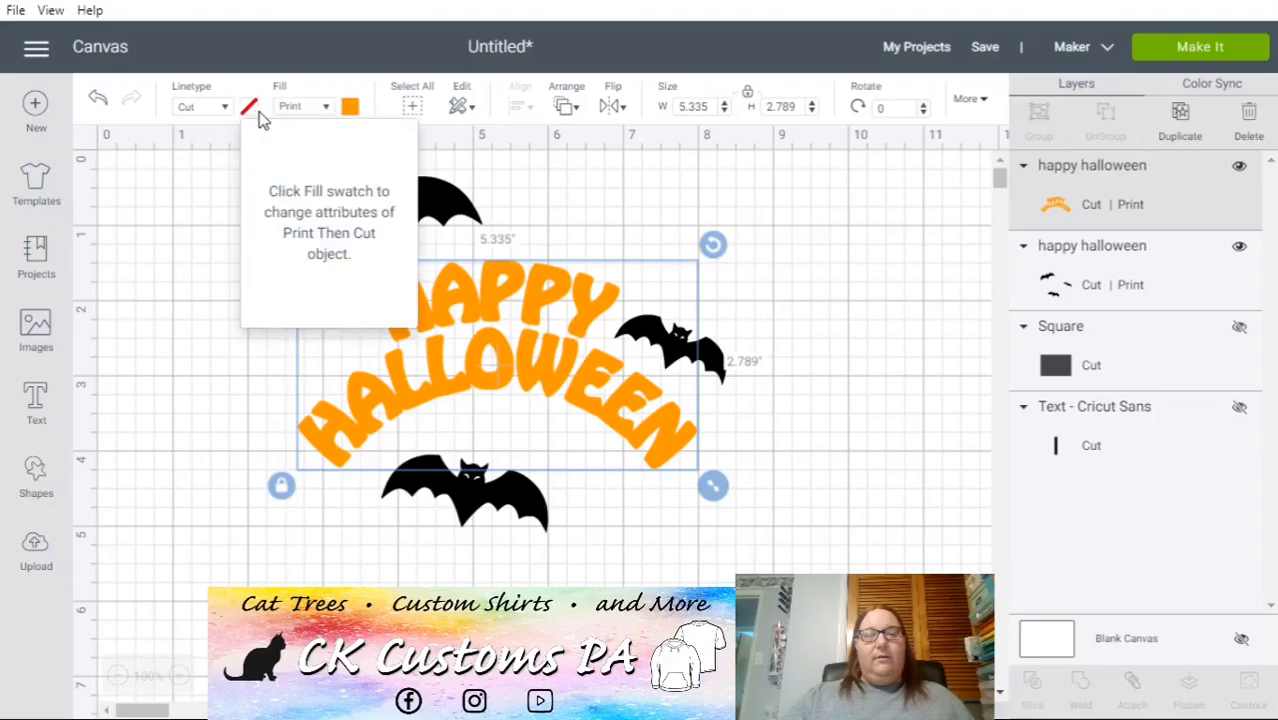
- Check the lettering's print fill colors and set its linetype to Cut, removing the print fill
click(350, 106)
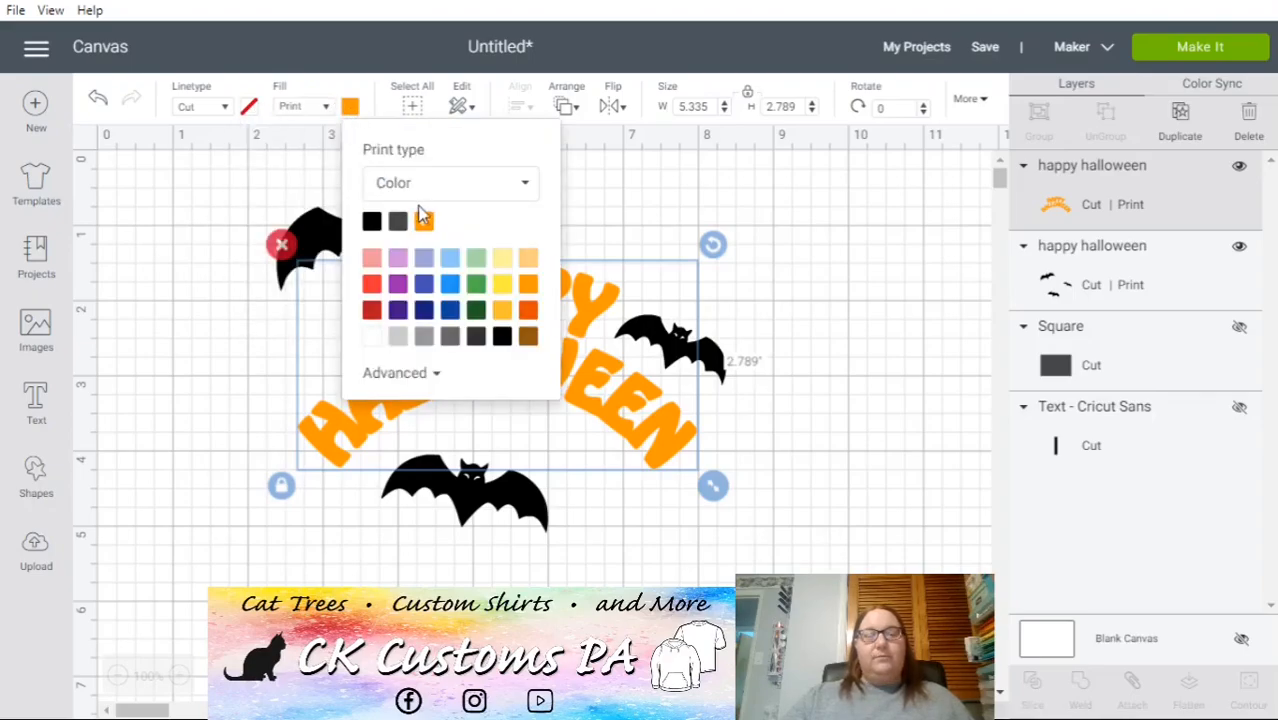
click(228, 108)
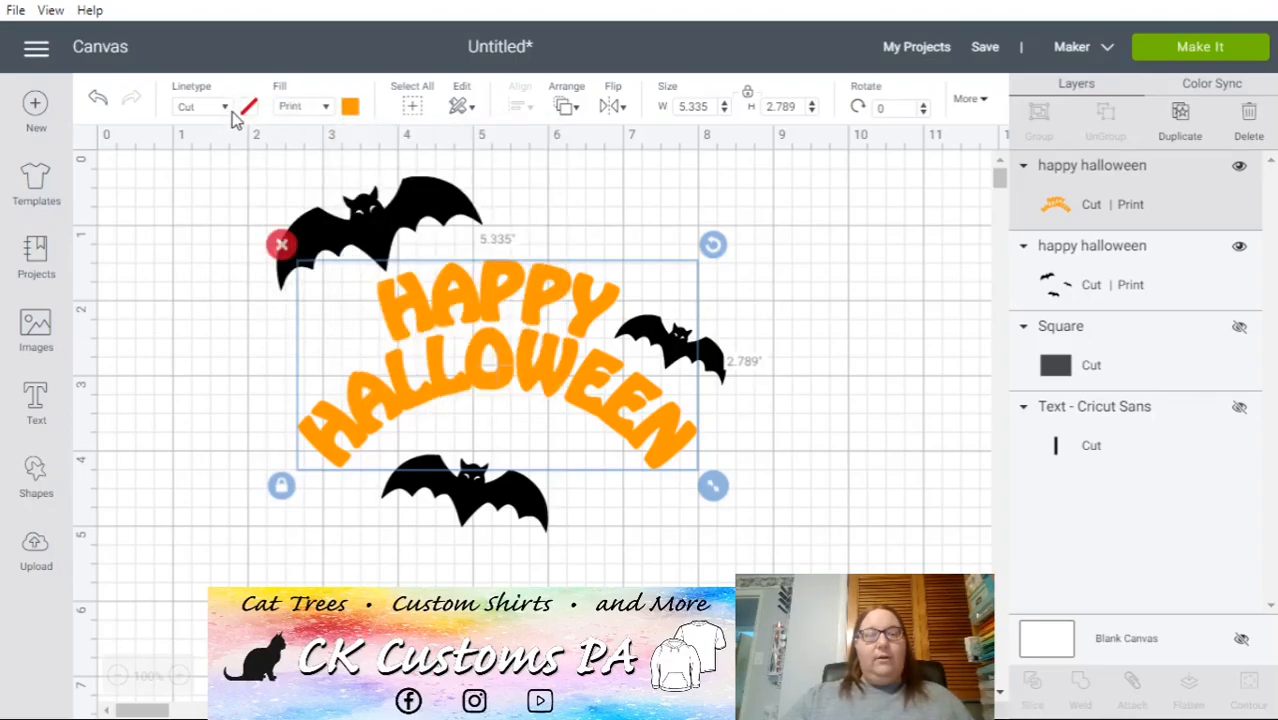
click(232, 107)
click(220, 148)
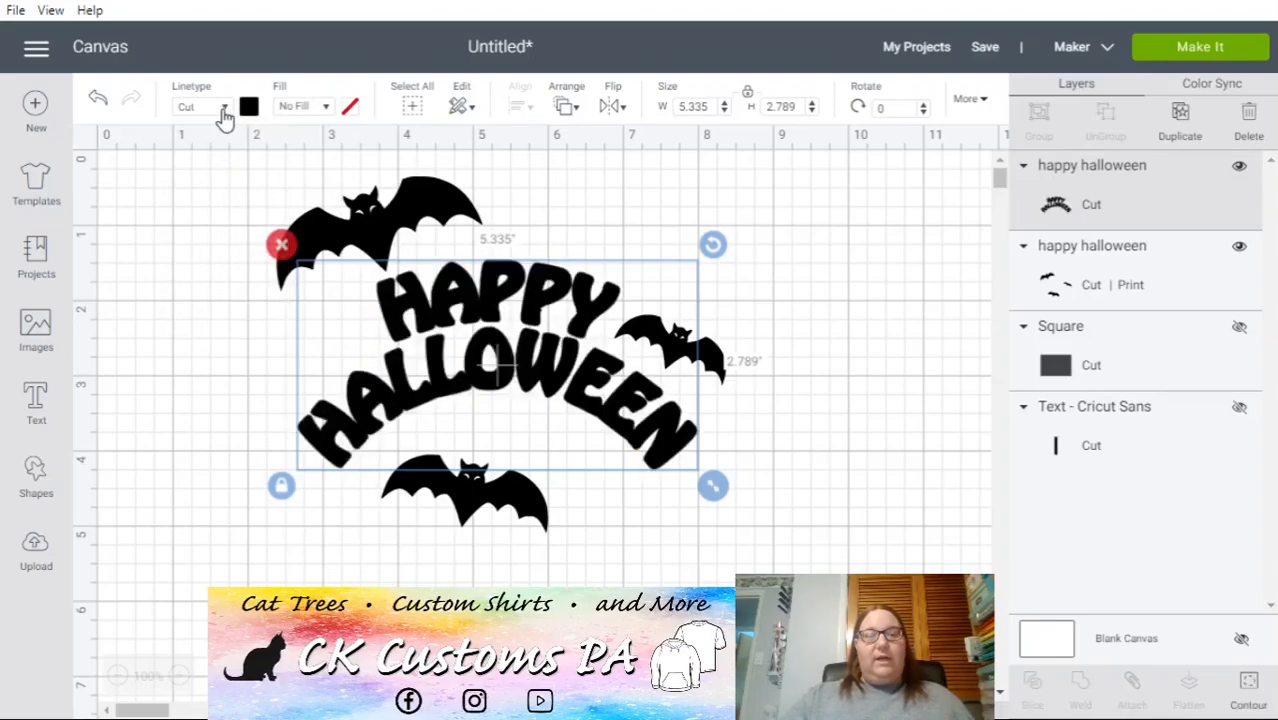
click(225, 108)
click(220, 148)
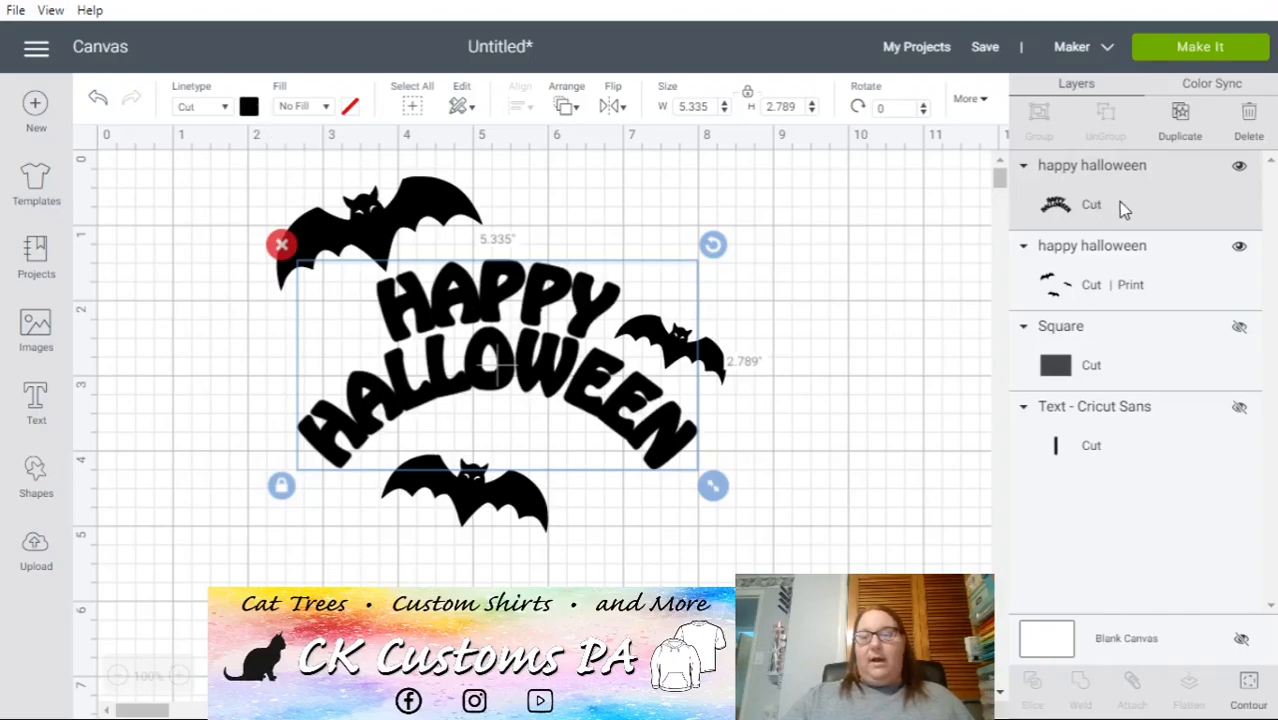
- Recolor the Happy Halloween lettering's cut material to orange and deselect it
click(249, 107)
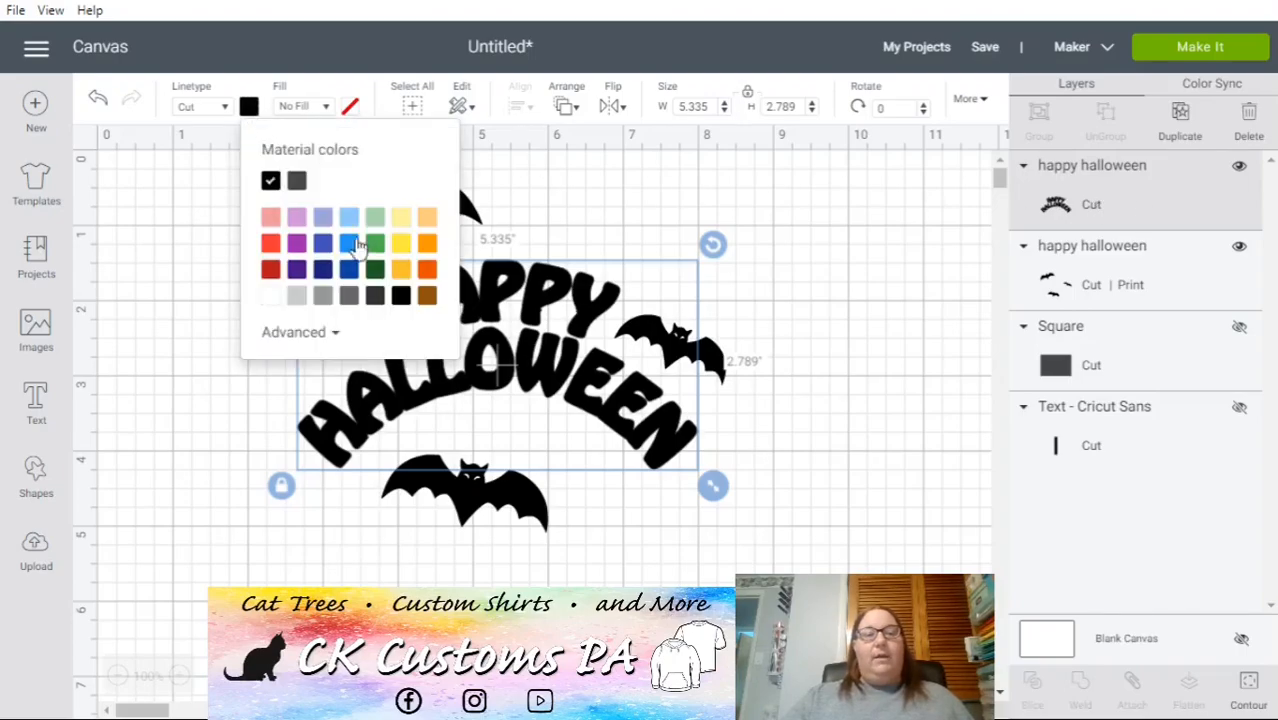
click(427, 244)
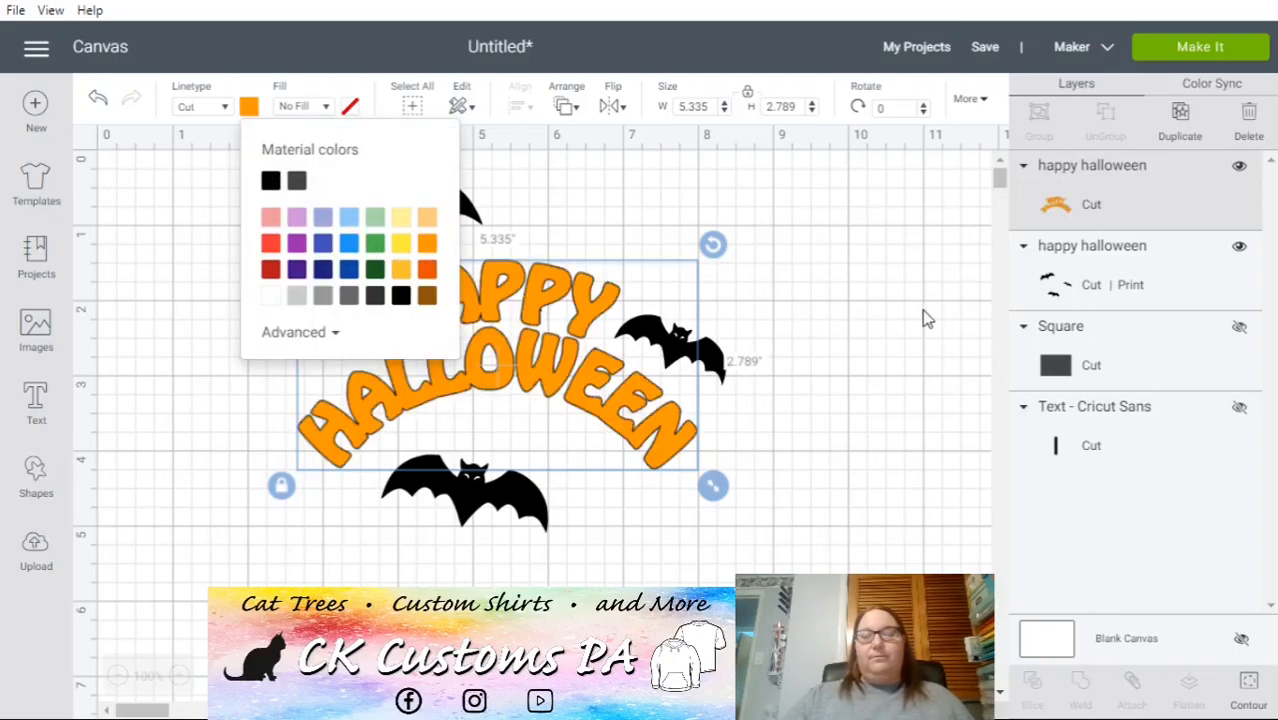
click(880, 345)
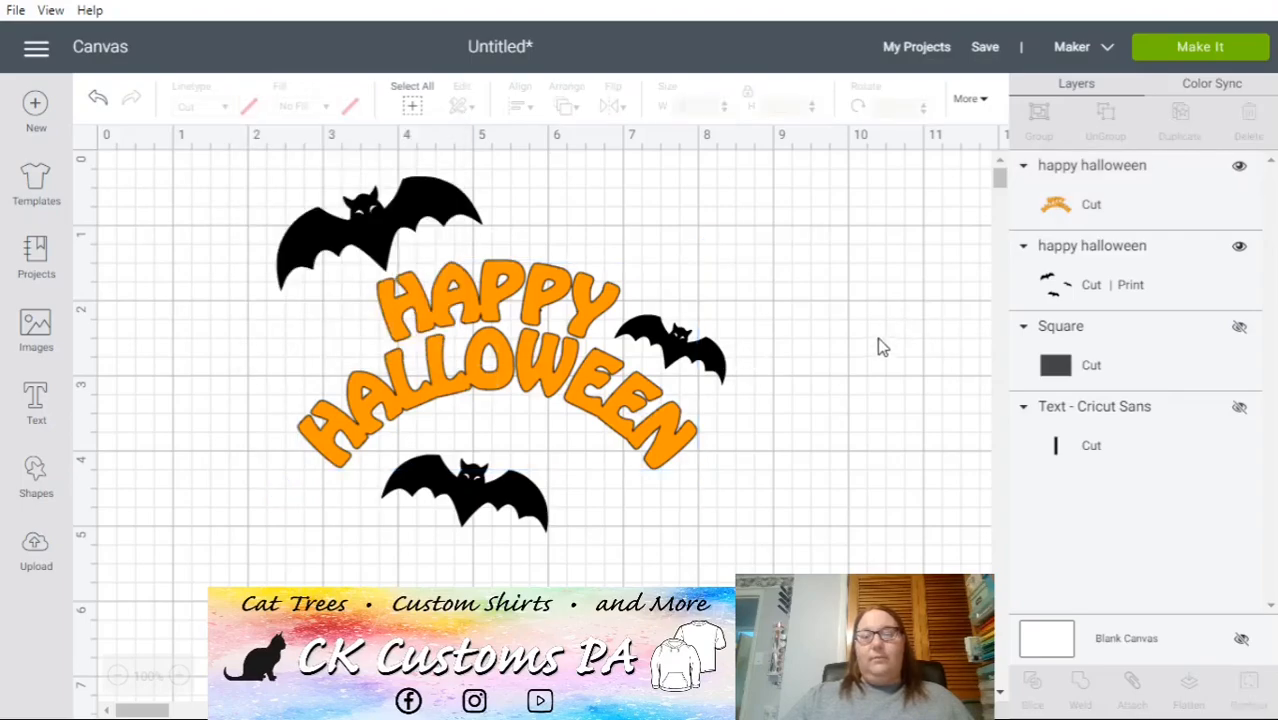
- Set the three bats' linetype to Cut, removing their print fill, and deselect them
click(1090, 272)
click(219, 105)
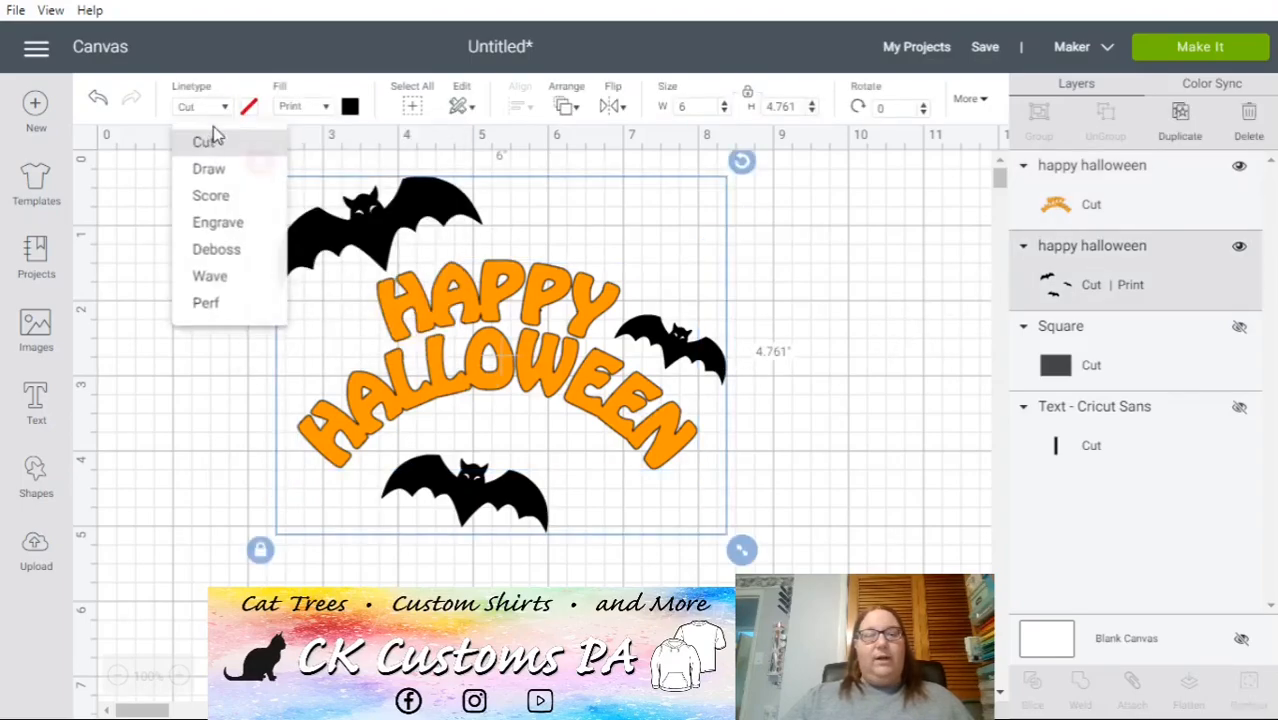
click(206, 140)
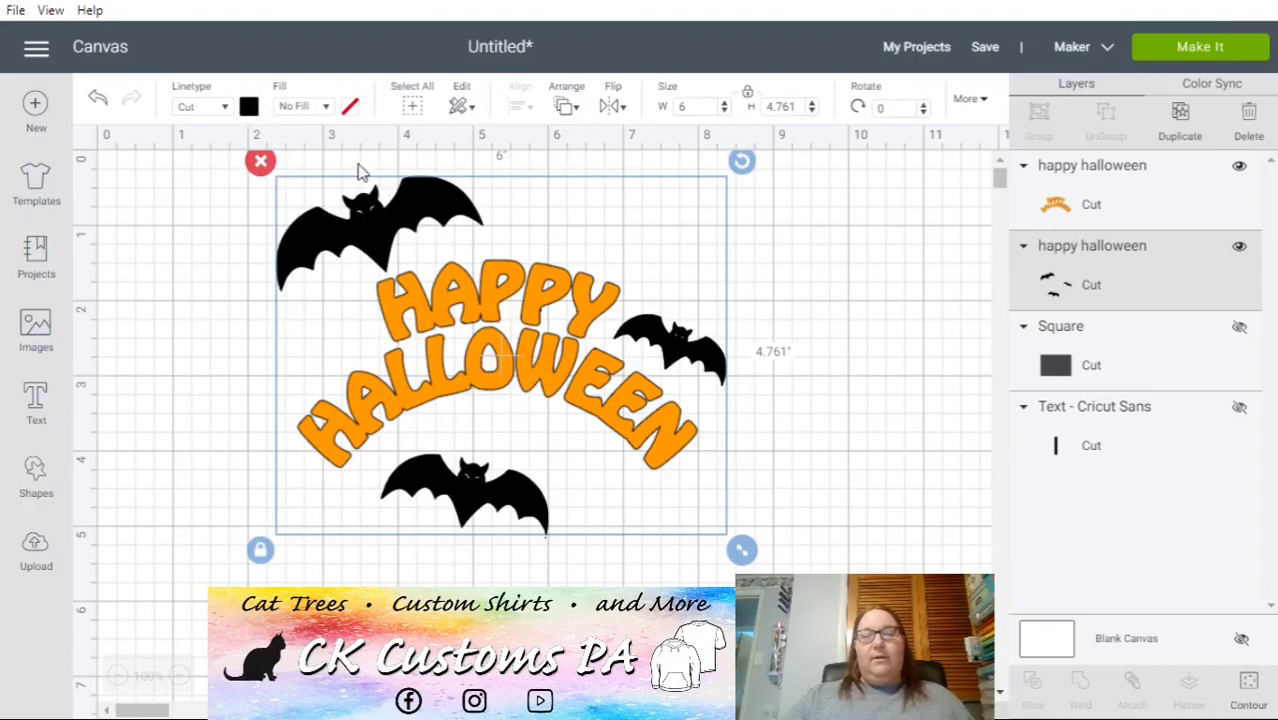
click(831, 263)
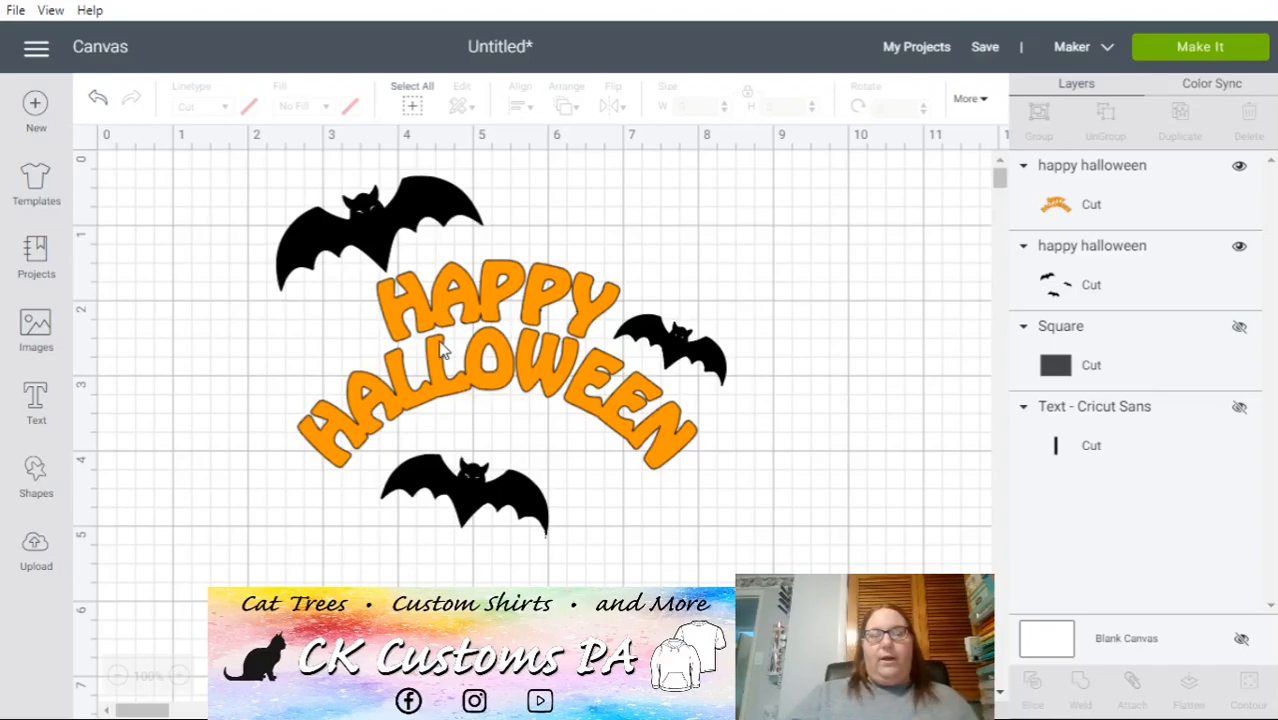
- Hide the lettering and bats layers, show the Square layer, and shift the rectangle slightly left and up
drag(843, 552, 248, 148)
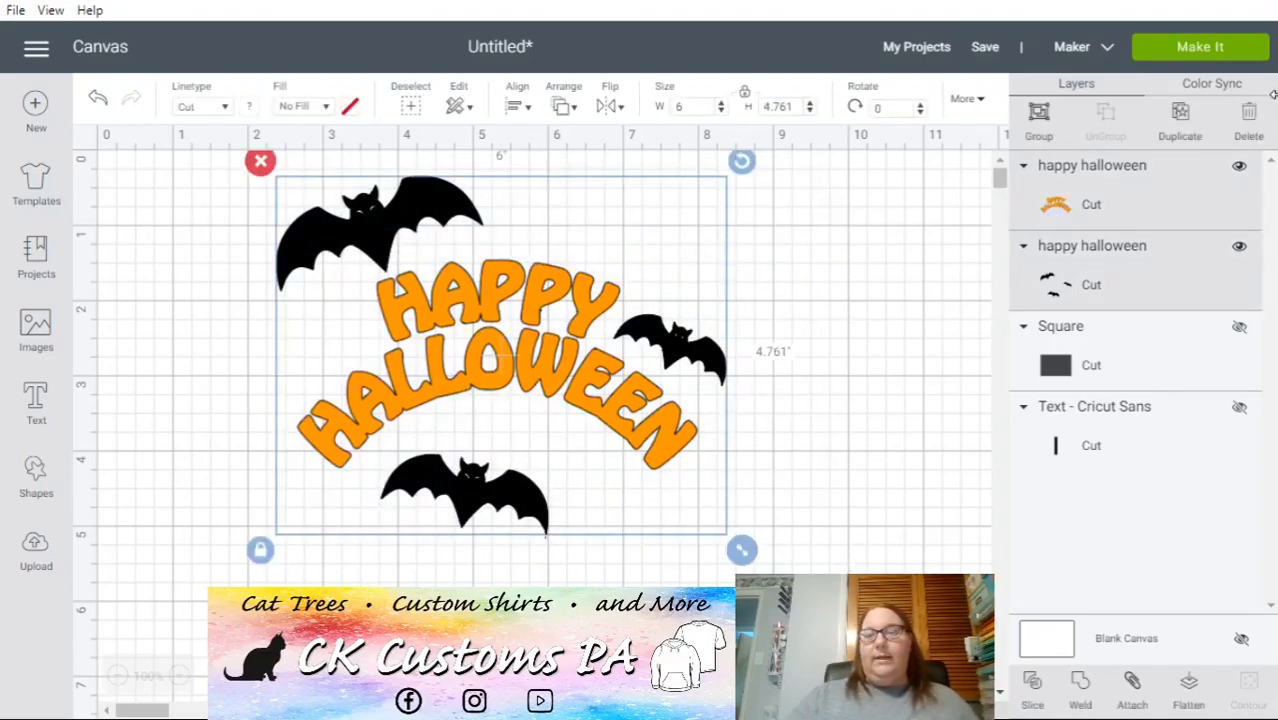
click(1239, 168)
click(1239, 247)
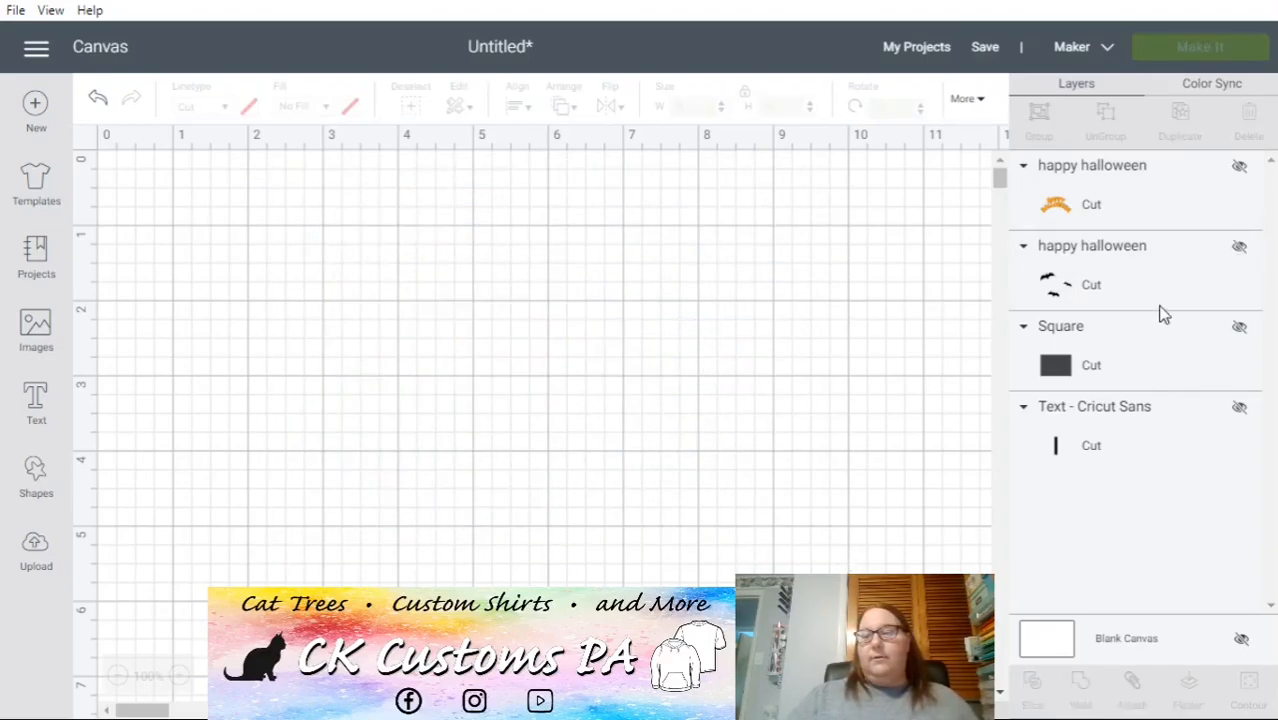
click(1094, 368)
click(1239, 328)
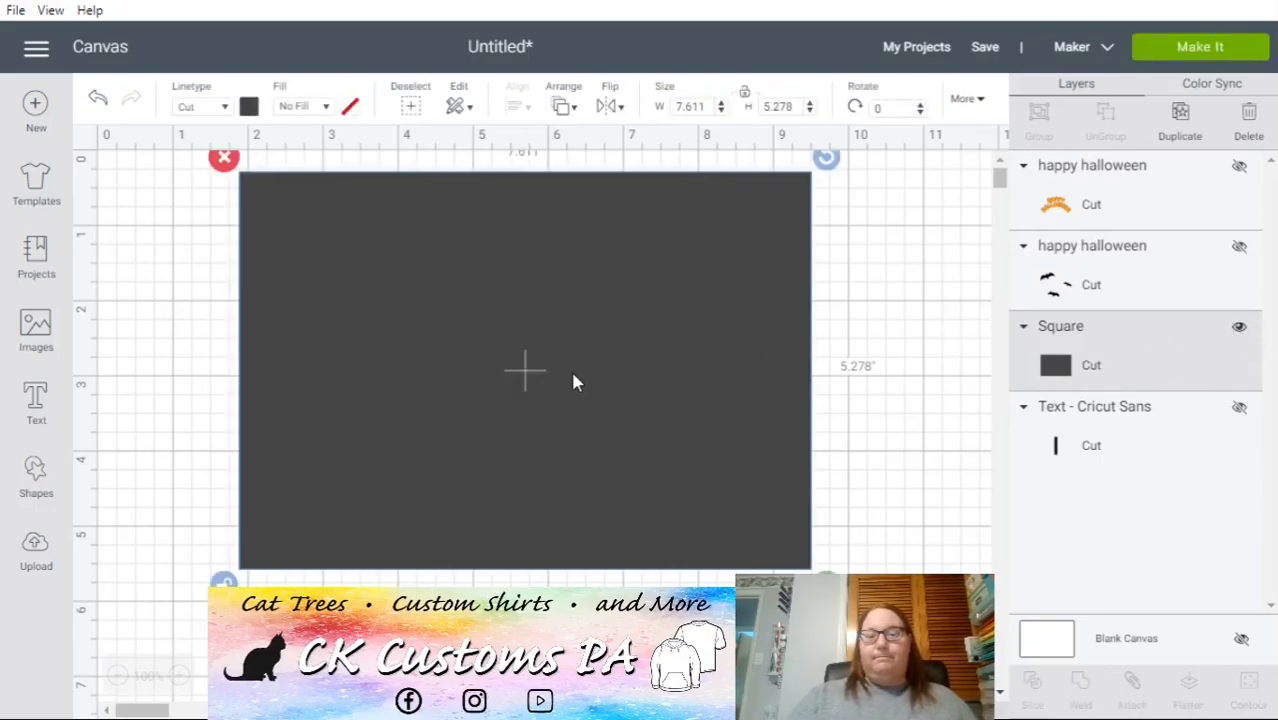
mouse_move(700, 376)
mouse_down()
mouse_move(656, 394)
mouse_move(673, 368)
mouse_move(691, 372)
mouse_up()
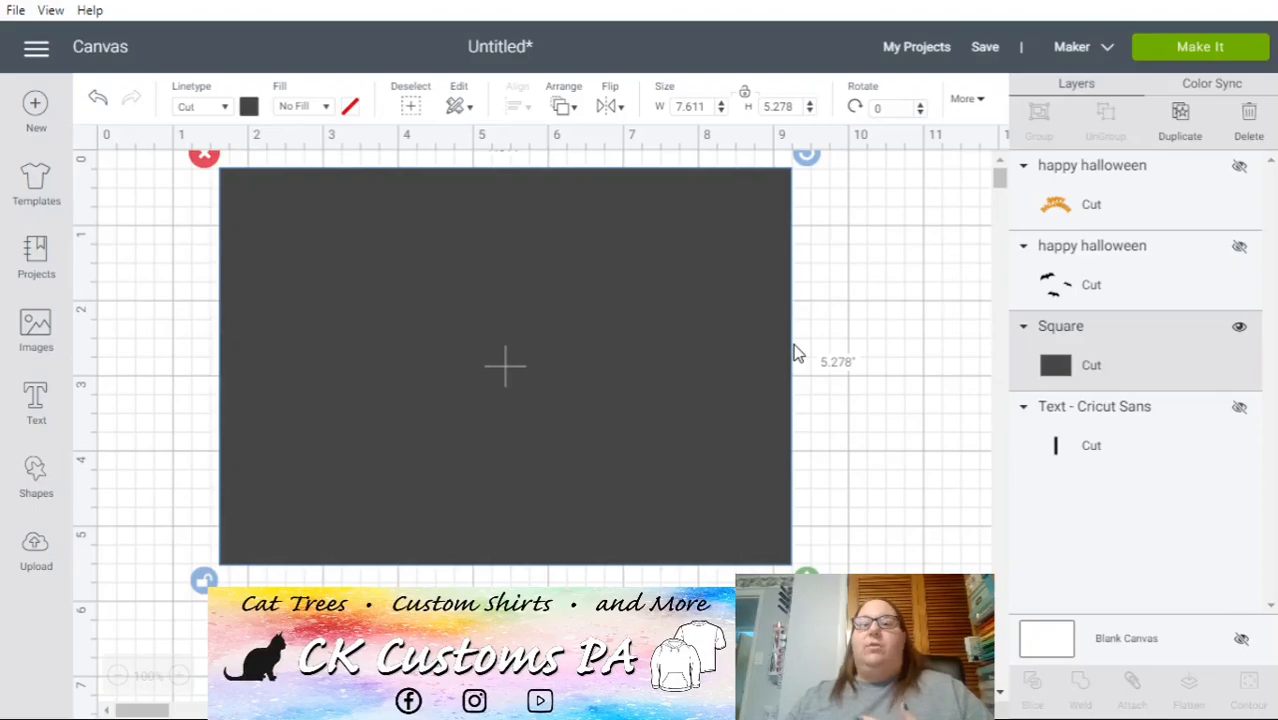
- Show the orange lettering layer again and hide the Square layer
click(1085, 200)
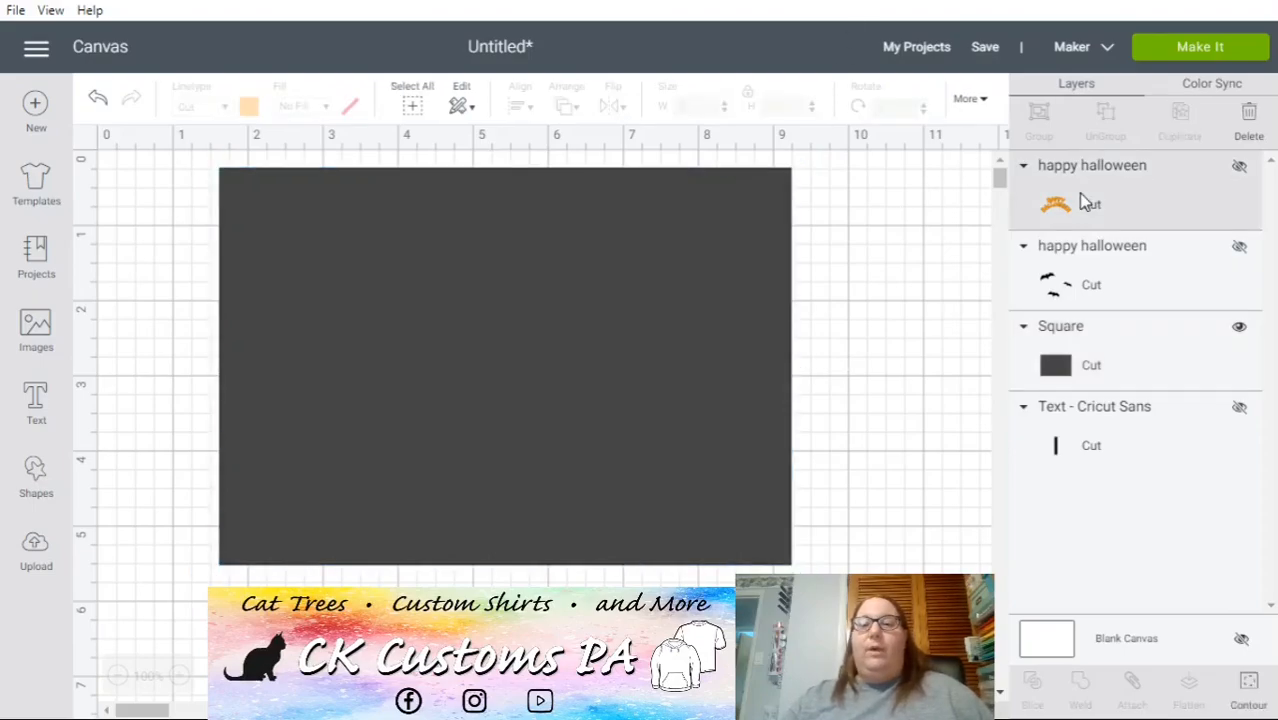
click(1239, 166)
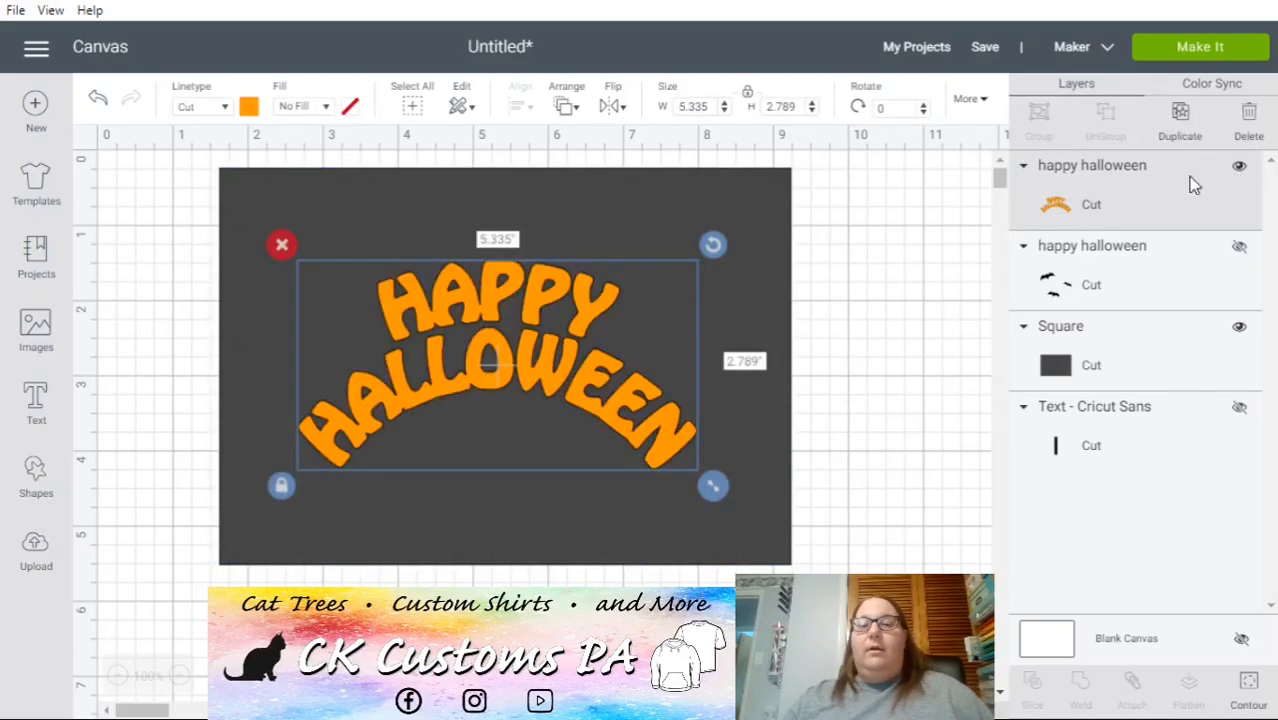
click(1239, 326)
click(1141, 213)
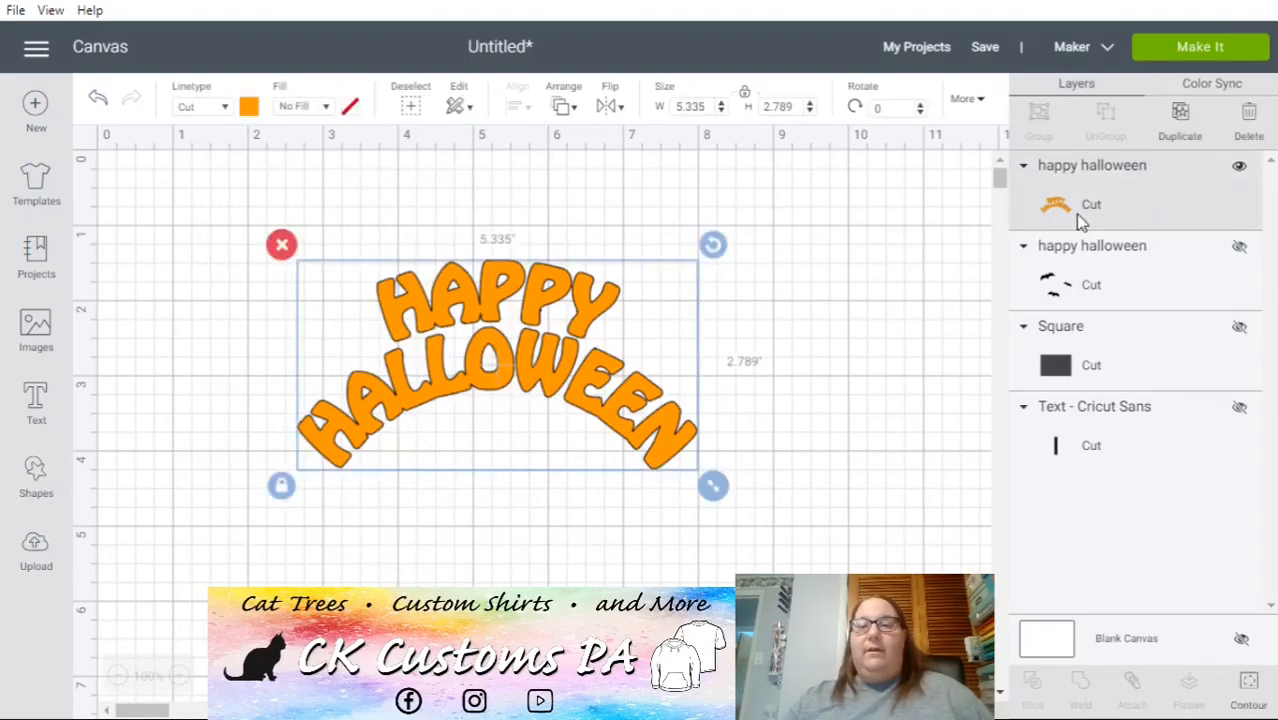
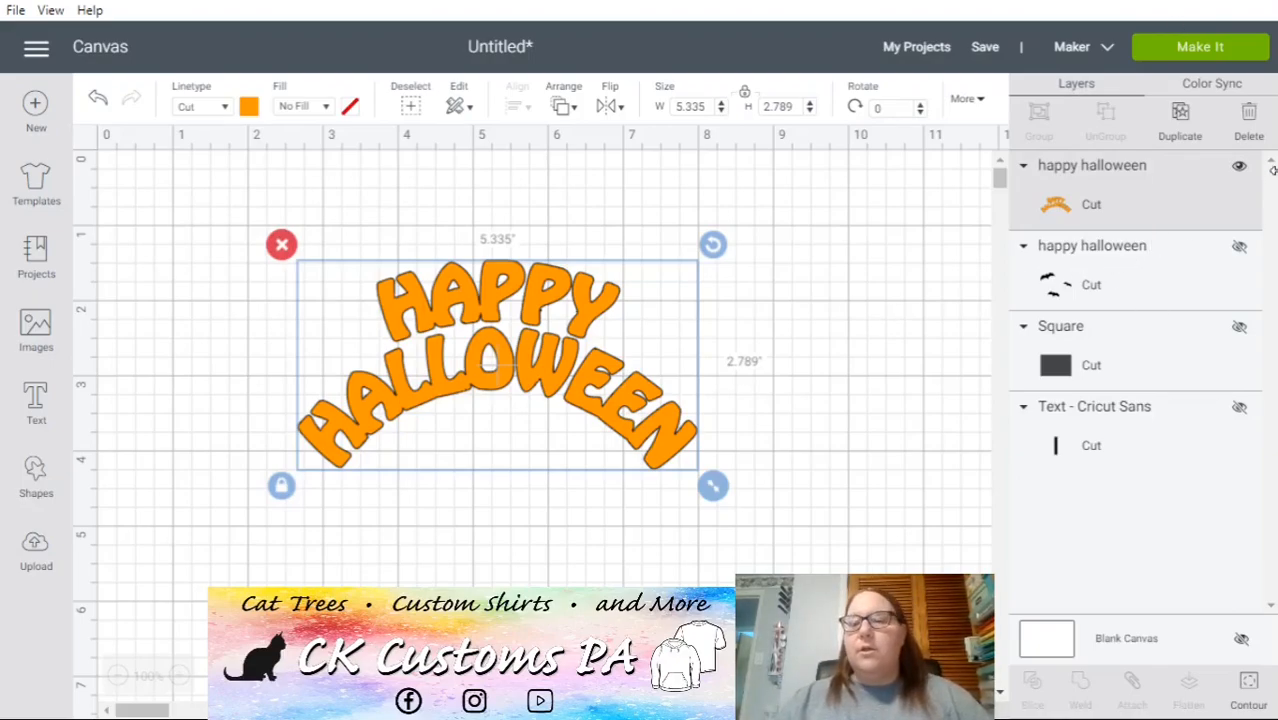
- Hide the lettering, show the Square layer, and shrink the rectangle to about 4.4 by 3.0 inches near the canvas's upper left
click(1239, 166)
click(1239, 327)
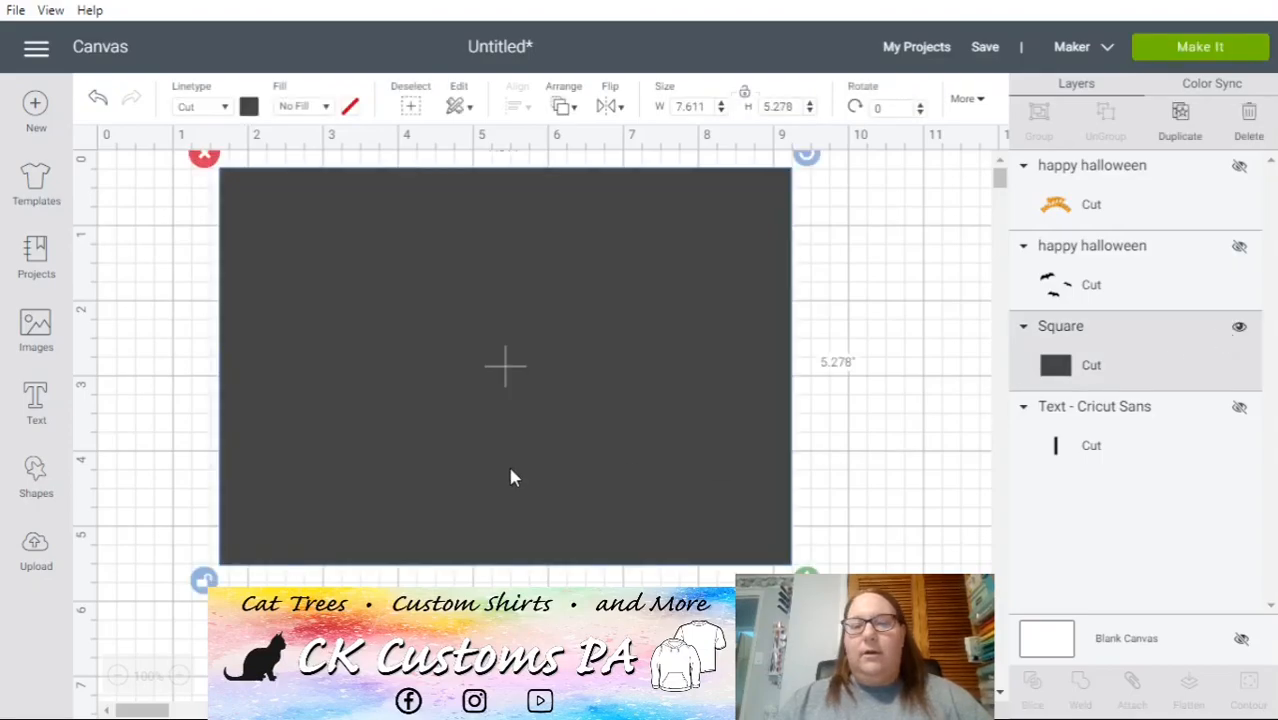
drag(538, 390, 514, 420)
drag(782, 590, 595, 487)
drag(592, 484, 545, 440)
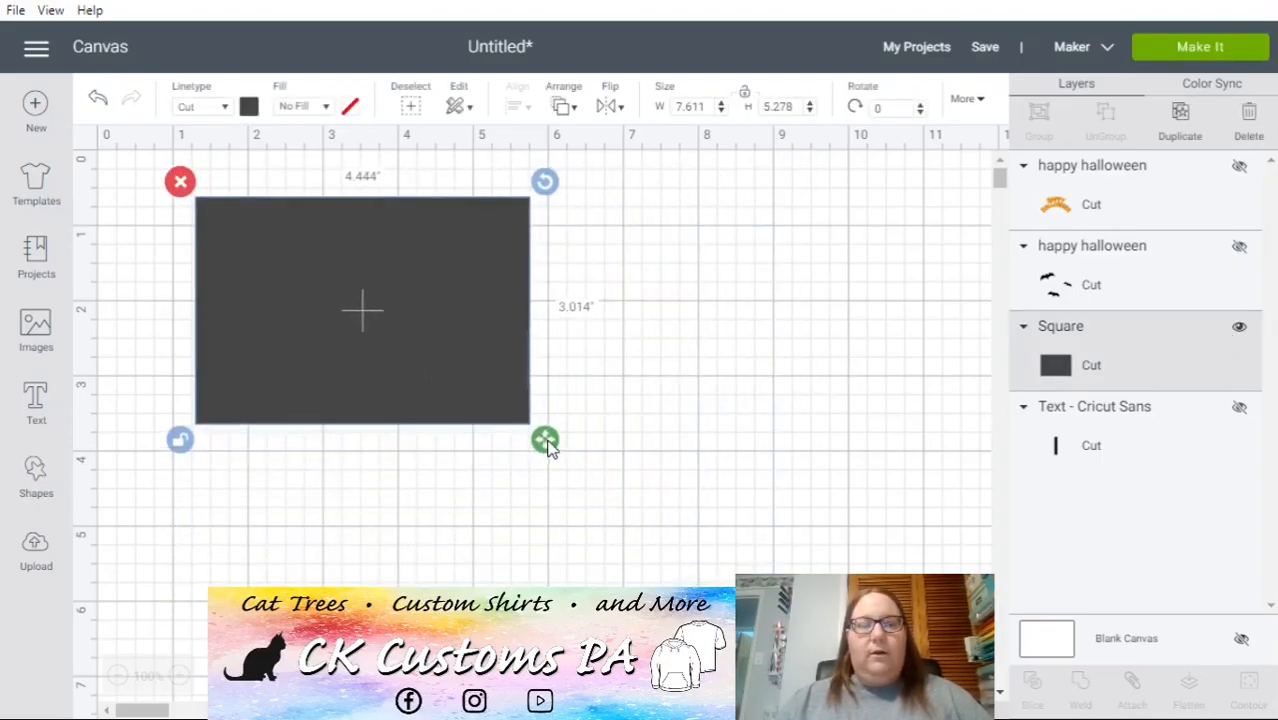
click(214, 474)
- Insert a heart shape, shrink it to about 2.6 by 2.4 inches, and place it to the right of the rectangle
click(36, 480)
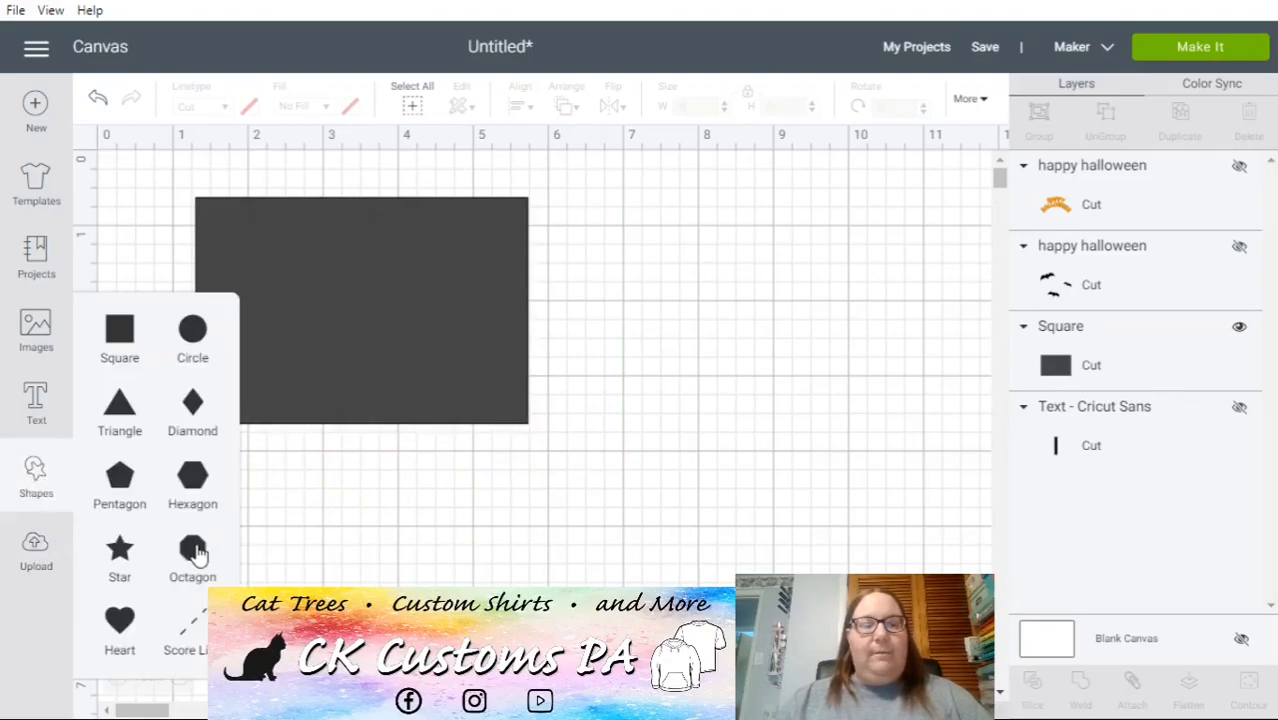
click(122, 622)
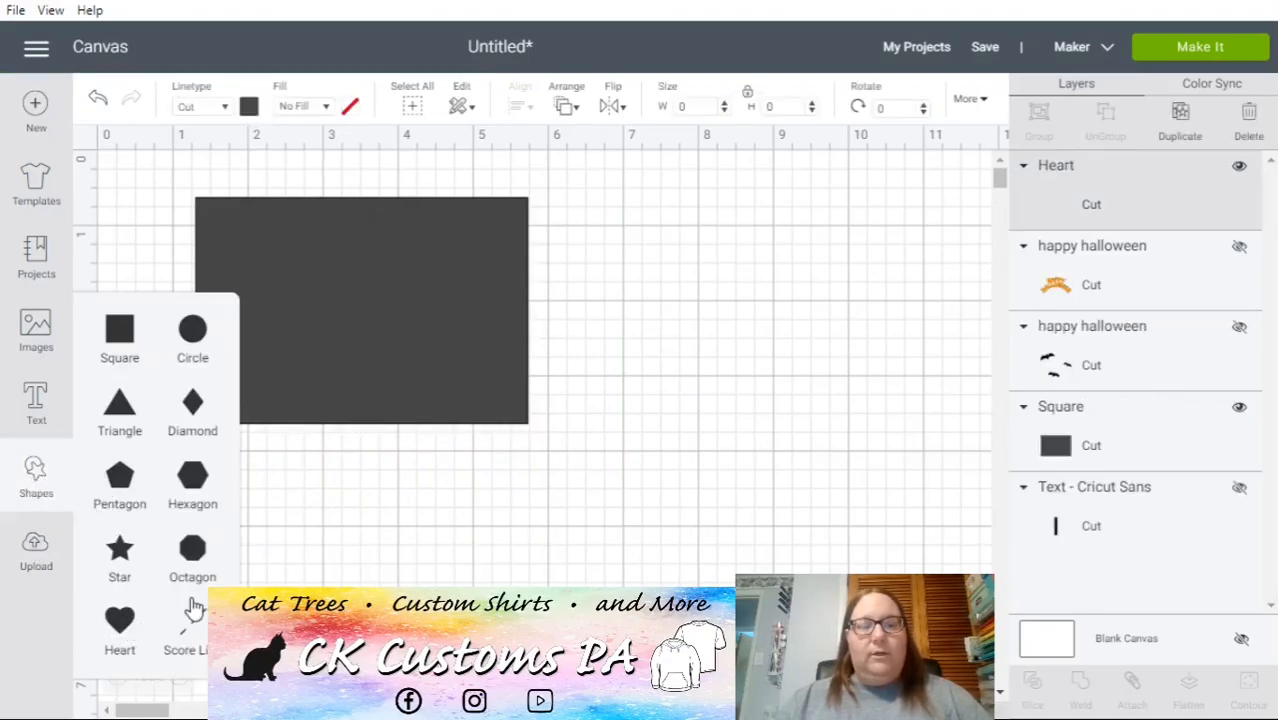
drag(568, 605, 516, 562)
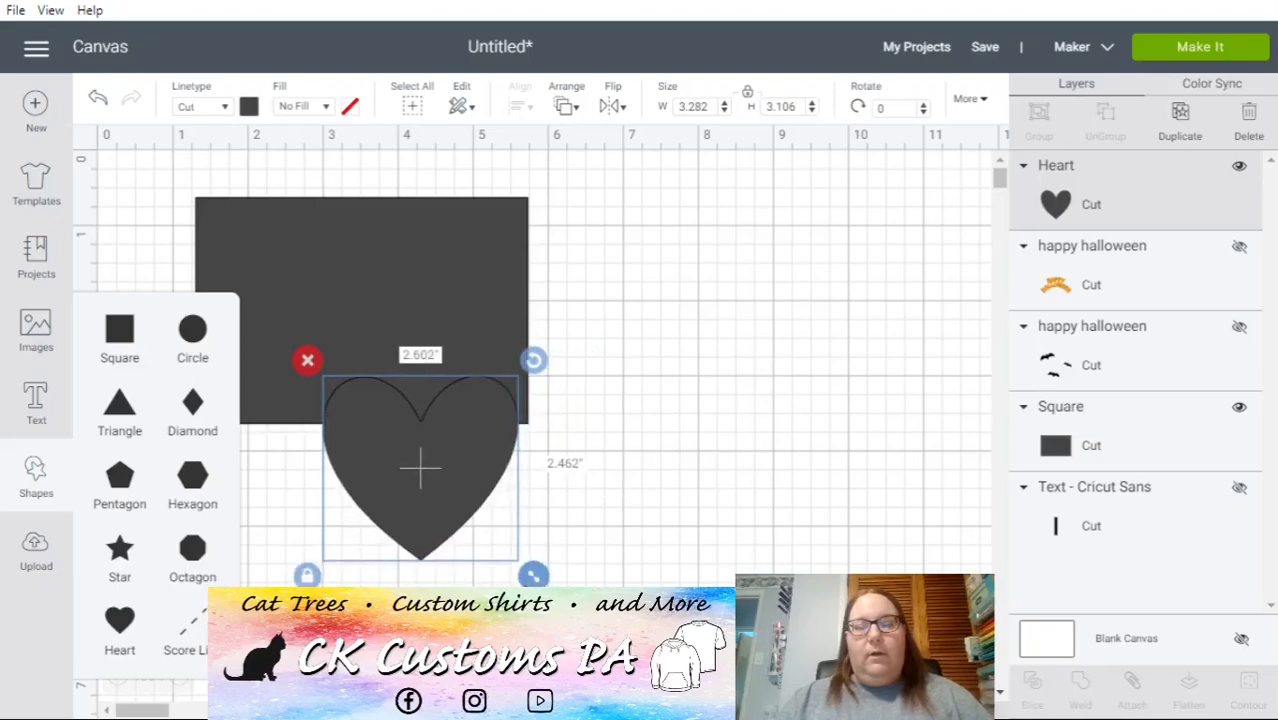
drag(436, 487, 739, 330)
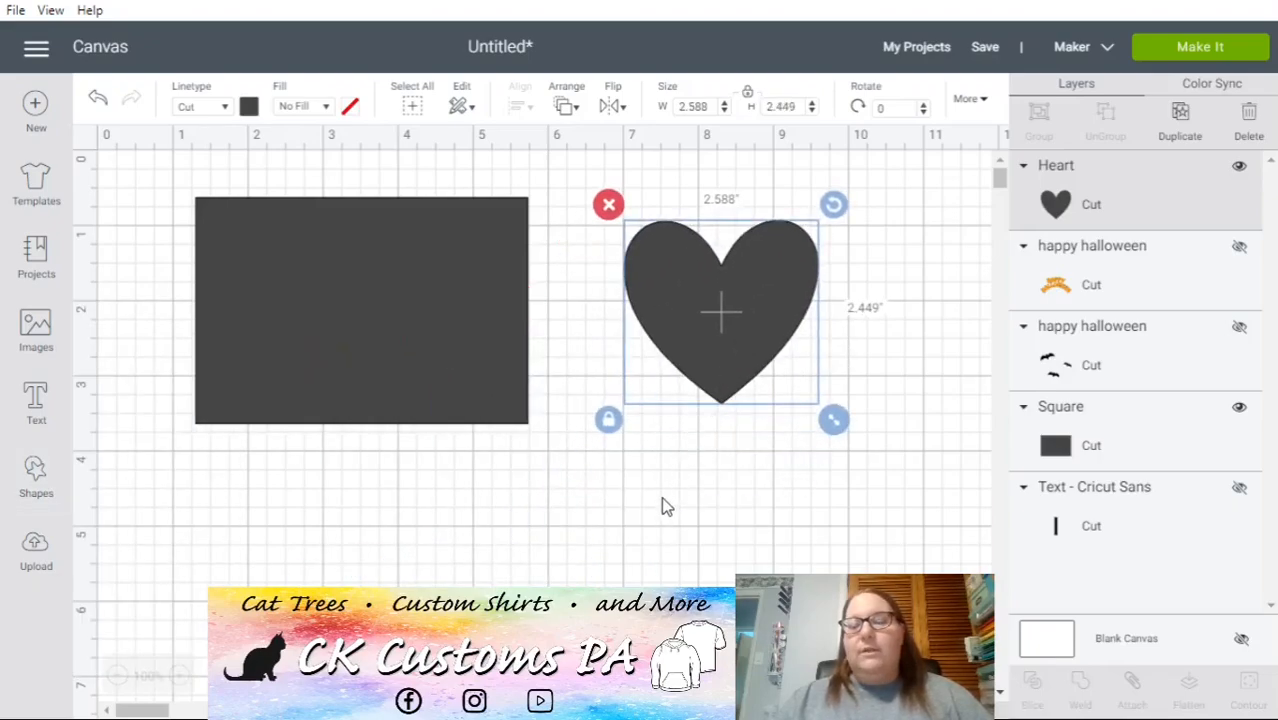
- Place the heart over the right half of the rectangle, fully inside its edges
click(496, 337)
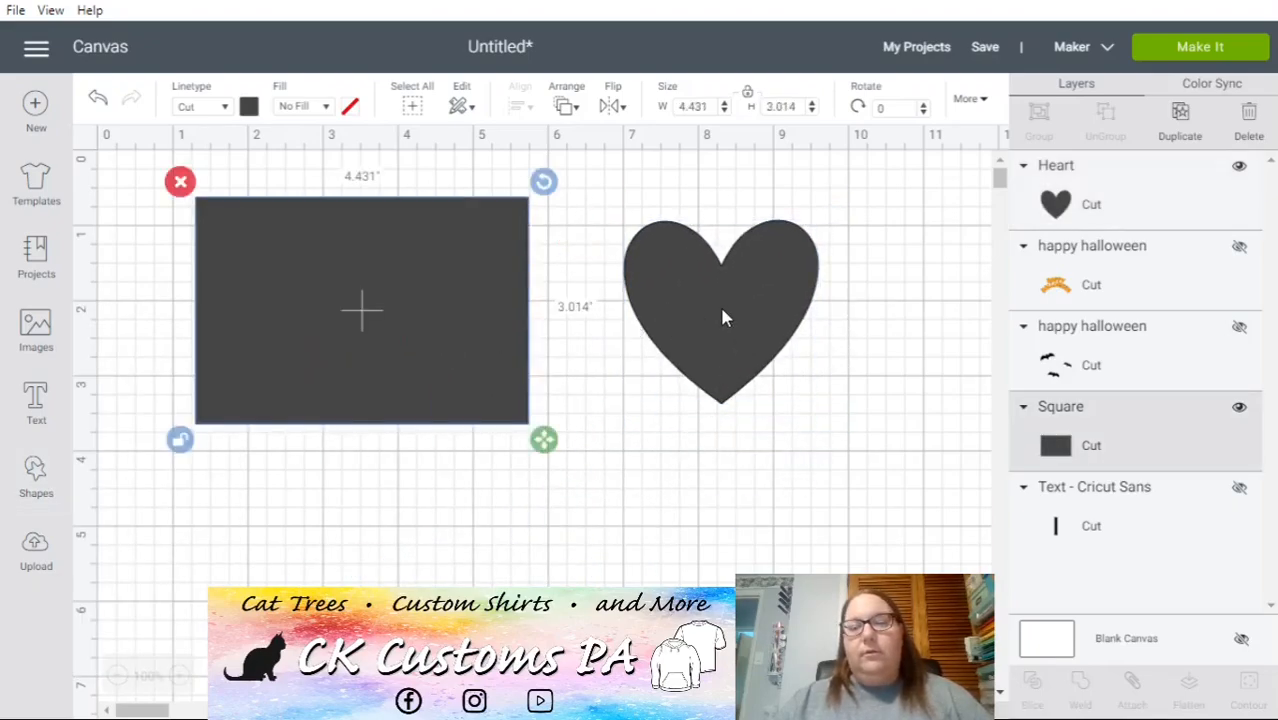
click(719, 304)
click(444, 349)
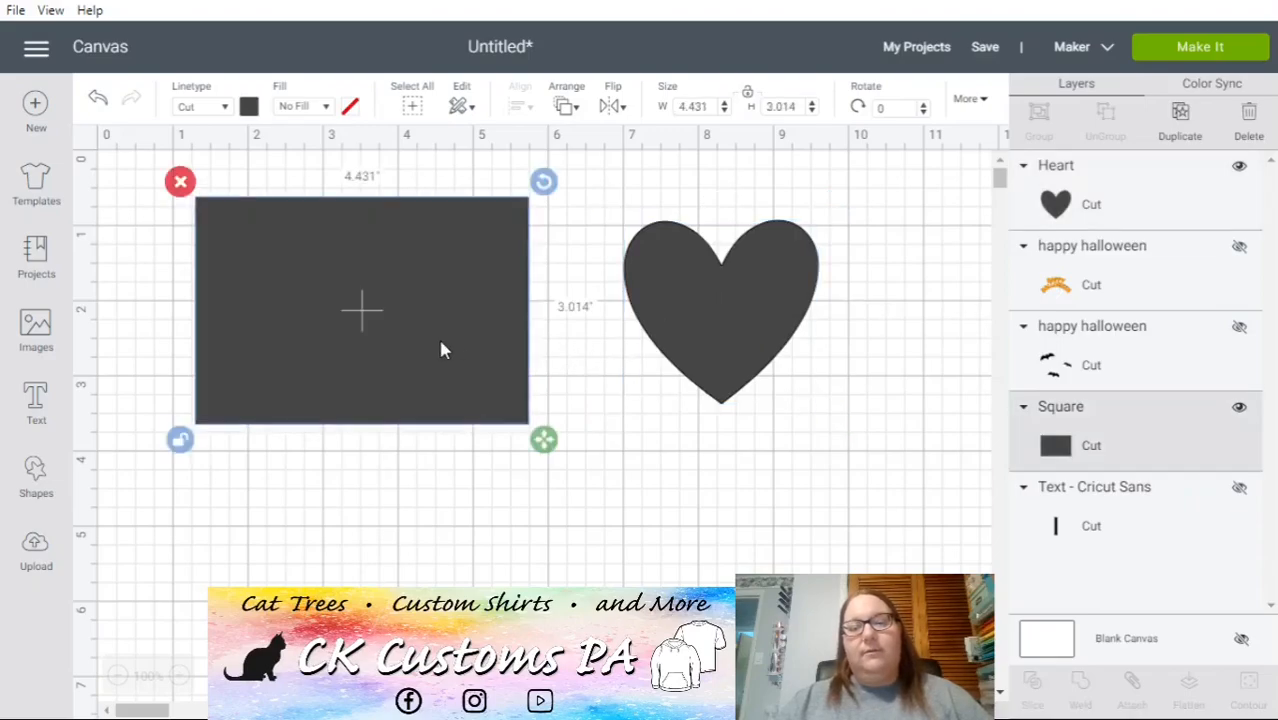
click(756, 317)
drag(758, 310, 457, 314)
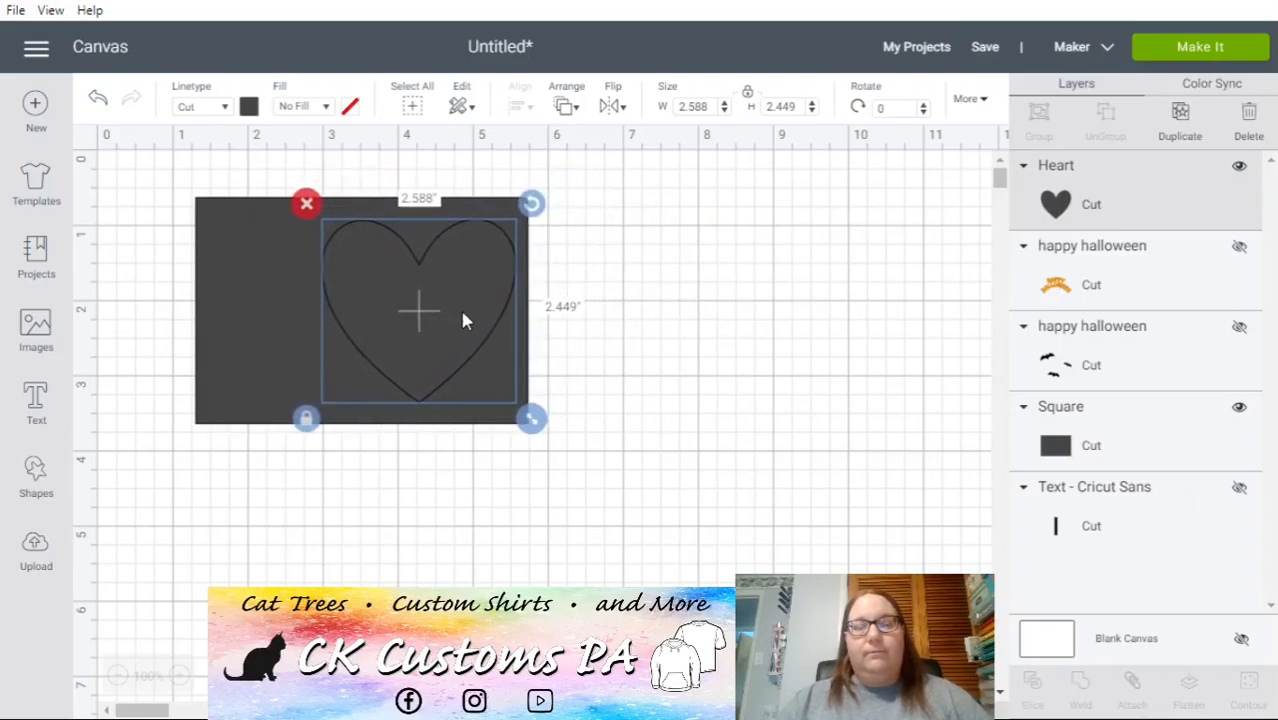
- Select the heart and rectangle together and slice them
click(708, 460)
drag(624, 476, 398, 190)
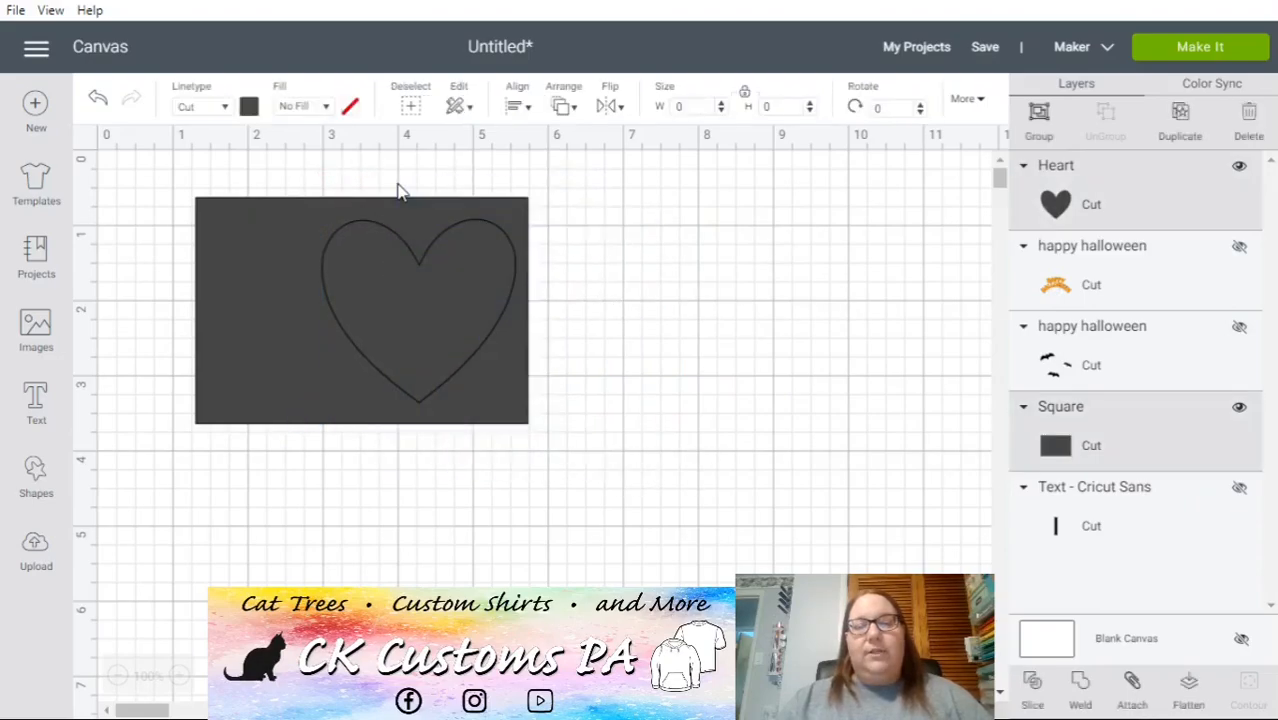
click(1034, 690)
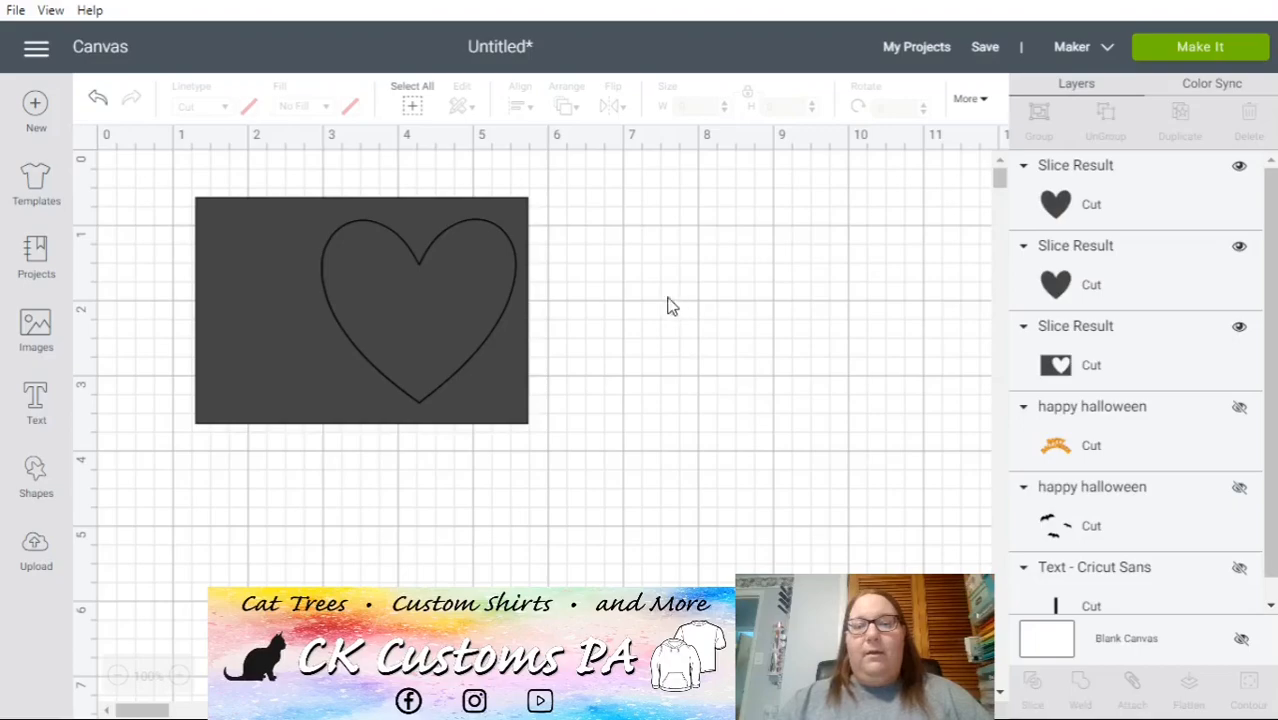
- Pull the two sliced hearts out of the rectangle to the open canvas on its right
drag(428, 306, 779, 266)
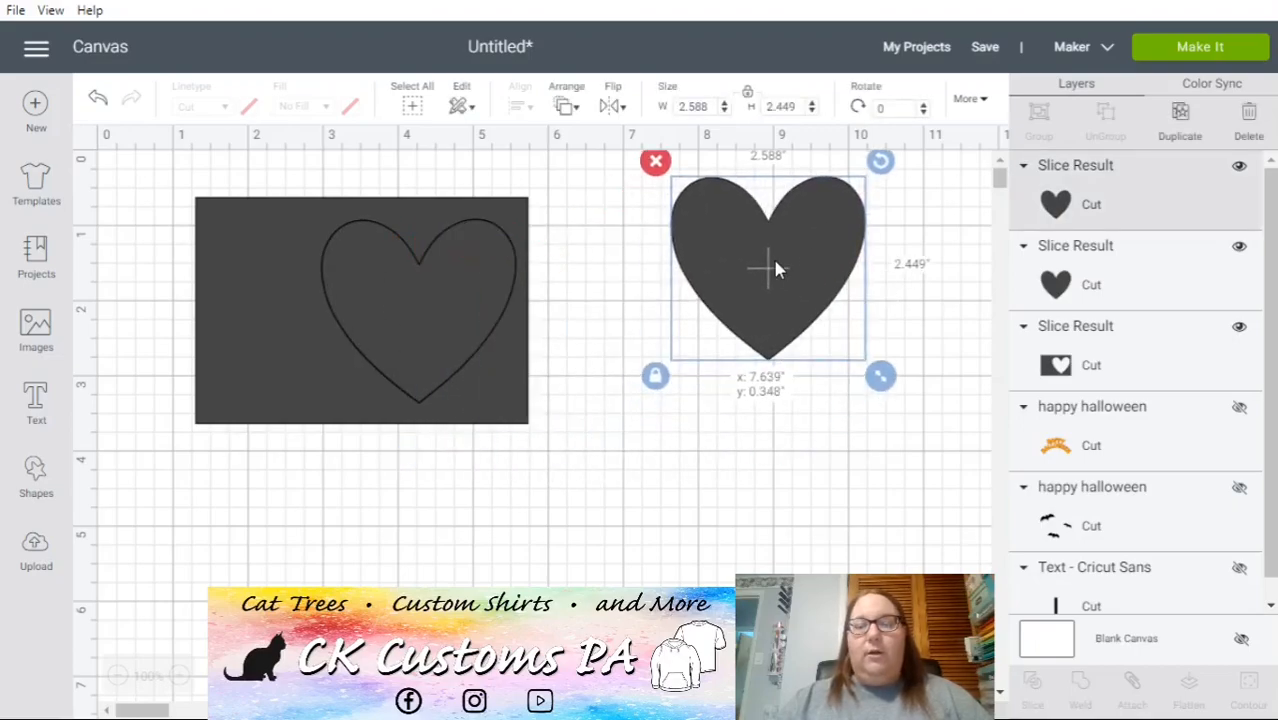
click(392, 323)
drag(392, 323, 640, 410)
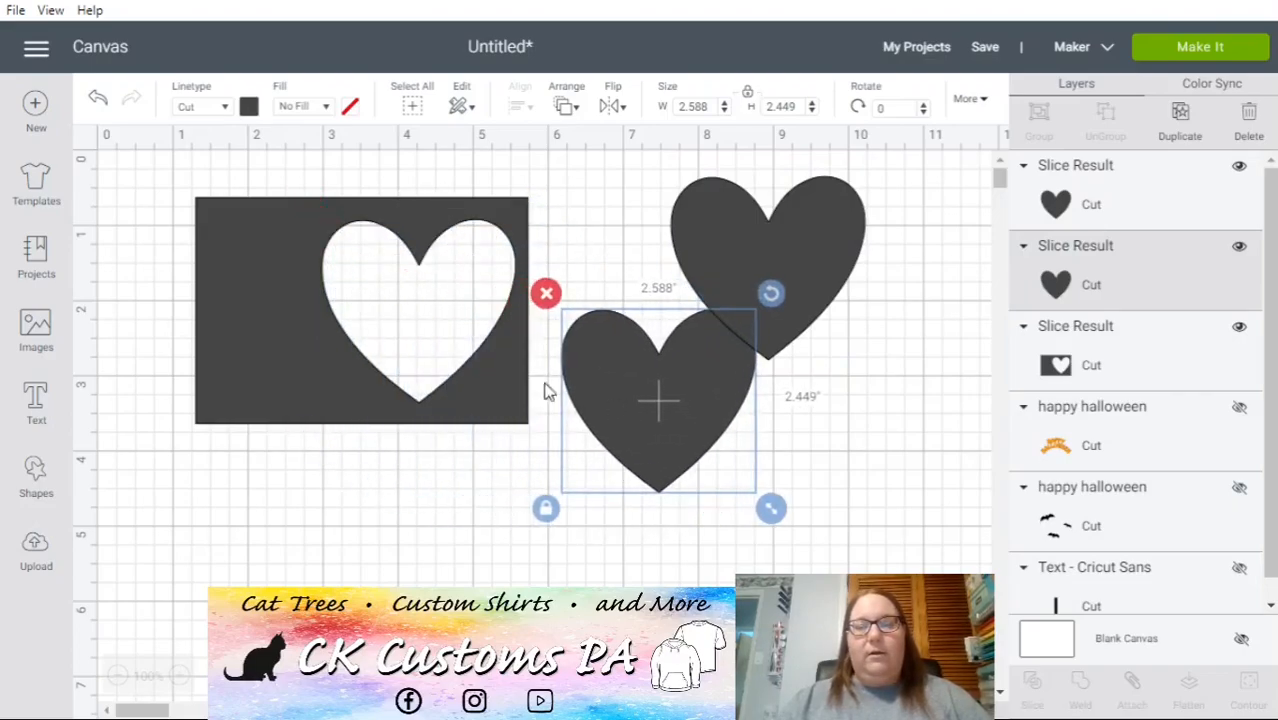
- Spread the cutout rectangle and the two hearts apart so the three slice pieces sit side by side without overlapping
drag(317, 357, 252, 320)
drag(660, 404, 605, 414)
drag(798, 290, 833, 285)
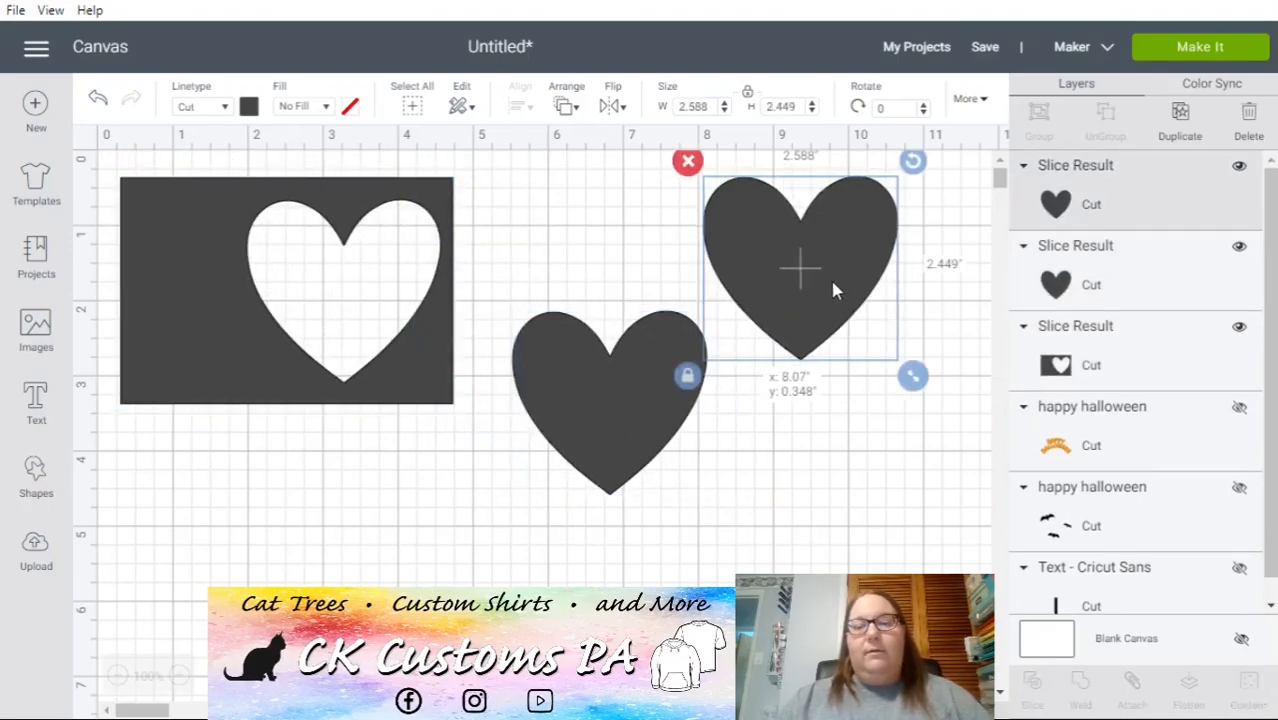
drag(605, 391, 603, 373)
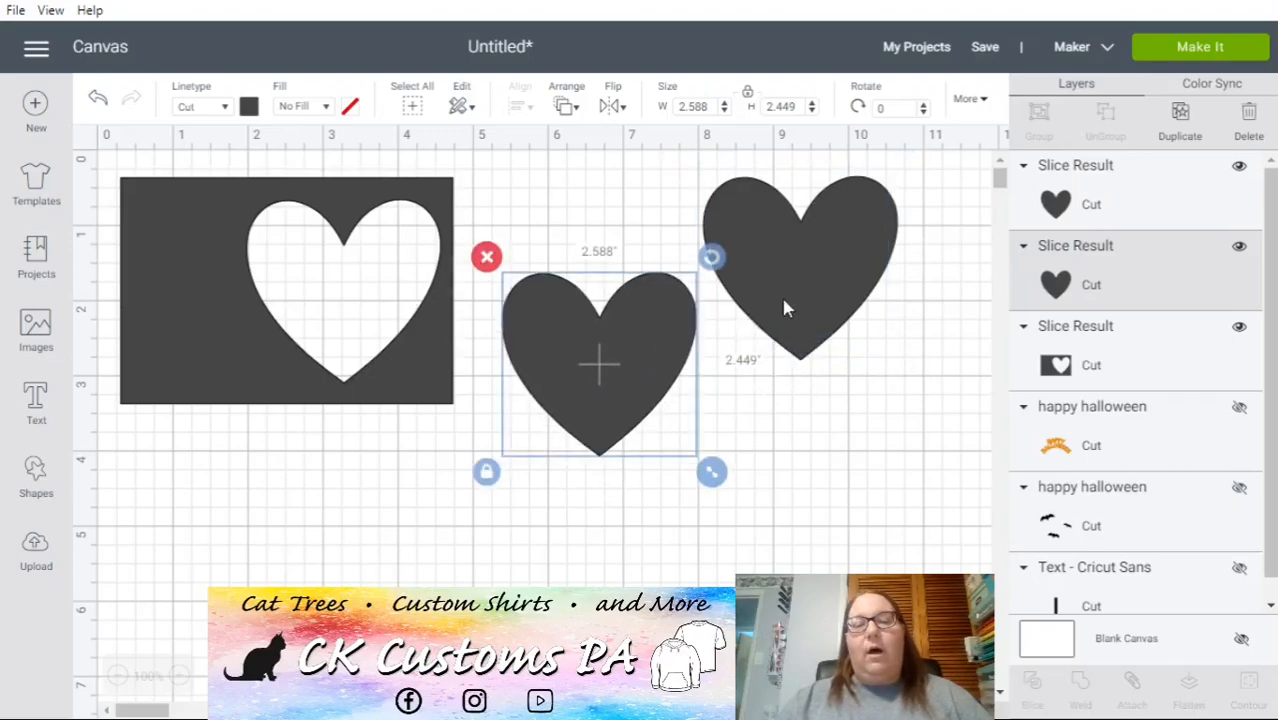
drag(799, 291, 804, 301)
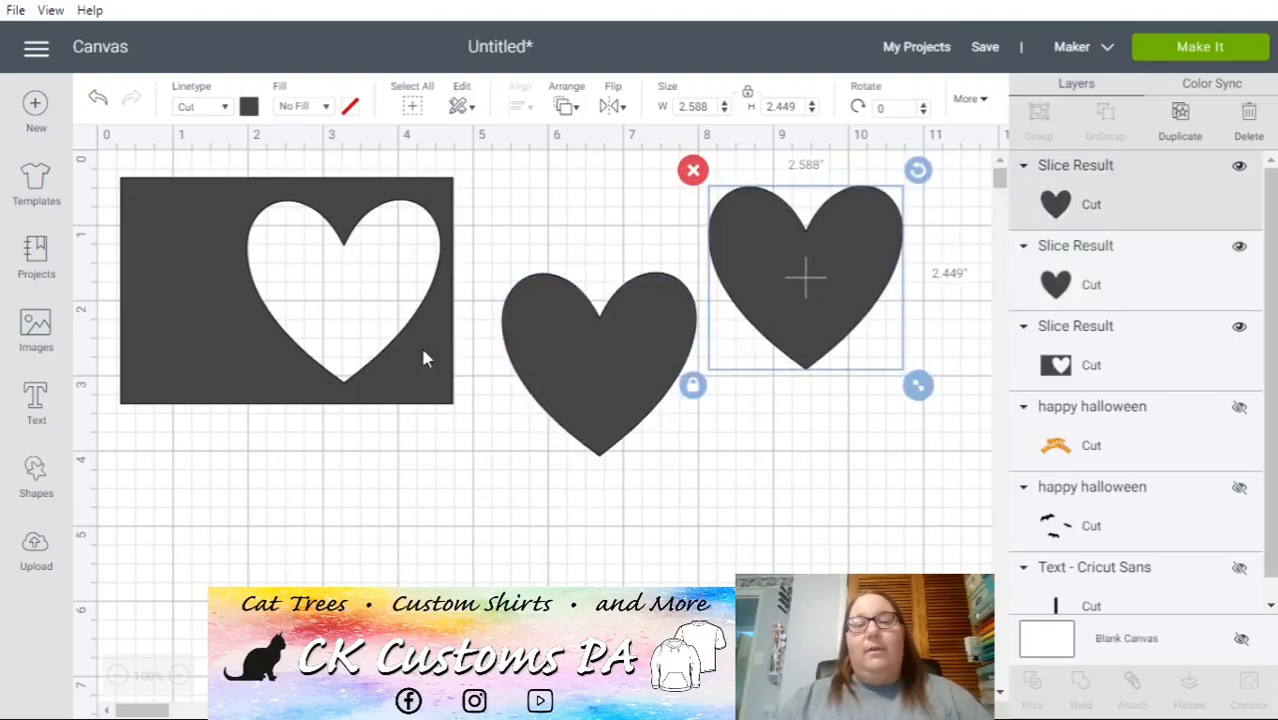
mouse_move(226, 336)
mouse_down()
mouse_move(205, 362)
mouse_move(237, 391)
mouse_move(240, 351)
mouse_up()
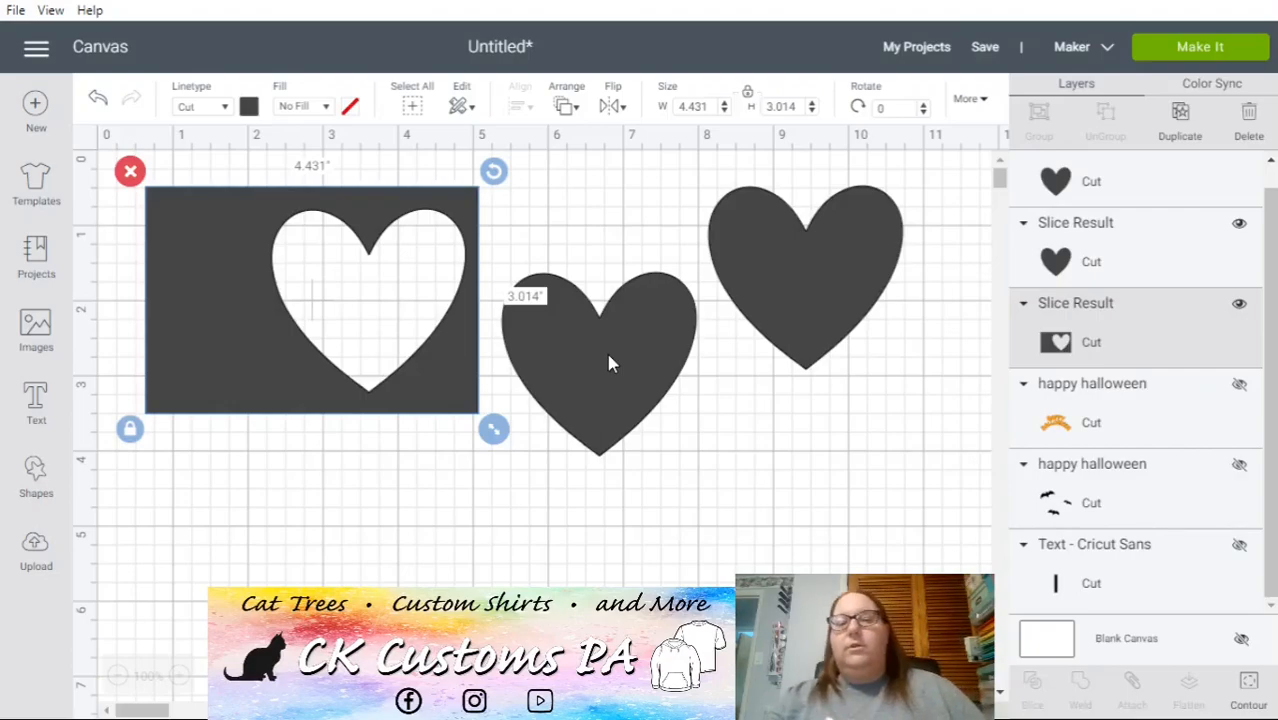
drag(613, 400, 618, 340)
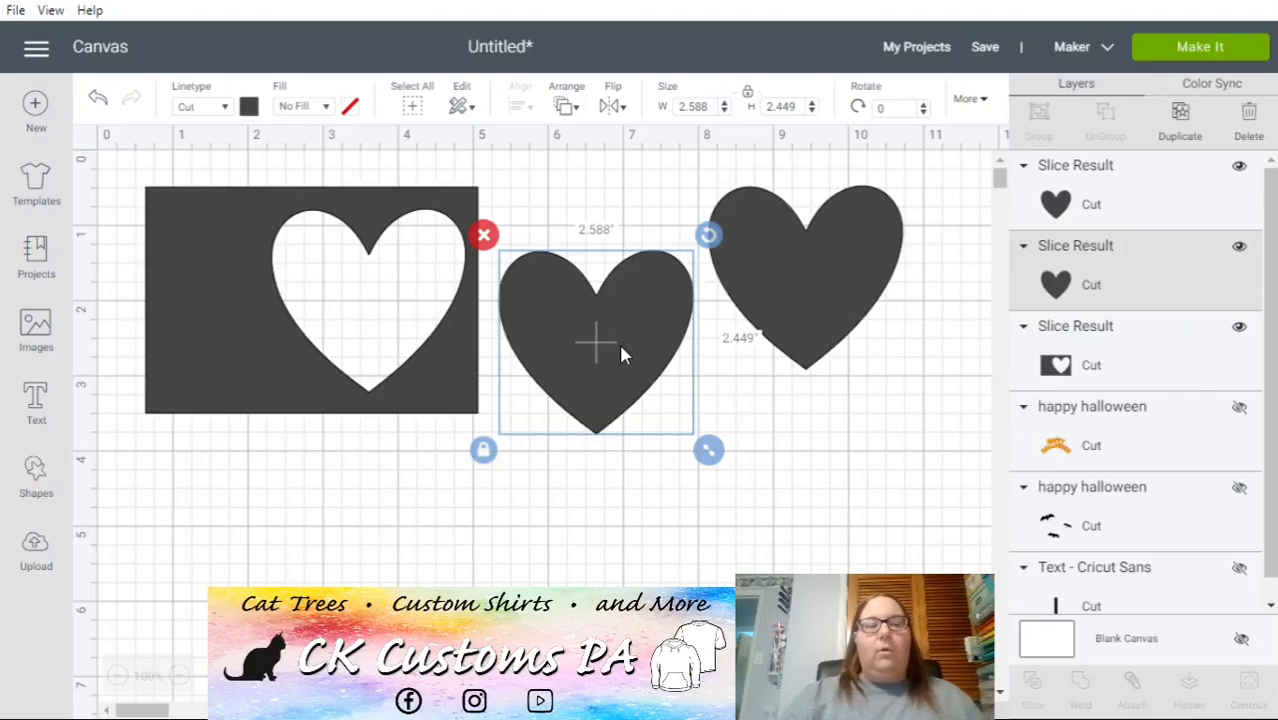
- Insert the scalloped frame image, the decal instruction template, from the full collection of uploaded images
click(36, 550)
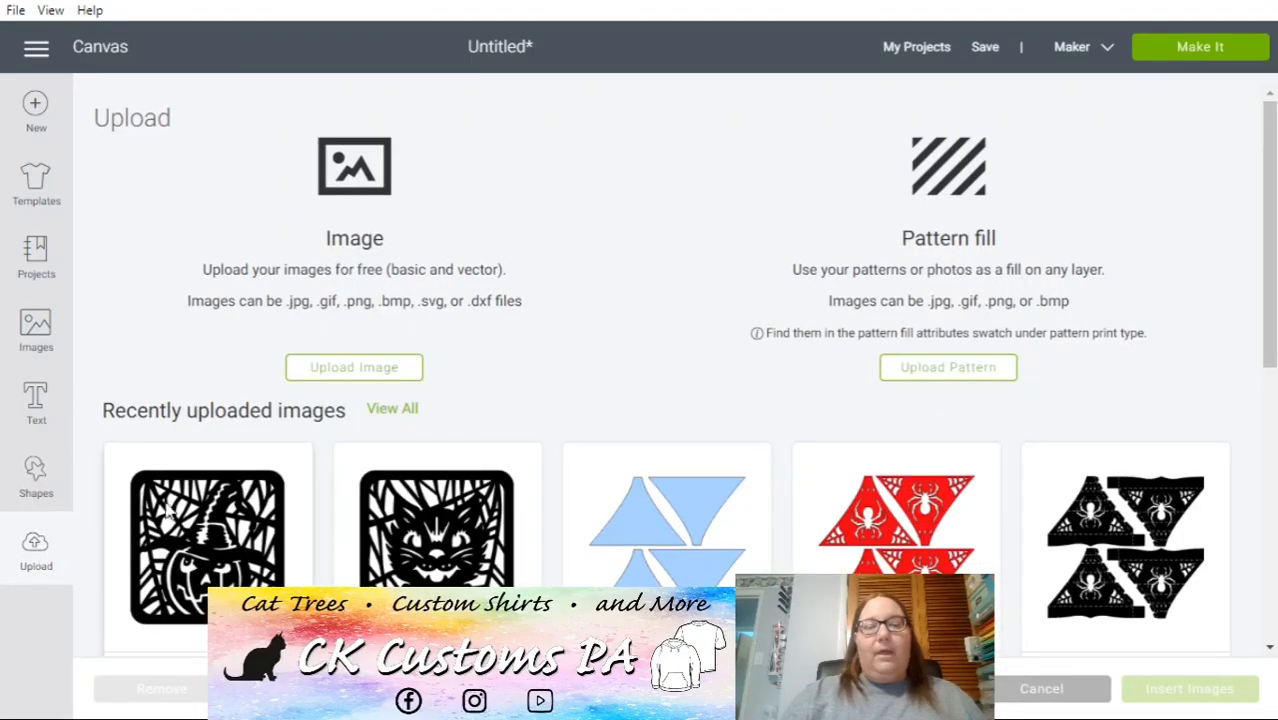
click(388, 412)
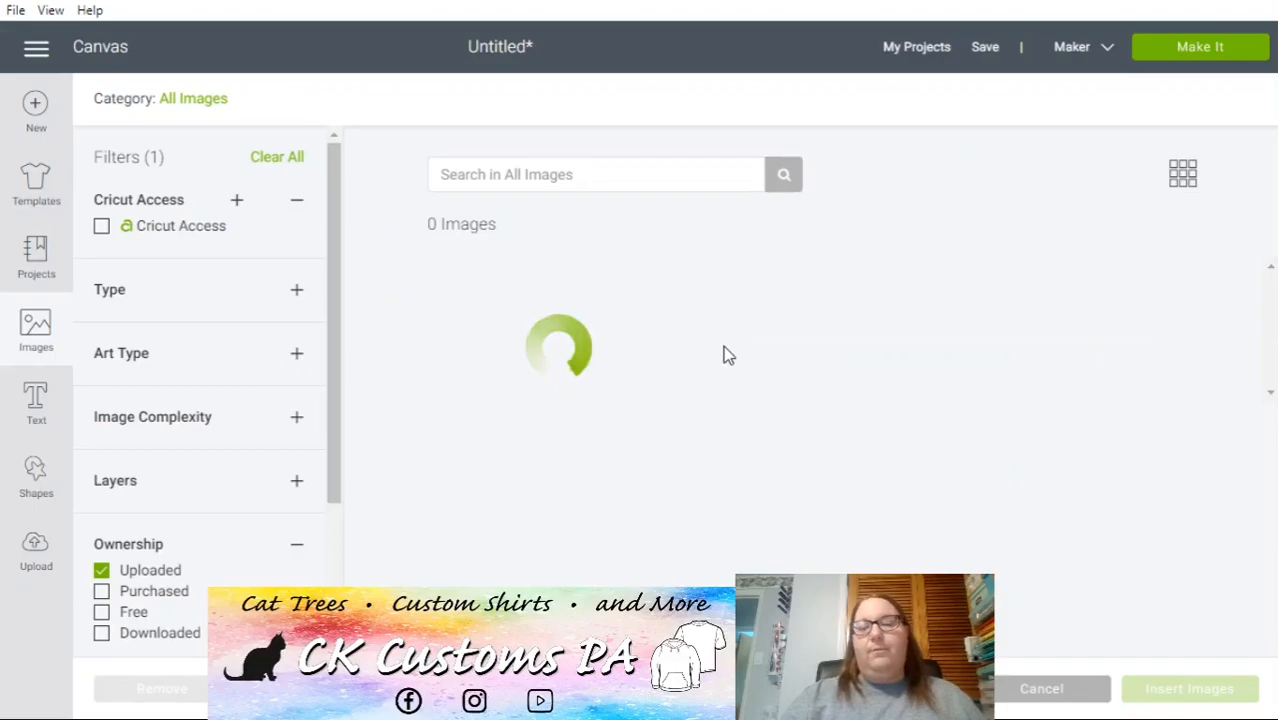
scroll(996, 448, down, 10)
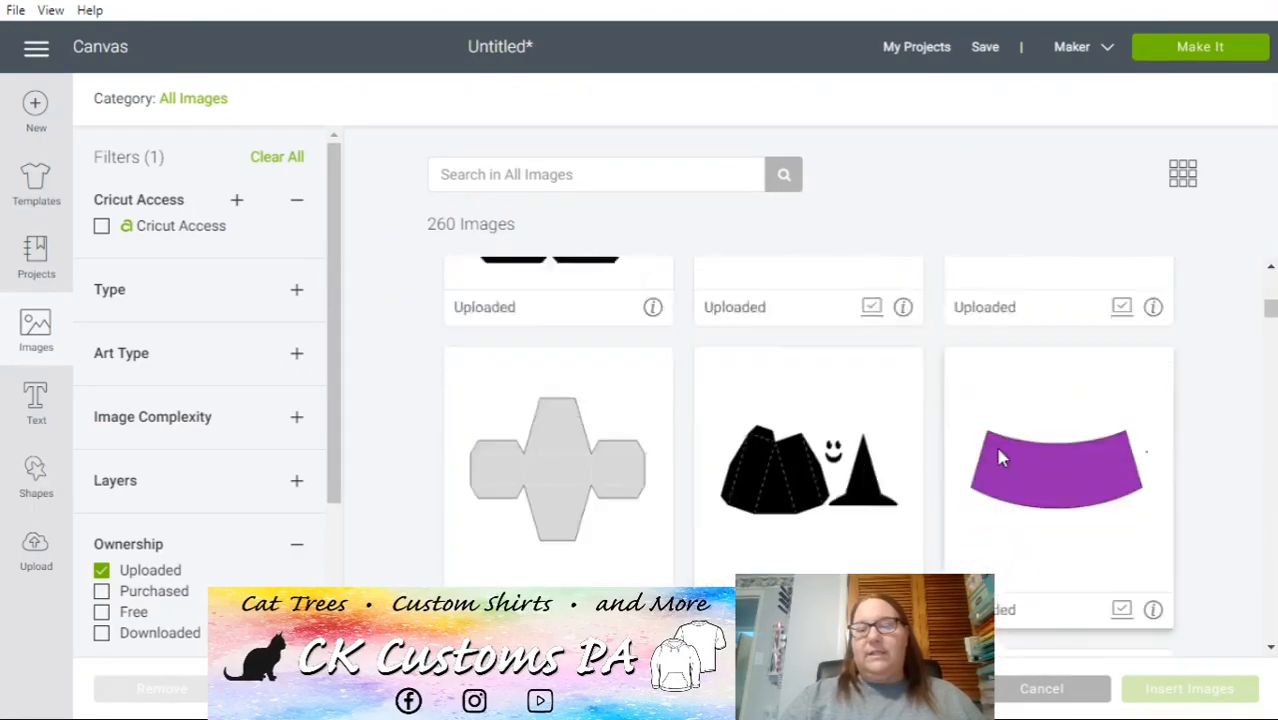
scroll(998, 458, down, 15)
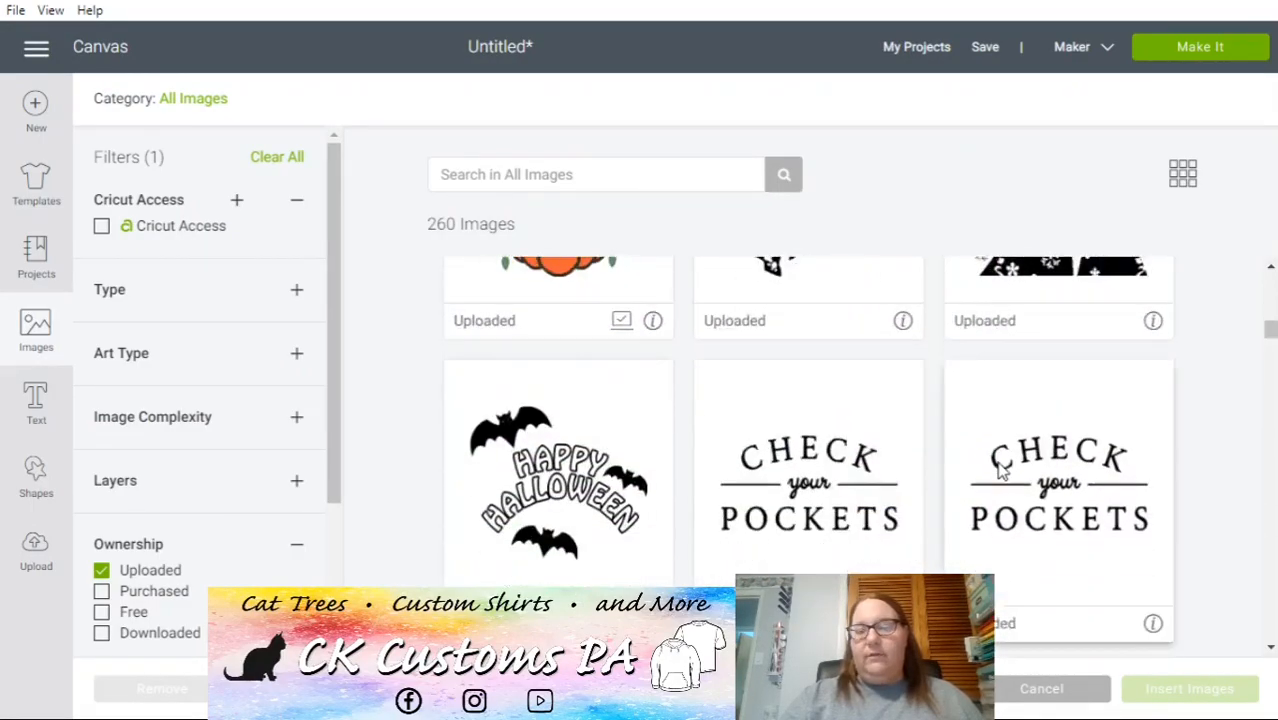
scroll(998, 470, down, 15)
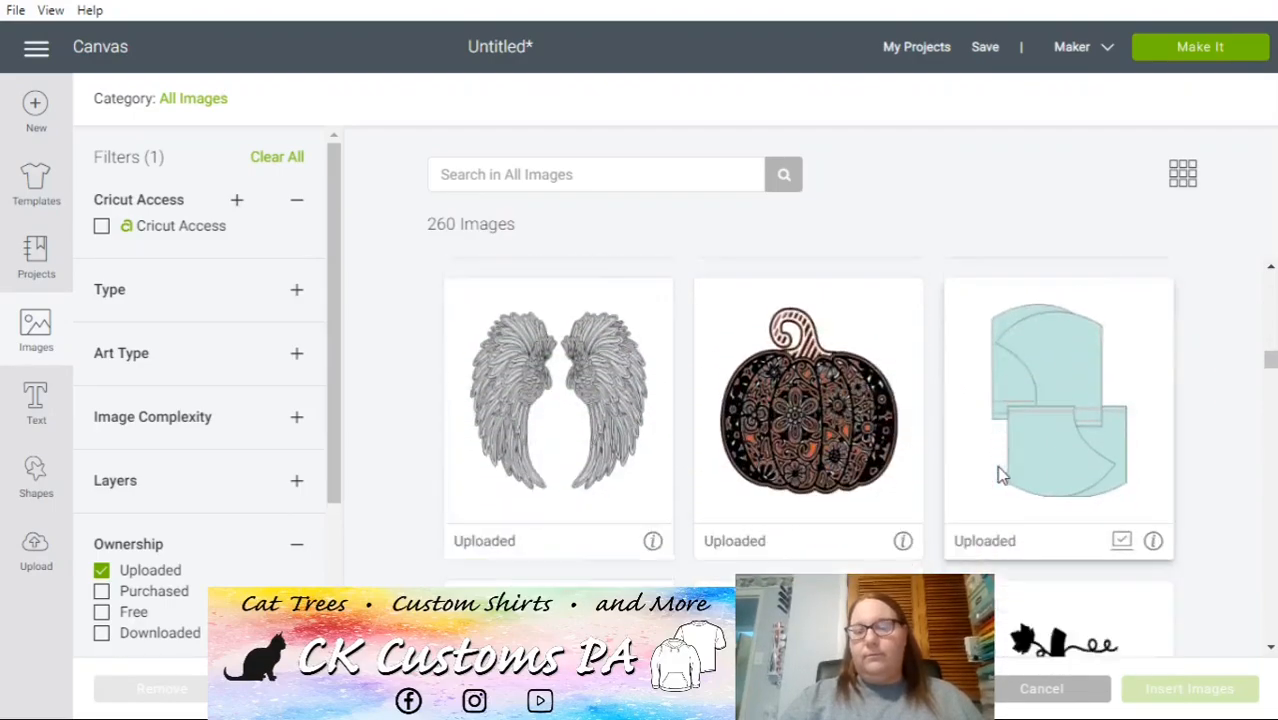
scroll(998, 474, down, 5)
scroll(997, 468, up, 8)
scroll(997, 465, up, 10)
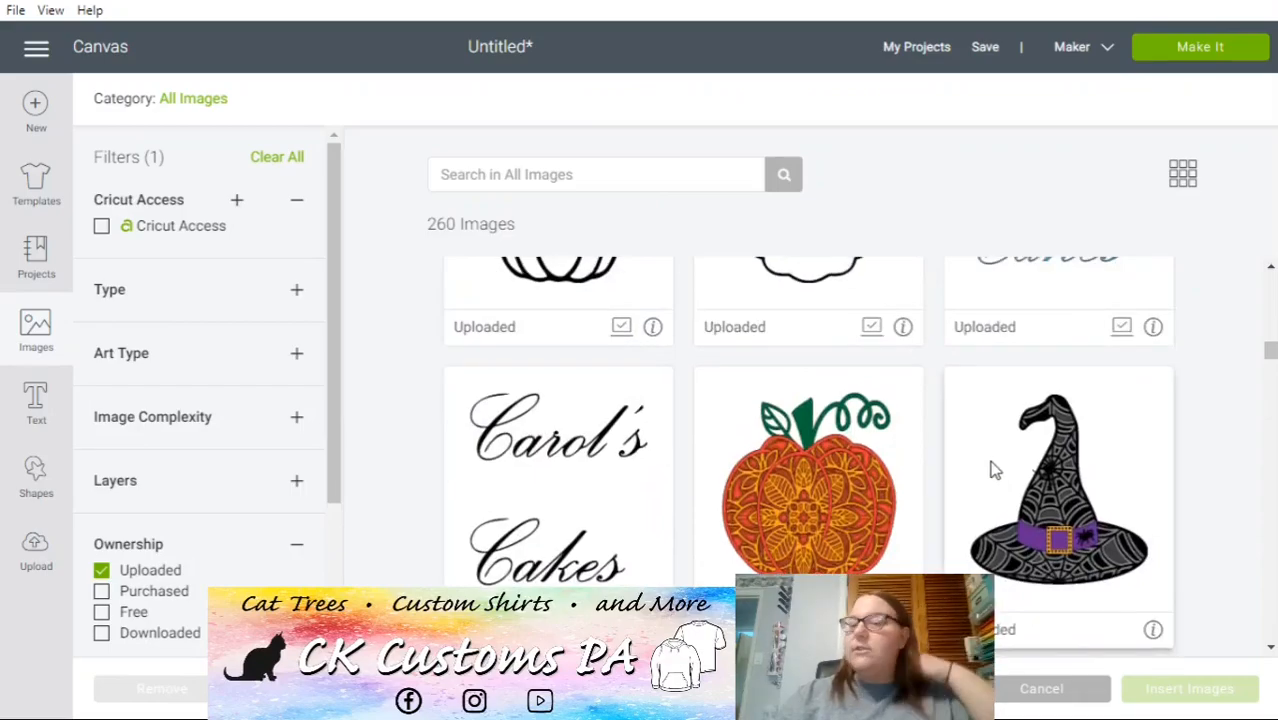
click(772, 409)
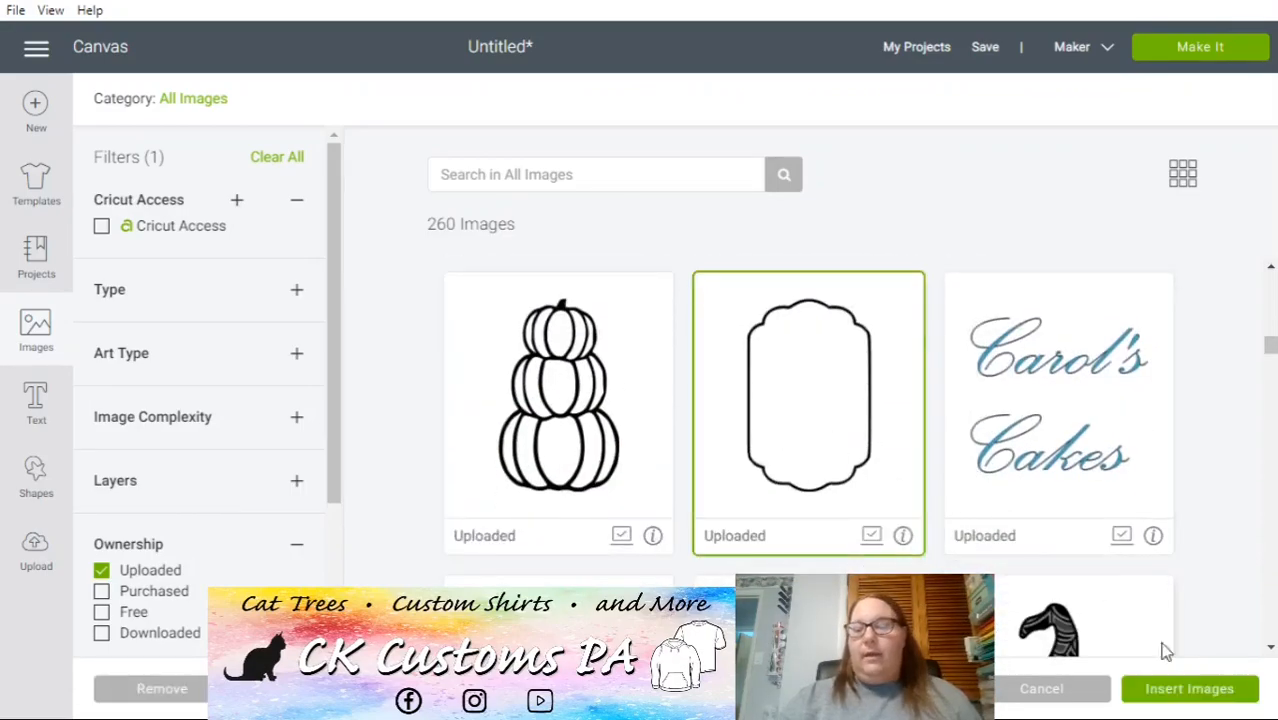
click(1189, 689)
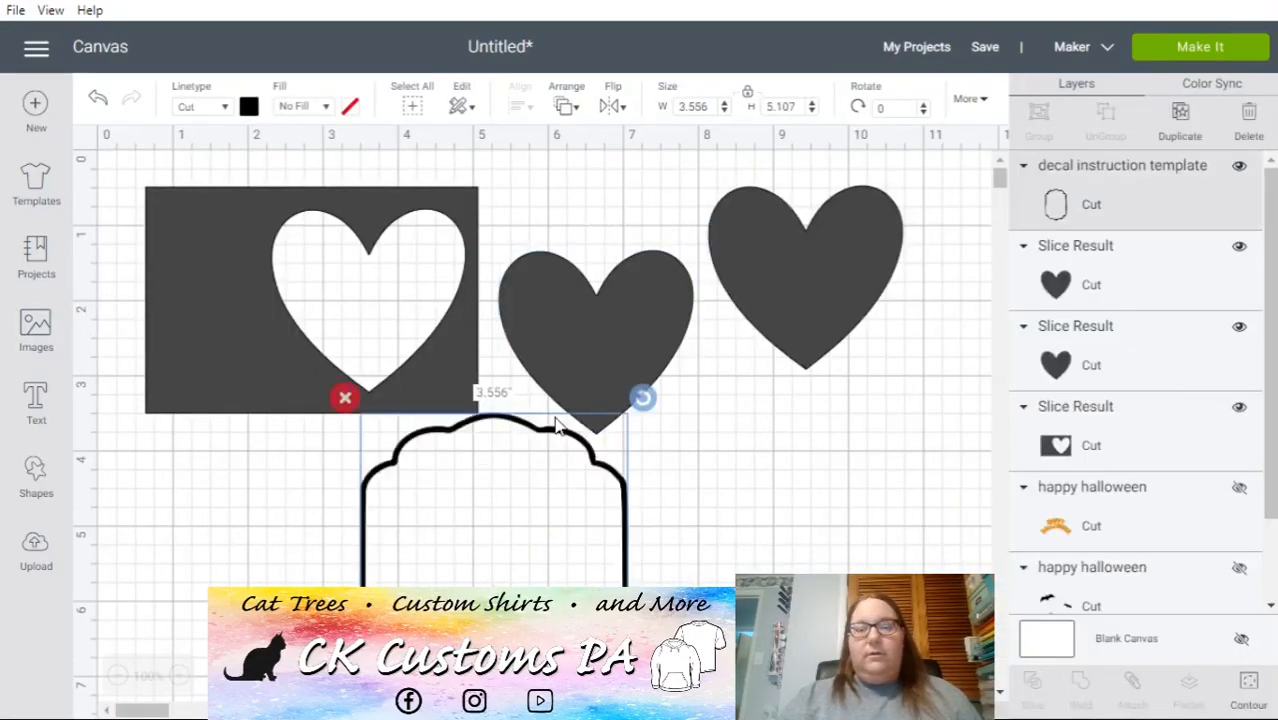
- Move the frame template up into view and hide its inner contour to make it a solid shape
drag(548, 461, 595, 320)
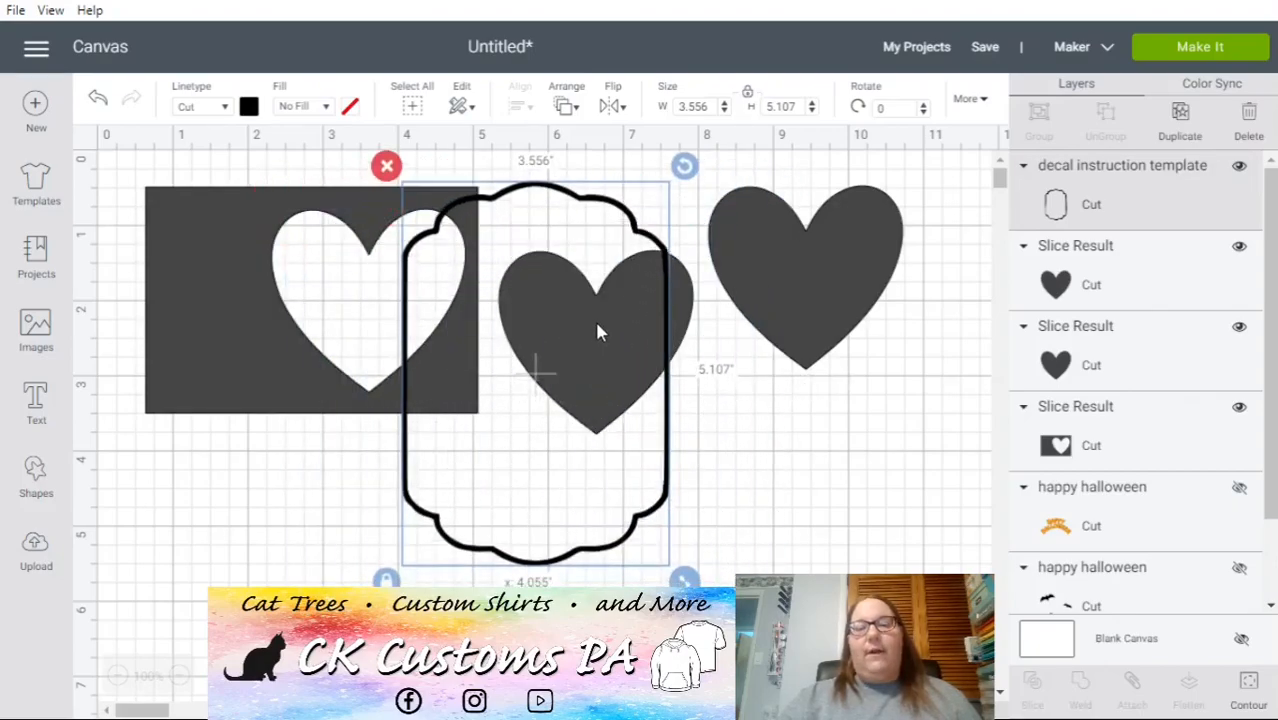
click(1246, 703)
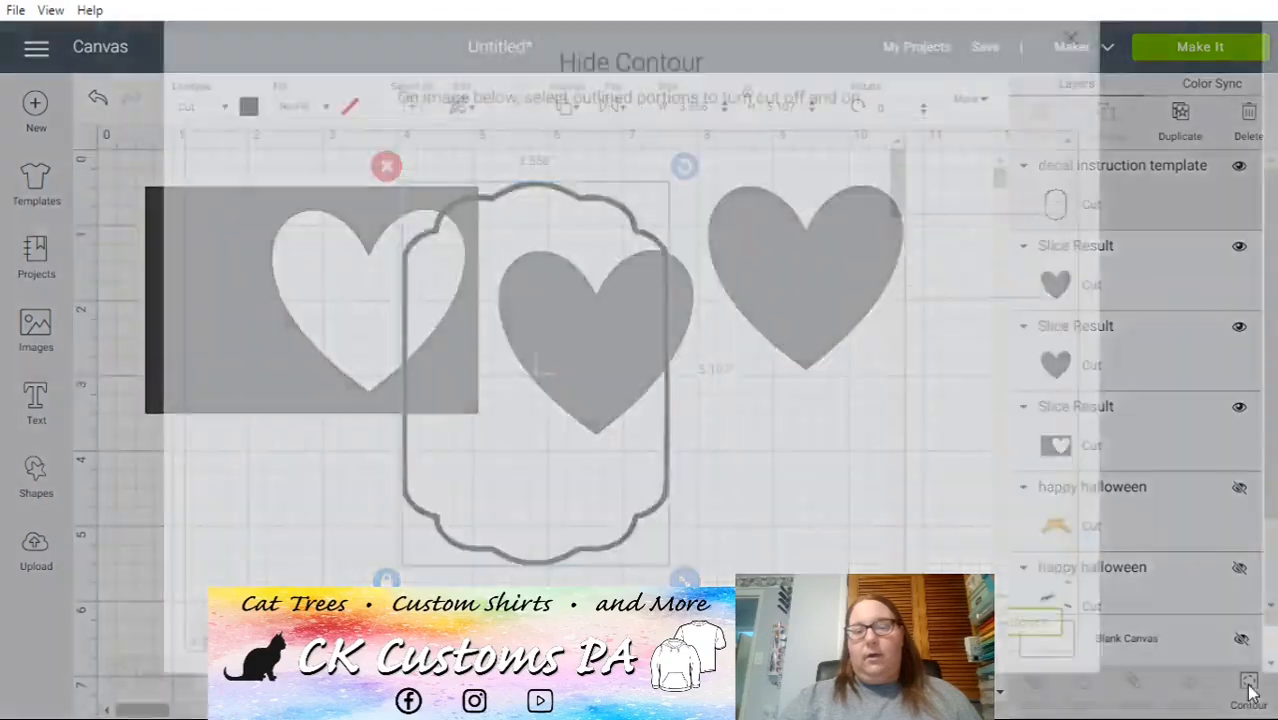
click(628, 421)
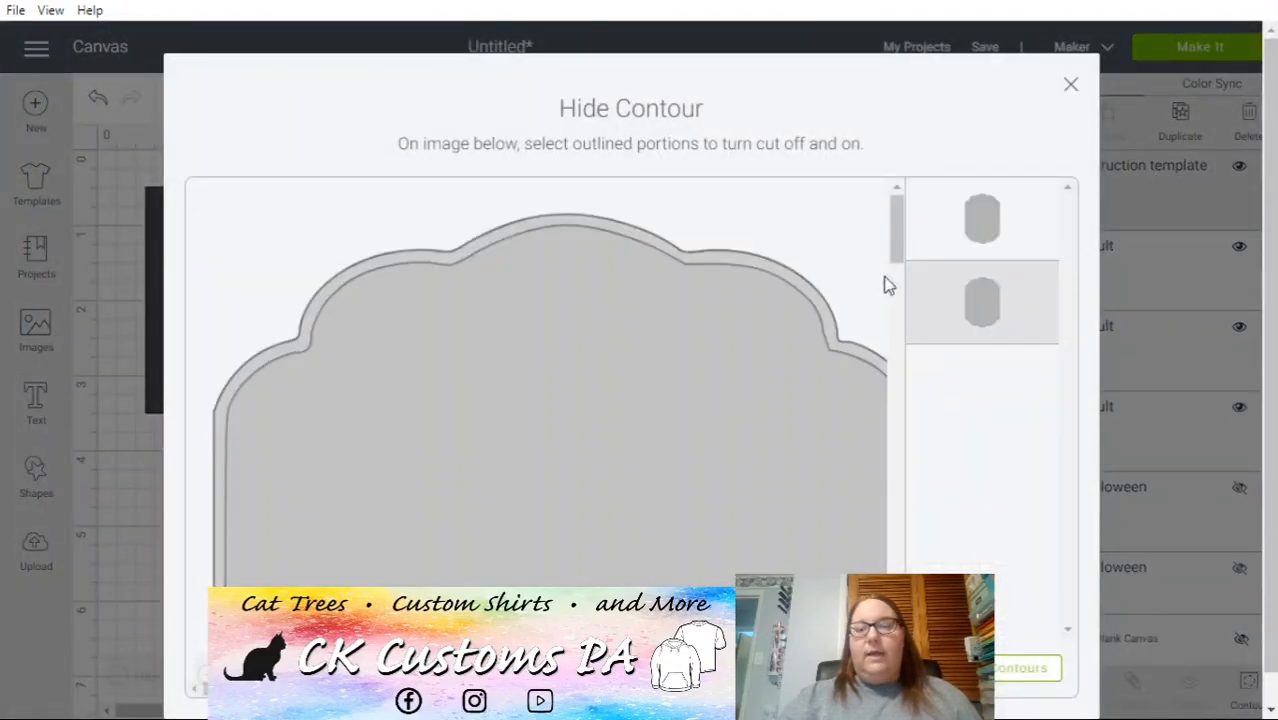
click(1076, 88)
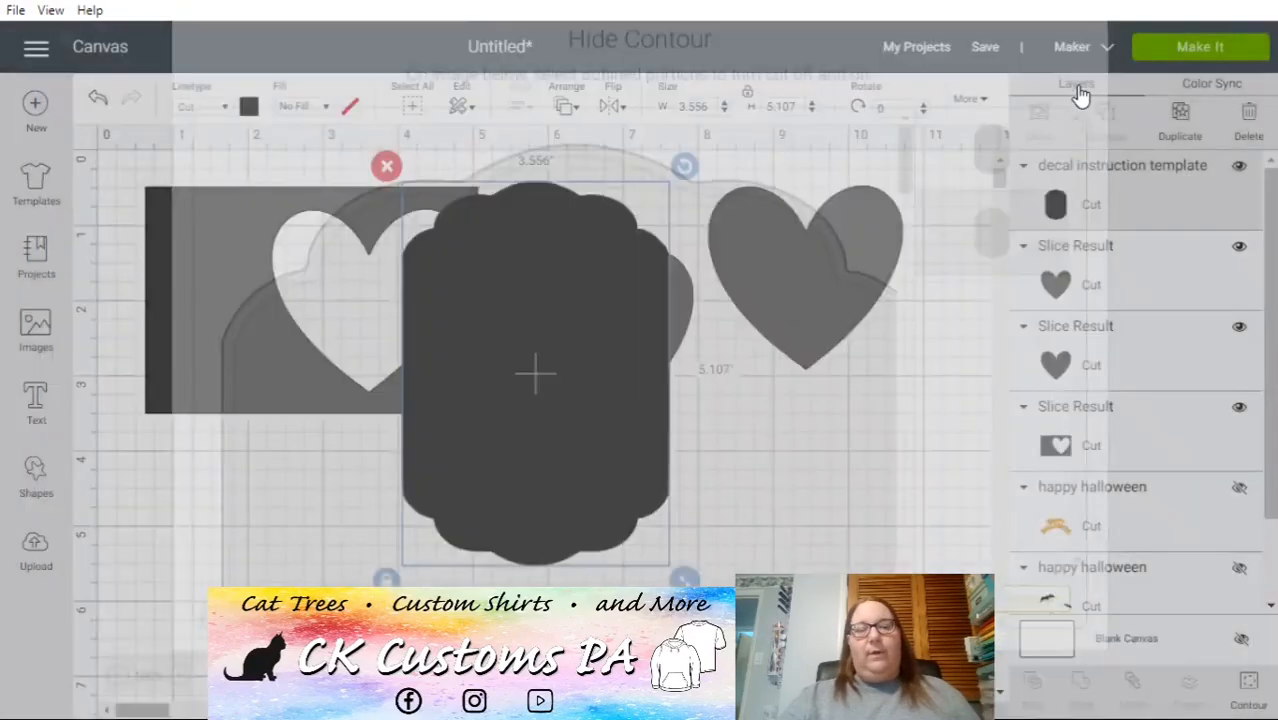
- Place the solid template in the open area left of the hearts and move the heart-cutout rectangle to the right
drag(531, 471, 220, 425)
click(452, 360)
drag(524, 374, 945, 416)
drag(249, 377, 301, 350)
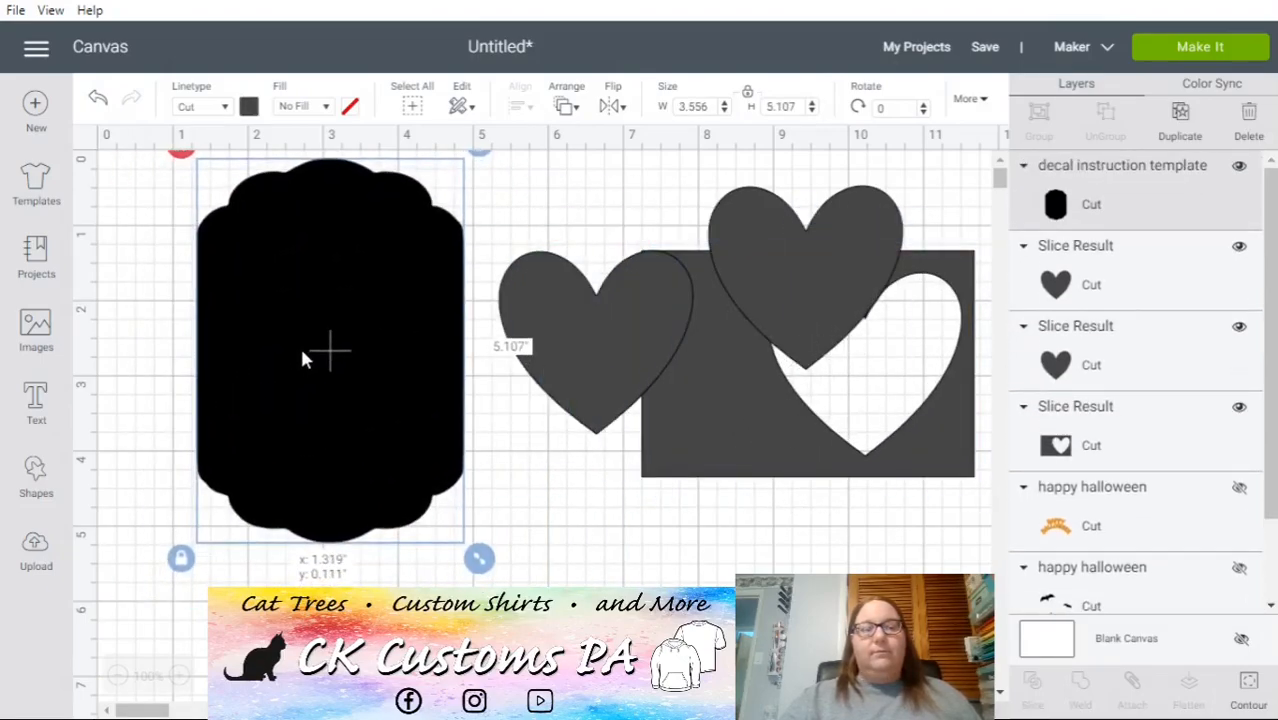
- Add the text "Hello", place it on the upper middle of the template, and color it blue
click(36, 405)
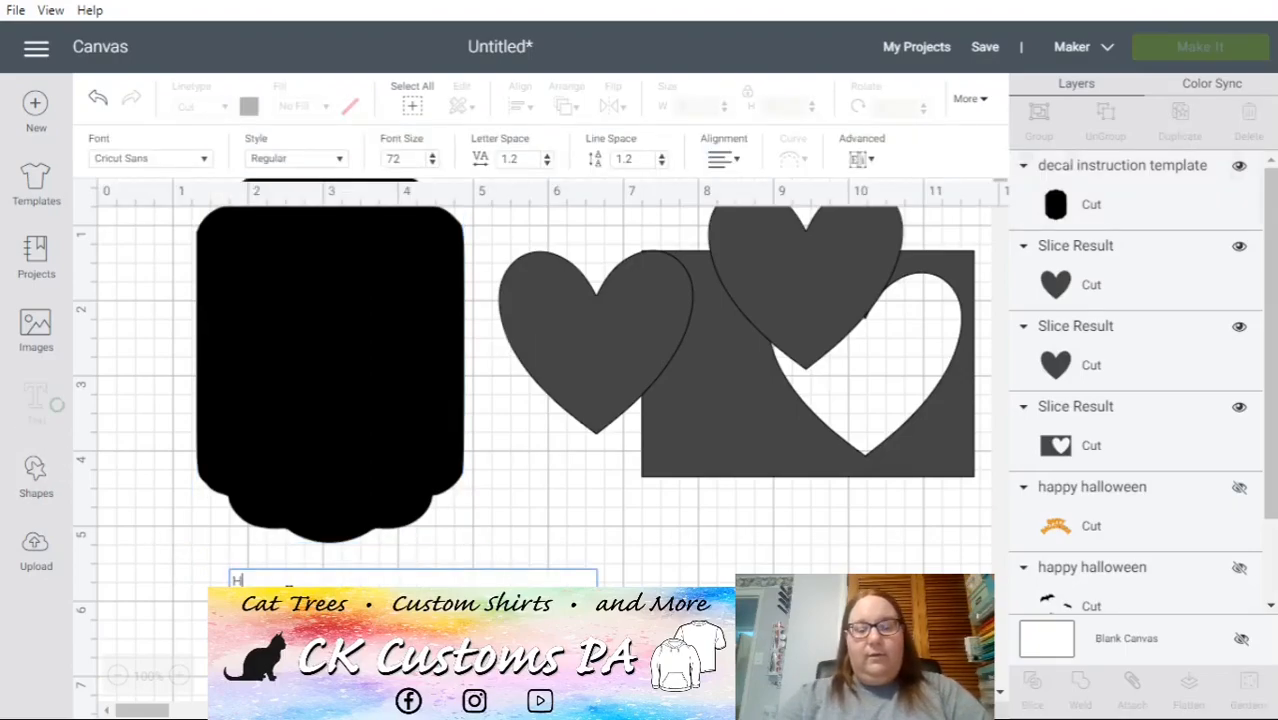
text(Hello)
drag(449, 654, 406, 638)
drag(368, 589, 390, 340)
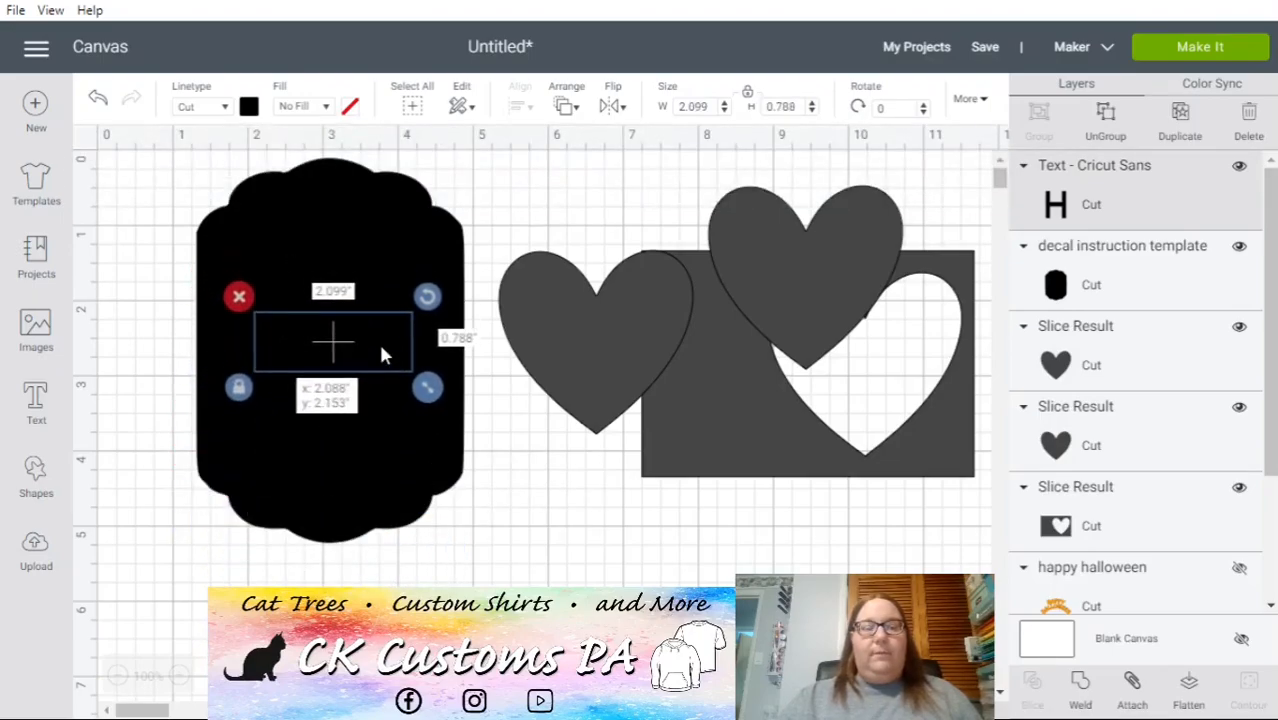
click(250, 108)
click(349, 245)
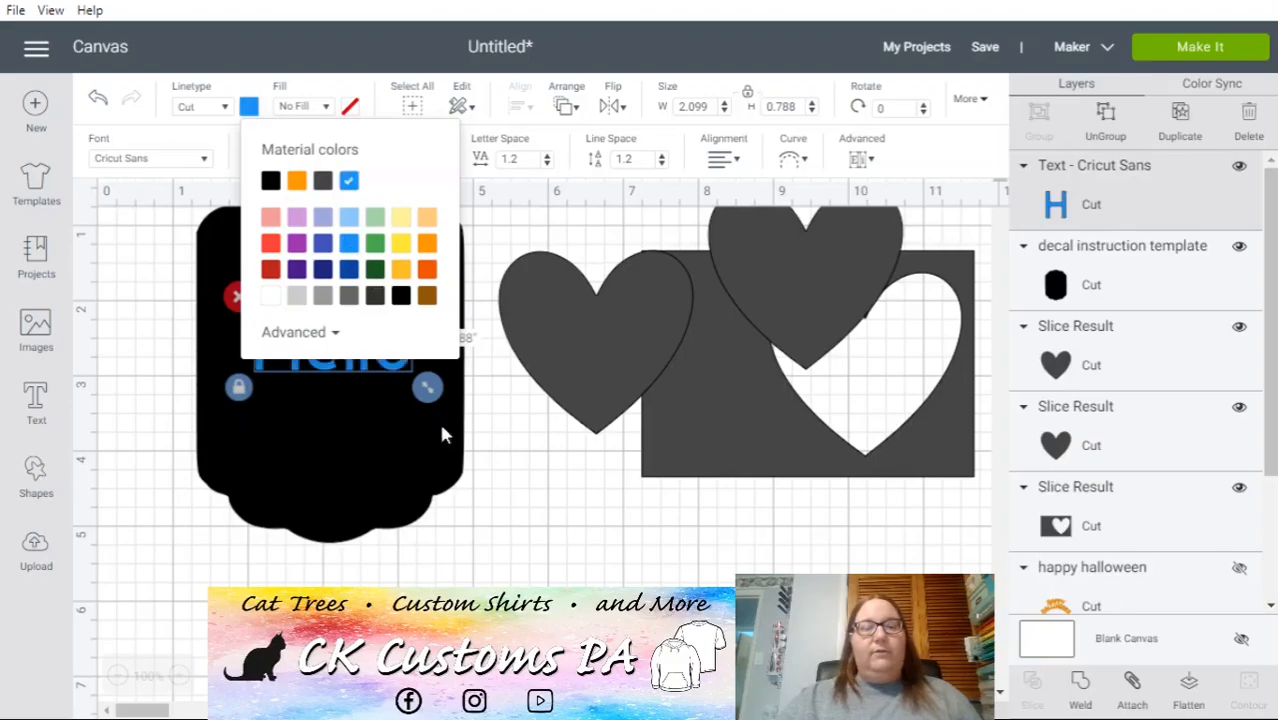
click(522, 574)
- Select the Hello text and the template together and slice them
drag(322, 303, 457, 515)
click(126, 493)
drag(108, 330, 345, 385)
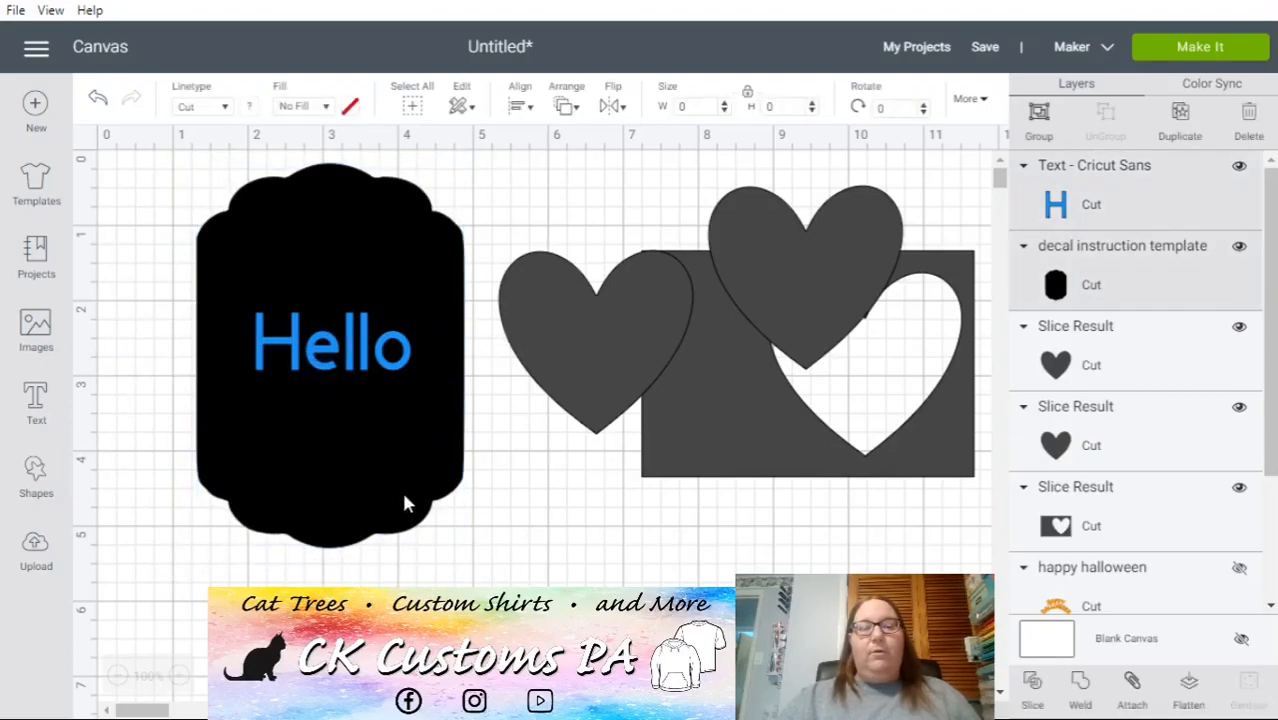
click(1030, 688)
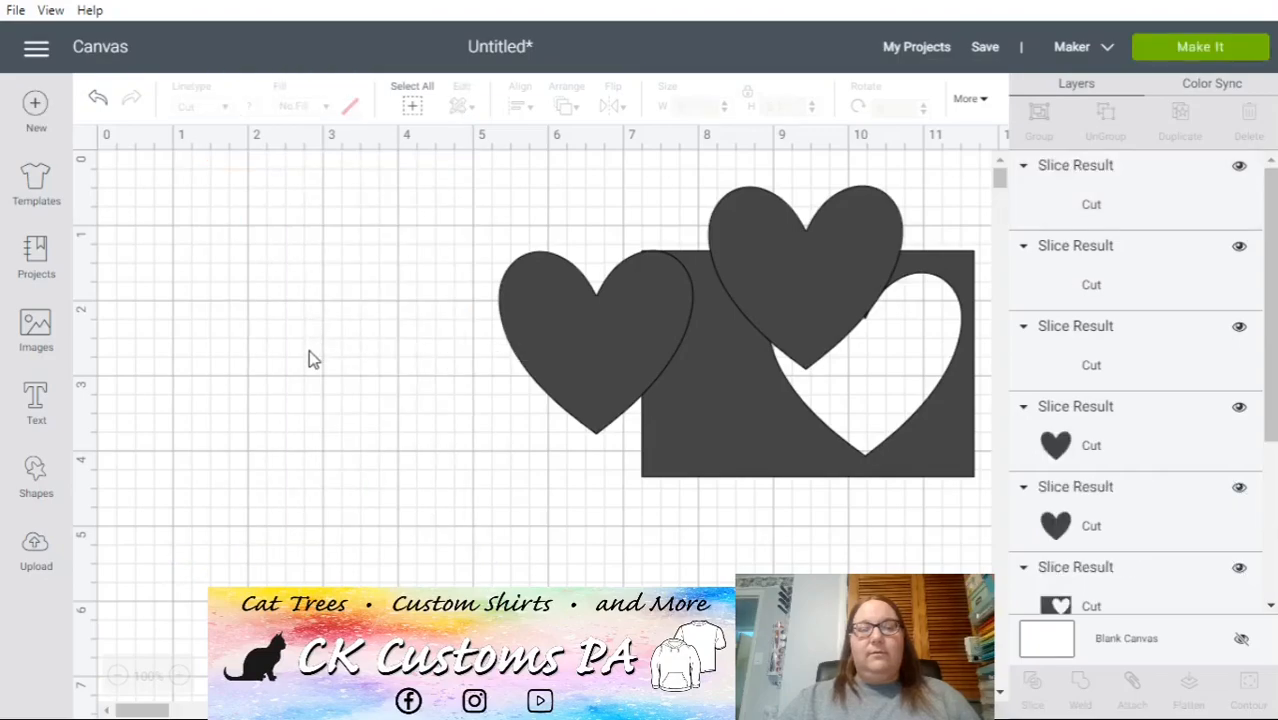
- Pull the blue and black Hello pieces off the template to the right and move the nearest heart clear of it
drag(333, 361, 643, 398)
drag(368, 437, 313, 438)
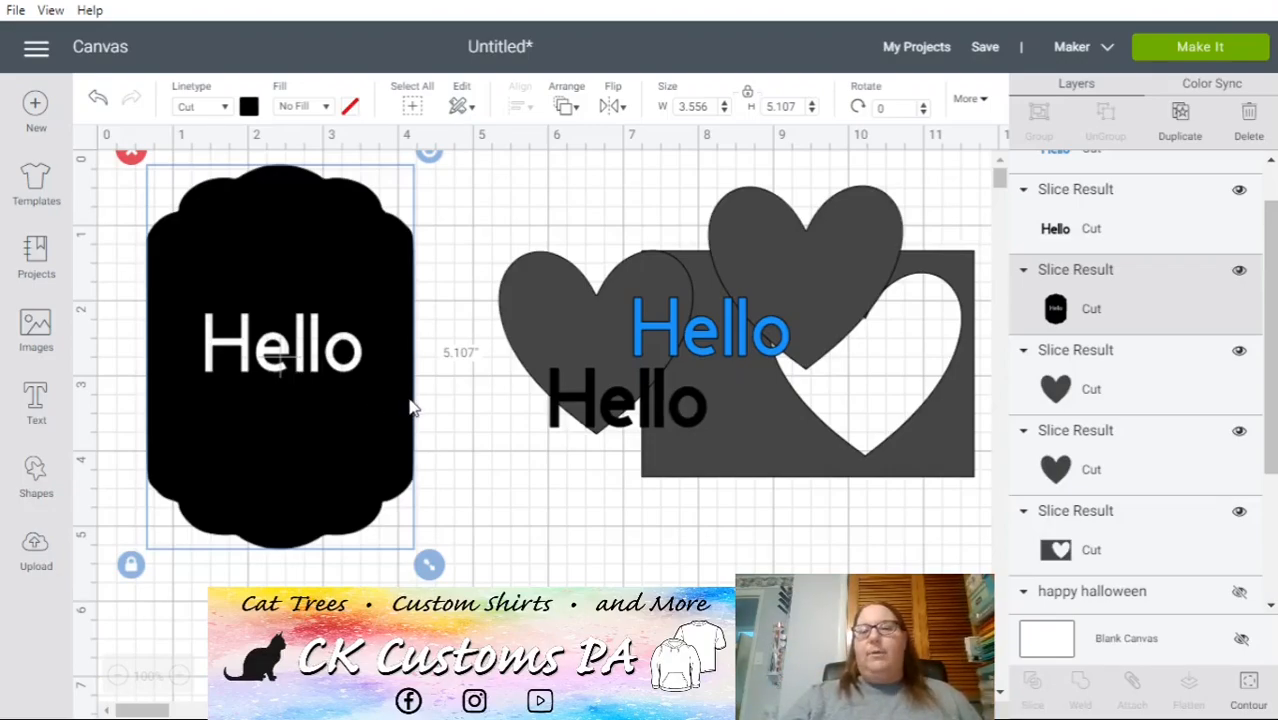
click(511, 440)
drag(556, 328, 824, 330)
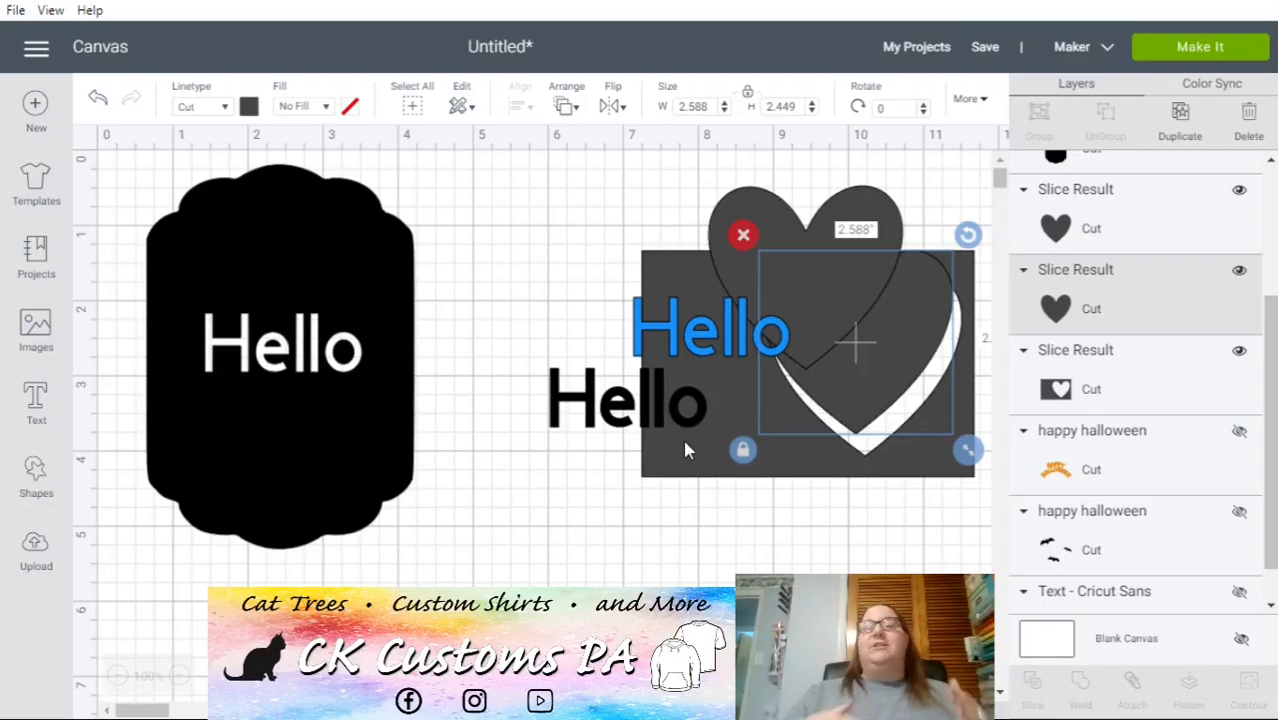
drag(335, 281, 372, 285)
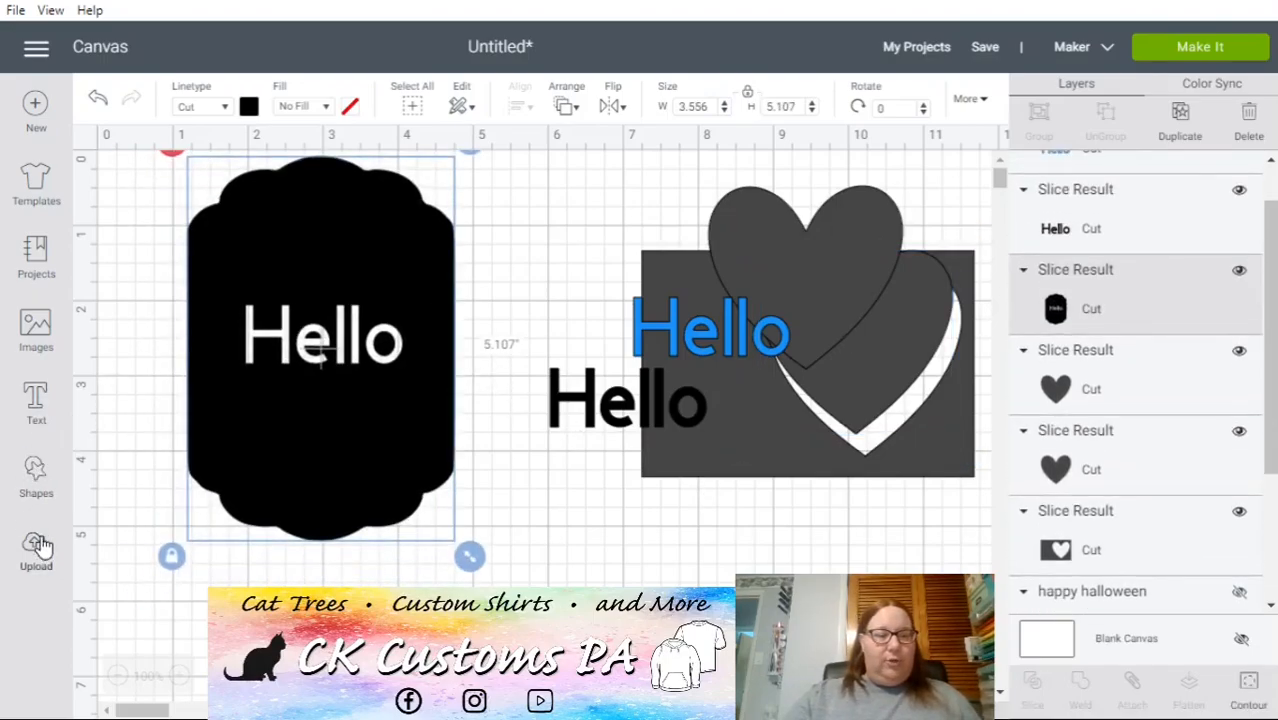
- Insert a square over the template's lower right and delete the hearts, heart-cutout rectangle and loose Hello pieces
click(36, 478)
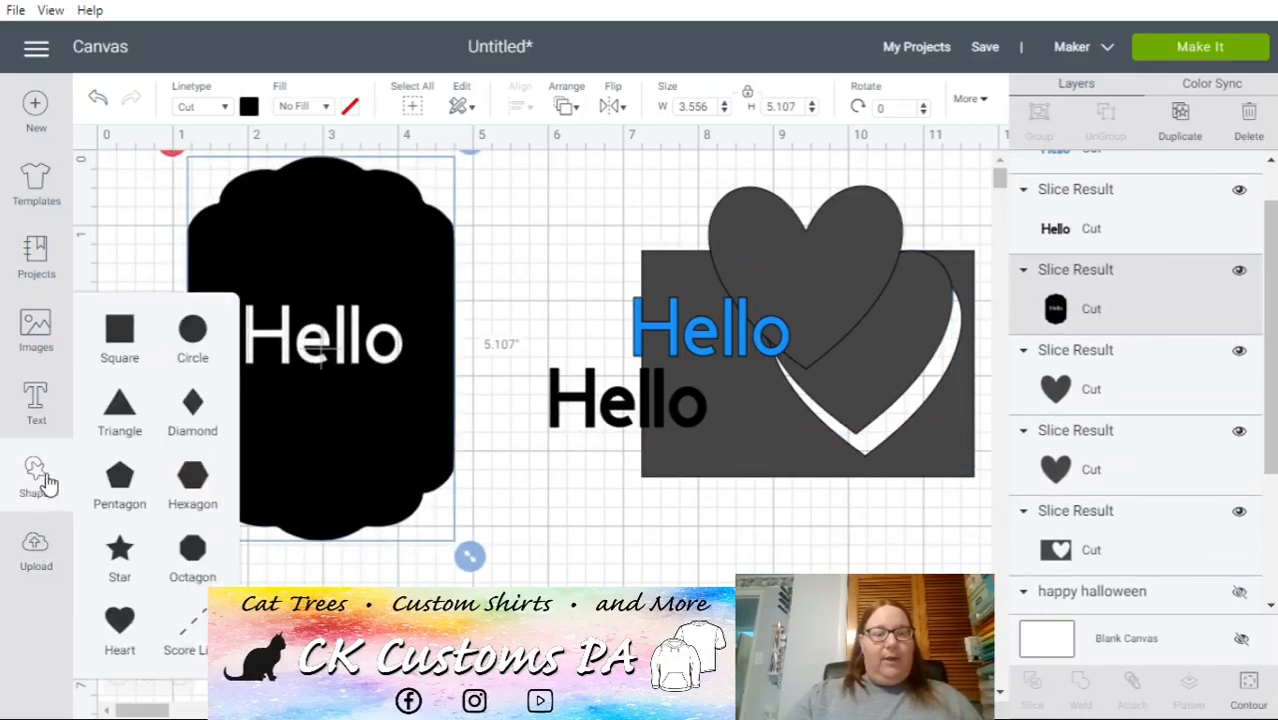
click(120, 337)
drag(535, 545, 420, 530)
drag(605, 530, 947, 191)
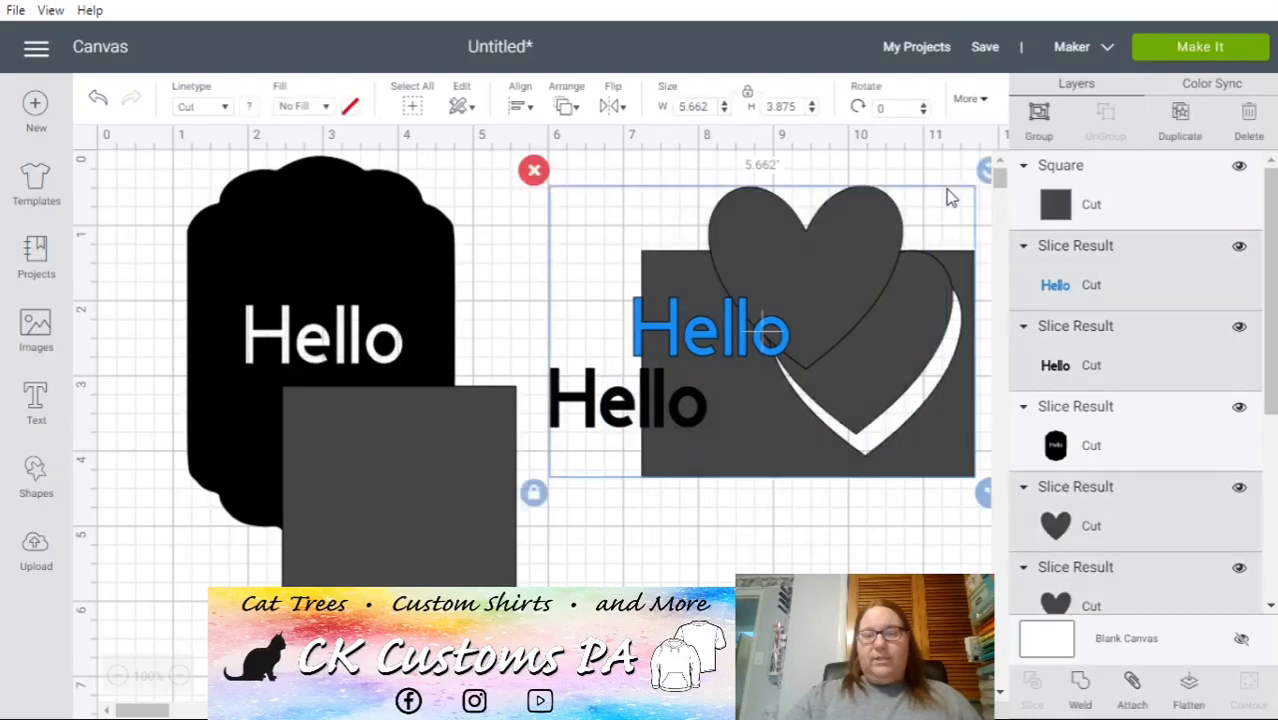
click(535, 172)
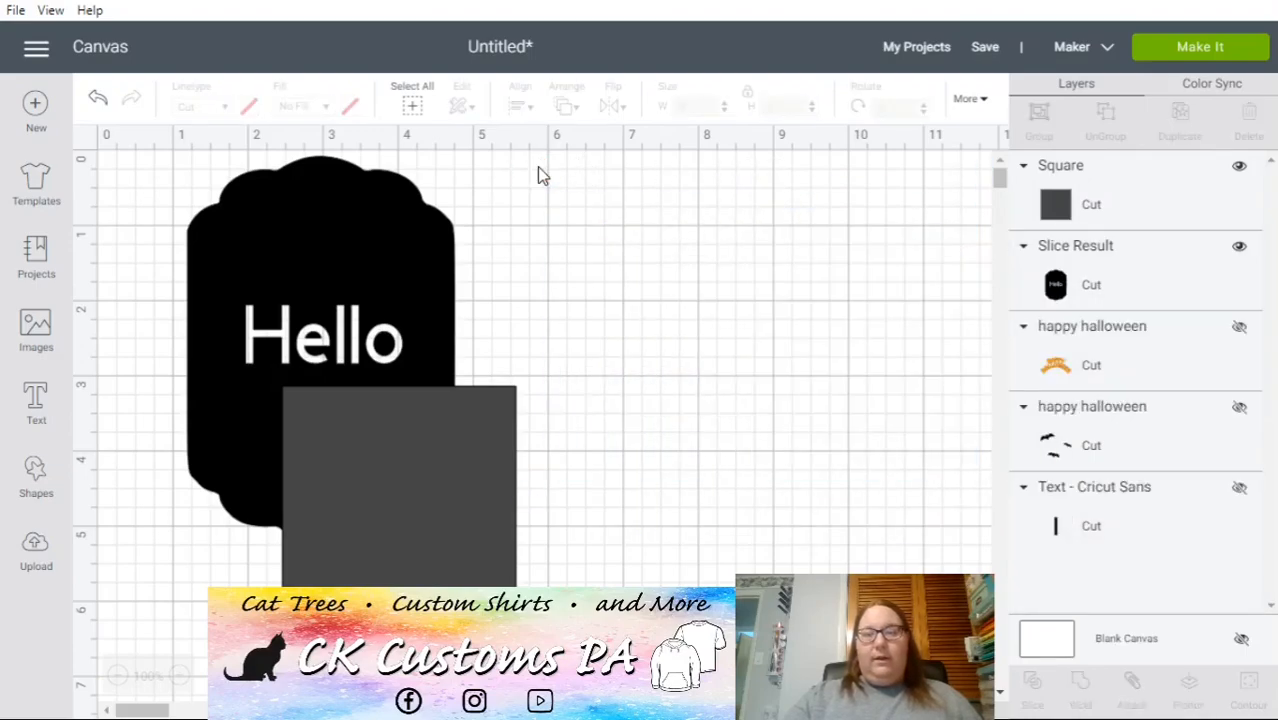
- Reshape the square into a thin bar about 4.9 by 0.03 inches and lay it across the template above Hello
drag(420, 547, 679, 404)
click(530, 494)
drag(790, 492, 927, 264)
click(799, 437)
drag(718, 249, 335, 235)
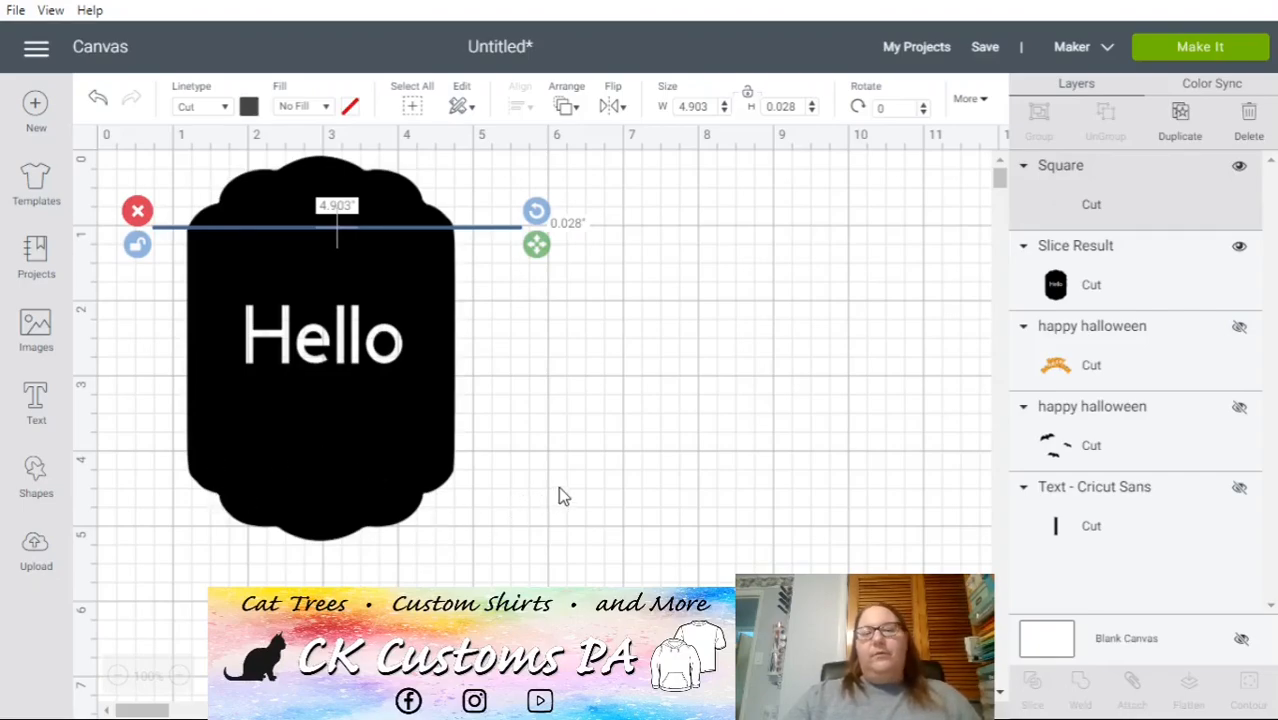
click(538, 525)
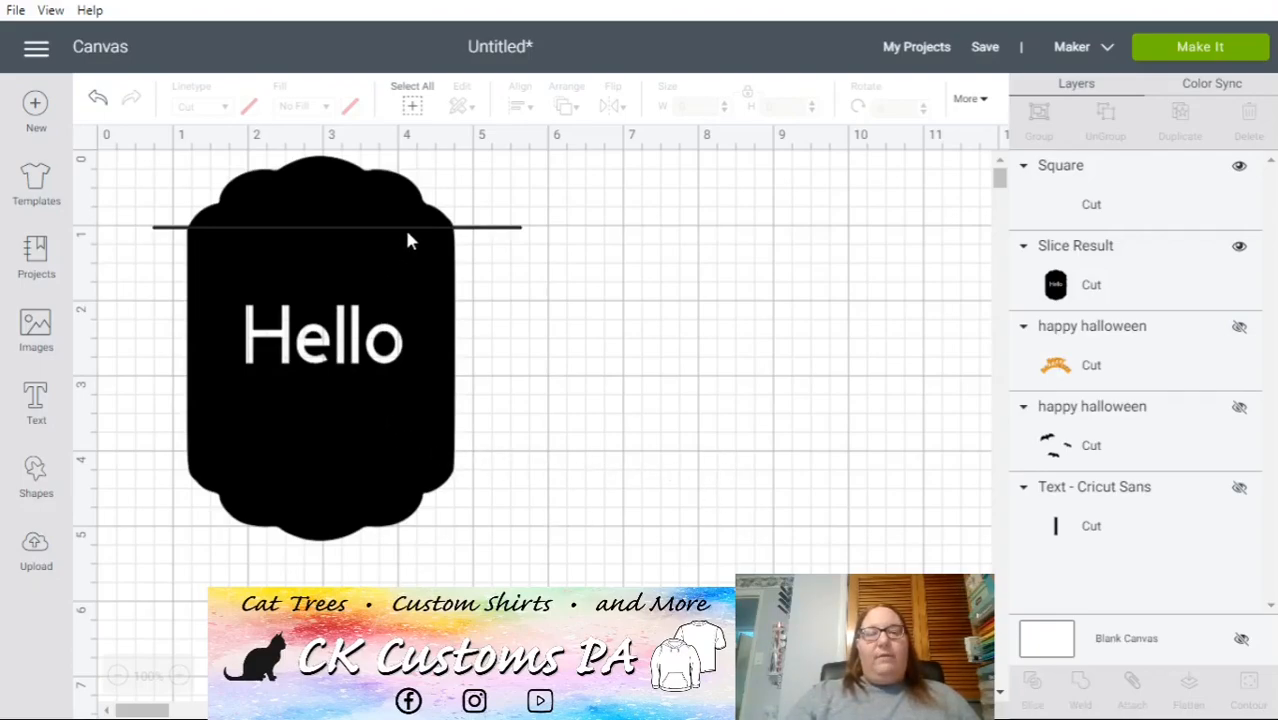
- Nudge the template under the thin bar, select both shapes, and slice them
drag(340, 420, 345, 416)
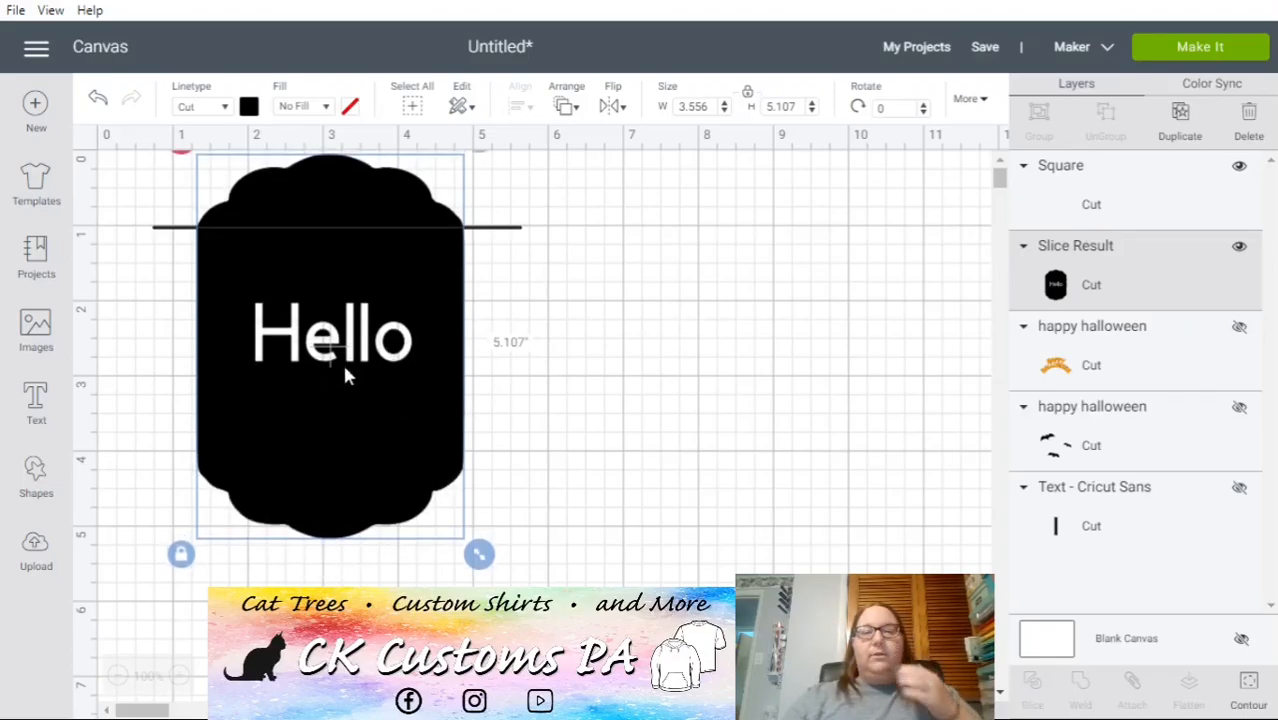
click(640, 510)
drag(670, 472, 372, 200)
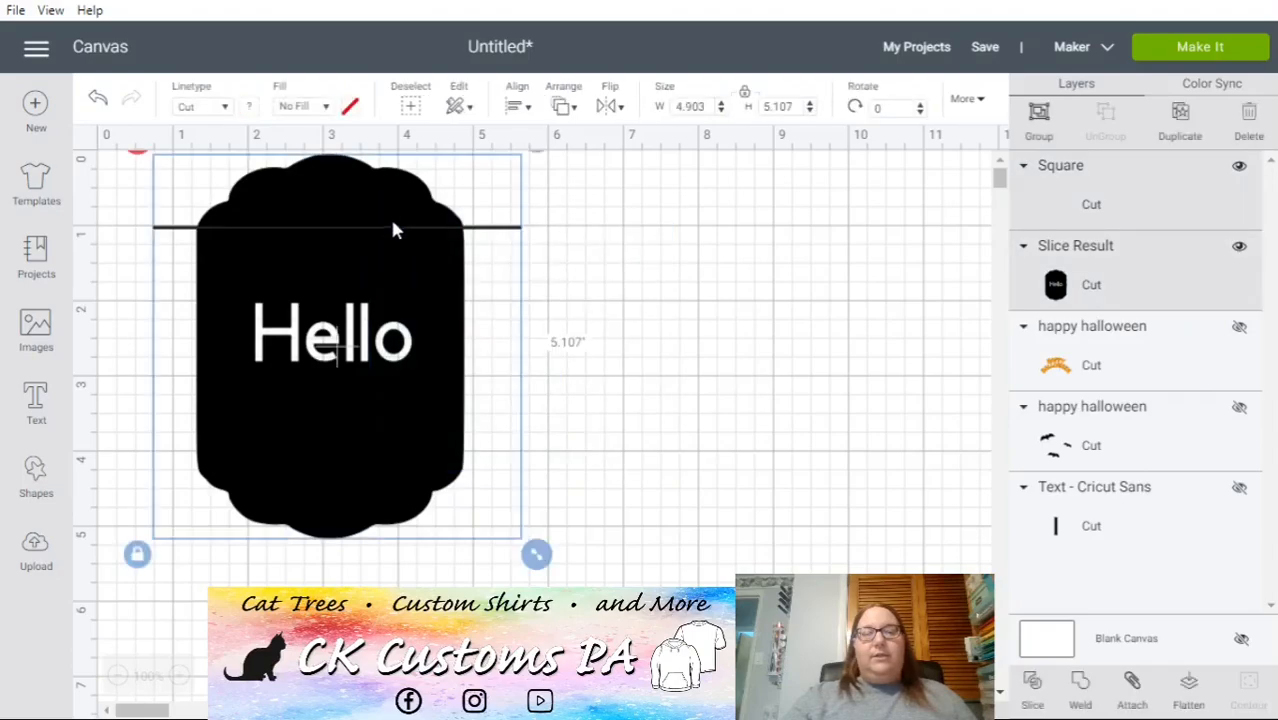
click(1036, 687)
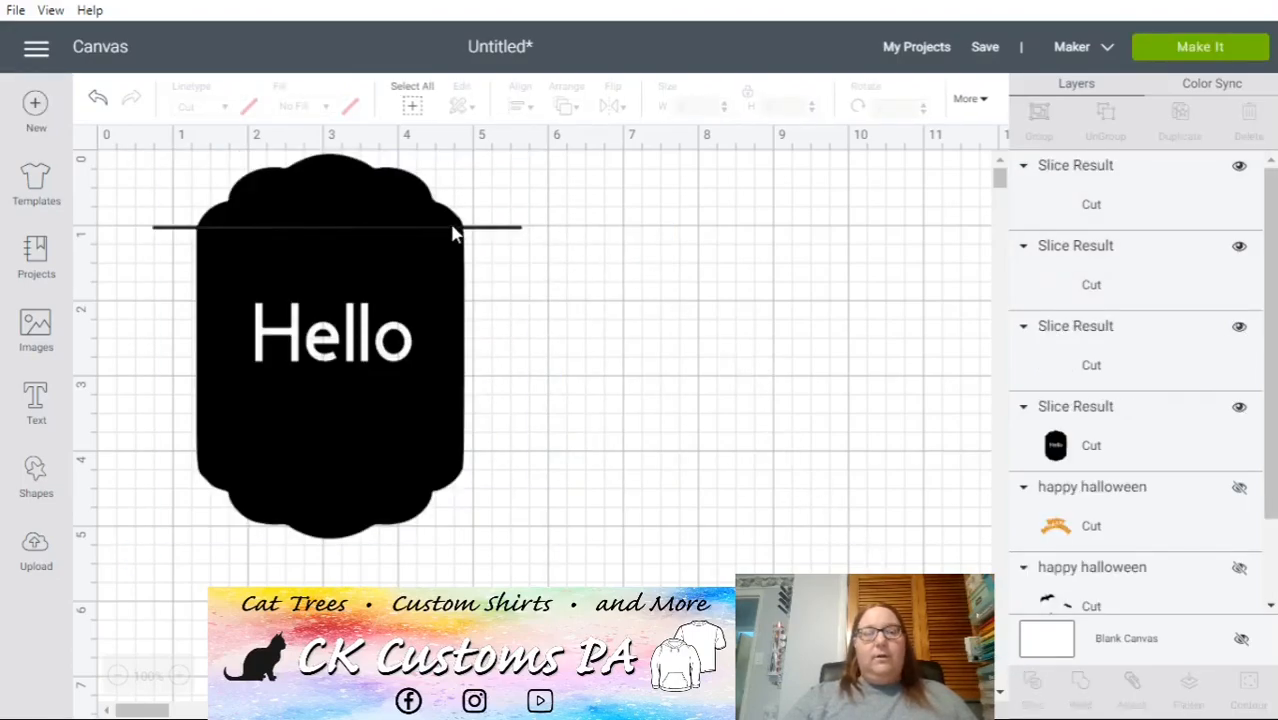
- Pull the sliced line pieces off the template onto the open canvas to its right
drag(394, 213, 352, 276)
drag(480, 230, 838, 252)
drag(422, 226, 779, 247)
mouse_move(275, 432)
mouse_down()
mouse_move(271, 393)
mouse_move(279, 455)
mouse_up()
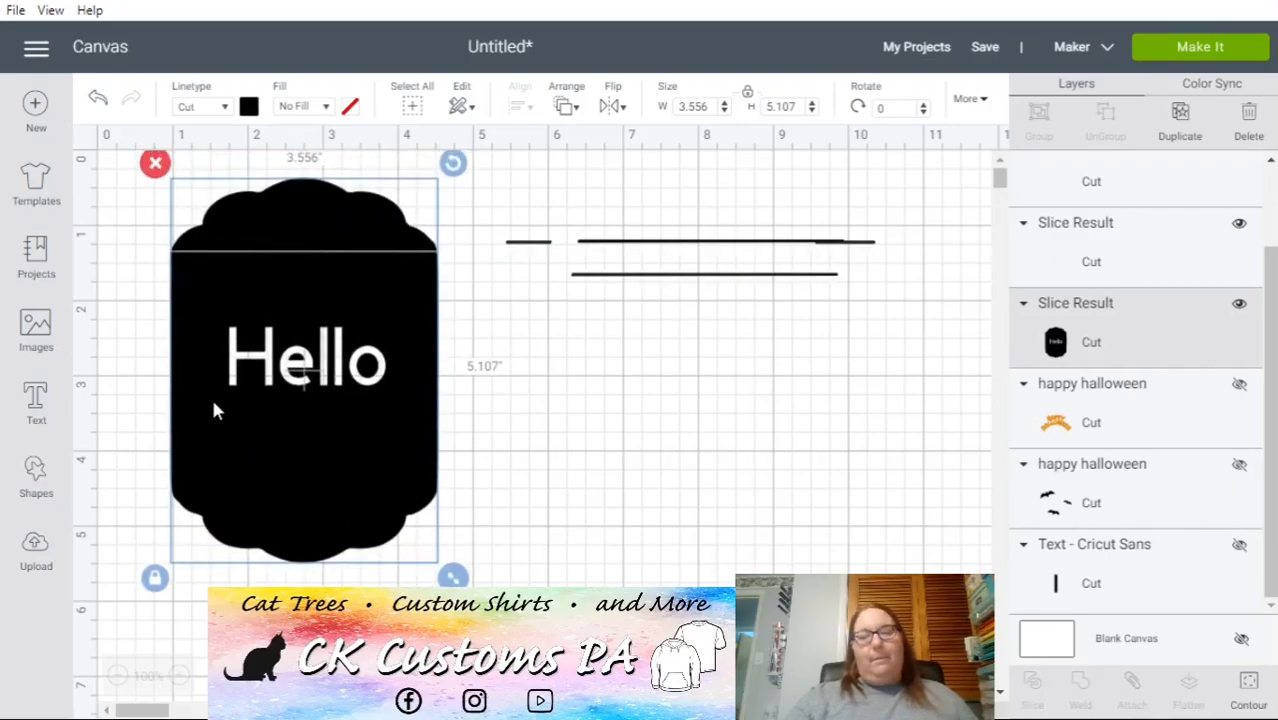
- Hide the contour of the template's scalloped top section above the slice line
click(1247, 692)
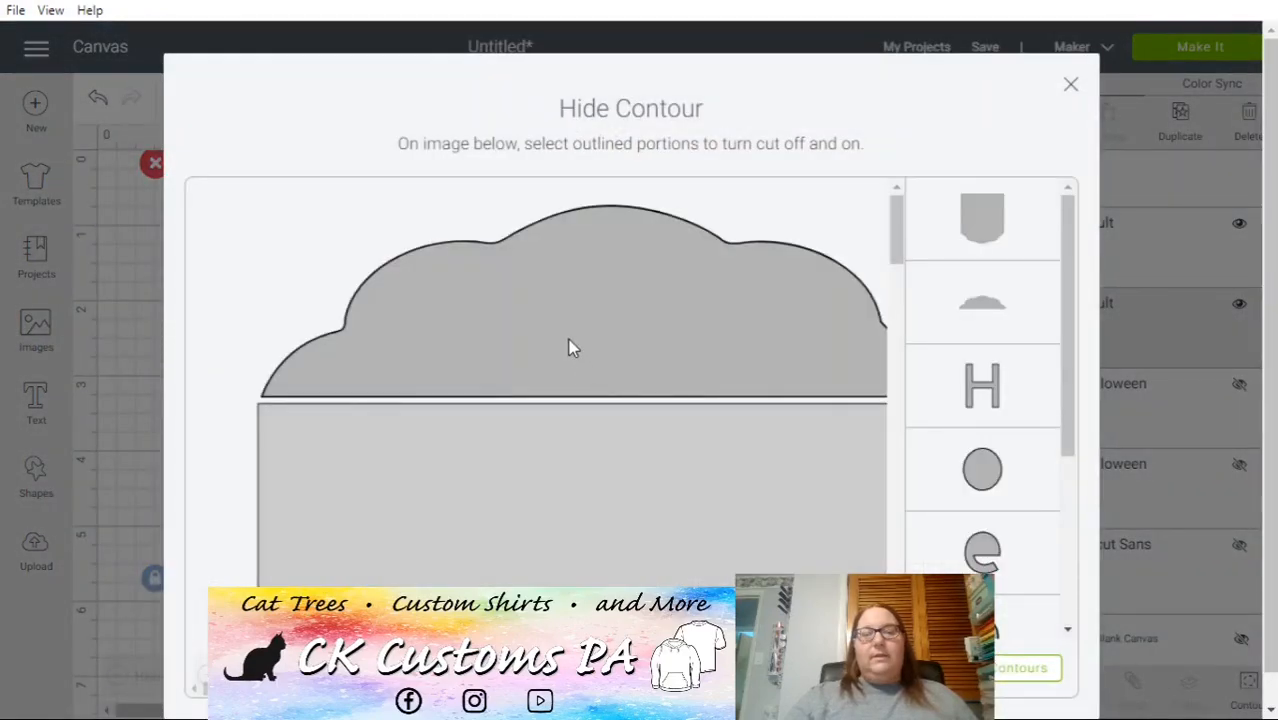
click(614, 316)
click(1070, 84)
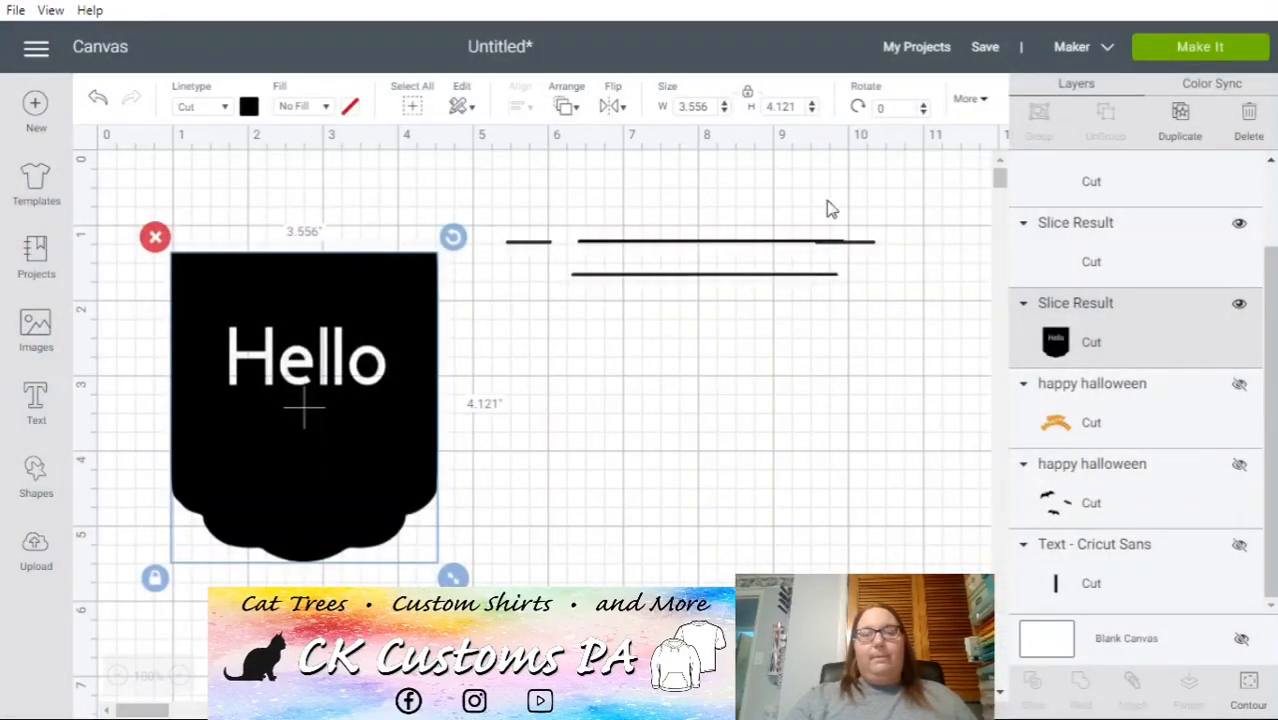
click(640, 441)
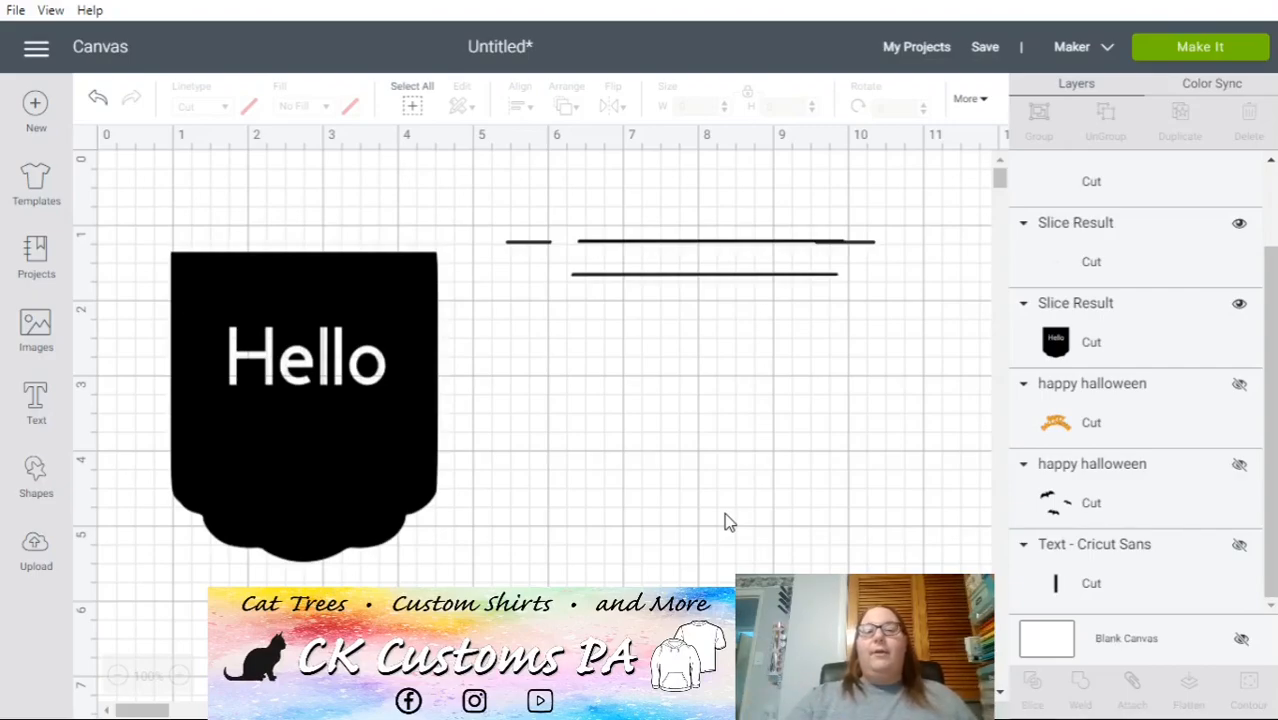
- Move the Hello template up slightly and delete the leftover sliced line pieces beside it
drag(319, 449, 314, 406)
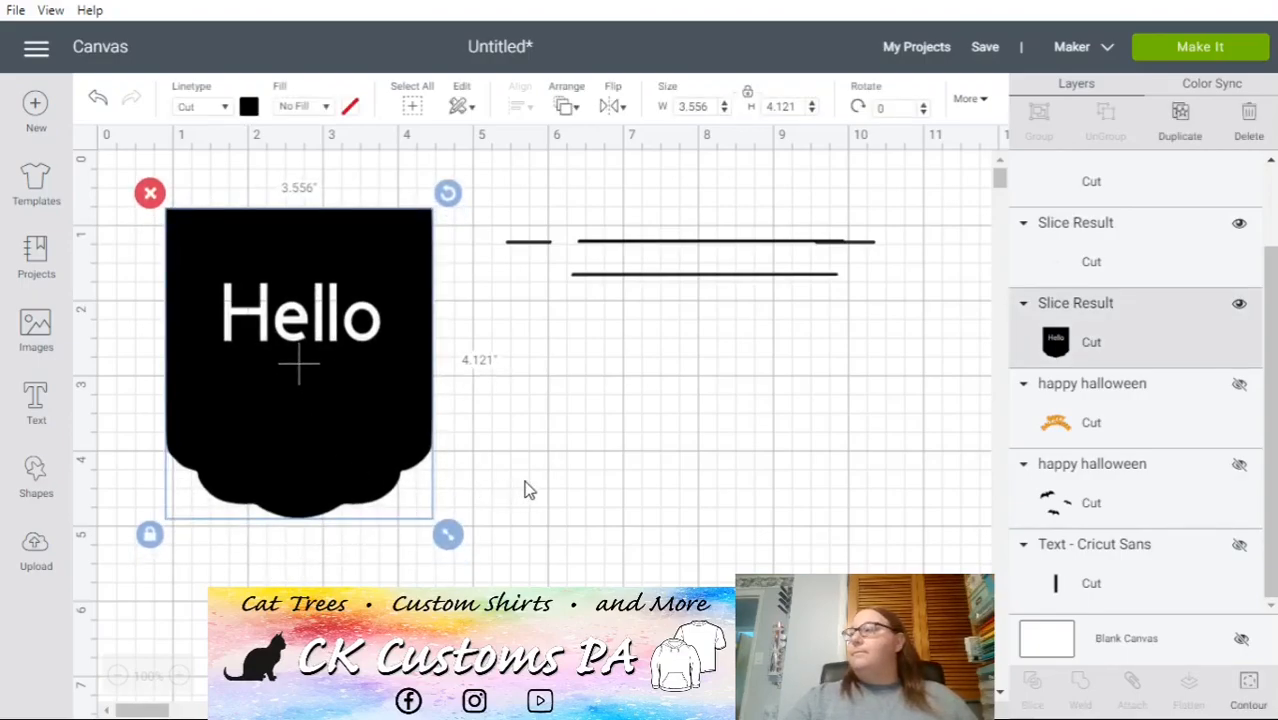
click(641, 436)
drag(930, 360, 511, 230)
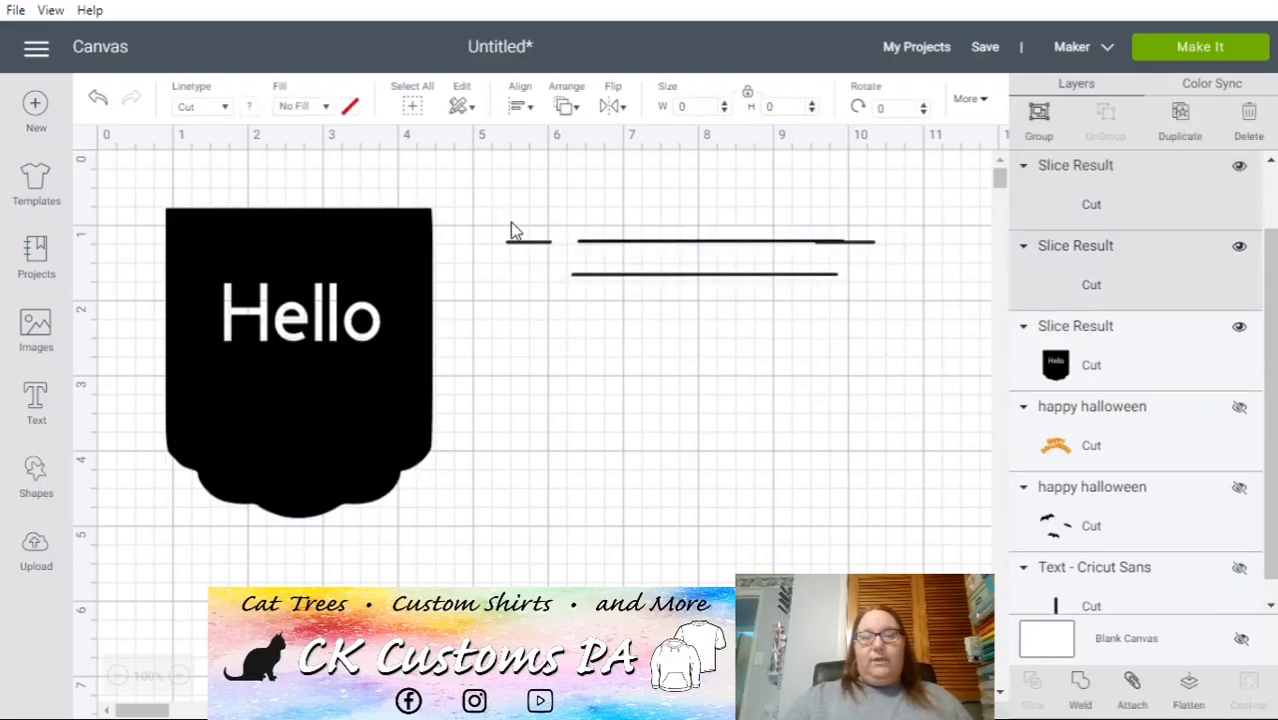
click(490, 220)
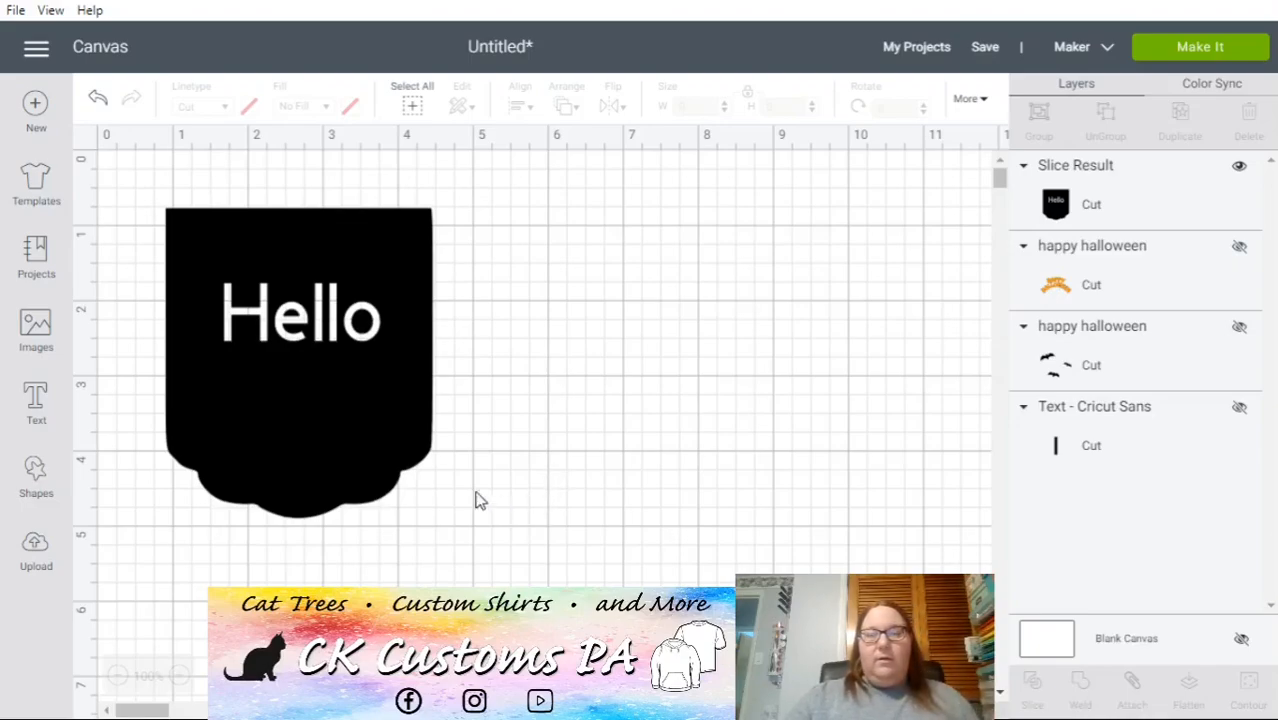
- Hide the Hello template layer and show both happy halloween layers, the lettering and the bats
click(380, 447)
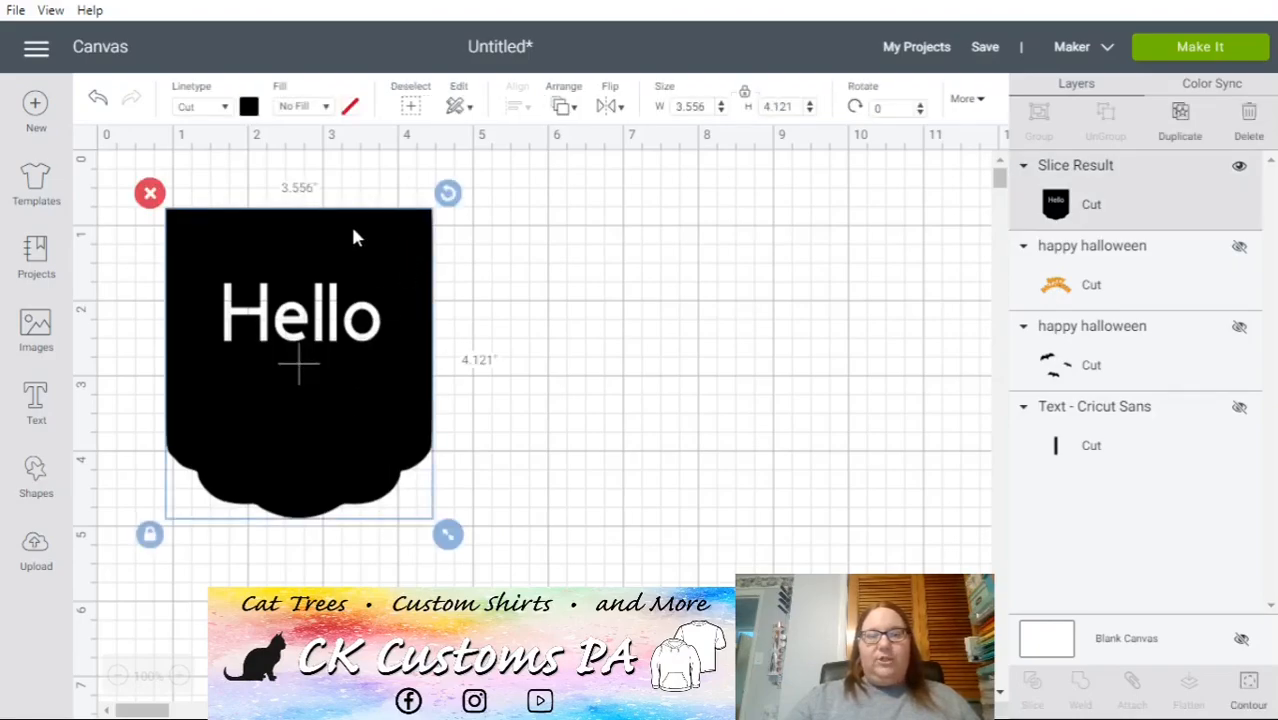
click(1239, 168)
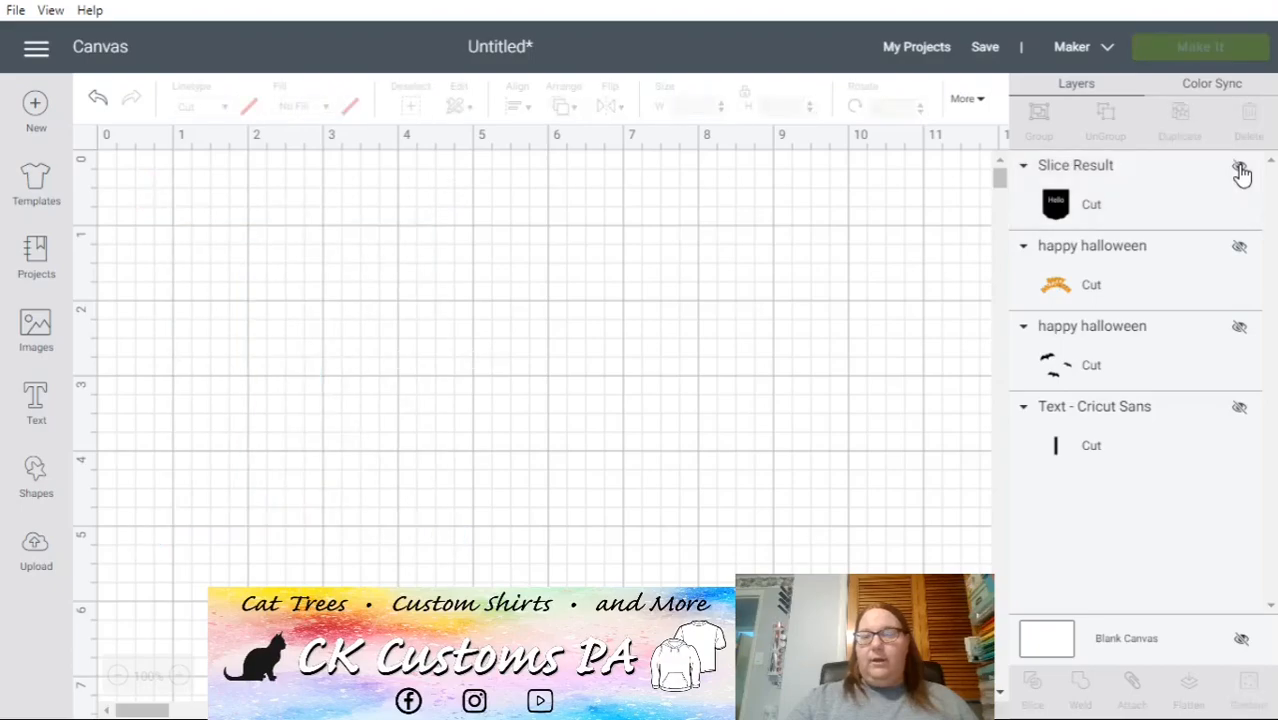
click(1240, 249)
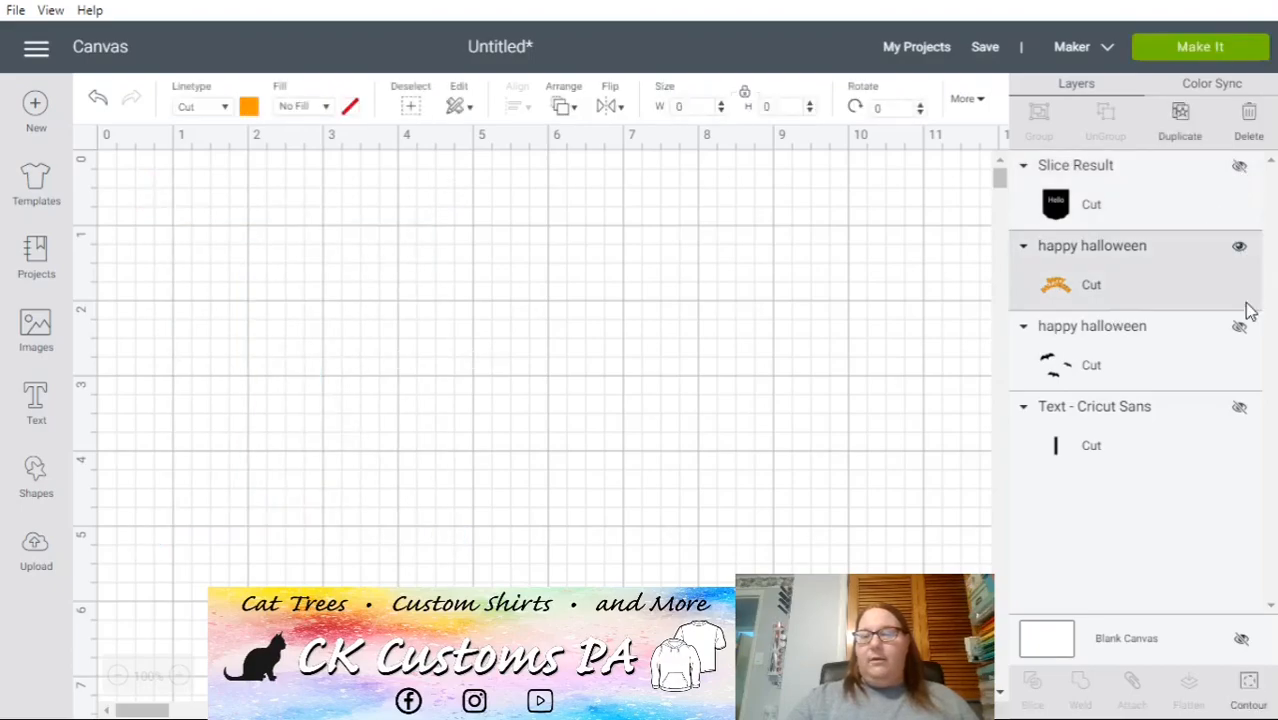
click(1240, 329)
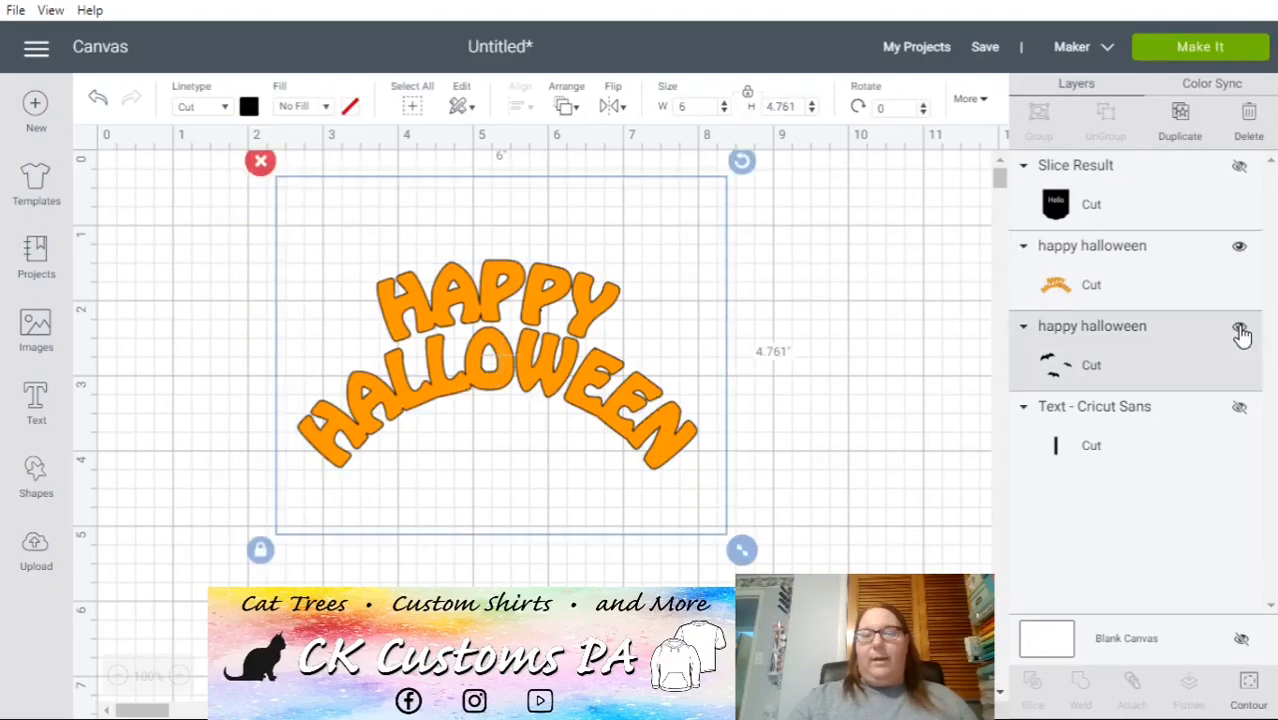
click(843, 410)
- Nudge the orange Happy Halloween lettering into place between the three bats
drag(548, 397, 540, 403)
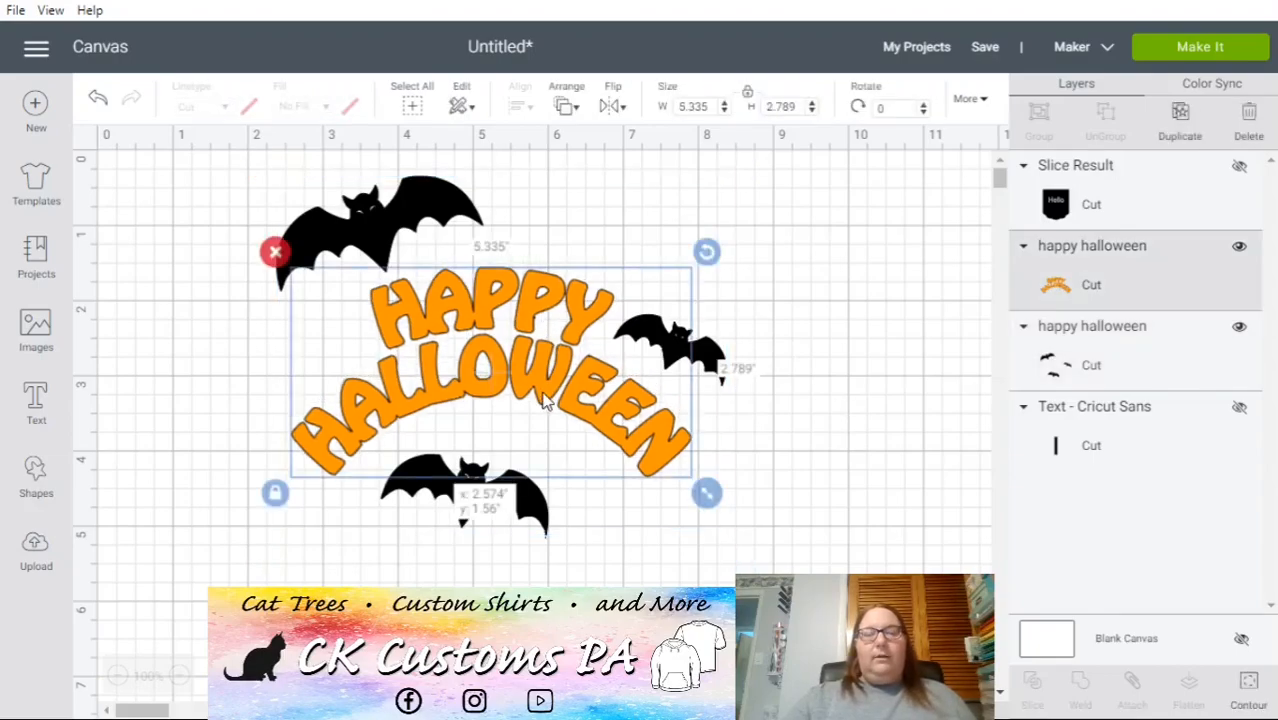
click(845, 404)
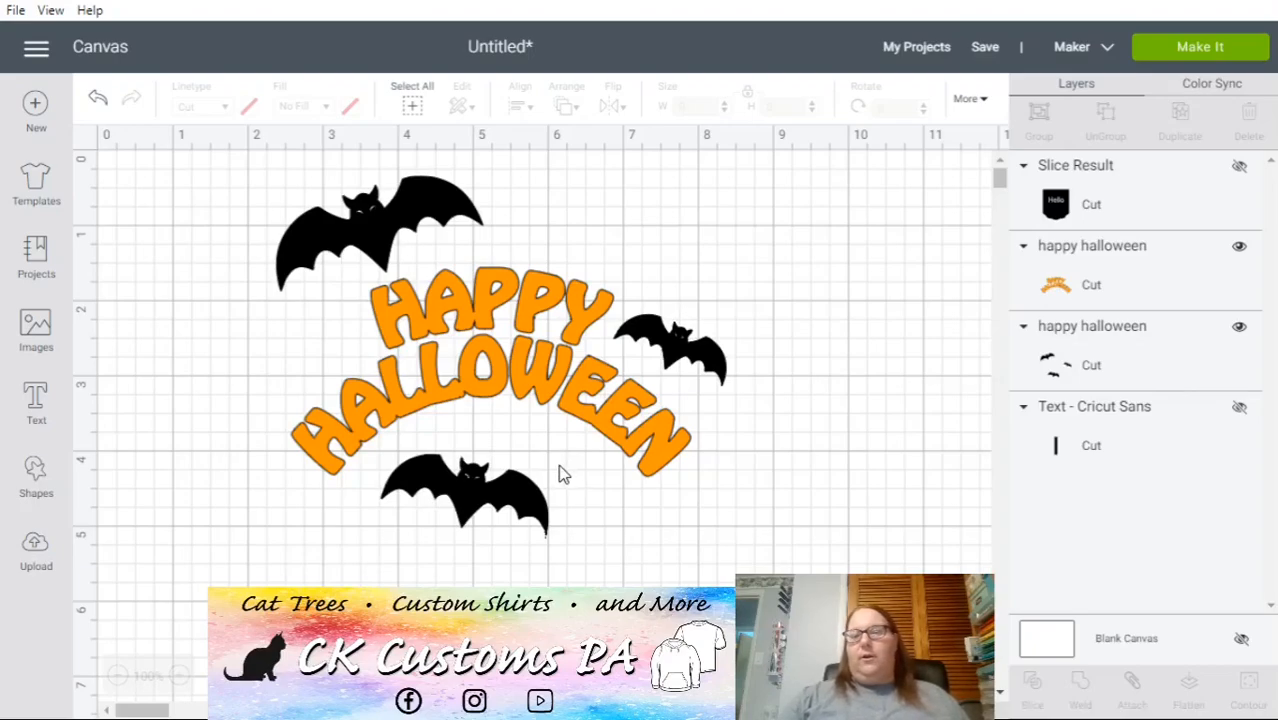
click(366, 218)
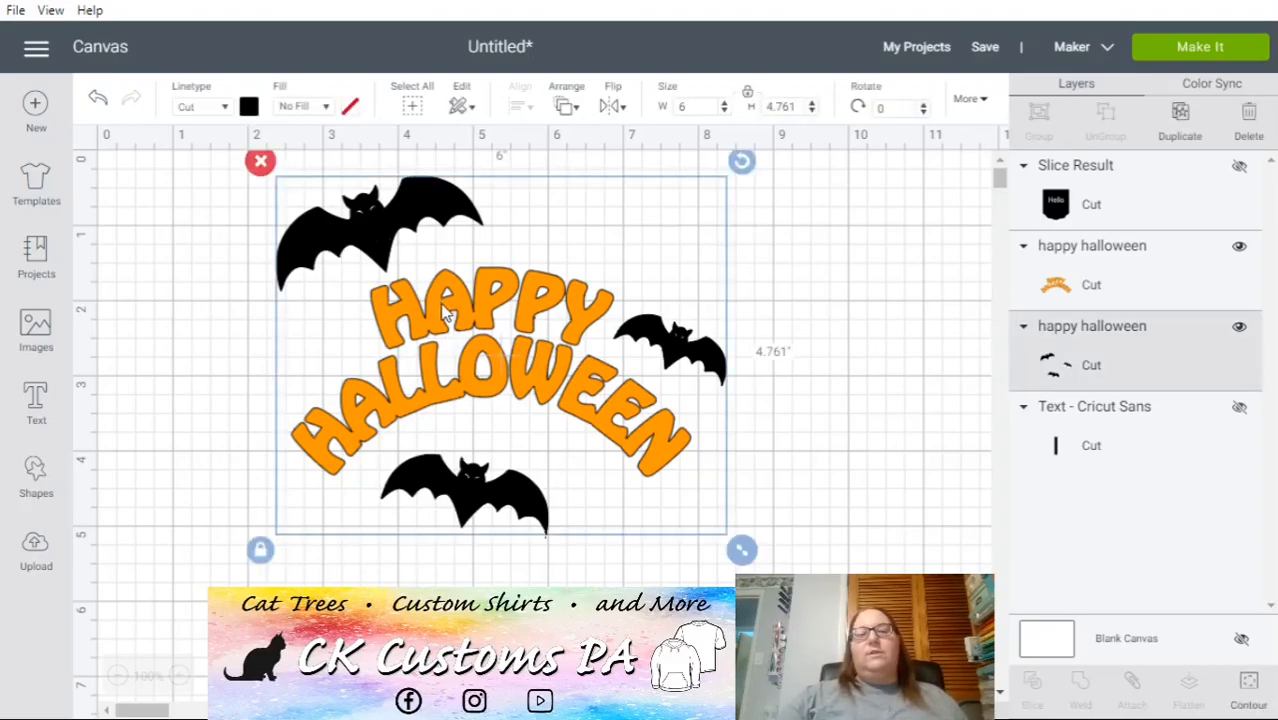
drag(445, 320, 447, 330)
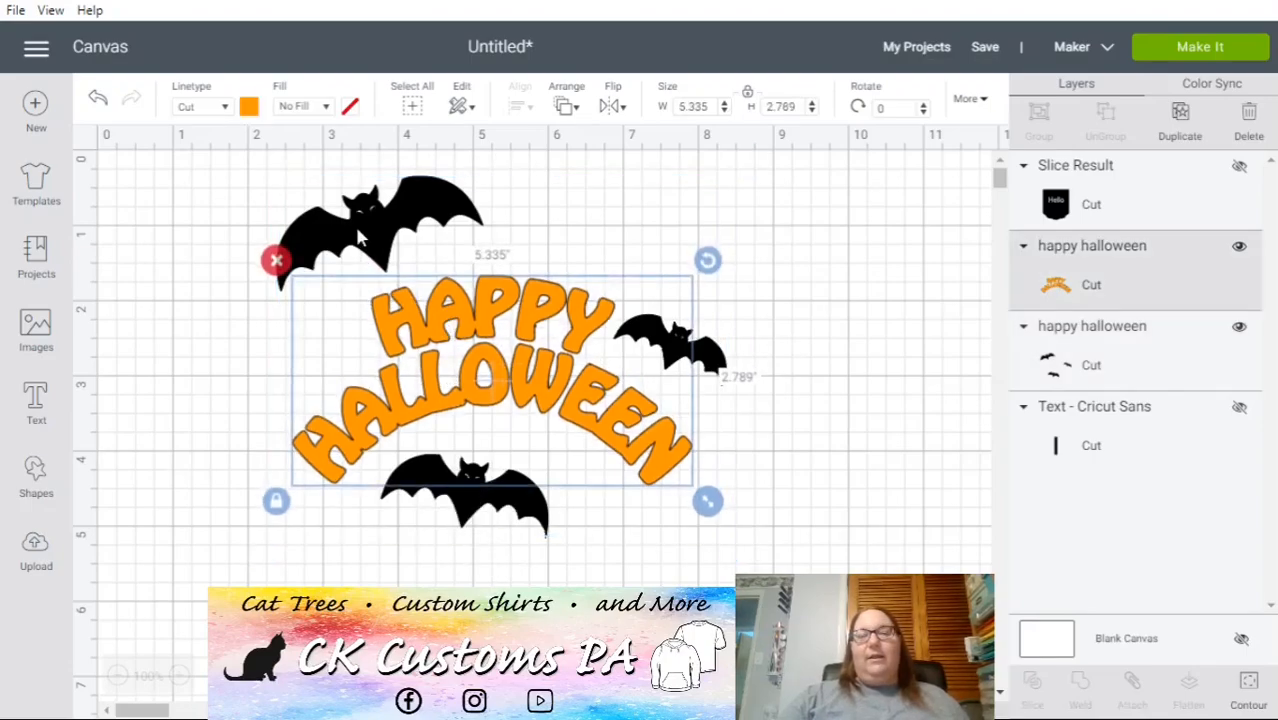
click(447, 330)
click(393, 291)
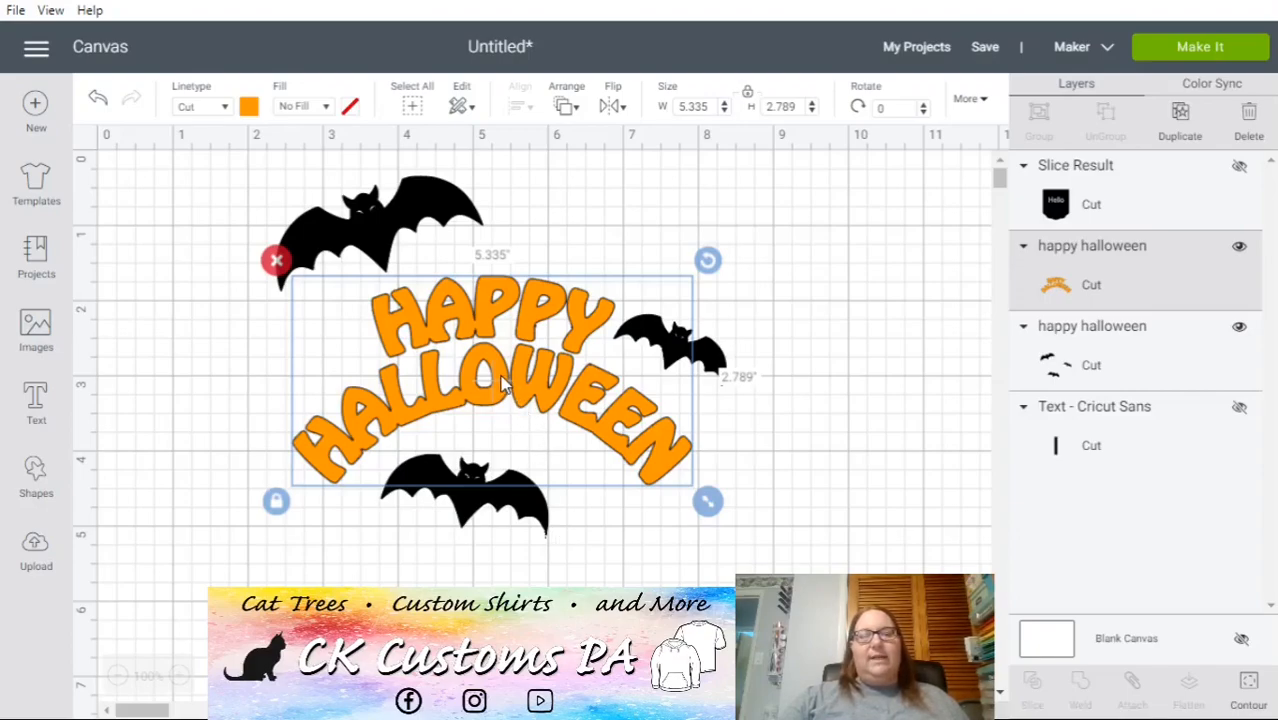
drag(503, 385, 492, 383)
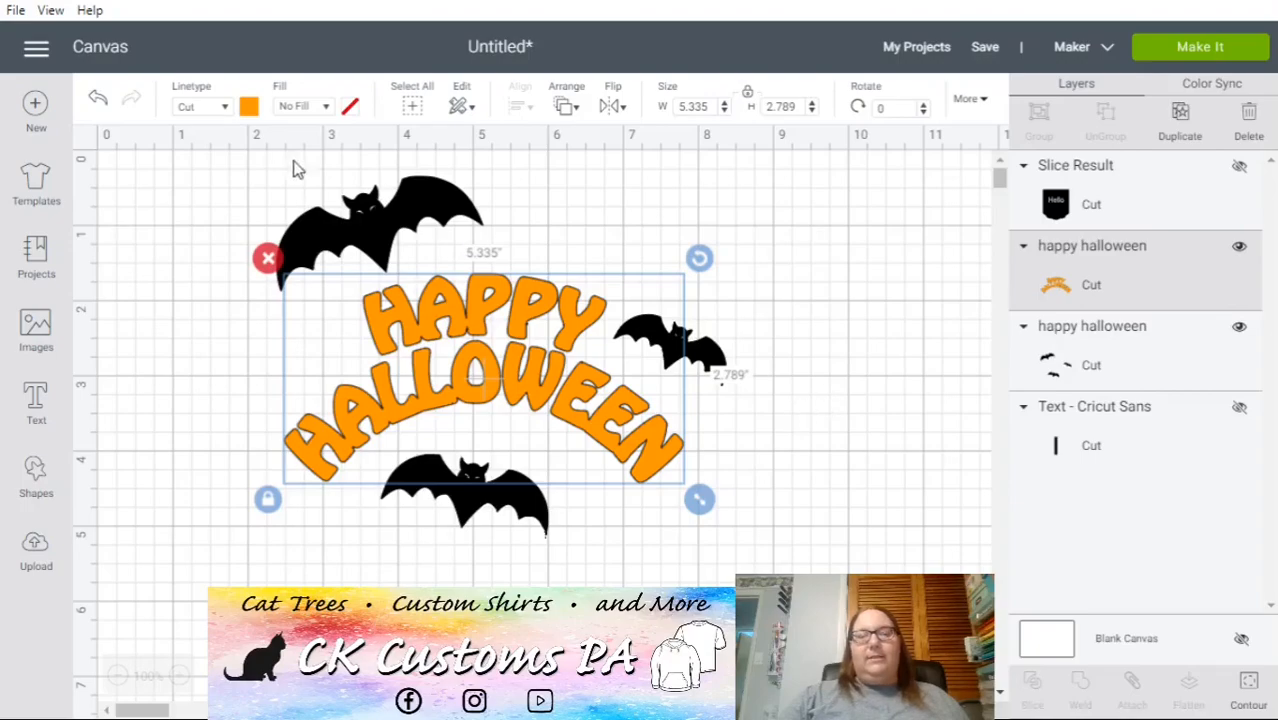
- Recolor the Happy Halloween lettering black to match the bats and nudge it slightly between them
click(248, 106)
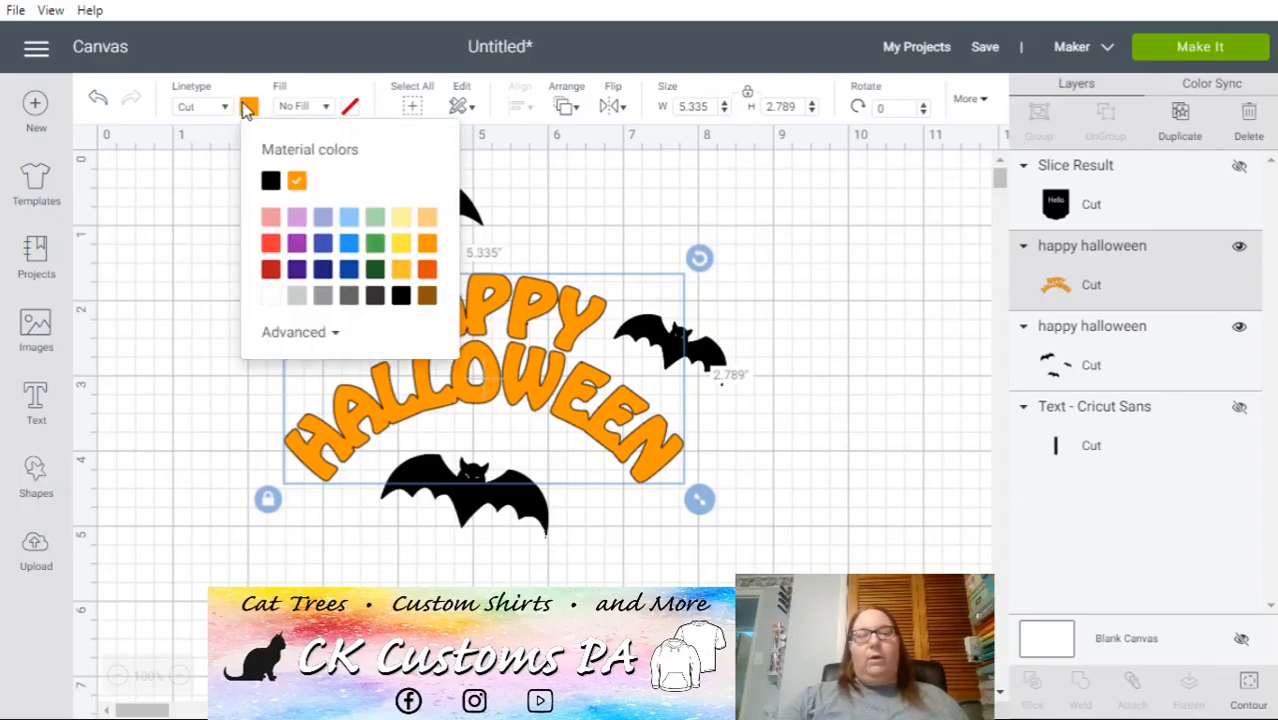
click(270, 182)
click(863, 419)
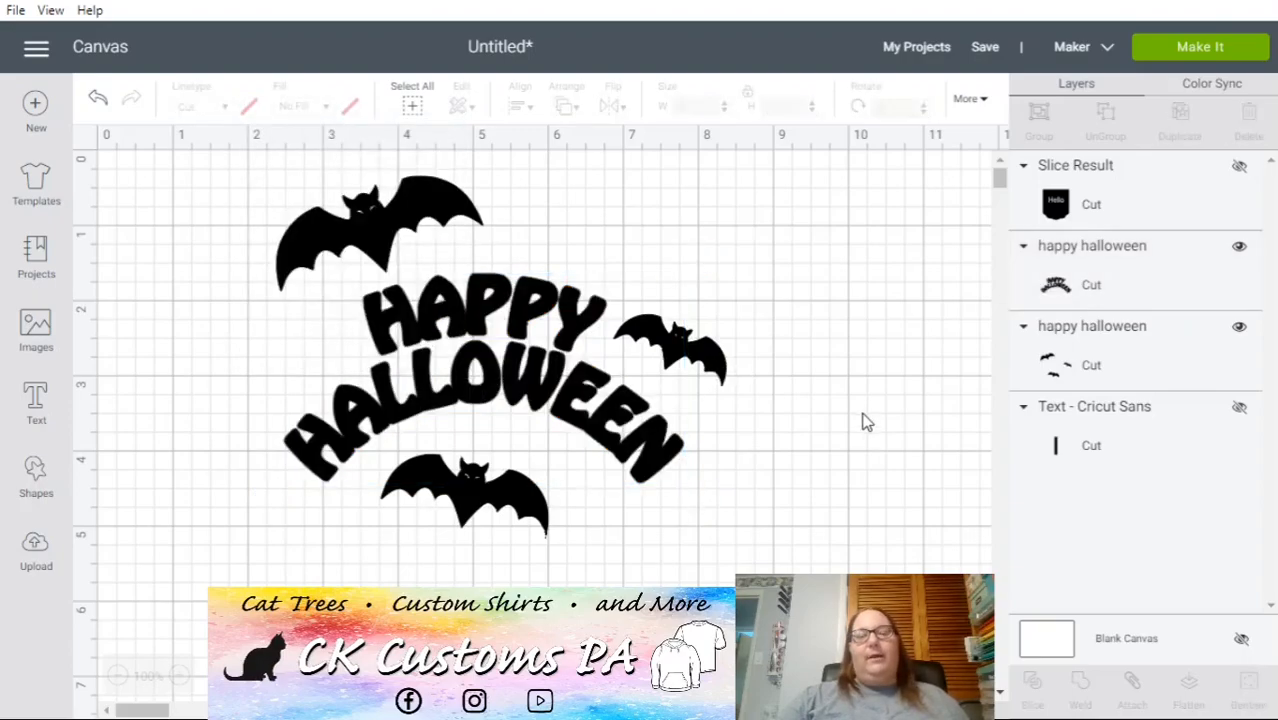
drag(500, 375, 507, 381)
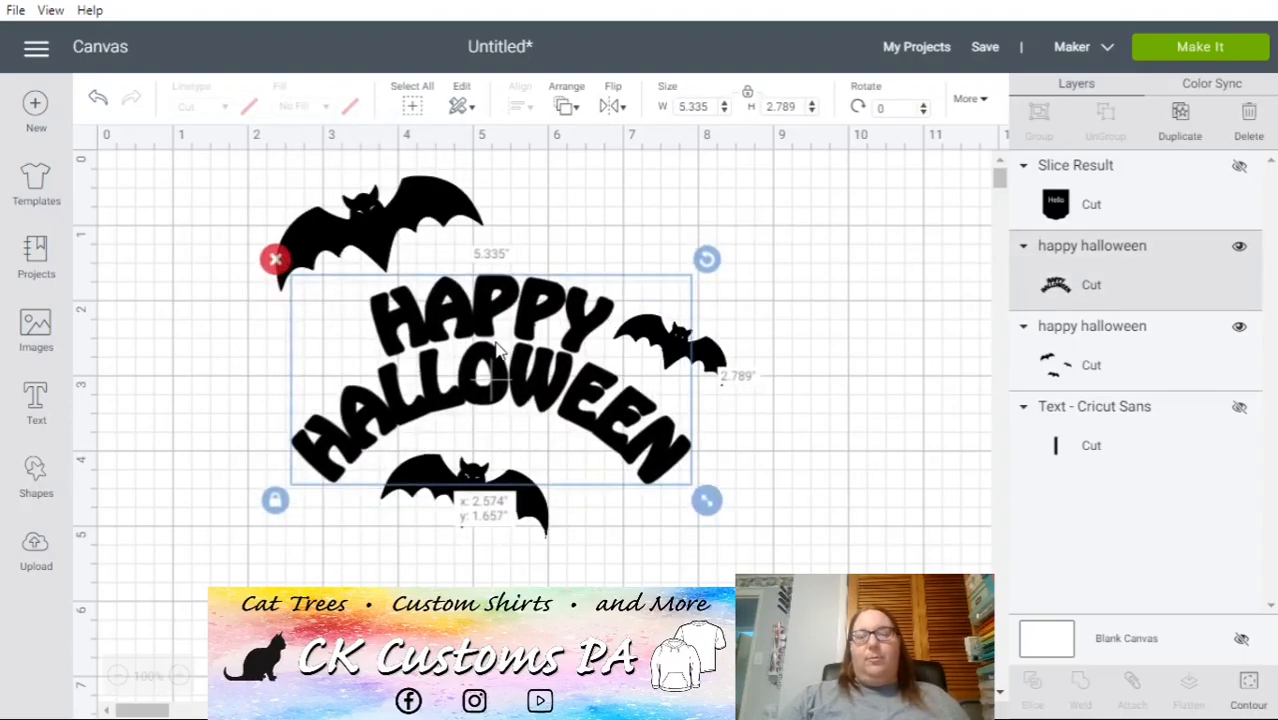
- Preview the unattached design on the cutting mat, examine how the bats and lettering are placed, and return to the canvas
click(1206, 47)
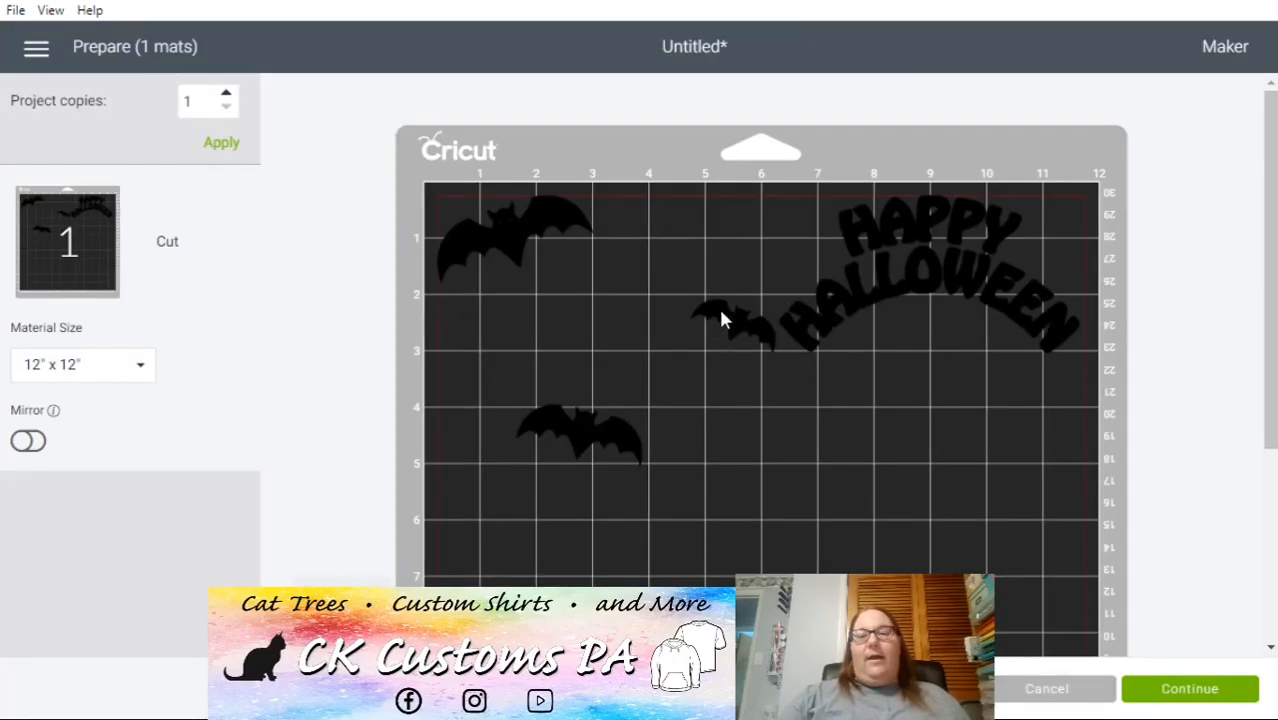
click(724, 320)
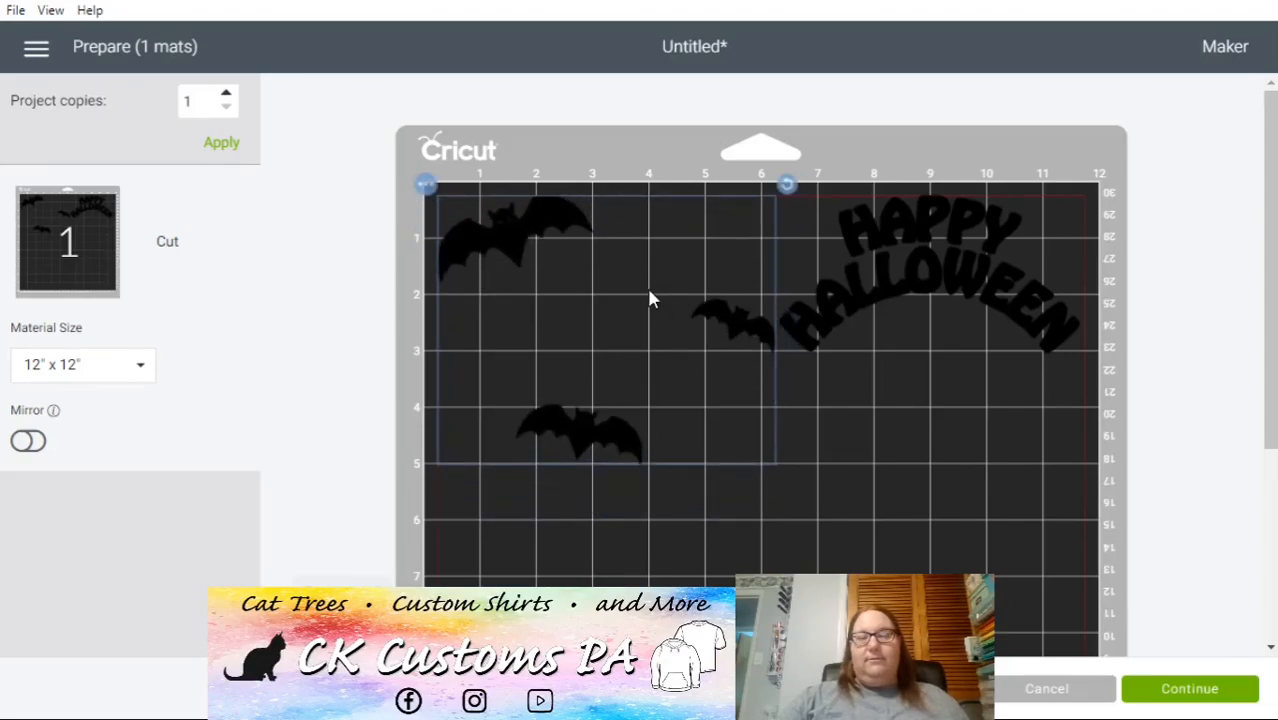
drag(880, 260, 988, 233)
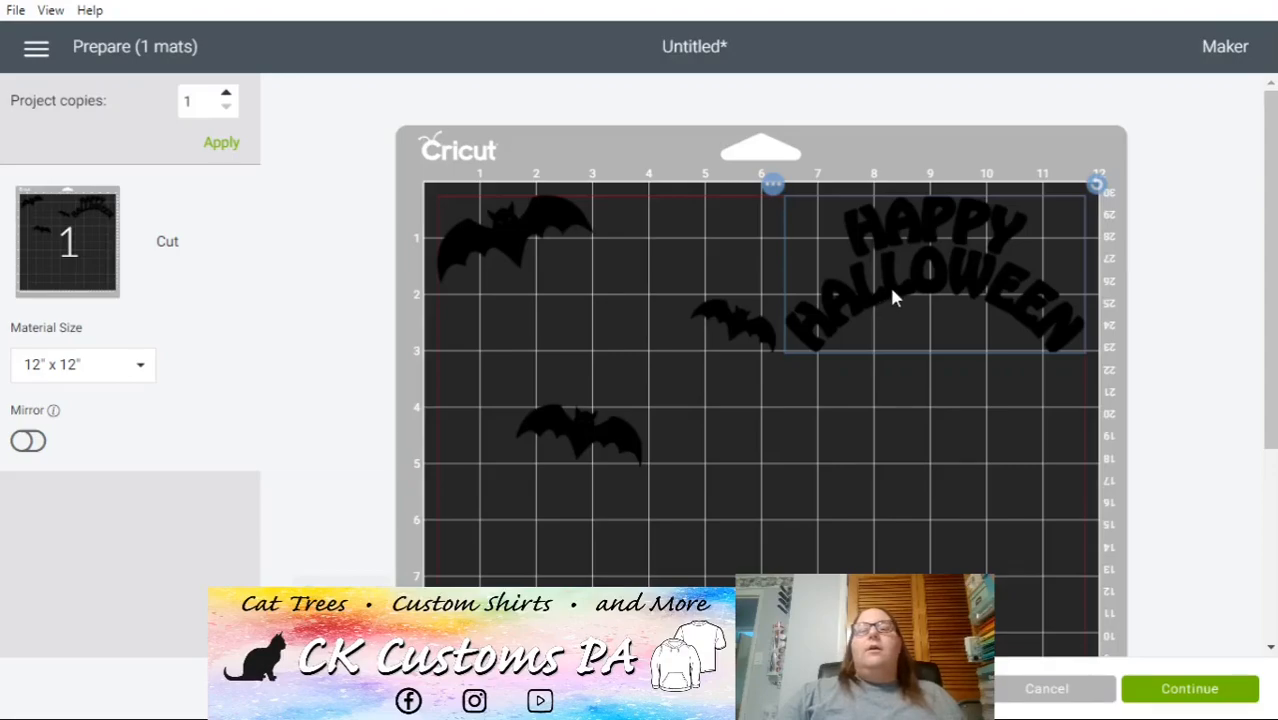
drag(892, 290, 943, 266)
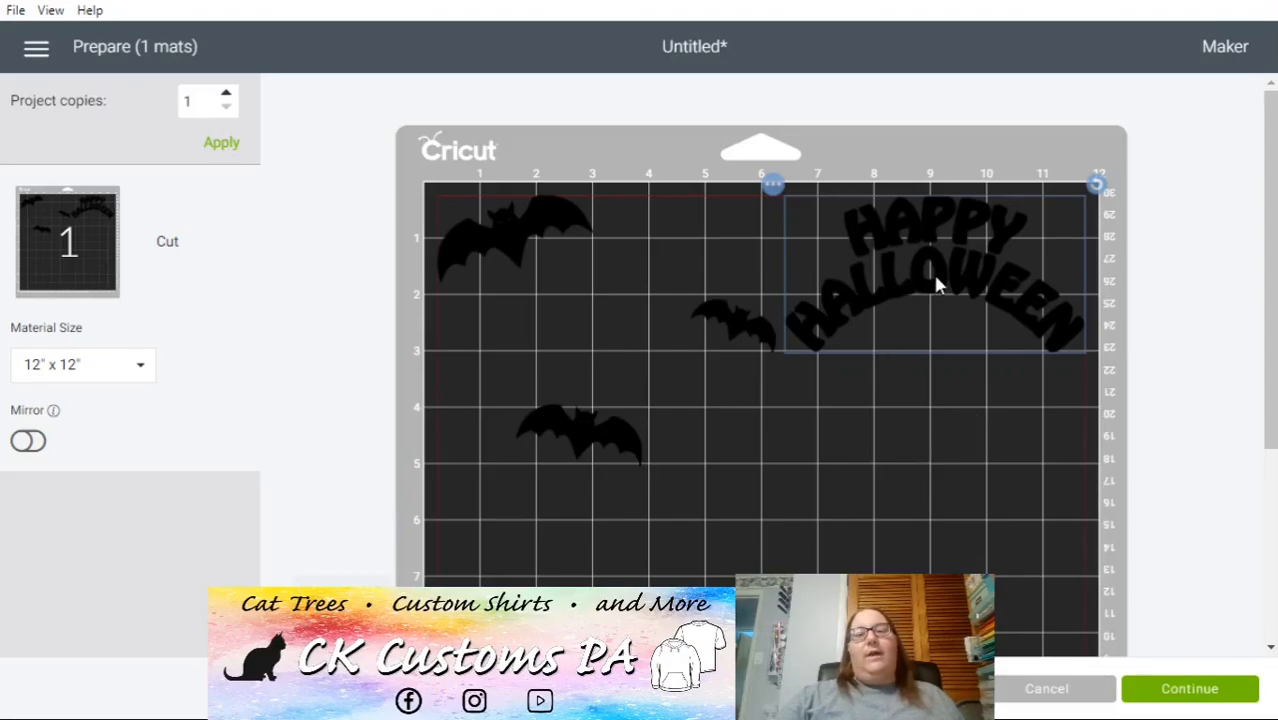
drag(938, 286, 1009, 269)
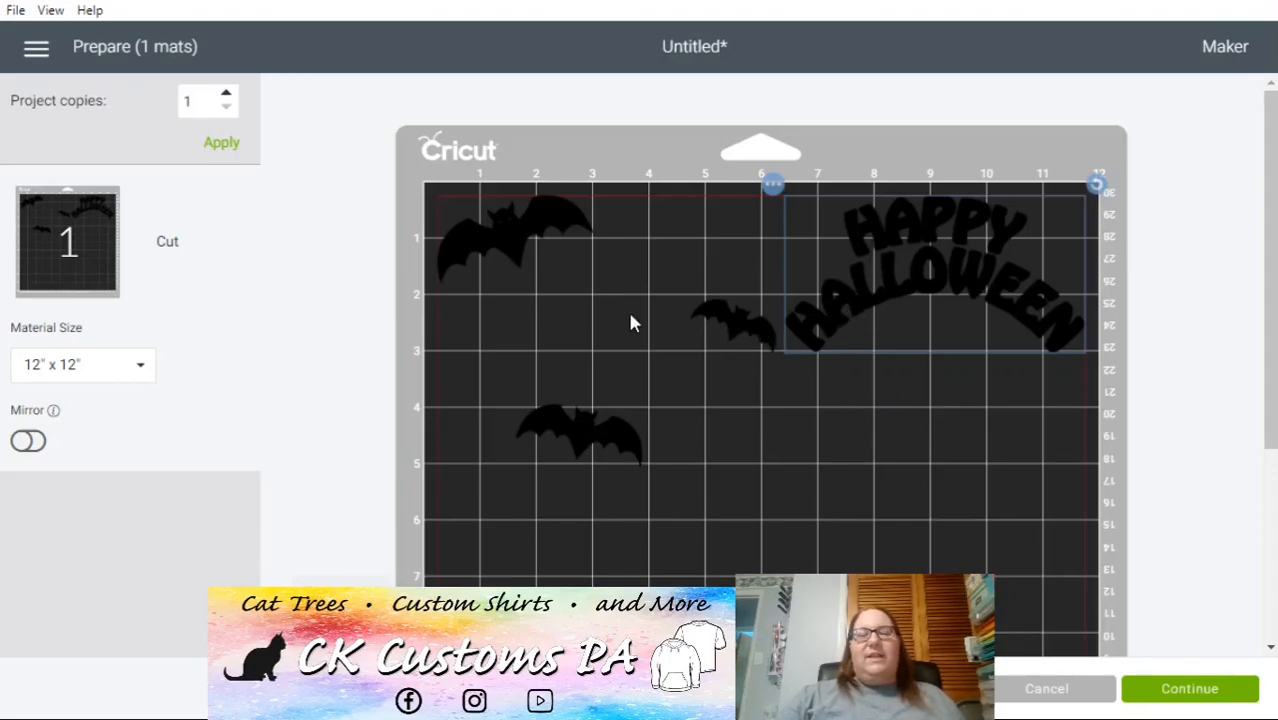
click(1048, 690)
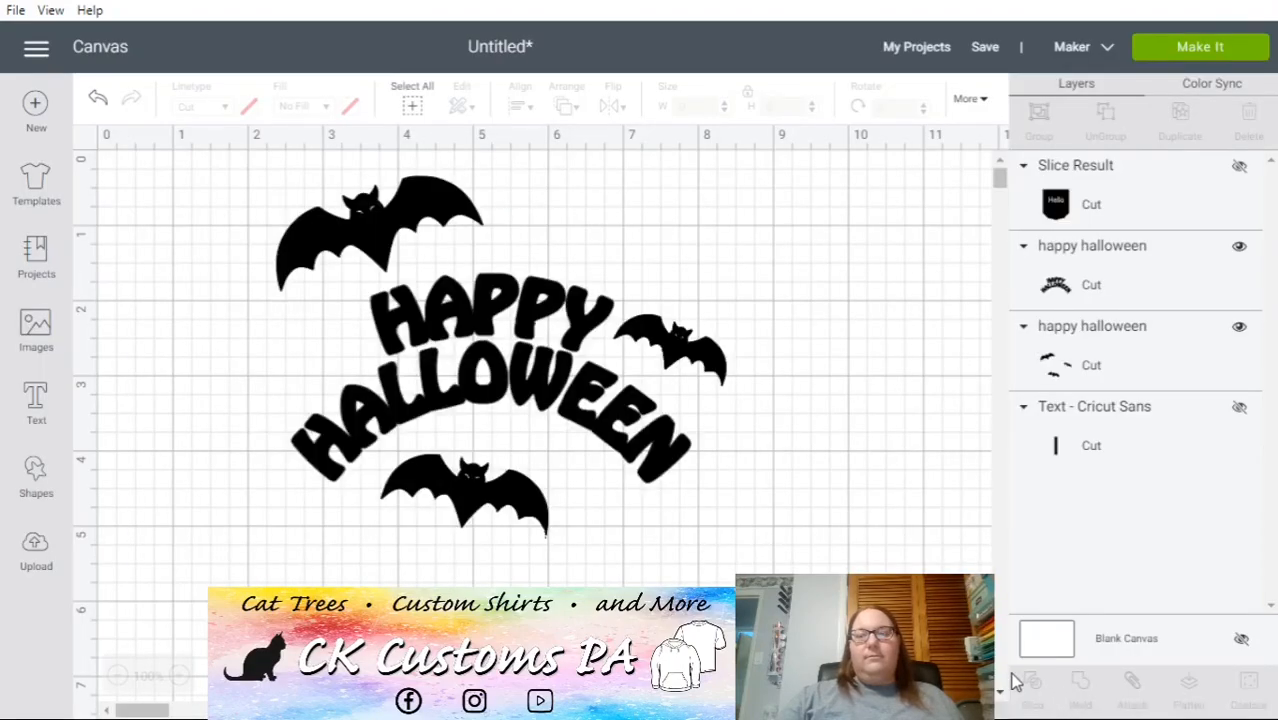
- Attach the Happy Halloween lettering and the bats to each other and shift the combined design down and right
drag(808, 577, 352, 198)
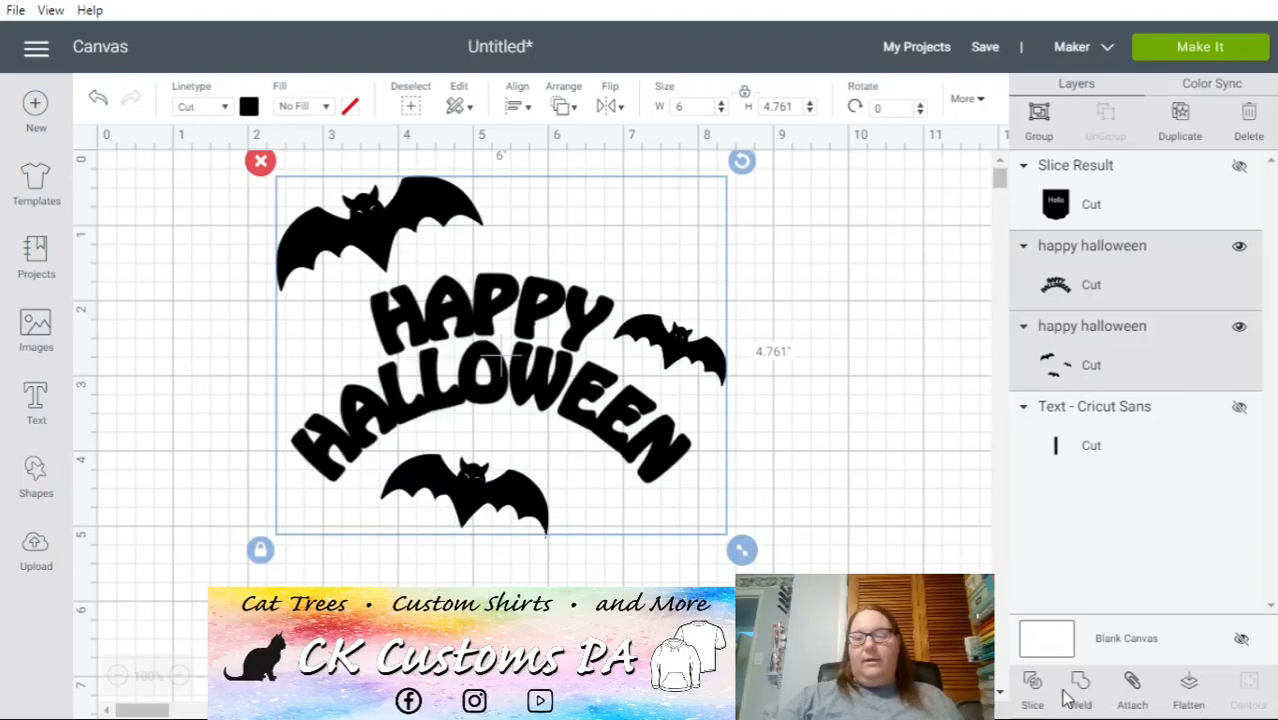
click(1133, 682)
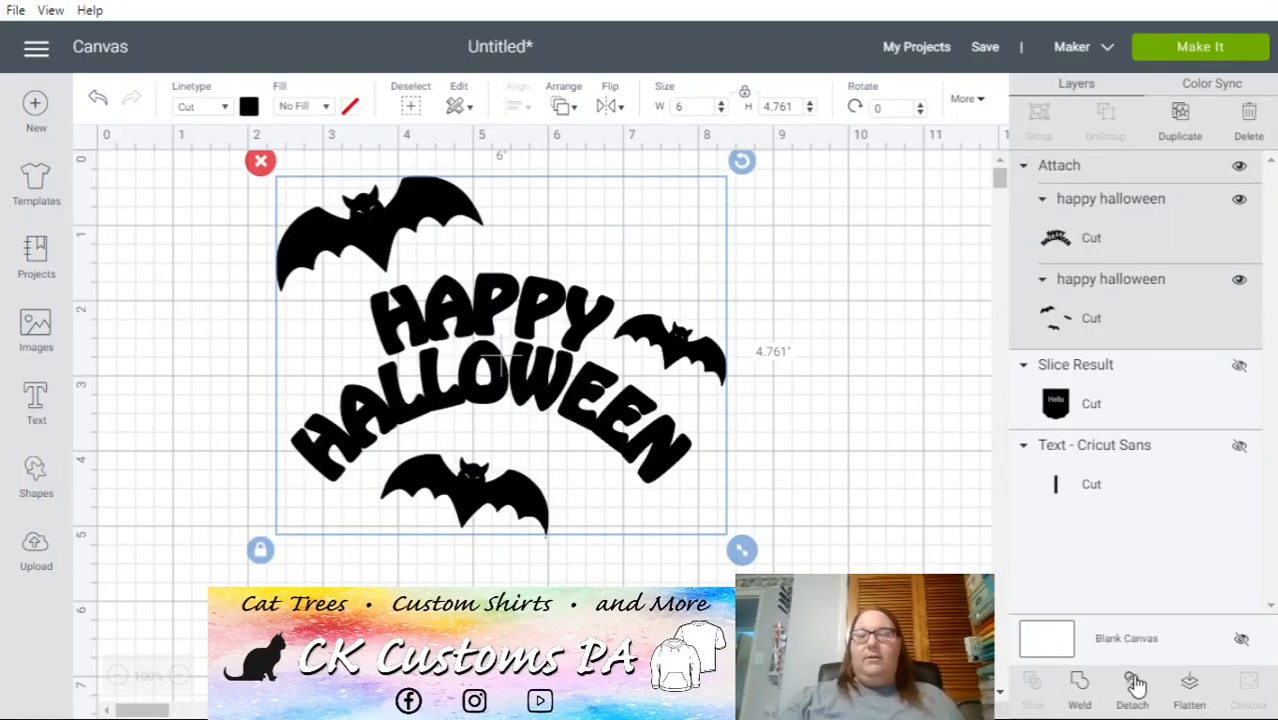
drag(533, 397, 567, 437)
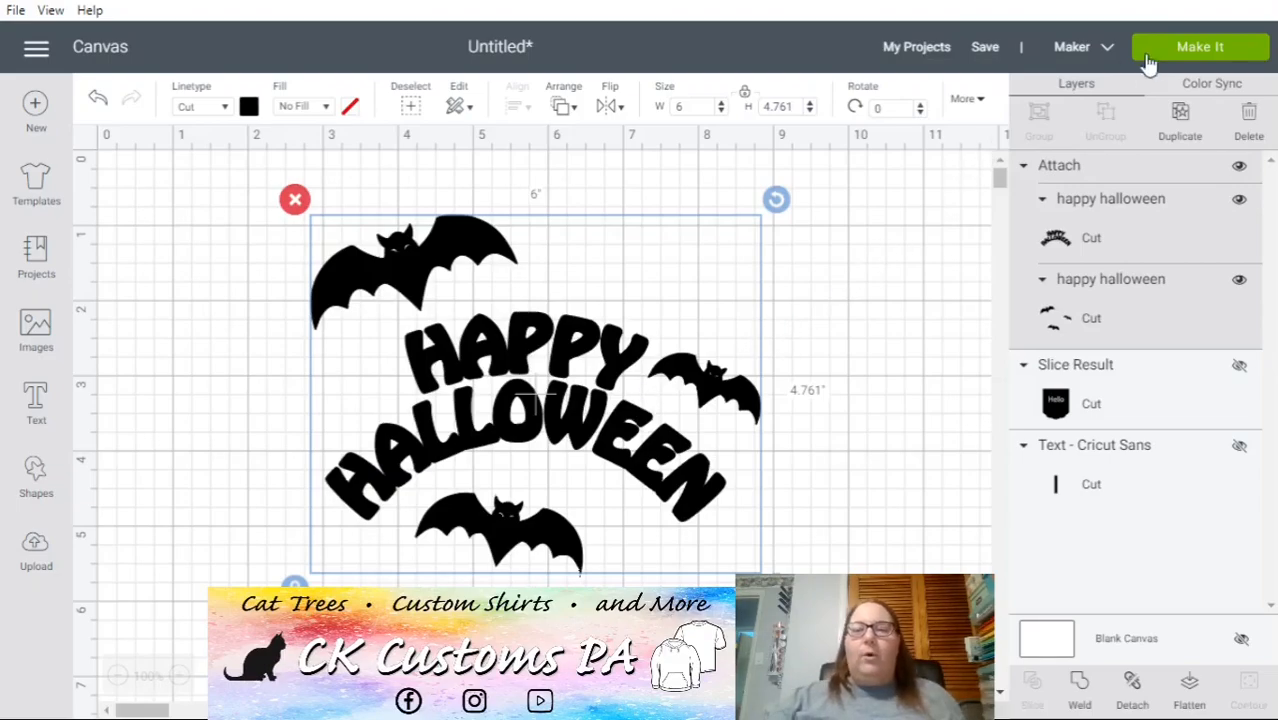
- Preview the attached design on the cutting mat, check its layout, and return to the canvas
click(1183, 49)
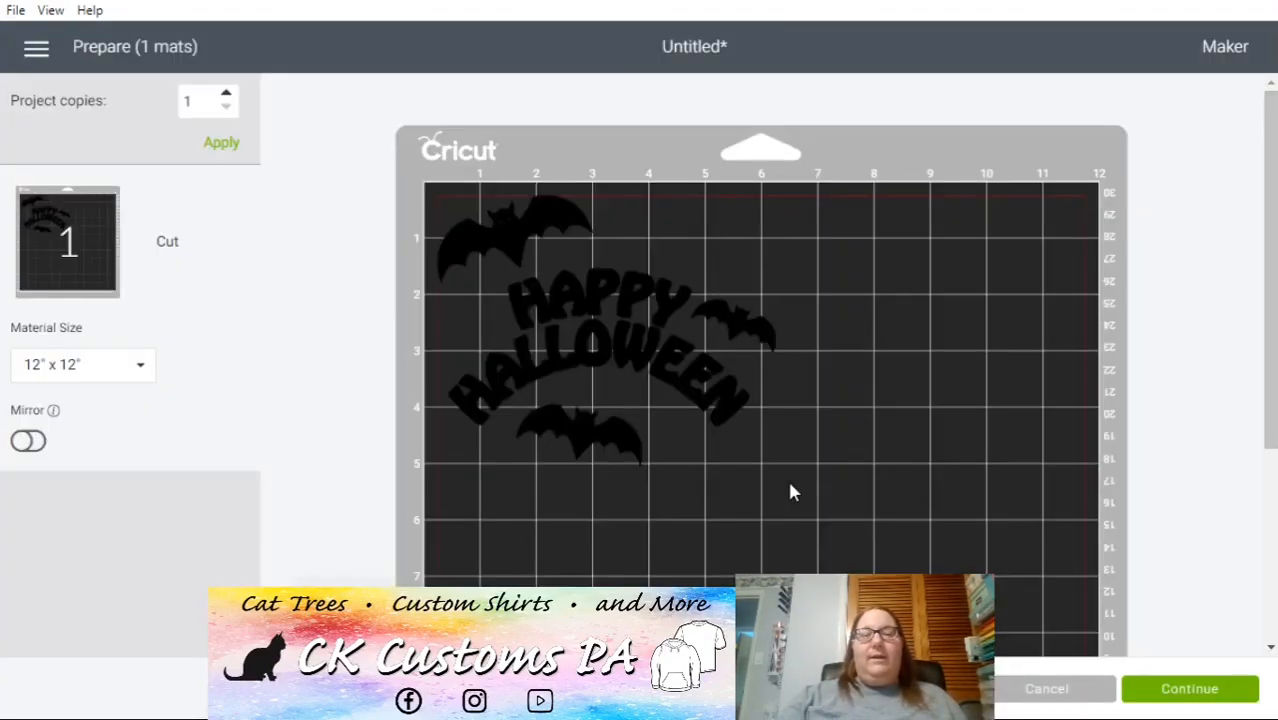
drag(645, 340, 594, 304)
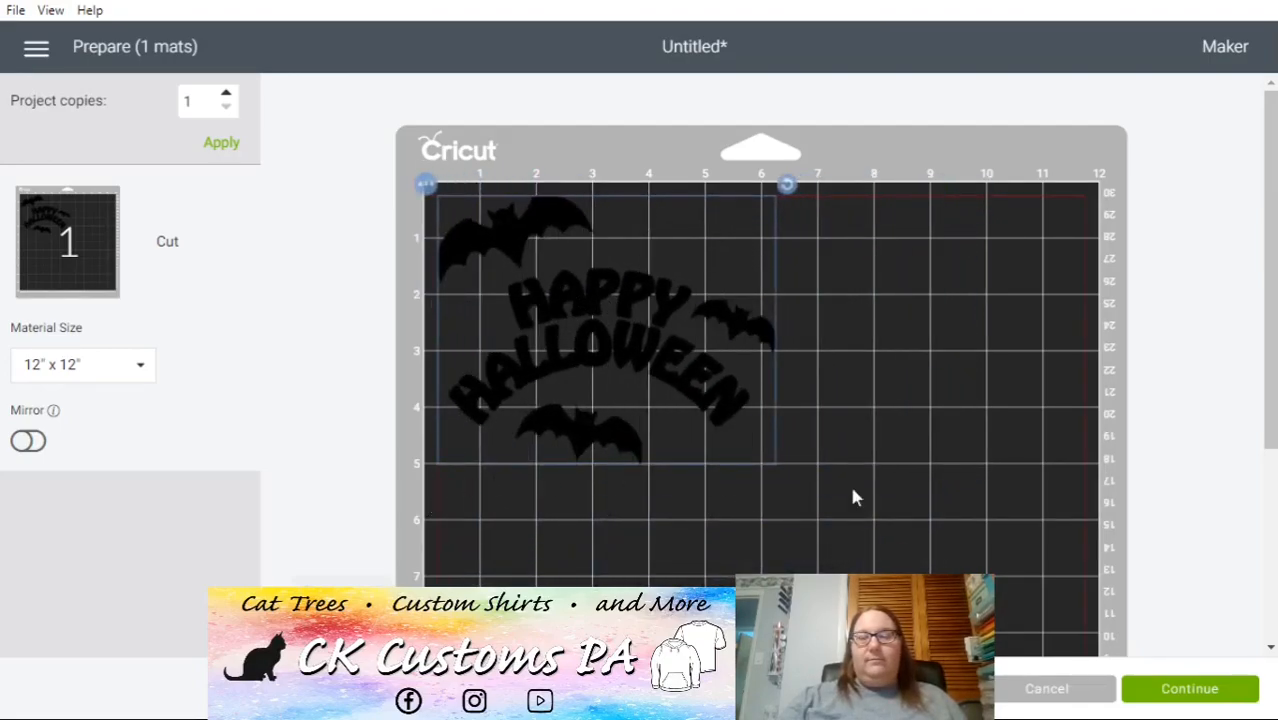
click(1045, 690)
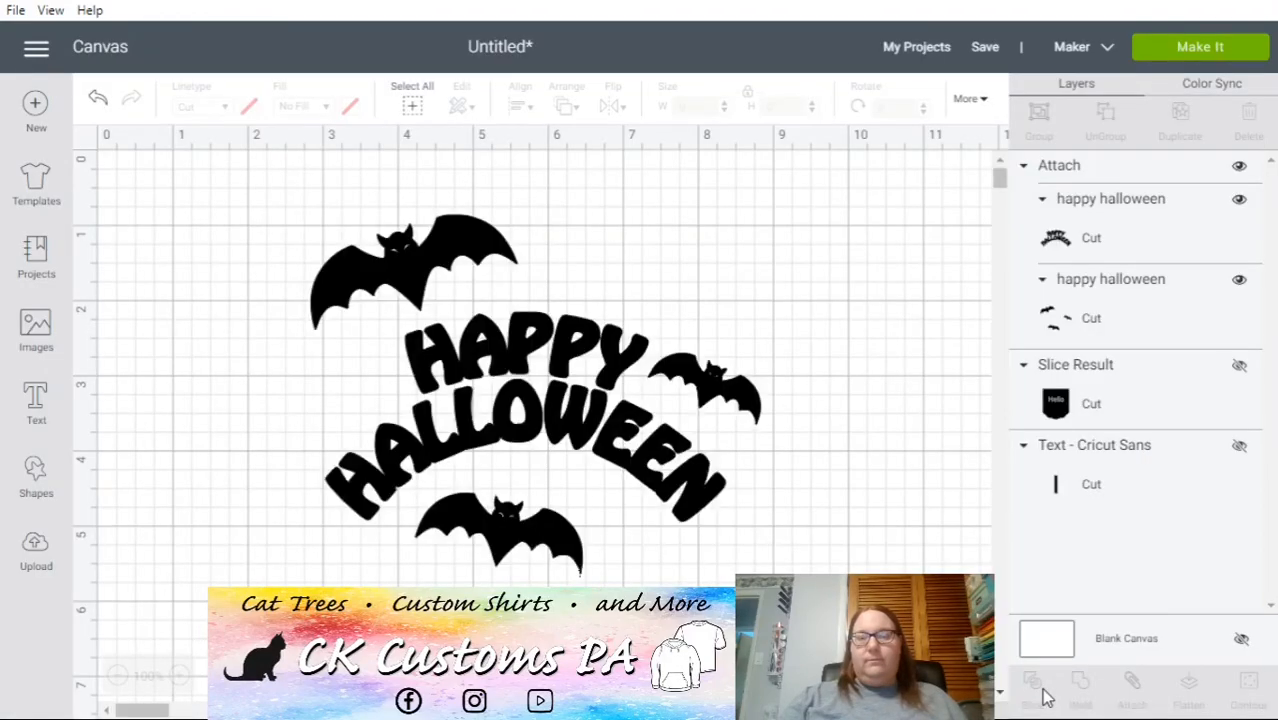
- Detach the lettering from the bats and hide the Happy Halloween lettering layer
click(1110, 199)
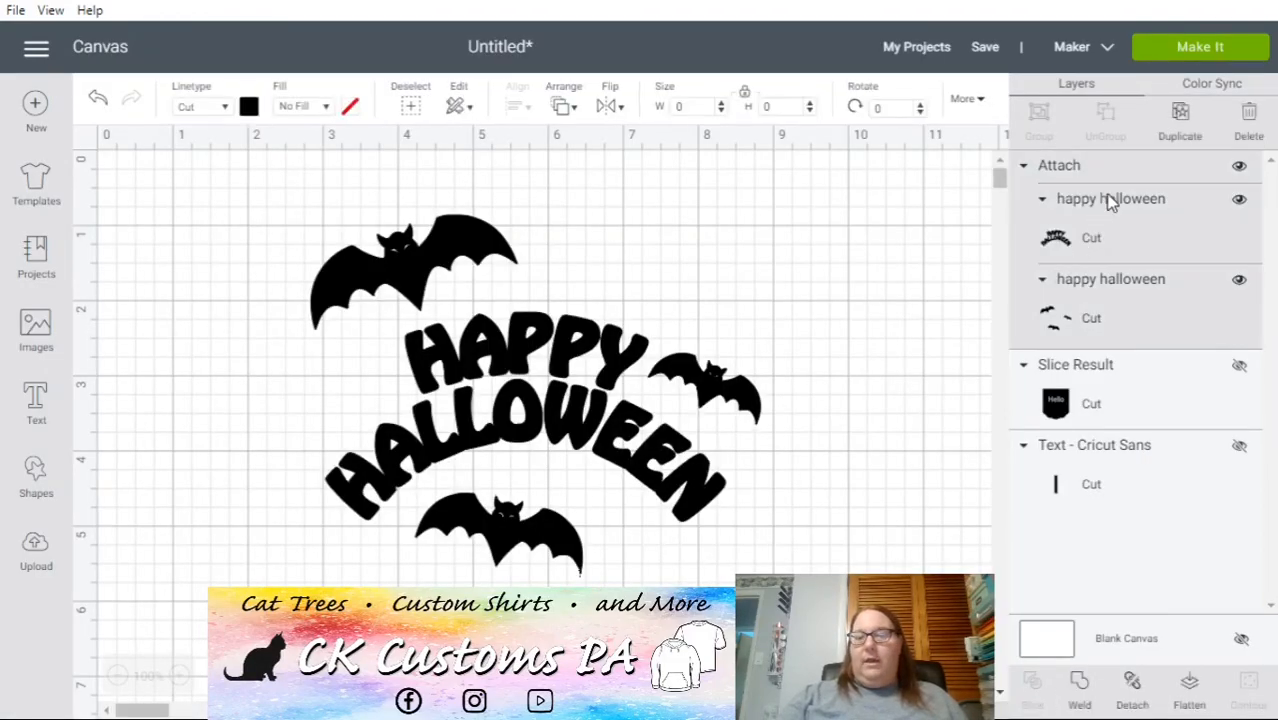
click(1133, 690)
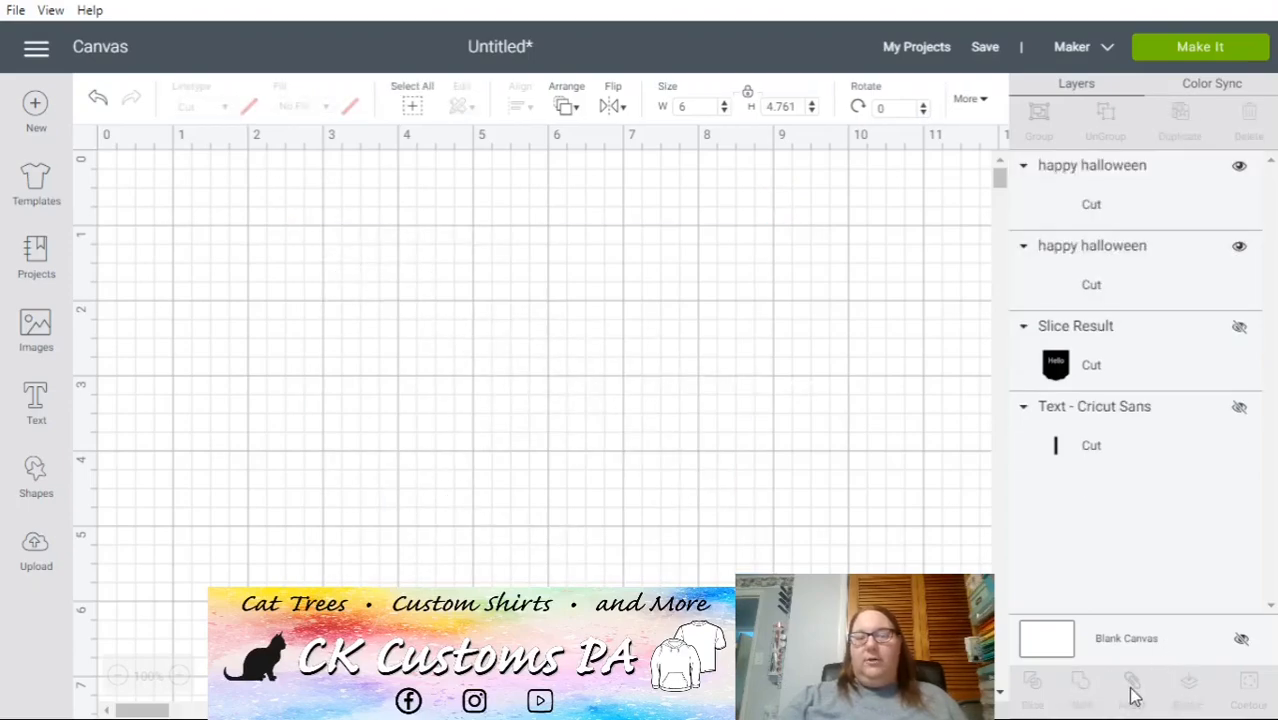
click(620, 450)
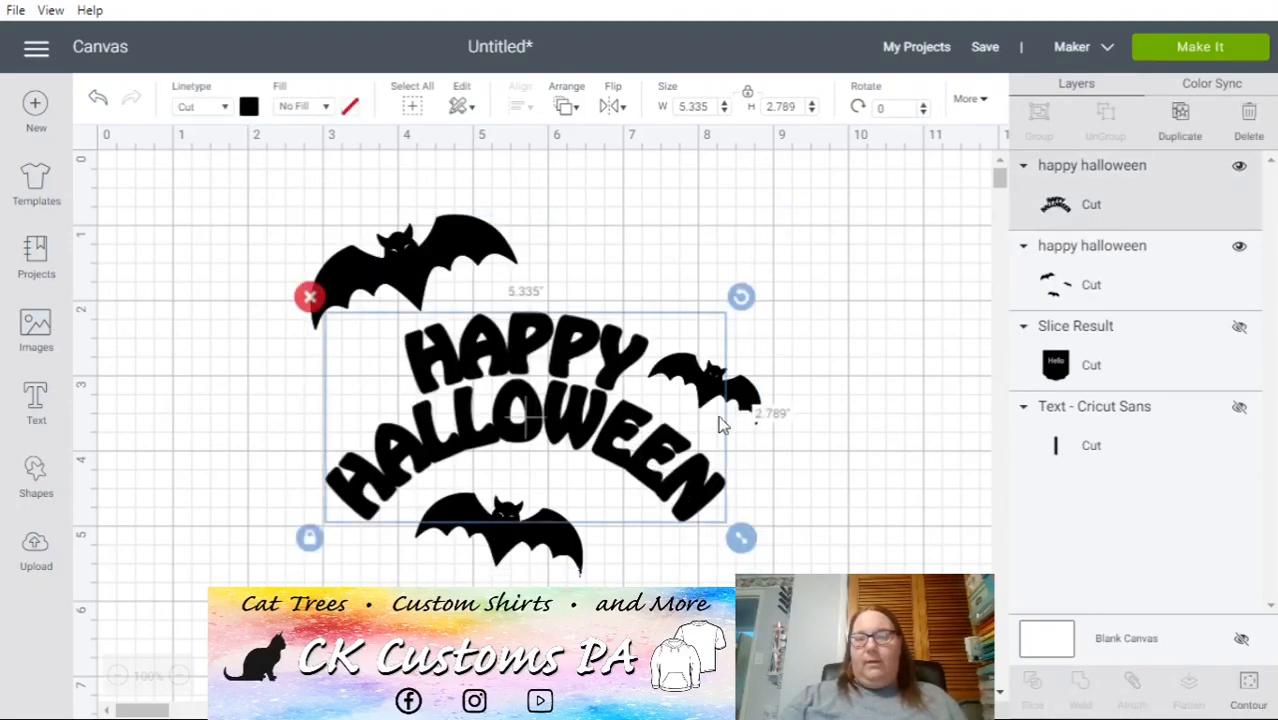
click(1238, 166)
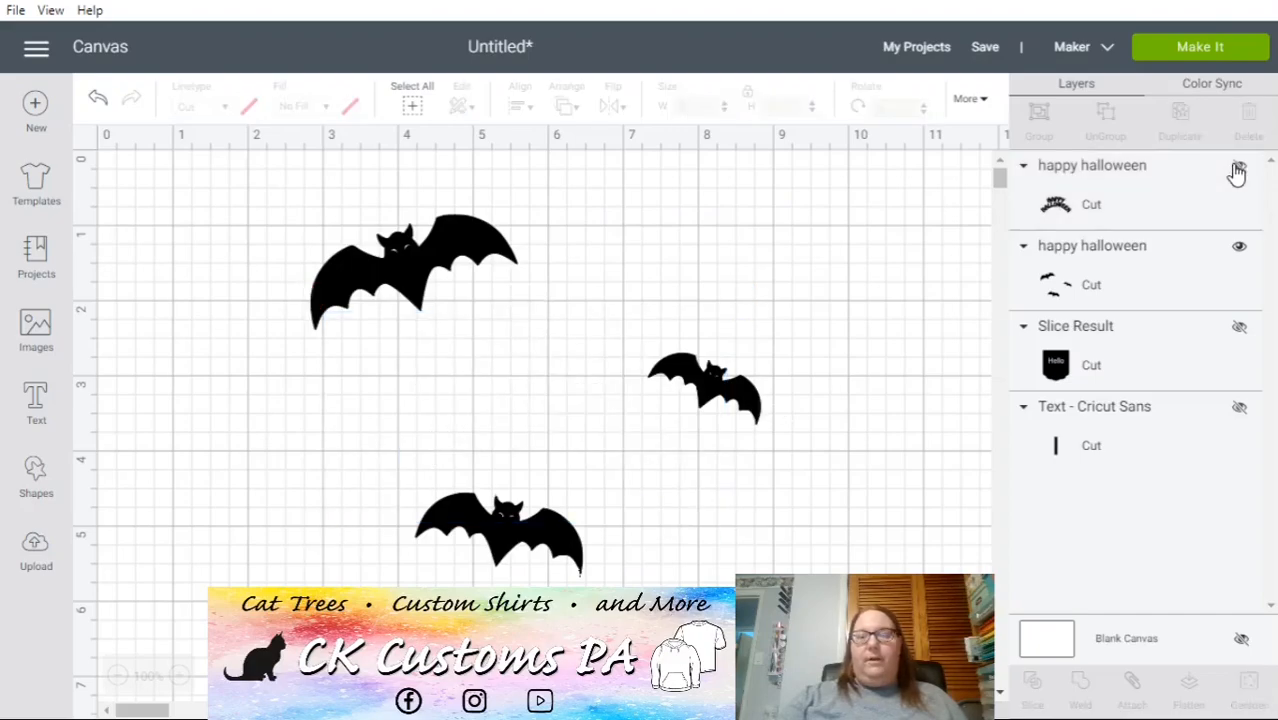
- Nudge the bats slightly left, preview them alone on the cutting mat, and return to the canvas
mouse_move(420, 260)
mouse_down()
mouse_move(390, 300)
mouse_move(440, 250)
mouse_move(390, 245)
mouse_move(406, 262)
mouse_up()
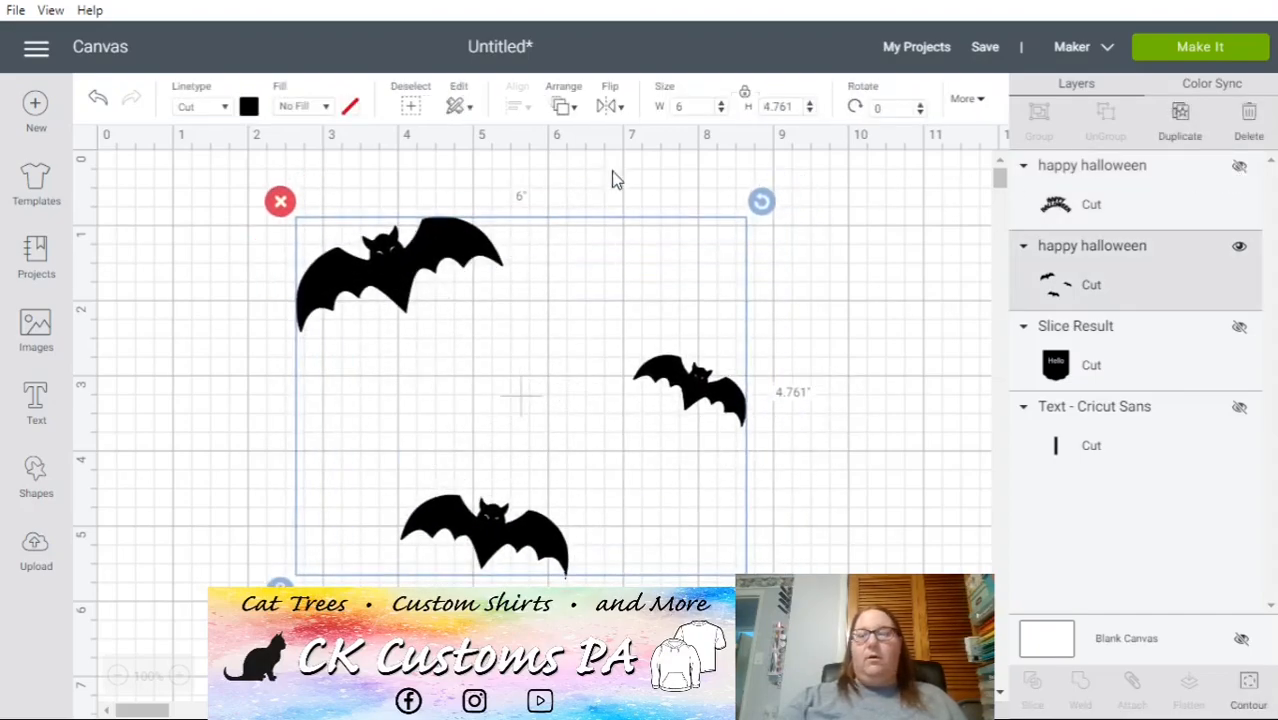
click(1193, 47)
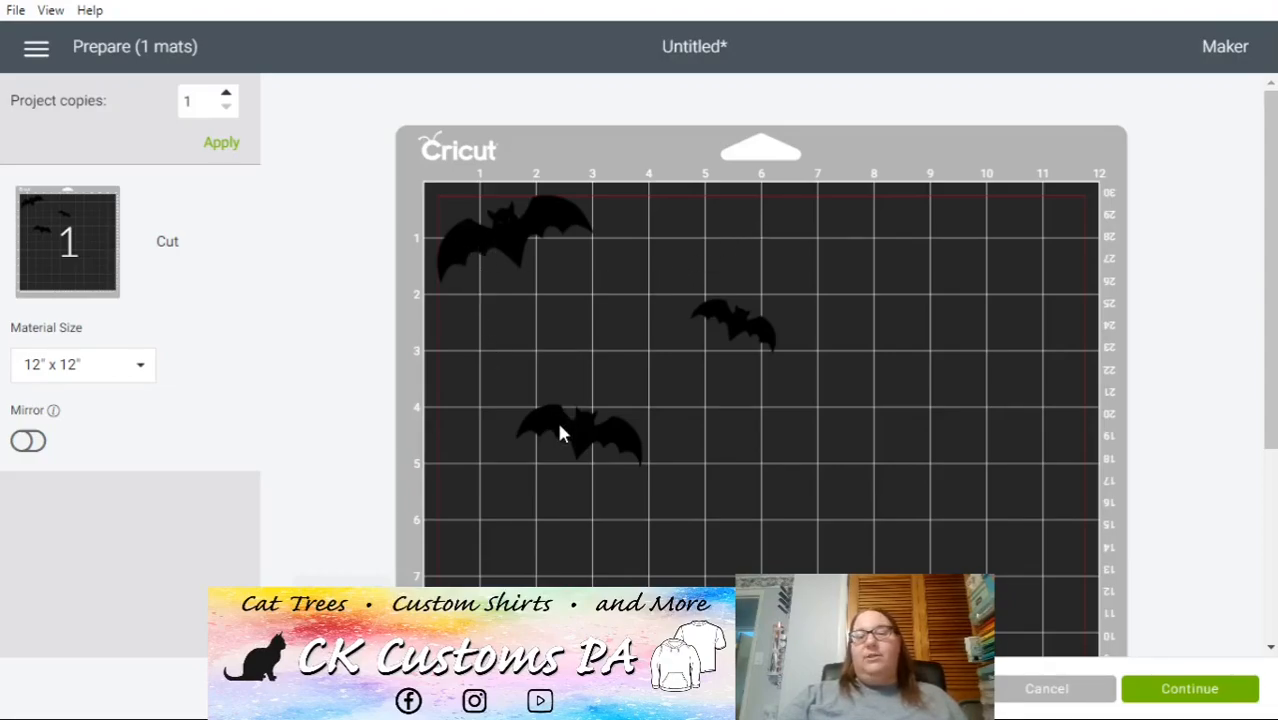
click(1008, 690)
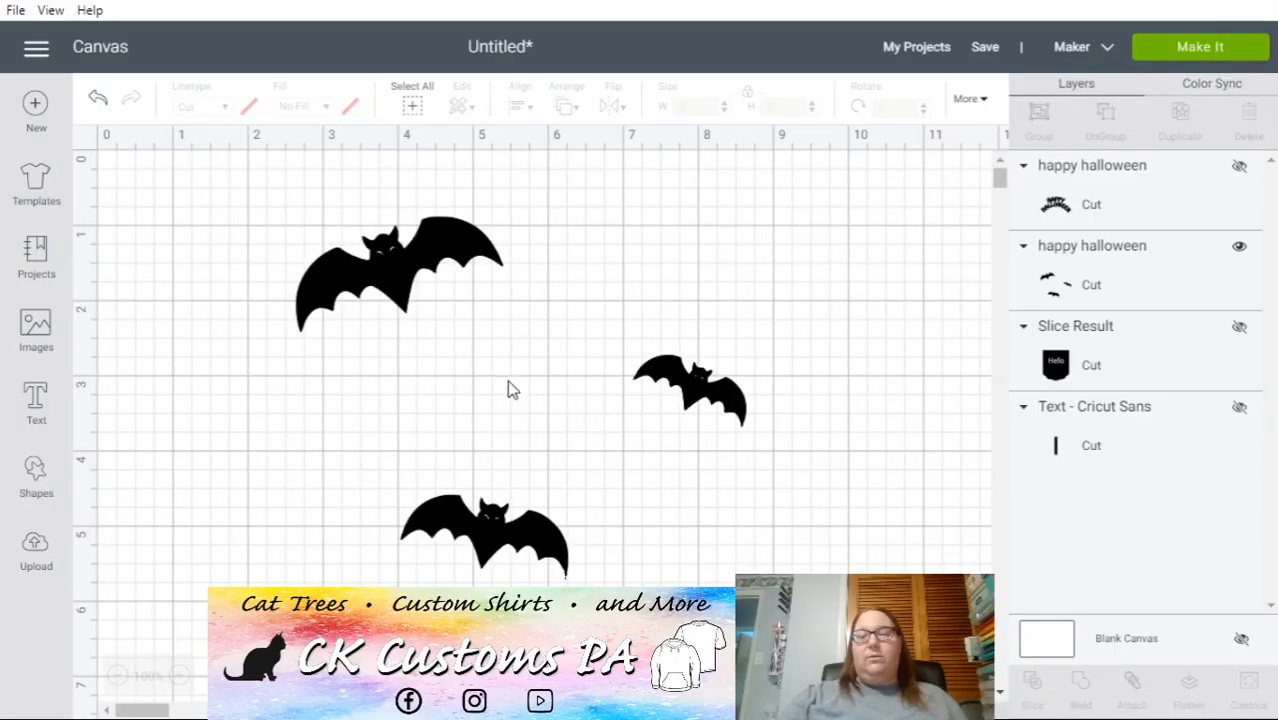
- Duplicate the bats layer twice and spread the two copies apart on the canvas
drag(396, 267, 381, 270)
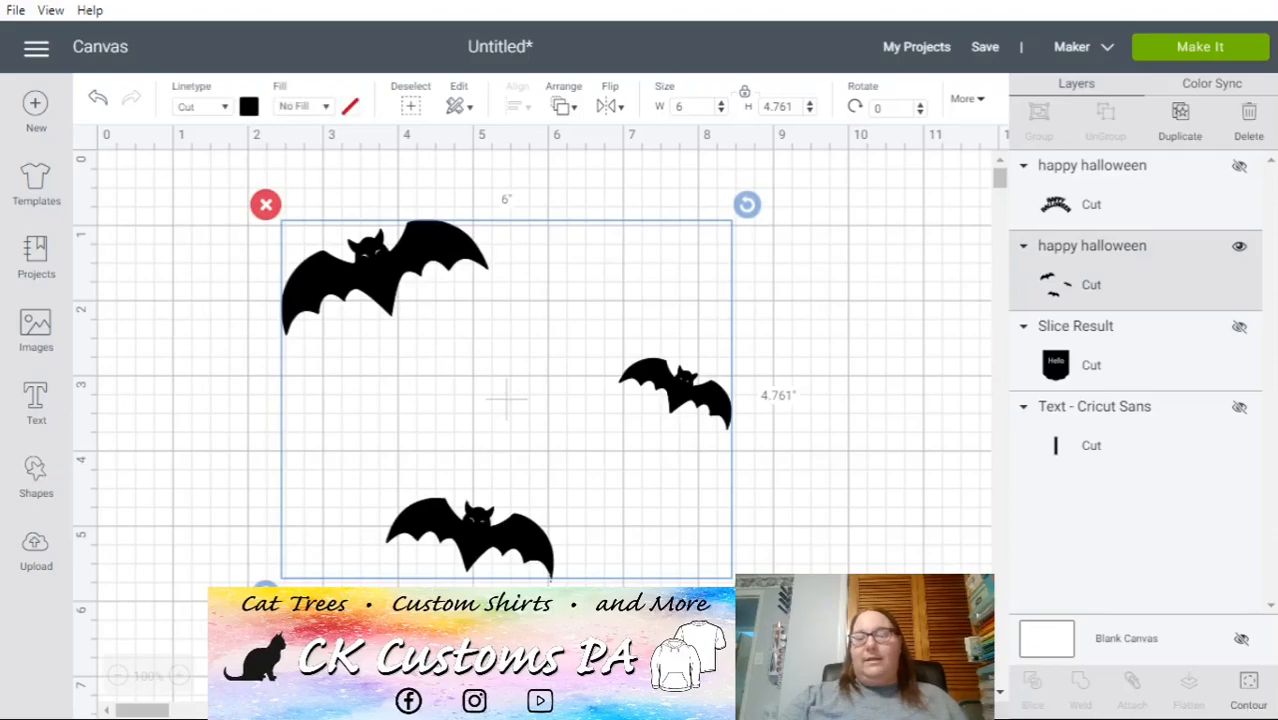
click(1181, 118)
click(1181, 118)
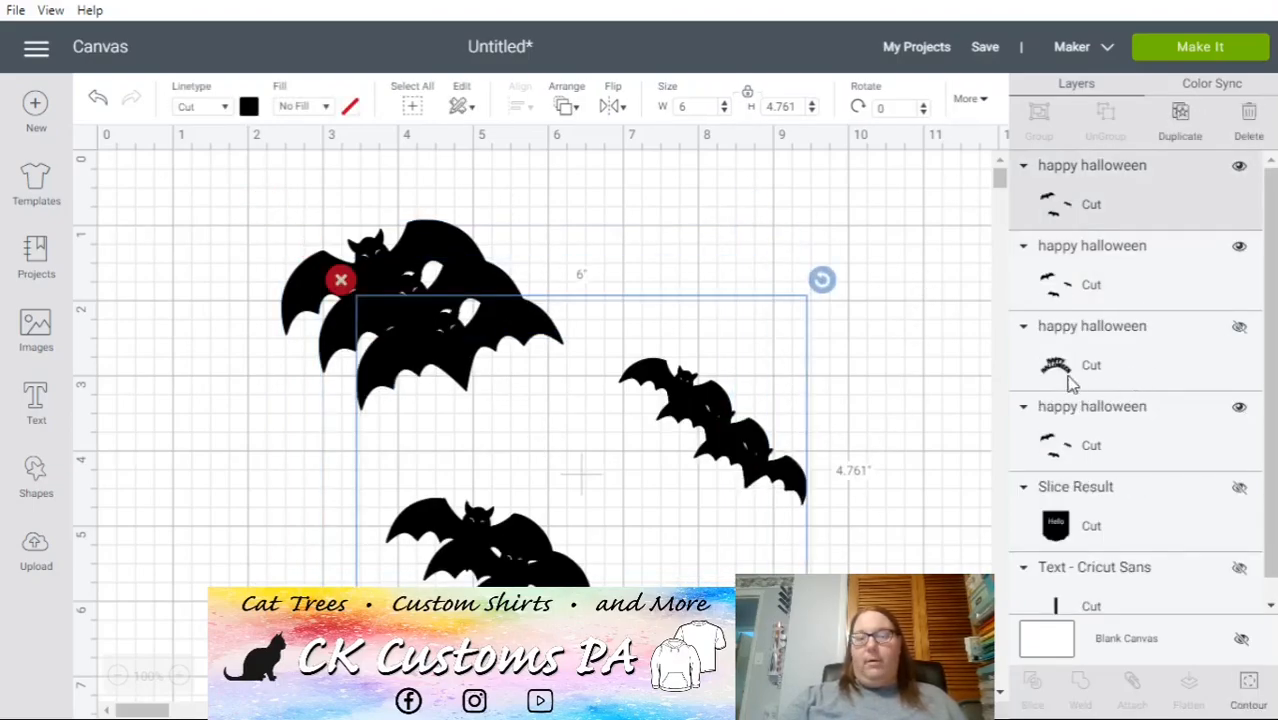
drag(458, 354, 643, 236)
drag(405, 318, 147, 228)
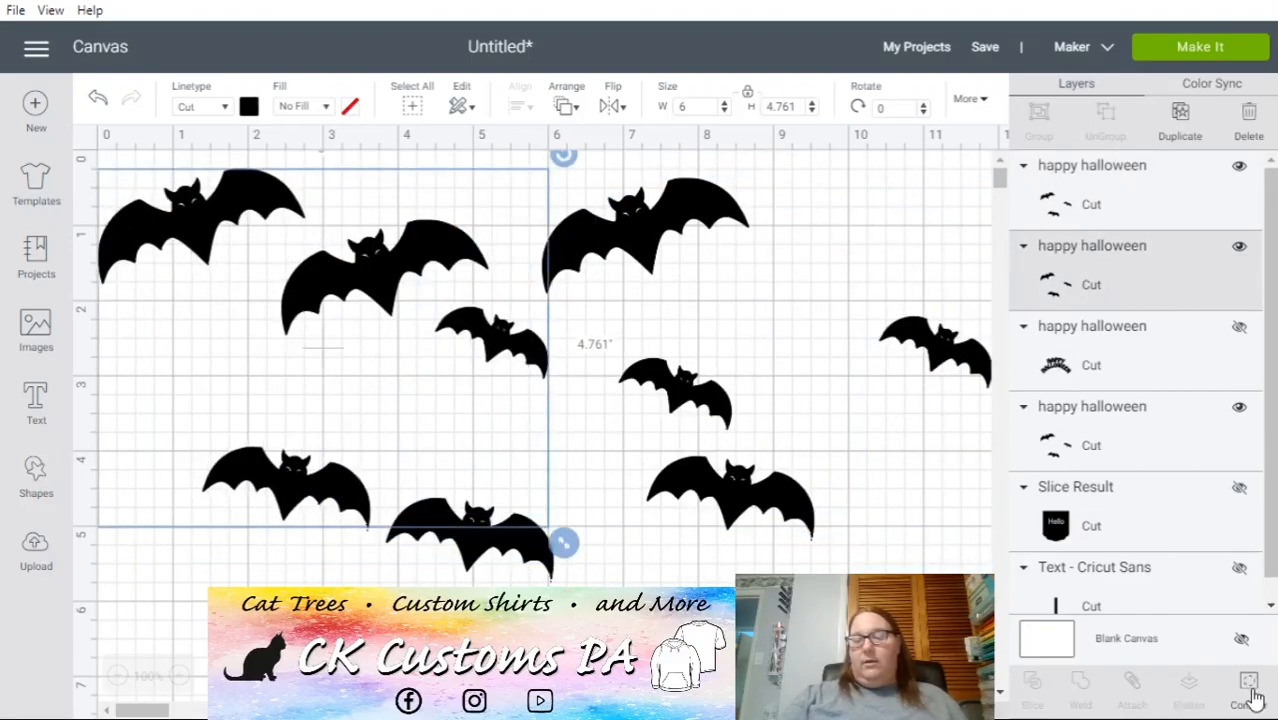
- In the upper-left copy, hide the contours of the small right bat and the lower bat, keeping only the large bat
click(1255, 698)
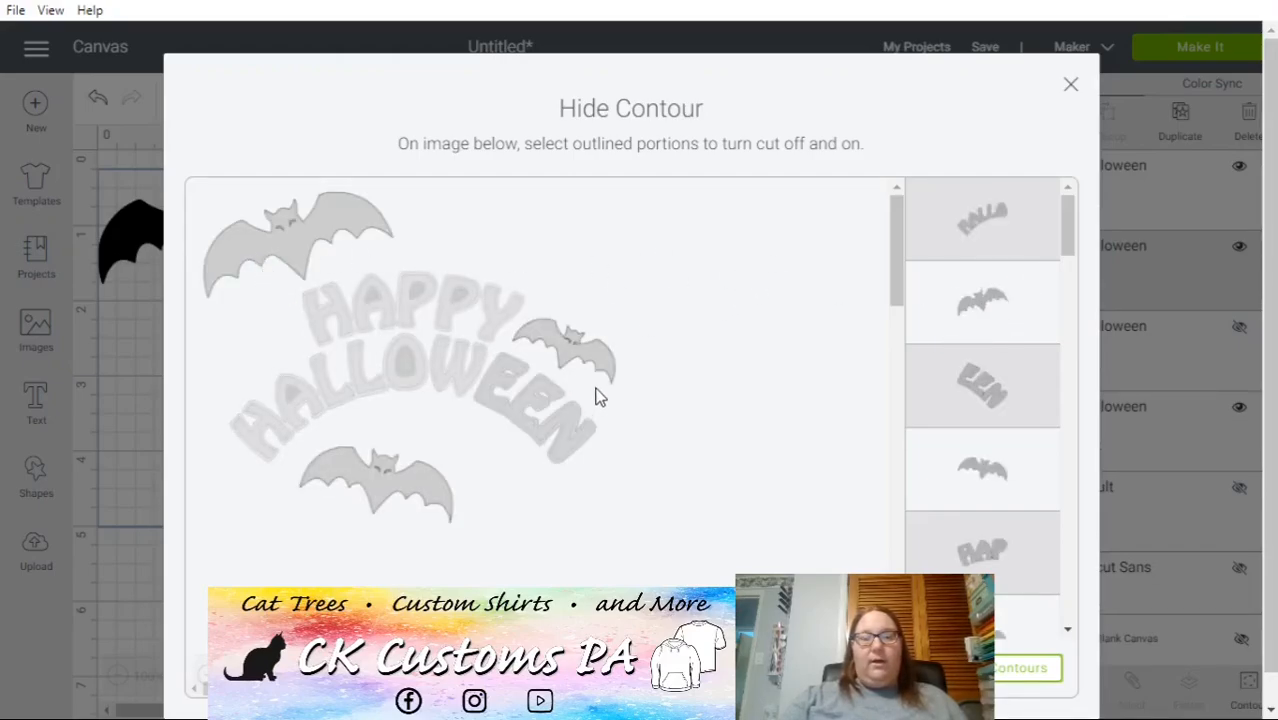
click(570, 352)
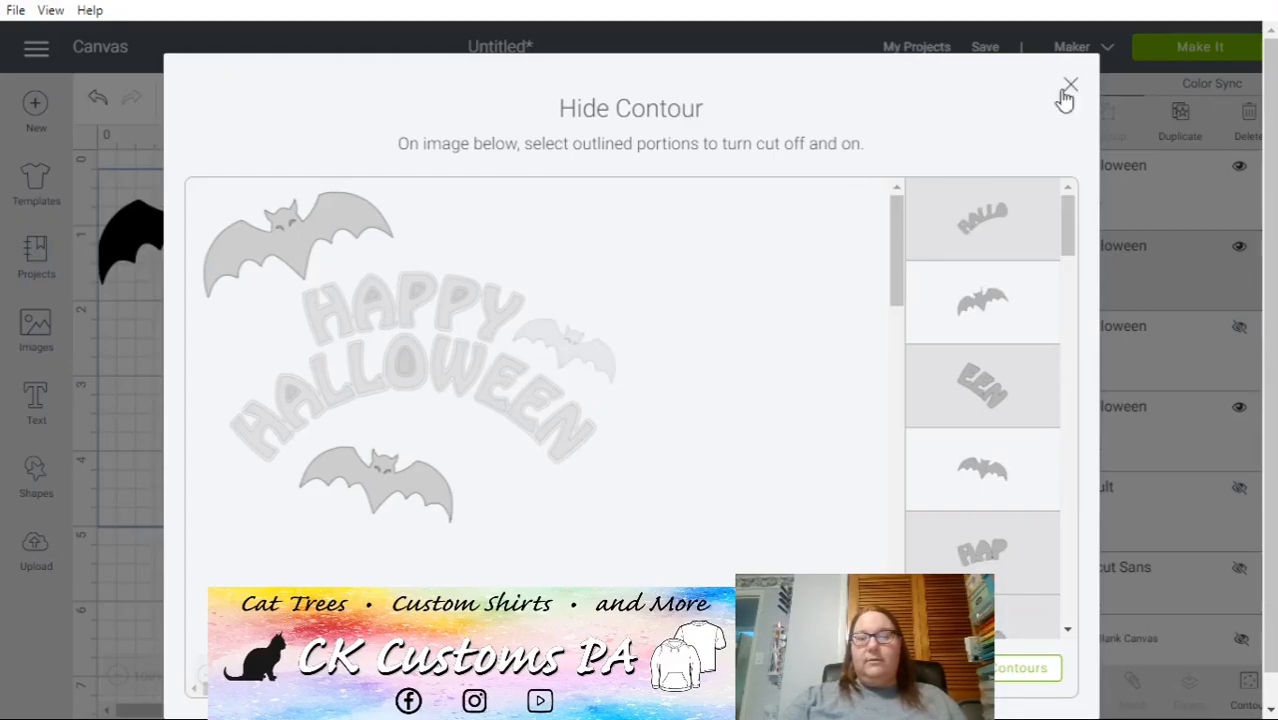
click(377, 502)
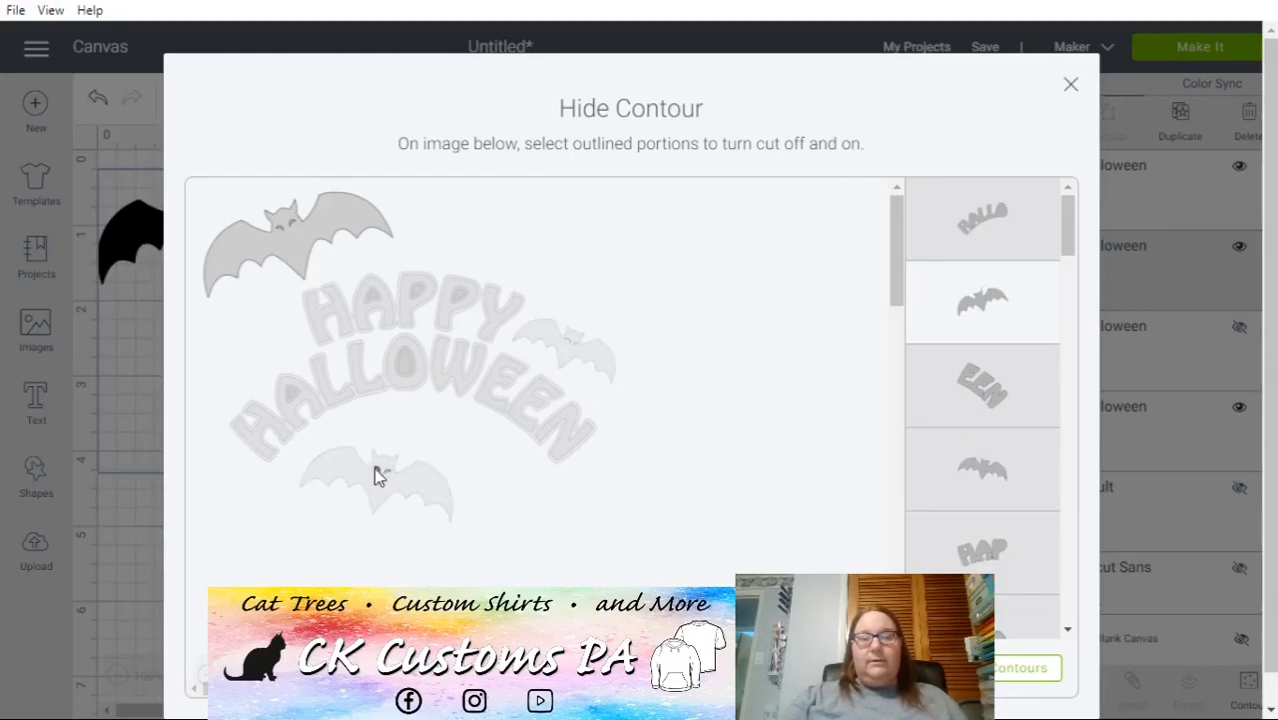
click(1070, 84)
mouse_move(188, 202)
mouse_down()
mouse_move(191, 252)
mouse_move(201, 217)
mouse_up()
- Hide the large upper bat's contour in the original bats layer and shift the remaining two bats to the left
click(457, 261)
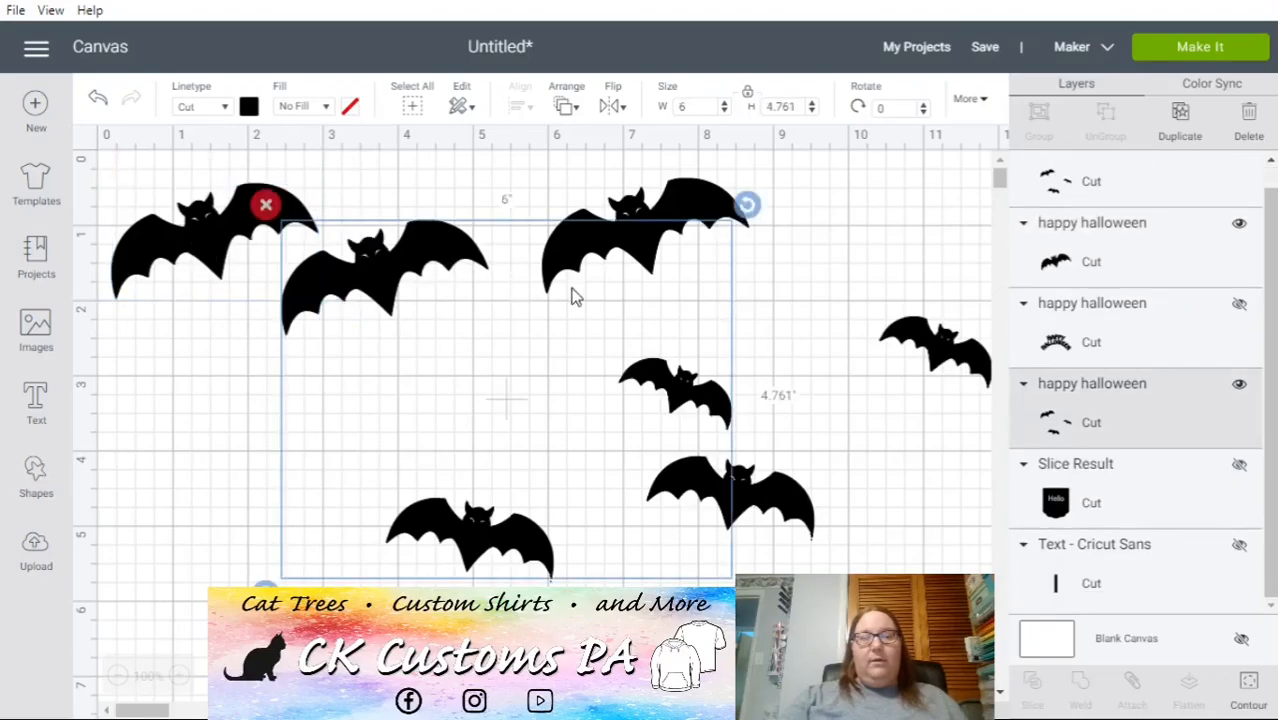
click(1248, 688)
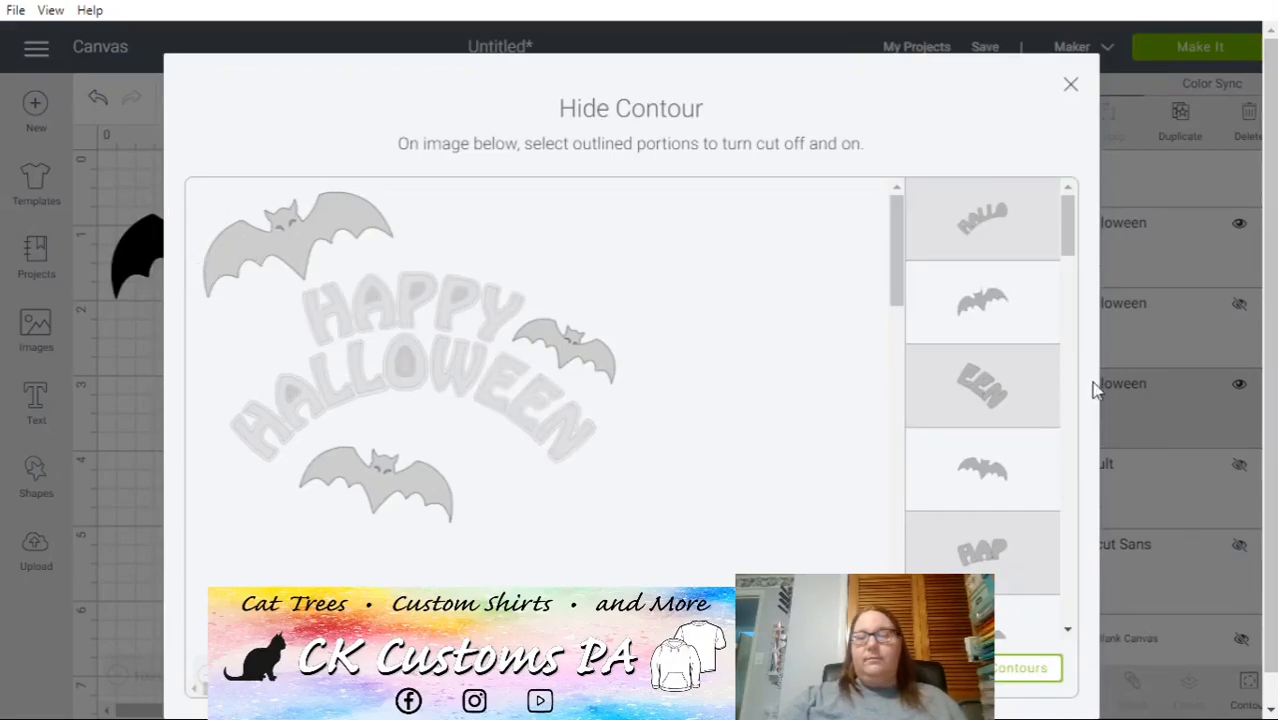
click(988, 312)
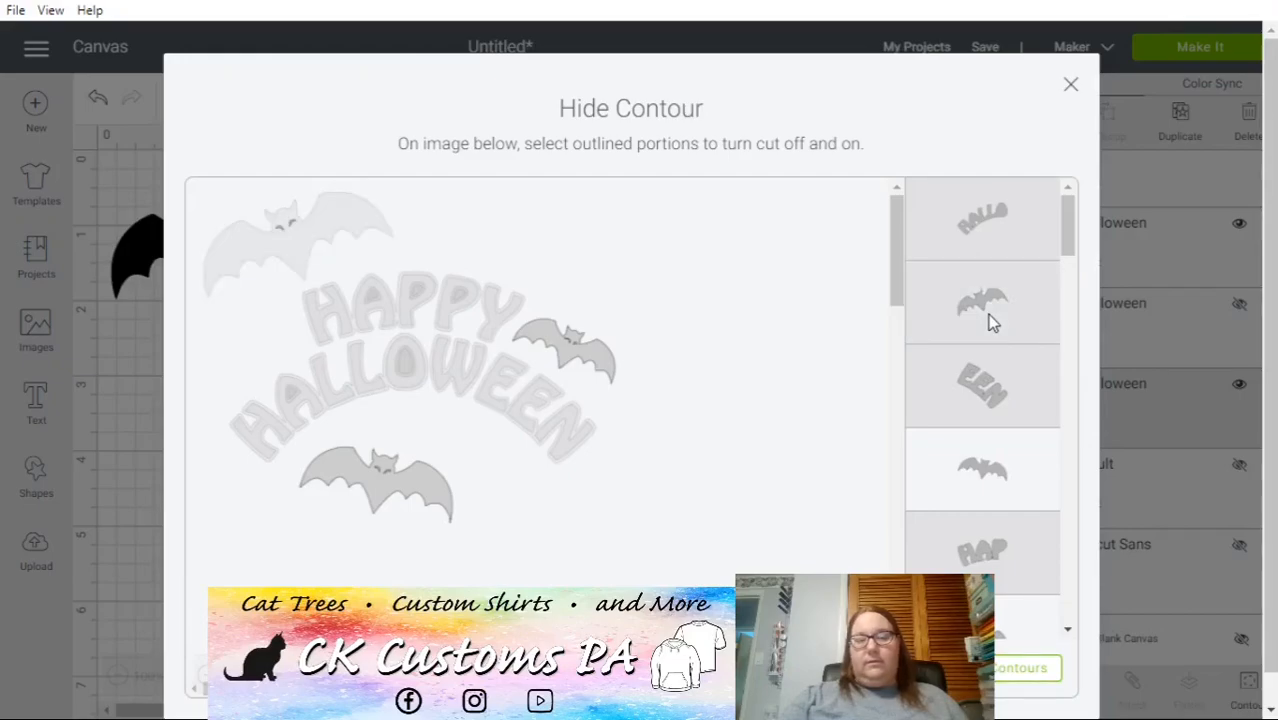
scroll(1035, 405, down, 3)
scroll(1045, 410, down, 3)
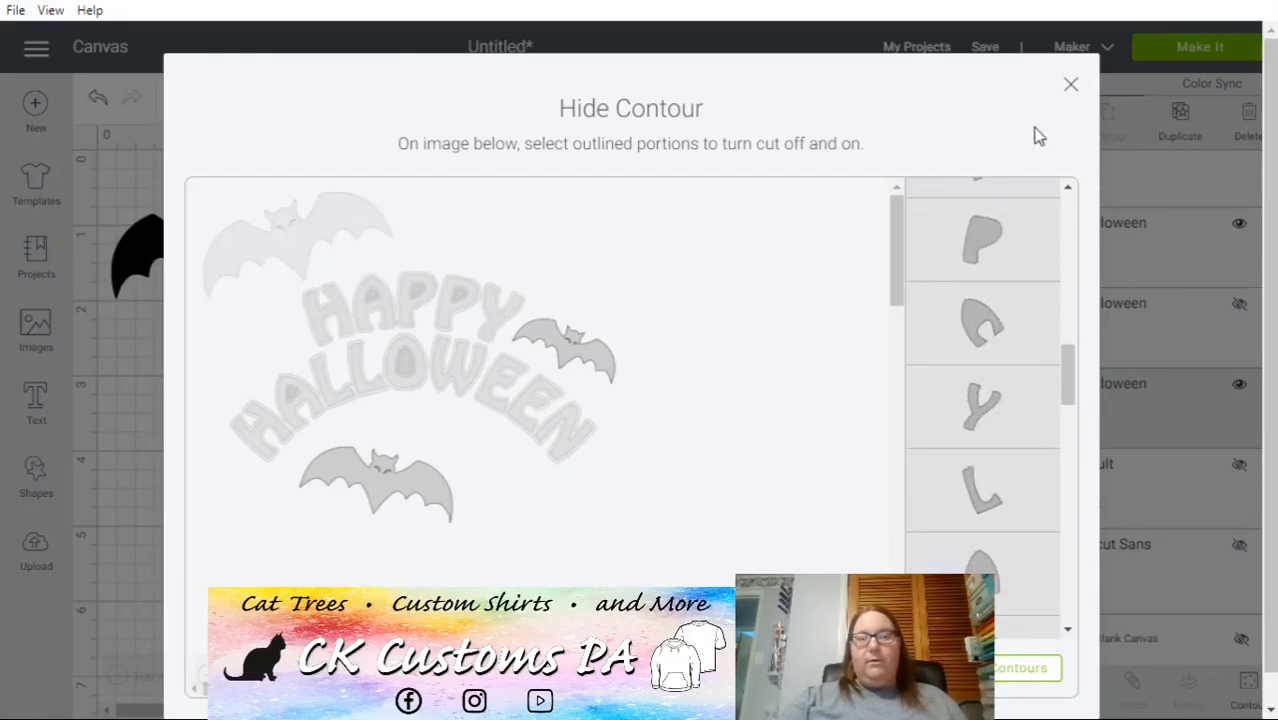
click(1072, 86)
drag(446, 534, 322, 535)
- Hide the small right bat's contour in the same layer and move the remaining lower bat up to mid-canvas
click(1248, 695)
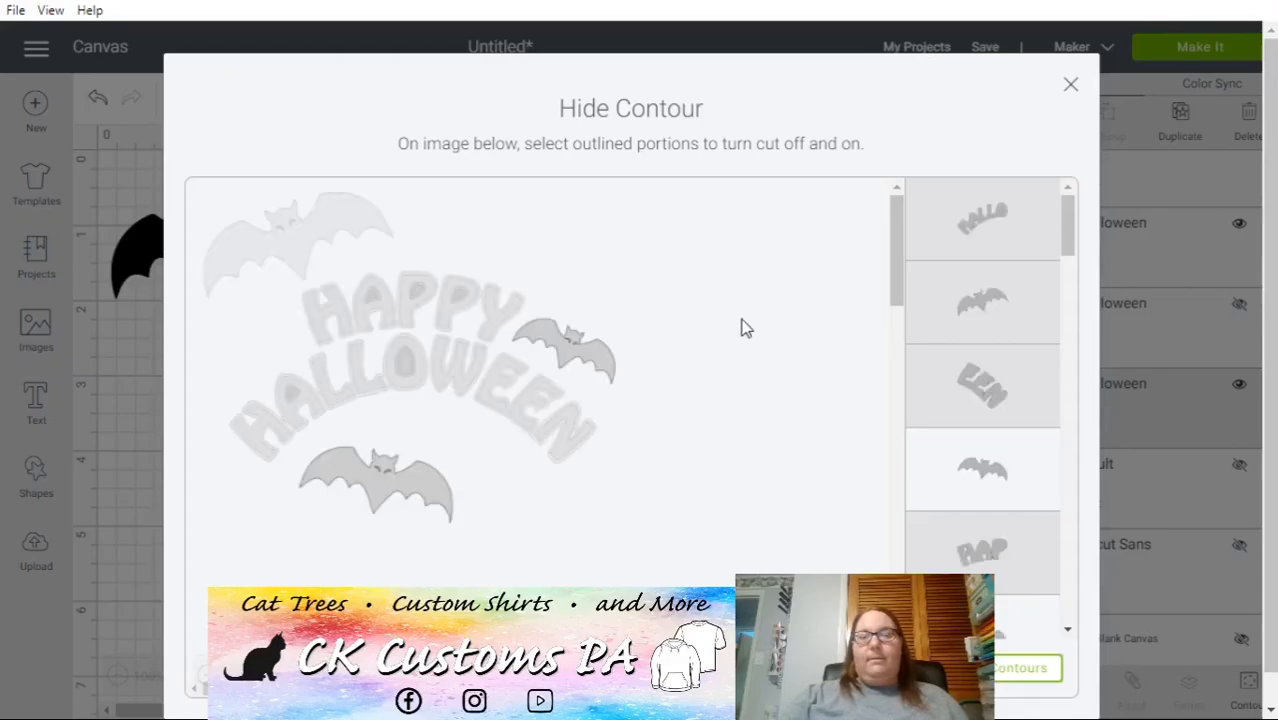
click(564, 350)
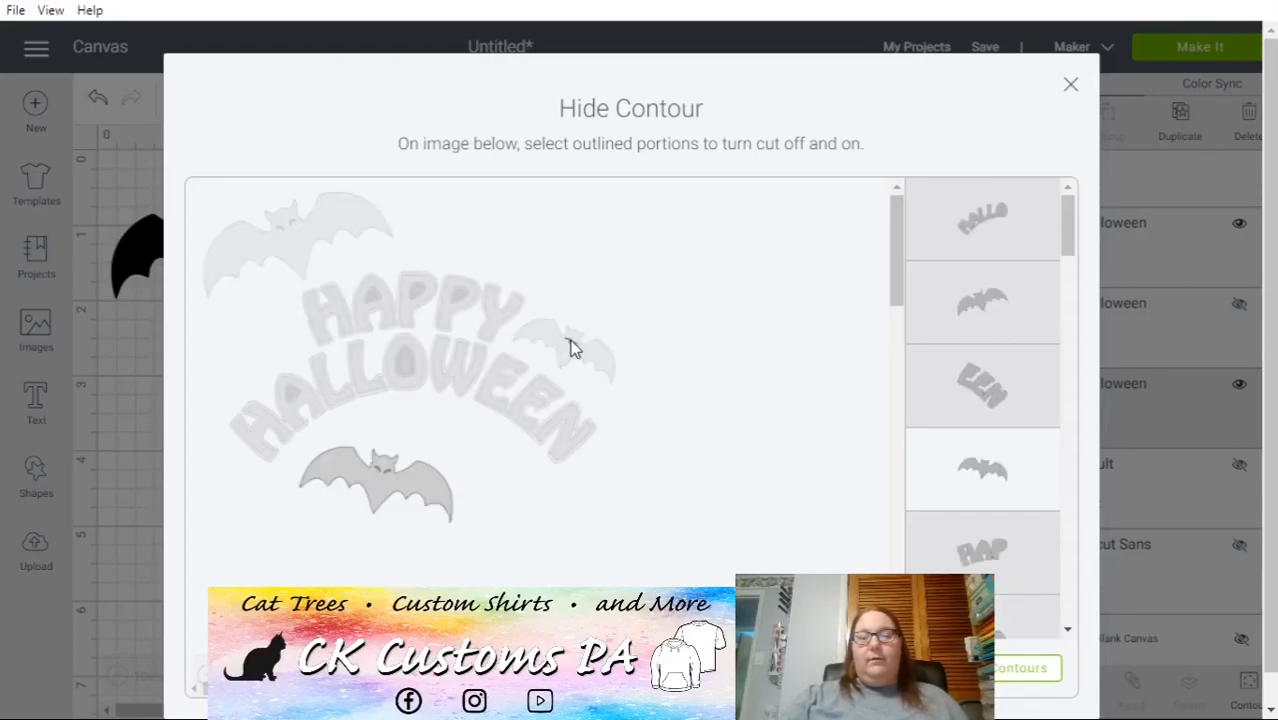
click(563, 338)
click(563, 338)
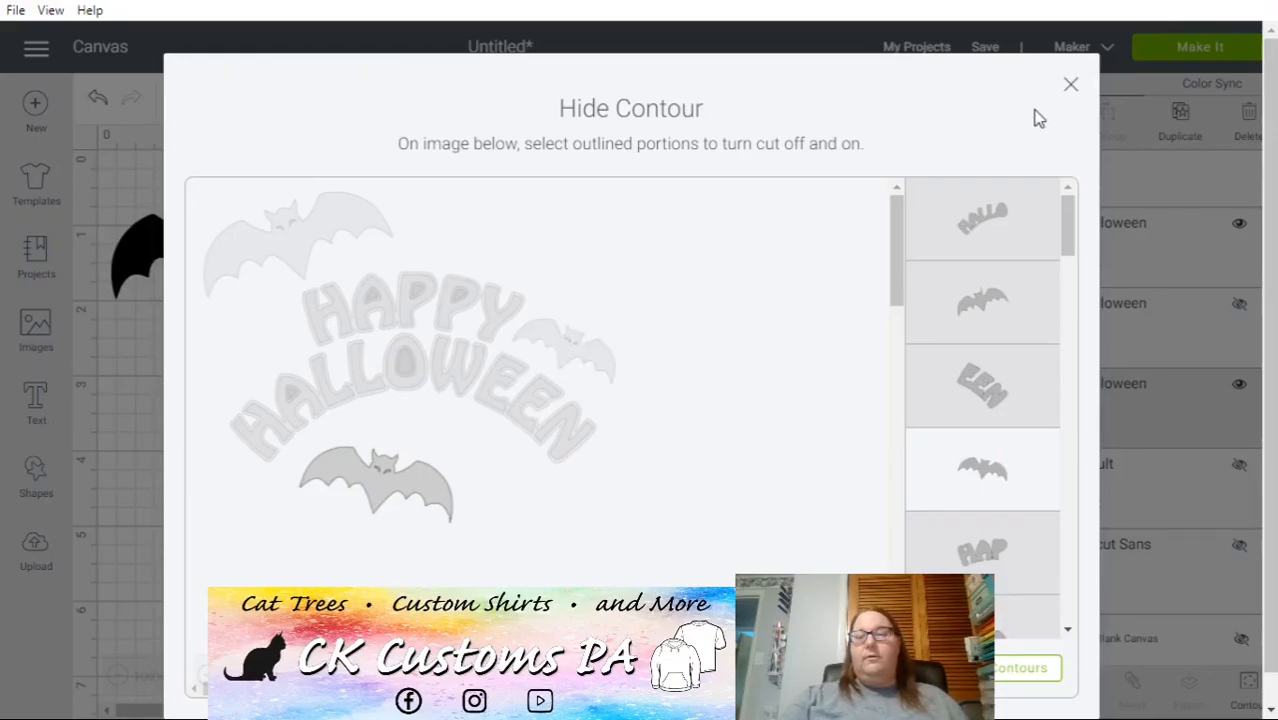
click(1070, 86)
drag(347, 555, 499, 400)
- In the remaining three-bat copy, hide the small and large bats' contours and move the lower bat beneath the large bat
click(738, 517)
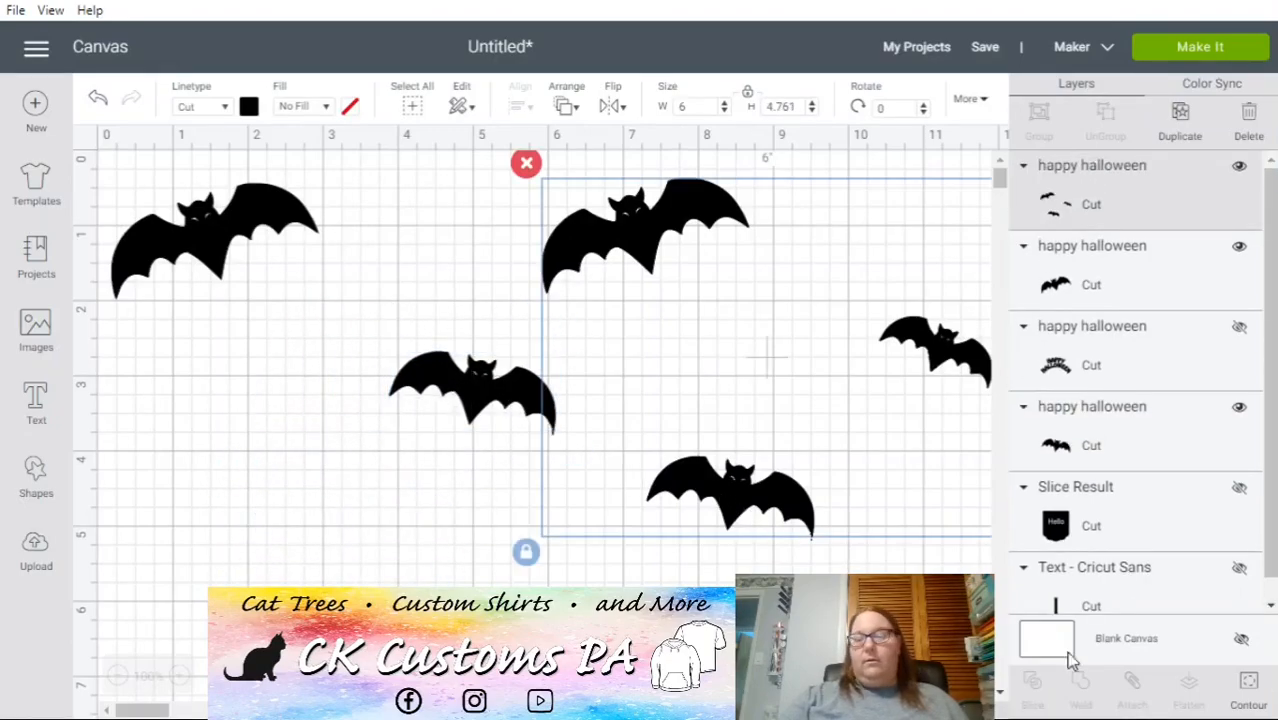
click(1256, 700)
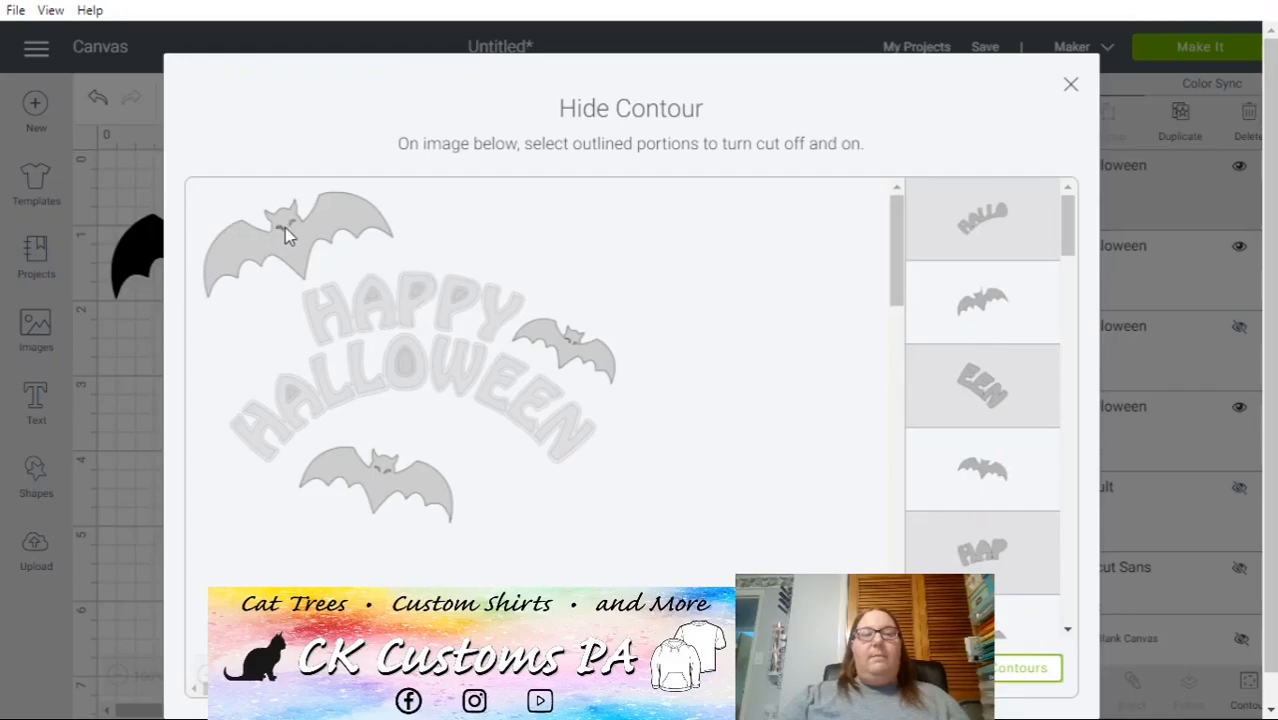
click(609, 373)
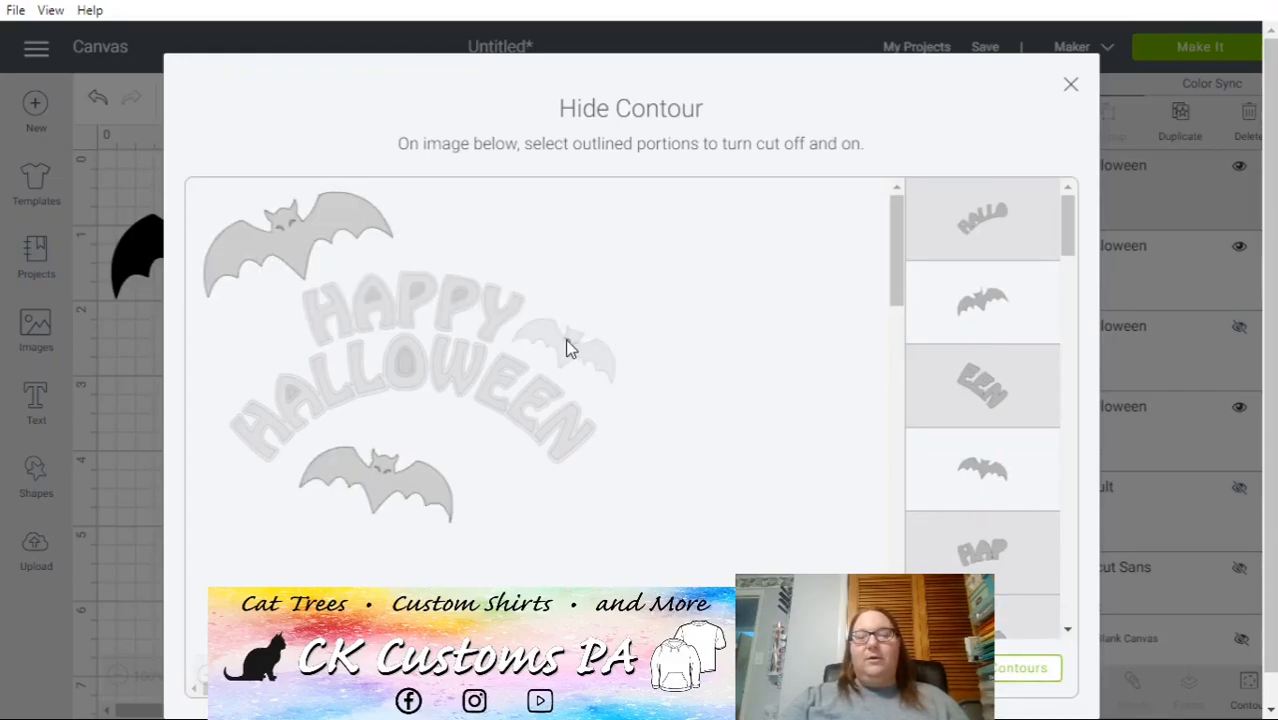
click(378, 198)
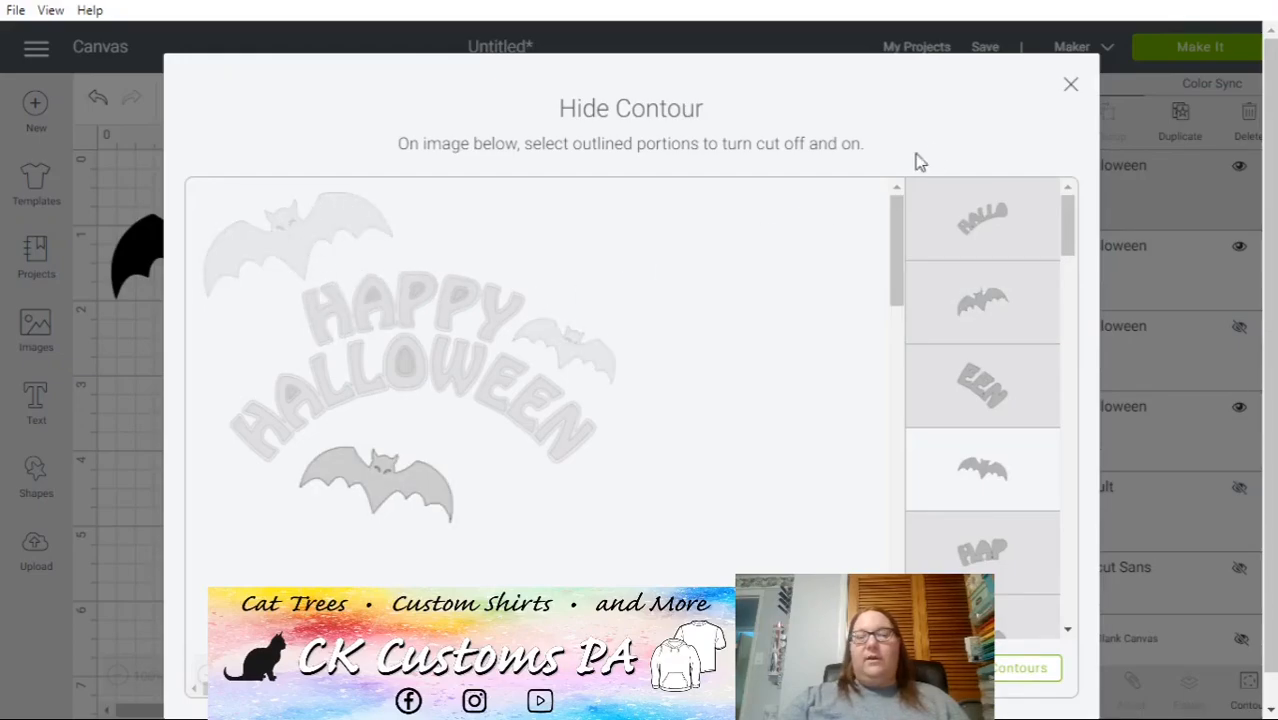
click(1071, 87)
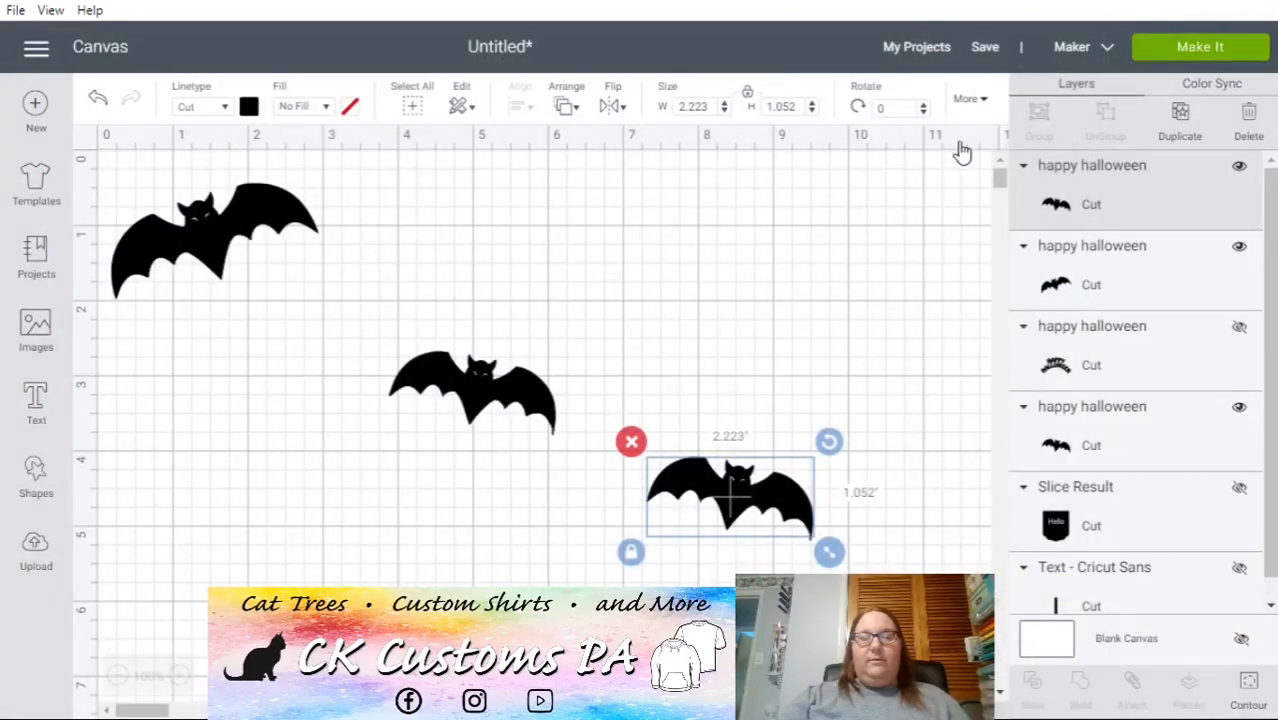
drag(731, 494, 262, 508)
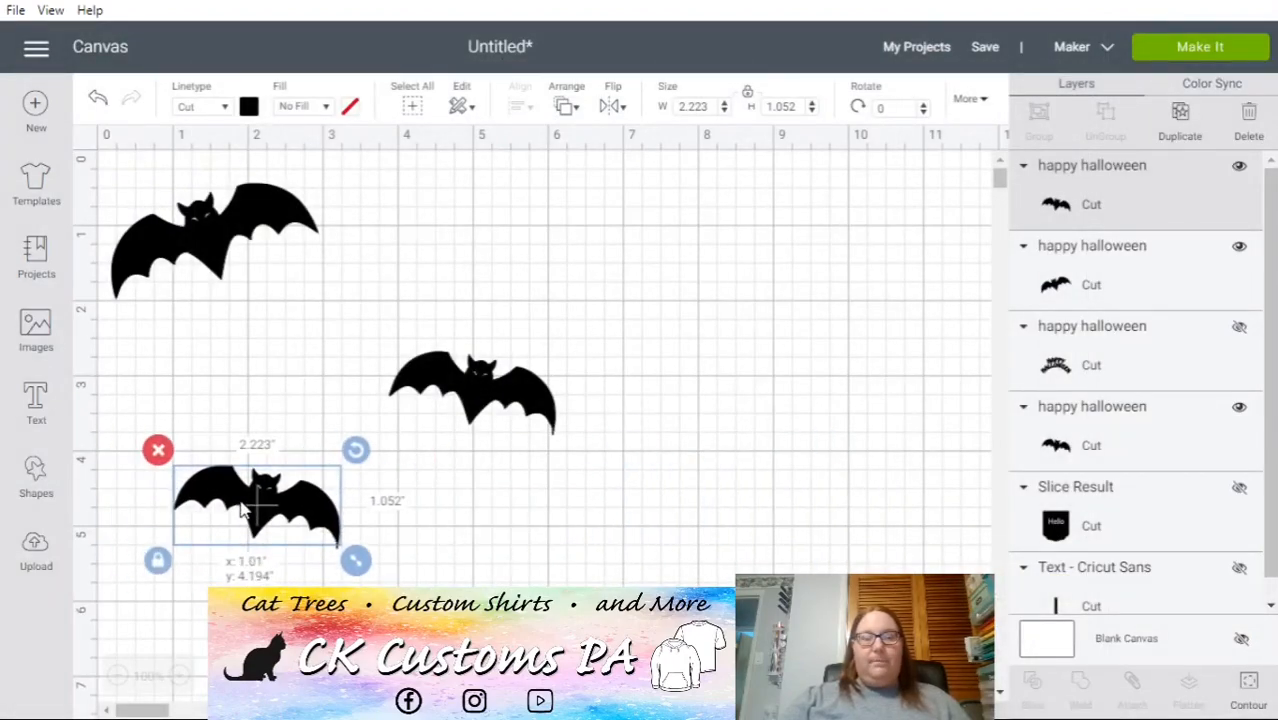
- Shift the middle bat slightly right, then unhide the Happy Halloween lettering and place it between the bats
drag(514, 408, 560, 400)
click(560, 400)
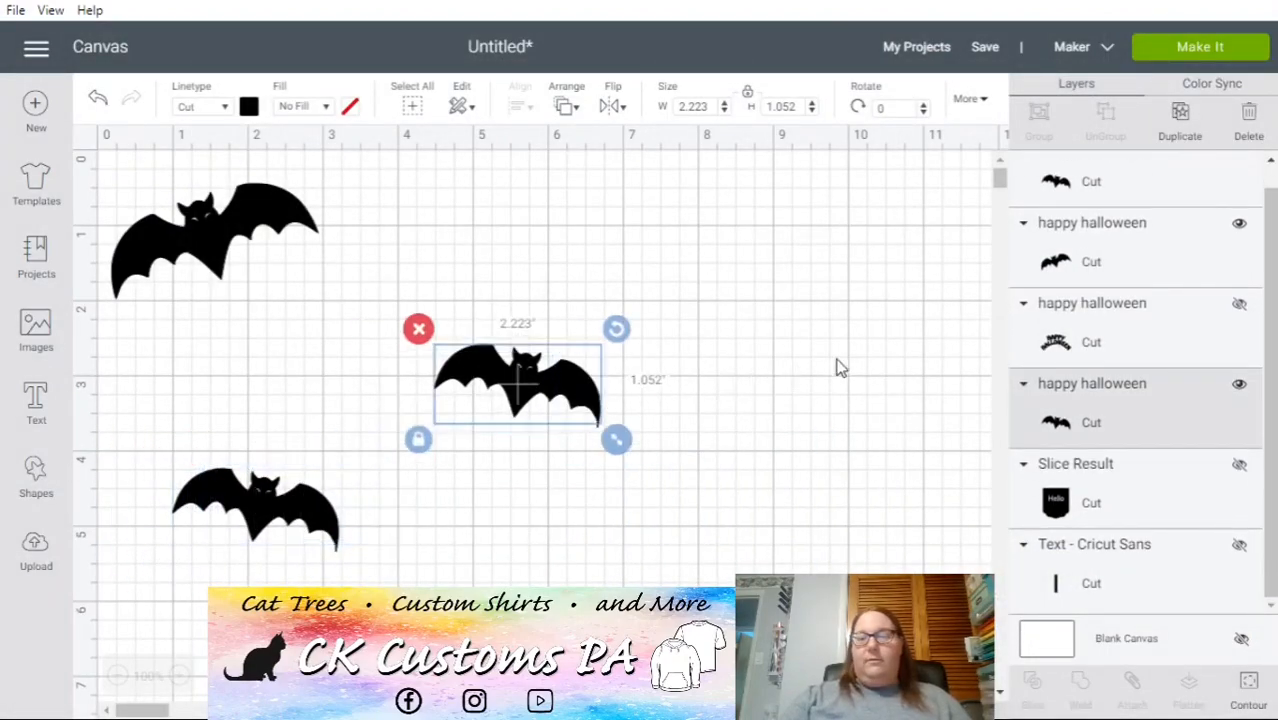
scroll(1127, 445, up, 1)
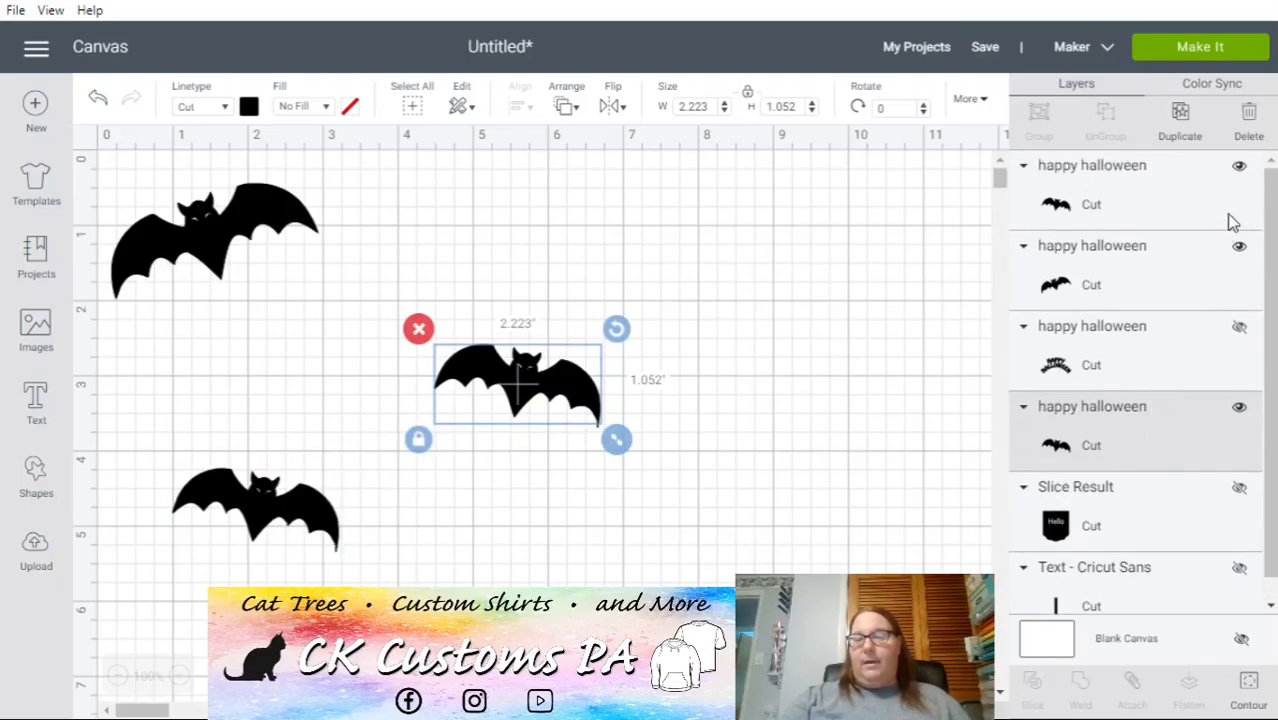
scroll(1176, 280, down, 1)
click(1240, 305)
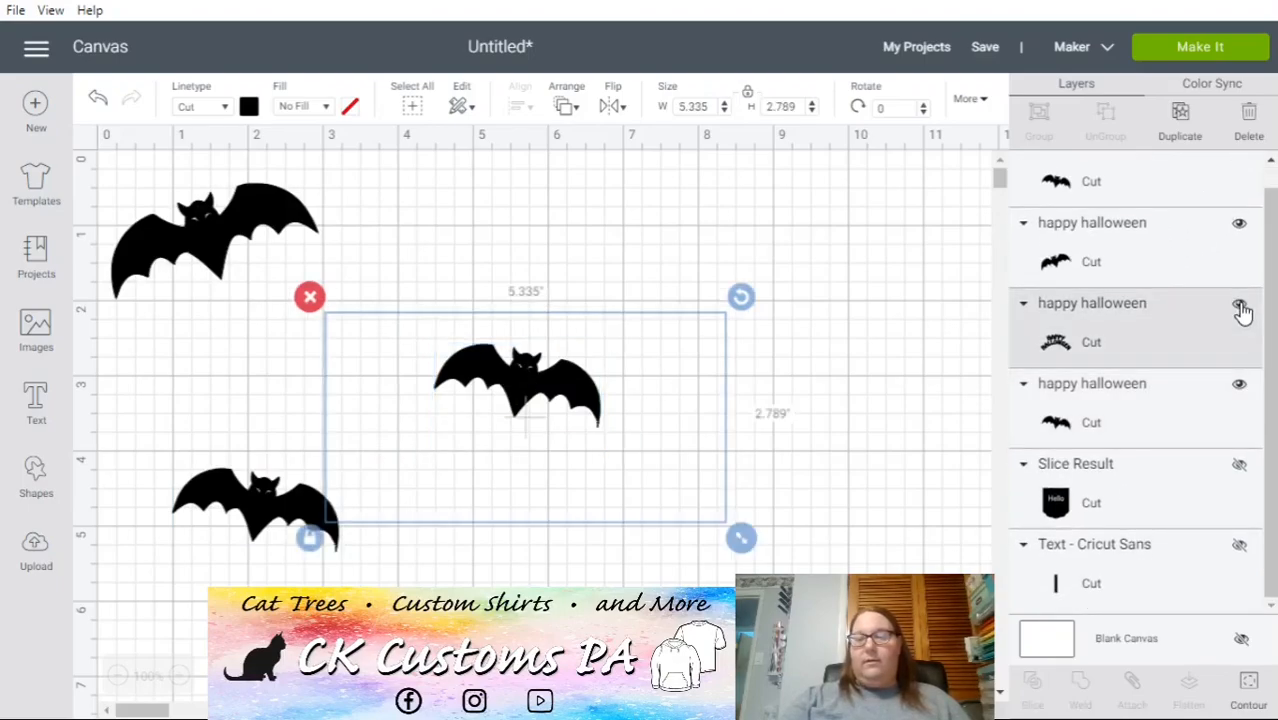
drag(513, 420, 285, 400)
- Arrange the three single bats around the Happy Halloween lettering, one above left, one to the right and one below
drag(545, 390, 560, 375)
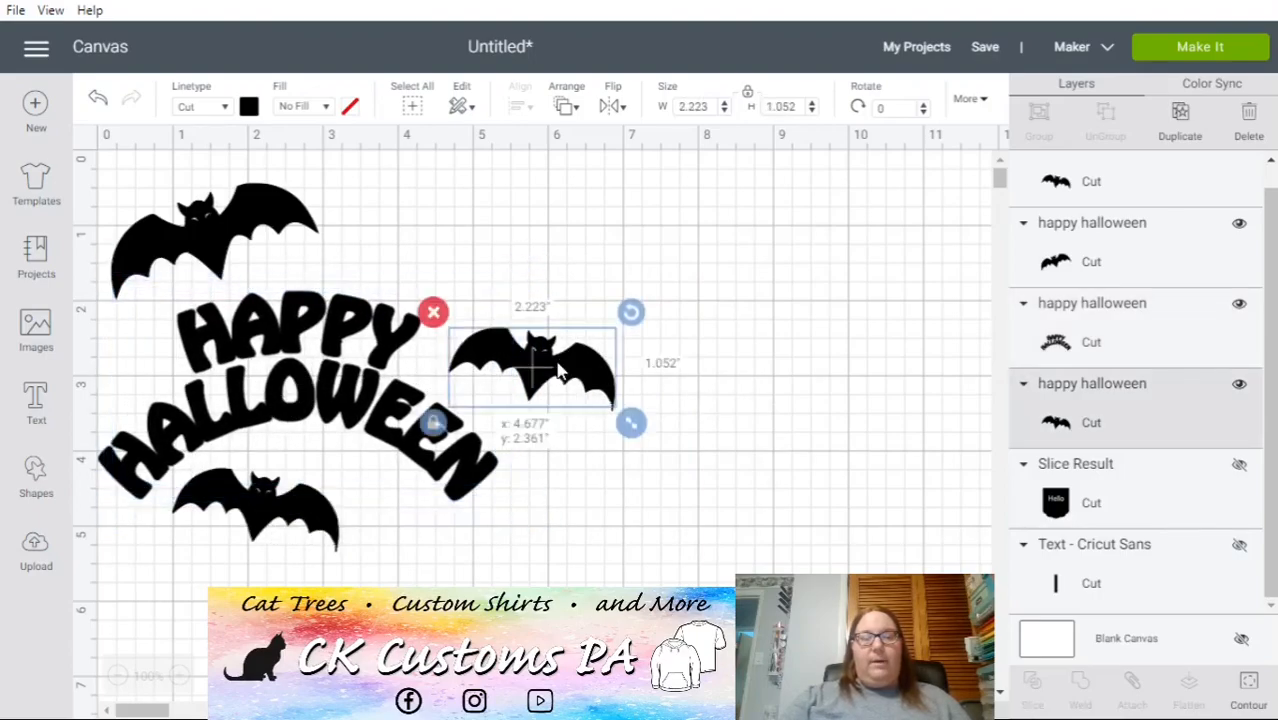
drag(284, 425, 308, 440)
drag(272, 518, 342, 533)
drag(250, 230, 237, 255)
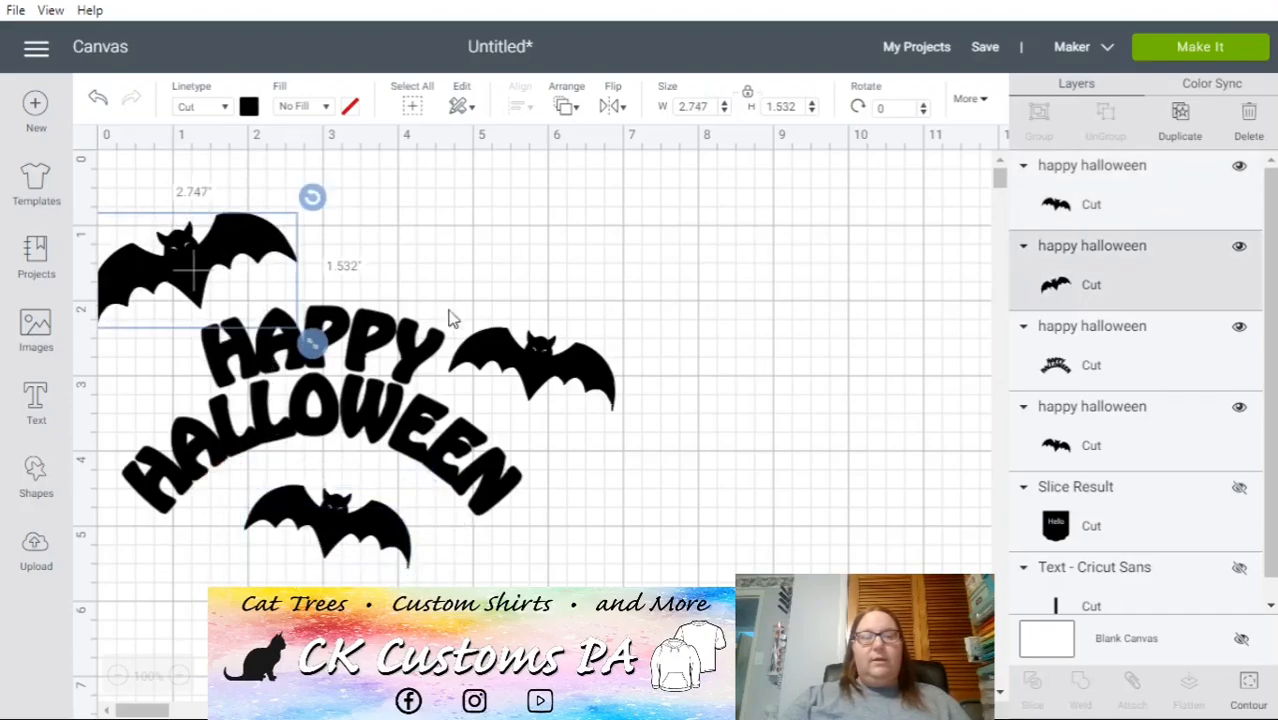
mouse_move(552, 367)
mouse_down()
mouse_move(556, 336)
mouse_move(582, 312)
mouse_move(567, 352)
mouse_up()
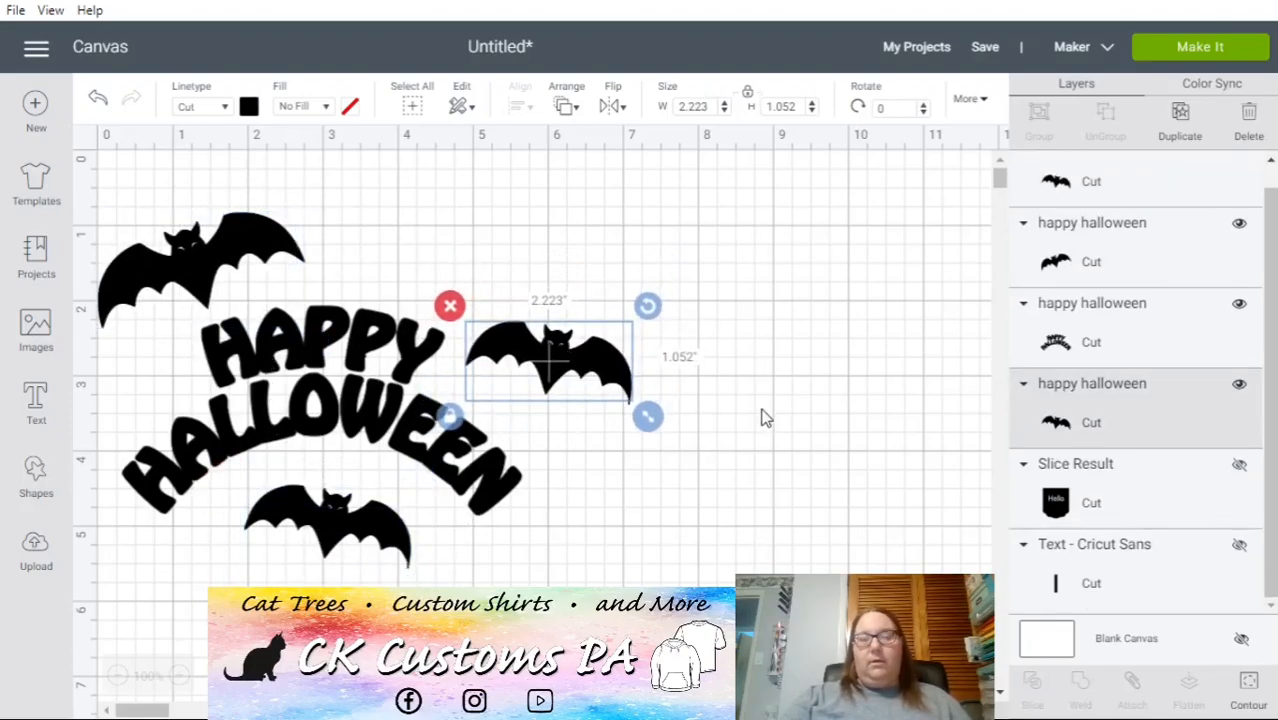
click(816, 457)
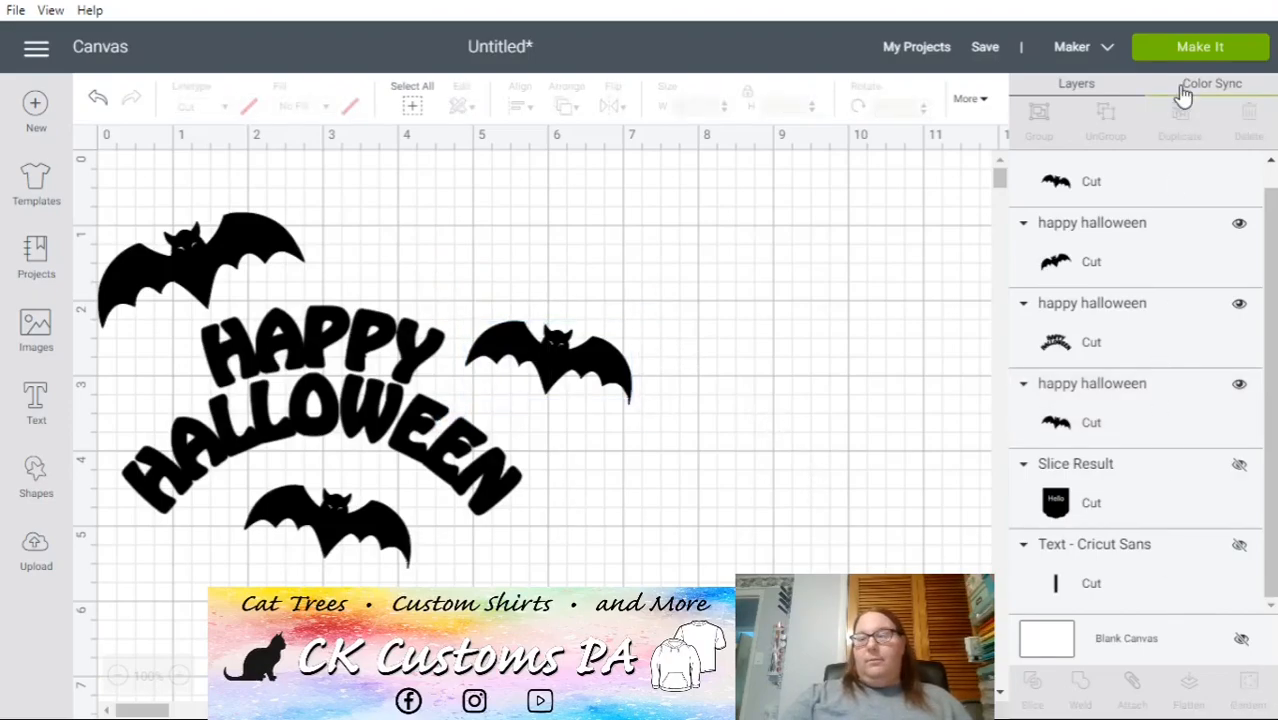
- Preview the separate pieces on the cutting mats, try moving the large bat between the small bat and the lettering, and return to the canvas
click(1199, 55)
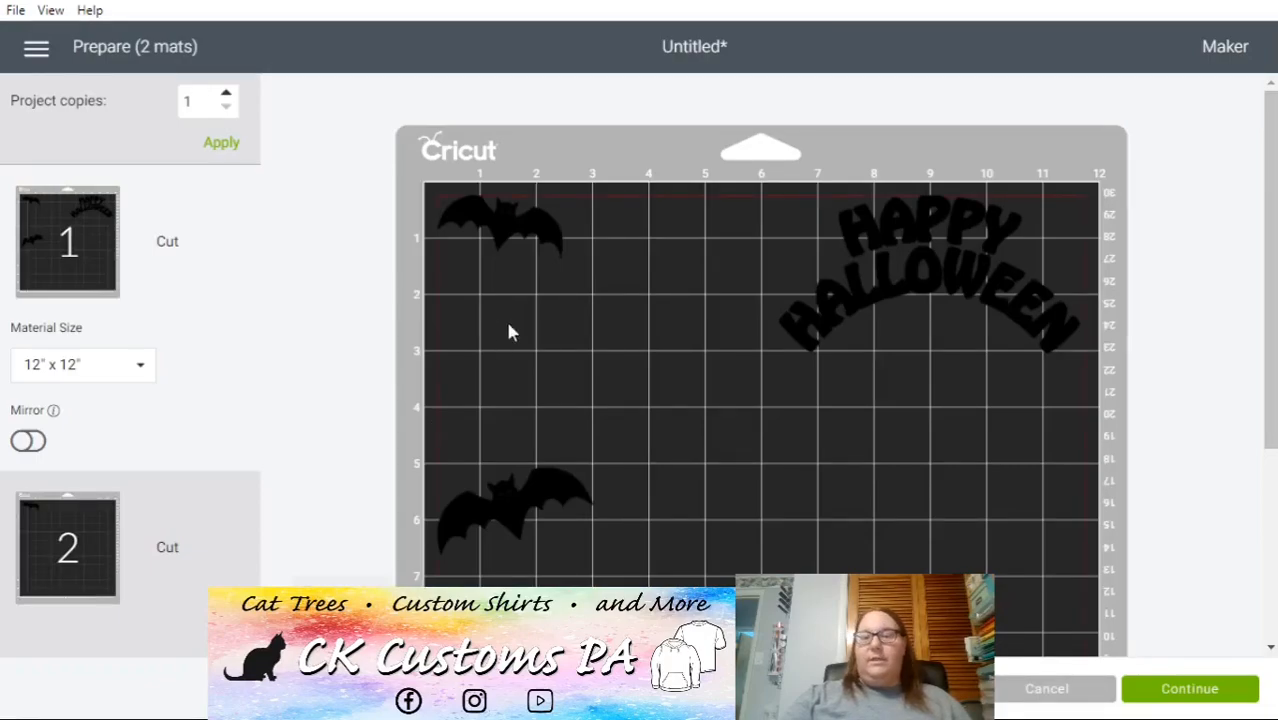
drag(540, 497, 690, 160)
scroll(720, 340, down, 5)
scroll(750, 397, up, 5)
drag(907, 314, 923, 273)
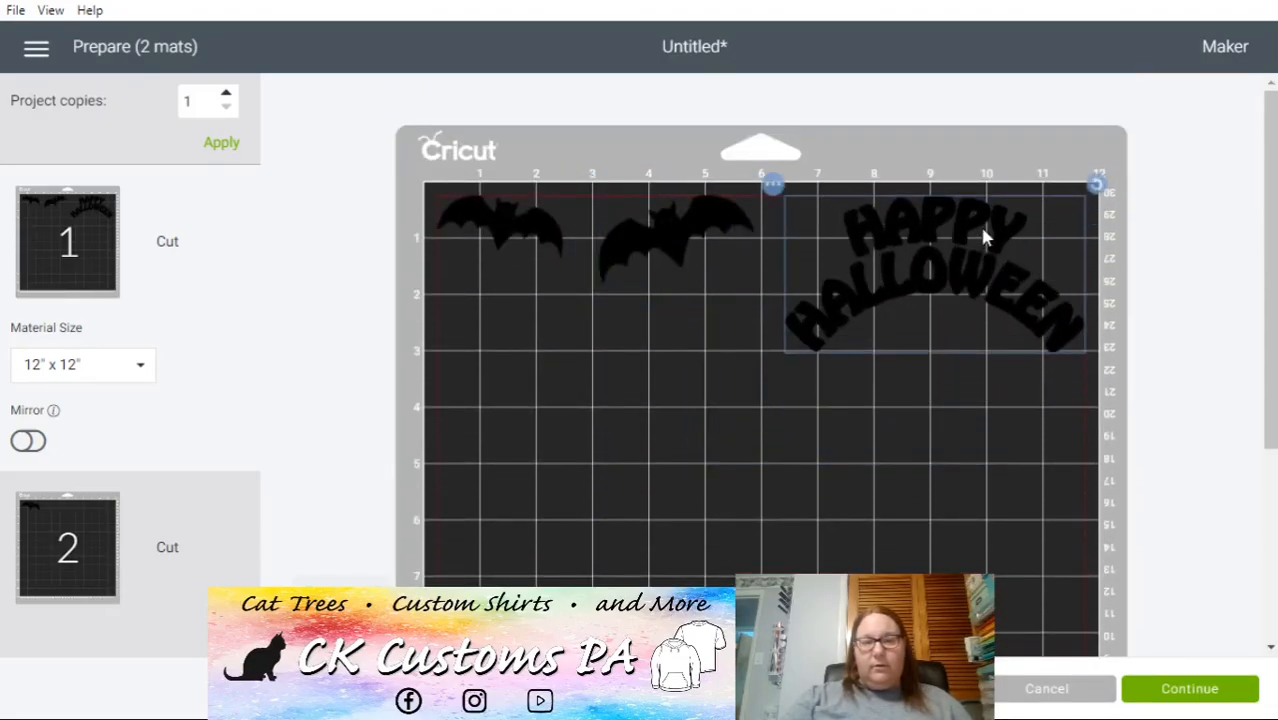
mouse_move(456, 217)
mouse_down()
mouse_move(471, 322)
mouse_move(458, 220)
mouse_up()
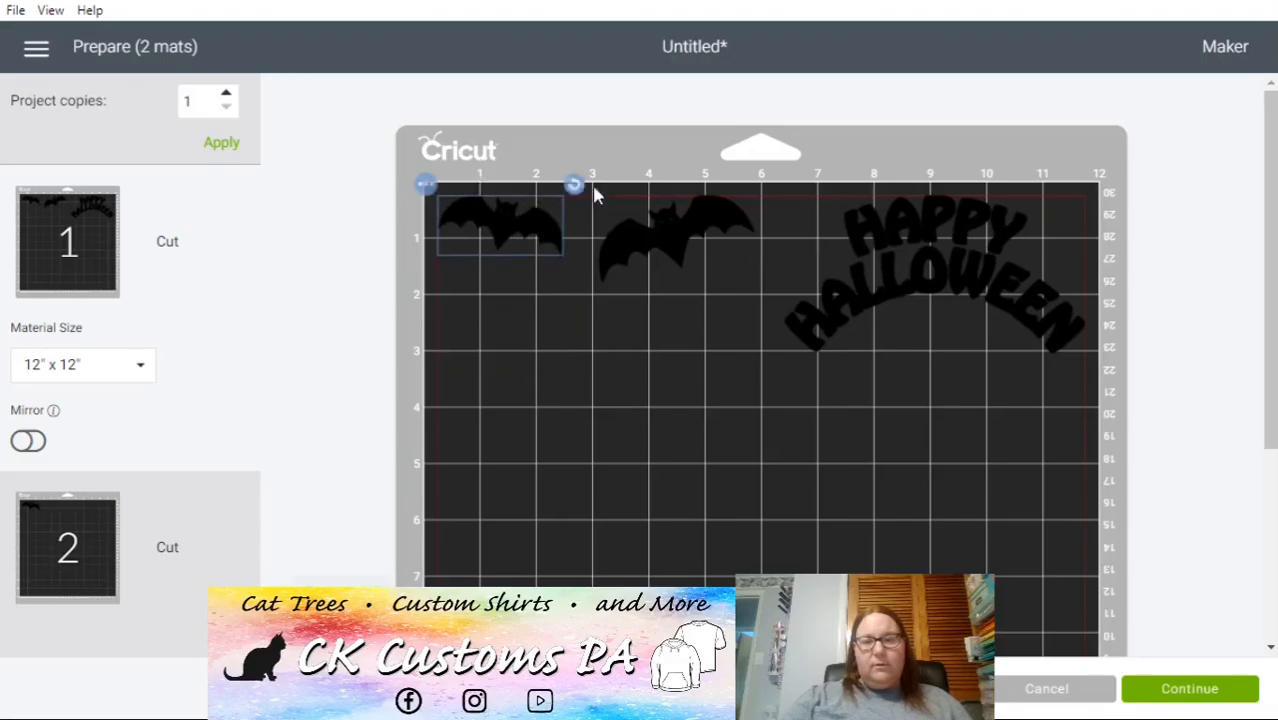
click(1043, 692)
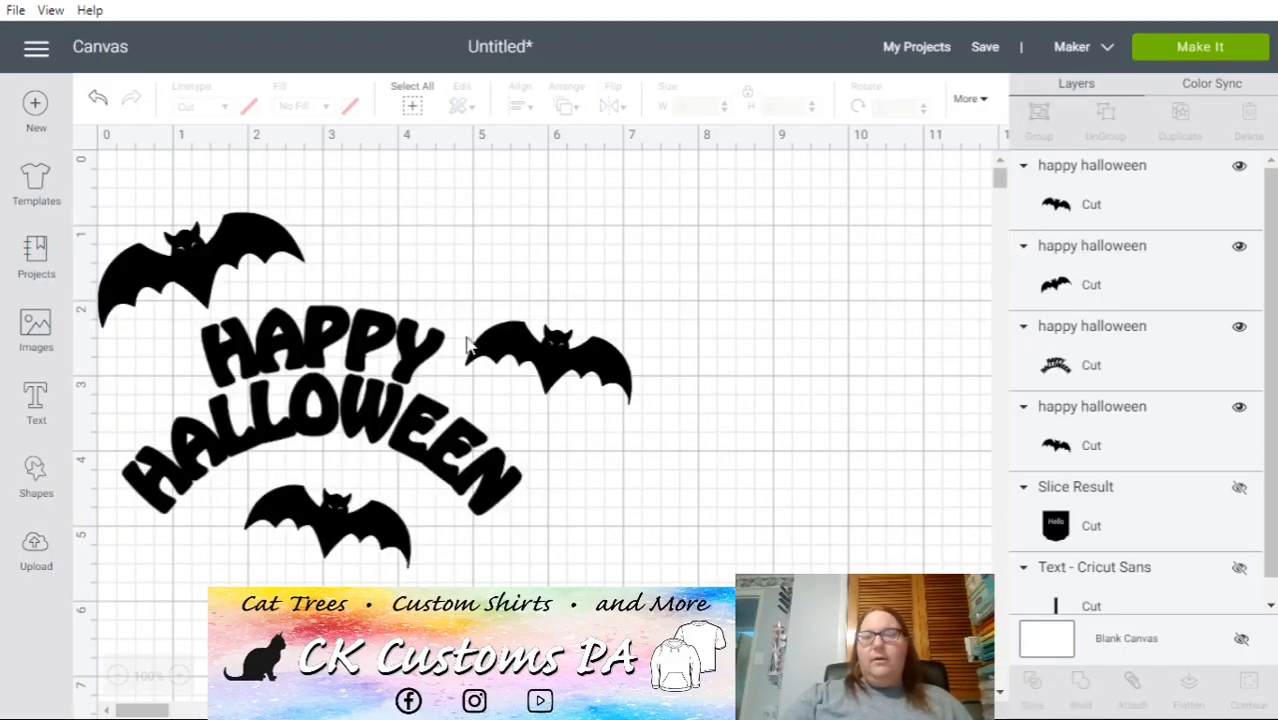
- Preview the unattached design on the cutting mat again, check how the pieces are spread, and return to the canvas
click(1215, 50)
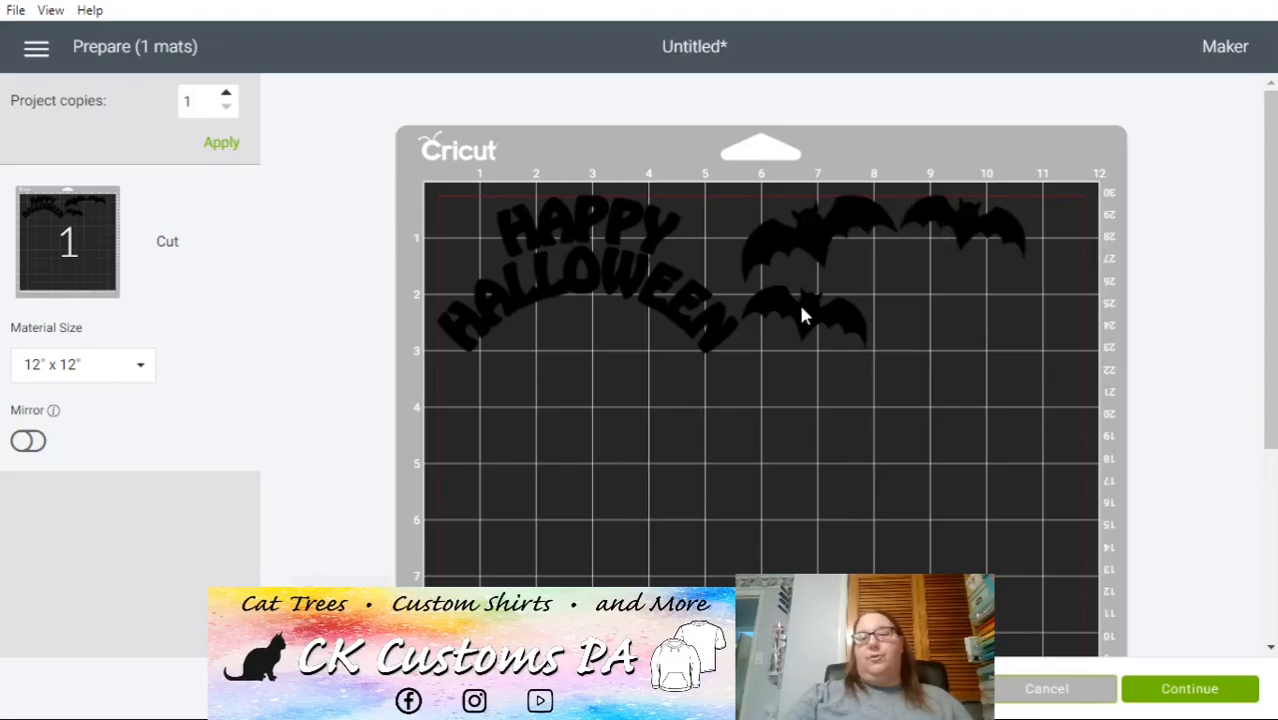
click(1045, 690)
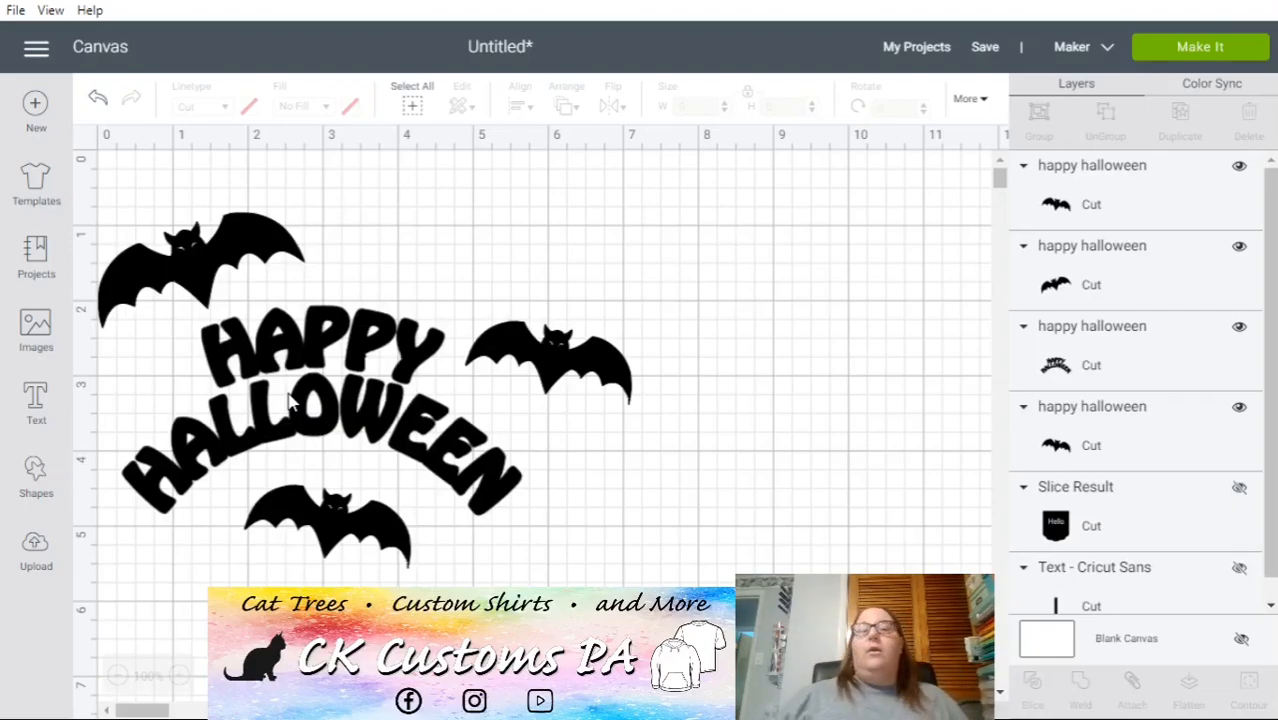
- Nudge the lettering slightly, then group it with the three surrounding bats
mouse_move(449, 484)
mouse_down()
mouse_move(468, 486)
mouse_move(452, 487)
mouse_up()
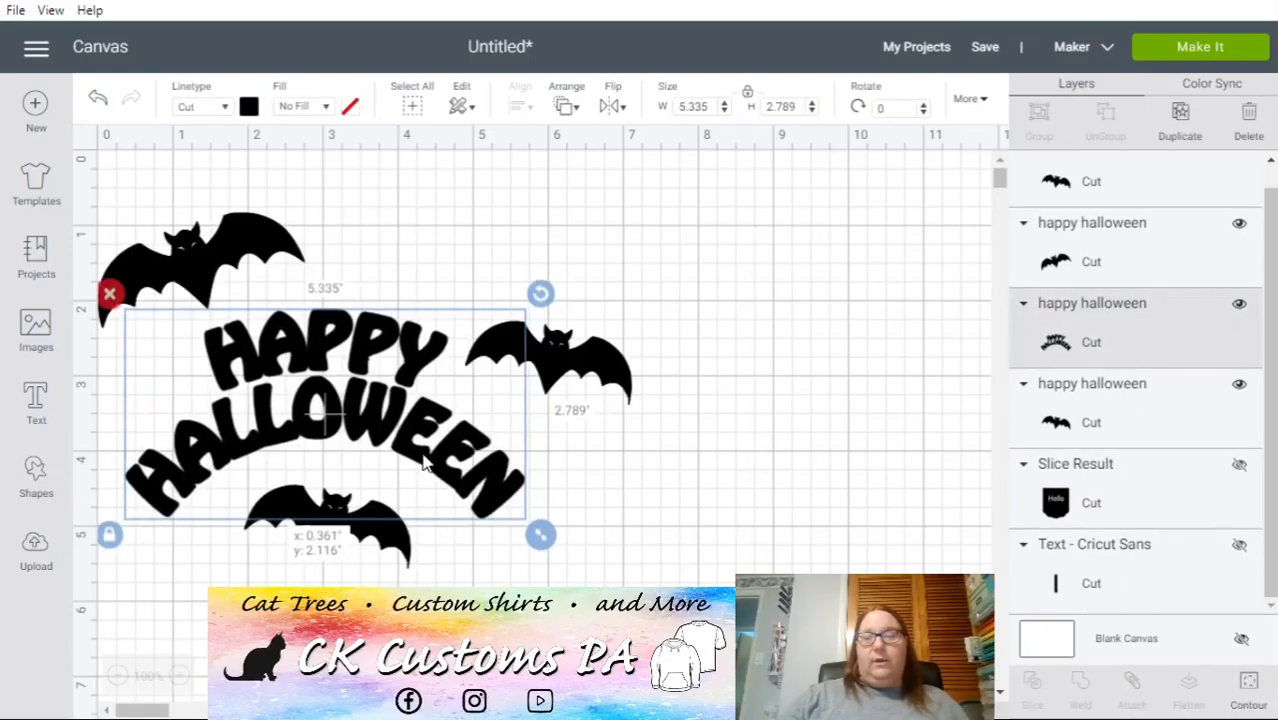
click(780, 528)
drag(722, 600, 130, 194)
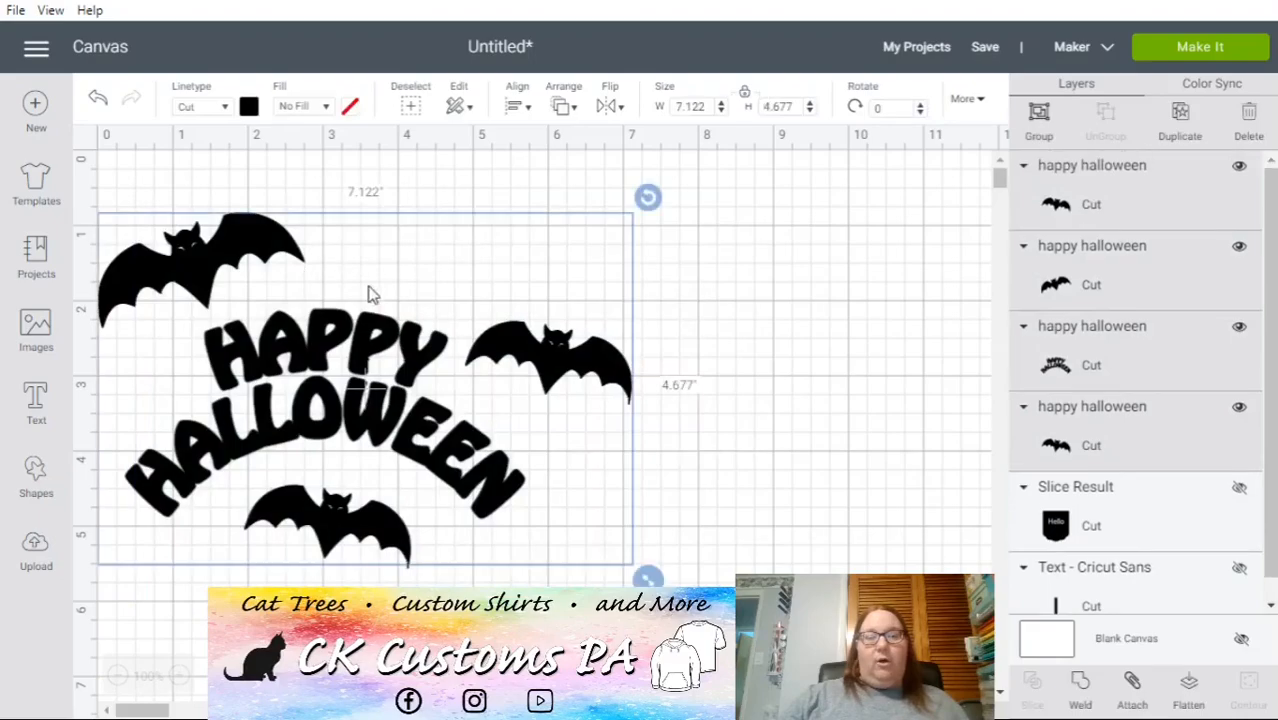
click(1041, 125)
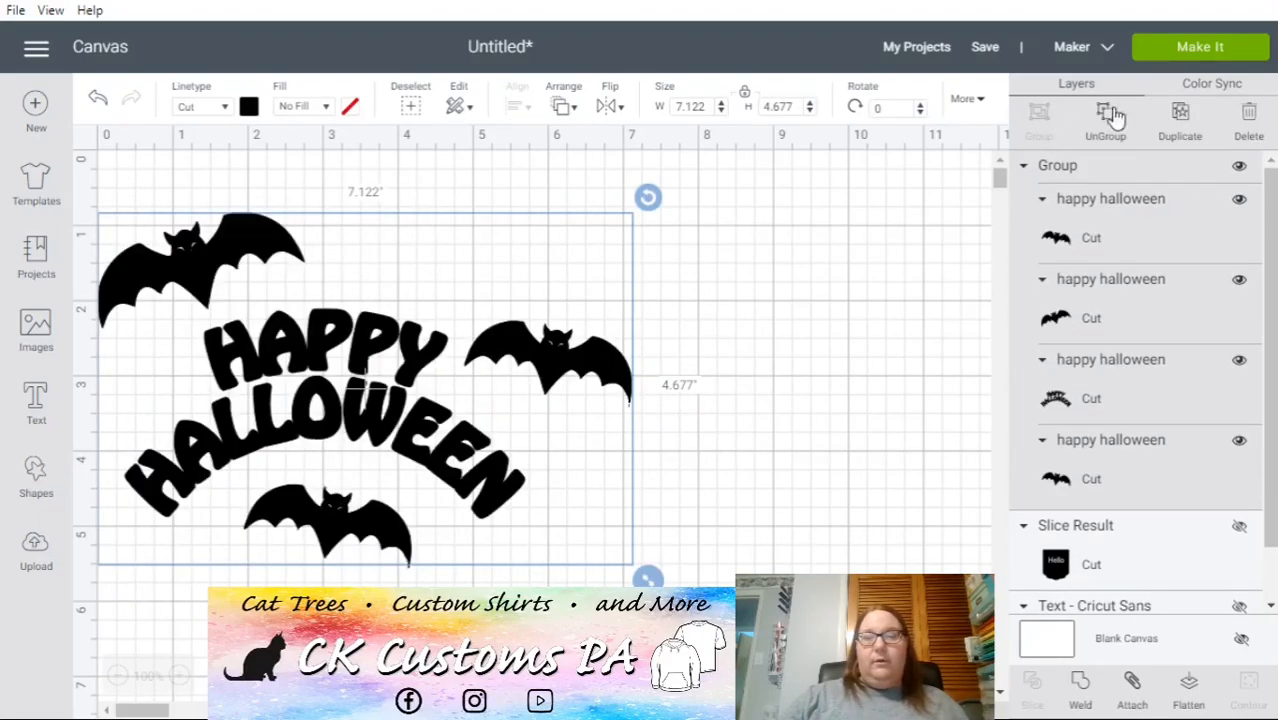
- Preview the grouped Halloween design on the cutting mat, check how its pieces are placed, and return to the canvas
click(1198, 48)
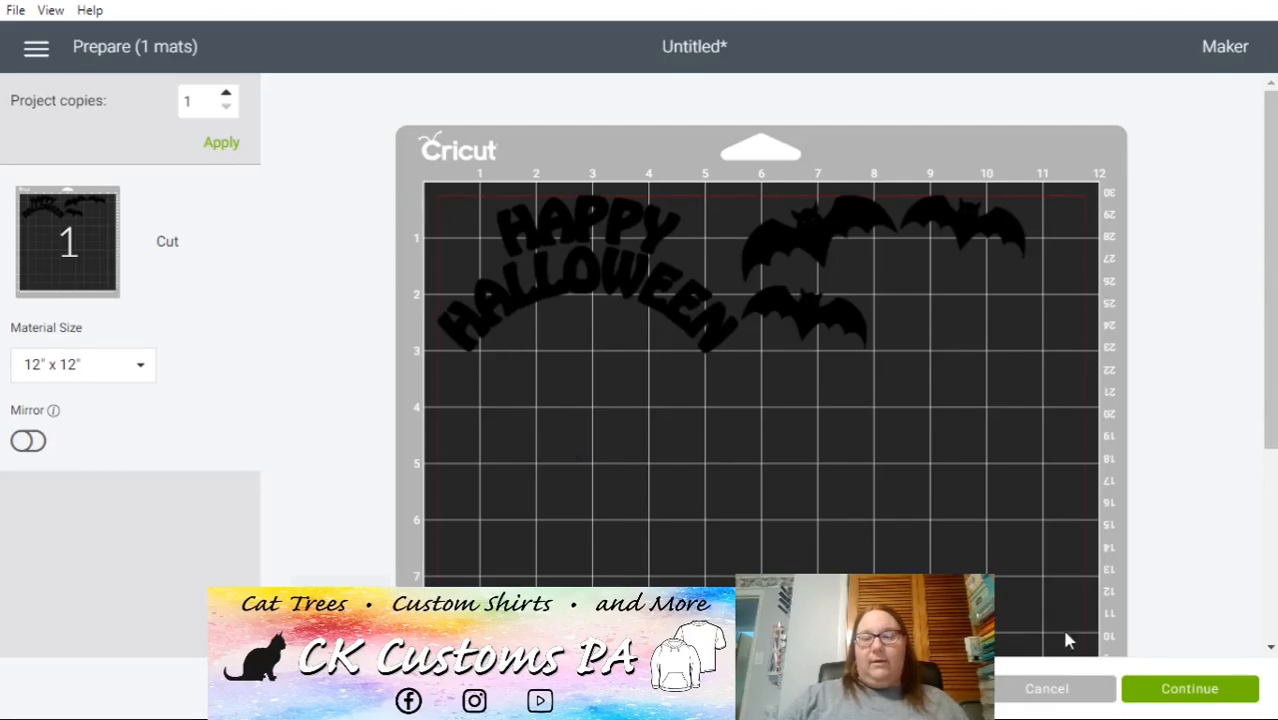
click(1047, 689)
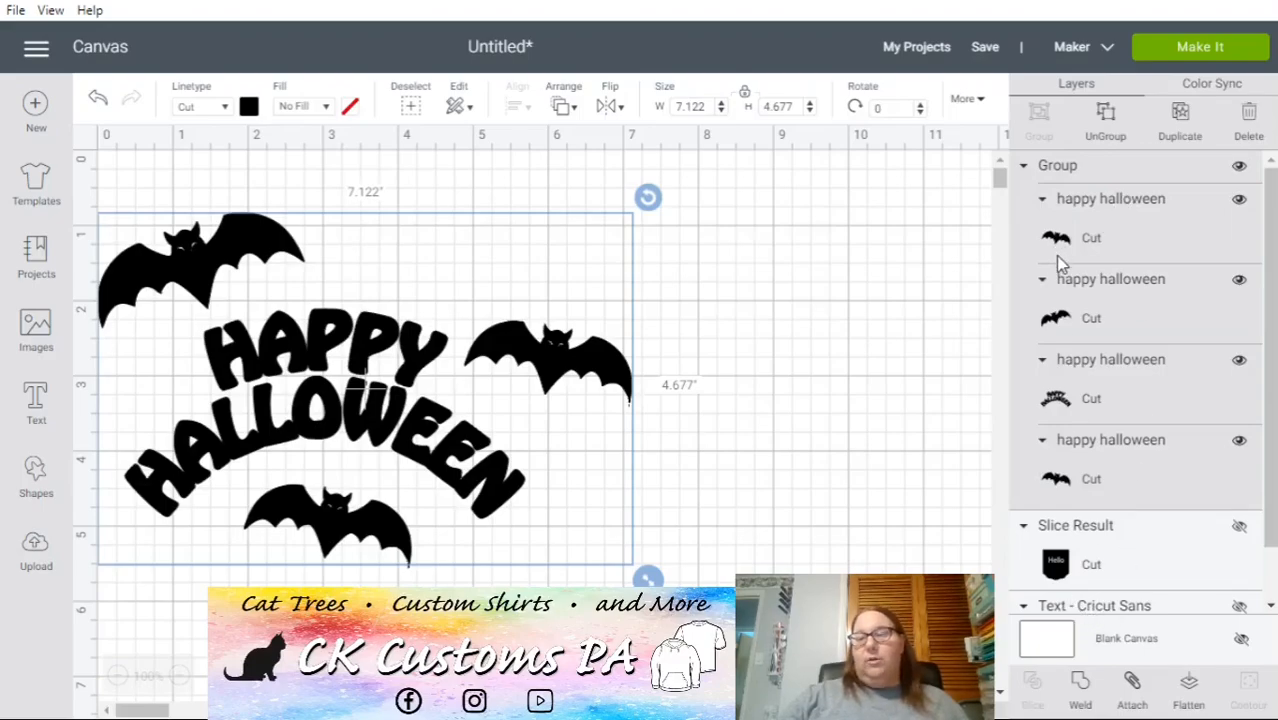
- Attach the grouped bats and lettering, preview their placement on the cutting mat, and return to the canvas
click(1135, 708)
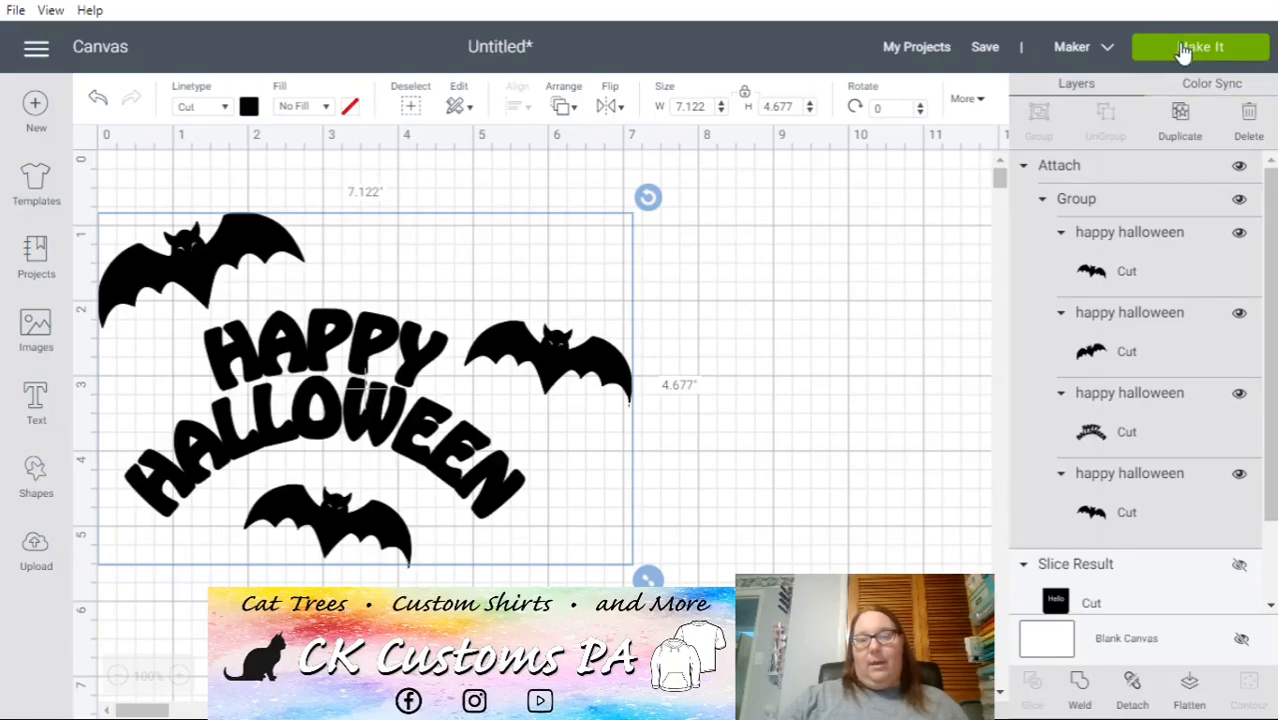
click(1182, 48)
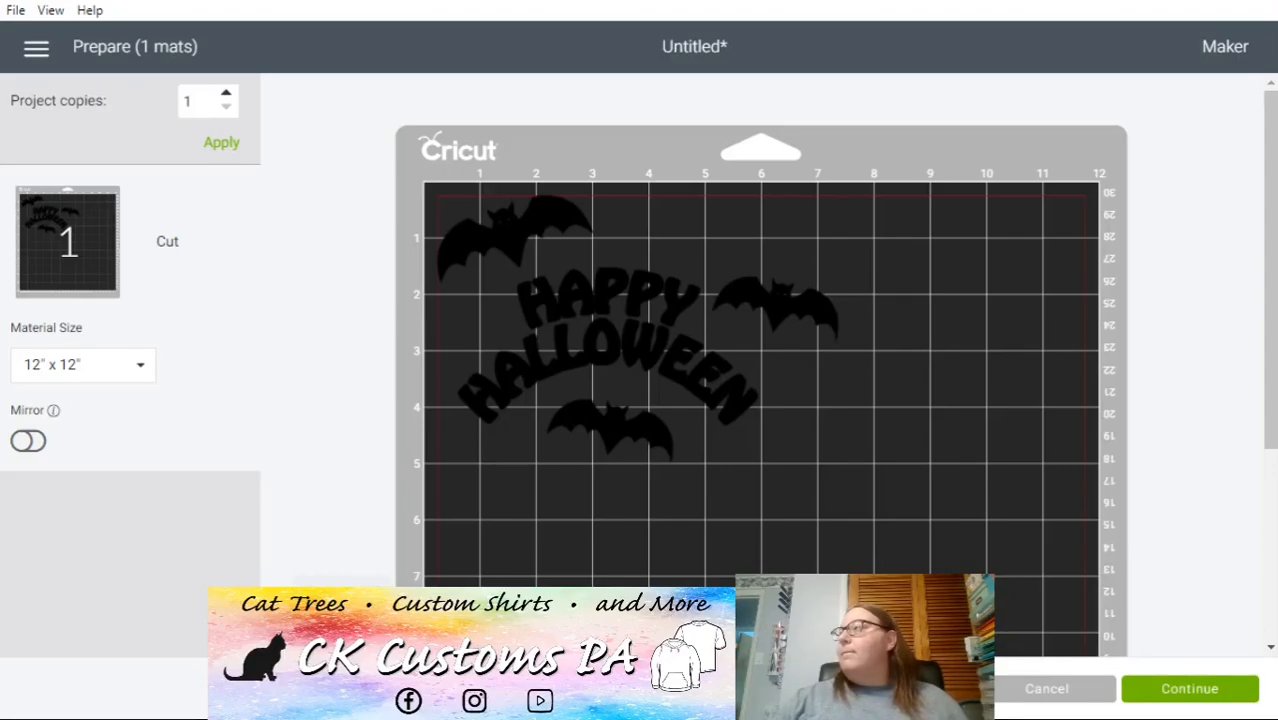
click(1045, 690)
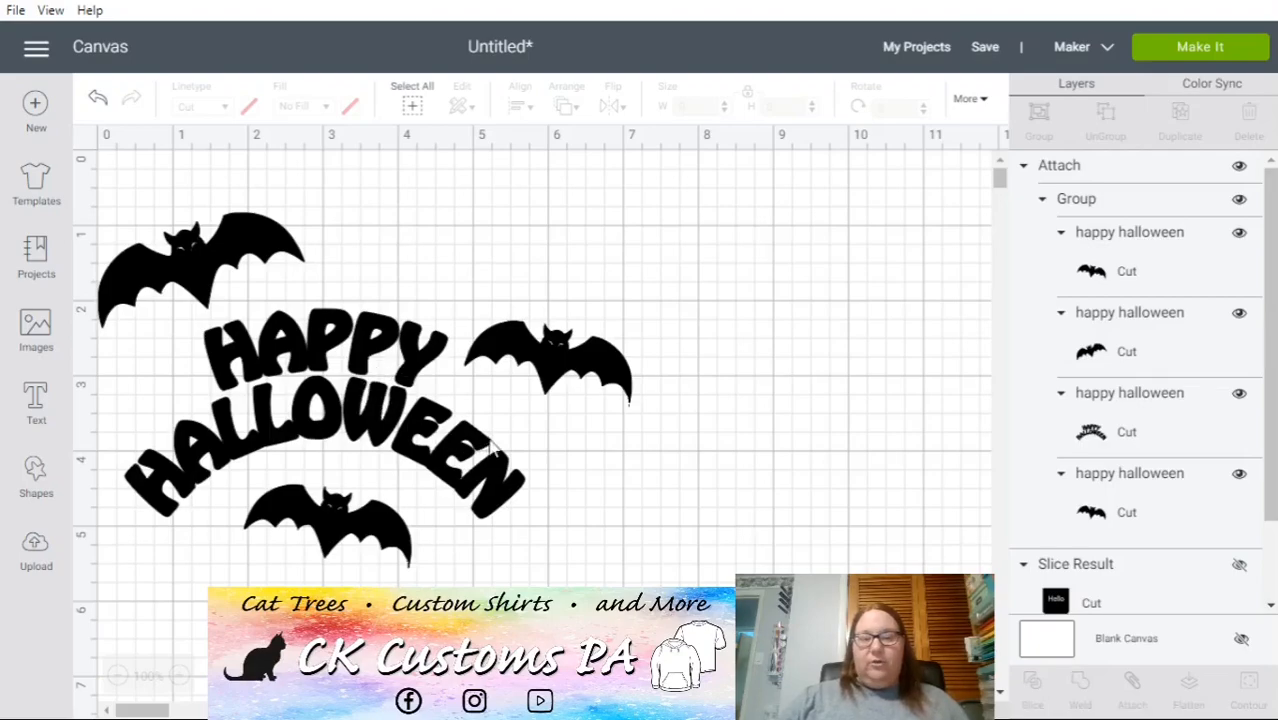
- Move the attached Halloween design about 1.5 inches to the right and slightly up on the canvas
click(536, 408)
drag(445, 425, 585, 410)
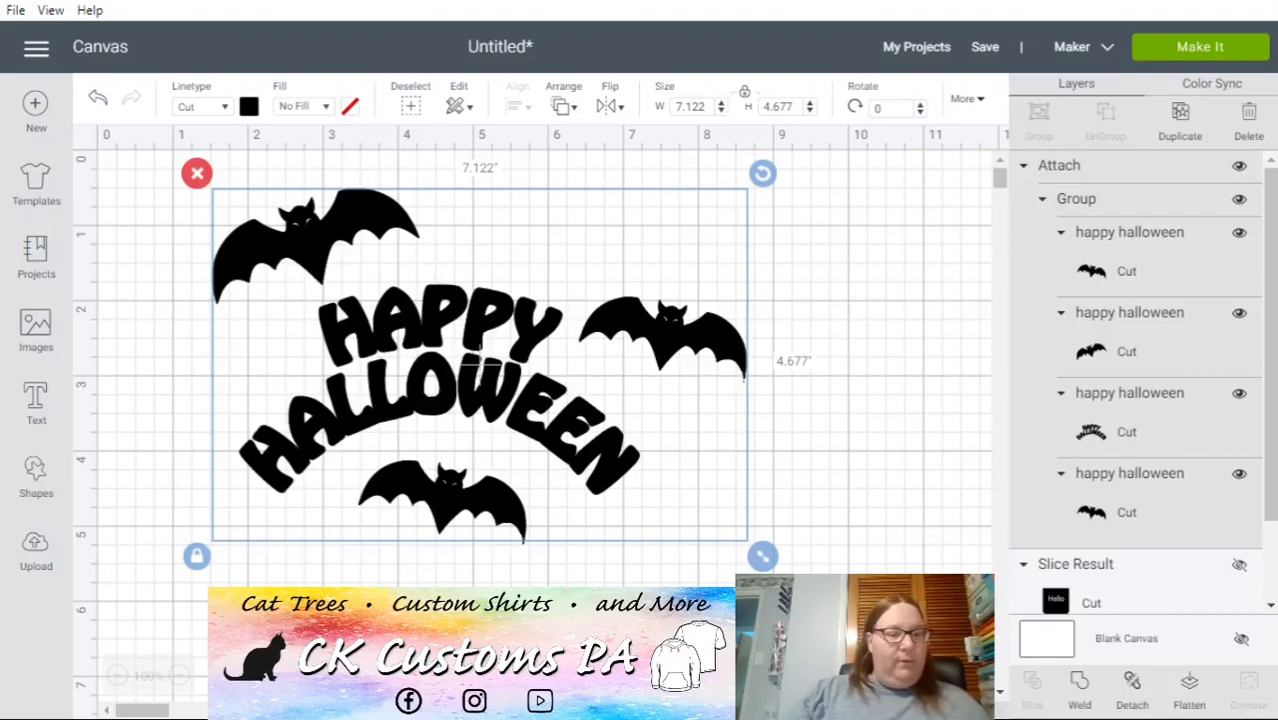
- Try the canvas zoom at 125% and 75%, return it to 100%, and deselect the design
click(180, 678)
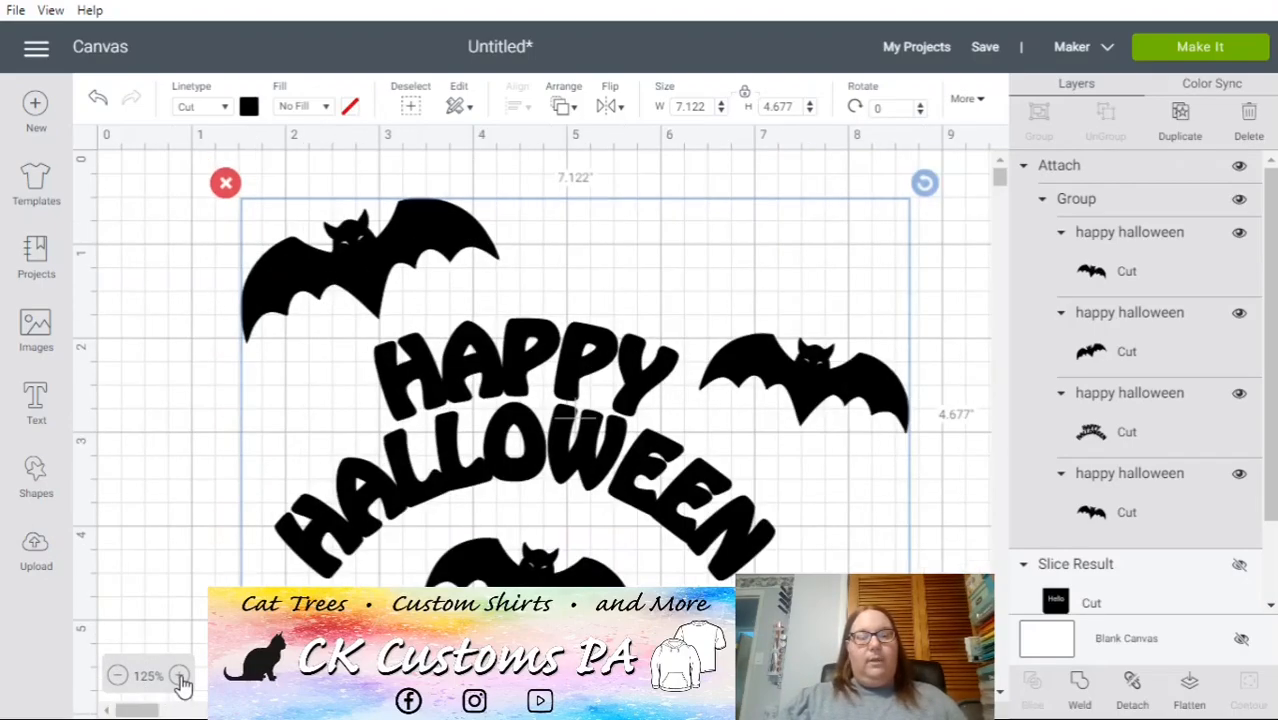
click(120, 677)
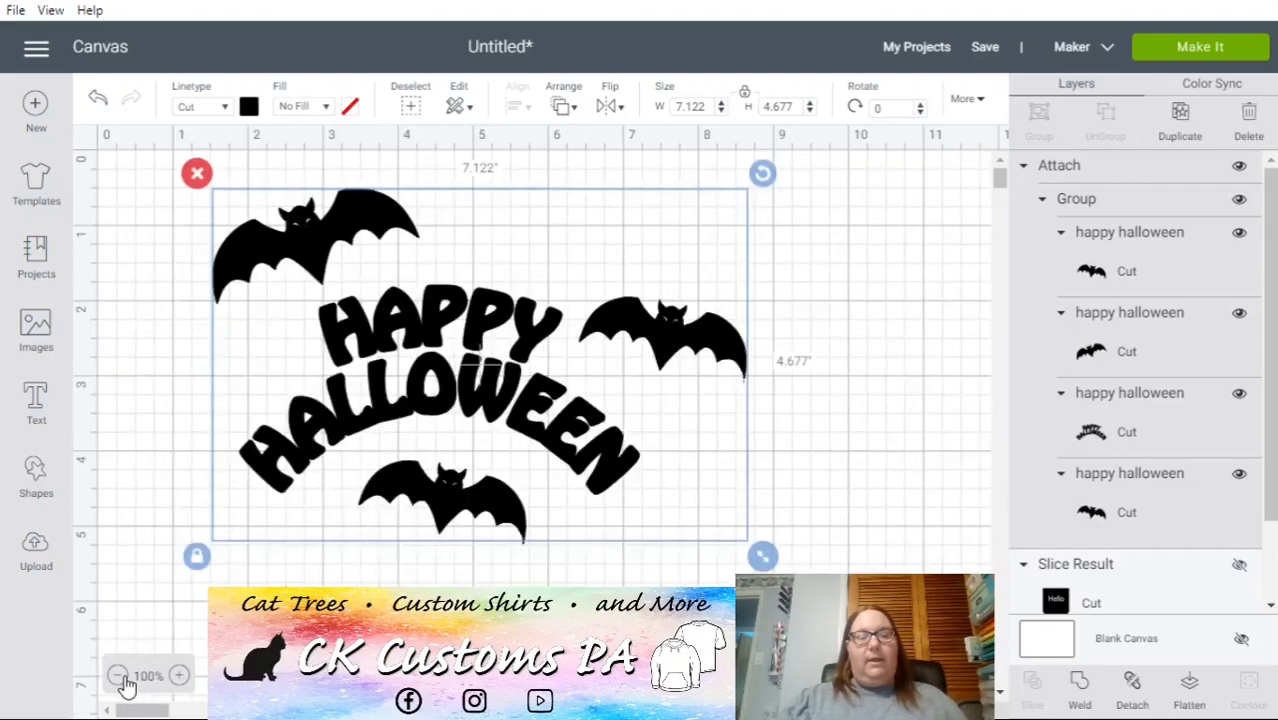
click(179, 677)
click(119, 678)
click(119, 678)
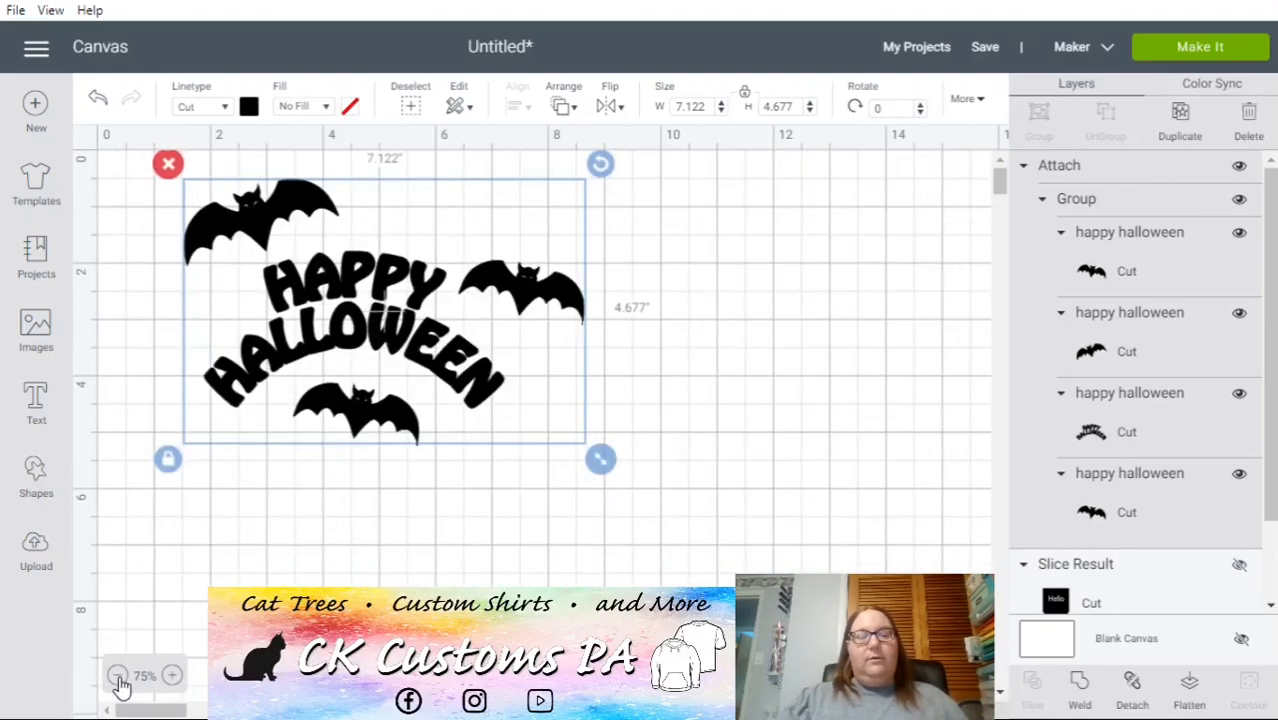
click(178, 677)
click(156, 432)
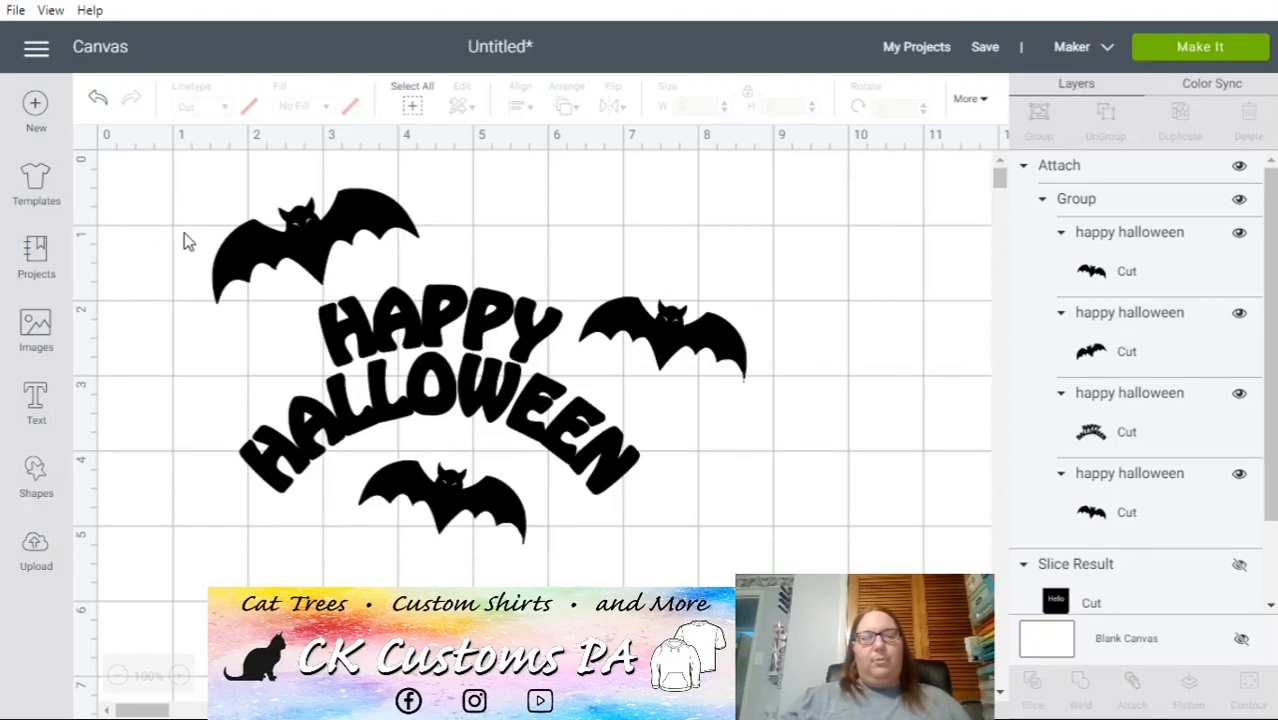
- Cycle the canvas grid from major lines only through no grid to the full grid, and zoom out to 75% and in to 150%
click(86, 145)
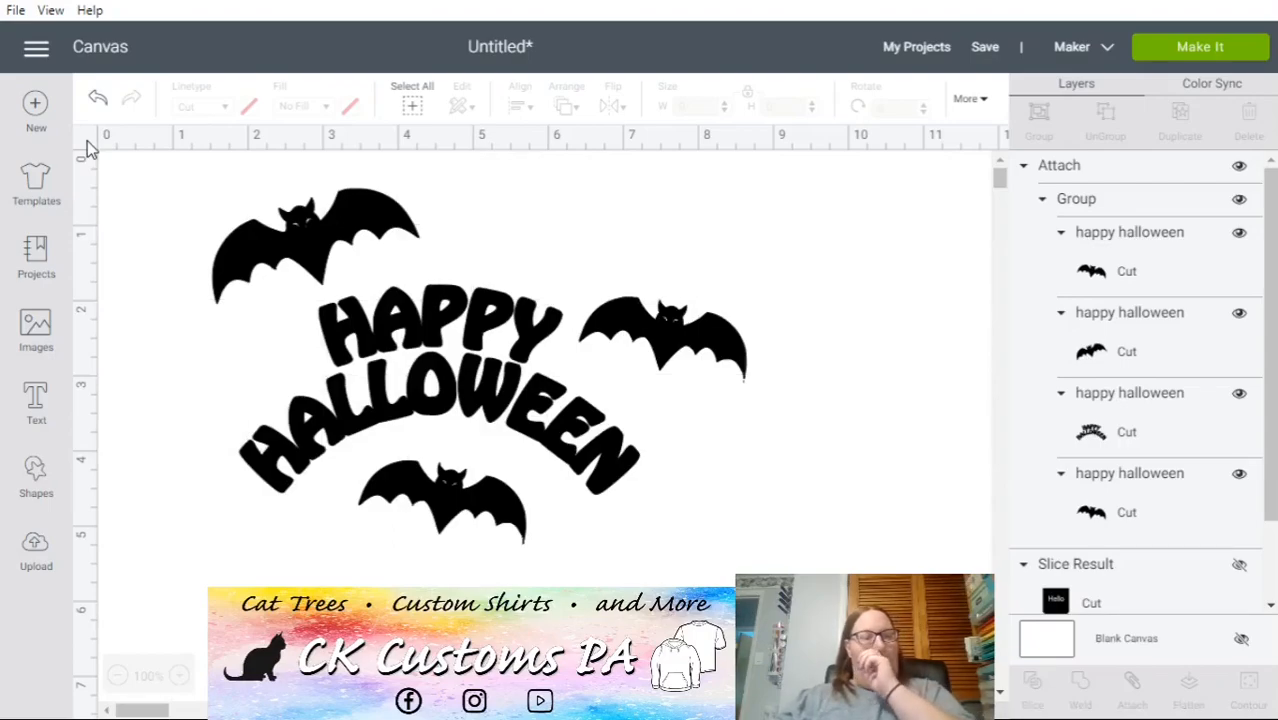
click(87, 145)
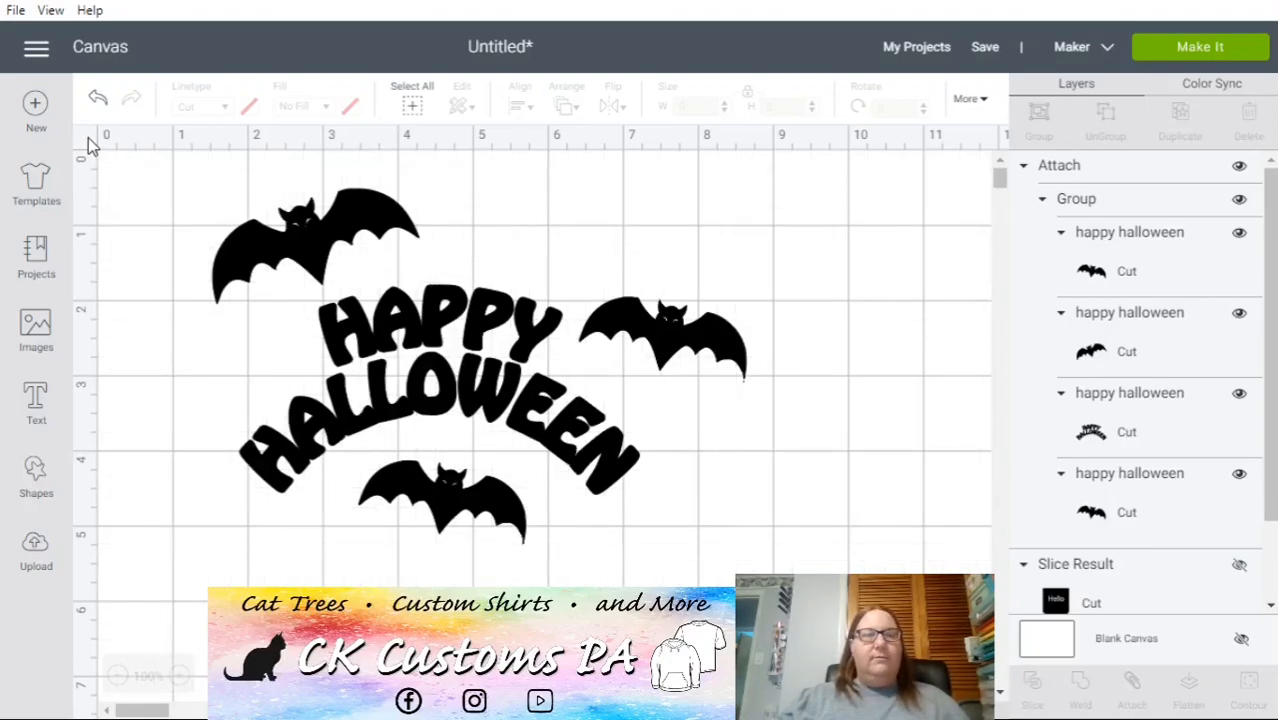
click(88, 140)
click(88, 140)
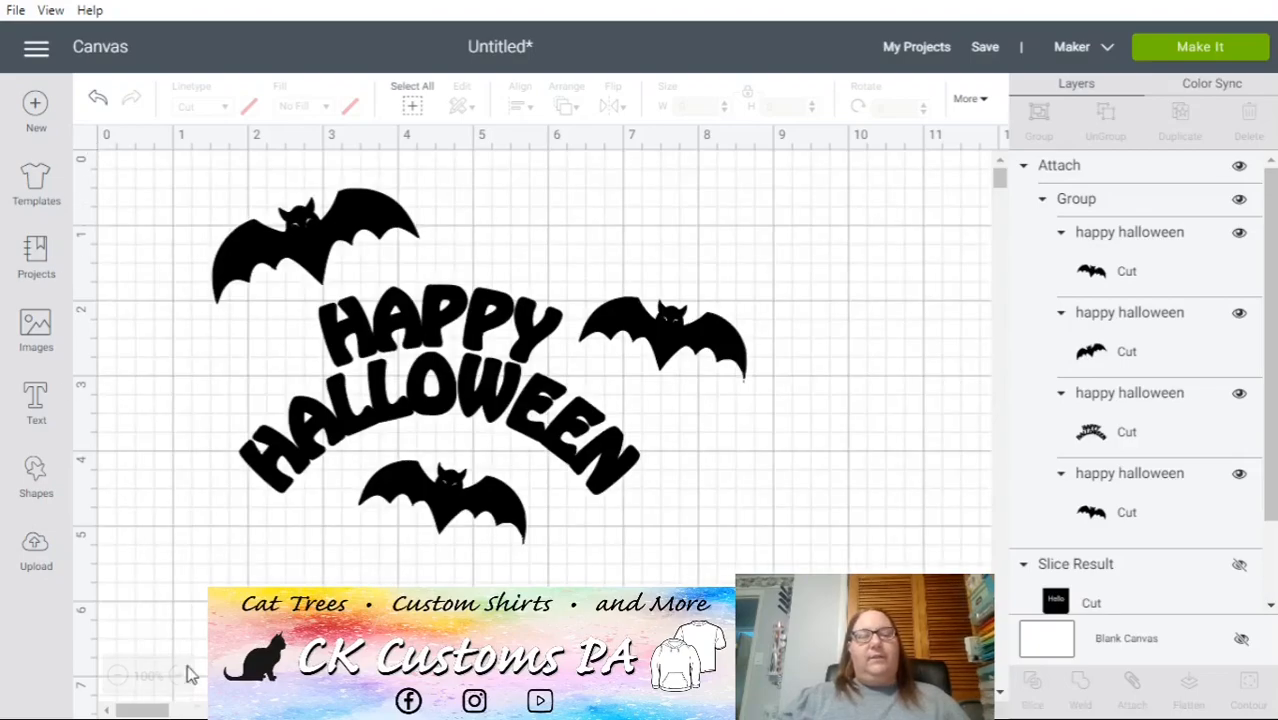
click(118, 679)
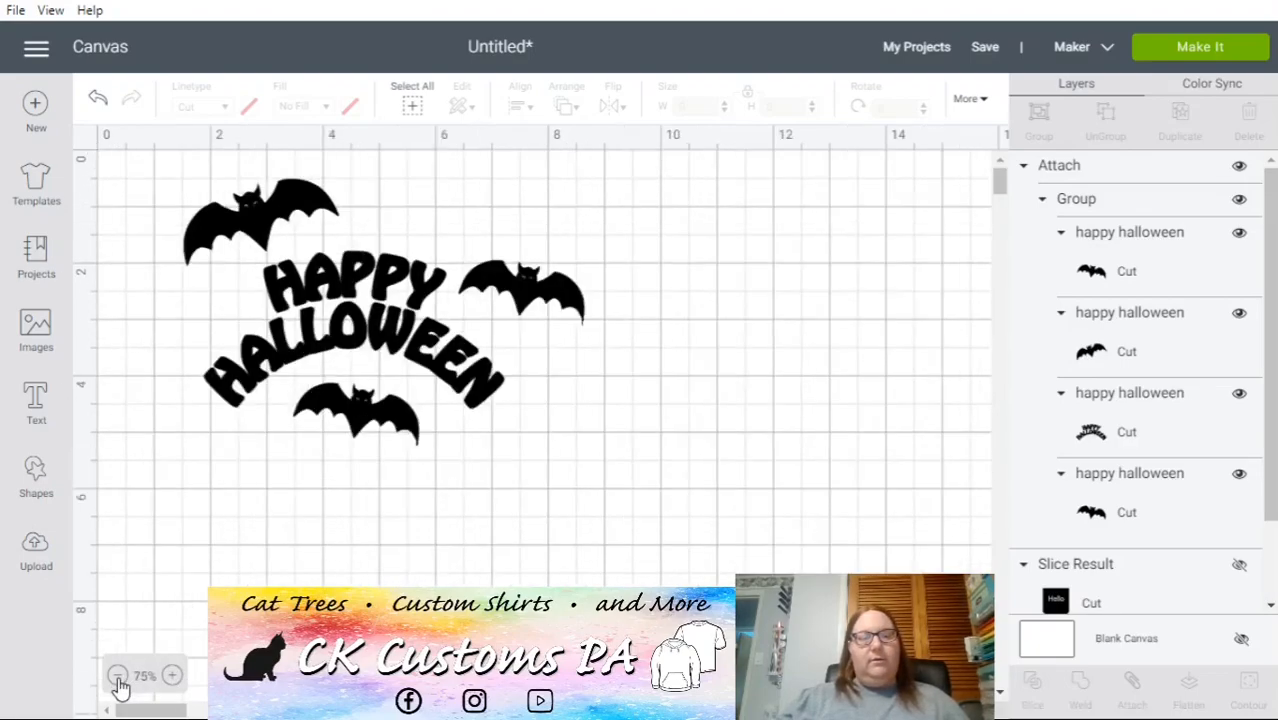
click(173, 677)
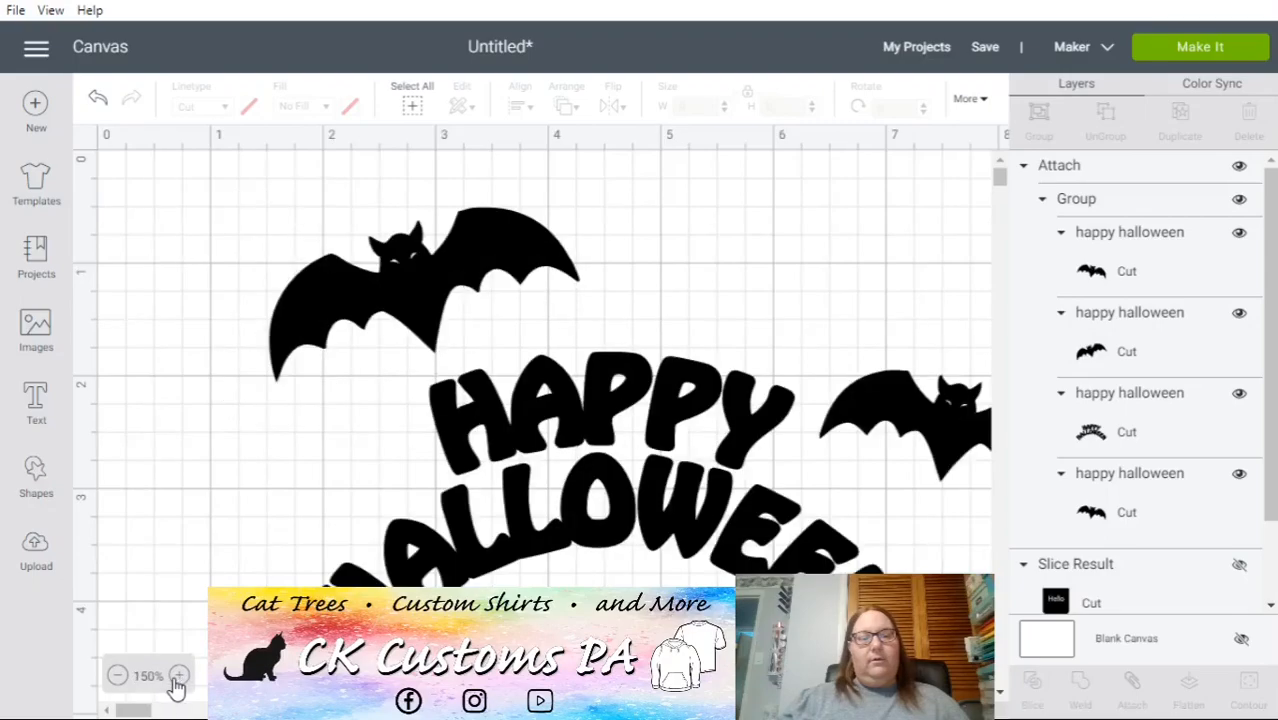
- Position the Happy Halloween design on the canvas at about x 1.76", y 0.49" and deselect it
click(176, 677)
click(176, 680)
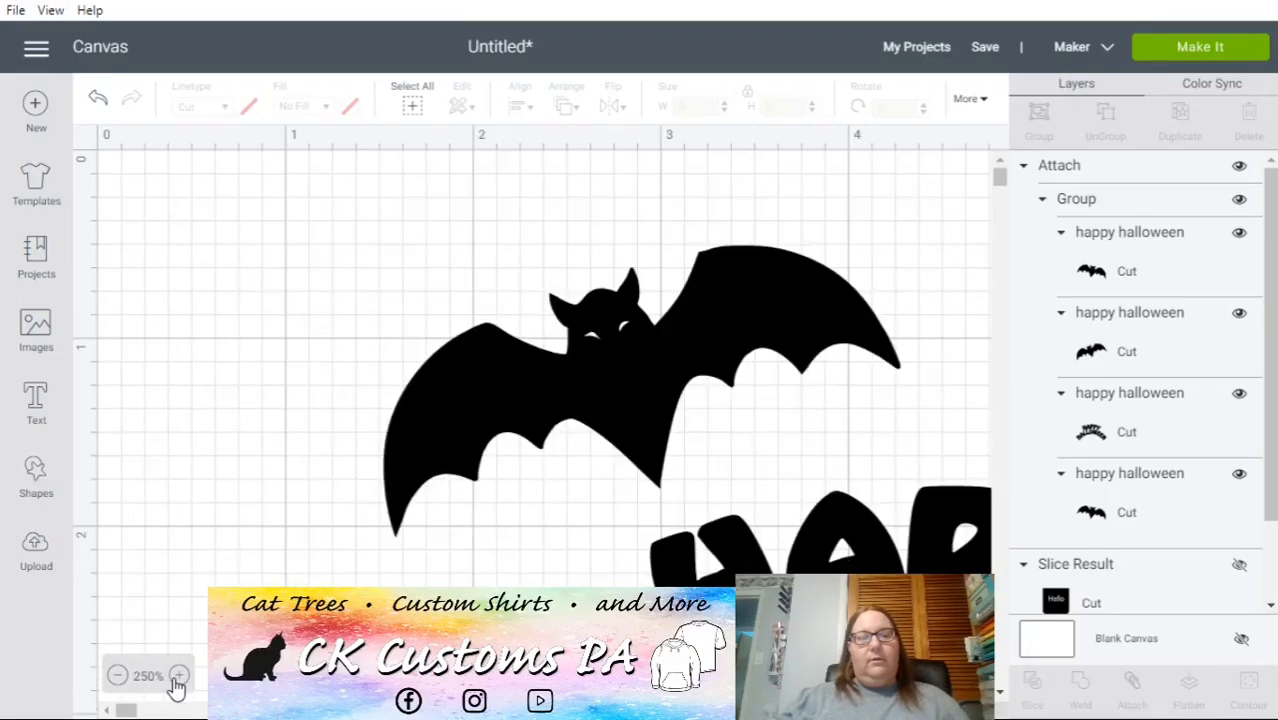
drag(571, 407, 381, 364)
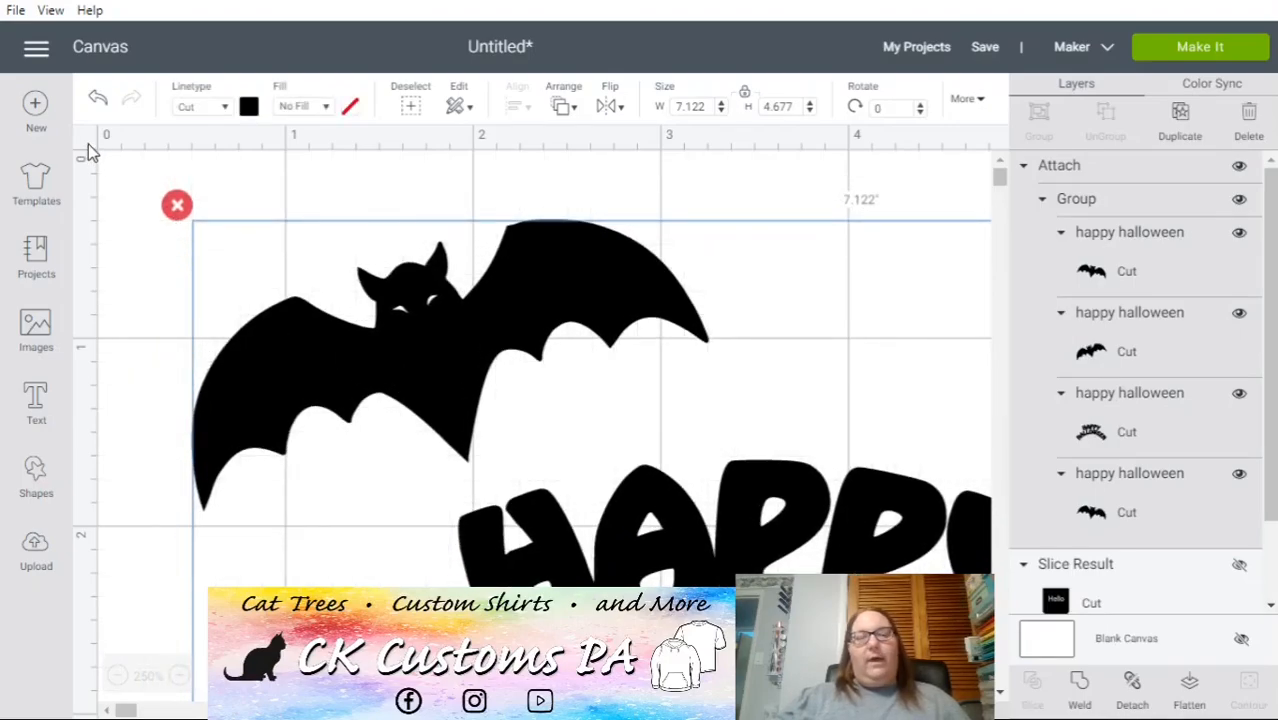
click(117, 676)
click(117, 676)
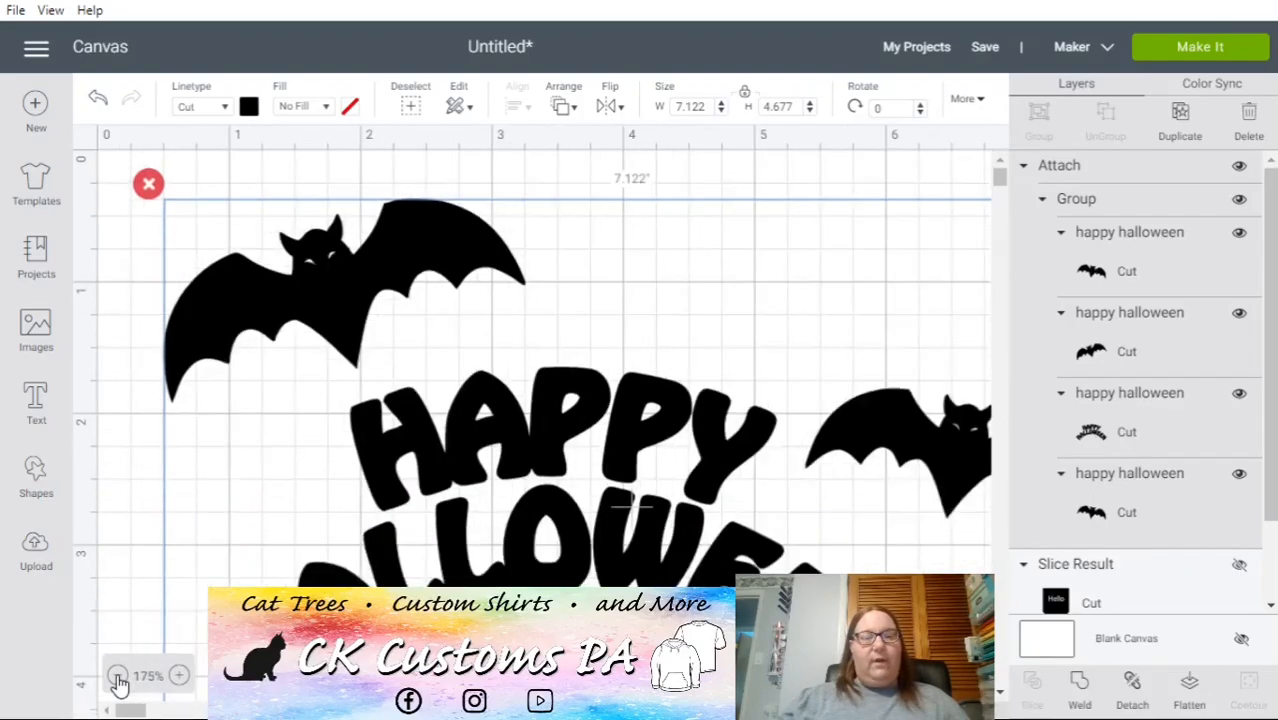
click(117, 676)
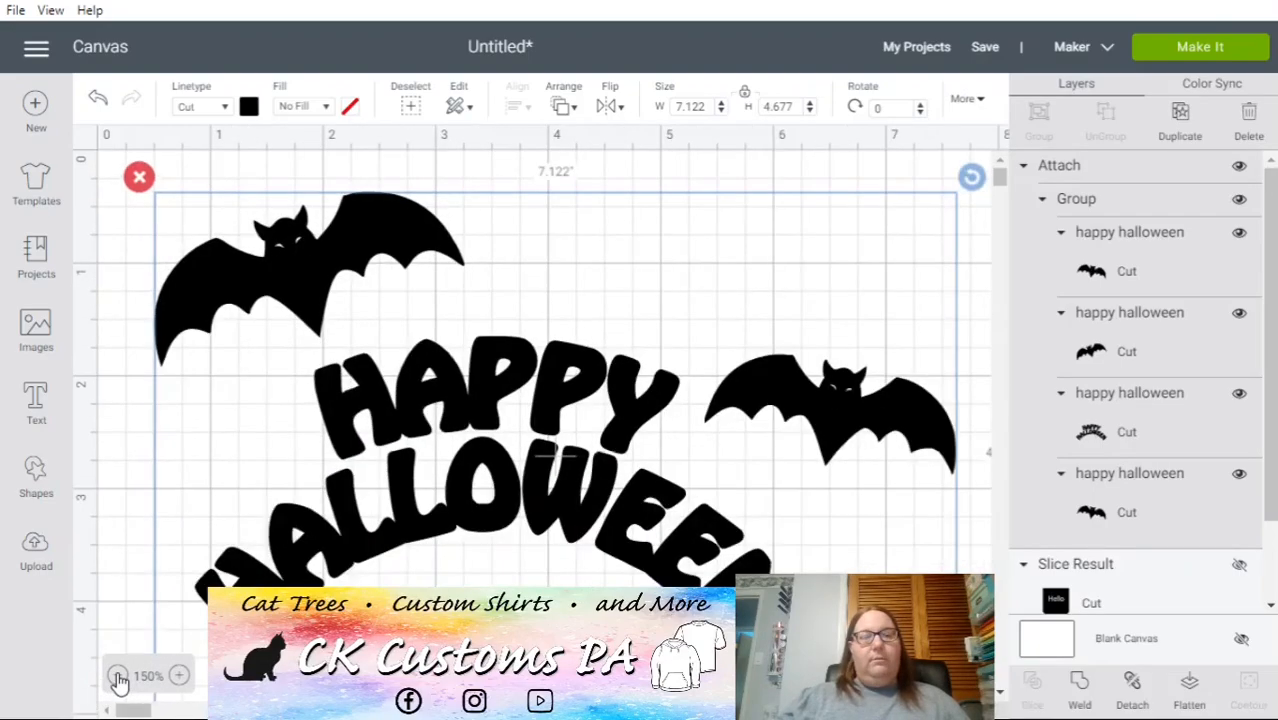
click(117, 676)
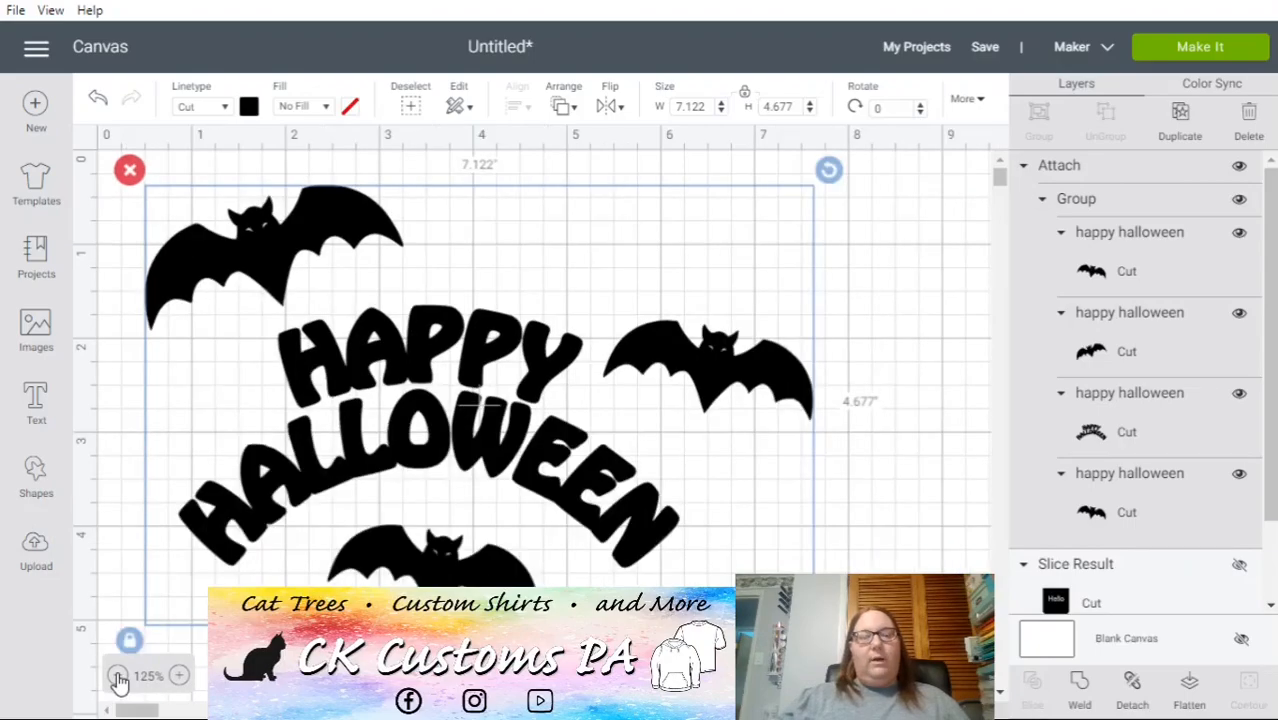
click(117, 676)
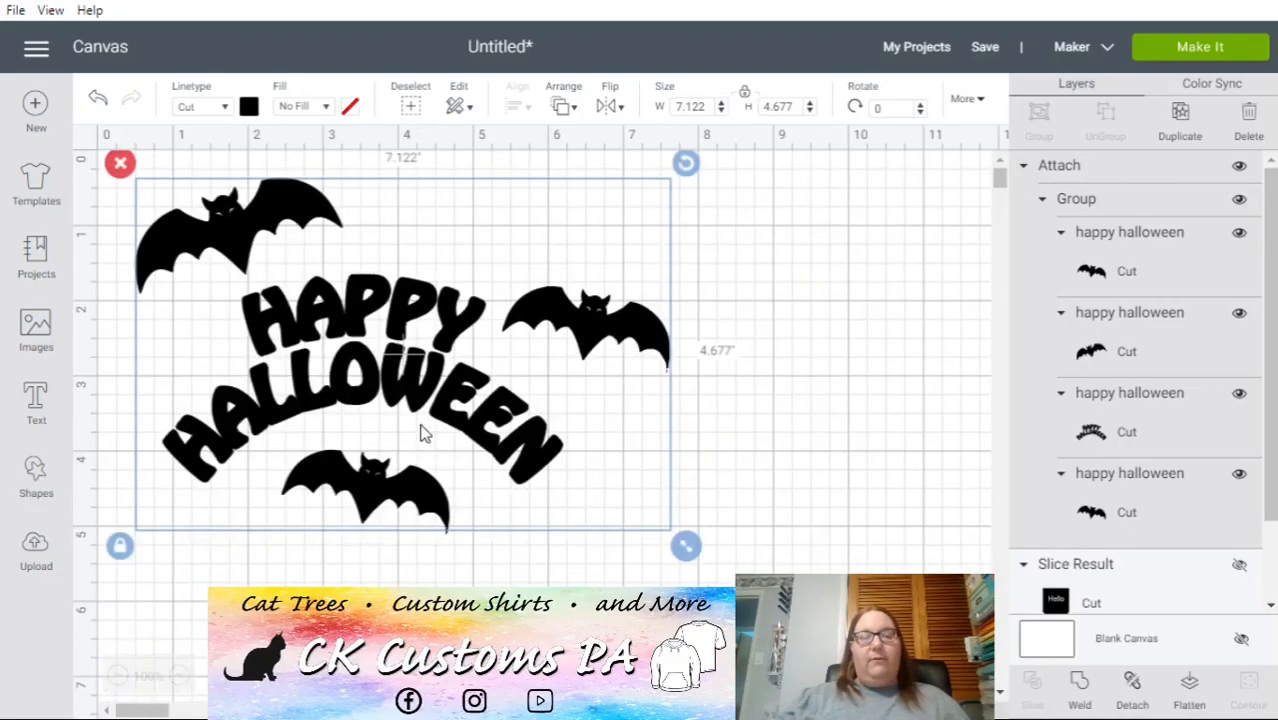
drag(422, 402, 516, 410)
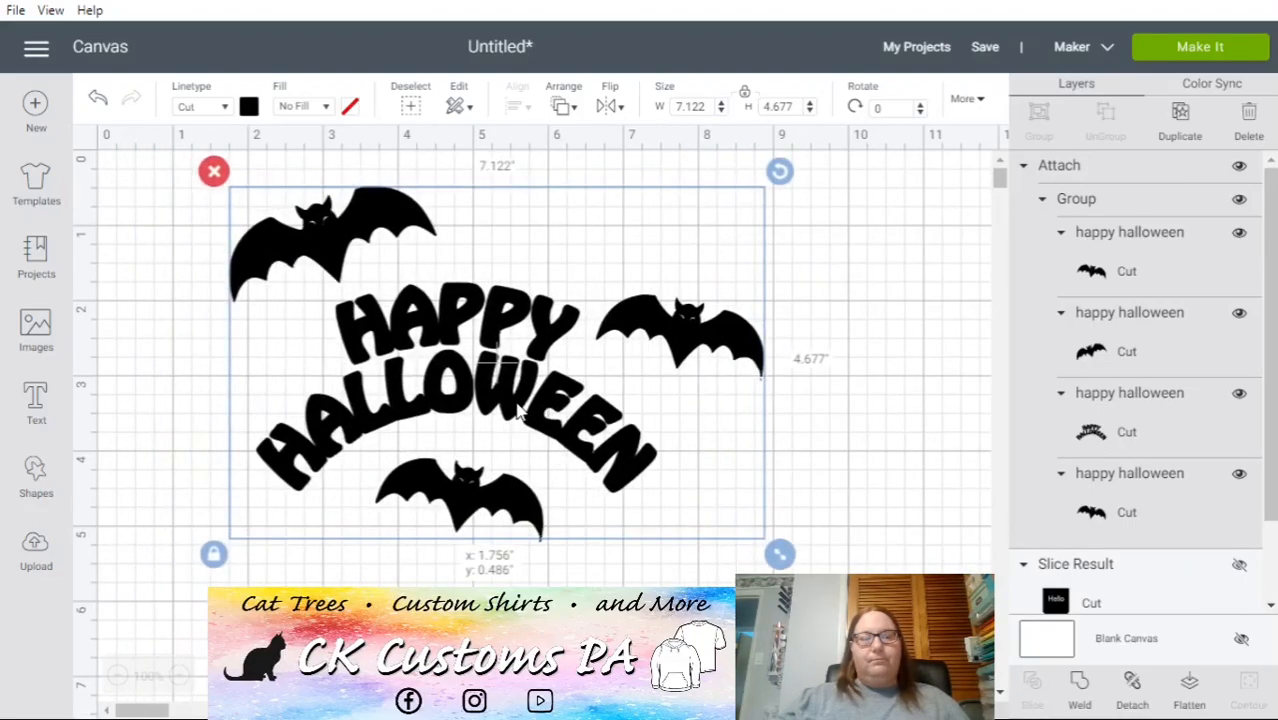
click(846, 459)
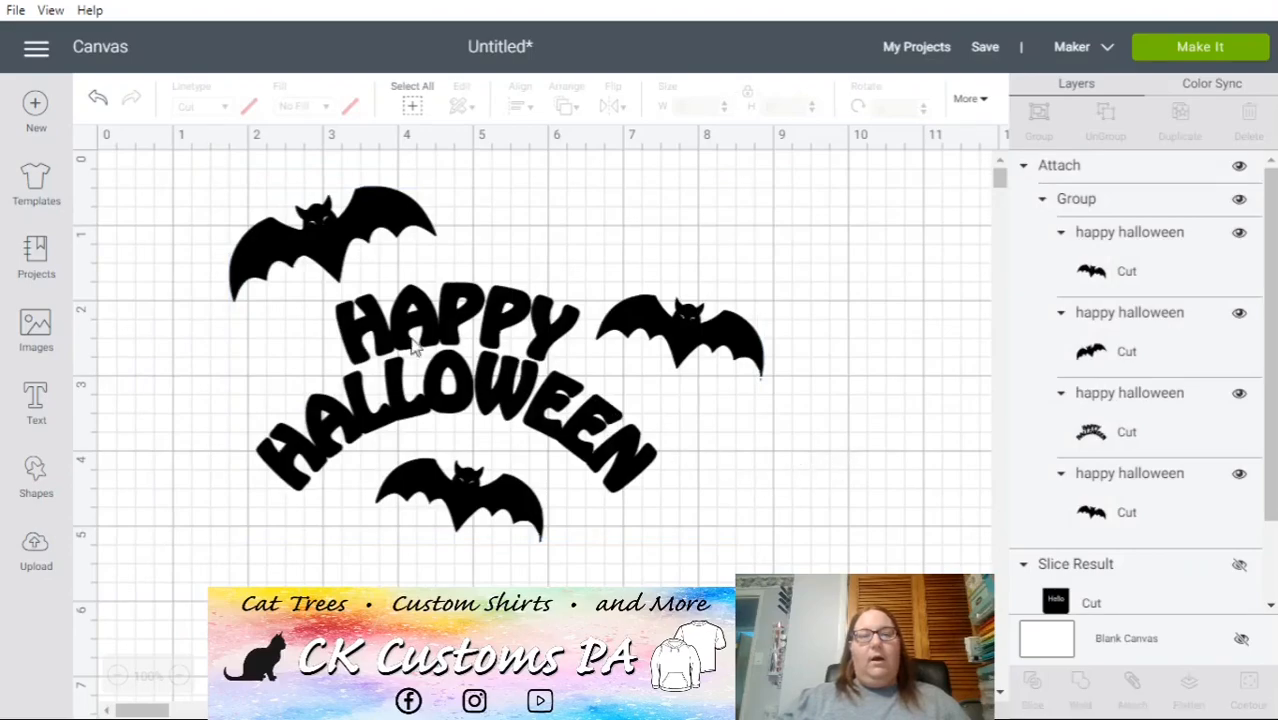
- Search the full collection of uploaded images for "shirt"
click(36, 550)
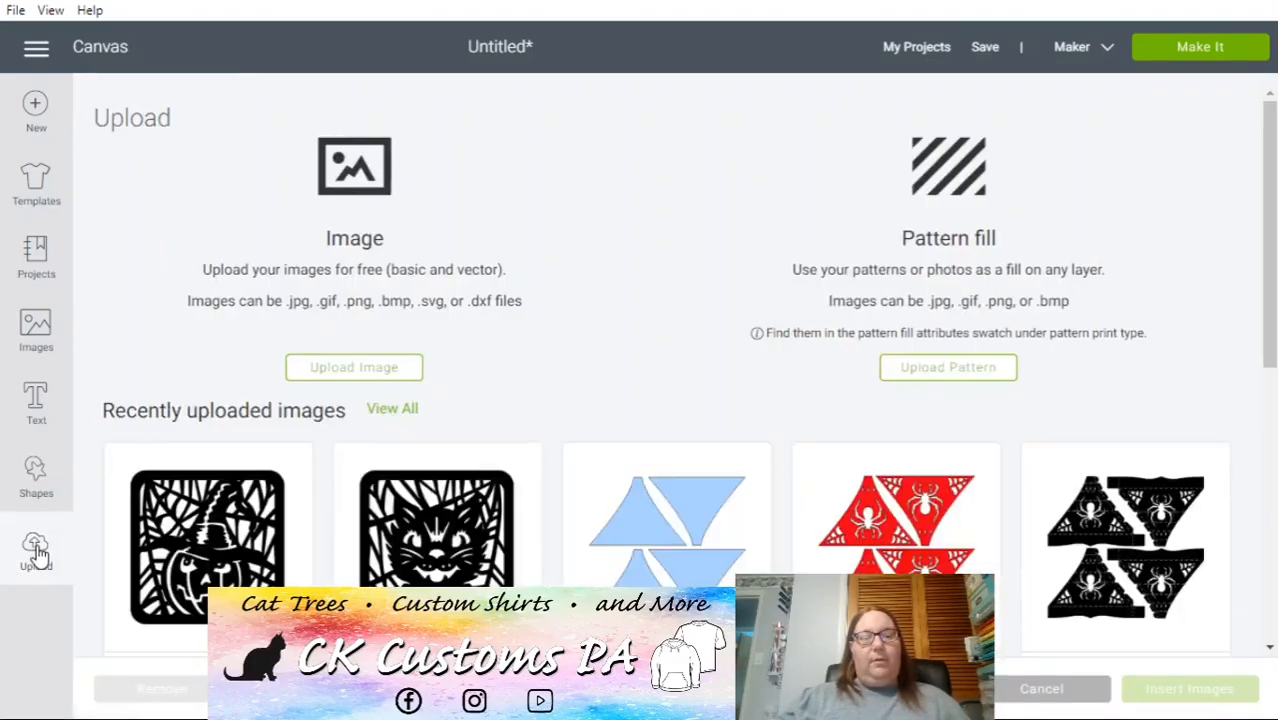
click(382, 412)
click(535, 174)
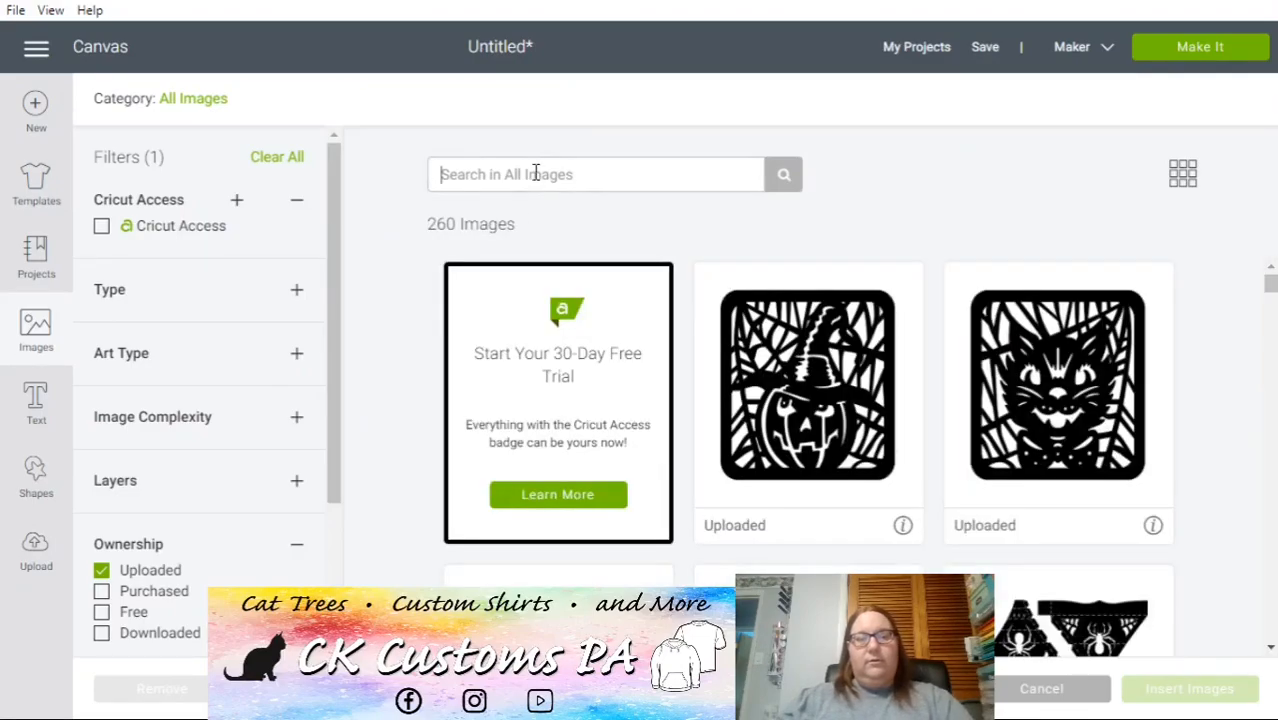
text(shirt)
key(Return)
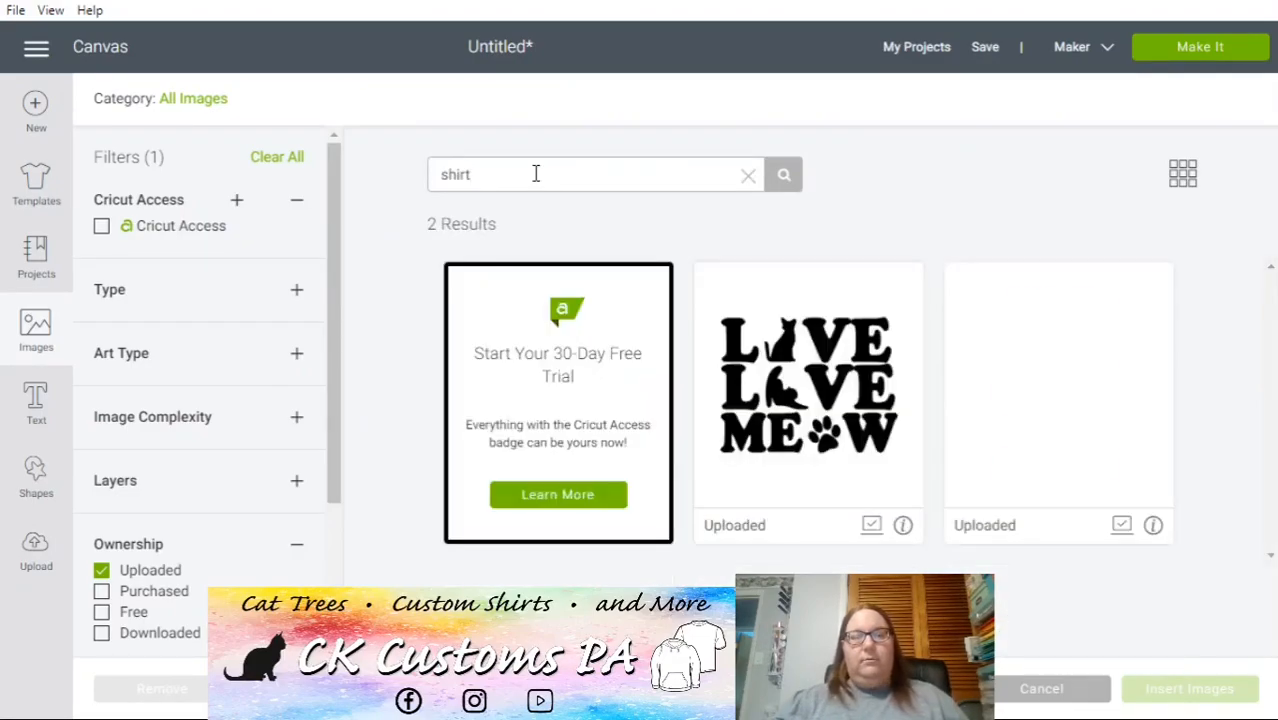
- Search the uploaded images for "tshirt" and insert the white T-shirt image into the canvas
click(748, 176)
click(722, 171)
text(t)
key(Return)
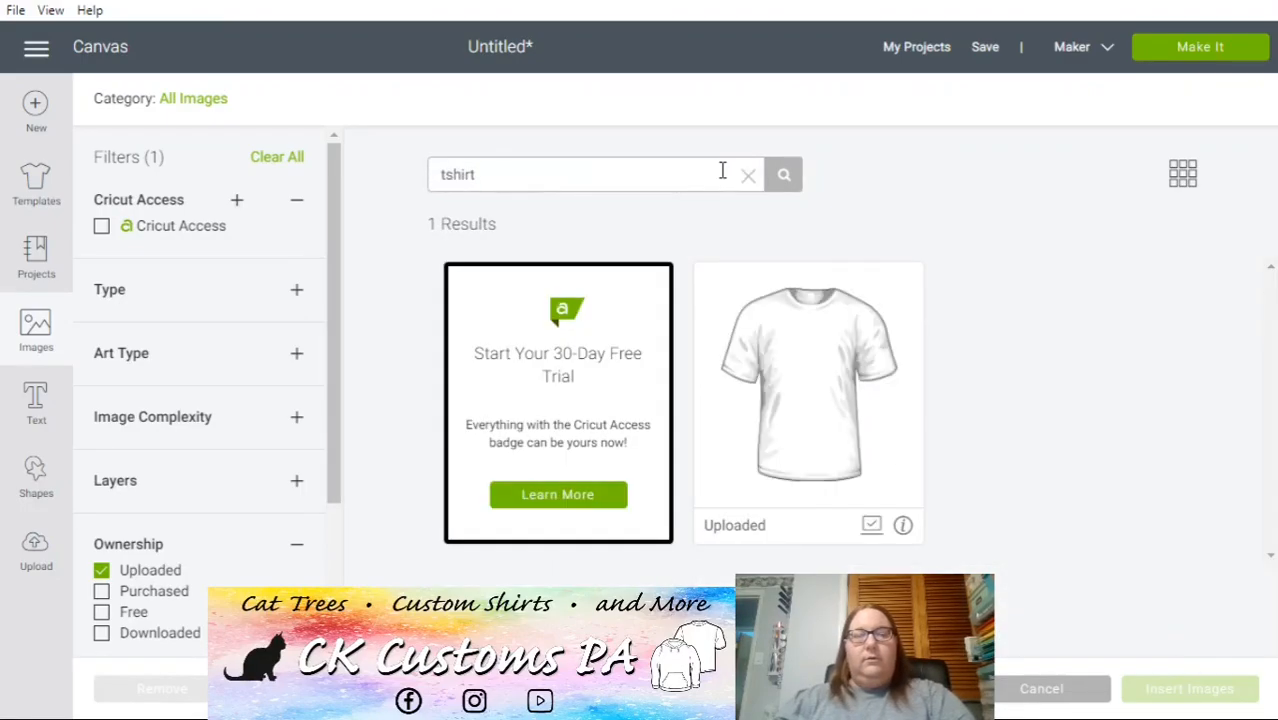
click(787, 348)
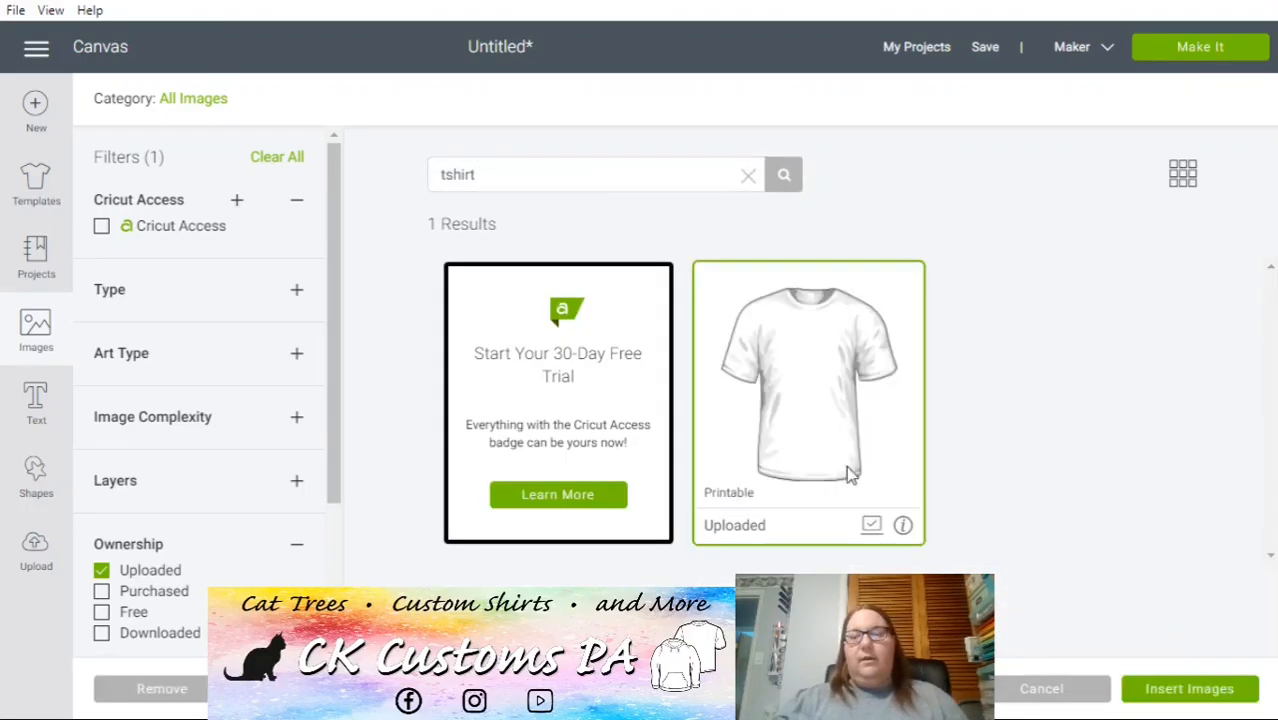
click(1189, 689)
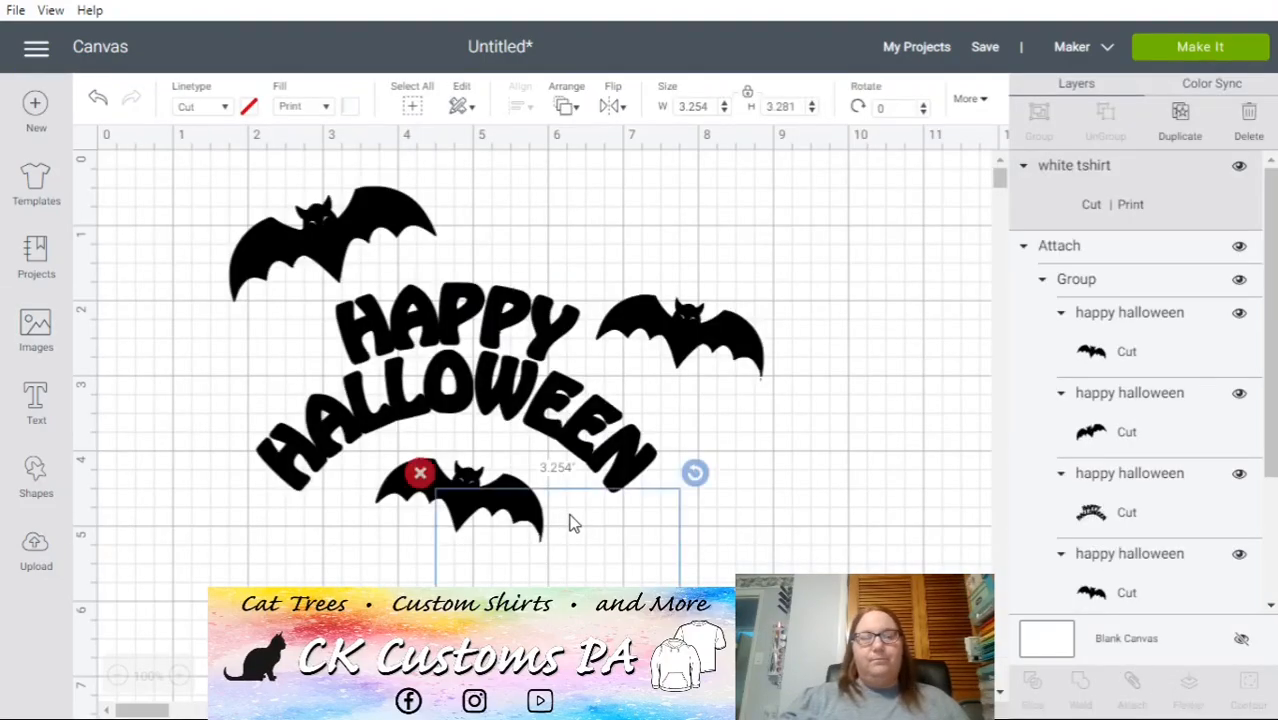
- Enlarge the T-shirt image to about 5.1 × 5.14 inches and shrink the Halloween design to about 4.58 × 3.01 inches
drag(552, 585, 295, 347)
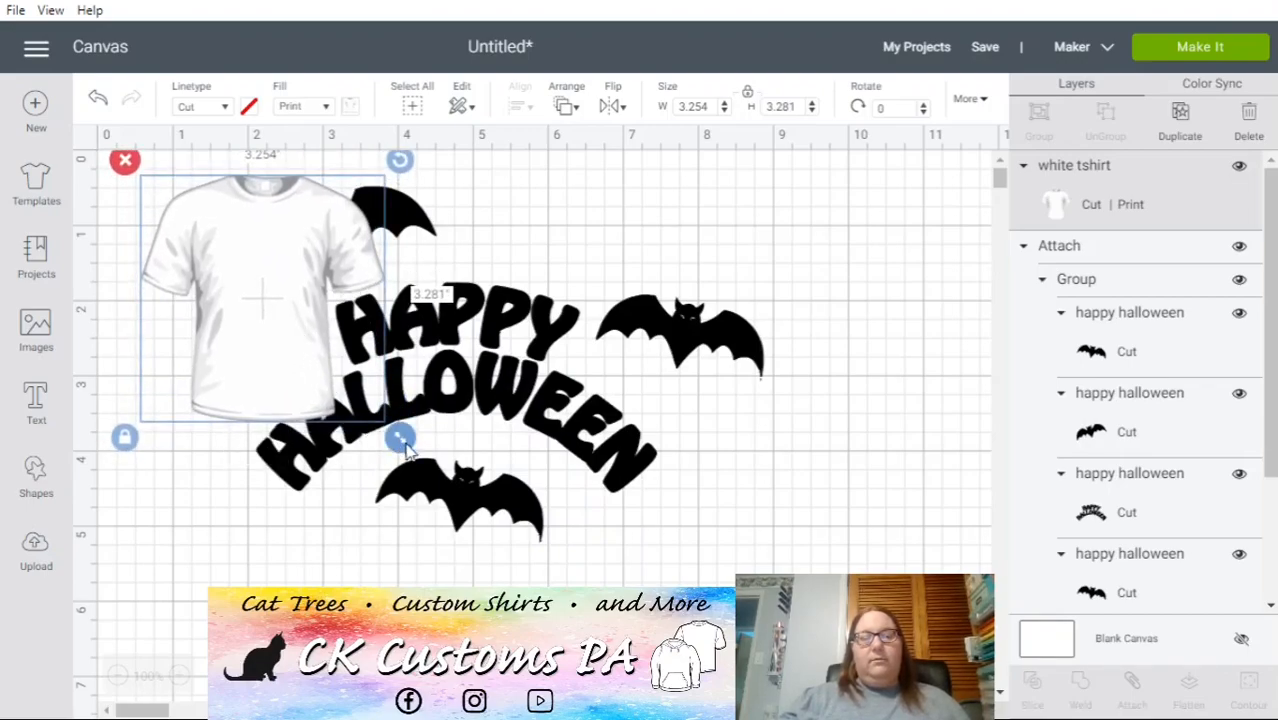
drag(395, 441, 570, 545)
shift+click(650, 479)
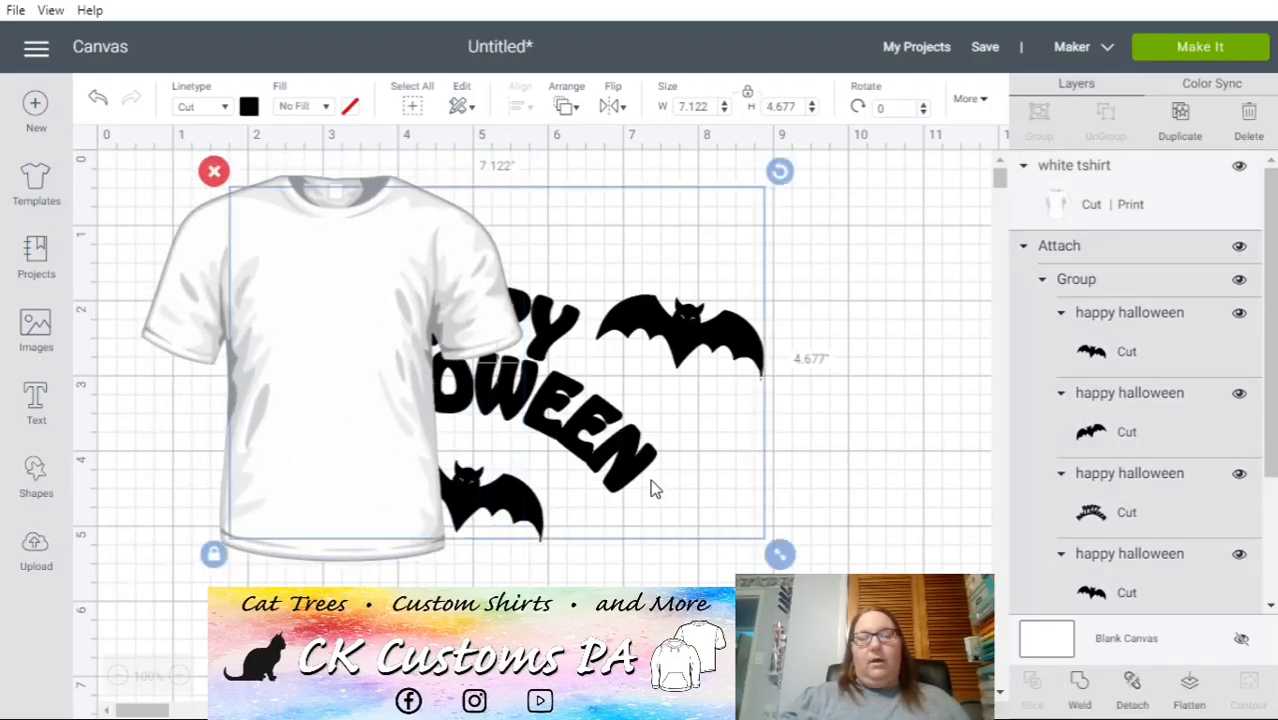
drag(780, 554, 590, 378)
- Place the Halloween design beside the T-shirt, clear of it, and bring the design to the front
right_click(541, 290)
click(820, 312)
drag(532, 288, 451, 263)
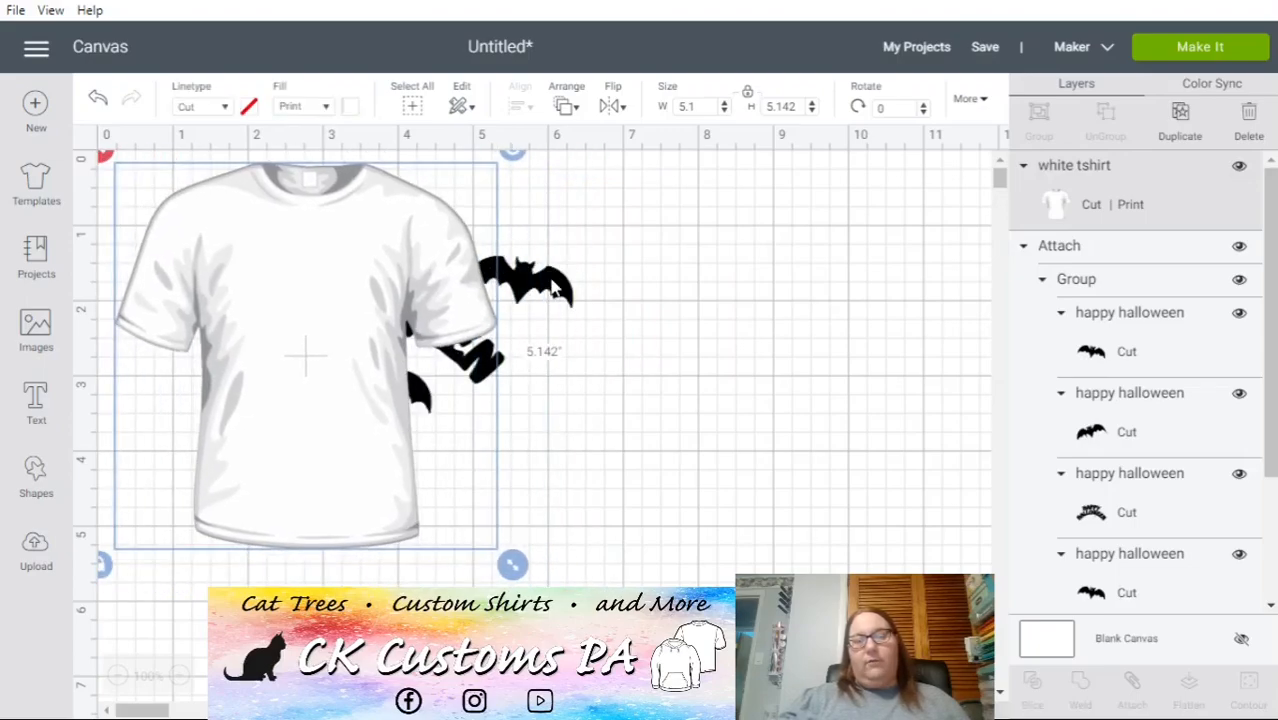
click(557, 290)
drag(557, 290, 892, 314)
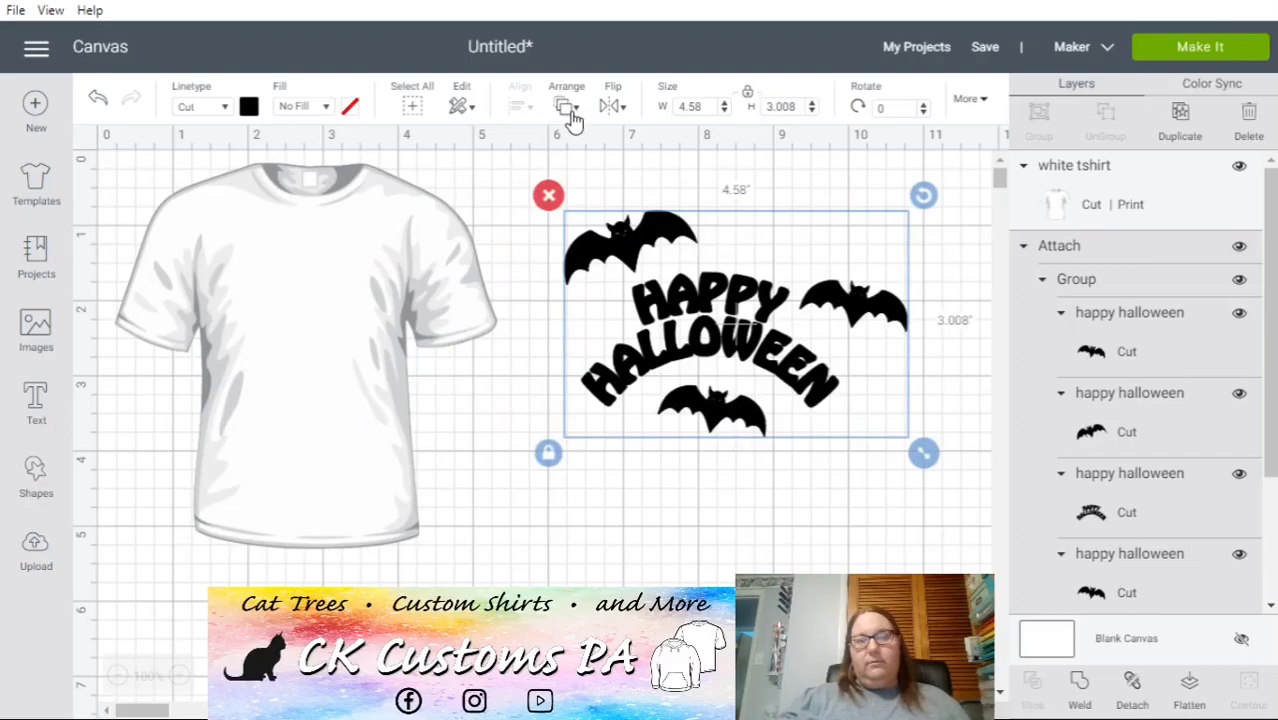
click(569, 109)
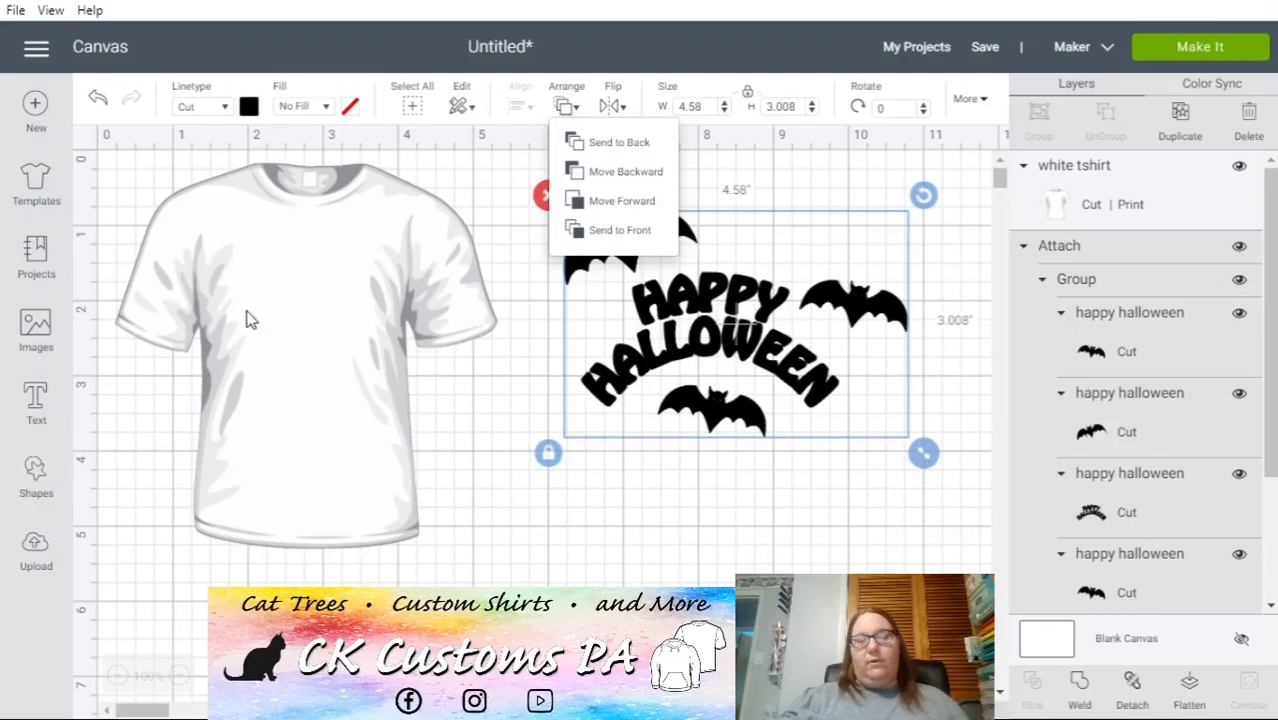
click(620, 232)
- Place the Halloween design on the T-shirt's chest and shrink it to about 2.2 inches wide
drag(820, 375, 422, 372)
drag(527, 449, 389, 357)
drag(334, 320, 374, 342)
drag(432, 387, 382, 354)
drag(307, 299, 327, 323)
click(572, 393)
- Hide the canvas grid to preview the T-shirt mockup and restore the grid lines
click(84, 145)
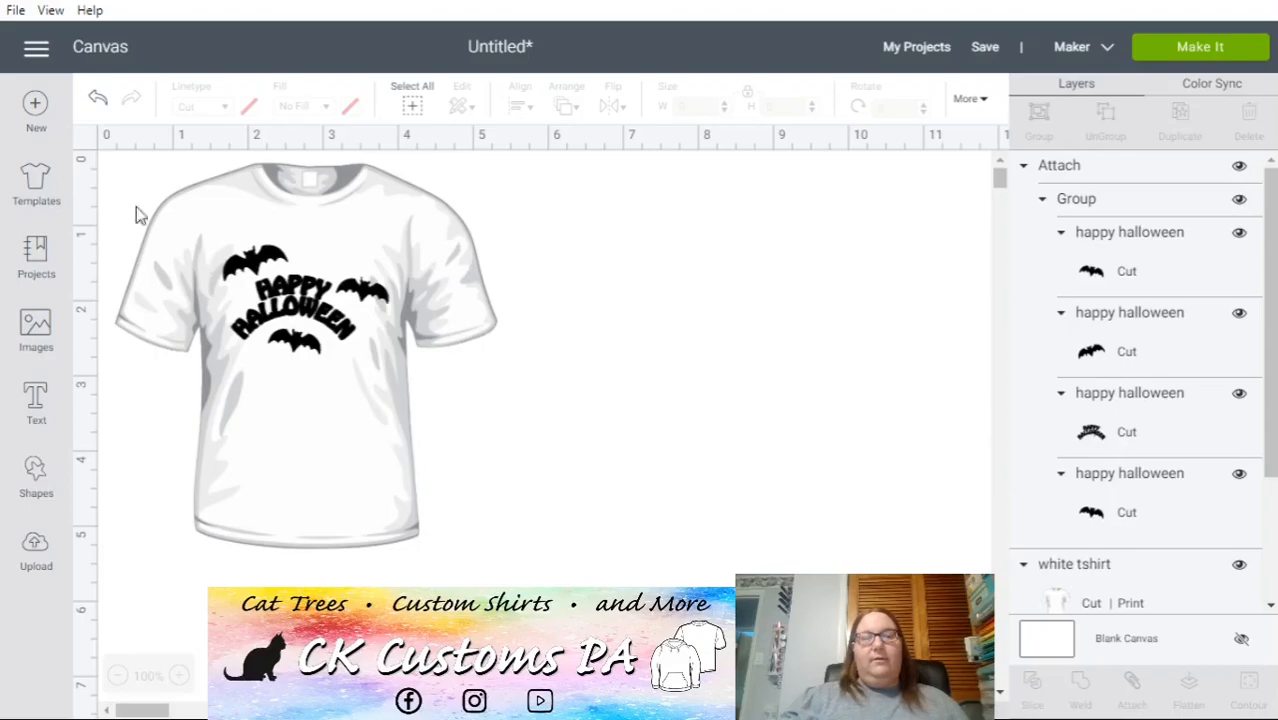
click(84, 145)
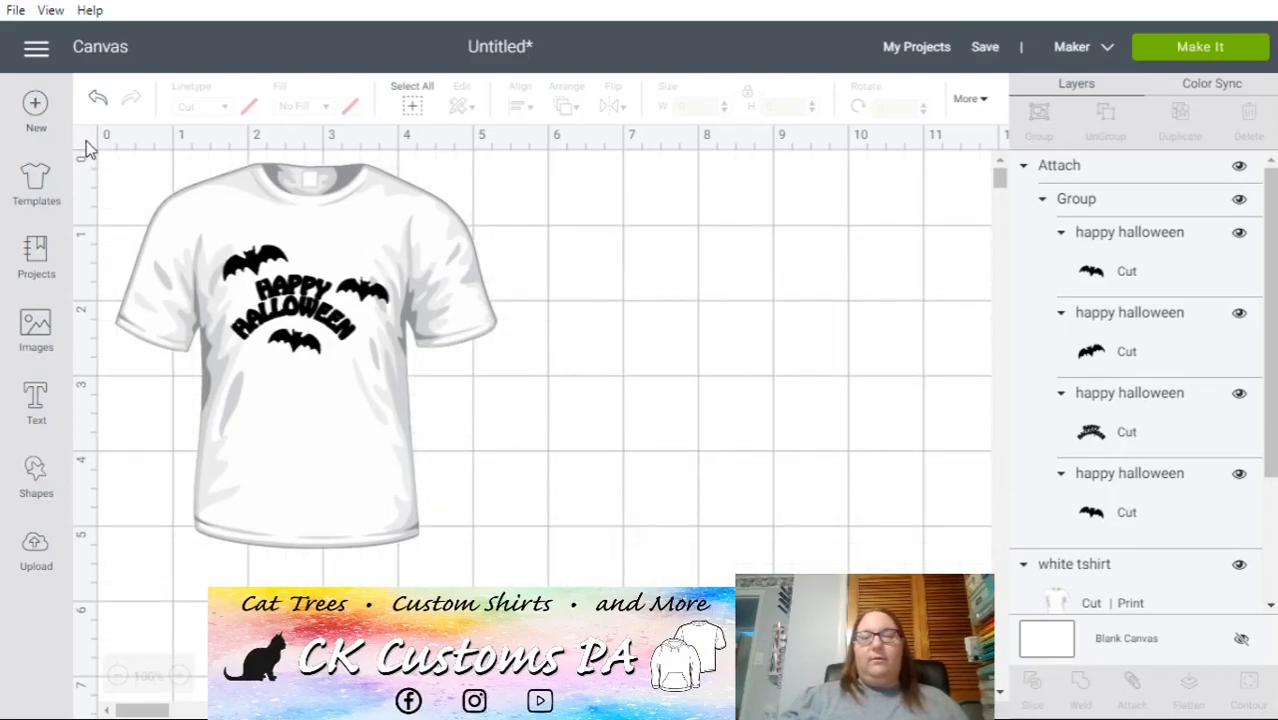
- Delete the white T-shirt image from the canvas, keeping the Halloween design
click(352, 290)
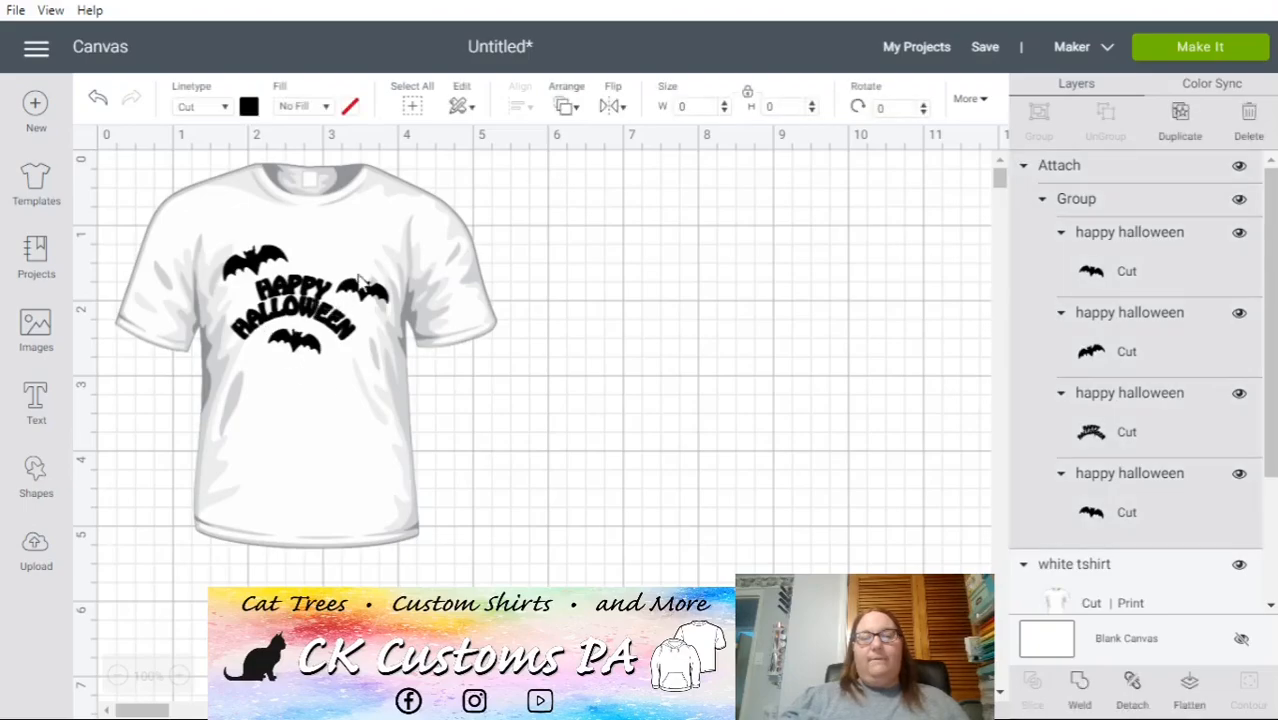
click(450, 252)
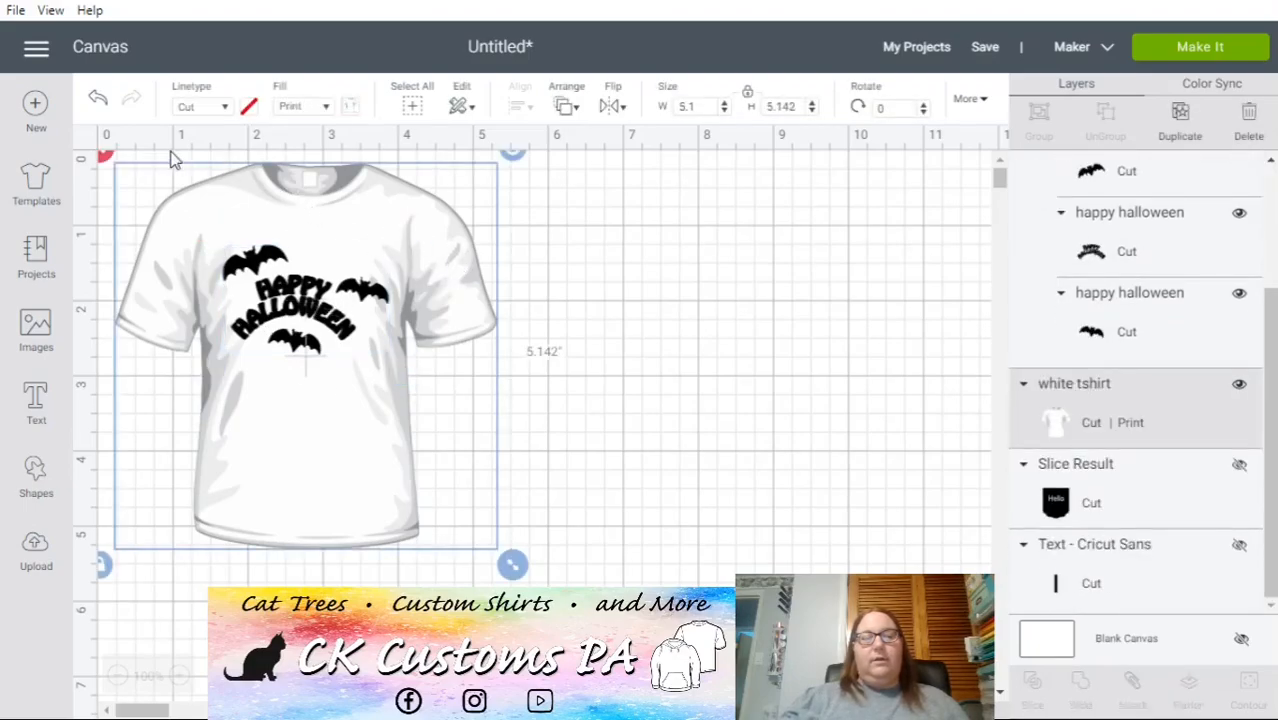
click(105, 158)
- Enlarge the Halloween design to about 5.34 × 3.51 inches and position it about 1 inch from the canvas's left edge
click(248, 282)
drag(404, 371, 357, 348)
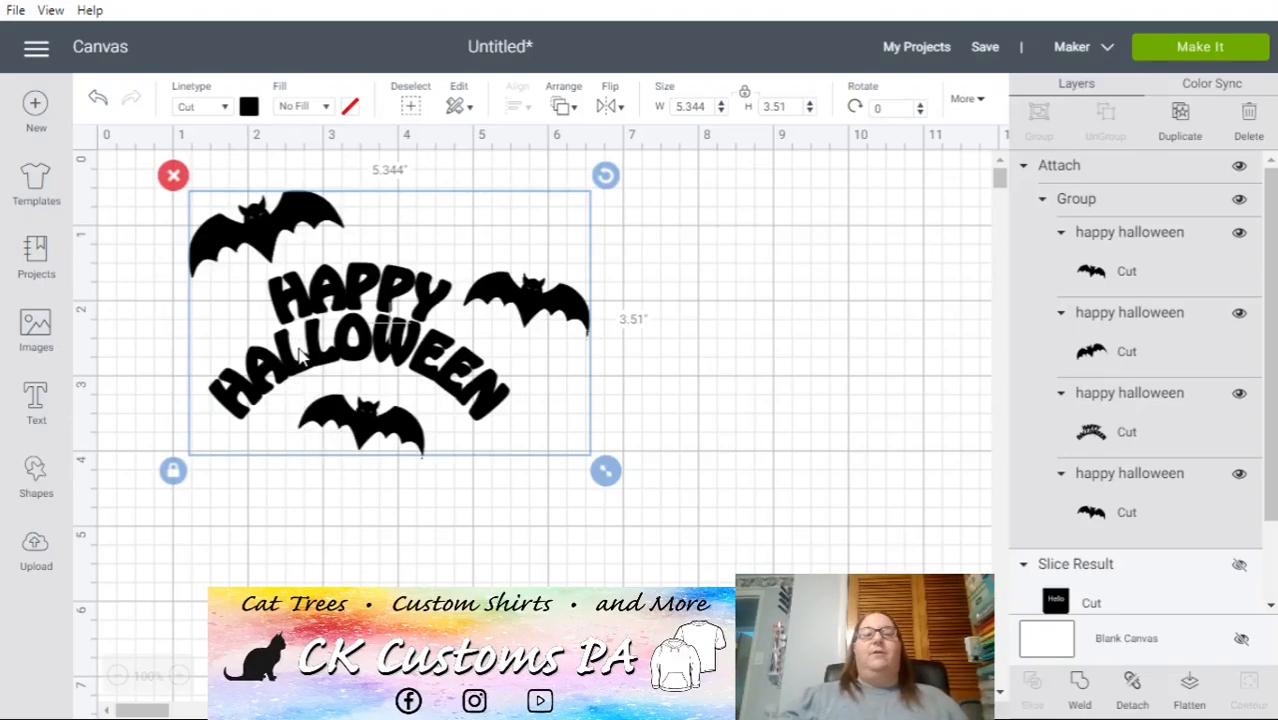
drag(298, 373, 287, 392)
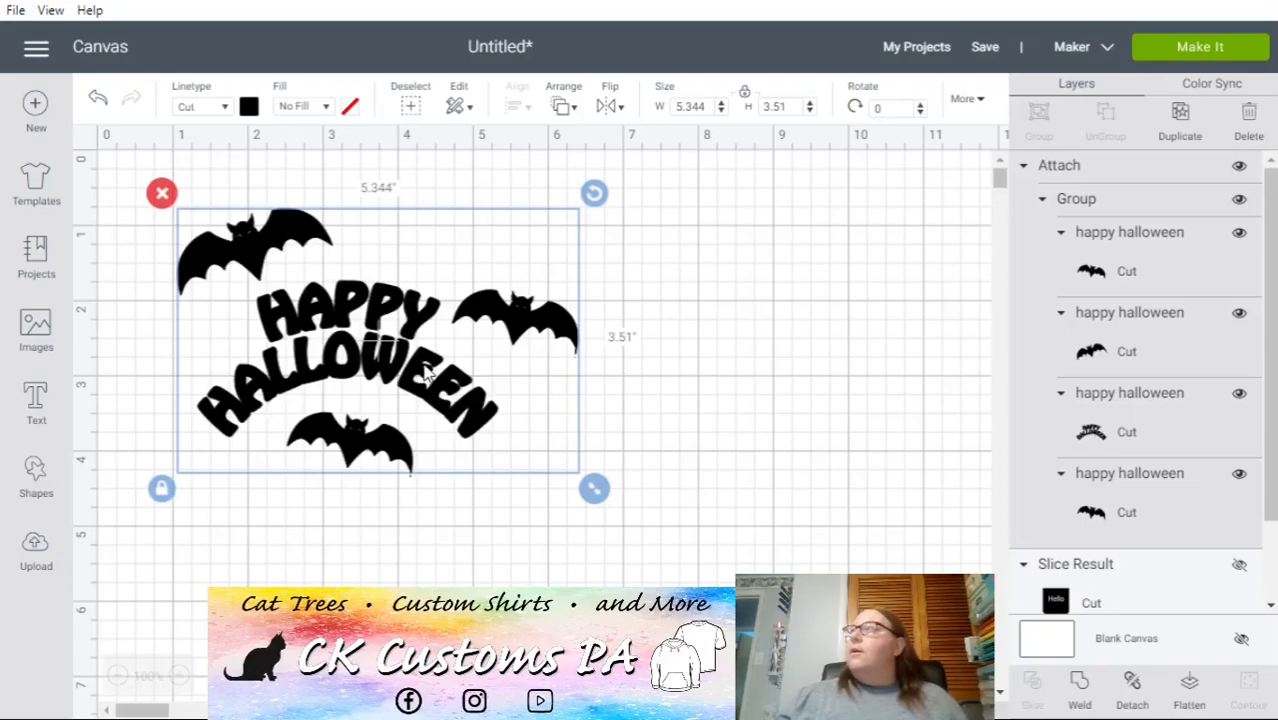
- Undo the design's latest moves and resizing and the deletion of the T-shirt image
click(100, 101)
click(100, 101)
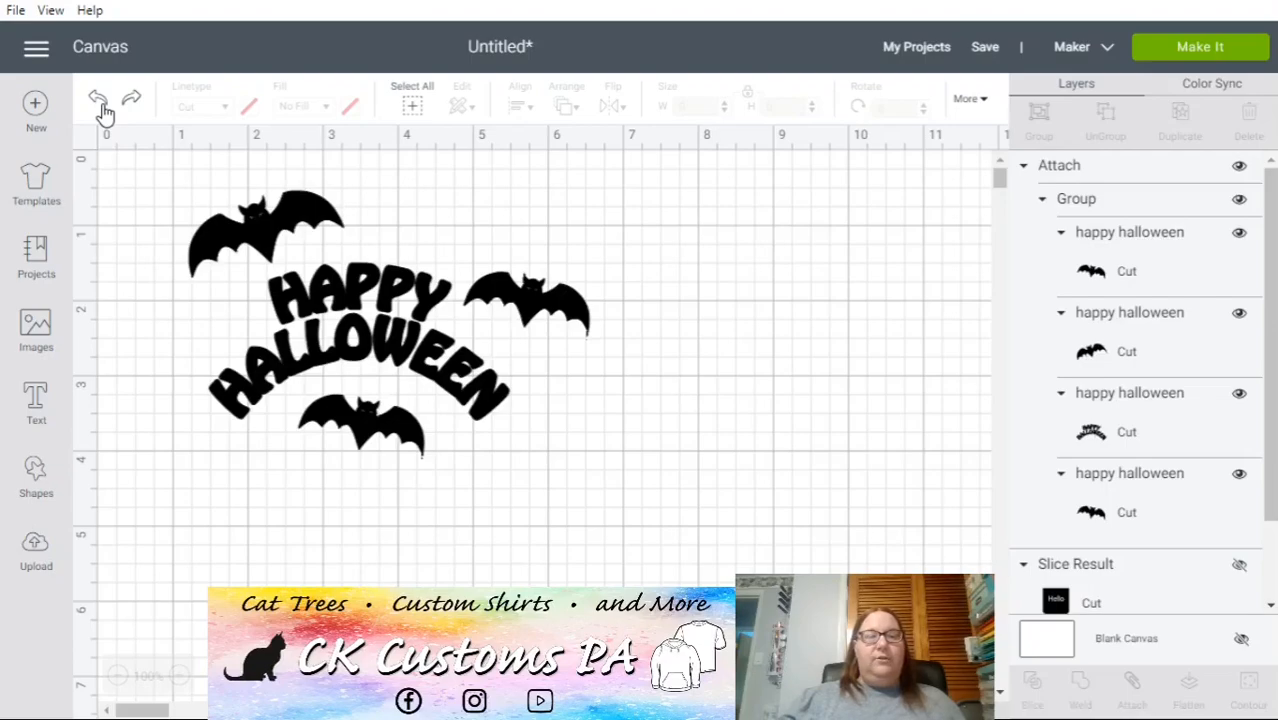
click(100, 101)
click(100, 101)
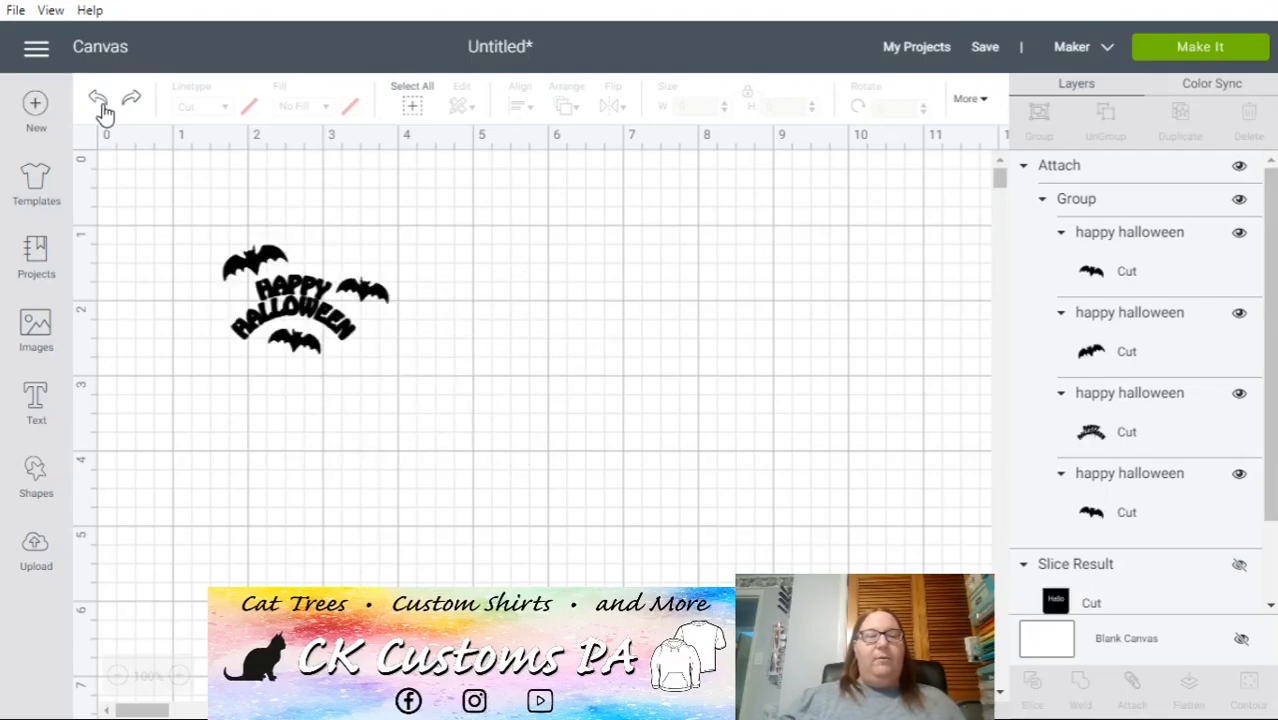
click(101, 104)
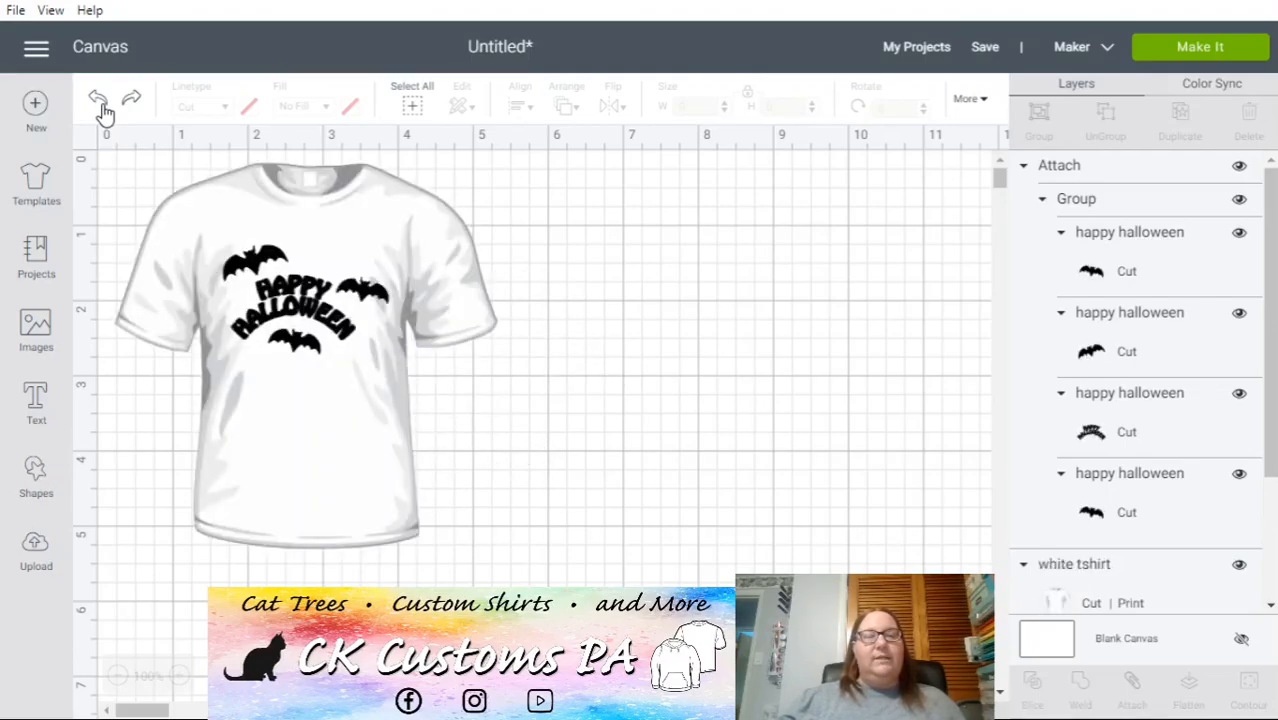
- Redo all the undone edits, including the T-shirt deletion and the enlargement of the Halloween design
click(129, 101)
click(130, 102)
click(132, 104)
click(132, 104)
click(133, 105)
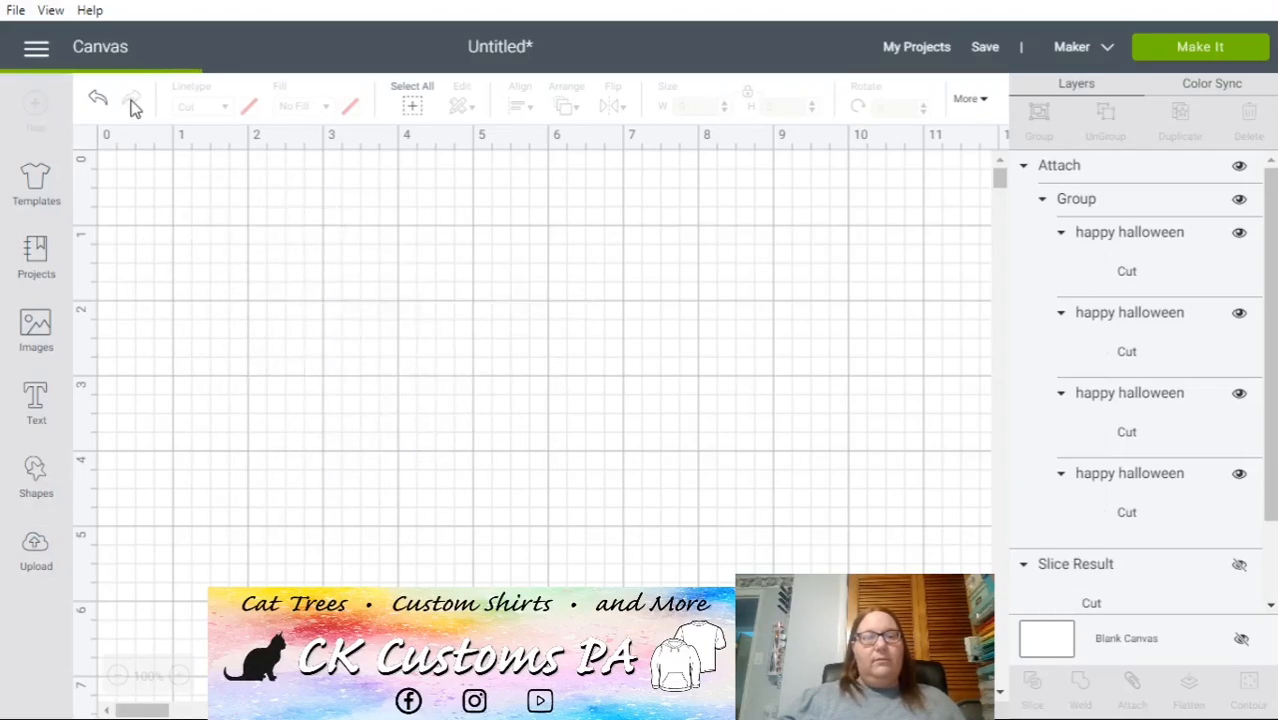
click(134, 106)
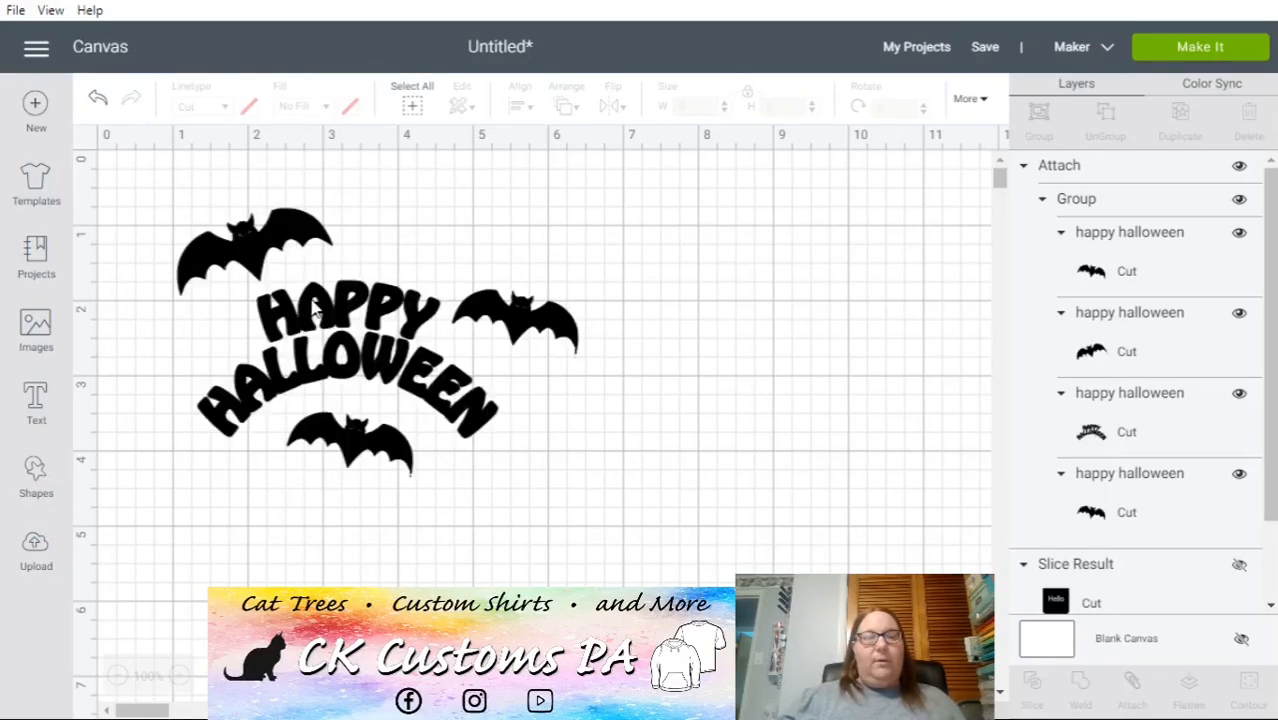
- Review the linetype options available for the Halloween design without changing its Cut setting
click(243, 238)
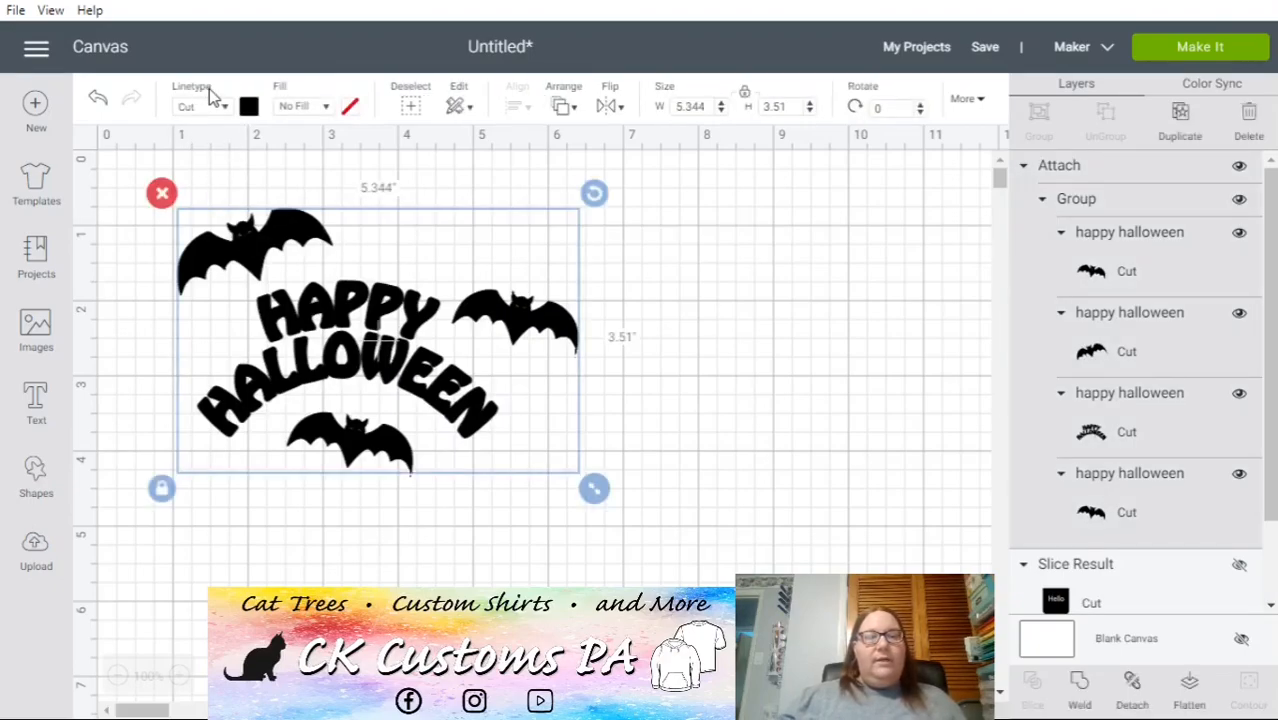
click(228, 108)
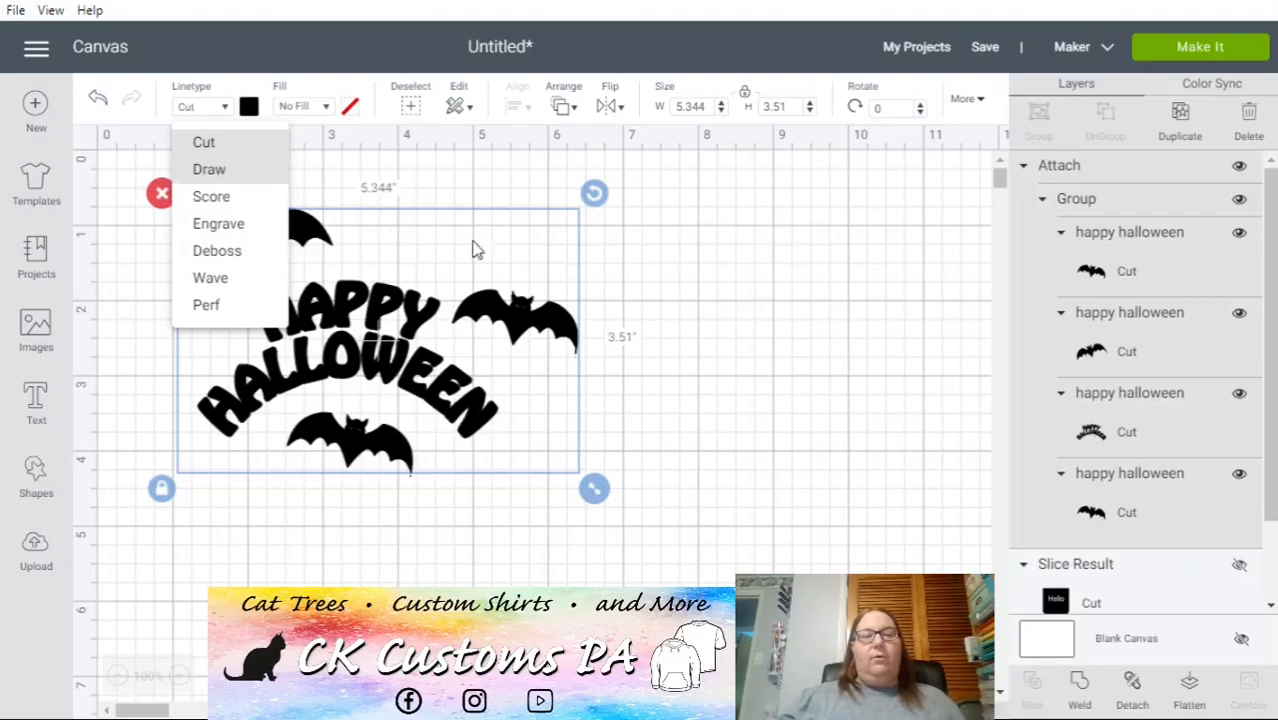
click(799, 333)
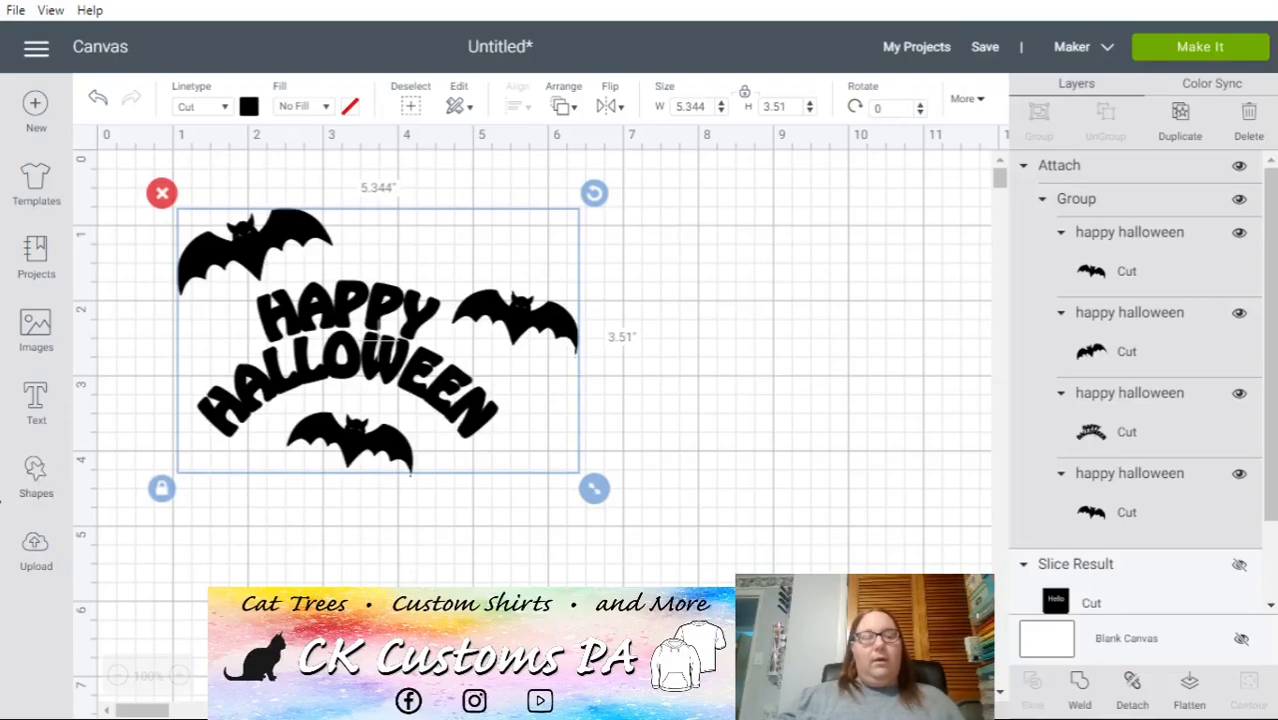
click(36, 560)
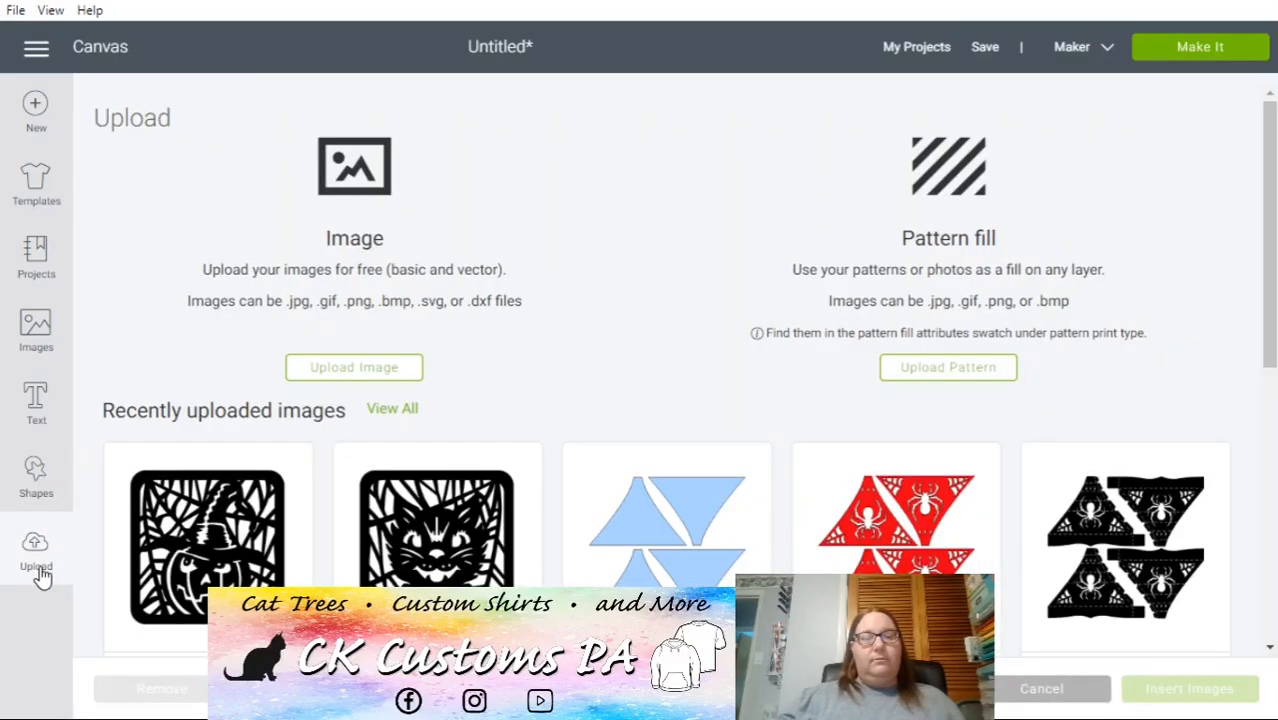
click(36, 50)
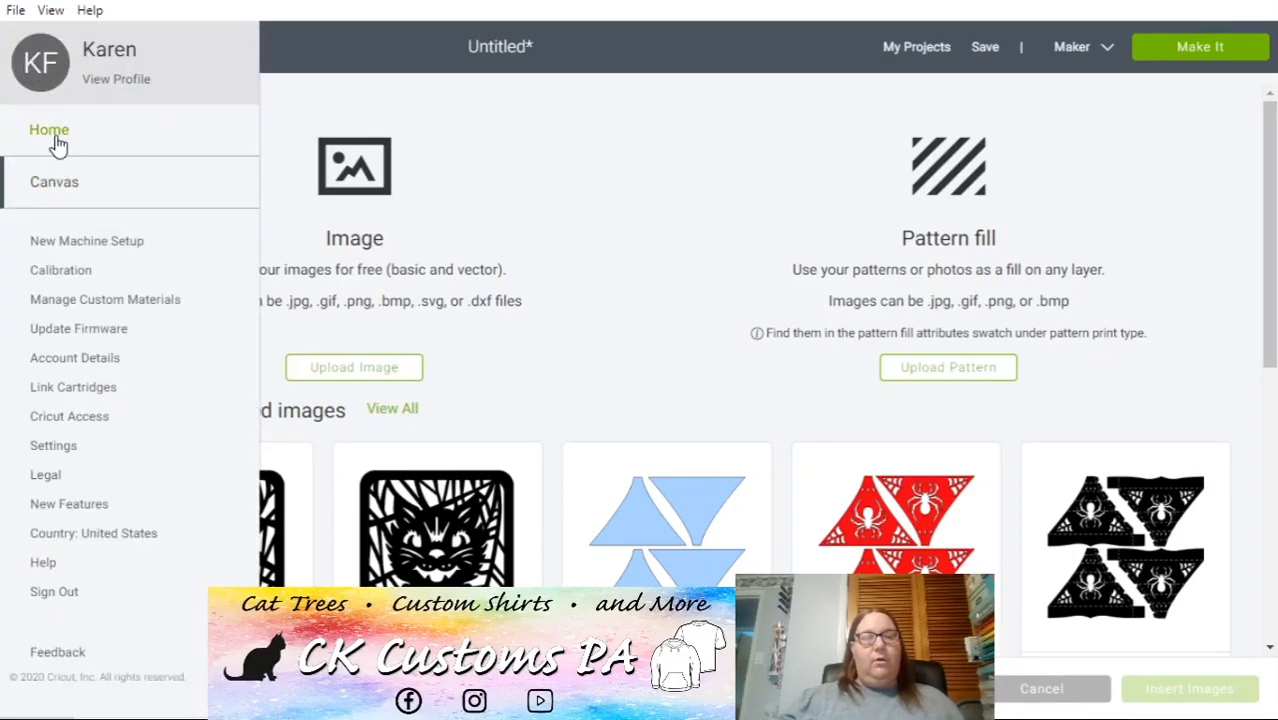
click(55, 190)
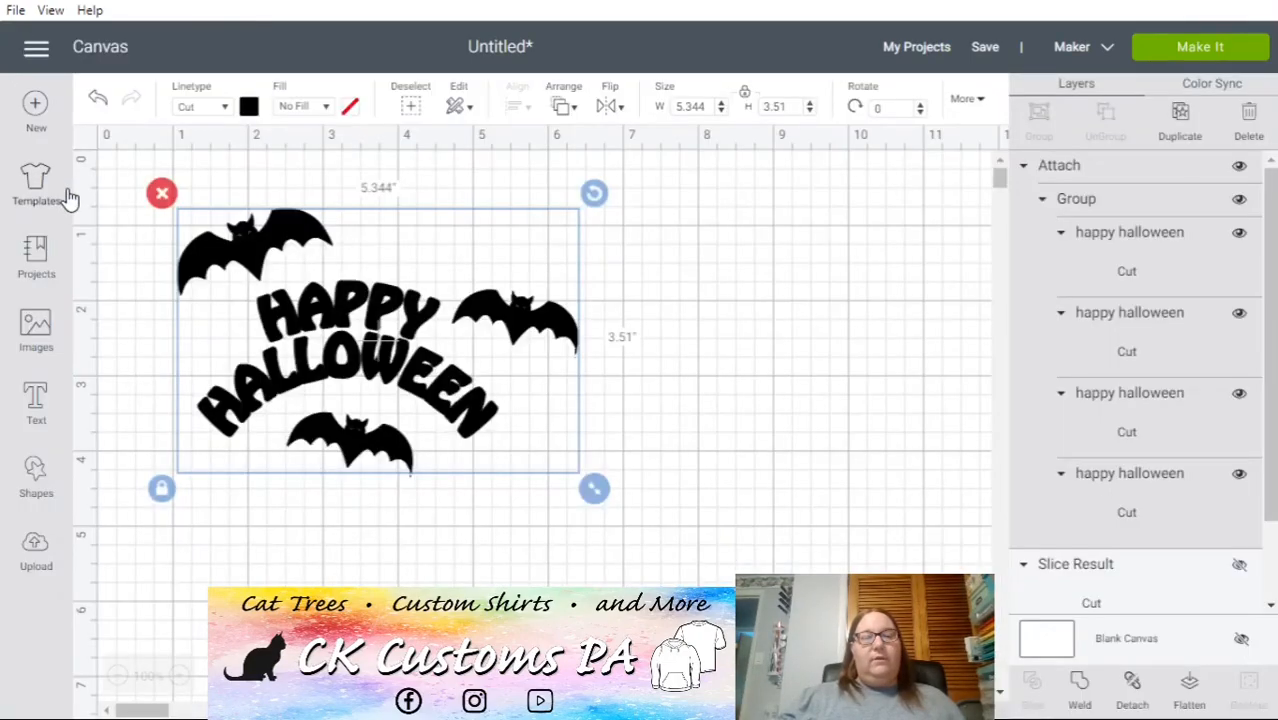
- Add a "Happy Halloween" text object below the bat design on the canvas
click(792, 322)
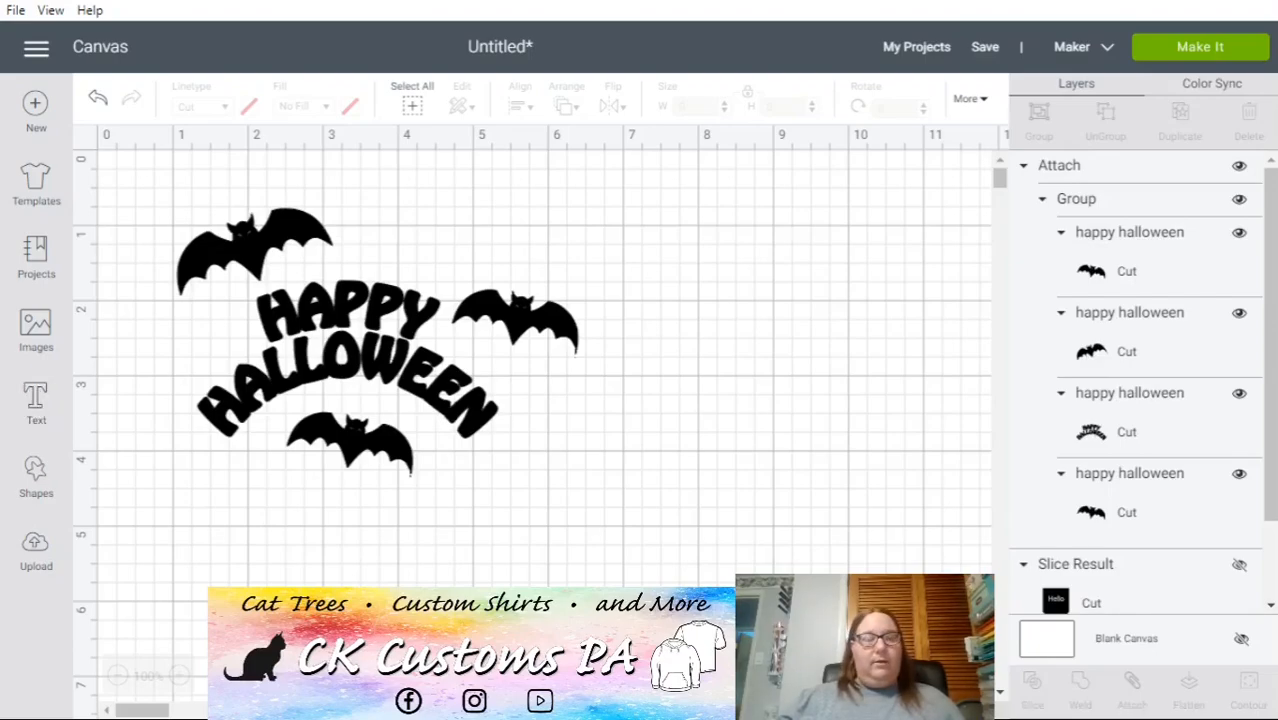
click(34, 410)
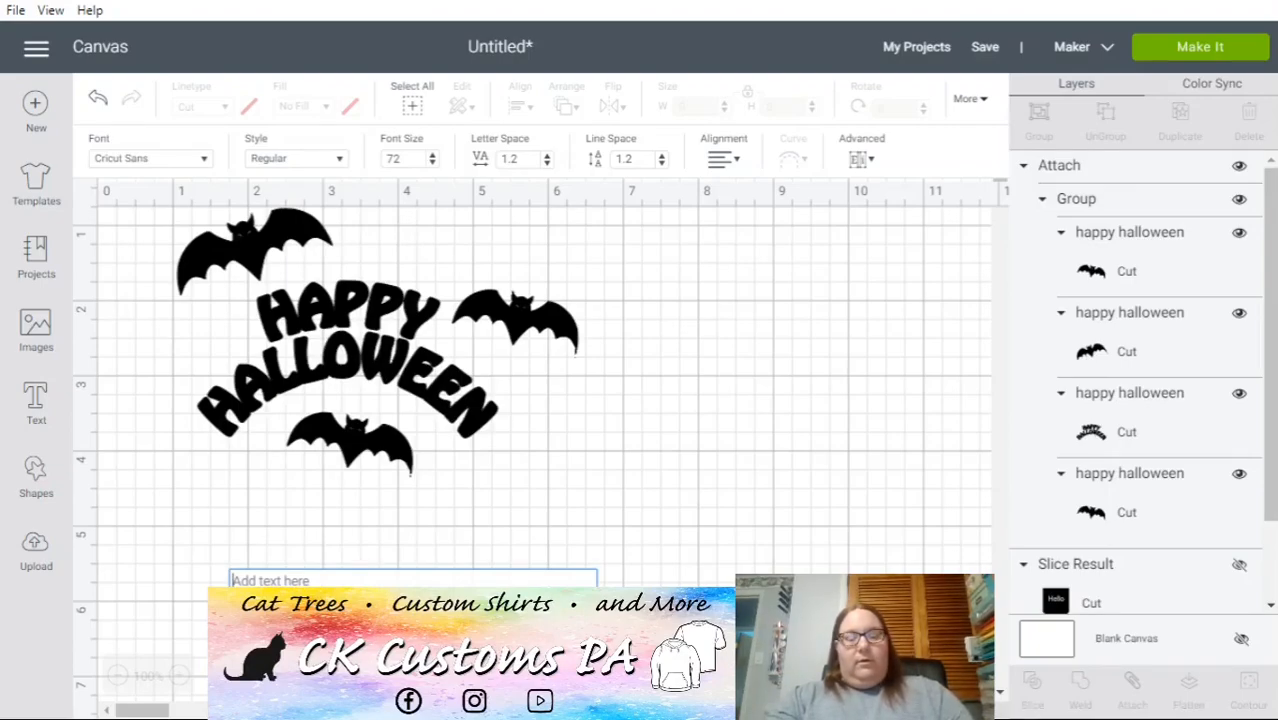
text(Happy Halloween)
click(548, 571)
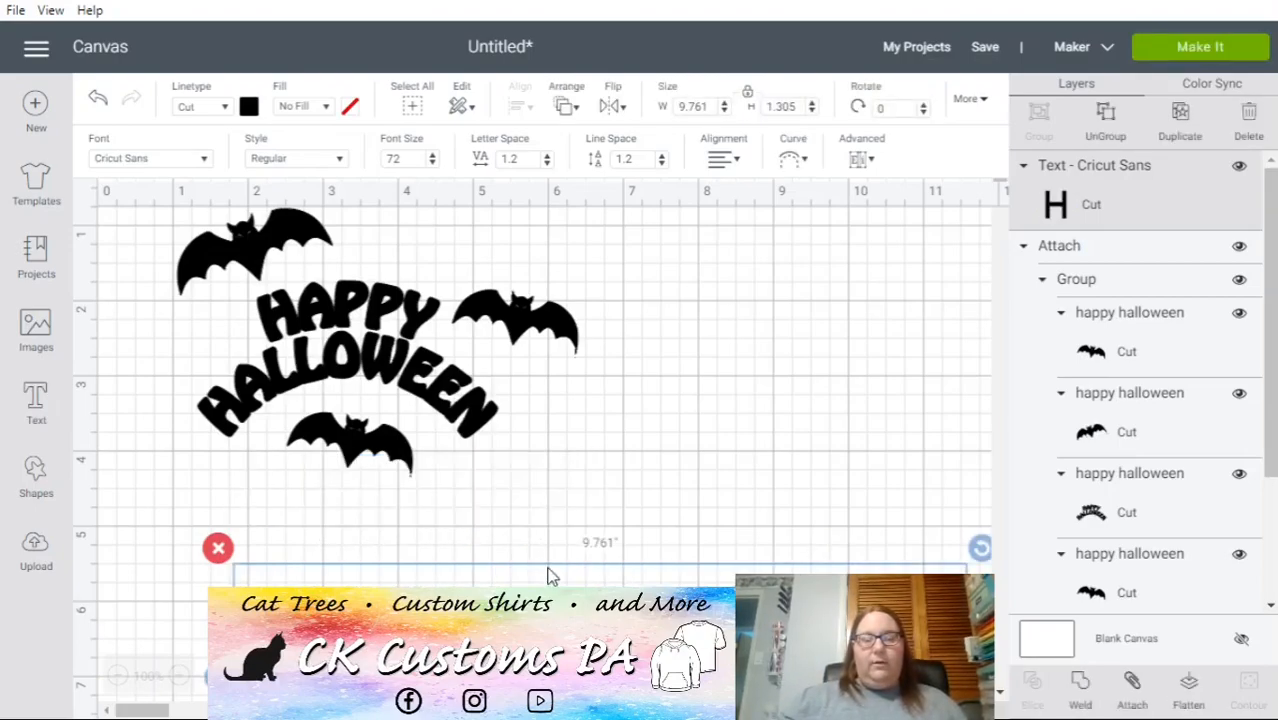
click(484, 433)
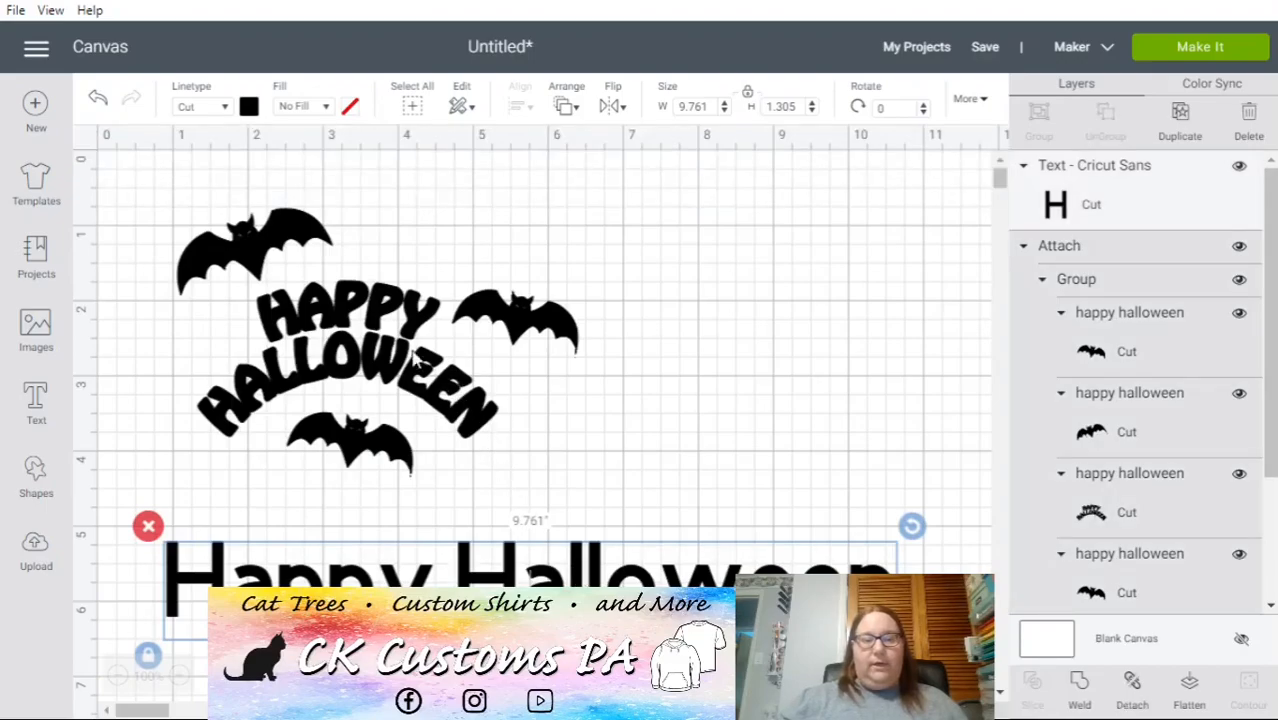
- Hide the attached Halloween bat design and move the Happy Halloween text up into its place near the canvas's upper edge
click(1239, 166)
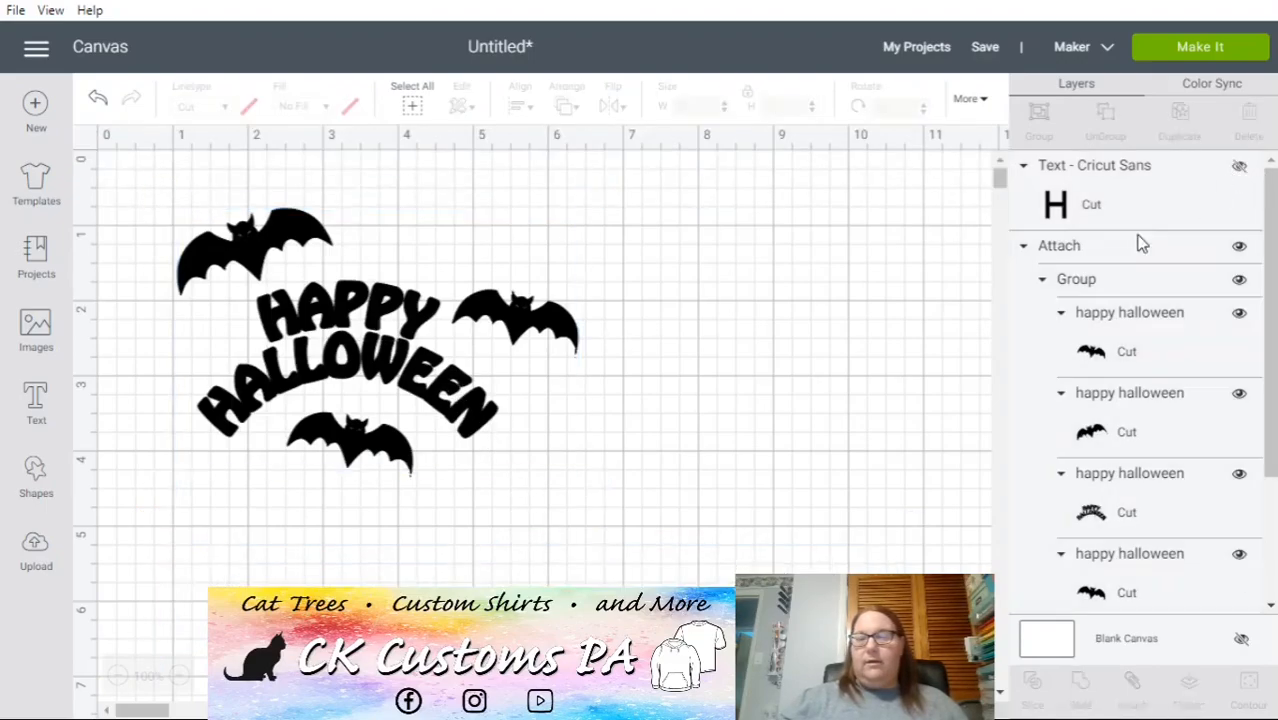
click(1239, 168)
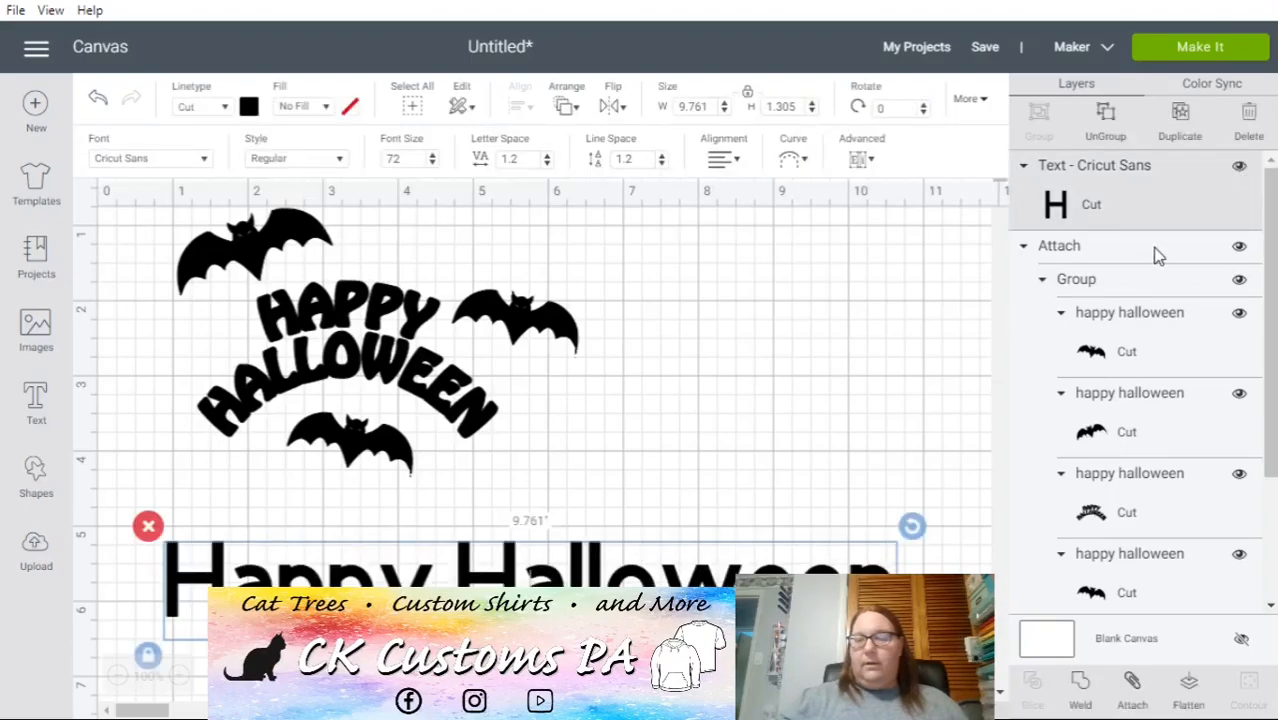
click(1150, 250)
click(1239, 246)
drag(638, 580, 636, 282)
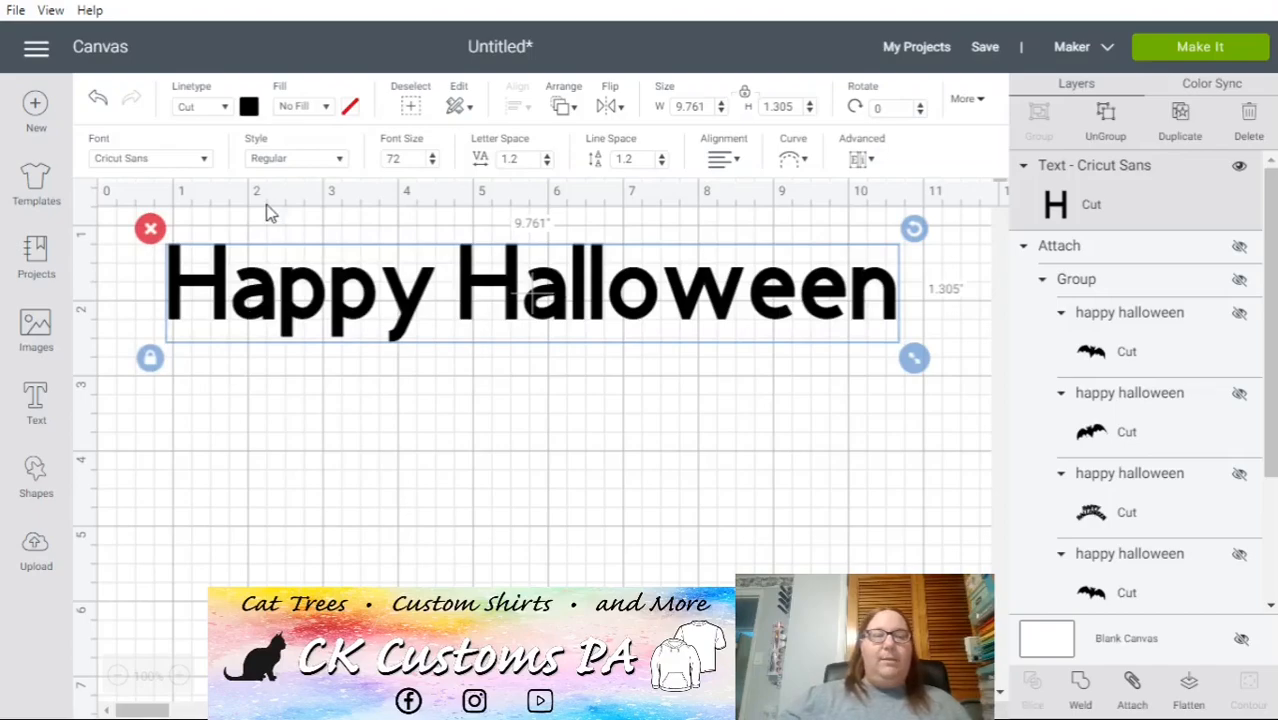
- Change the Happy Halloween text's linetype to Draw and shift the text slightly down
click(226, 108)
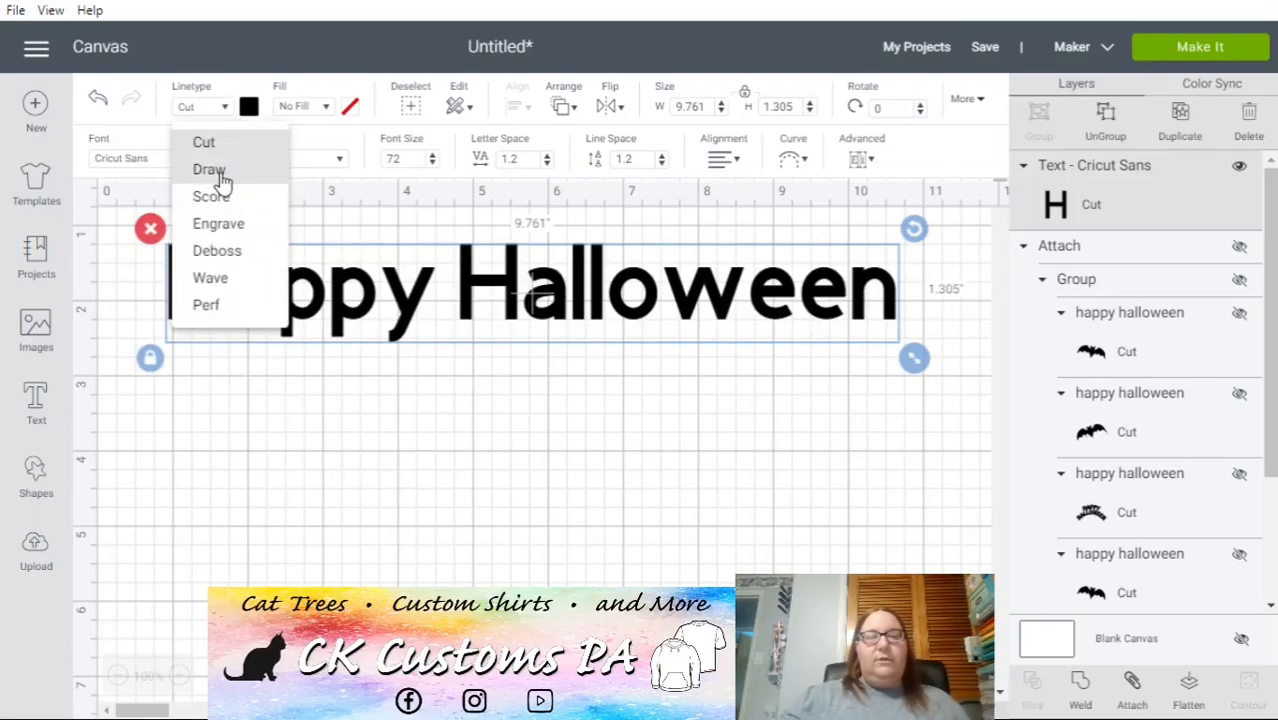
click(223, 173)
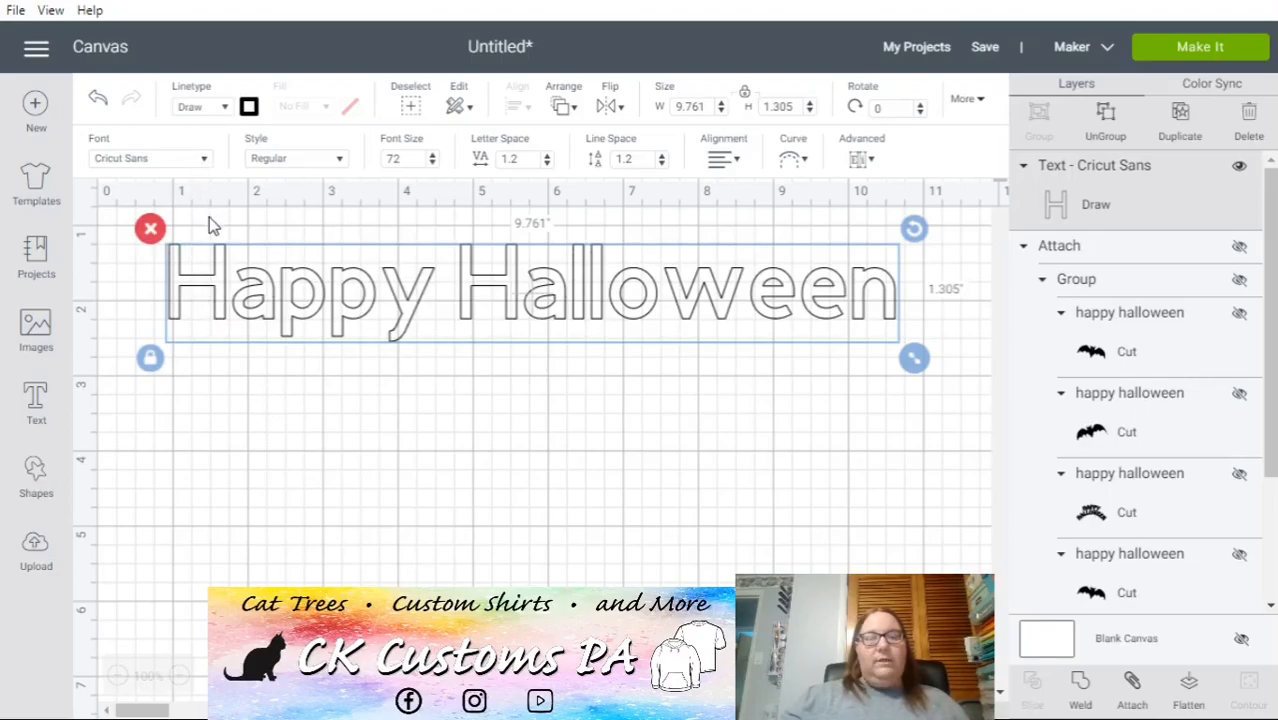
drag(265, 290, 266, 315)
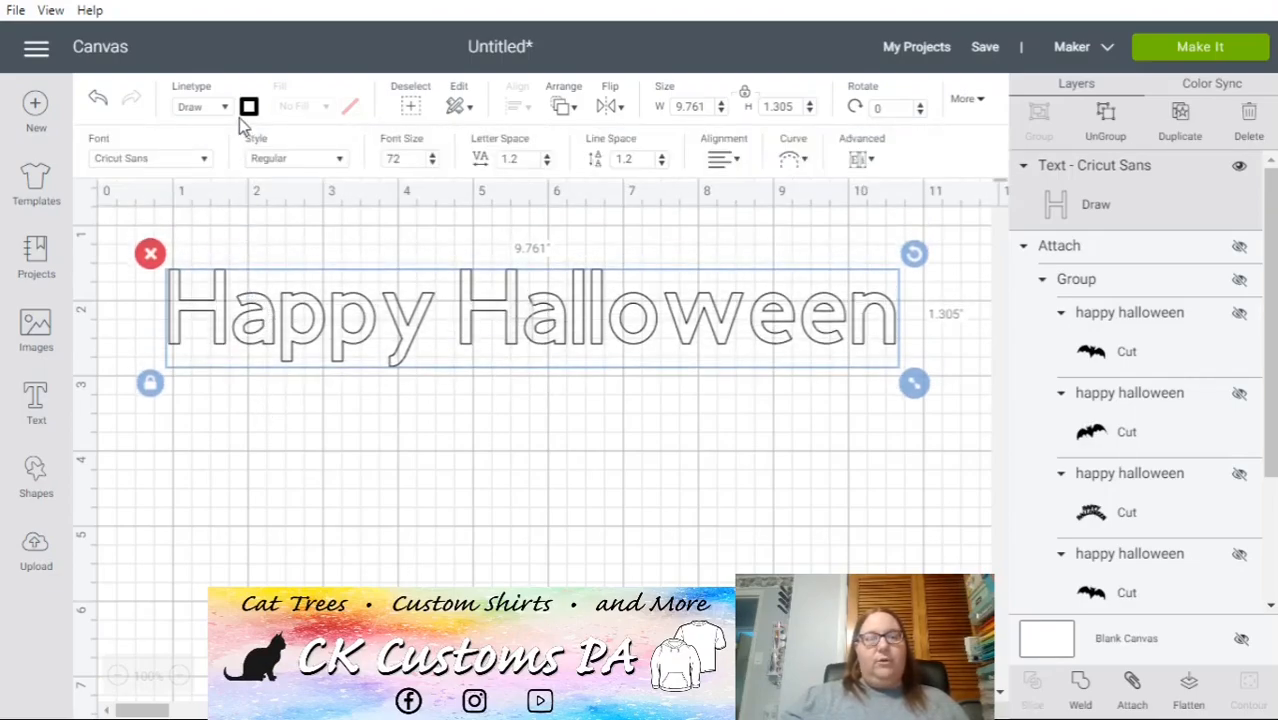
- Filter the fonts by Writing and My Fonts, apply Cricut Alphabet to the text, and reposition it near the canvas's left edge
click(205, 161)
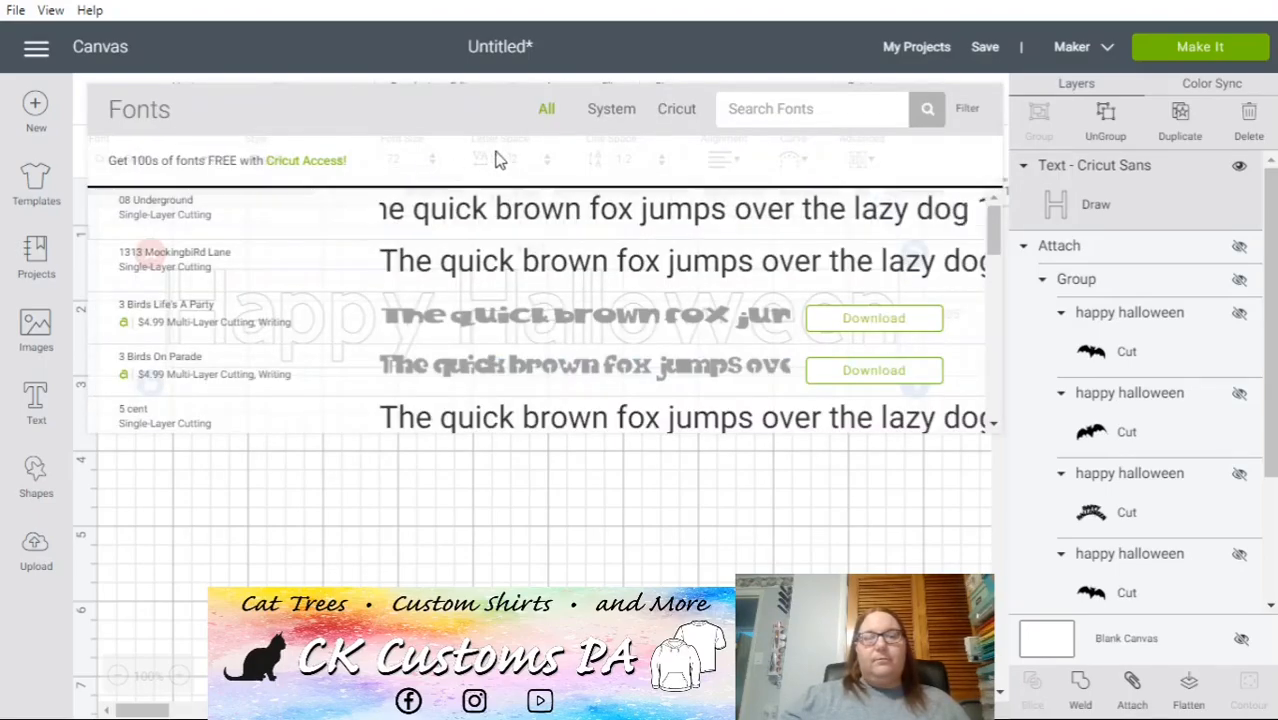
click(966, 112)
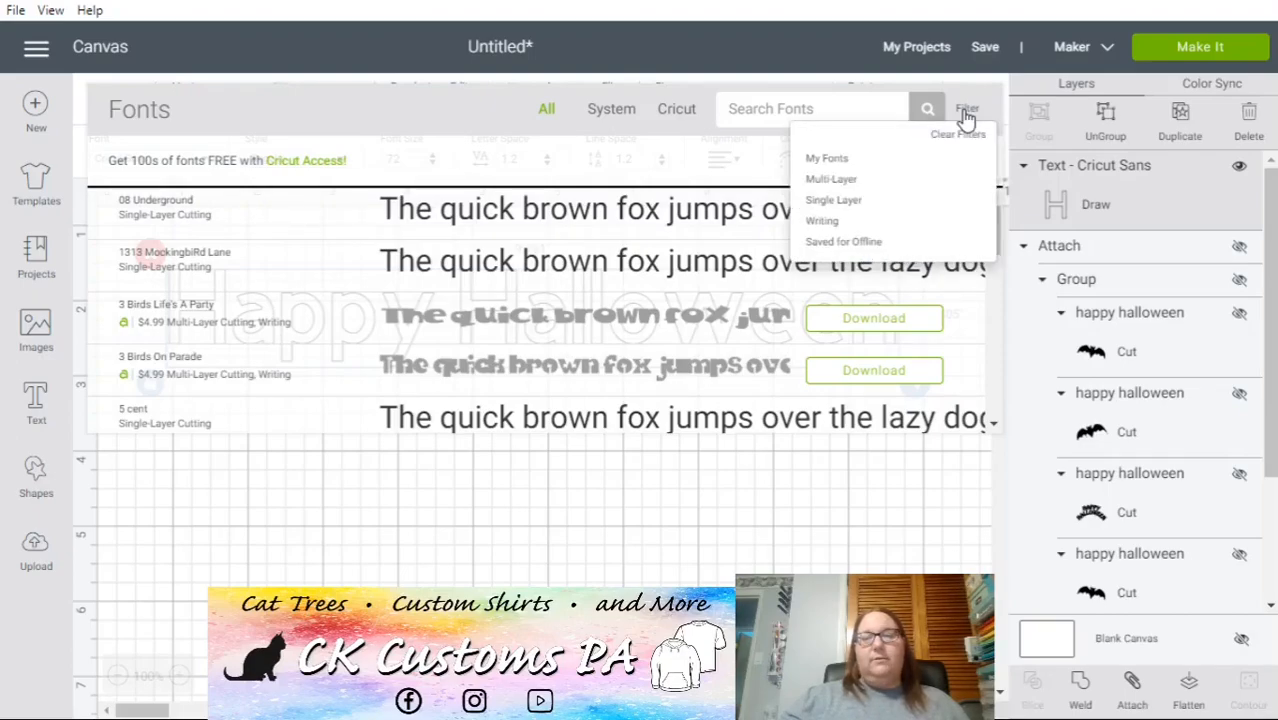
click(843, 228)
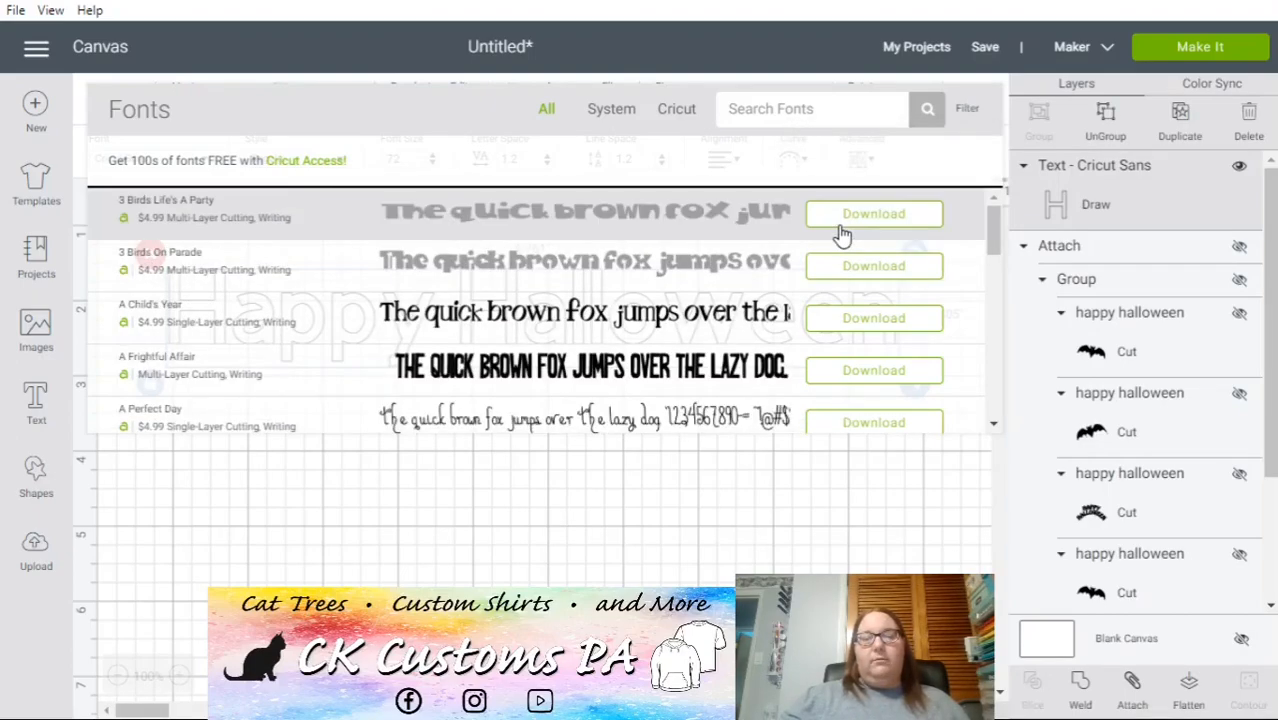
click(968, 112)
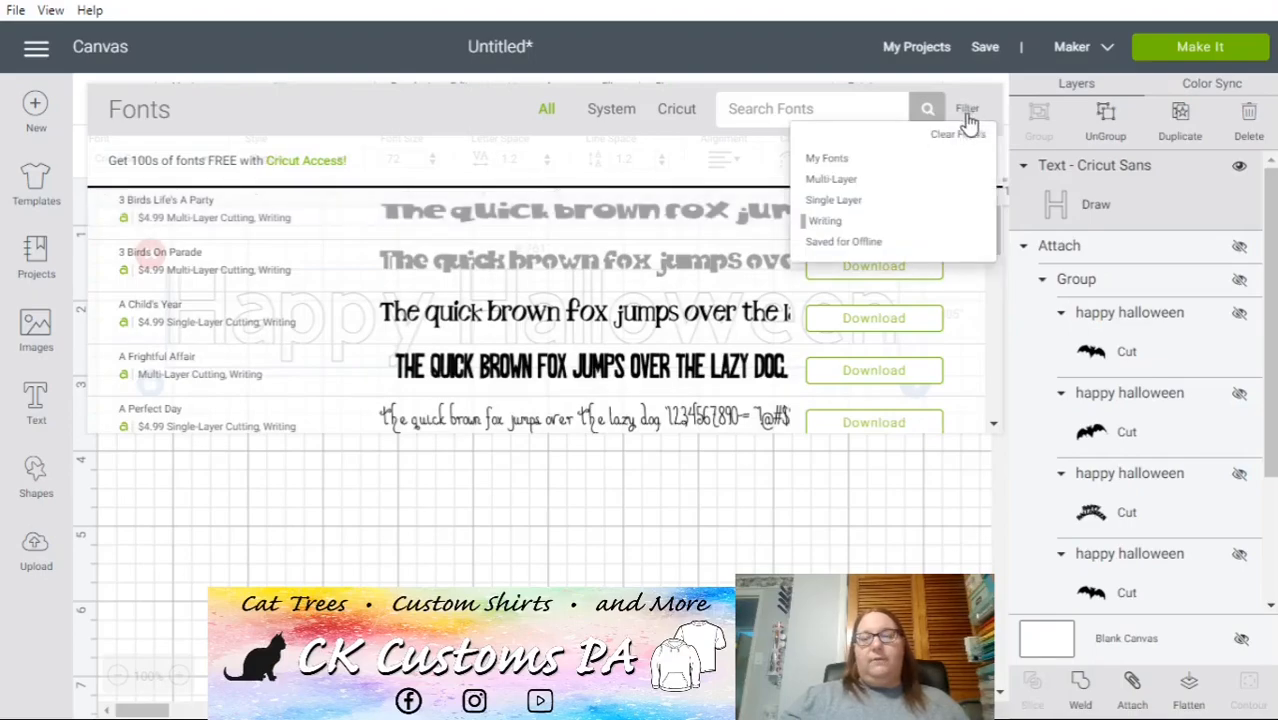
click(831, 160)
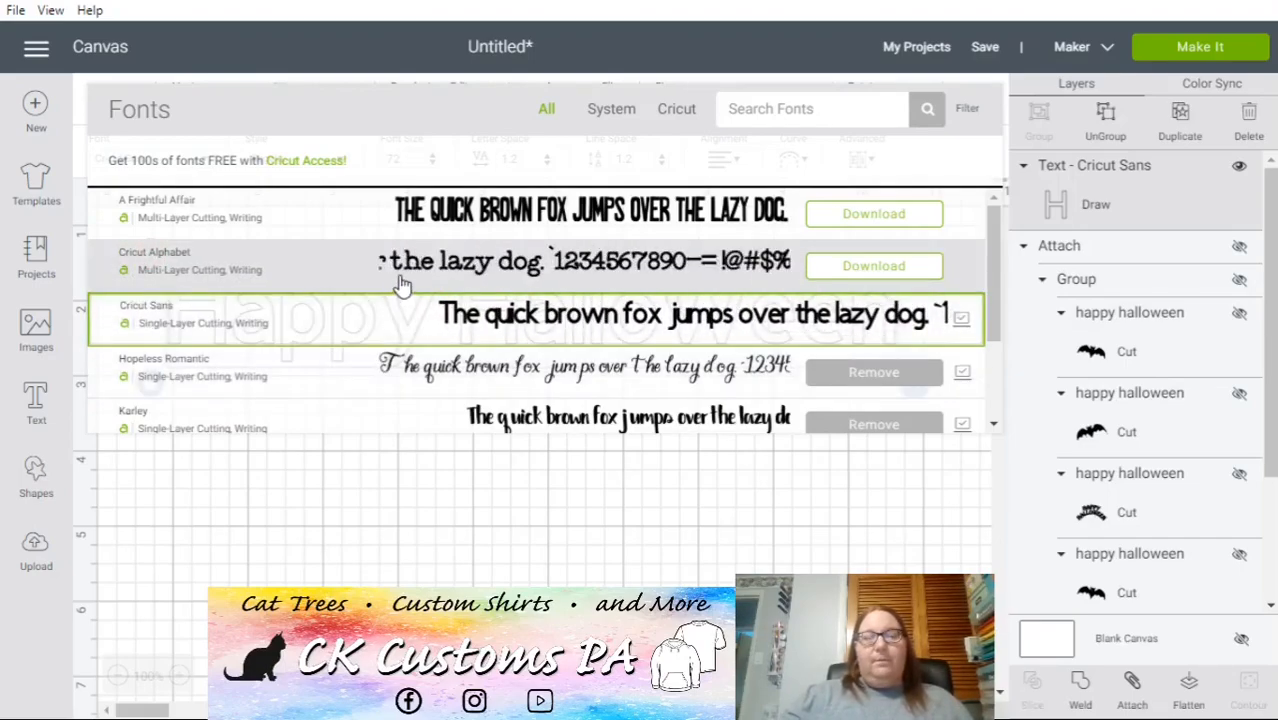
click(400, 284)
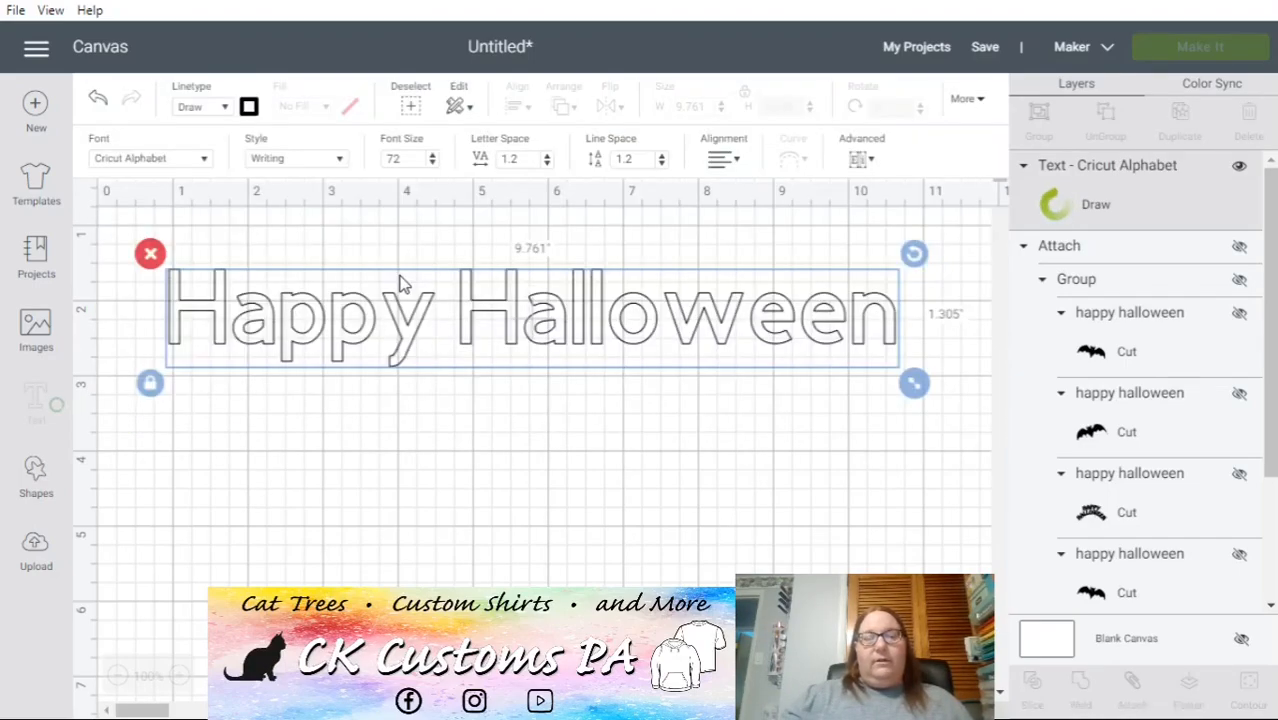
mouse_move(397, 346)
mouse_down()
mouse_move(328, 351)
mouse_move(374, 348)
mouse_up()
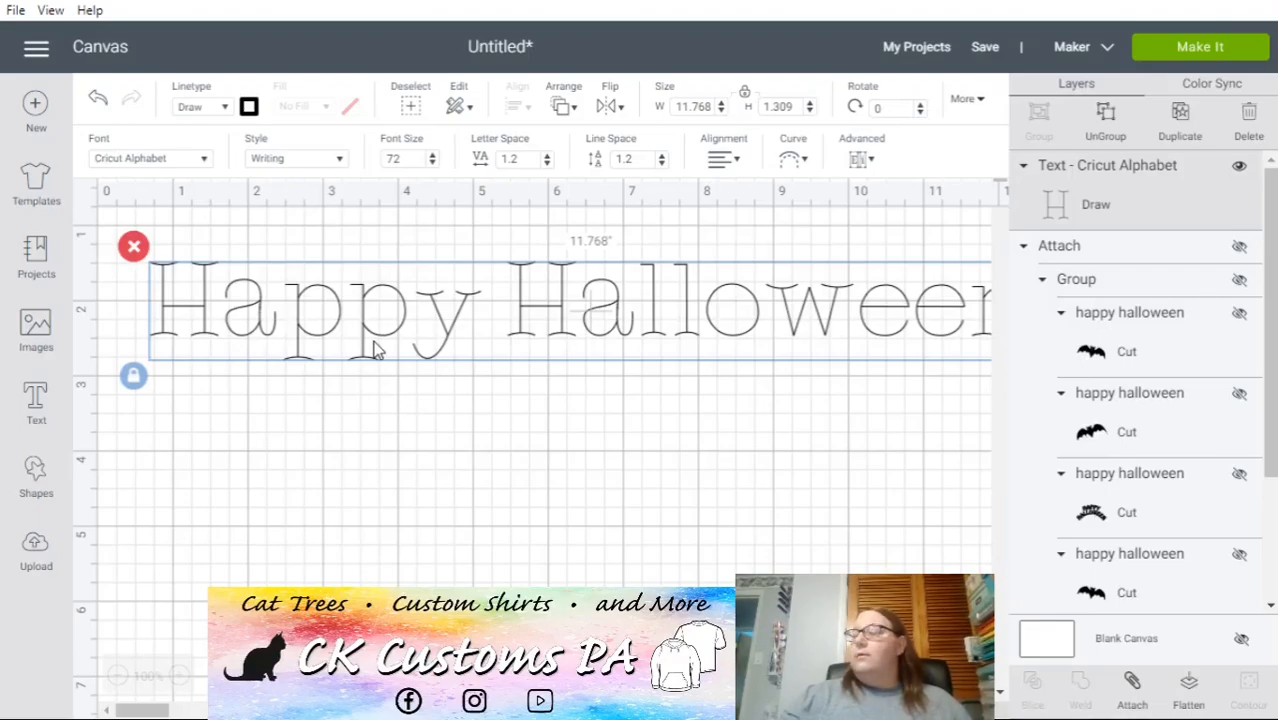
mouse_move(379, 337)
mouse_down()
mouse_move(365, 348)
mouse_move(364, 333)
mouse_up()
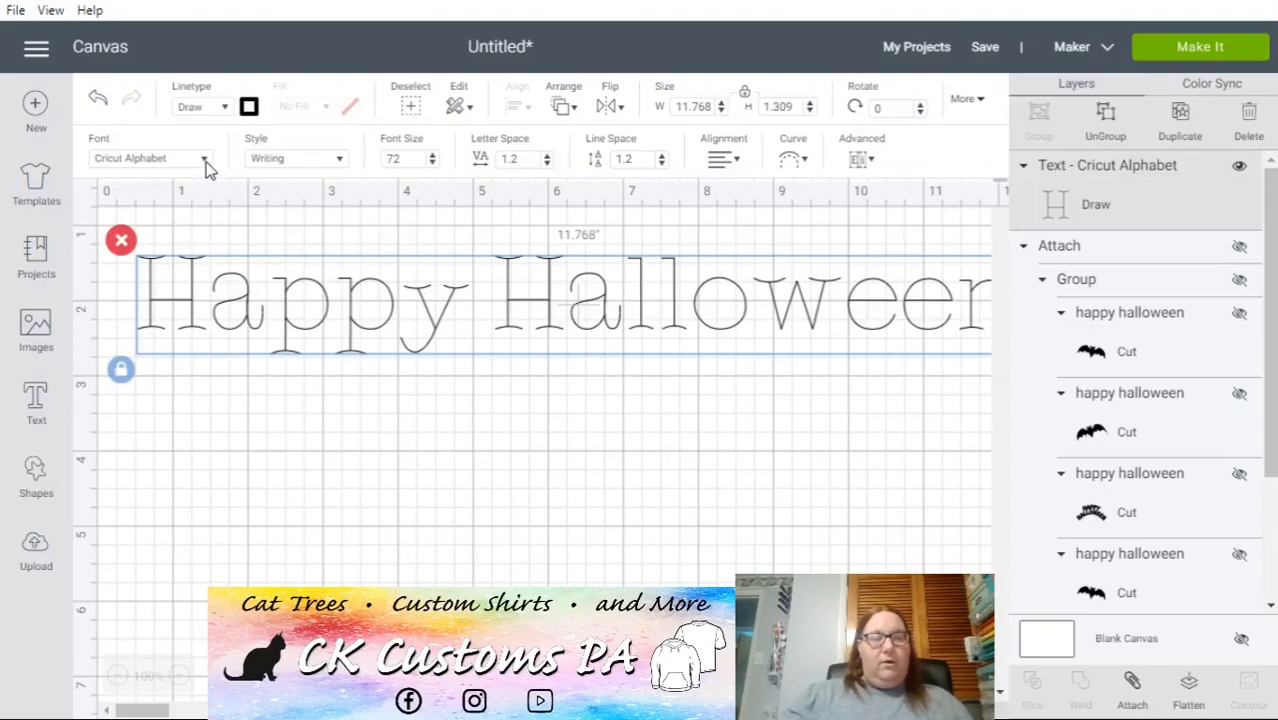
- Change the Cricut Alphabet text's linetype from Draw to Cut and check its print color options
click(222, 107)
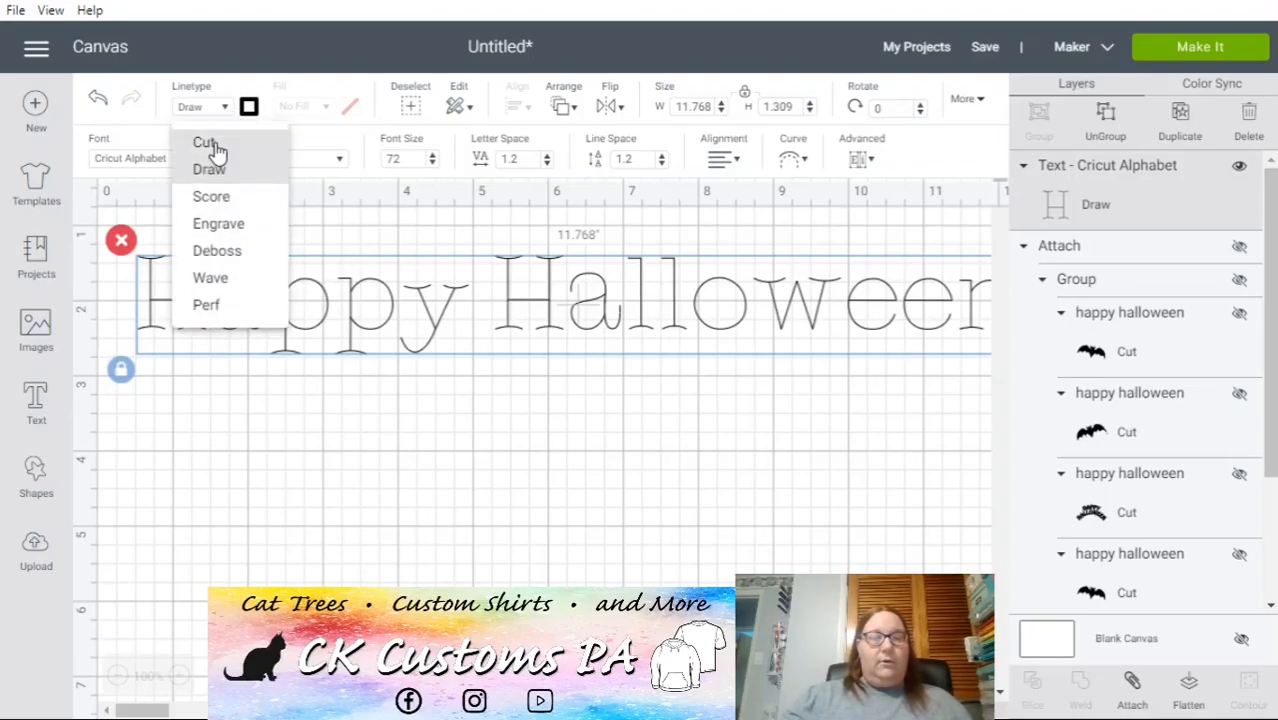
click(215, 145)
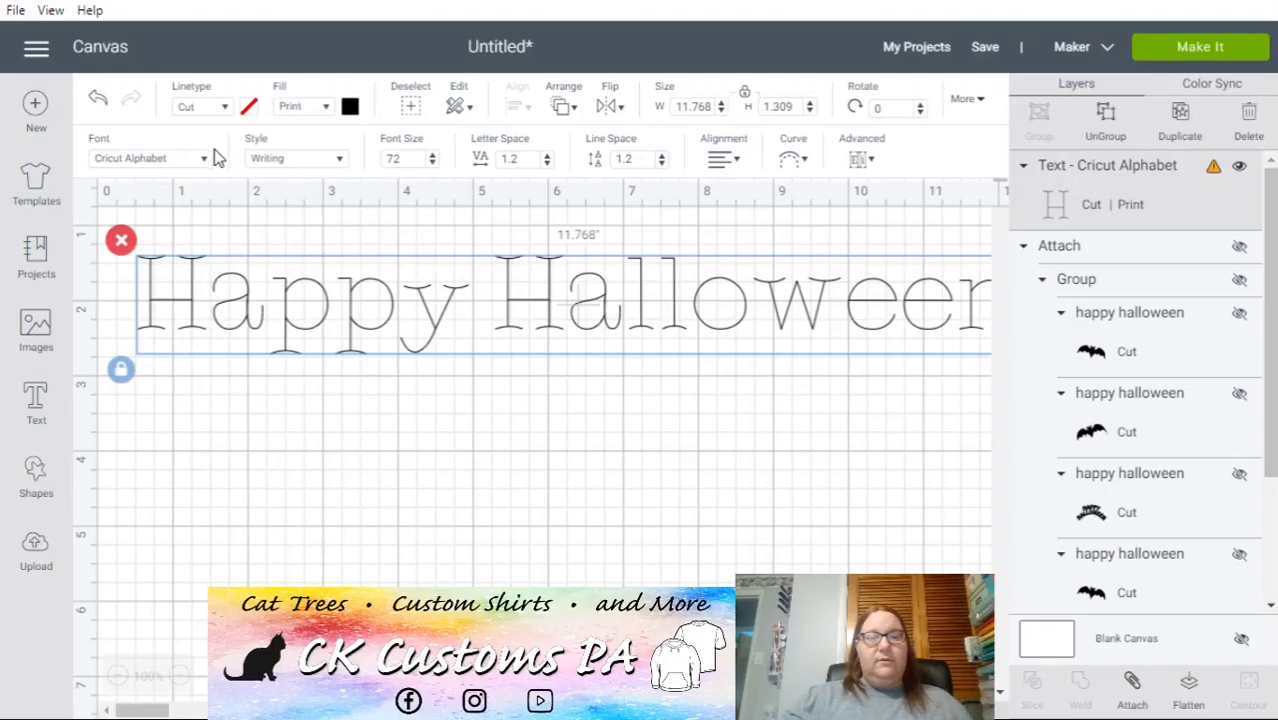
click(350, 107)
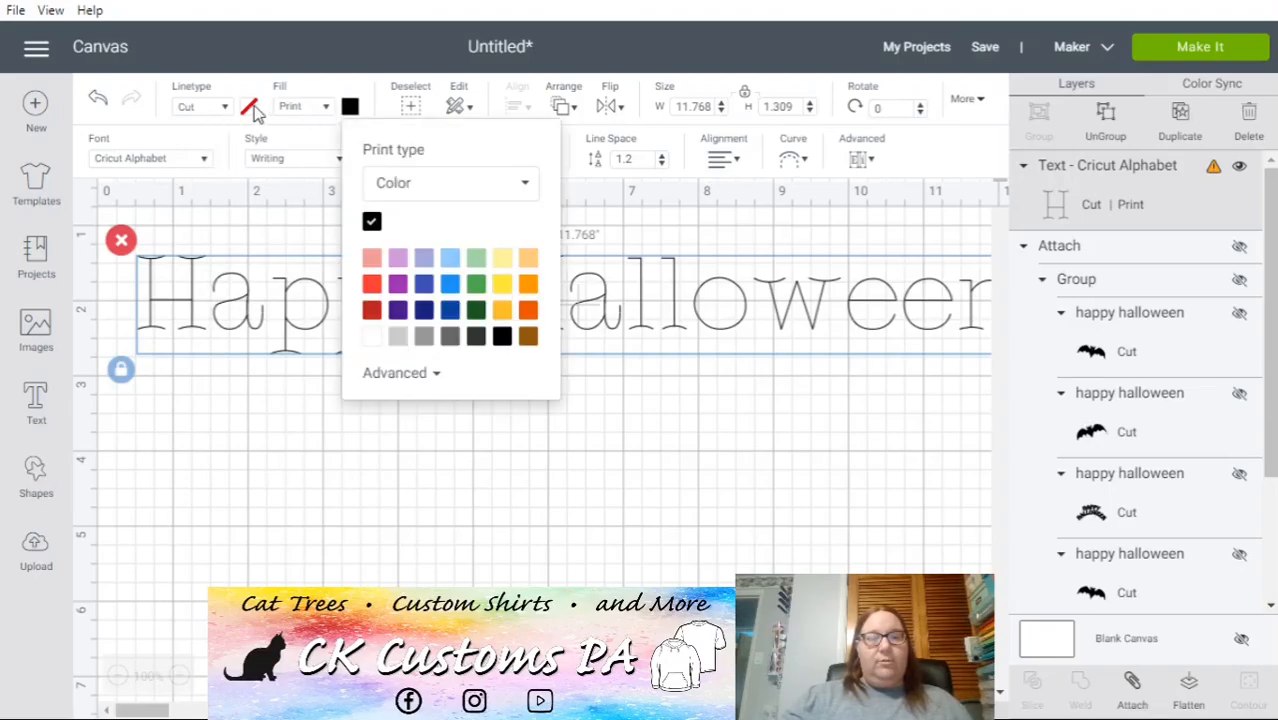
click(207, 112)
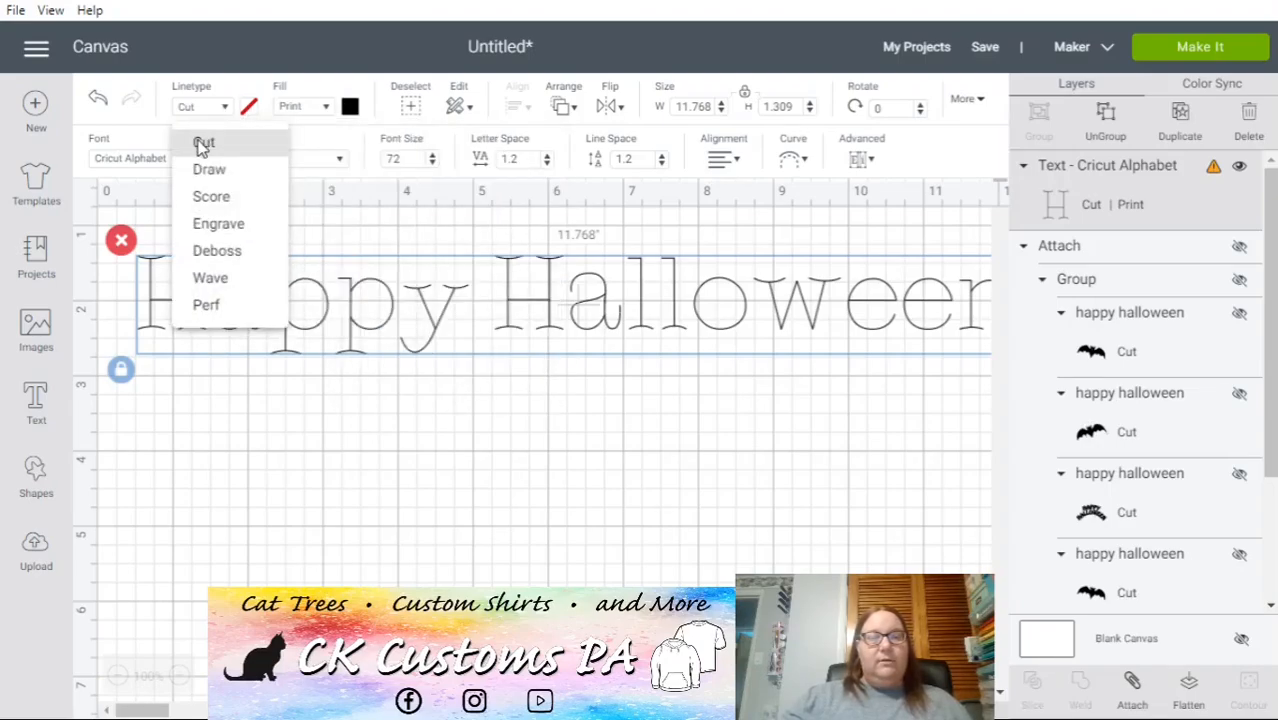
click(202, 146)
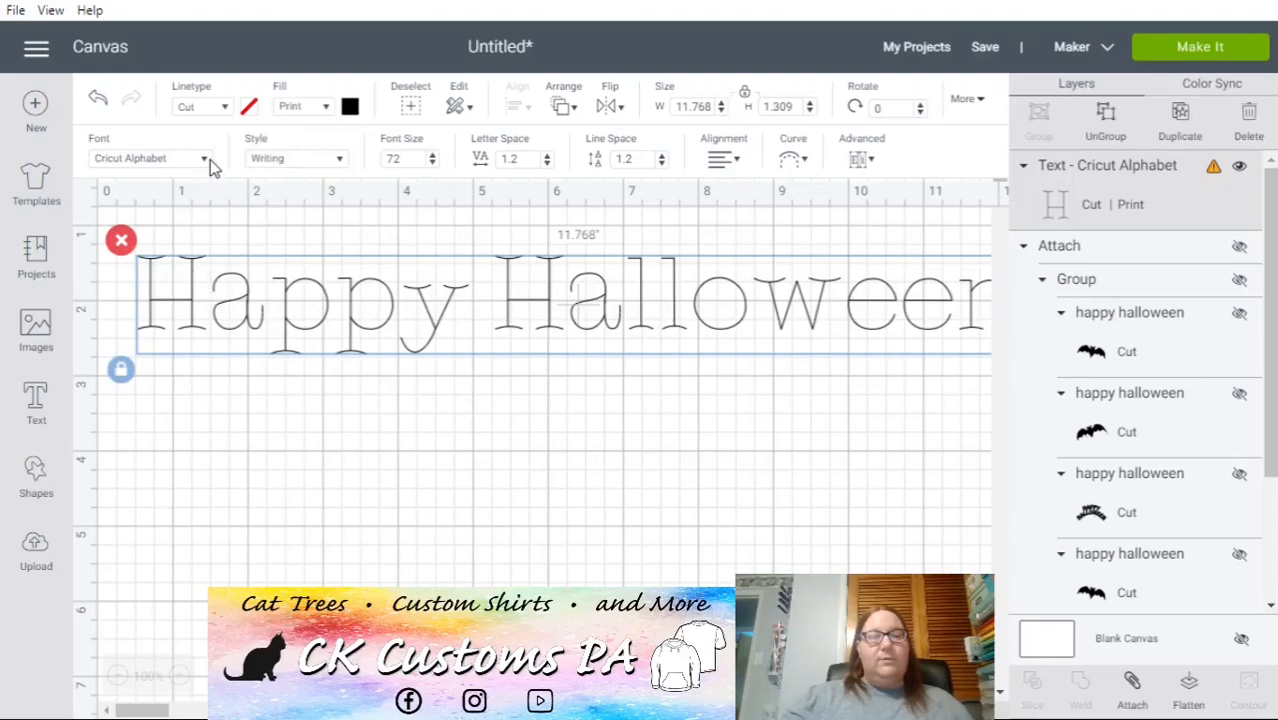
click(205, 160)
click(305, 511)
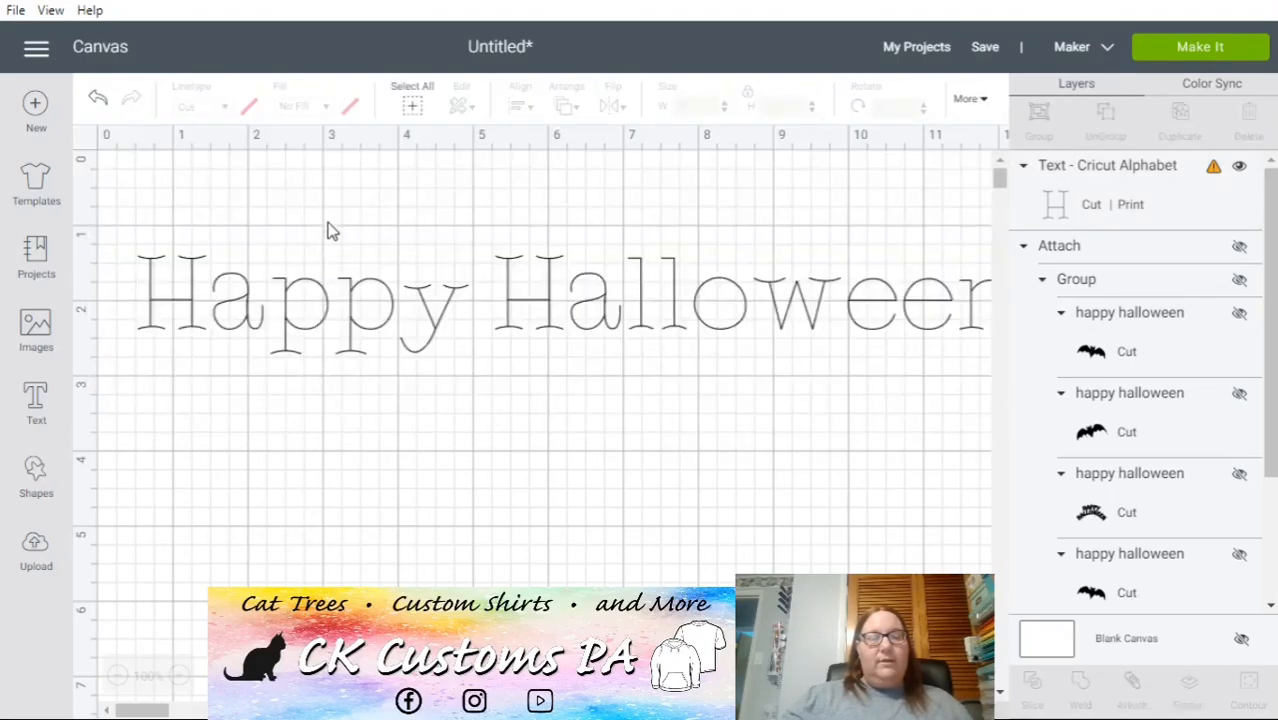
- Change the Happy Halloween text's style from Writing to Regular
click(214, 320)
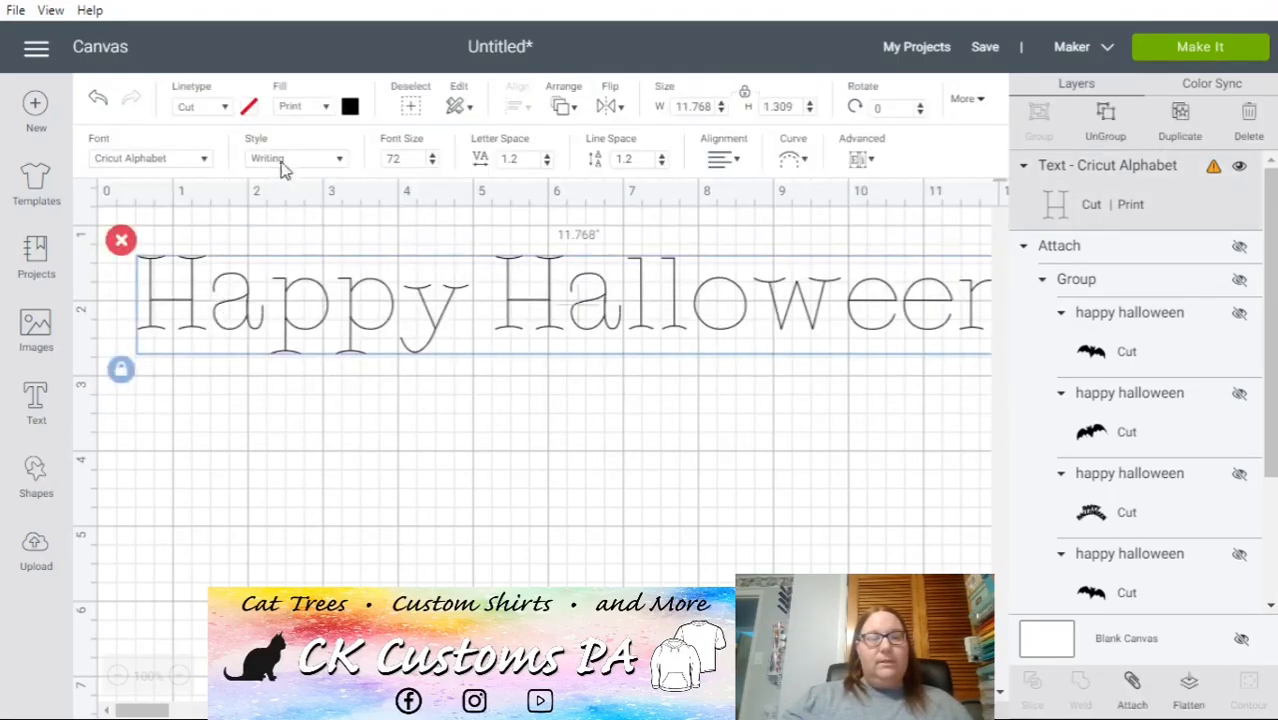
click(340, 162)
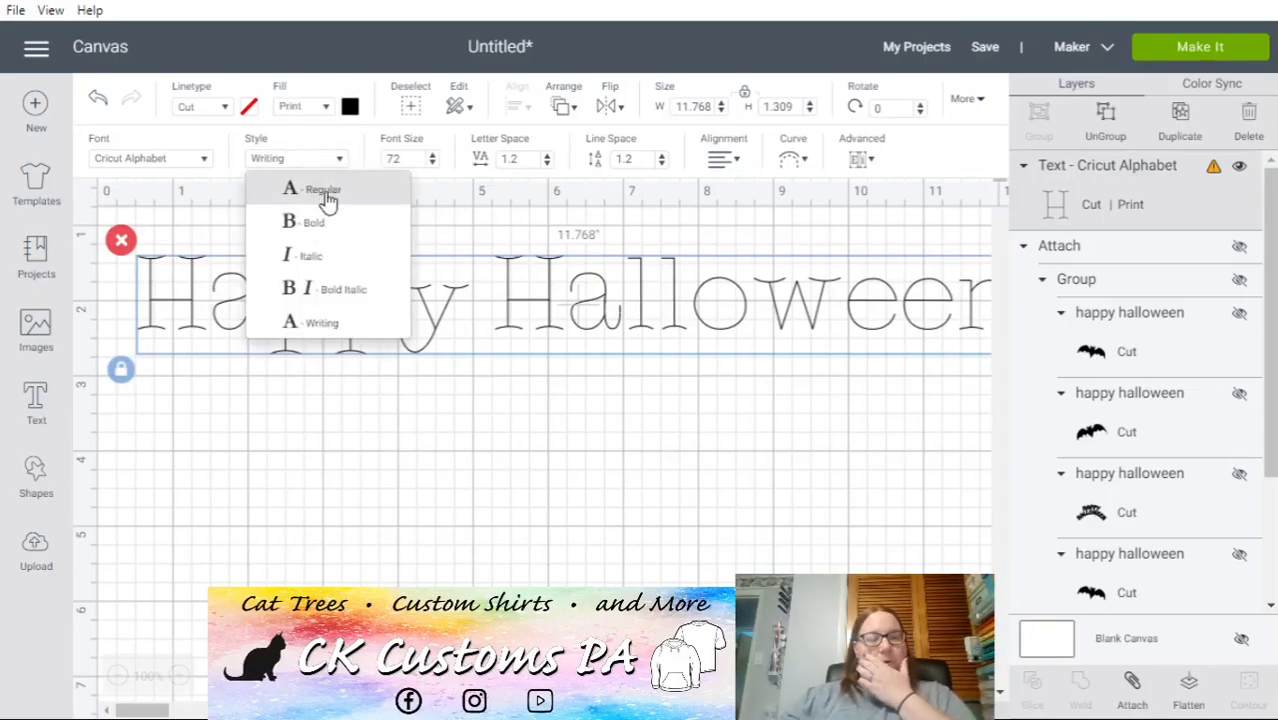
click(328, 198)
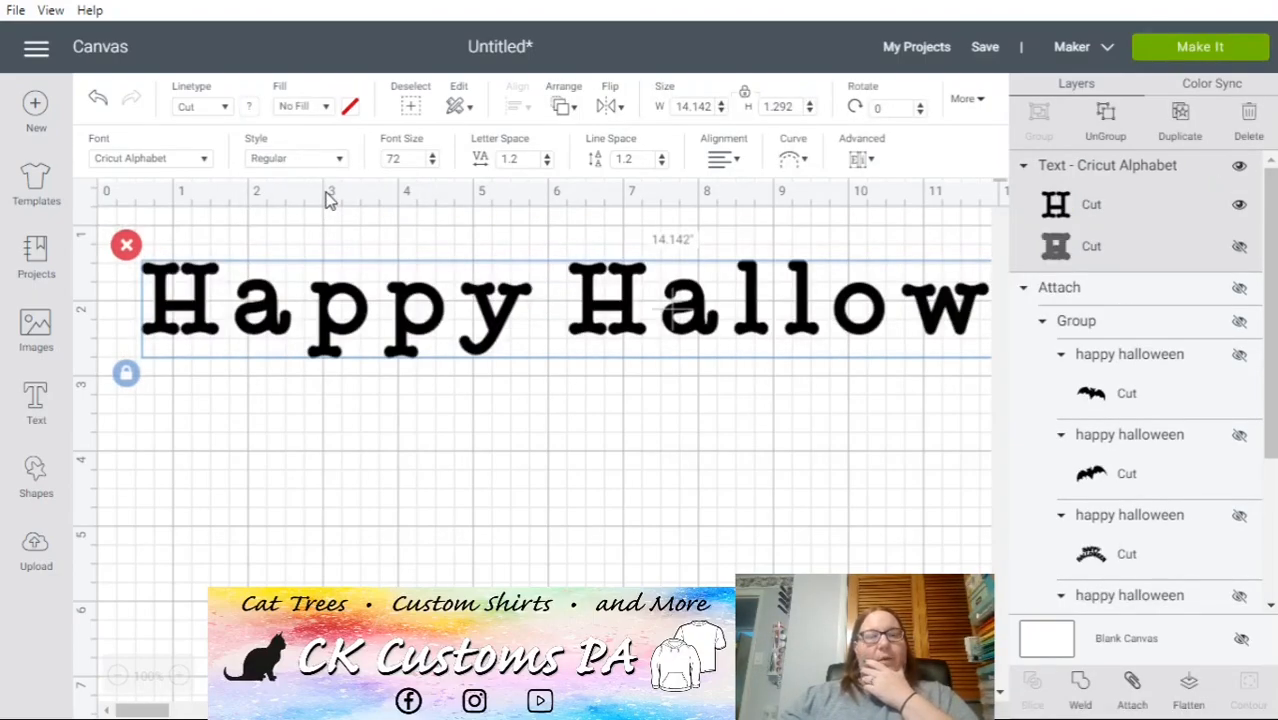
click(340, 162)
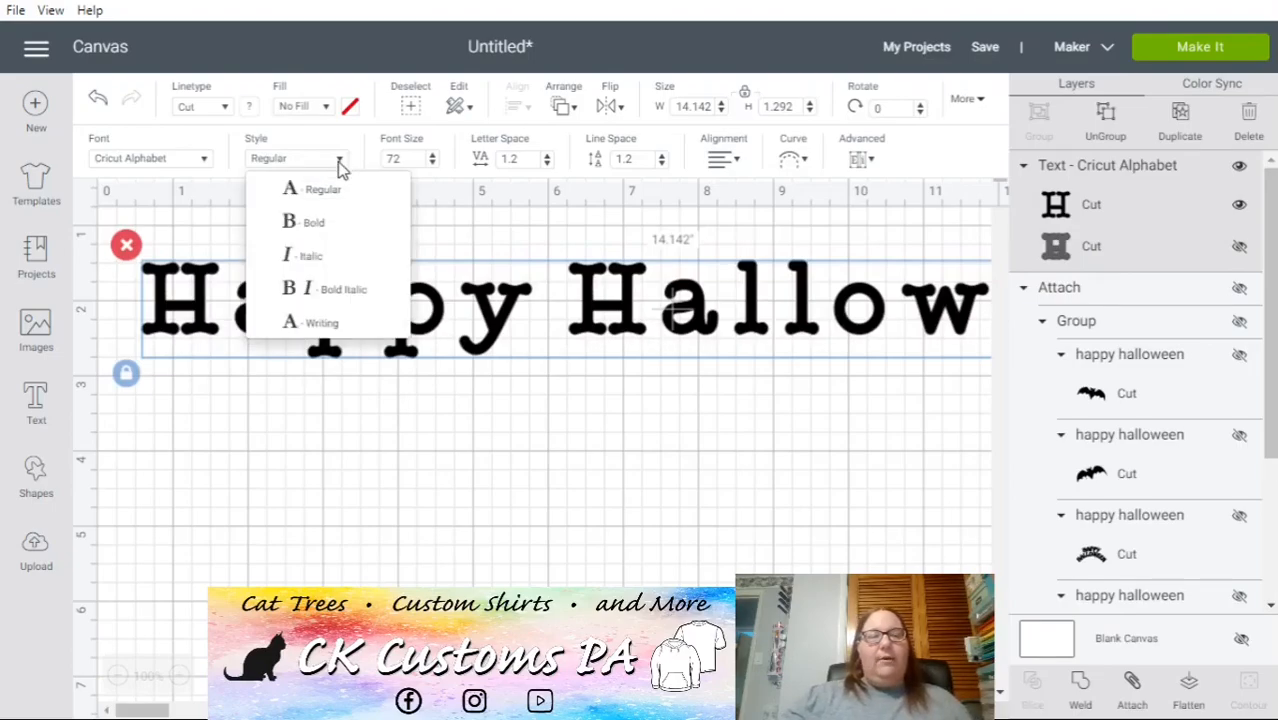
click(330, 196)
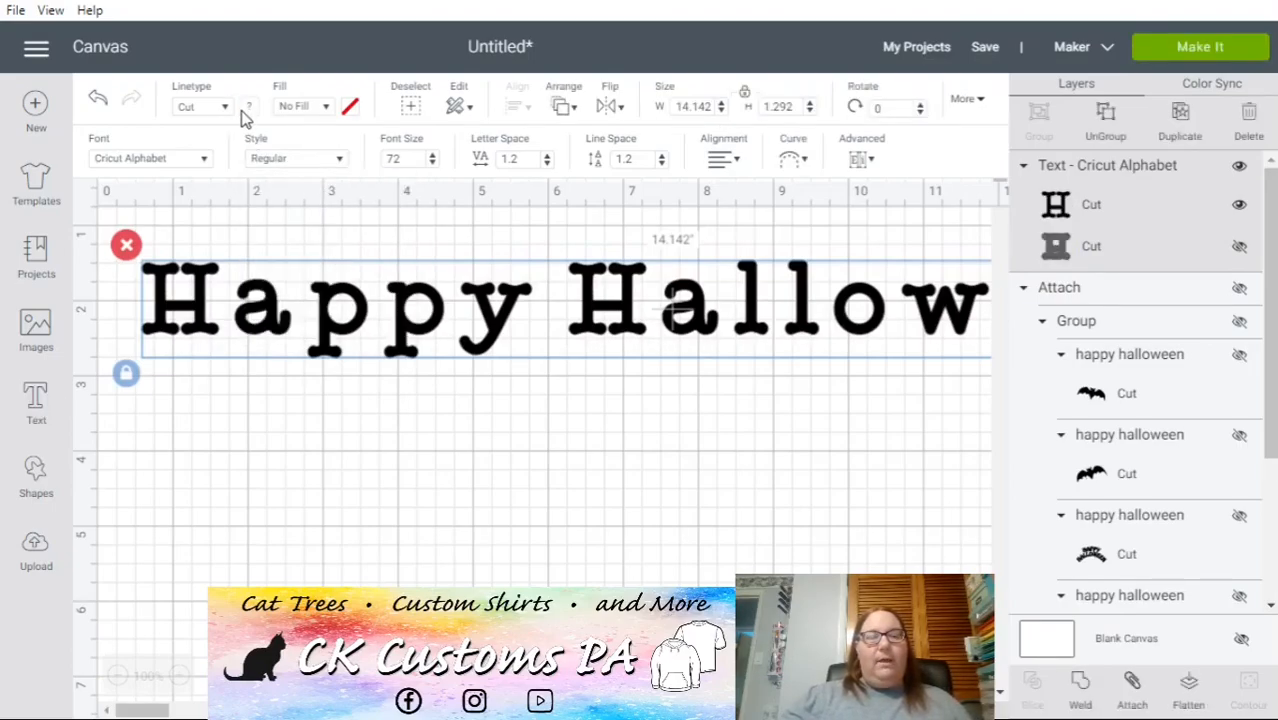
- Keep the text's linetype as Cut and set the material color of its layers to black
click(229, 112)
click(215, 148)
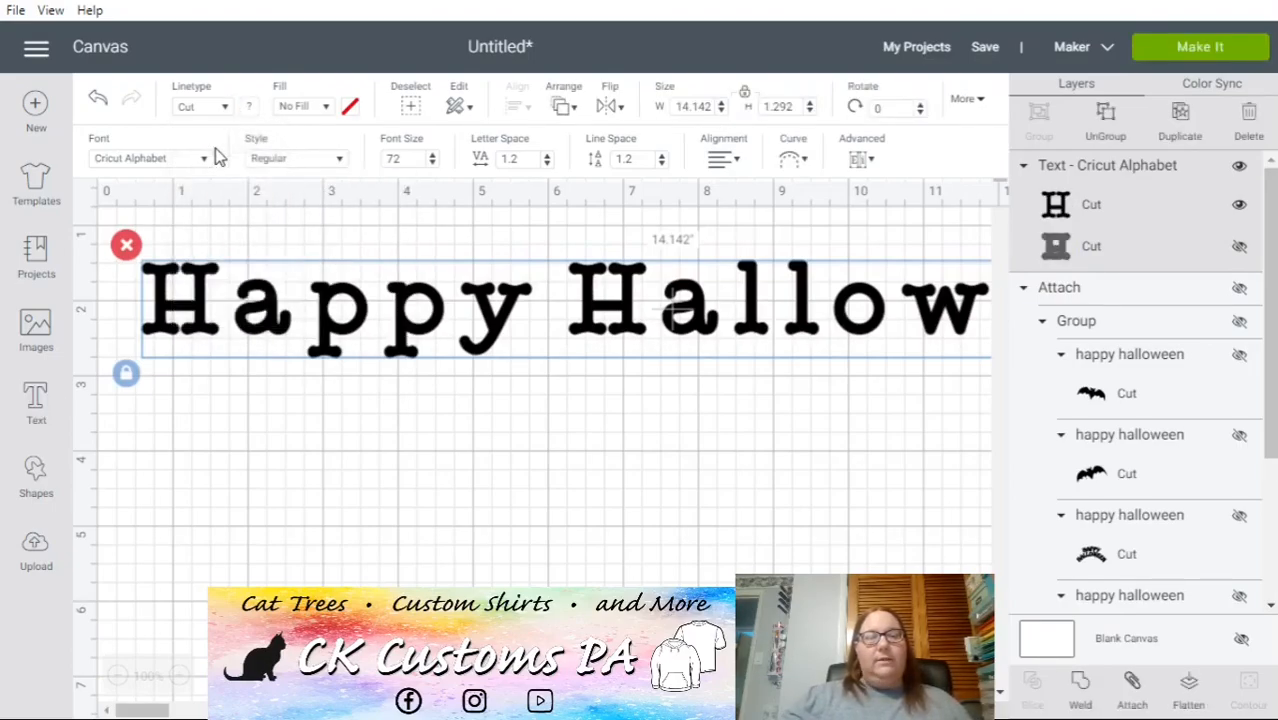
click(250, 108)
click(268, 180)
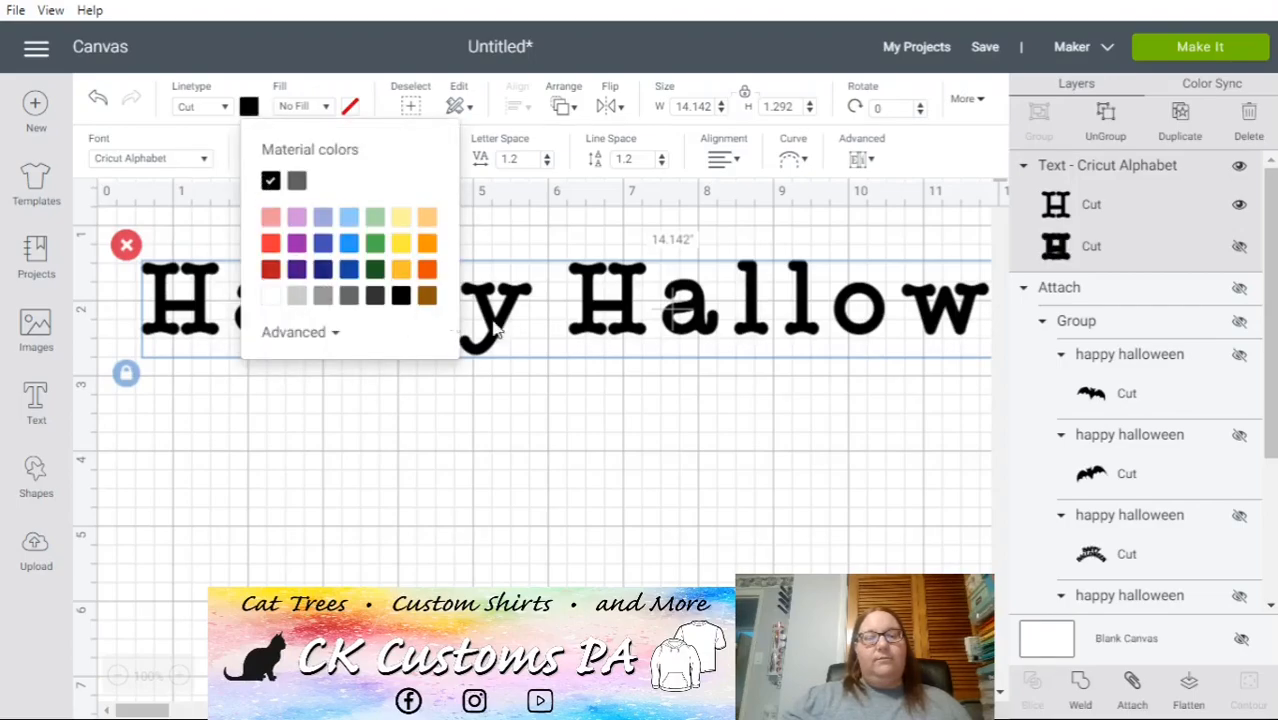
click(251, 109)
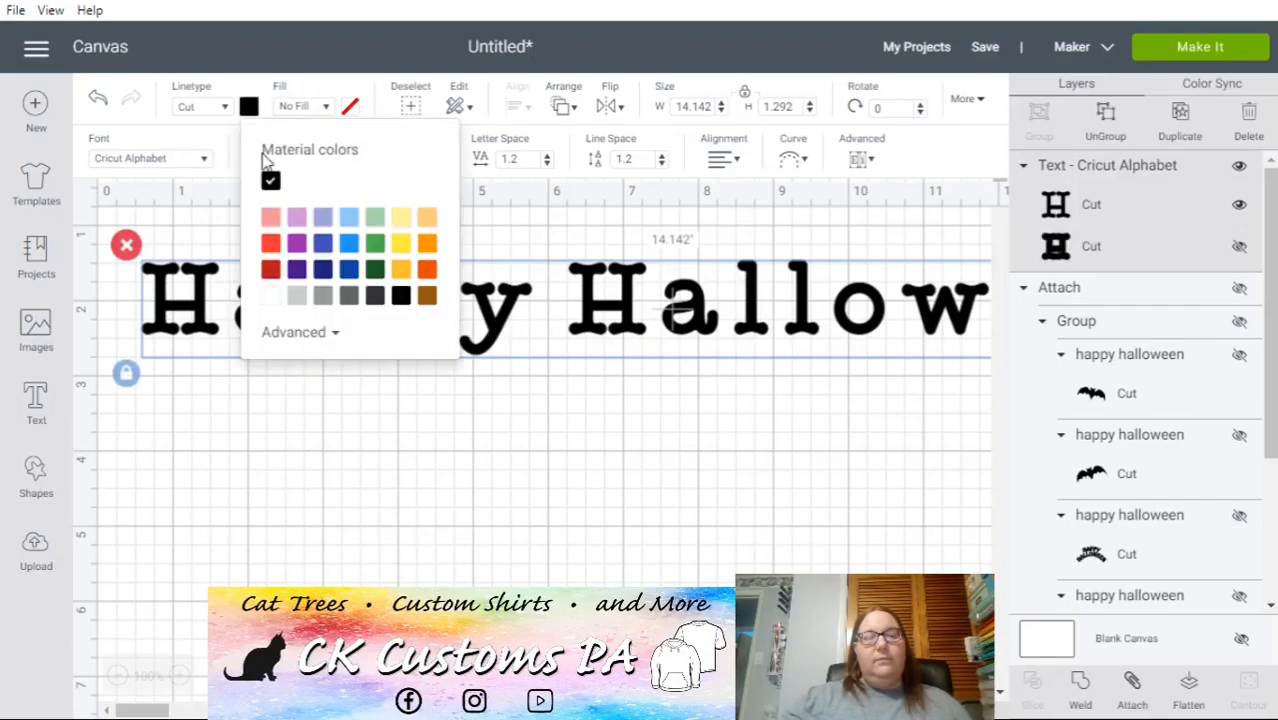
- Change the Happy Halloween text's material color to red and shift the text slightly left
click(271, 244)
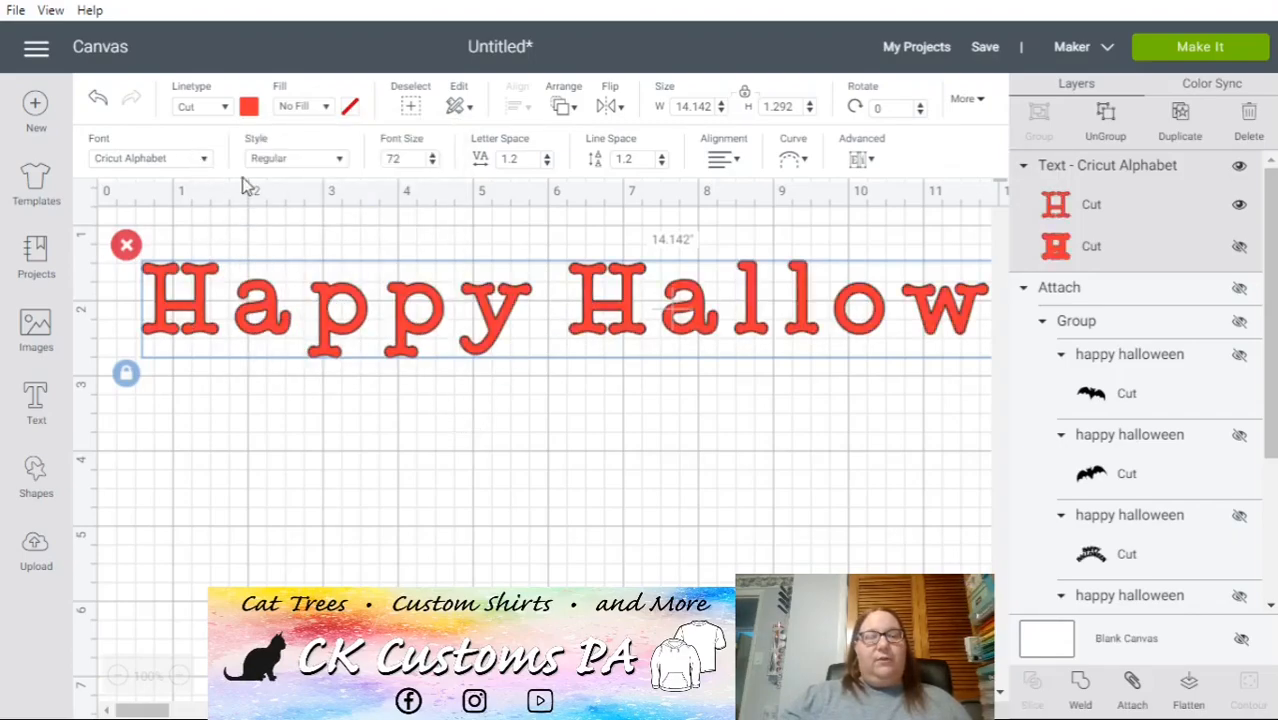
drag(509, 326, 495, 326)
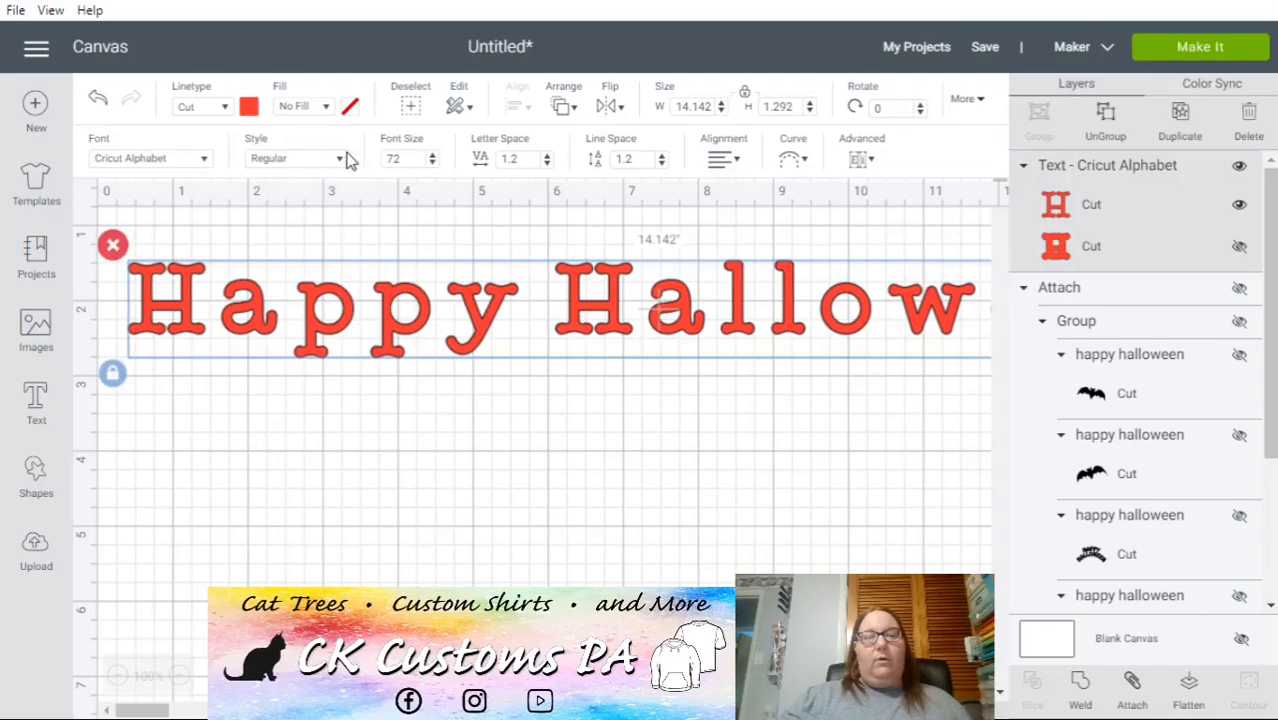
- Review the text's available style options and the list of writing fonts without changing the current font
click(342, 160)
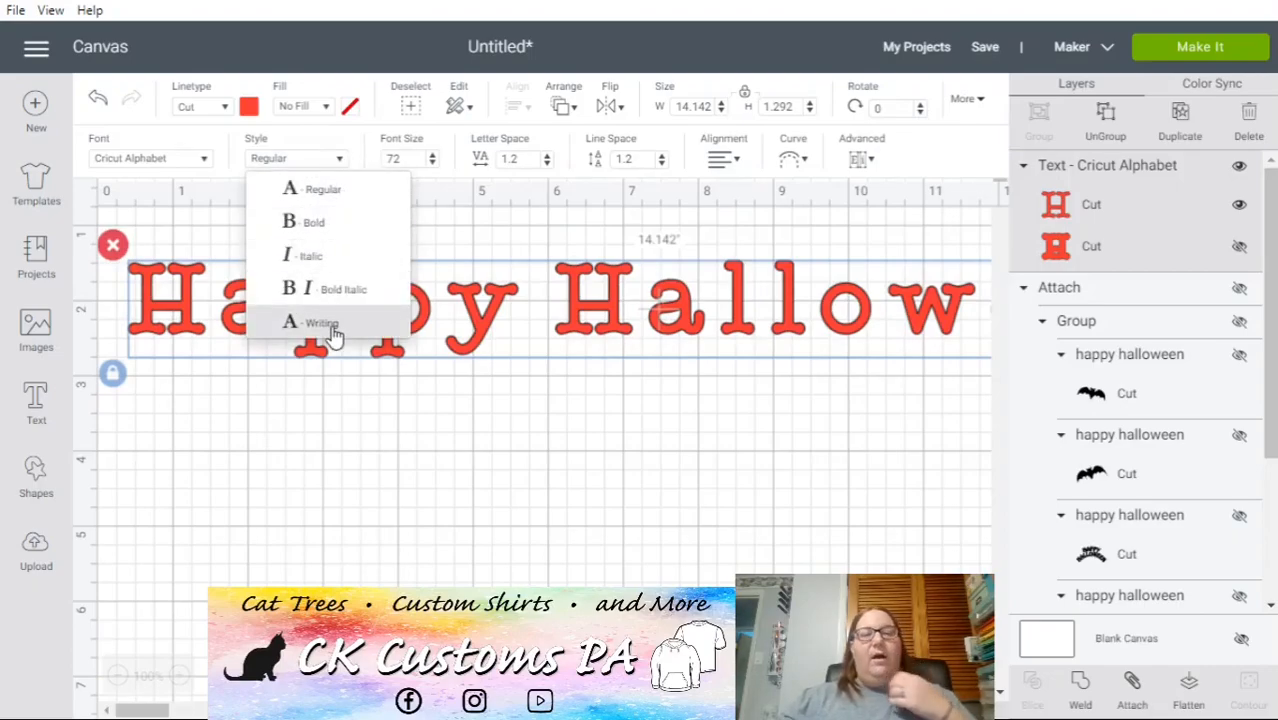
click(208, 159)
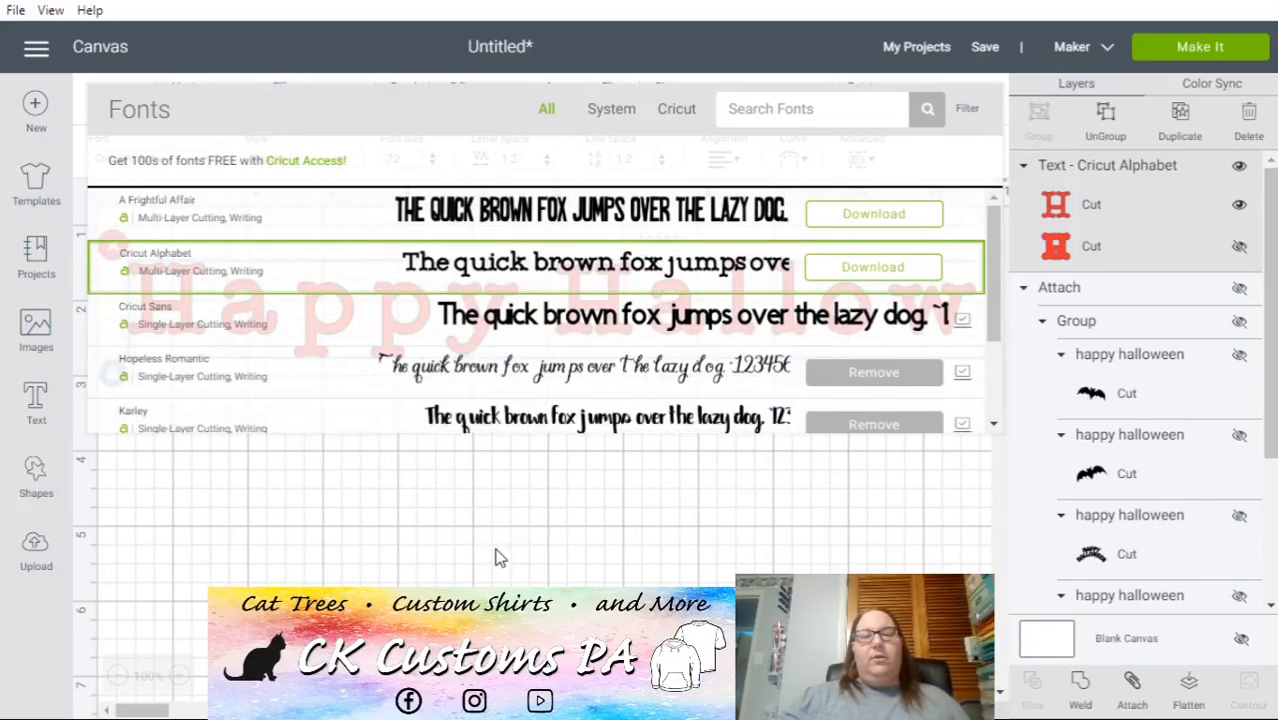
click(499, 558)
click(300, 314)
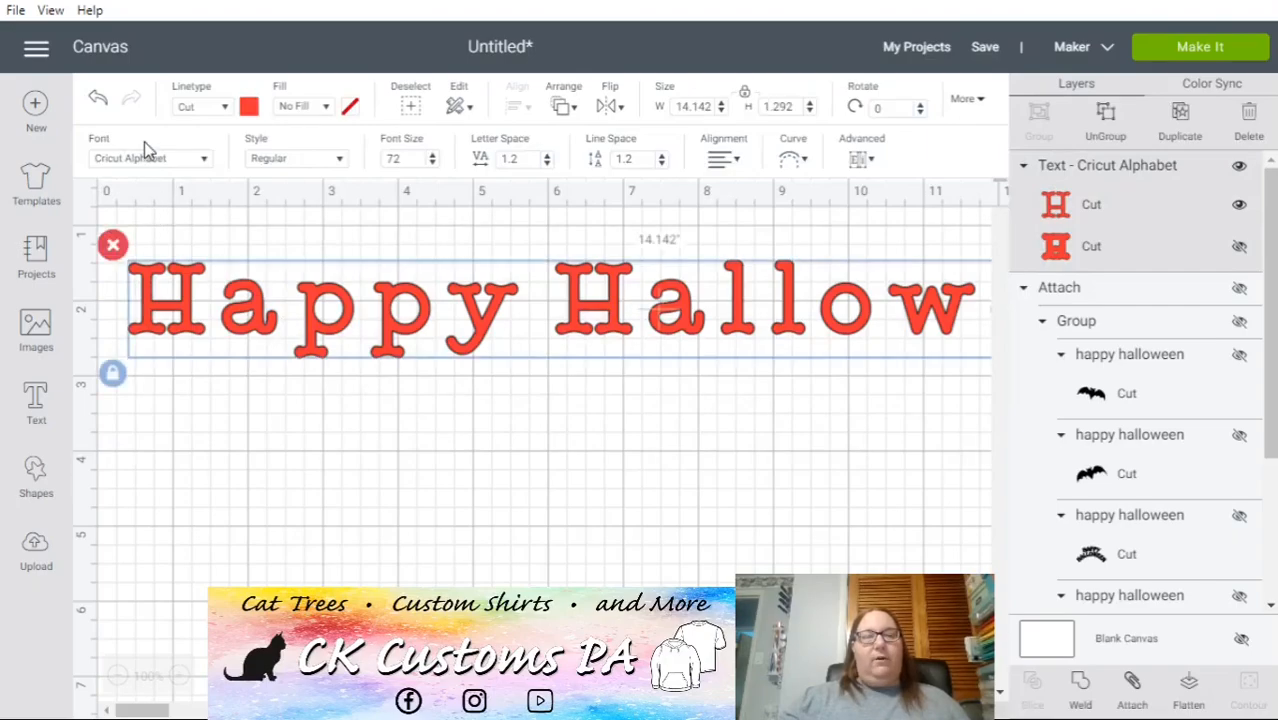
click(204, 161)
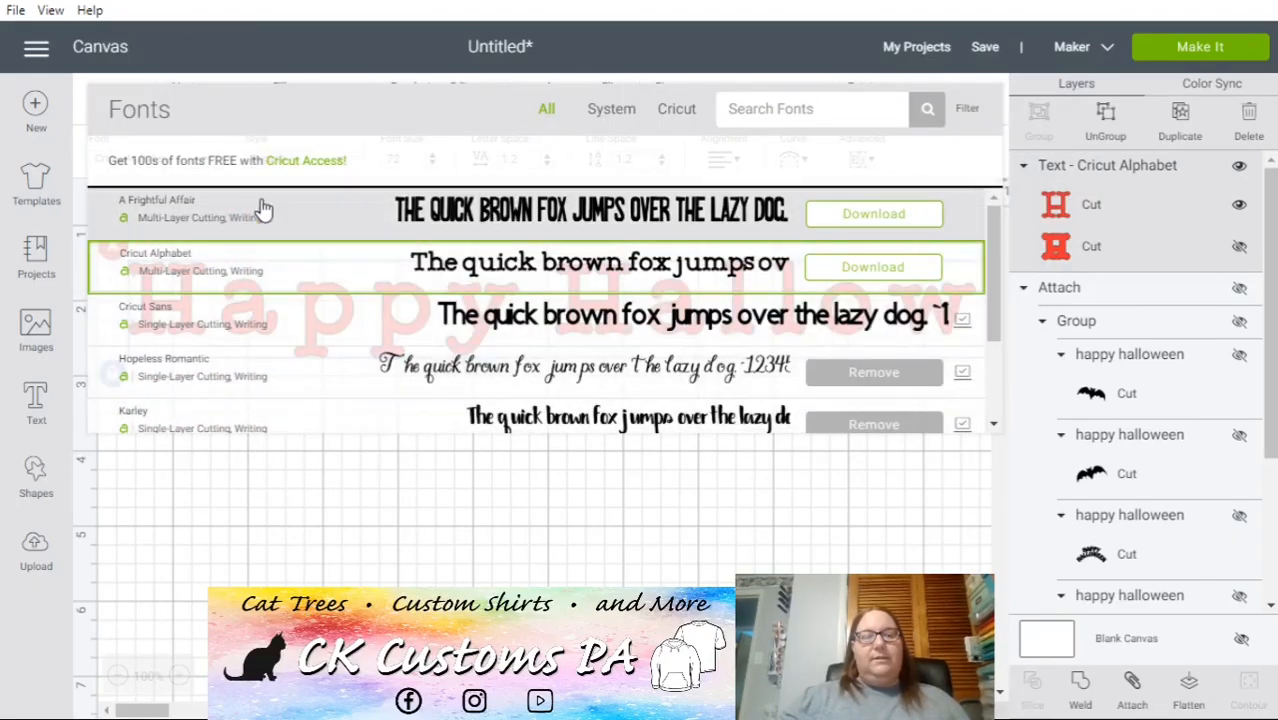
click(255, 507)
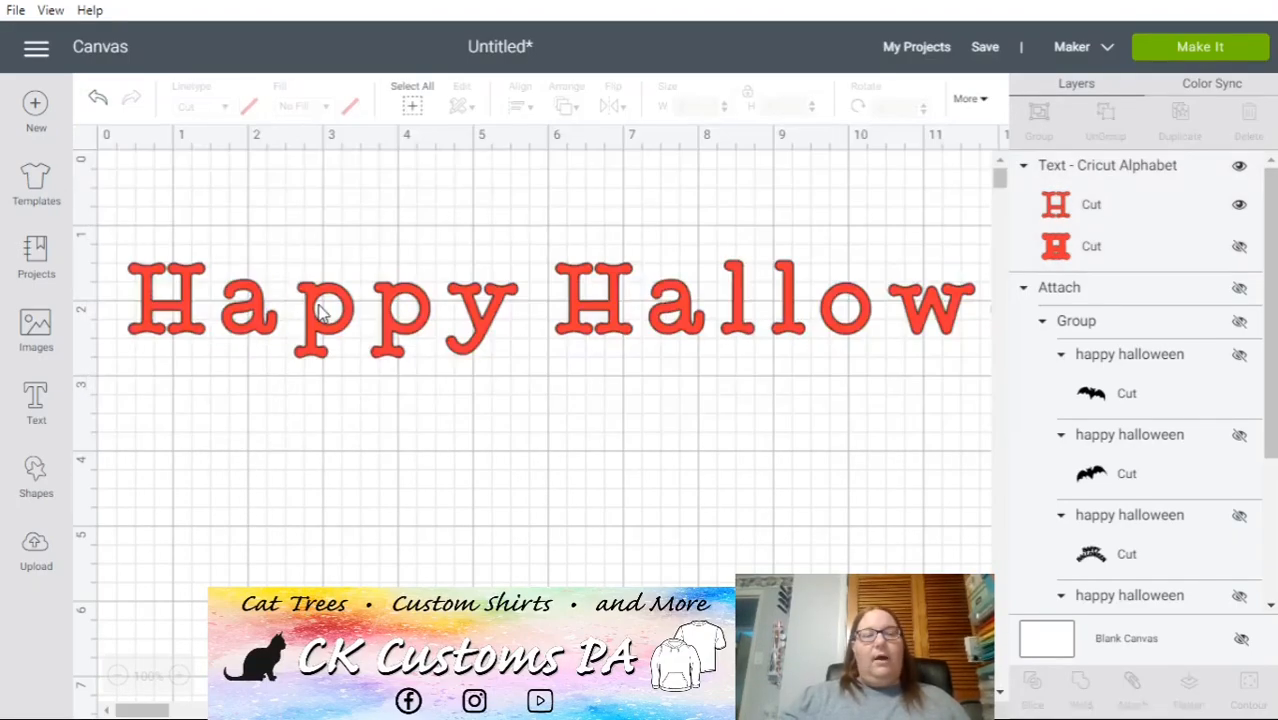
click(316, 314)
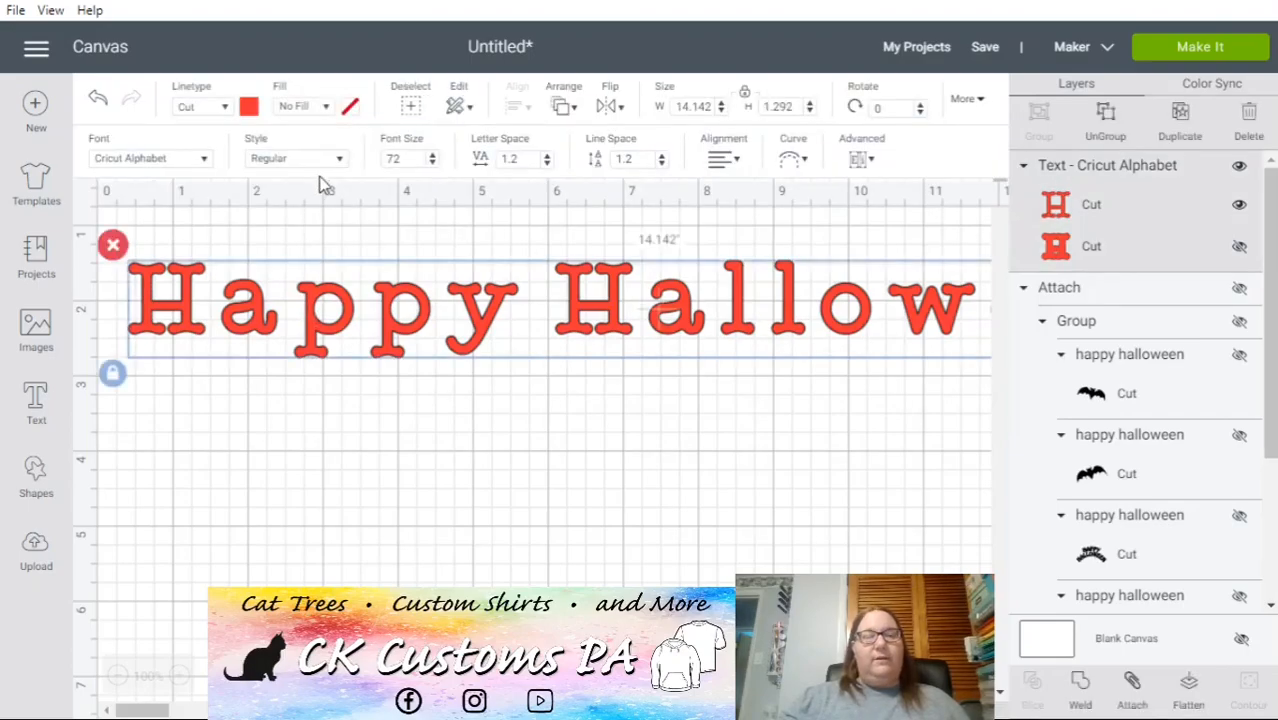
- Try the Bold and Italic styles on the Happy Halloween text, then return it to Regular
click(341, 161)
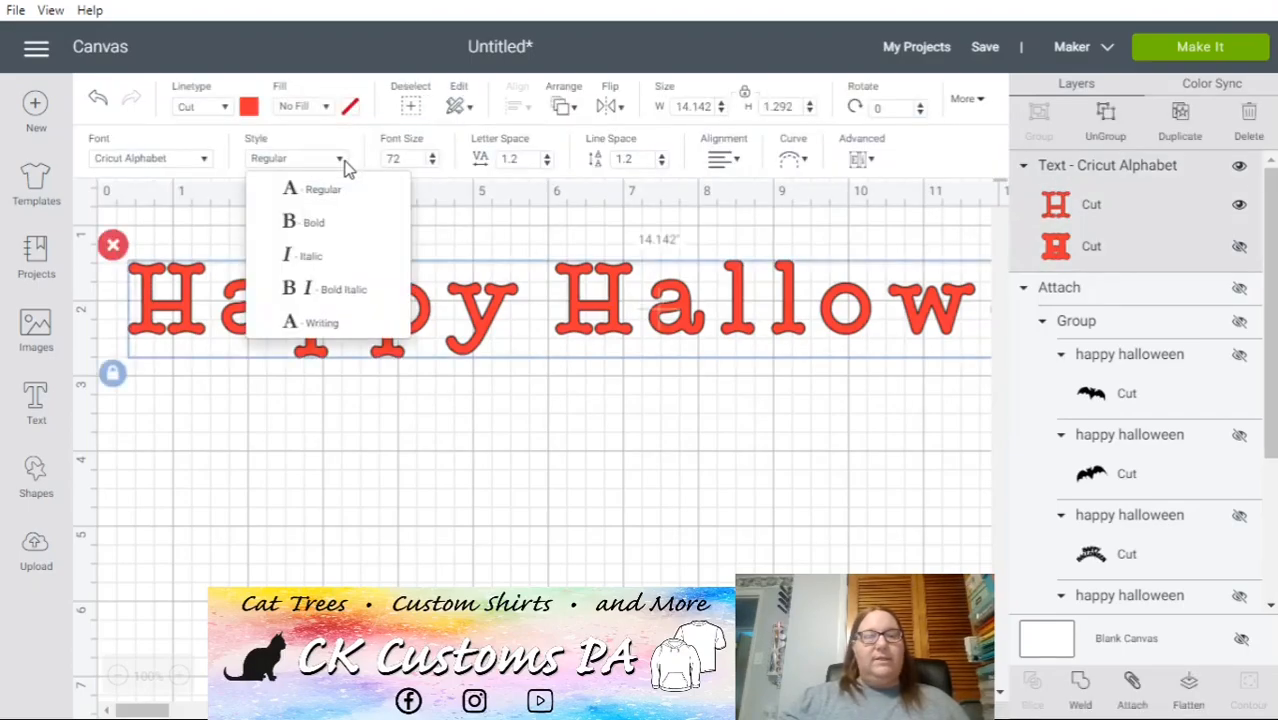
click(334, 232)
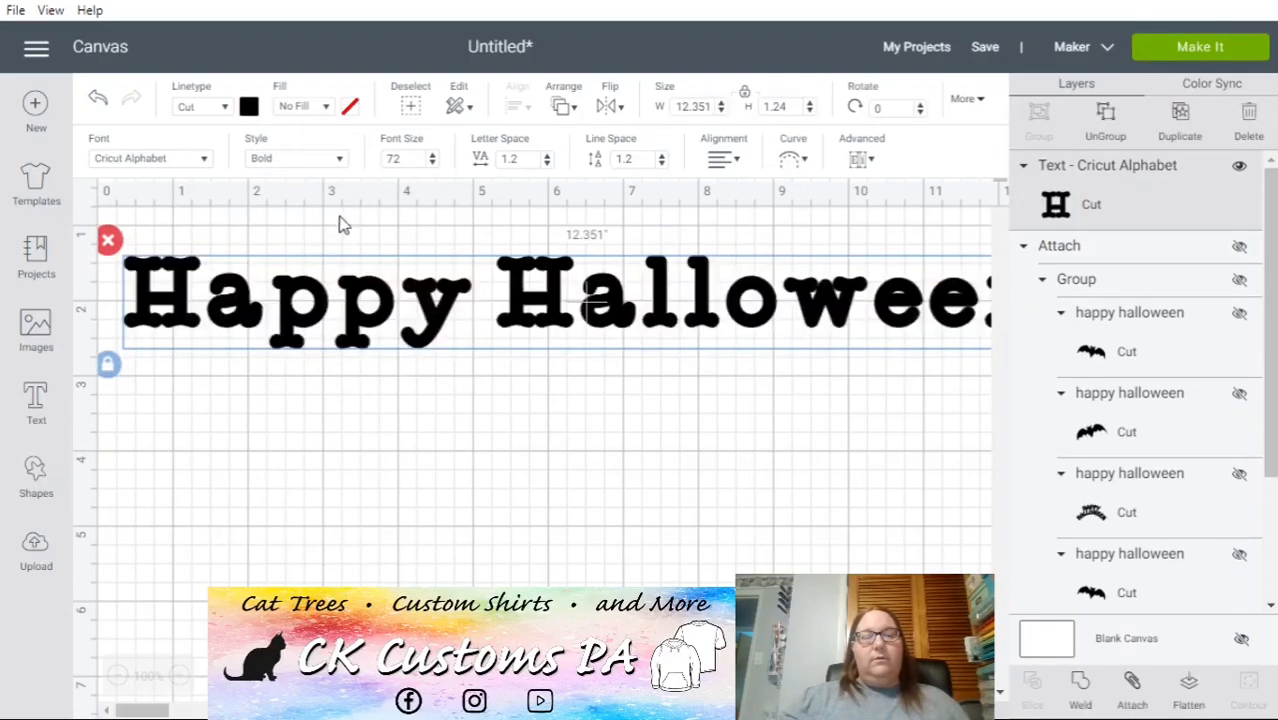
click(341, 160)
click(305, 254)
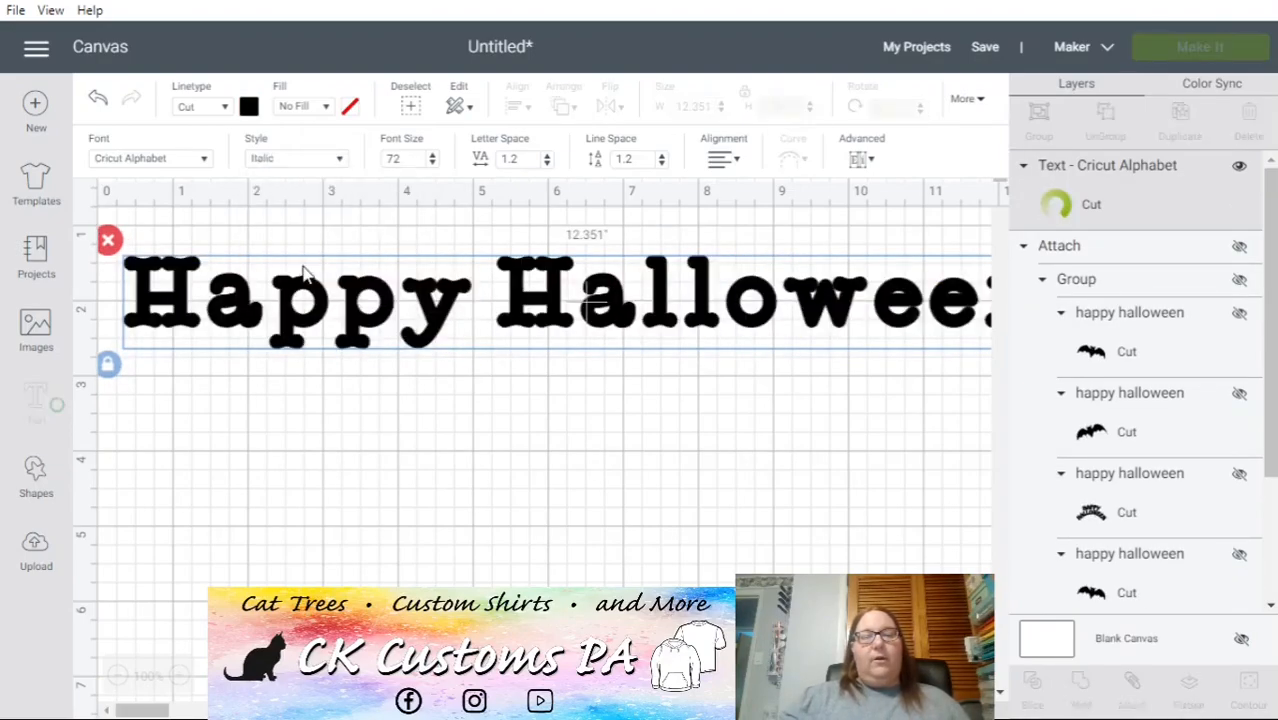
click(341, 165)
click(331, 190)
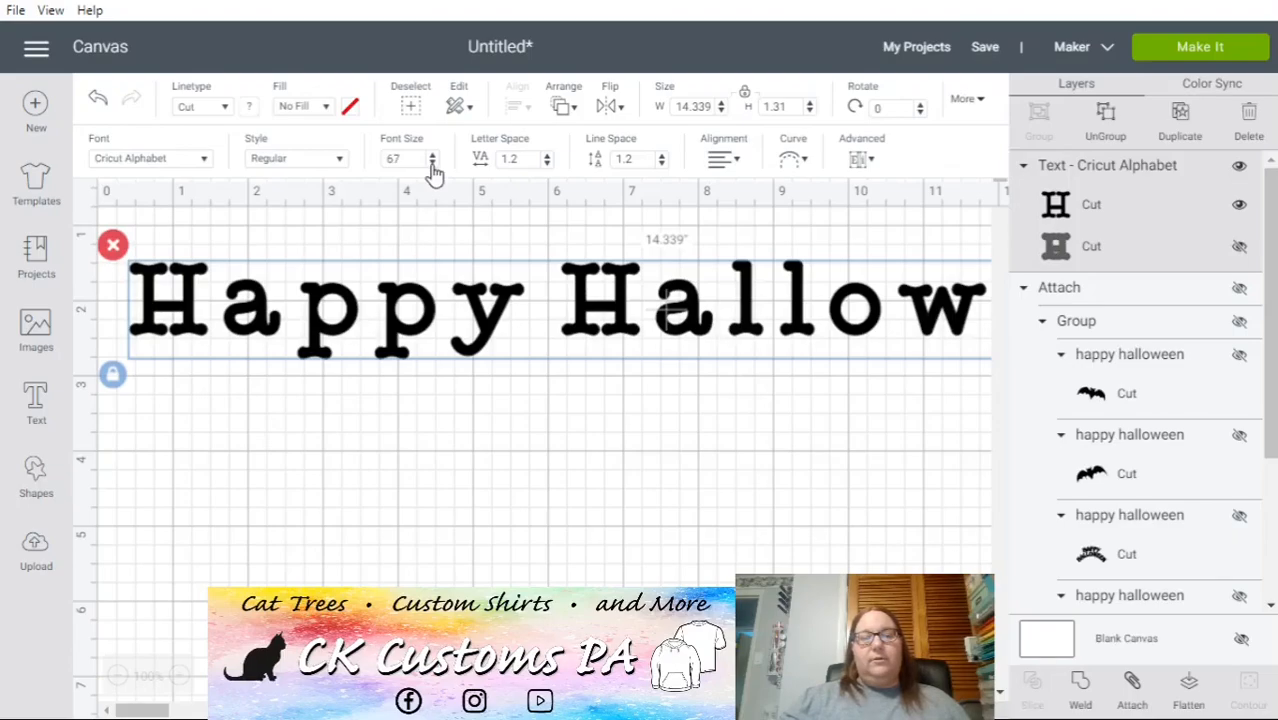
- Reduce the Happy Halloween text's font size to 54
click(432, 163)
click(432, 165)
click(432, 165)
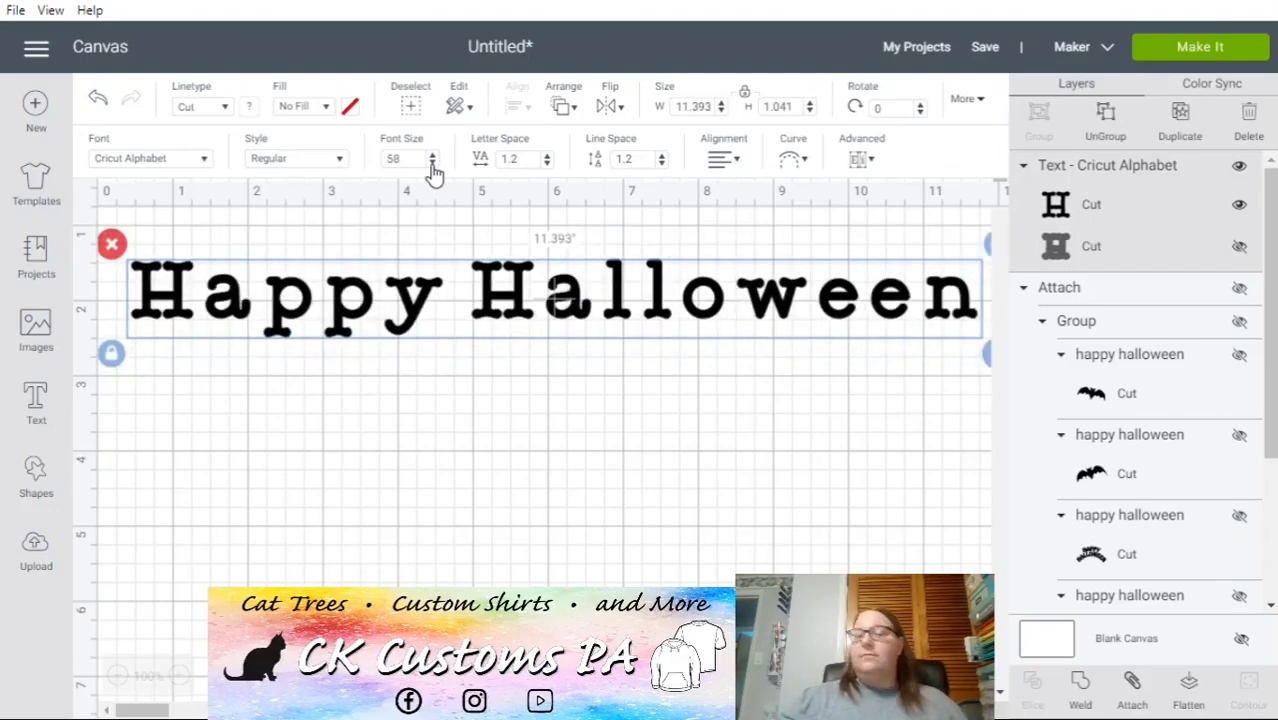
click(432, 165)
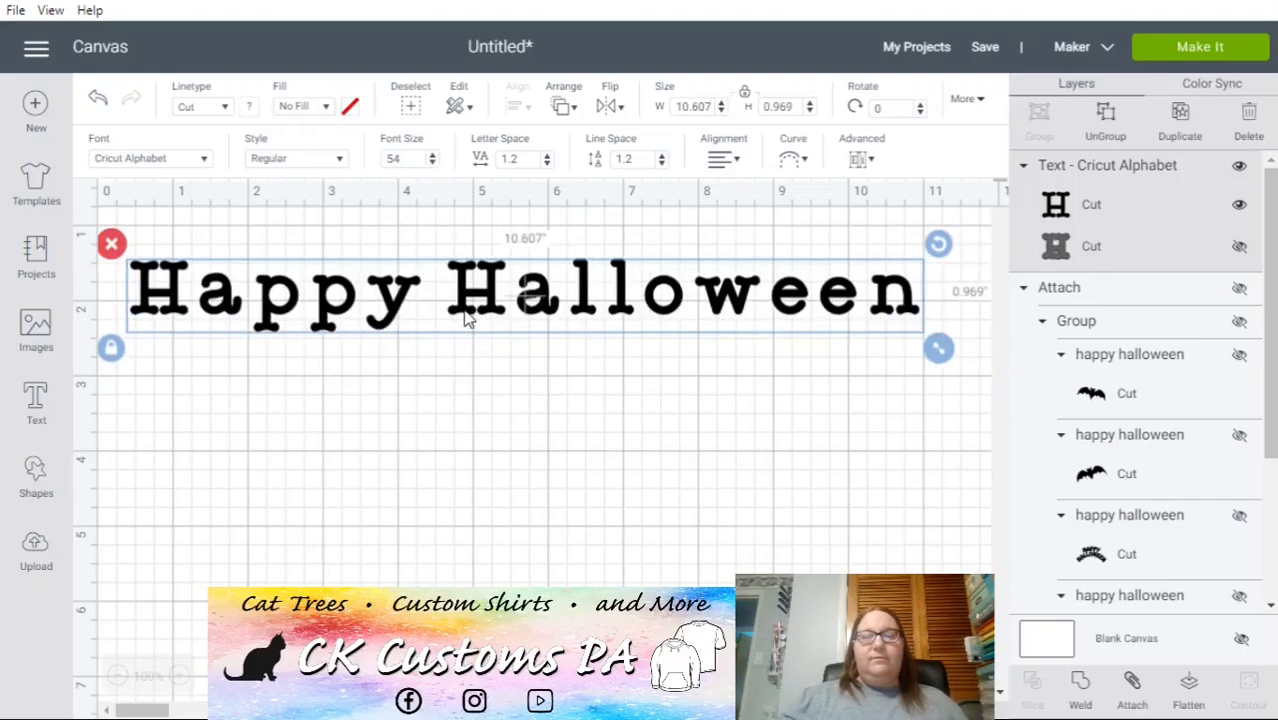
click(474, 382)
- Try tighter and wider letter spacing on the Happy Halloween text, then restore the spacing to 1.2
click(486, 297)
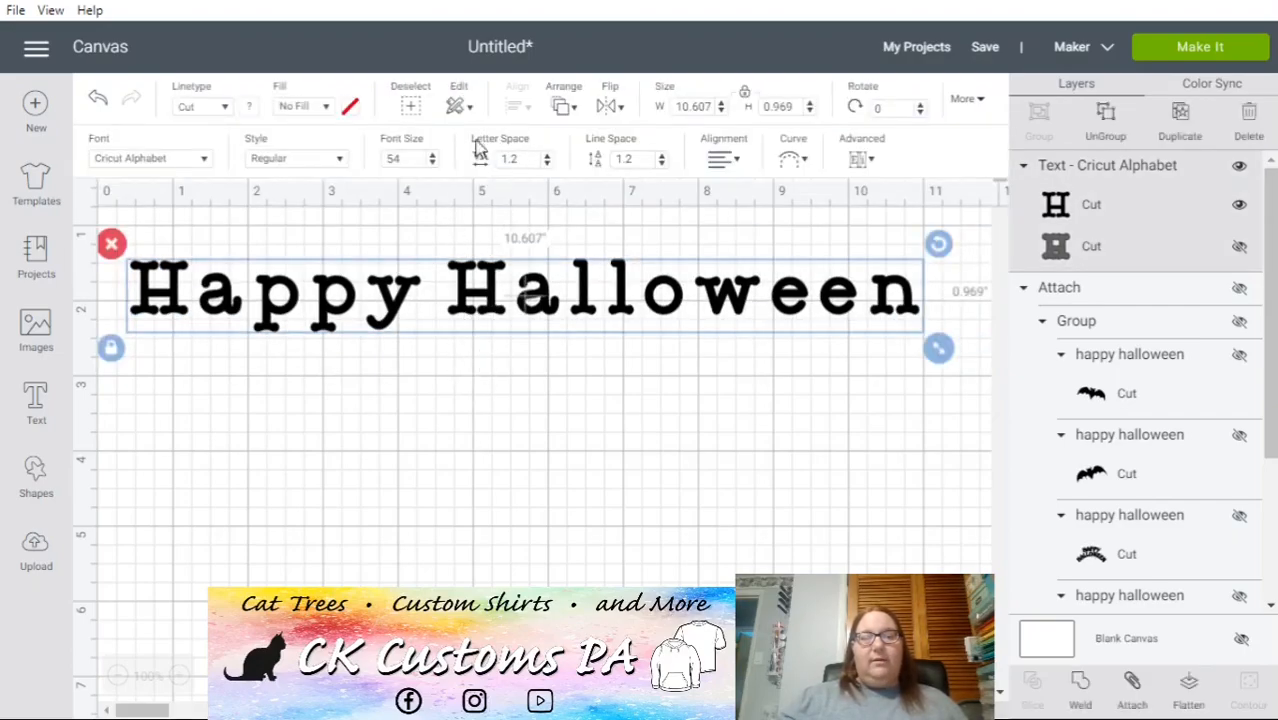
click(547, 164)
click(547, 164)
click(547, 164)
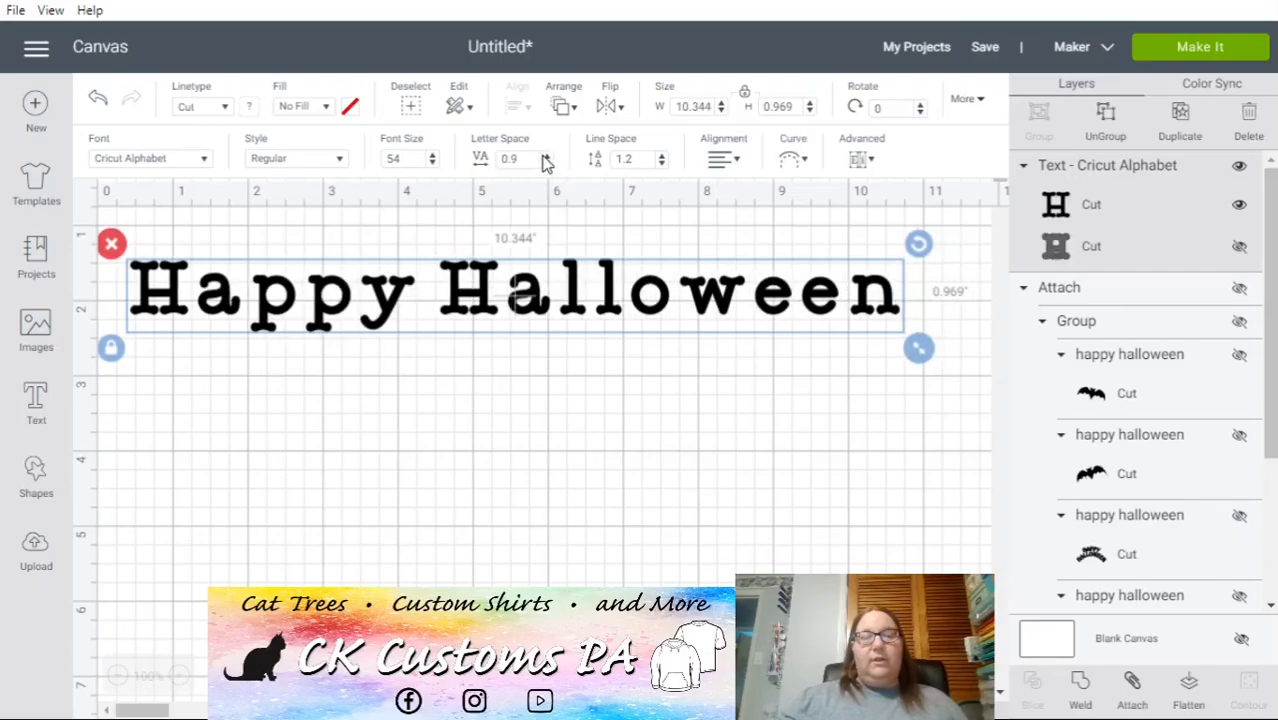
click(547, 156)
click(547, 156)
click(547, 156)
click(547, 156)
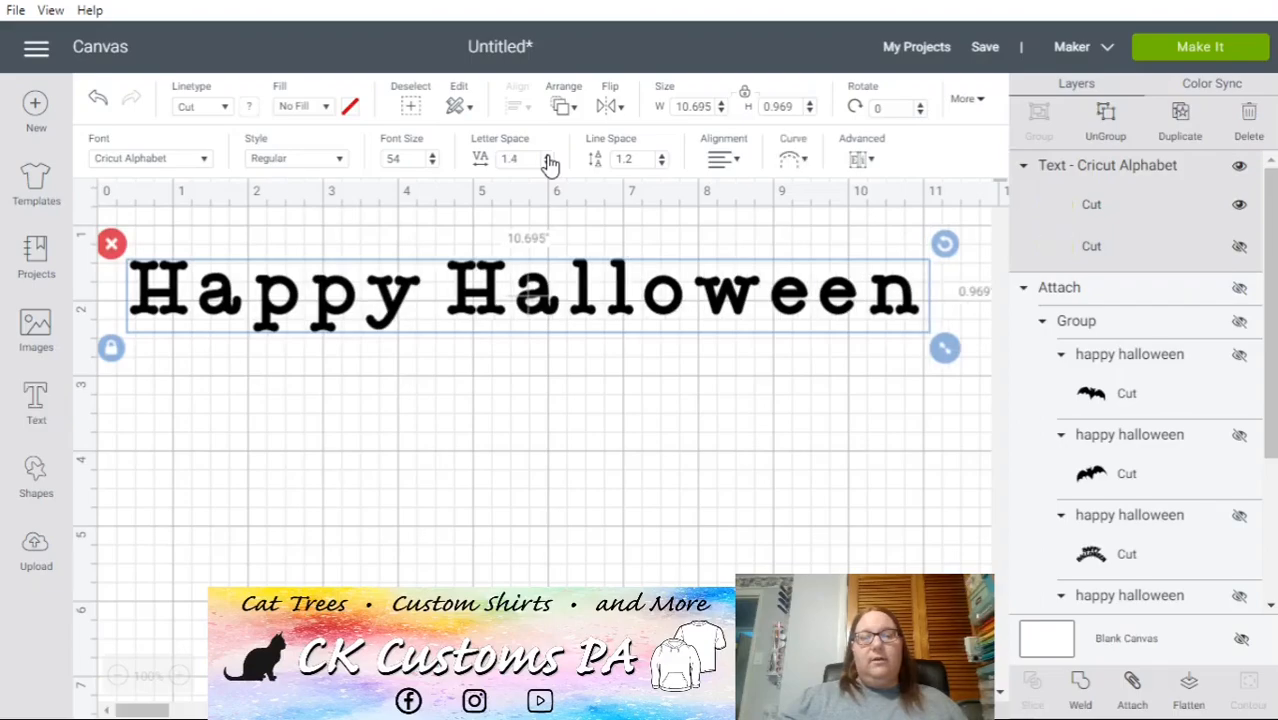
click(547, 156)
click(547, 164)
click(547, 164)
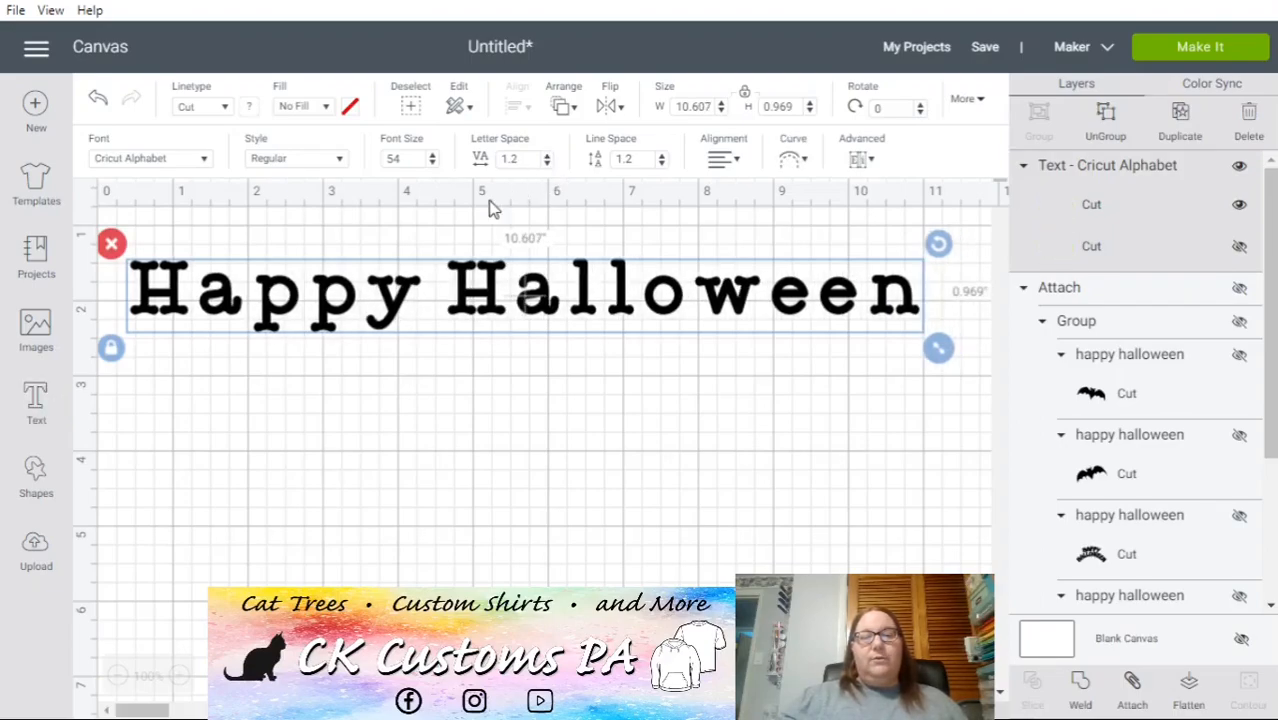
click(335, 390)
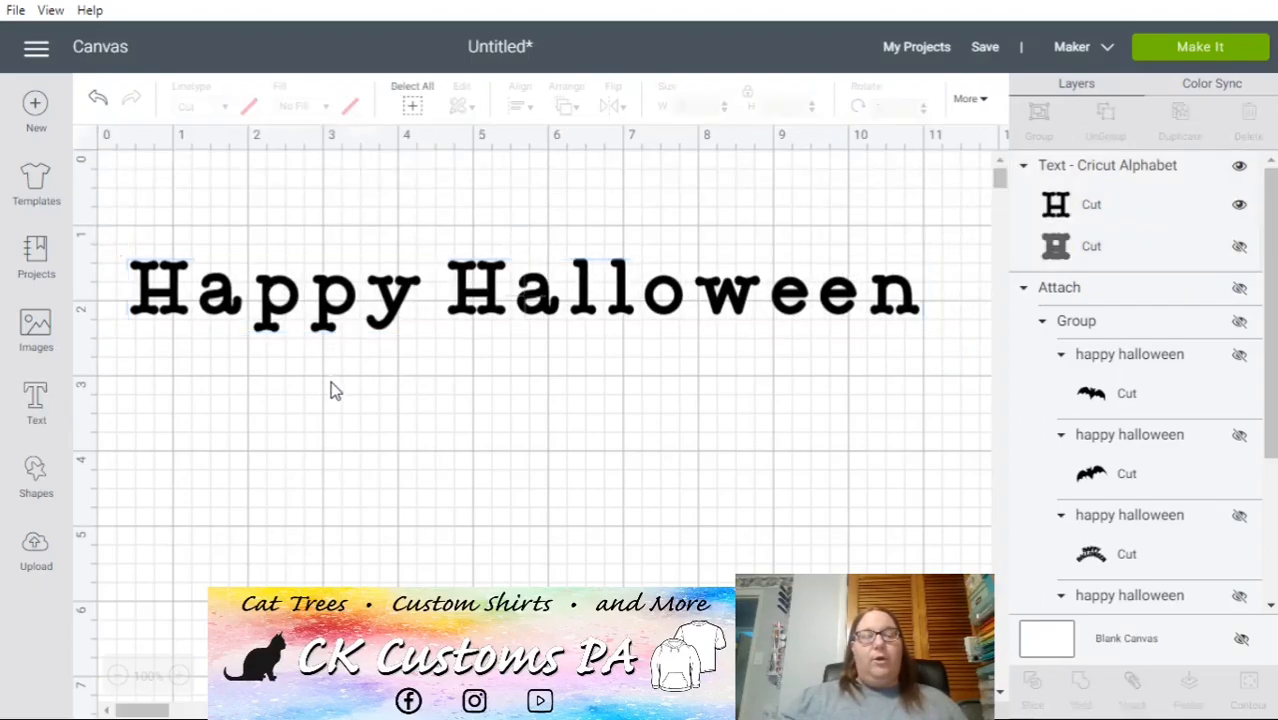
- Apply the Hopeless Romantic font to the Happy Halloween text
click(172, 287)
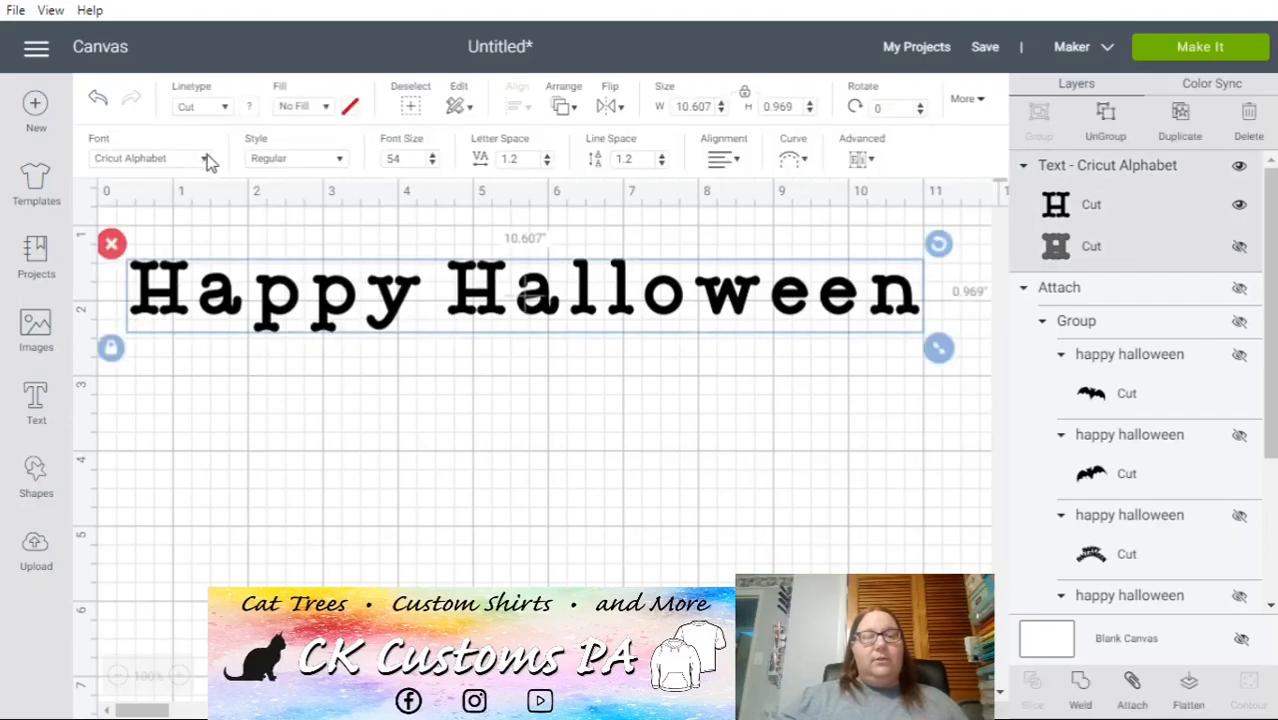
click(205, 162)
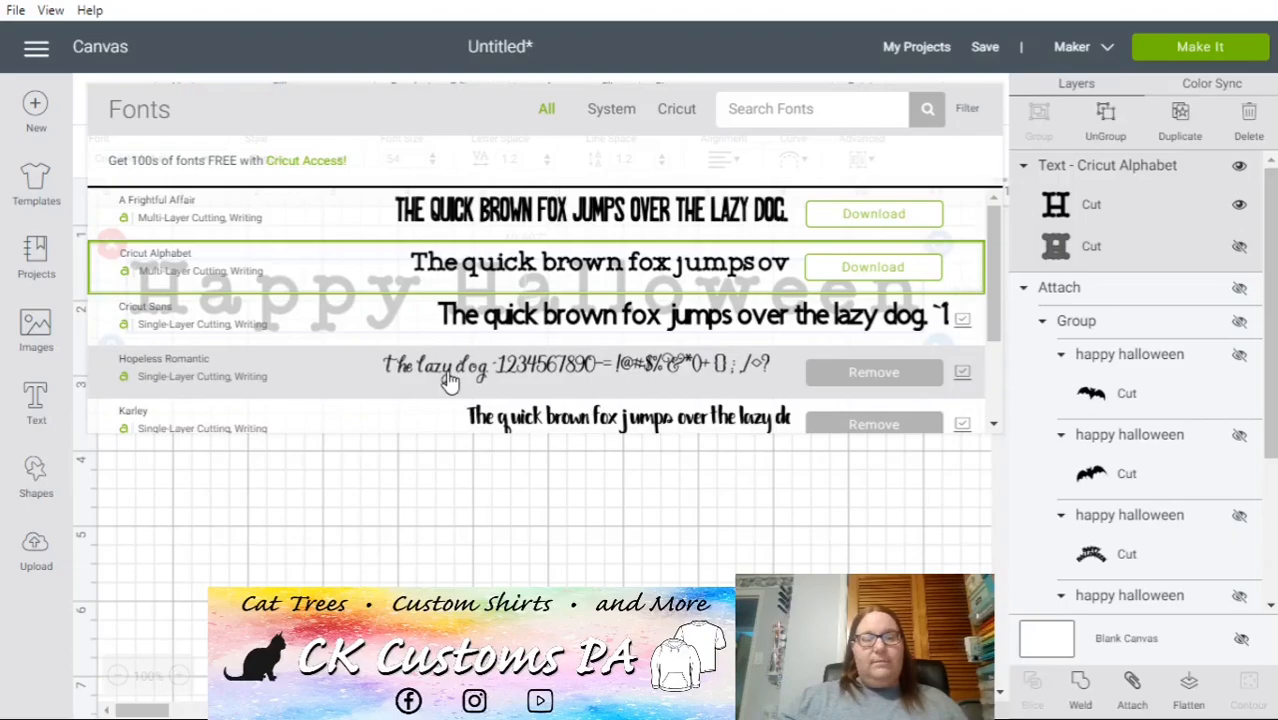
click(449, 381)
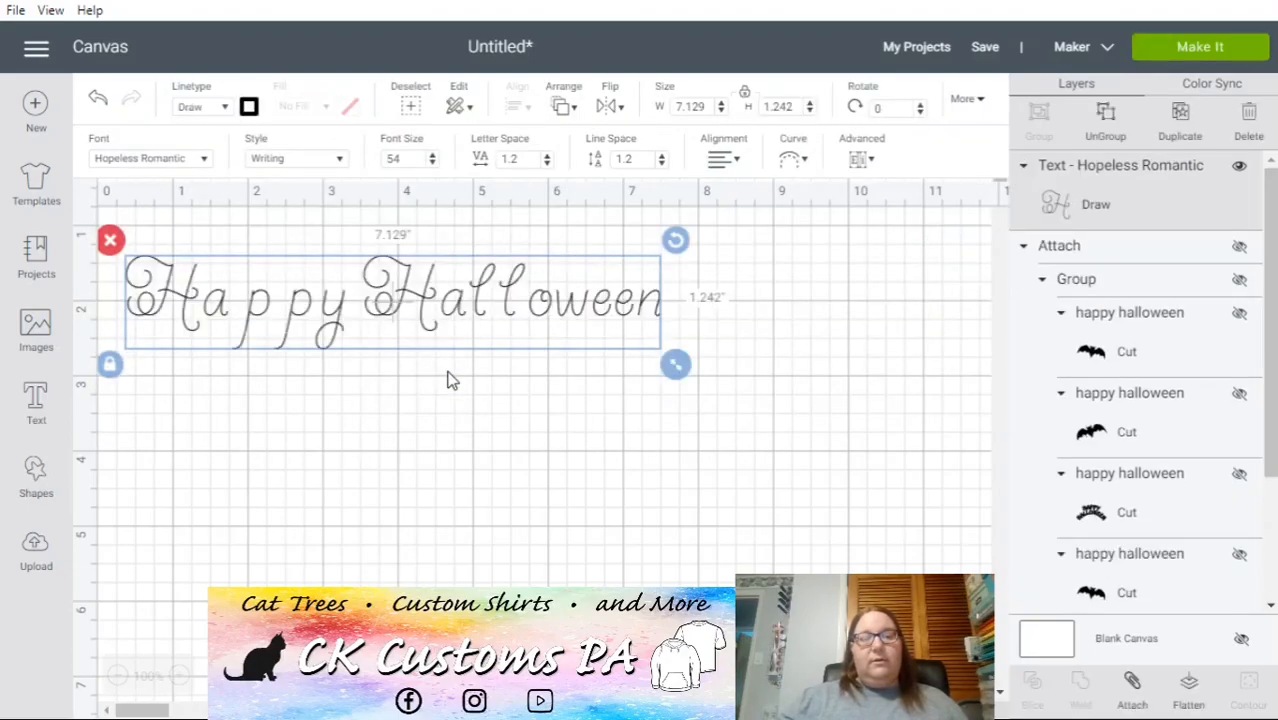
- Change the Hopeless Romantic text's linetype to Cut and its style to Regular
click(224, 108)
click(222, 144)
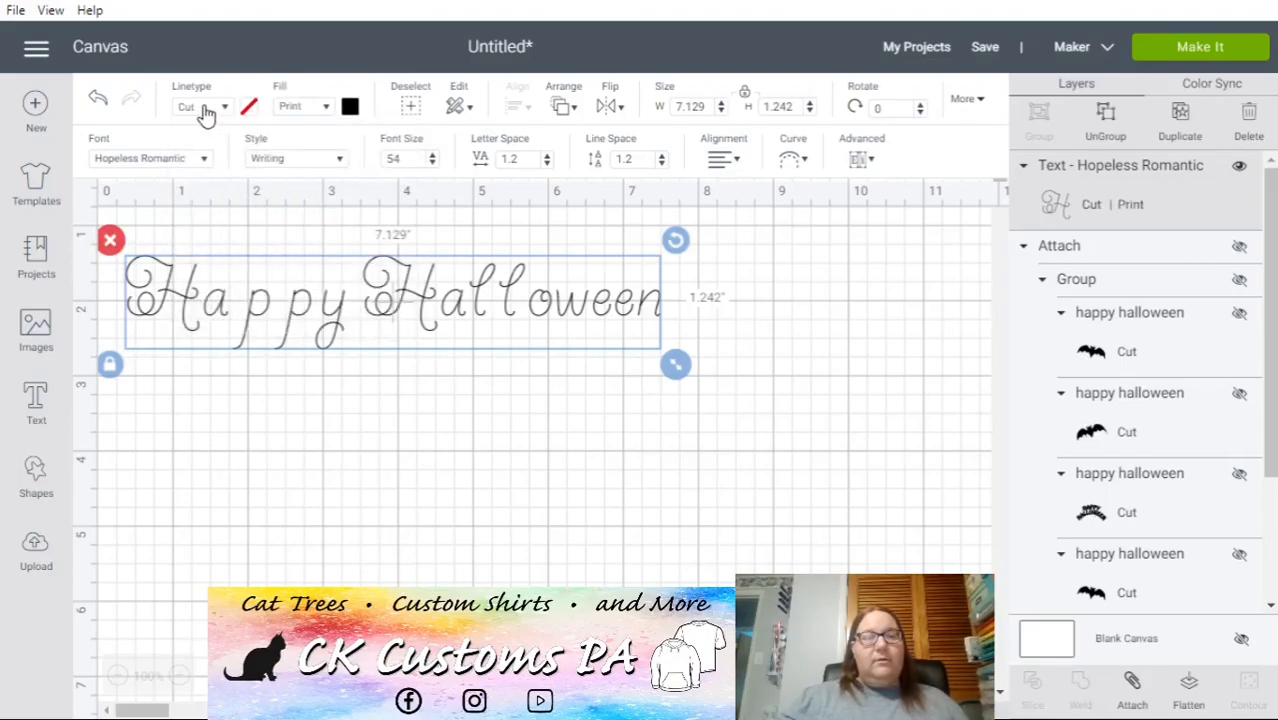
click(280, 165)
click(286, 190)
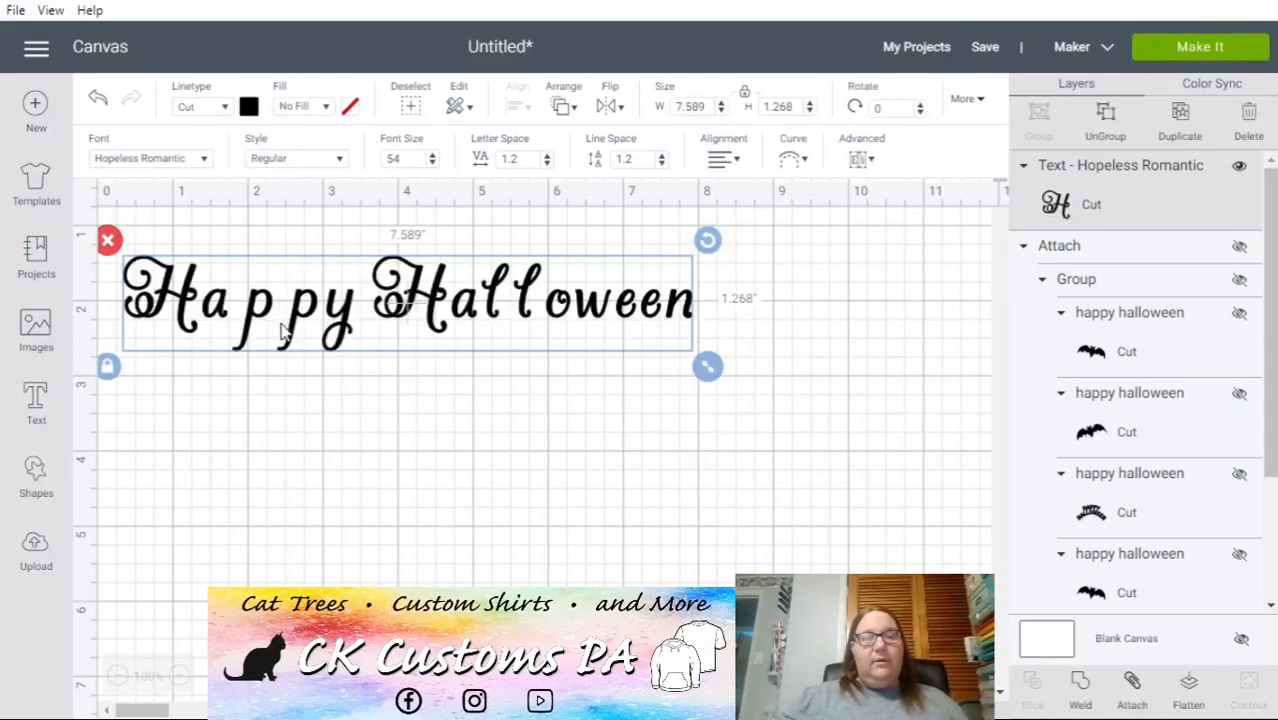
- Reduce the Hopeless Romantic text's letter spacing to 0.1 and move the text right on the canvas
click(547, 163)
click(547, 163)
click(547, 163)
click(547, 163)
click(547, 163)
click(547, 163)
click(547, 163)
click(547, 163)
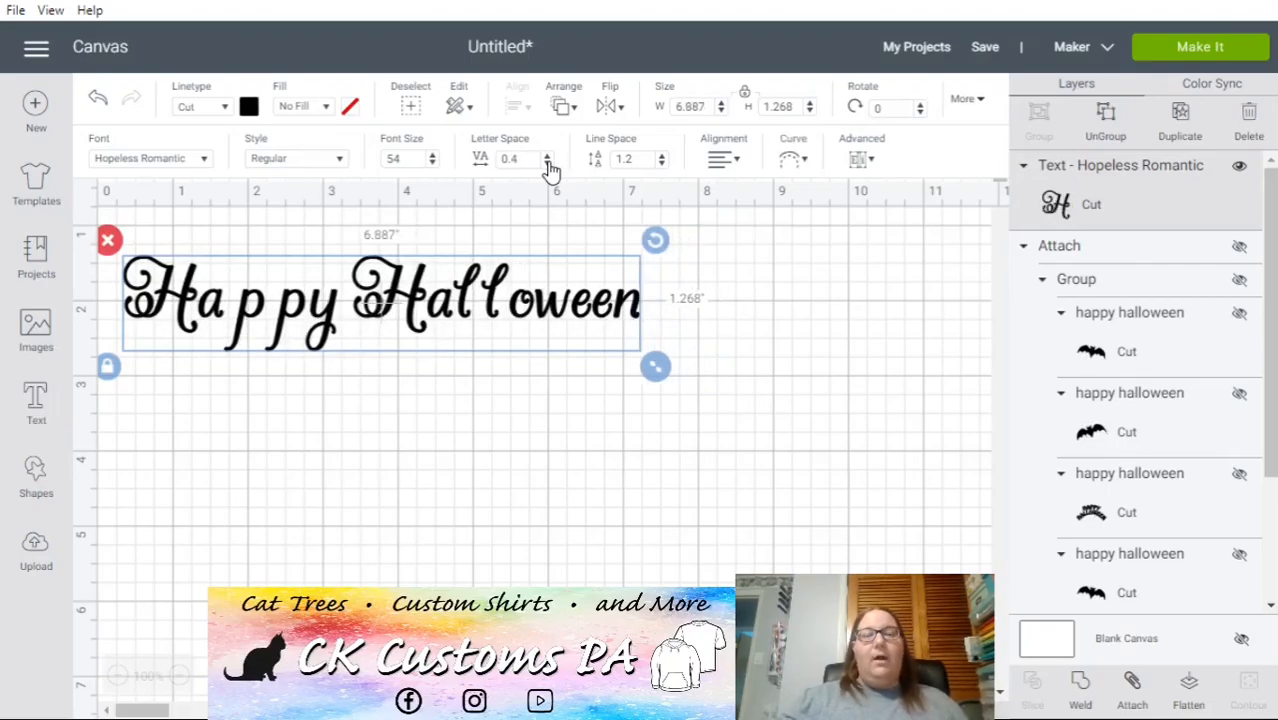
click(547, 163)
click(547, 163)
click(547, 163)
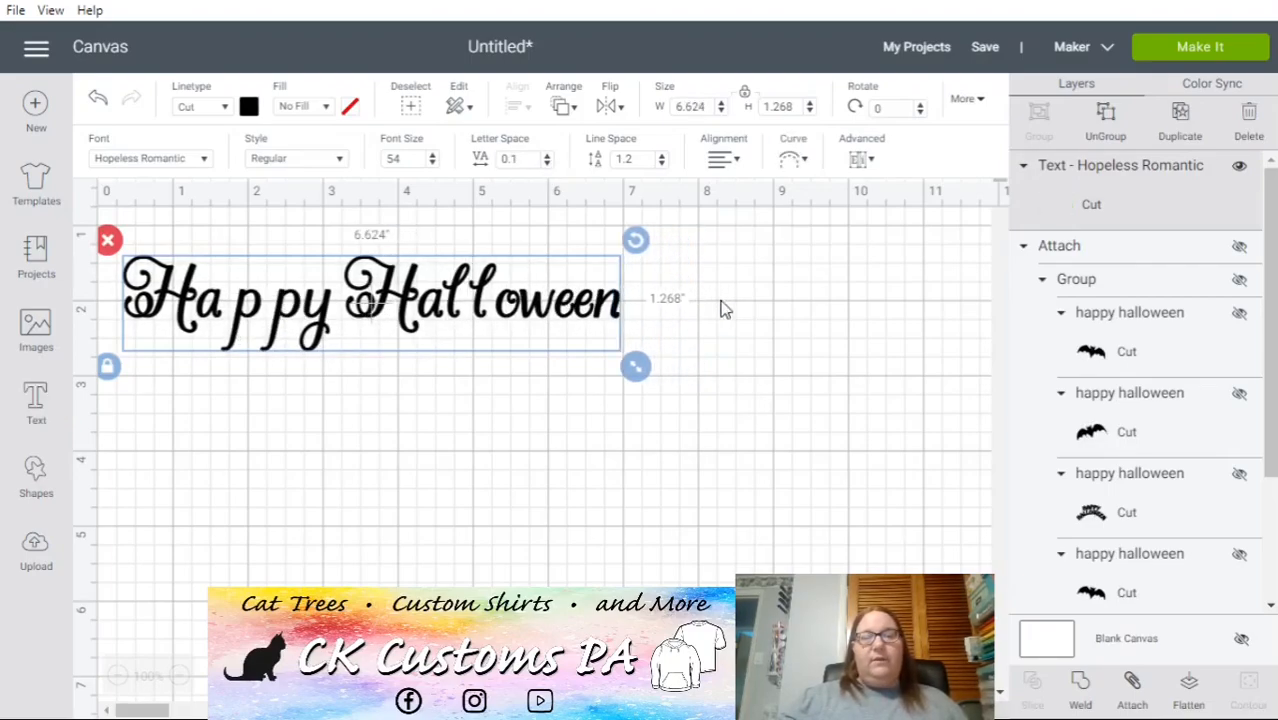
drag(586, 322, 664, 322)
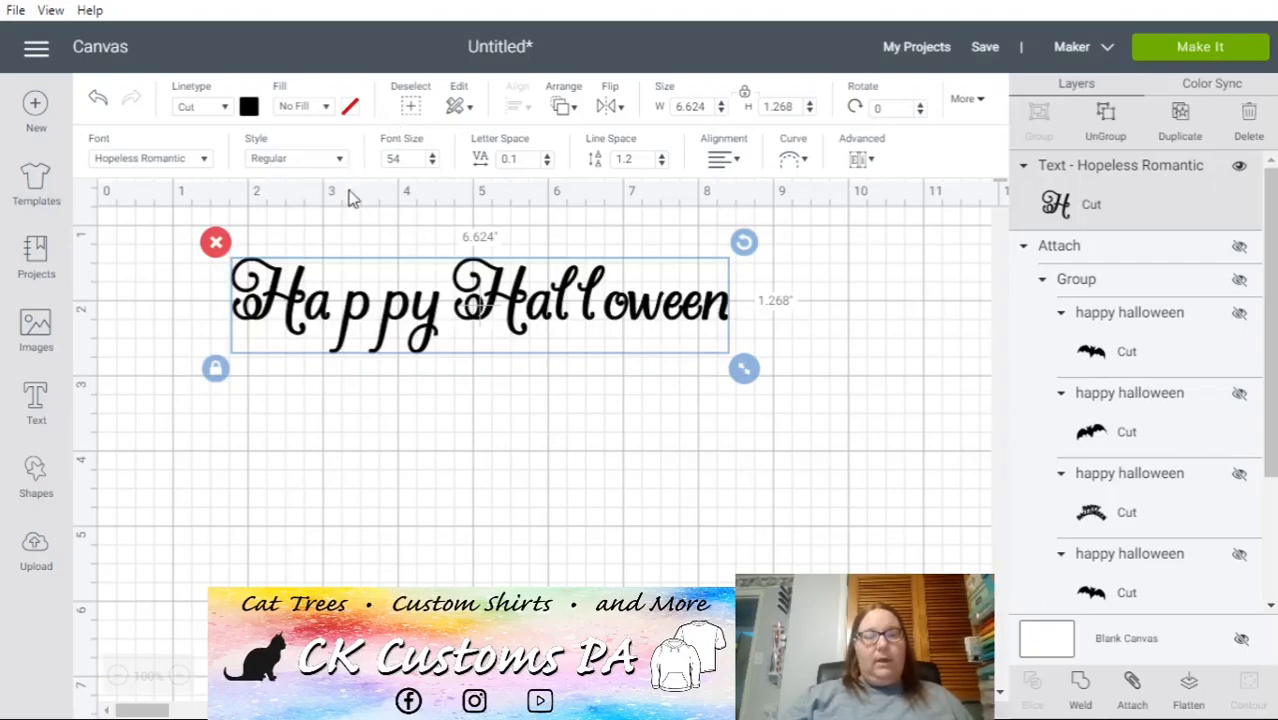
- Apply the Wanderlust font to the Happy Halloween text
click(205, 160)
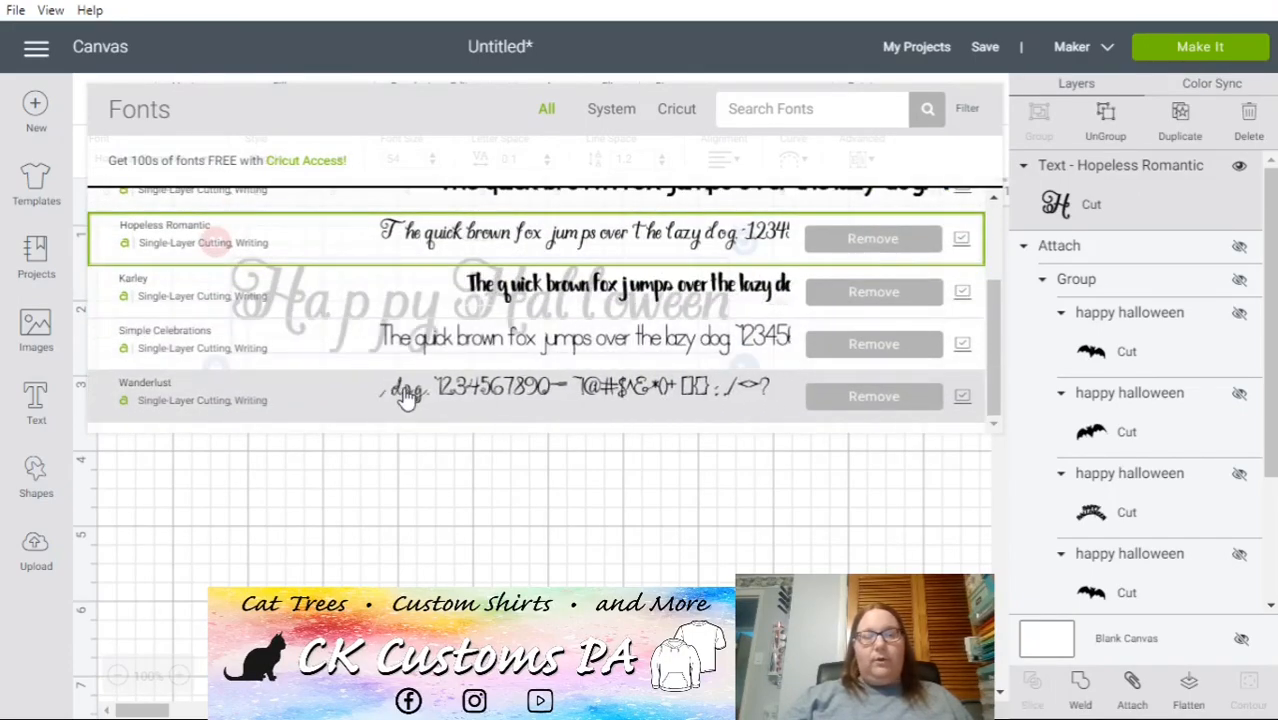
click(405, 395)
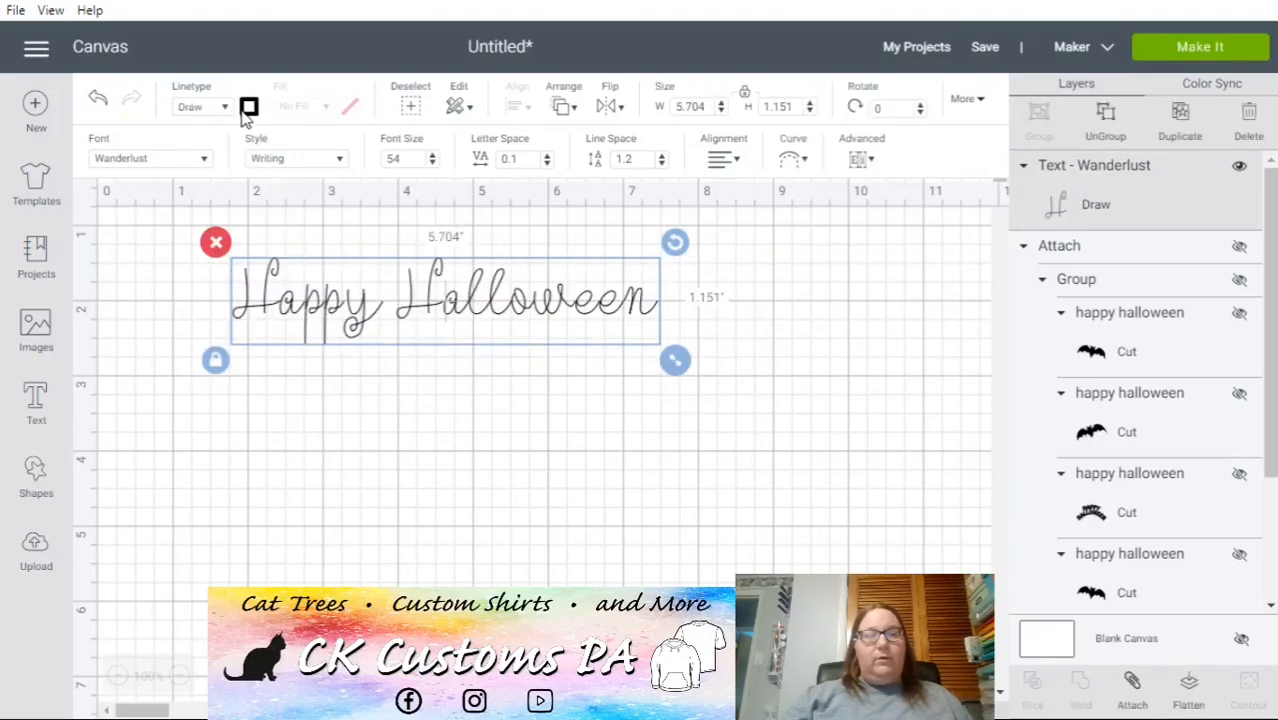
- Replace the Happy Halloween text with a new text reading "Happy" and move it near the canvas's upper edge
click(215, 241)
click(35, 400)
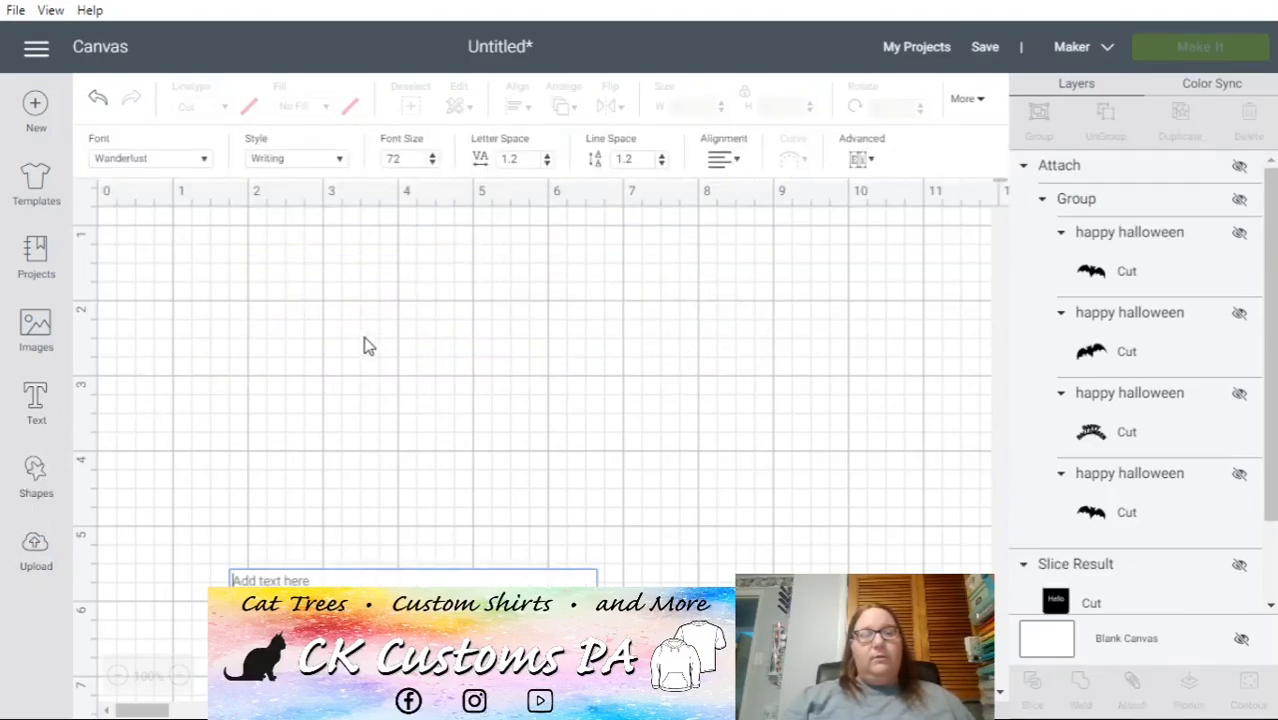
text(Happy)
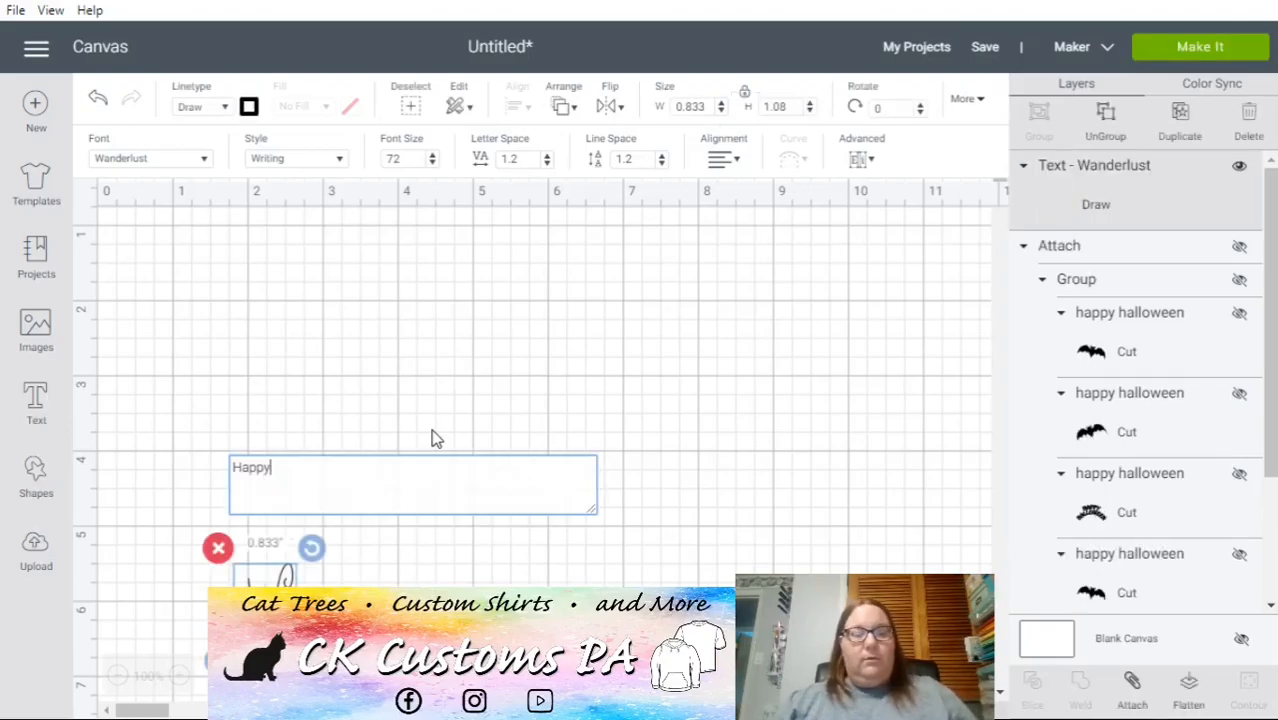
drag(345, 630, 374, 169)
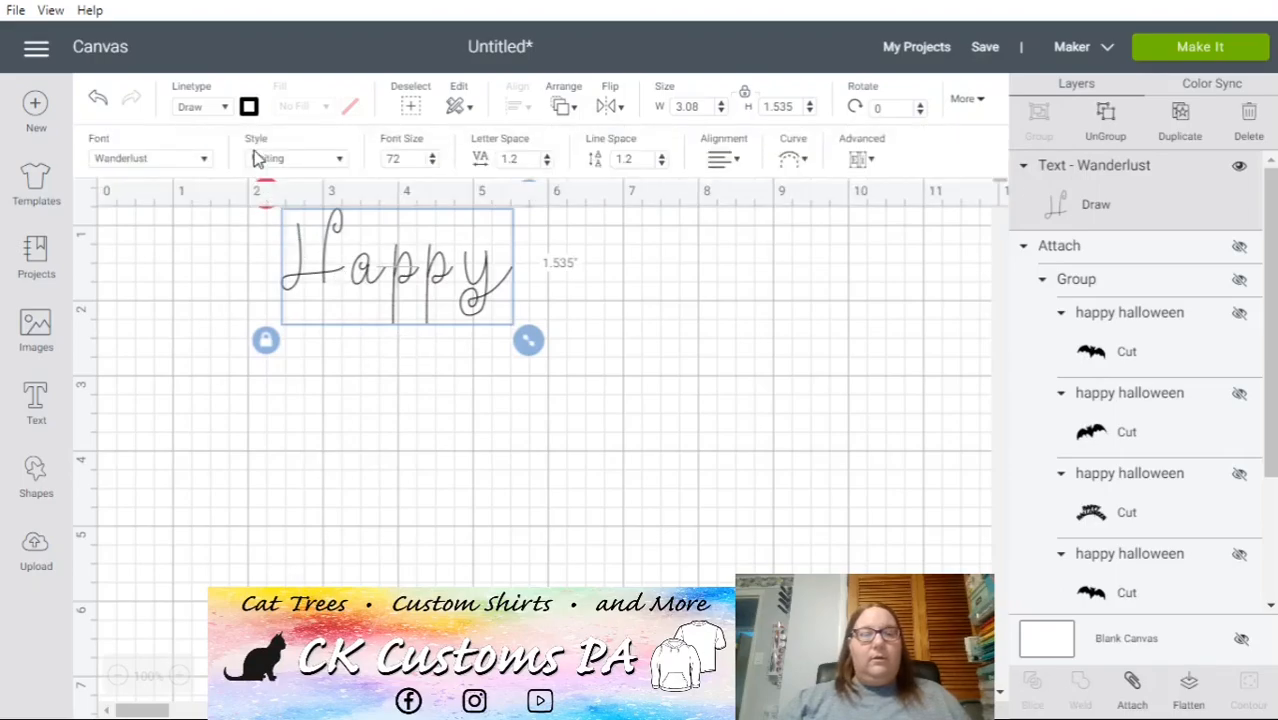
- Change the Happy text's linetype to Cut and its style to Regular, repositioning it slightly lower on the canvas
click(222, 107)
click(220, 141)
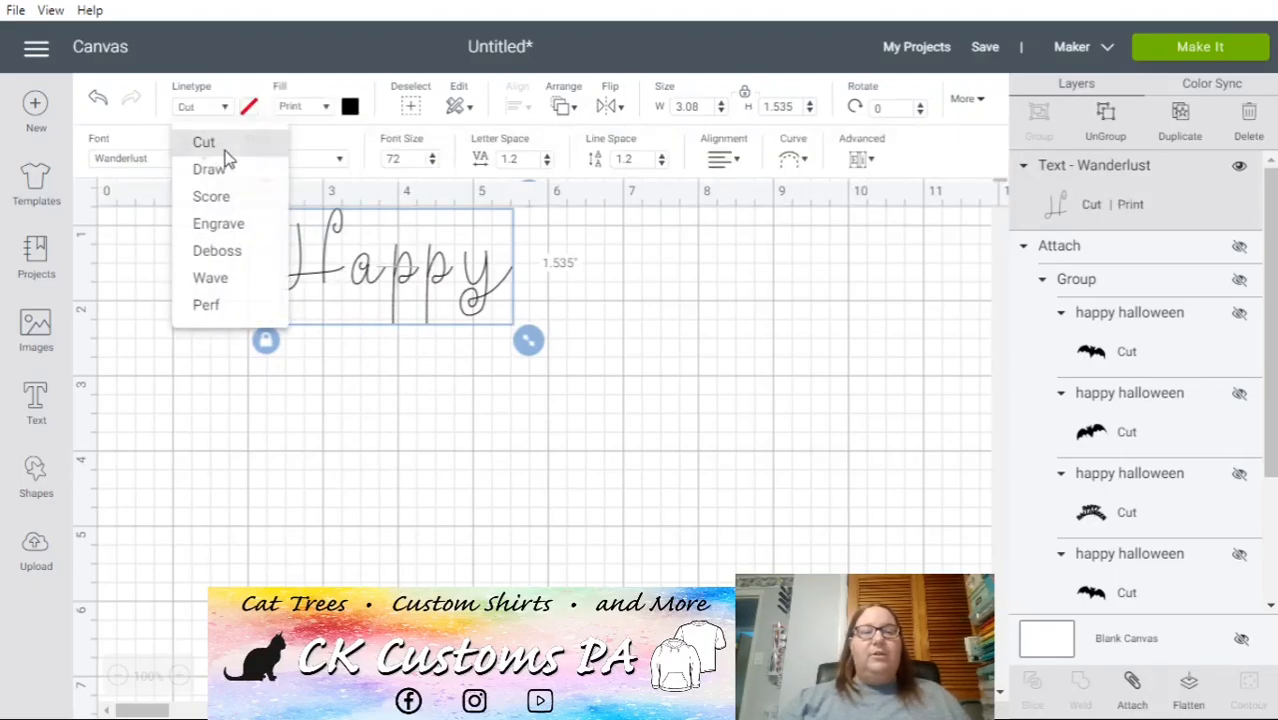
drag(364, 272, 352, 317)
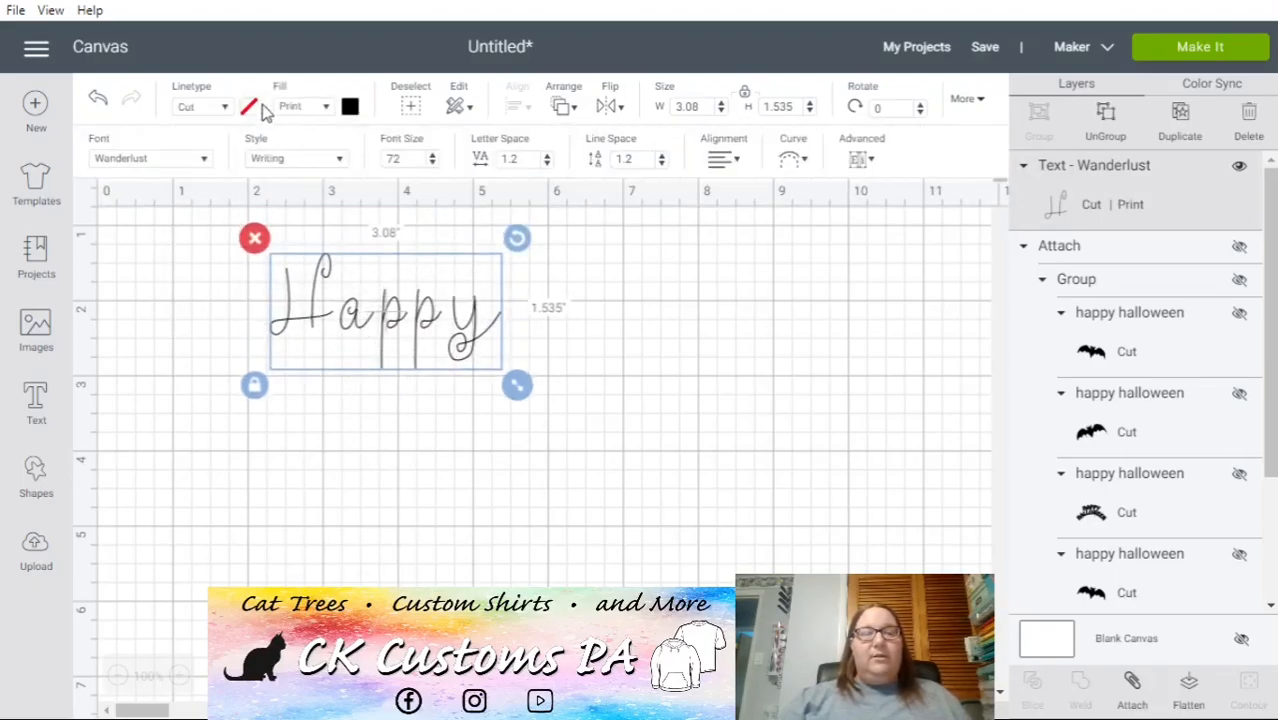
click(270, 160)
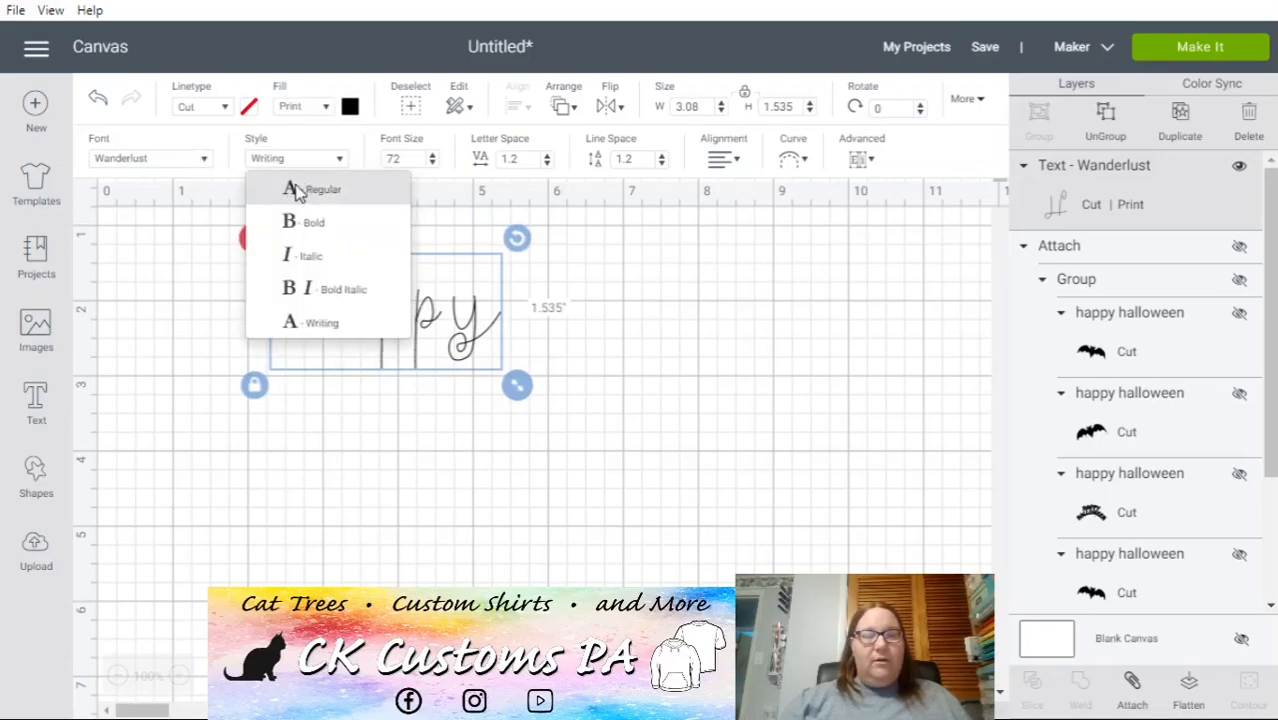
click(298, 188)
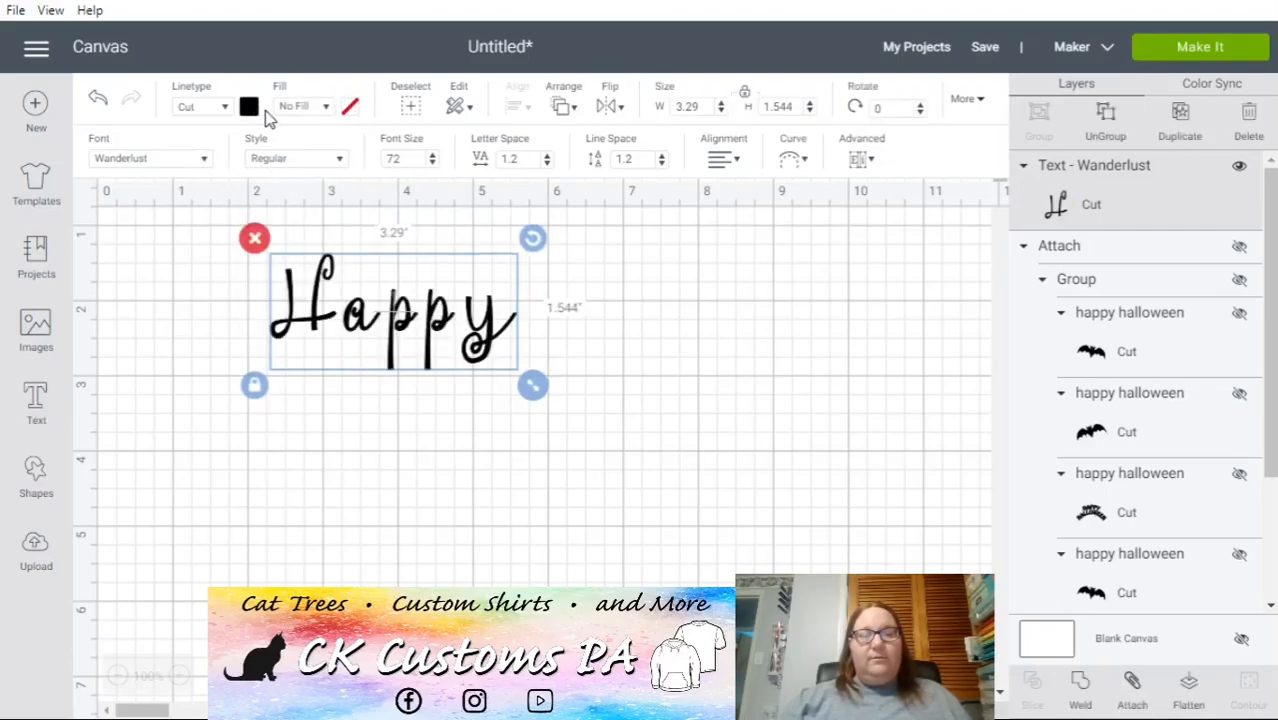
- Enlarge the Happy text to about 6.1 inches wide, shift it slightly up, and recolor it blue
drag(537, 395, 749, 425)
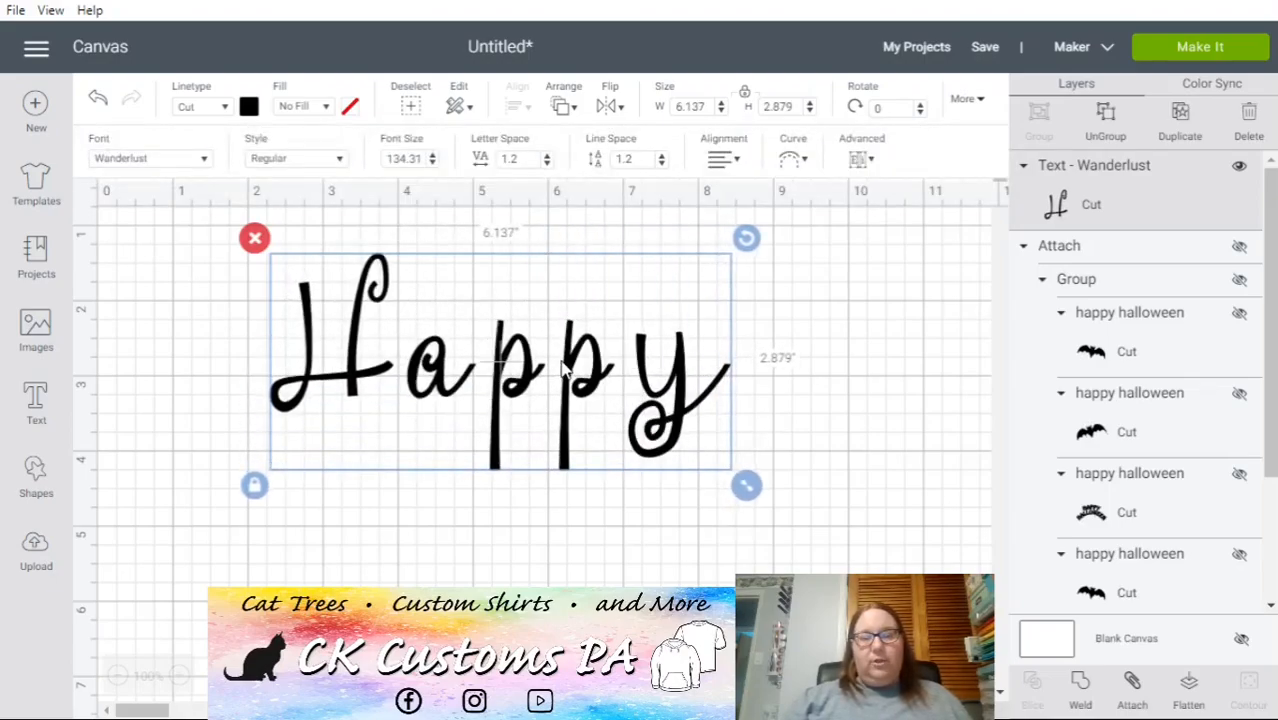
drag(563, 370, 563, 351)
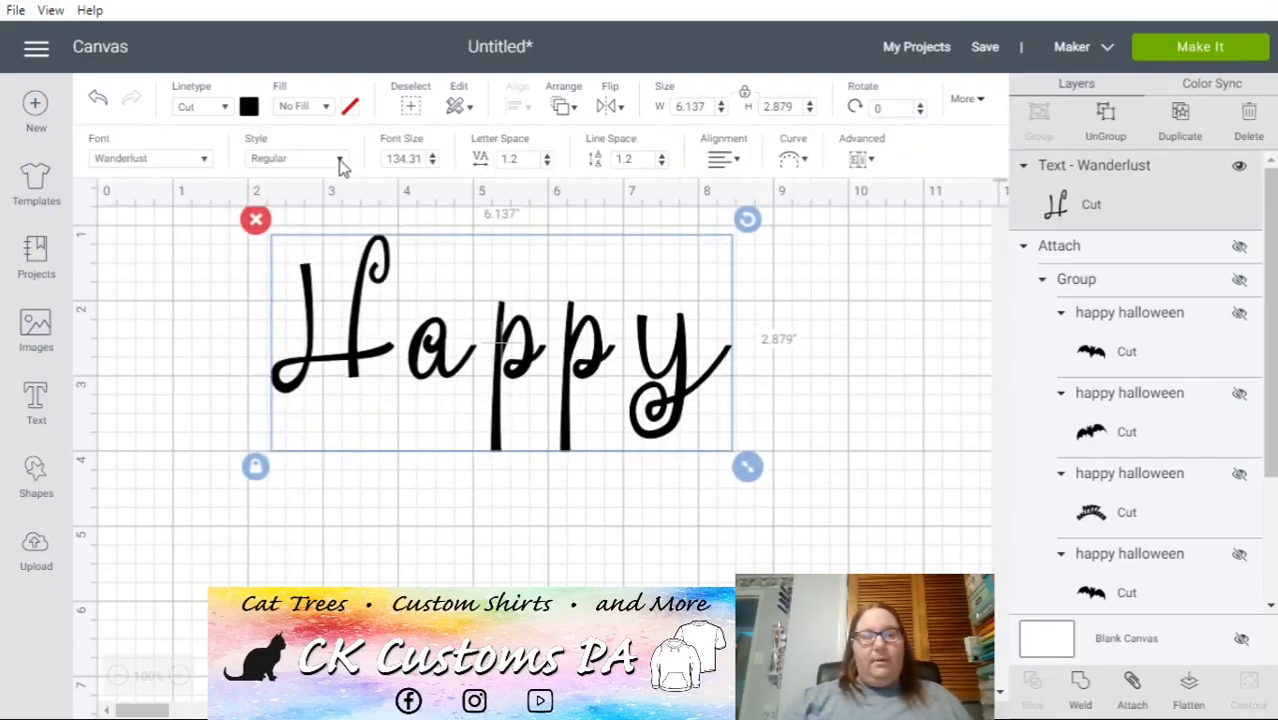
click(250, 107)
click(348, 244)
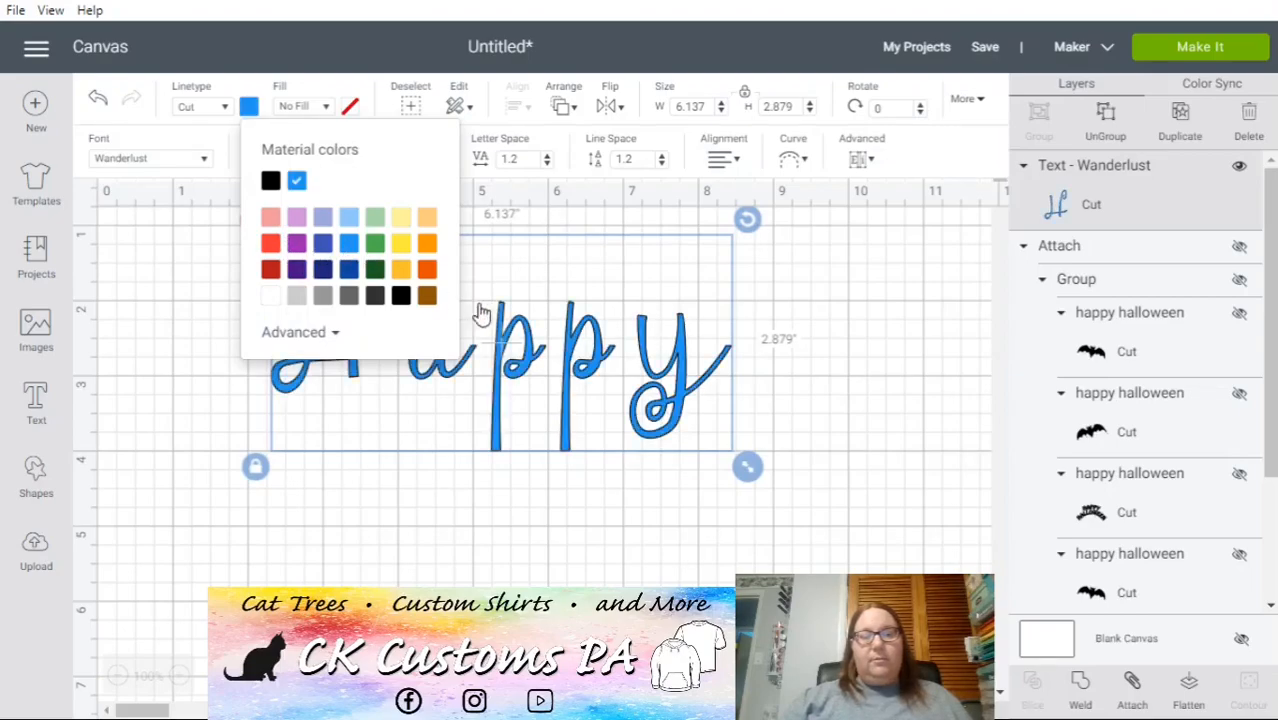
click(897, 413)
click(654, 377)
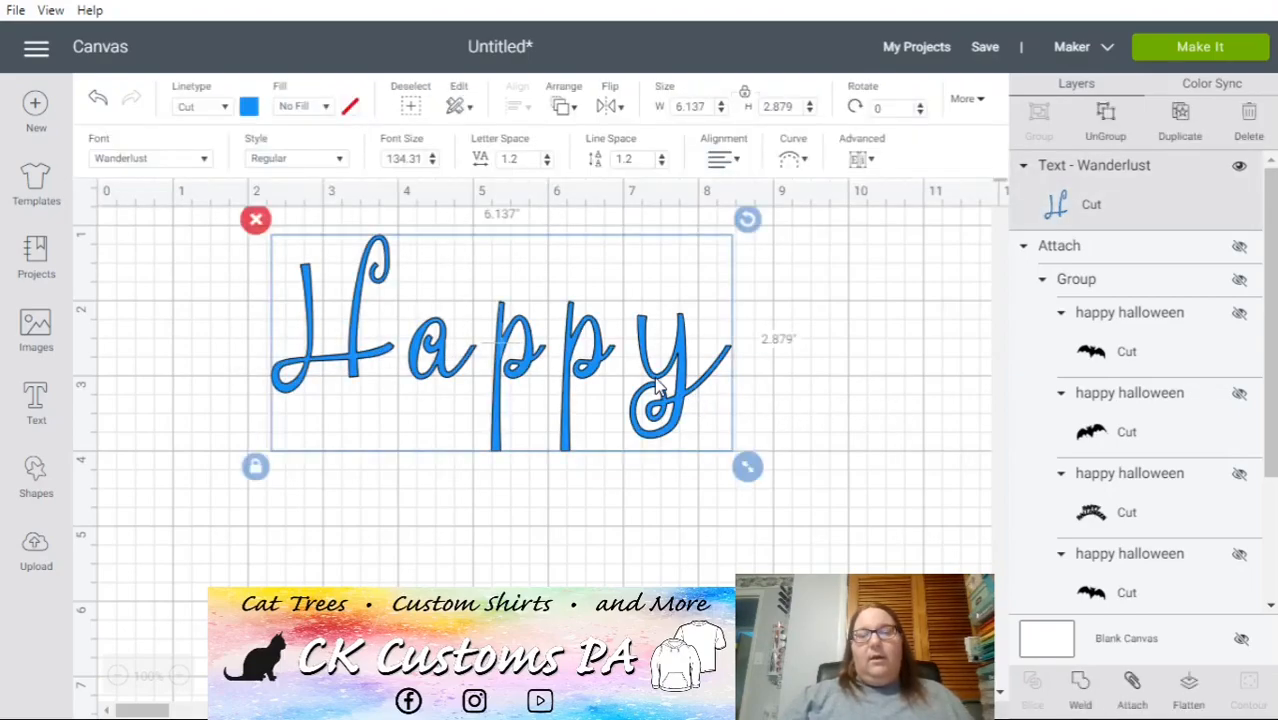
- Reduce the Happy text's letter spacing to -0.9 so that its script letters overlap
click(548, 165)
click(547, 164)
click(547, 164)
click(547, 164)
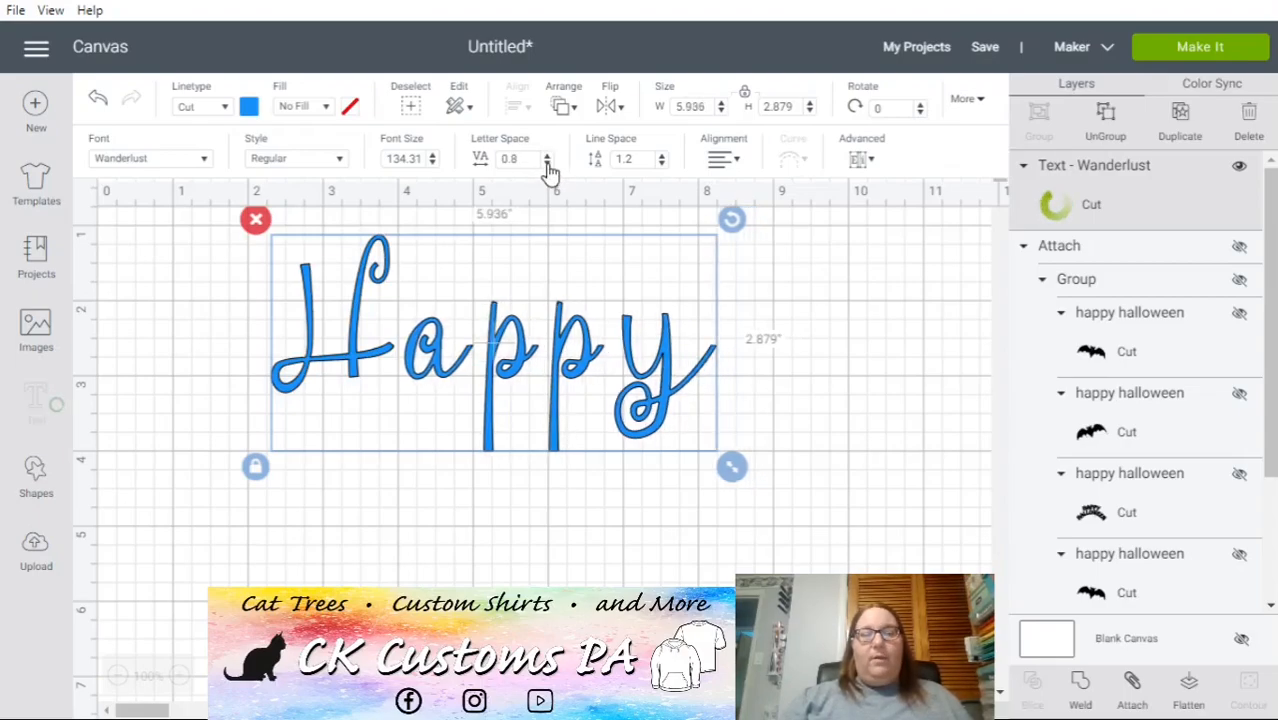
click(547, 164)
click(547, 164)
click(547, 164)
click(547, 164)
click(547, 164)
click(547, 164)
click(547, 164)
click(547, 164)
click(547, 164)
click(547, 164)
click(547, 164)
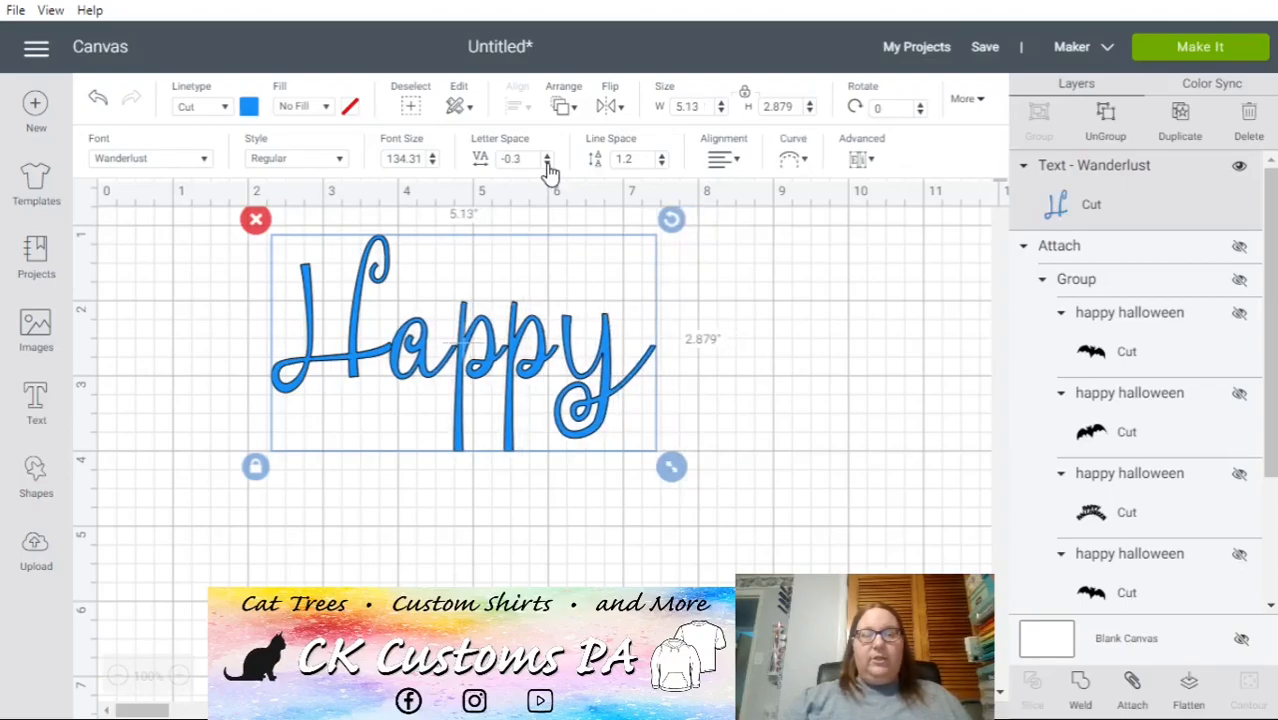
click(547, 164)
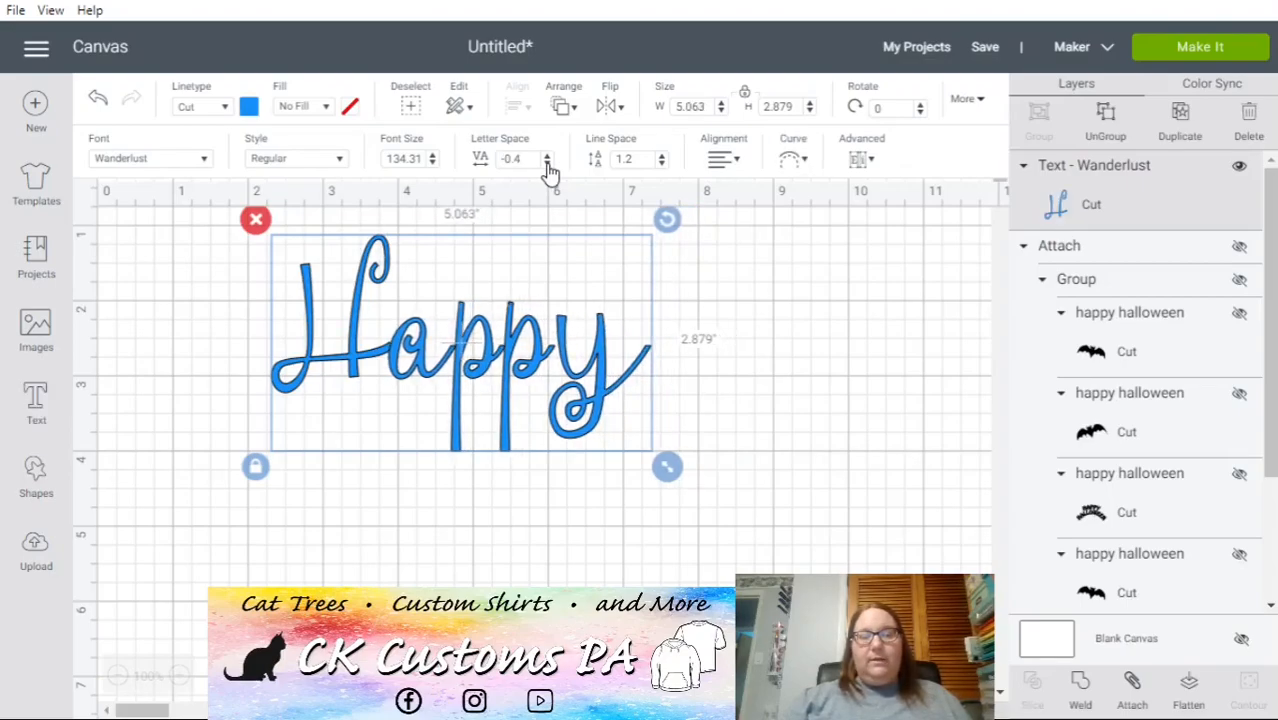
click(547, 164)
click(547, 164)
click(547, 164)
click(547, 164)
click(547, 164)
click(547, 164)
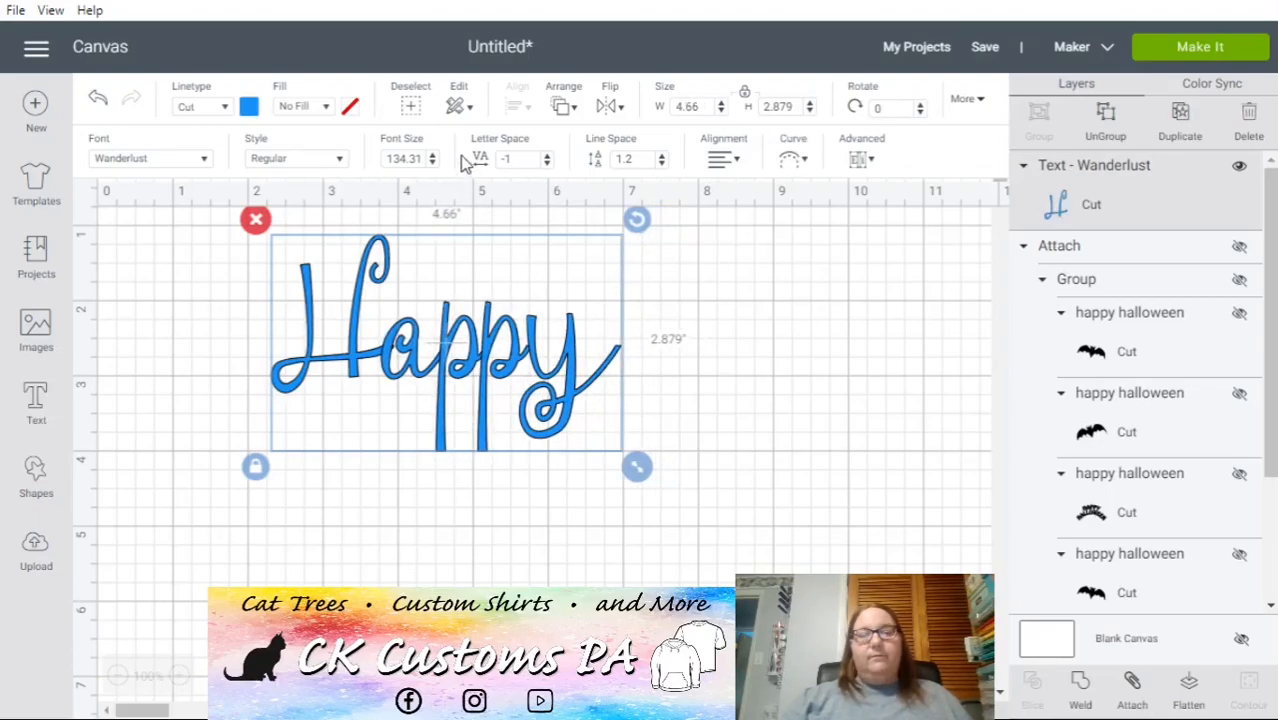
click(548, 155)
click(548, 155)
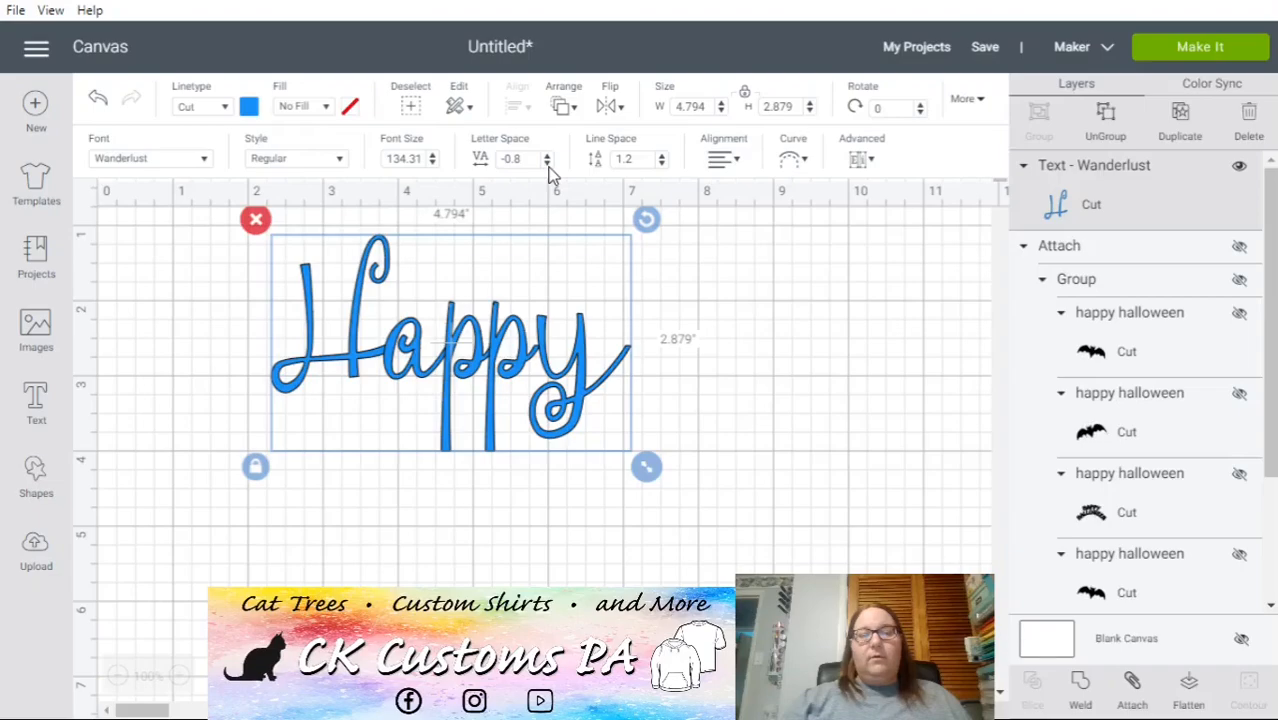
click(547, 163)
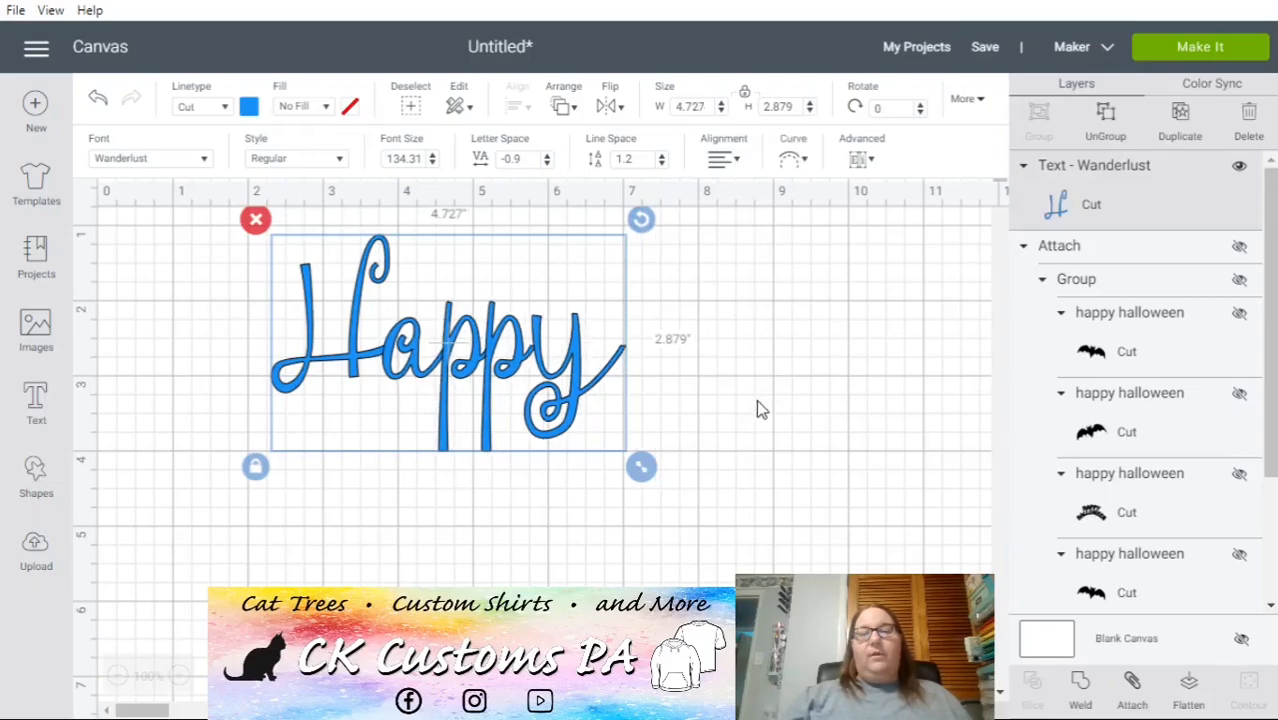
click(840, 344)
click(540, 364)
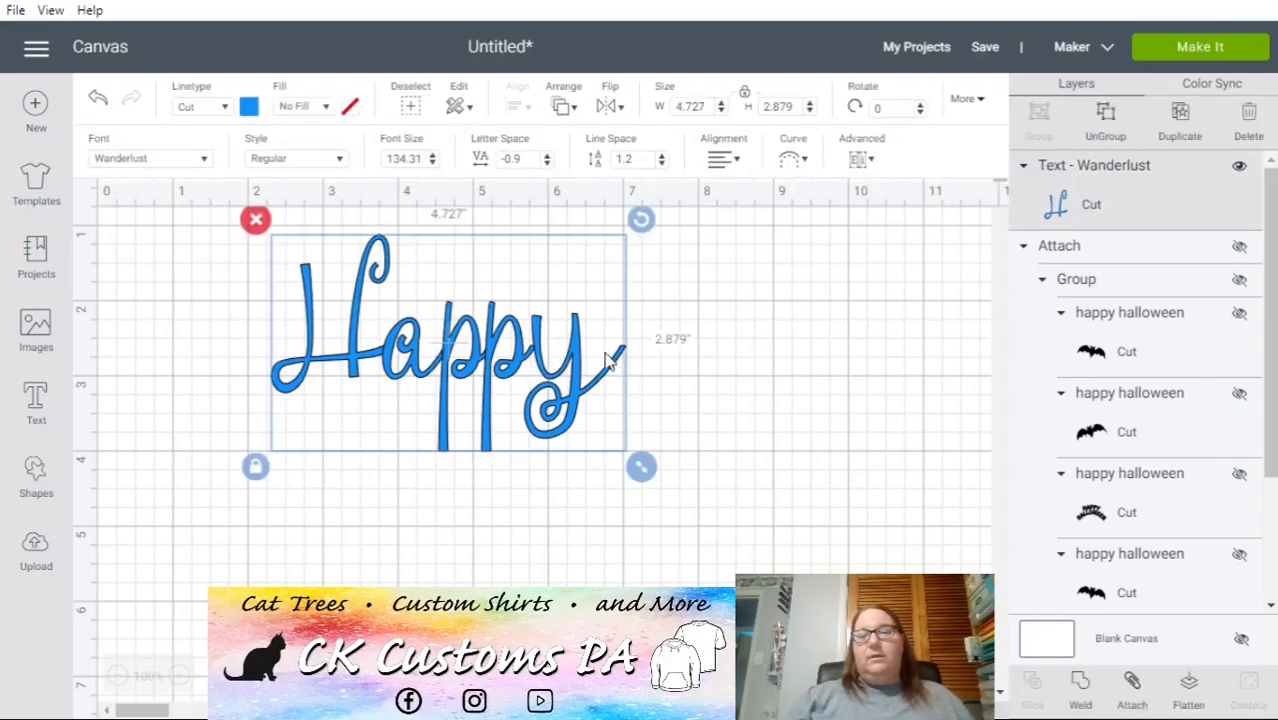
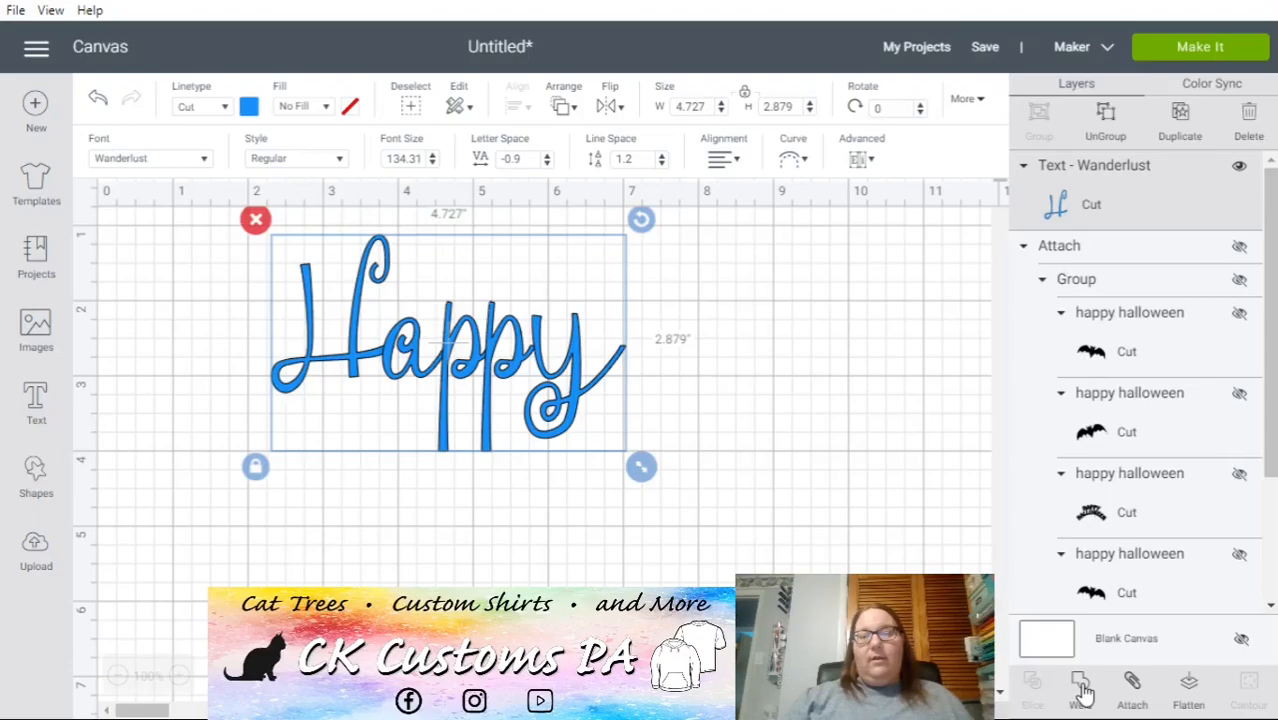
- Try welding the Happy text's letters at the current size, and undo the weld
click(1083, 690)
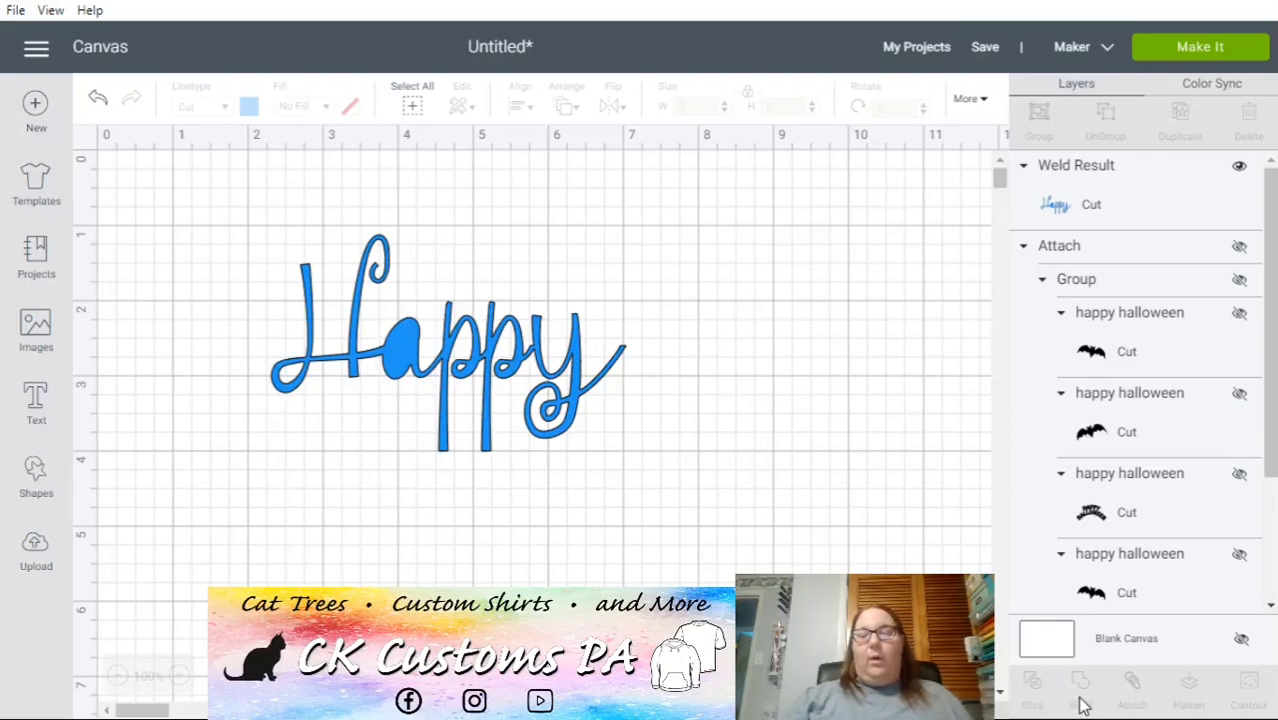
click(96, 99)
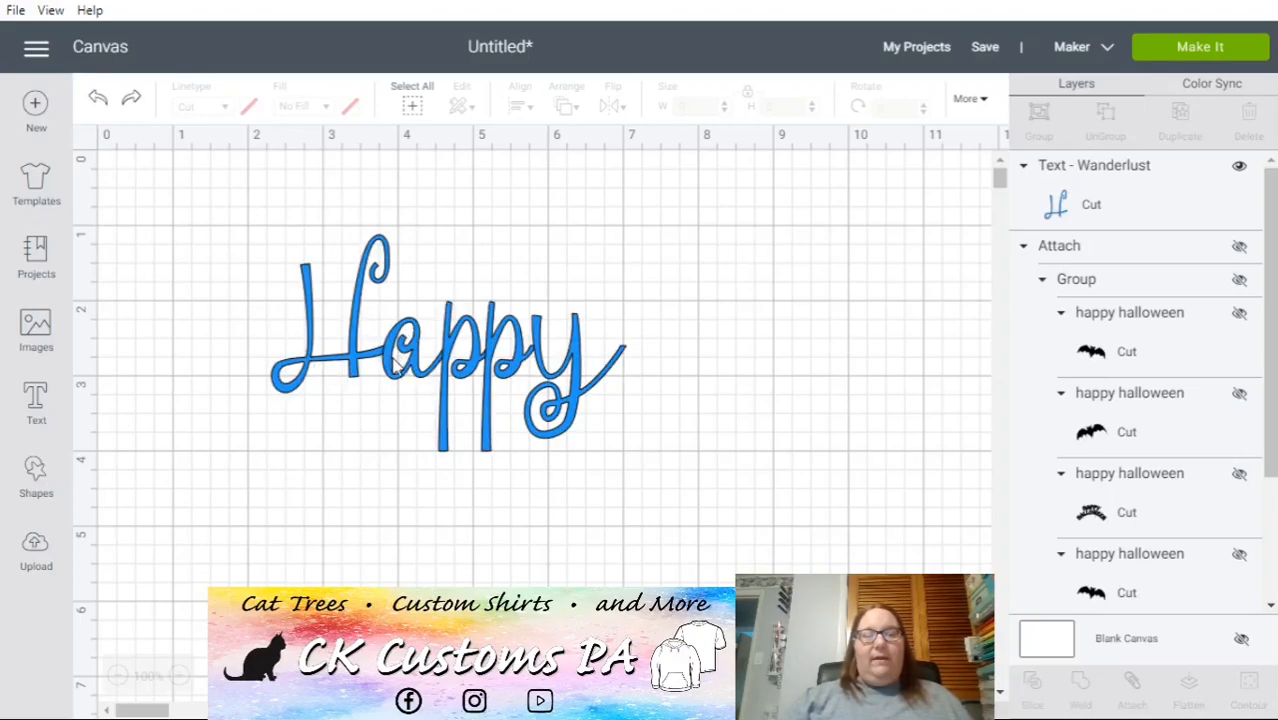
- Enlarge the Happy text to about 8.9 inches wide and weld its letters into one shape
click(478, 356)
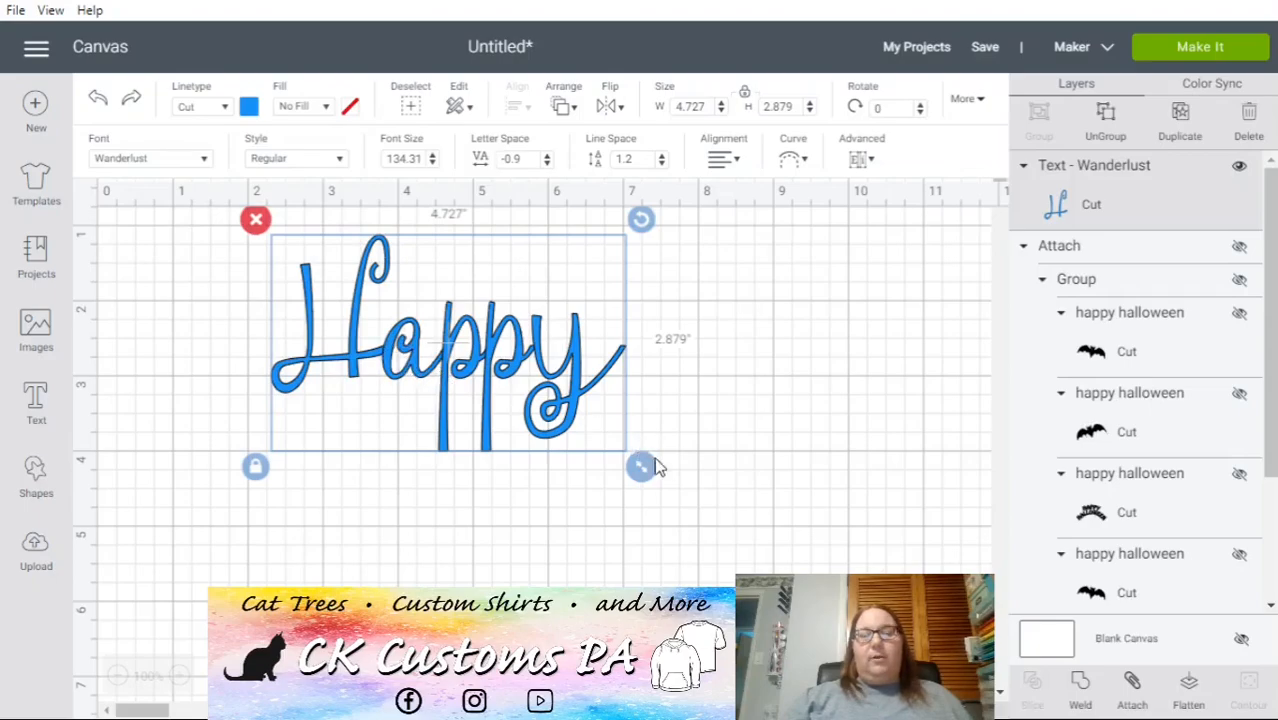
drag(641, 467, 953, 657)
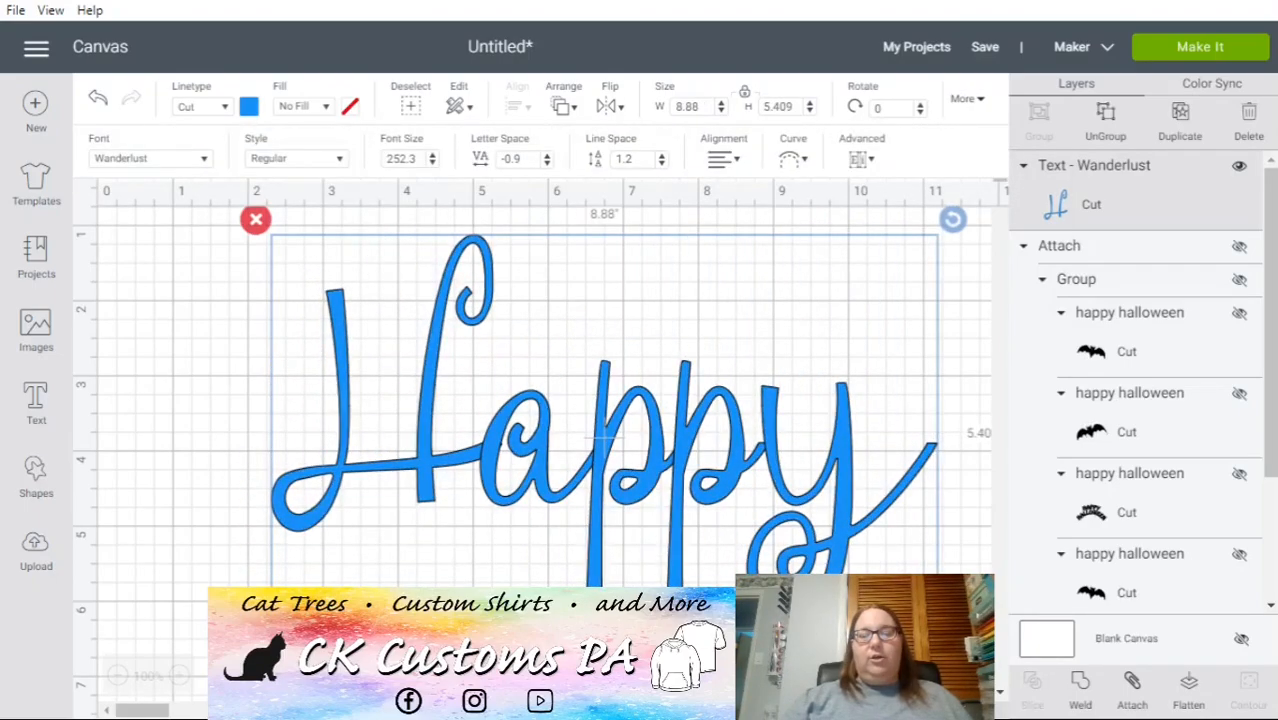
click(1084, 695)
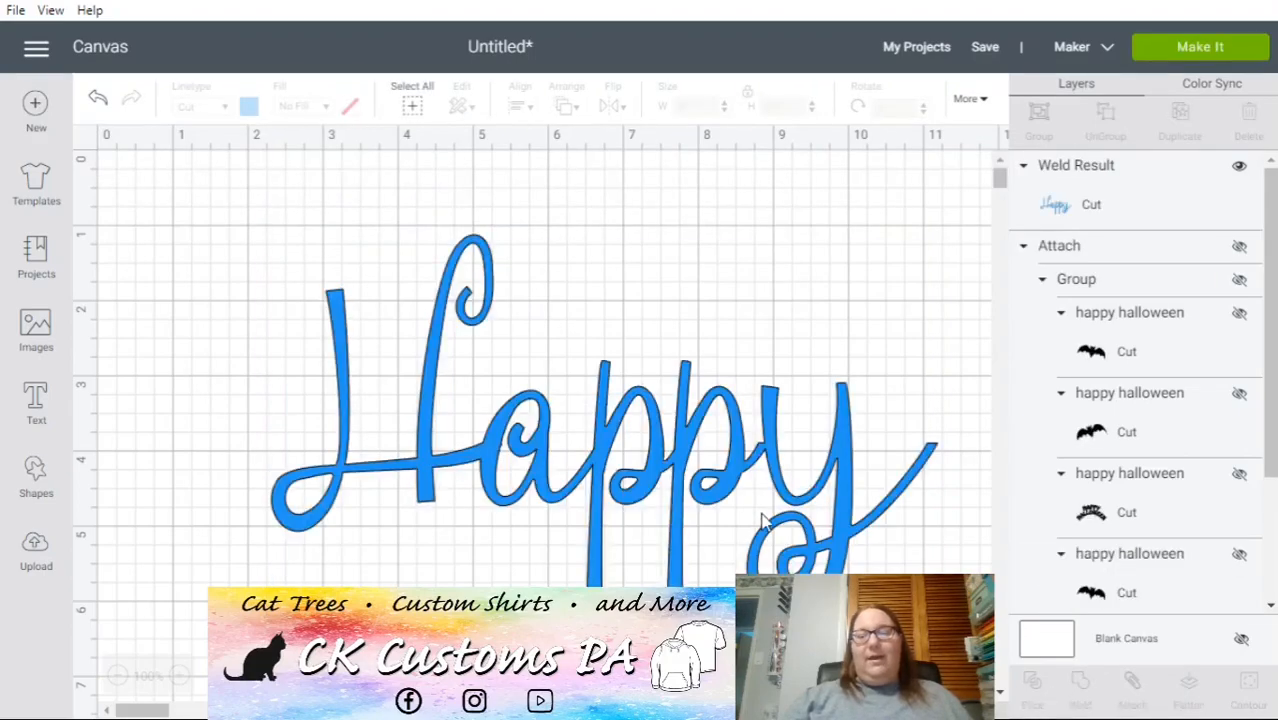
- Scale the welded Happy shape to about 8.0 inches wide and move it toward the canvas's upper-left corner
click(762, 520)
drag(945, 620, 890, 530)
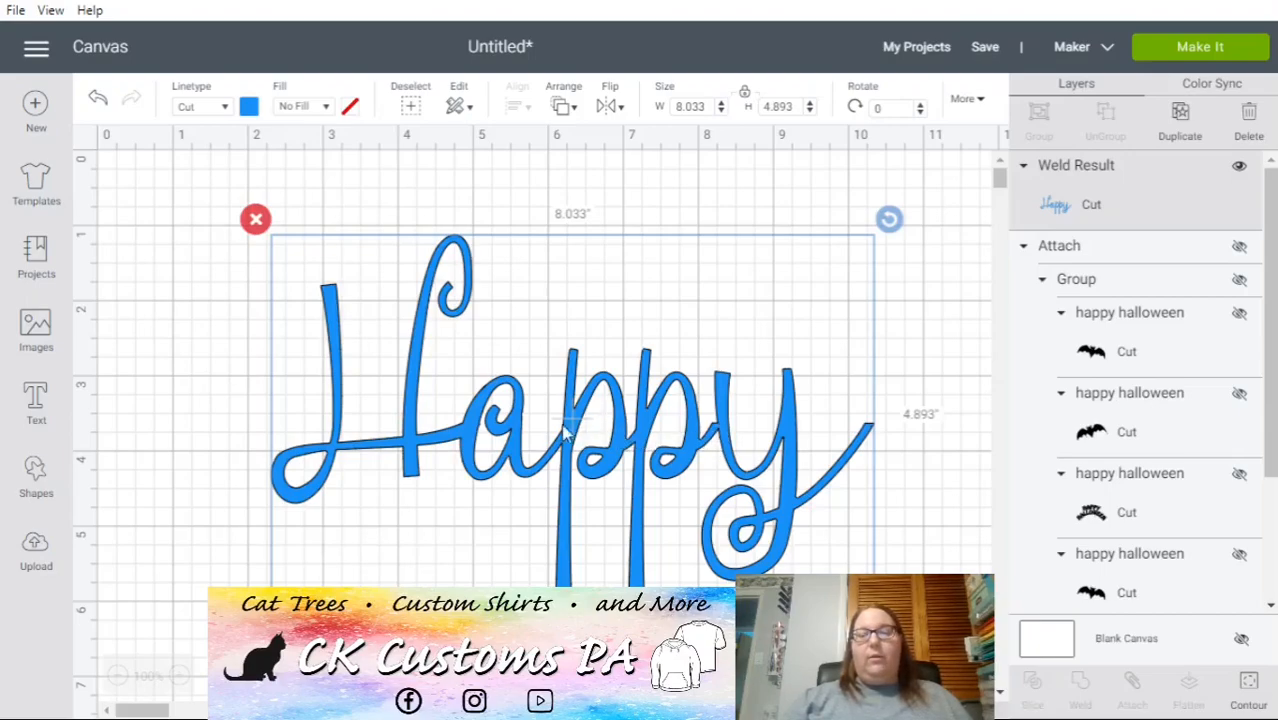
drag(489, 457, 435, 392)
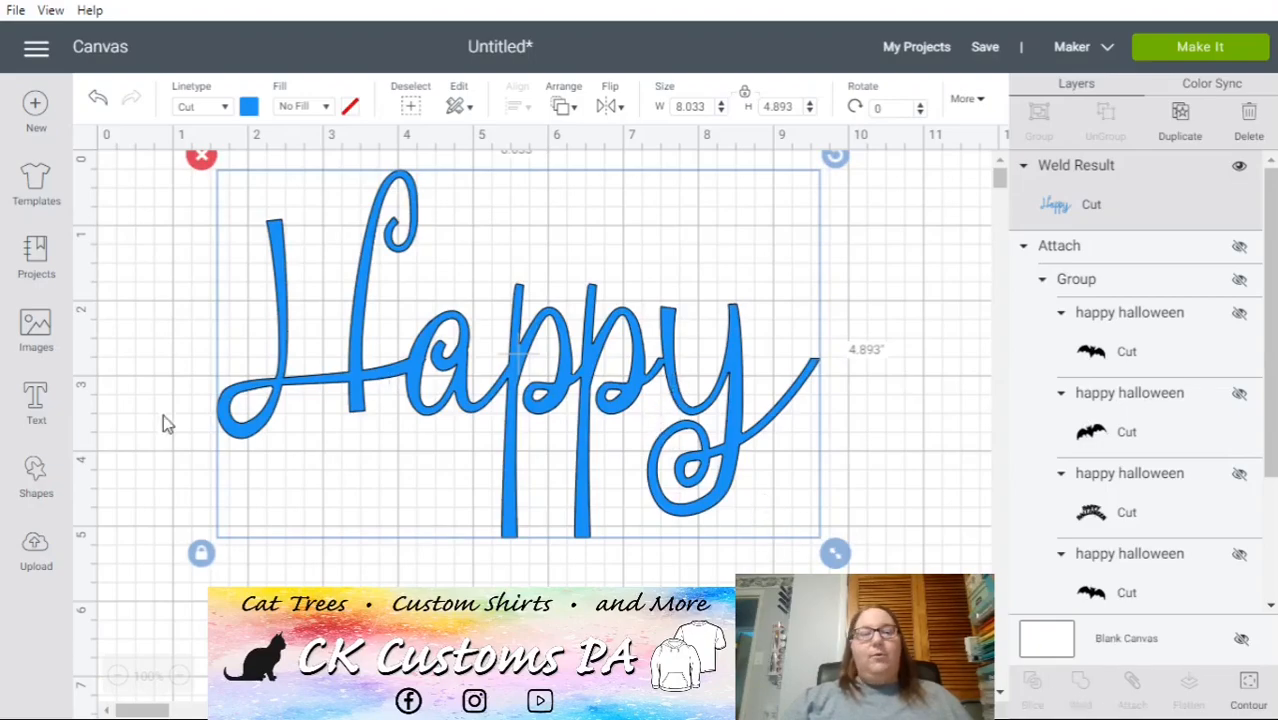
click(111, 456)
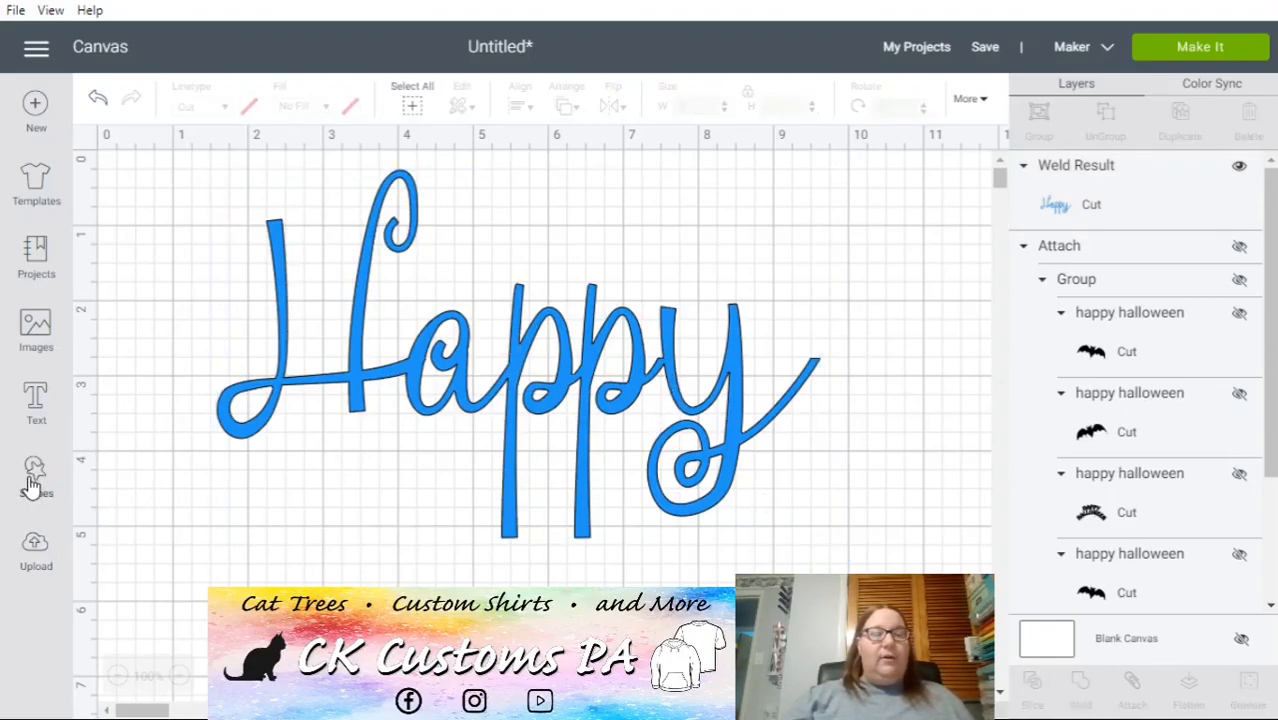
- Add three circles to the canvas and delete the welded Happy shape
click(33, 480)
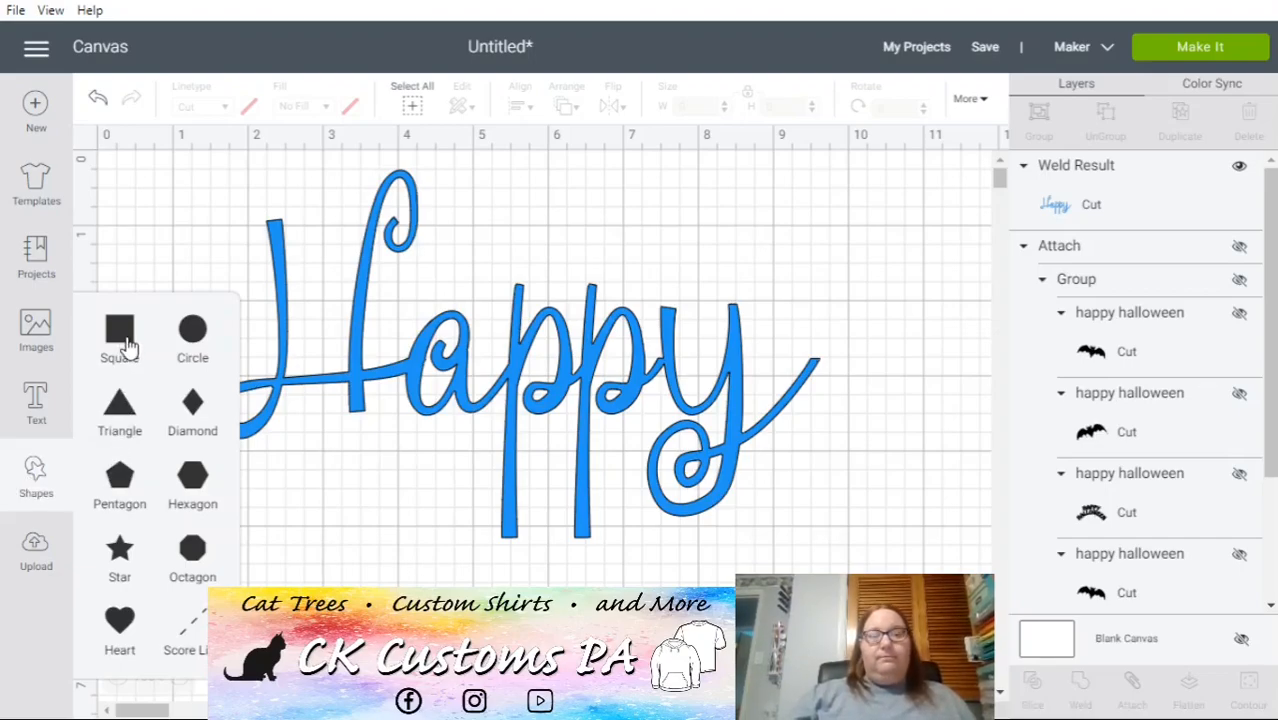
click(194, 333)
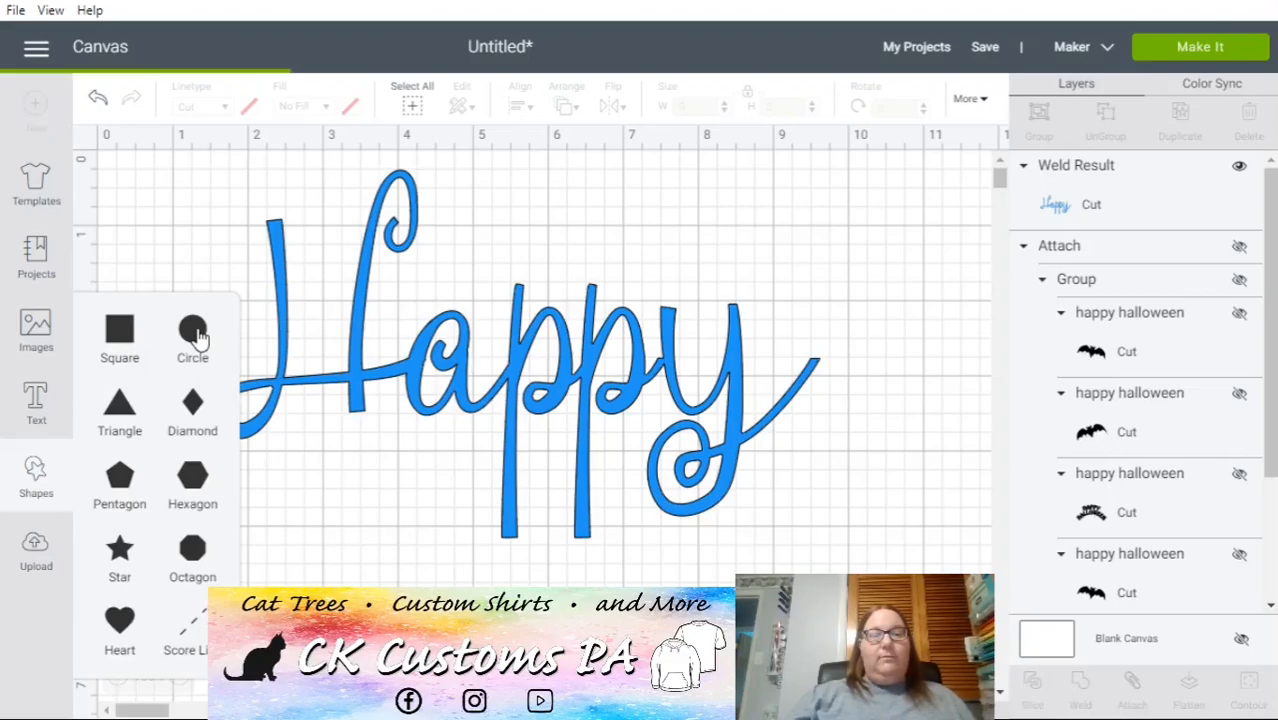
click(194, 333)
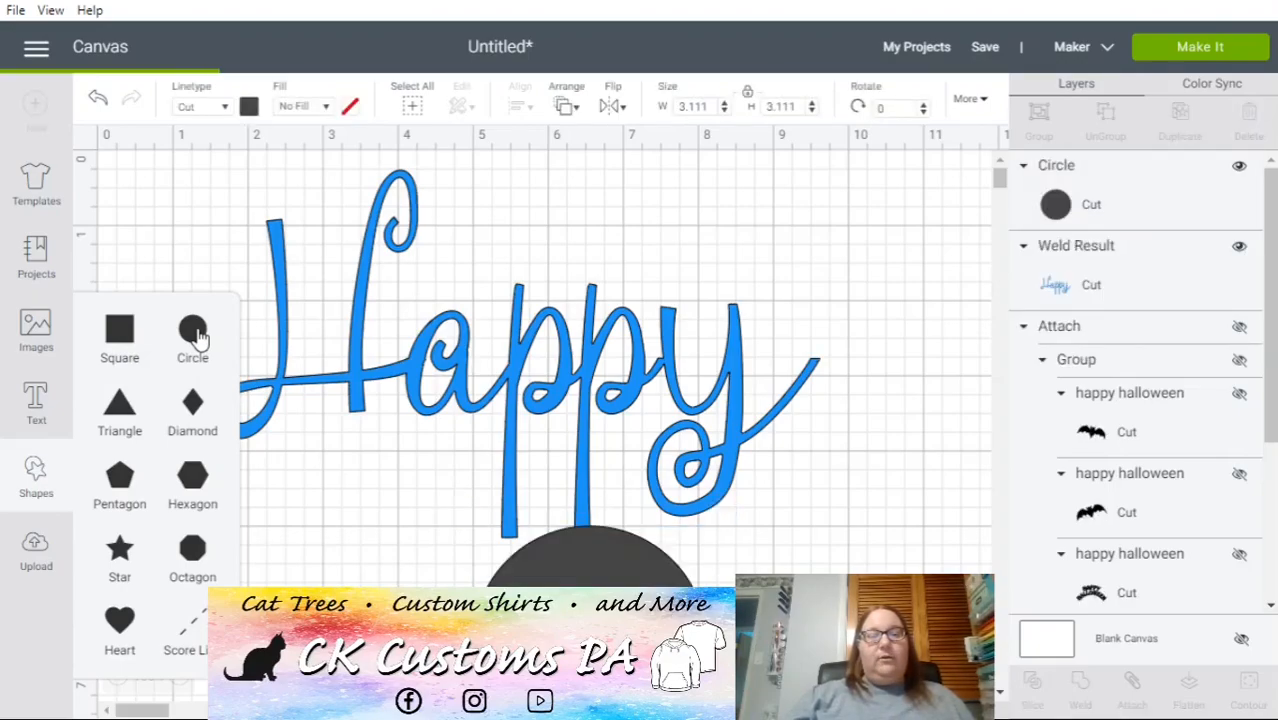
click(194, 333)
drag(554, 576, 448, 301)
click(745, 358)
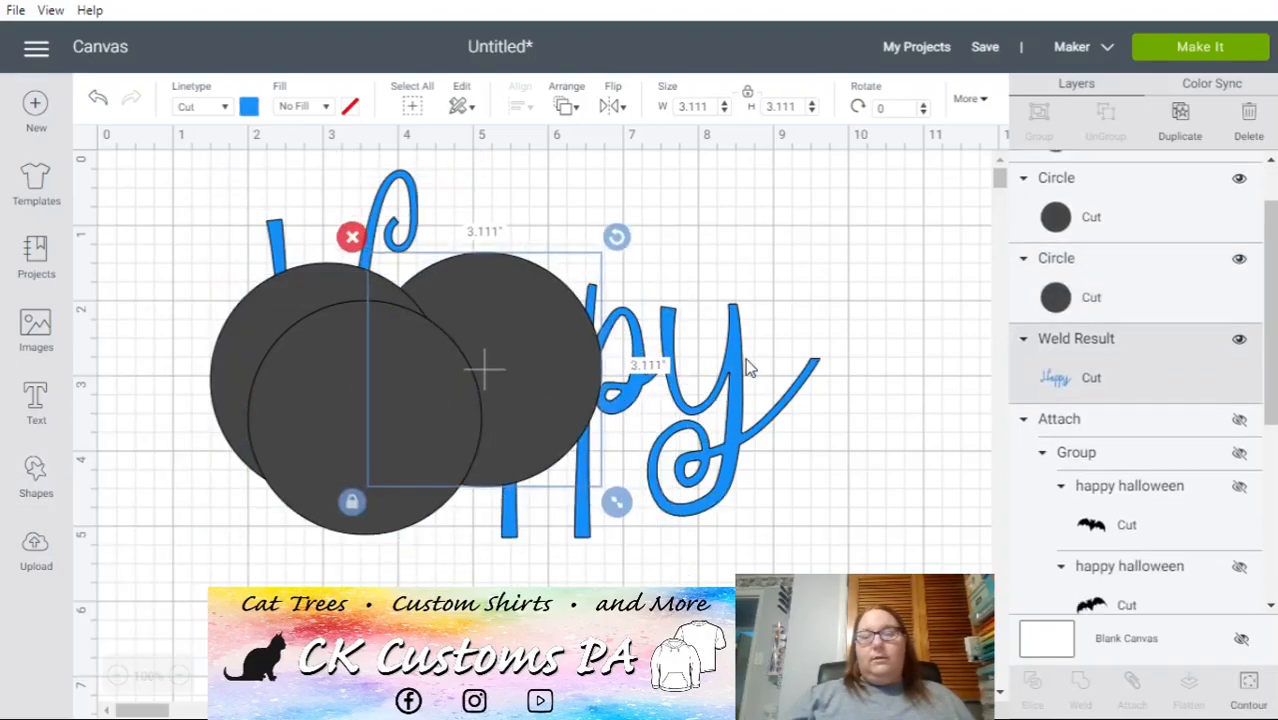
click(200, 160)
- Stack the circles like a snowman, scaling the middle one to about 2.3 inches and making the top one smaller still
drag(343, 420, 277, 512)
click(418, 440)
drag(455, 520, 395, 455)
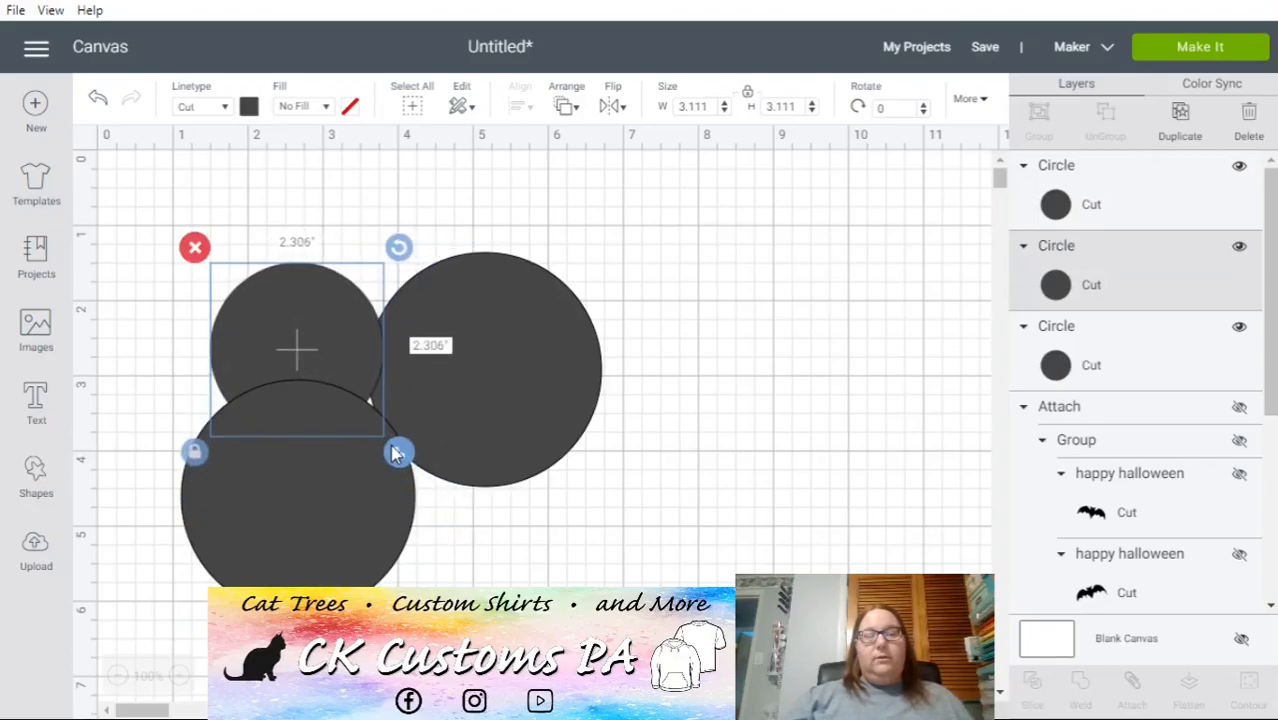
click(513, 374)
drag(616, 500, 510, 351)
drag(429, 282, 308, 218)
click(570, 408)
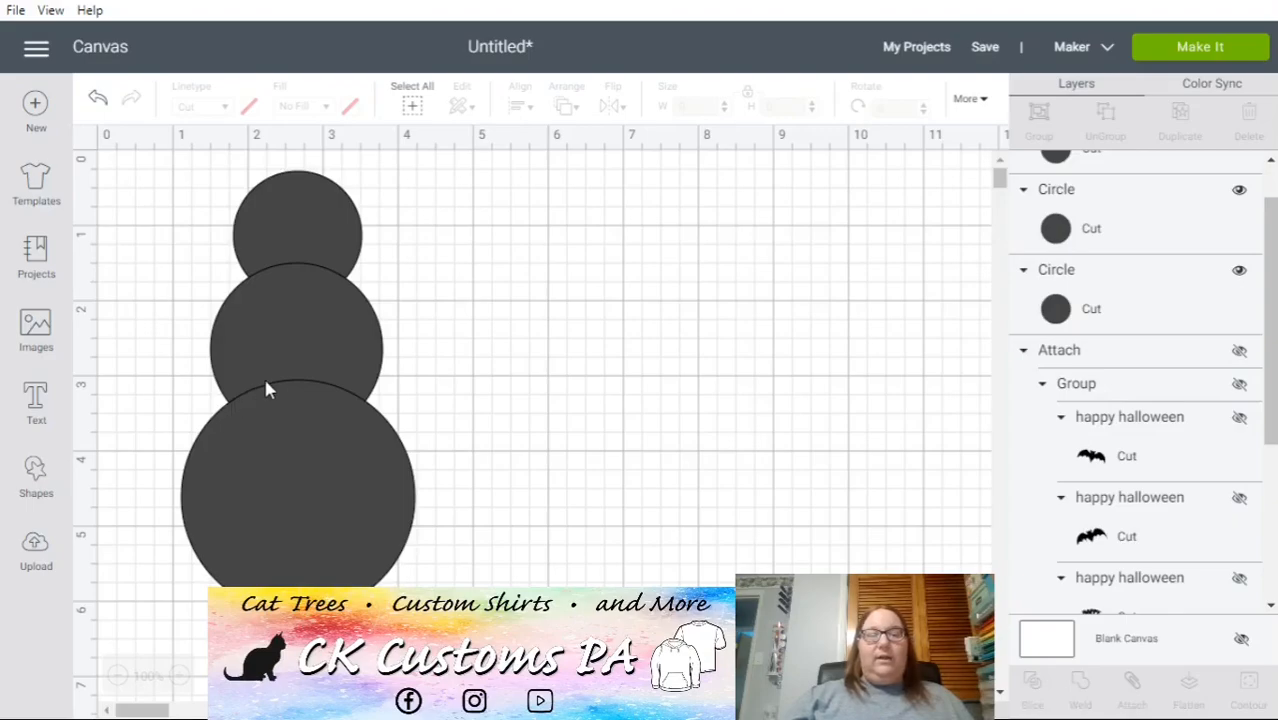
- Recolor all three stacked circles yellow
click(303, 218)
key(Escape)
drag(562, 585, 215, 240)
click(249, 107)
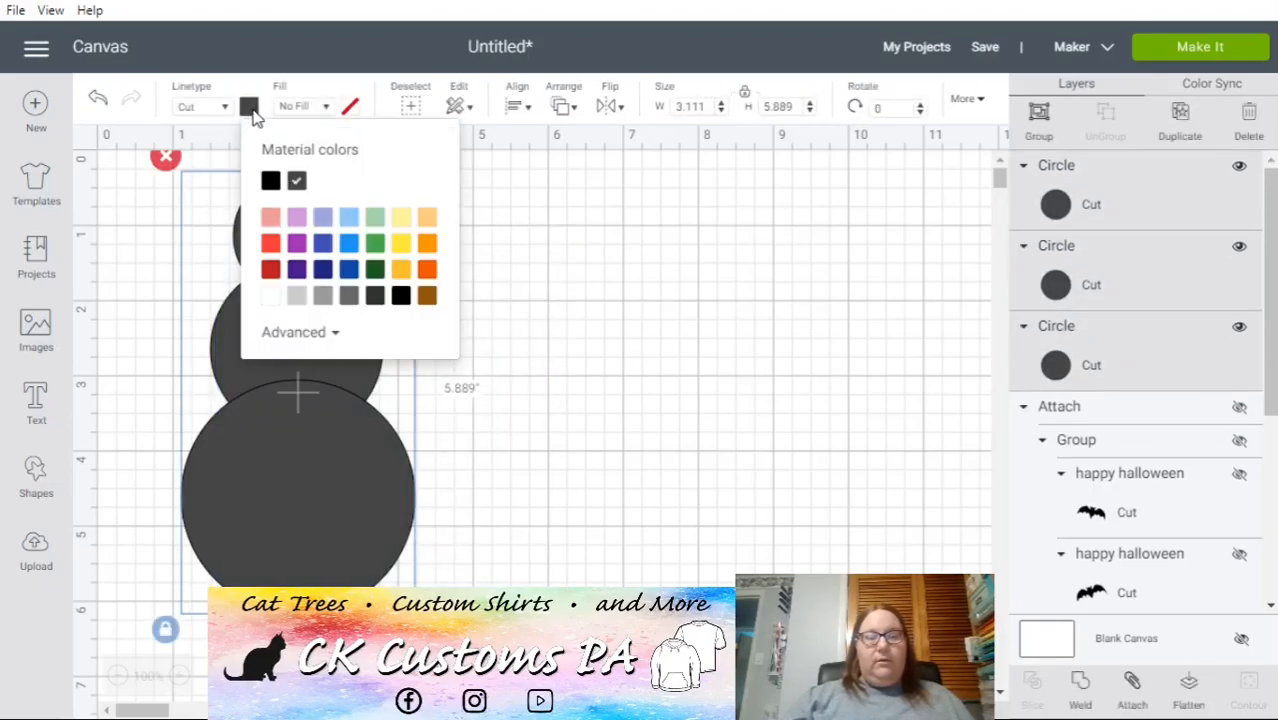
click(400, 243)
click(702, 360)
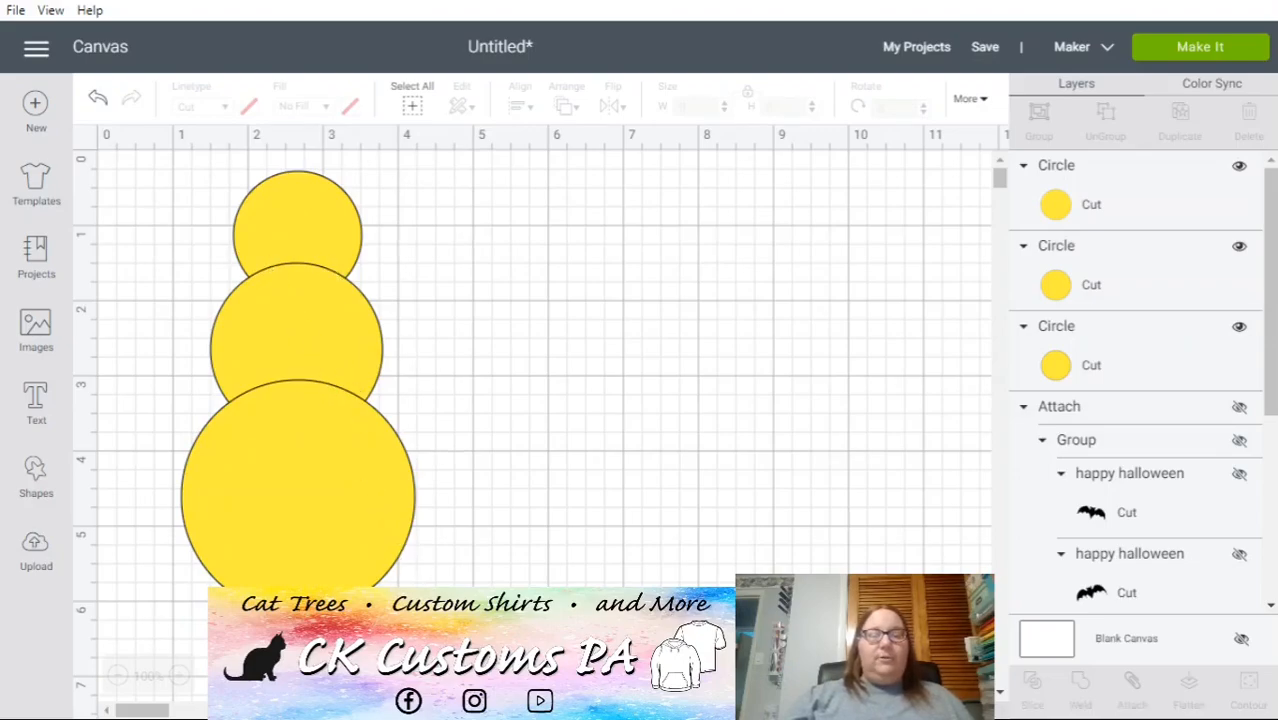
- Weld the three yellow circles into a single shape and move it toward the canvas's upper-left corner
drag(448, 590, 205, 172)
click(1082, 684)
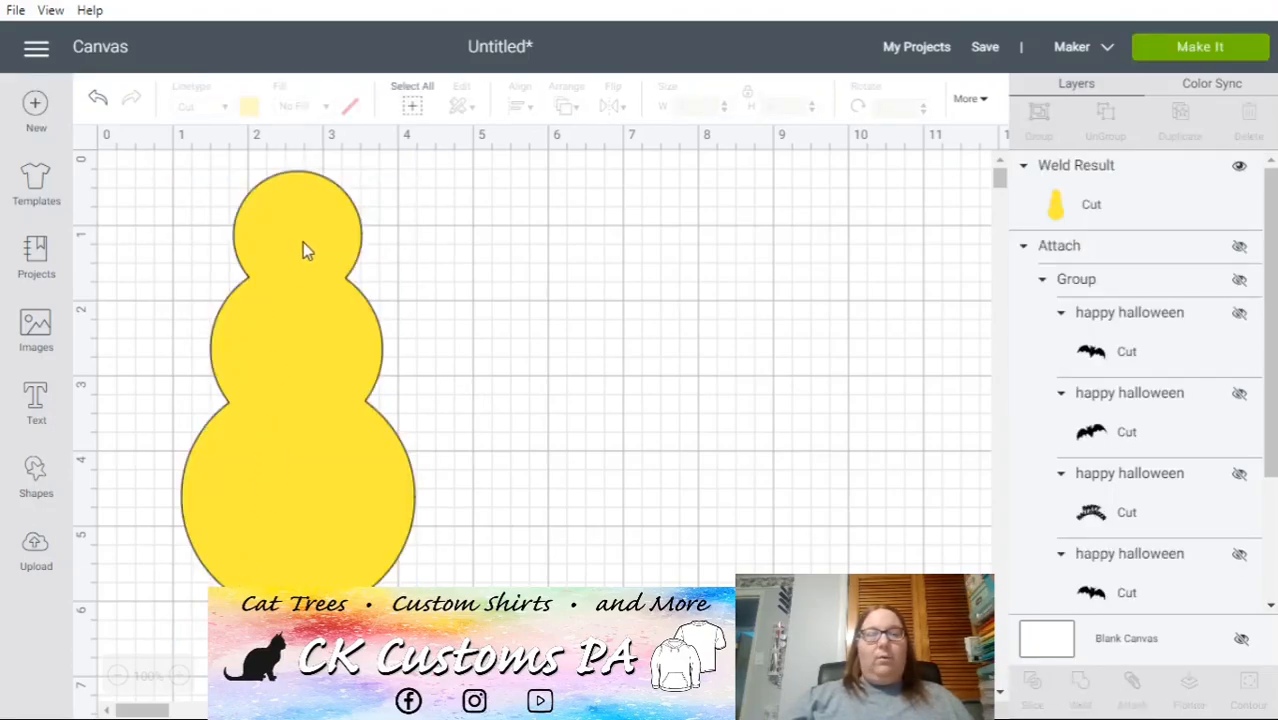
drag(323, 357, 278, 348)
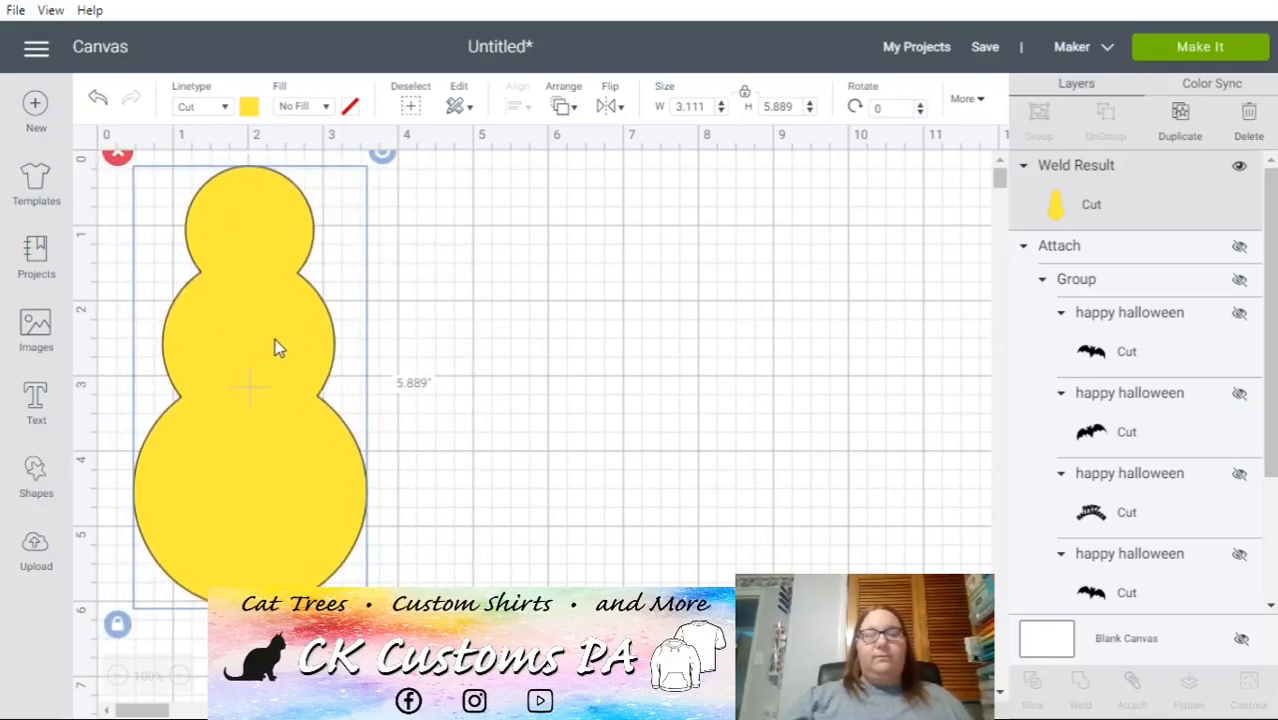
click(732, 545)
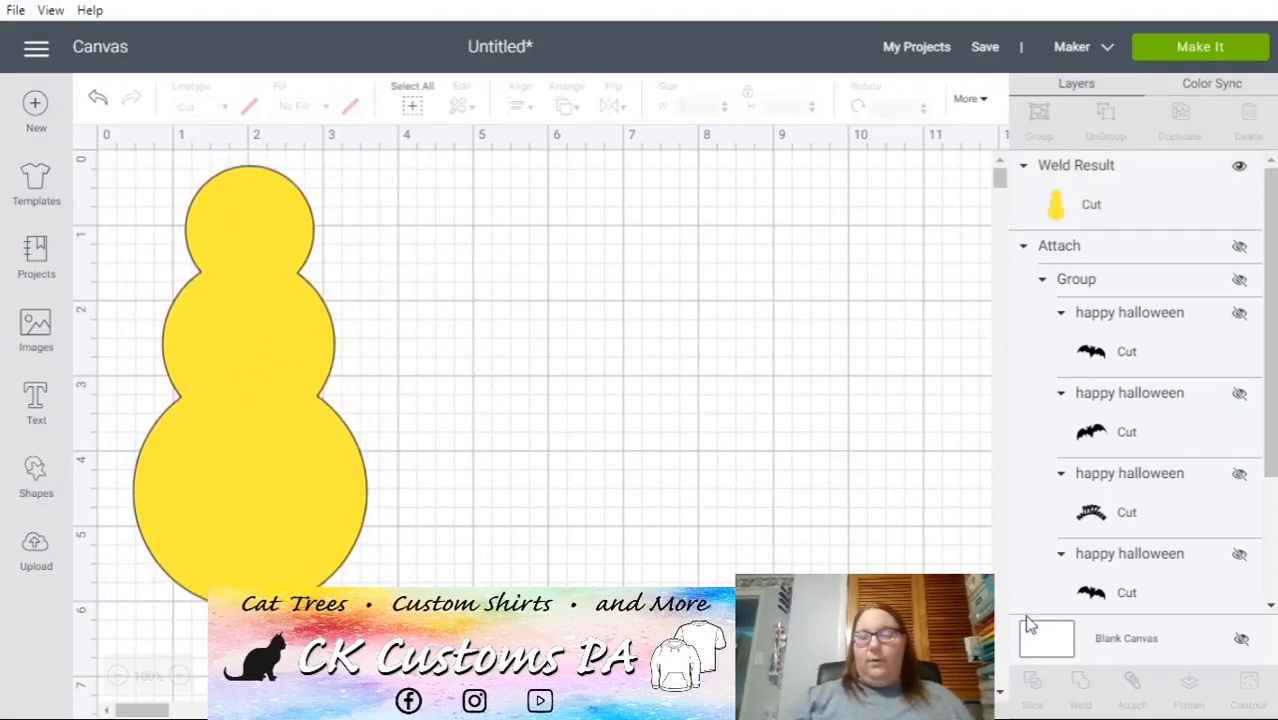
- Remove the welded yellow snowman shape from the canvas
drag(309, 475, 290, 453)
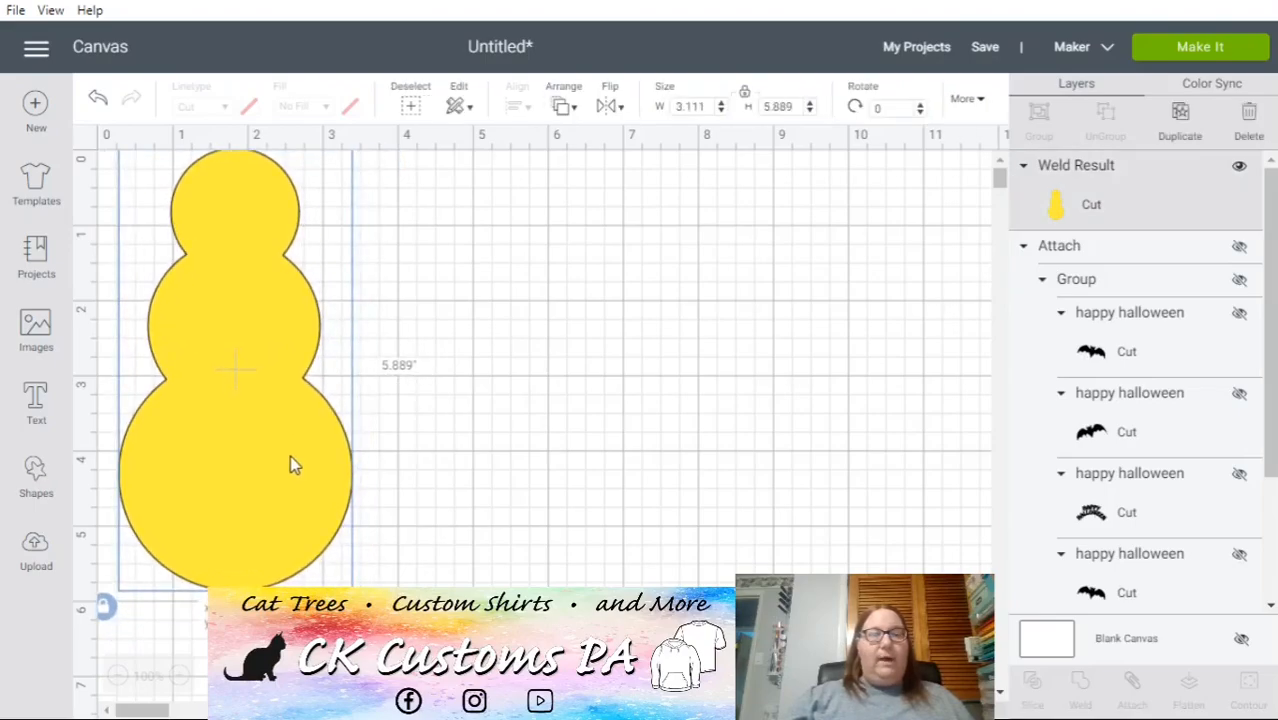
key(ctrl+z)
click(137, 219)
click(137, 219)
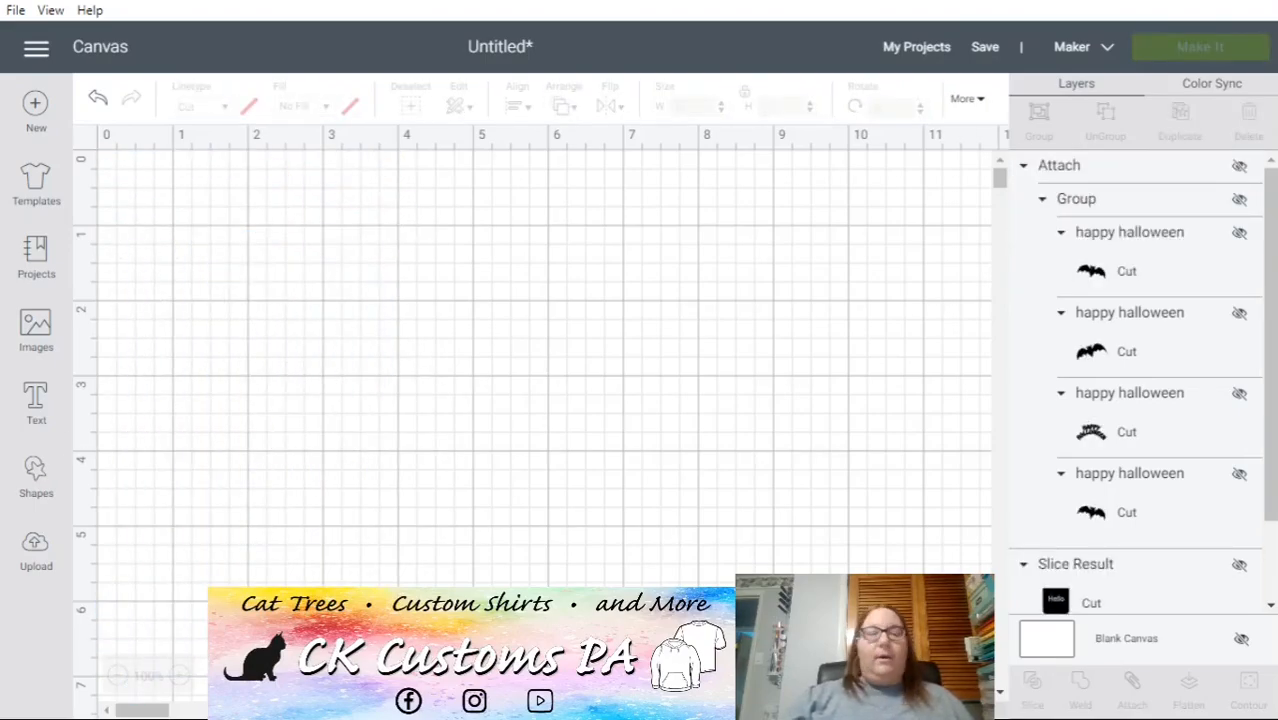
- Add the text "Hello" in the Wanderlust font and place it in the canvas's upper-left area
click(36, 400)
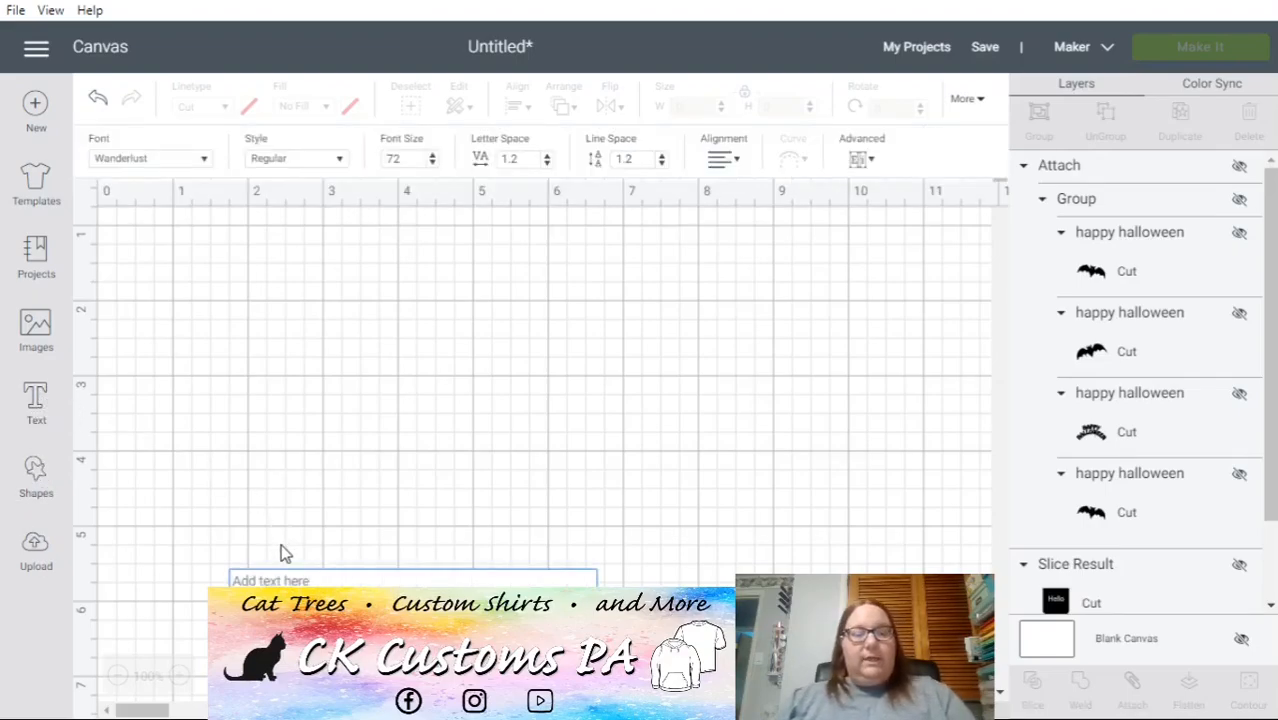
text(Hello)
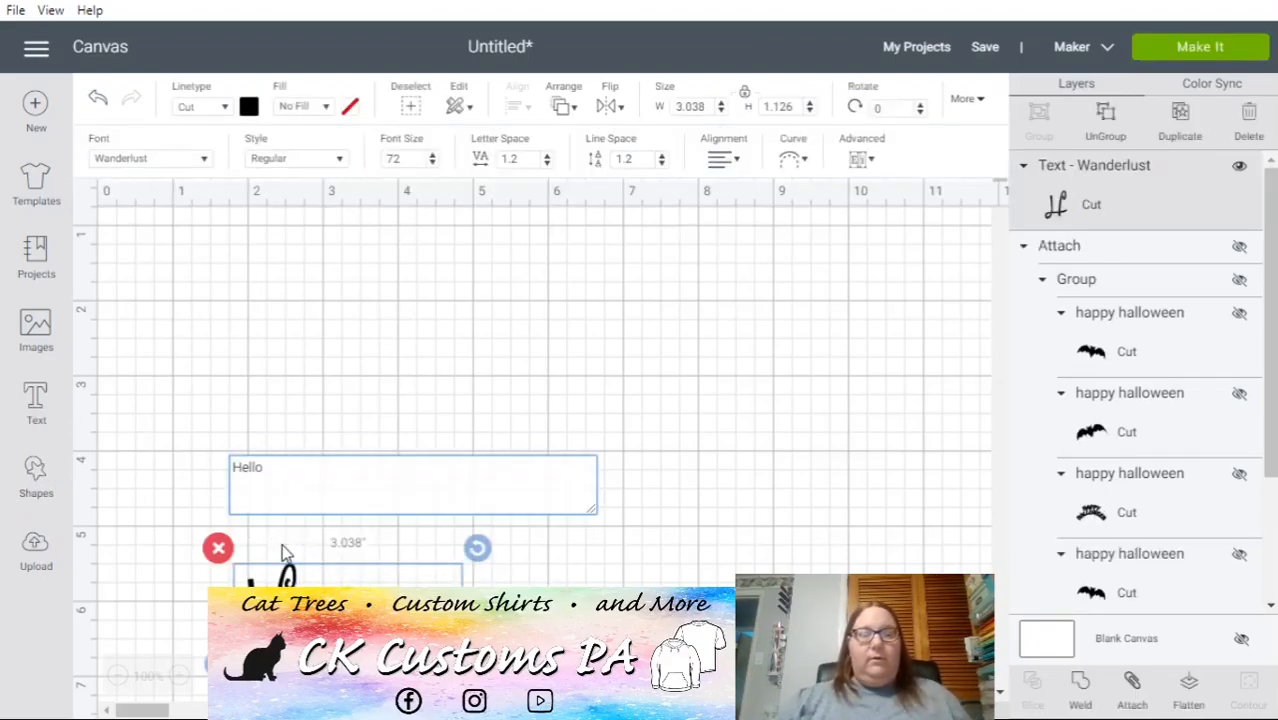
drag(351, 606, 334, 331)
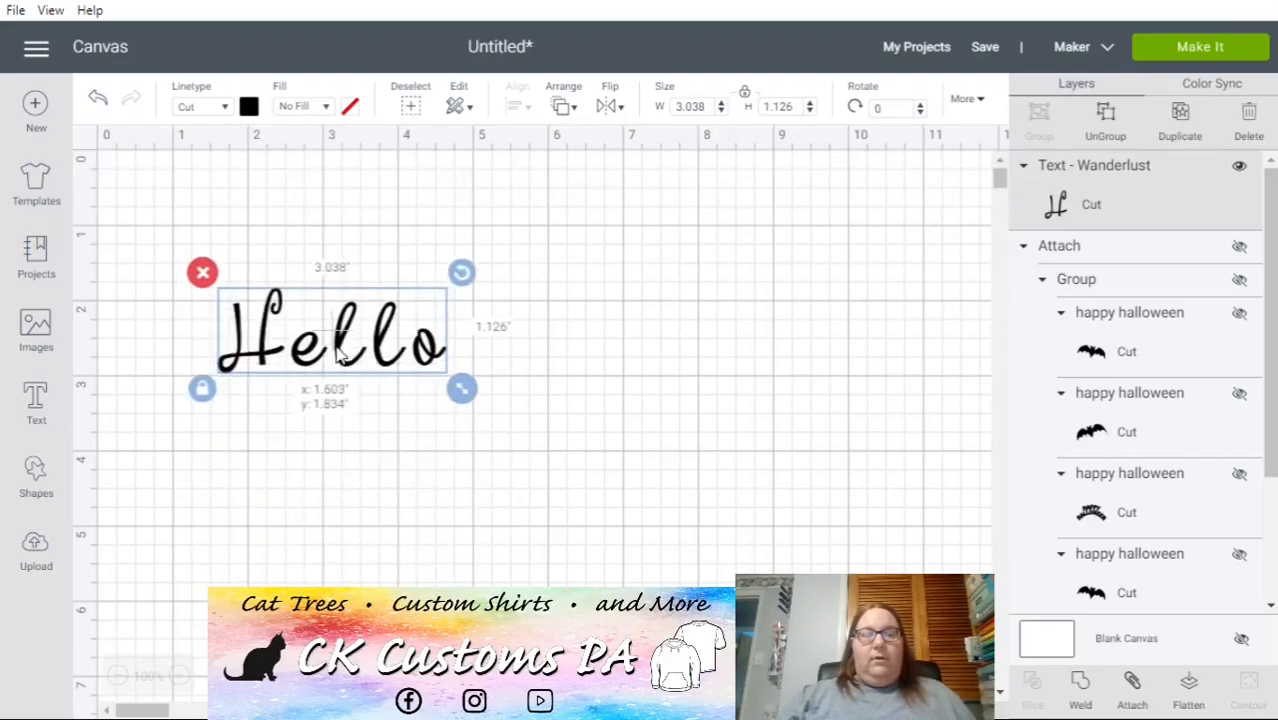
click(413, 344)
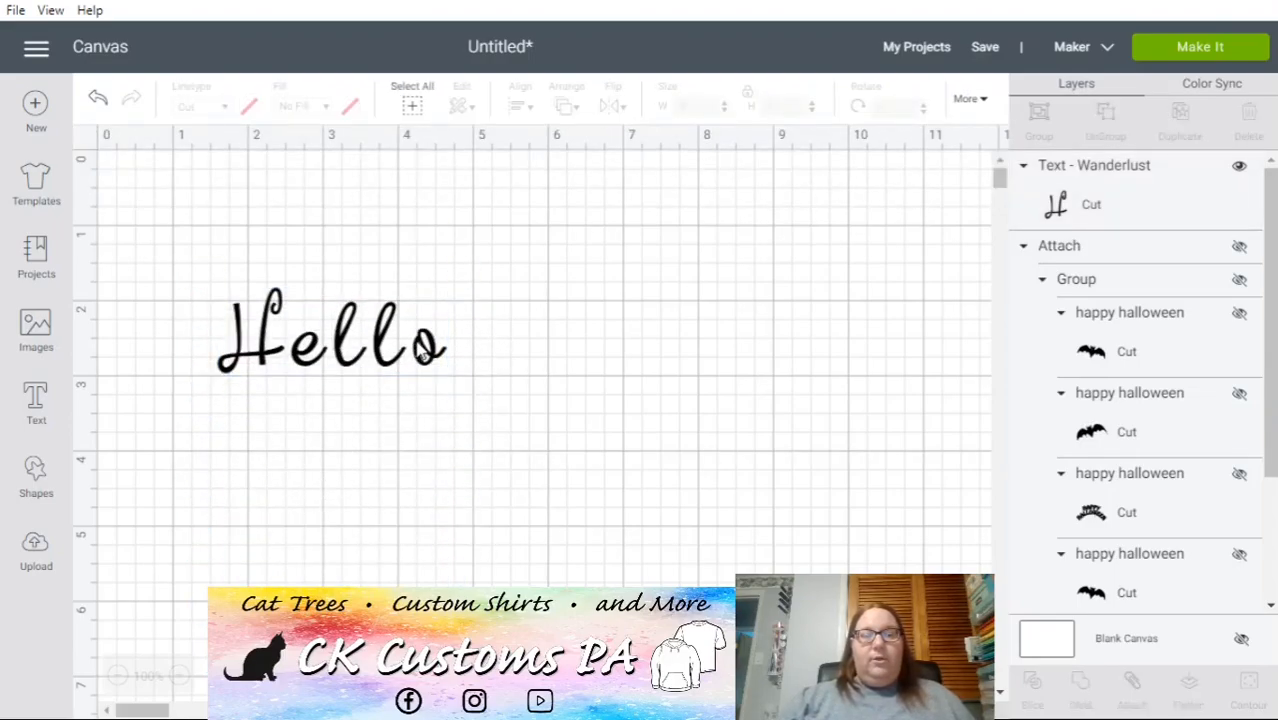
- Add "World" as a second line beneath "Hello" in the same text object
double_click(425, 350)
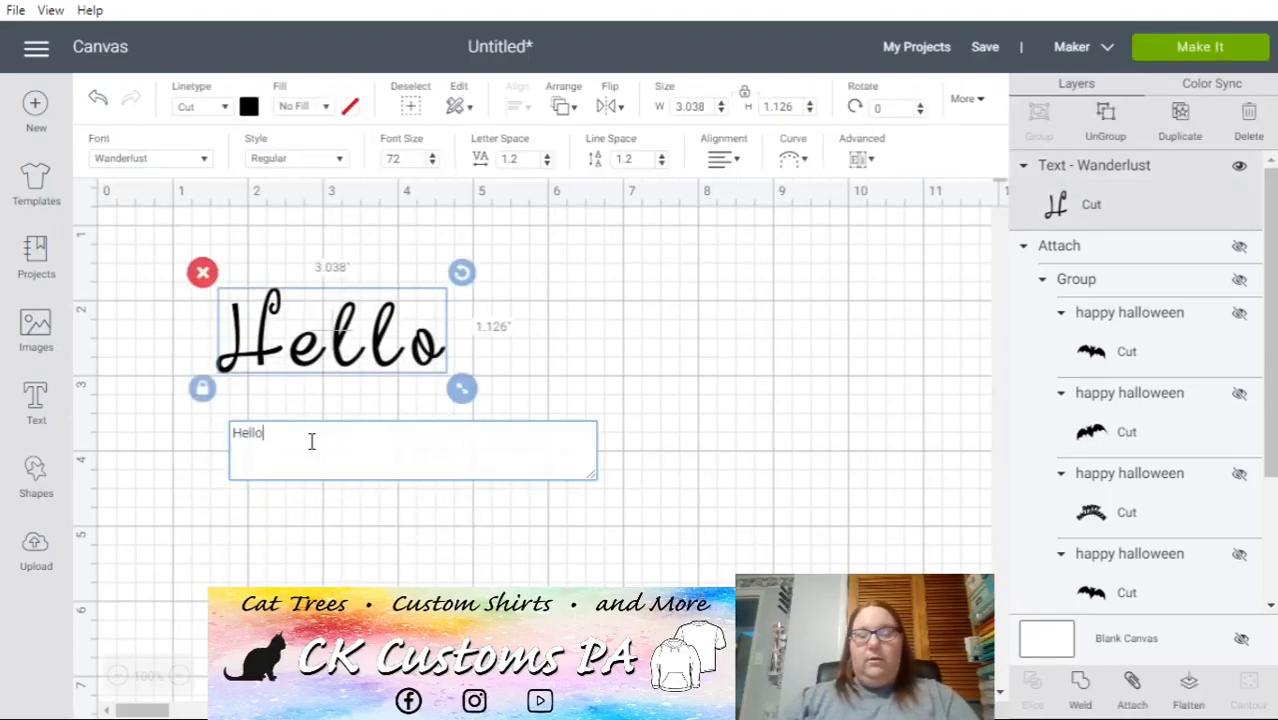
key(Return)
text(Wo)
key(BackSpace)
text(orlf)
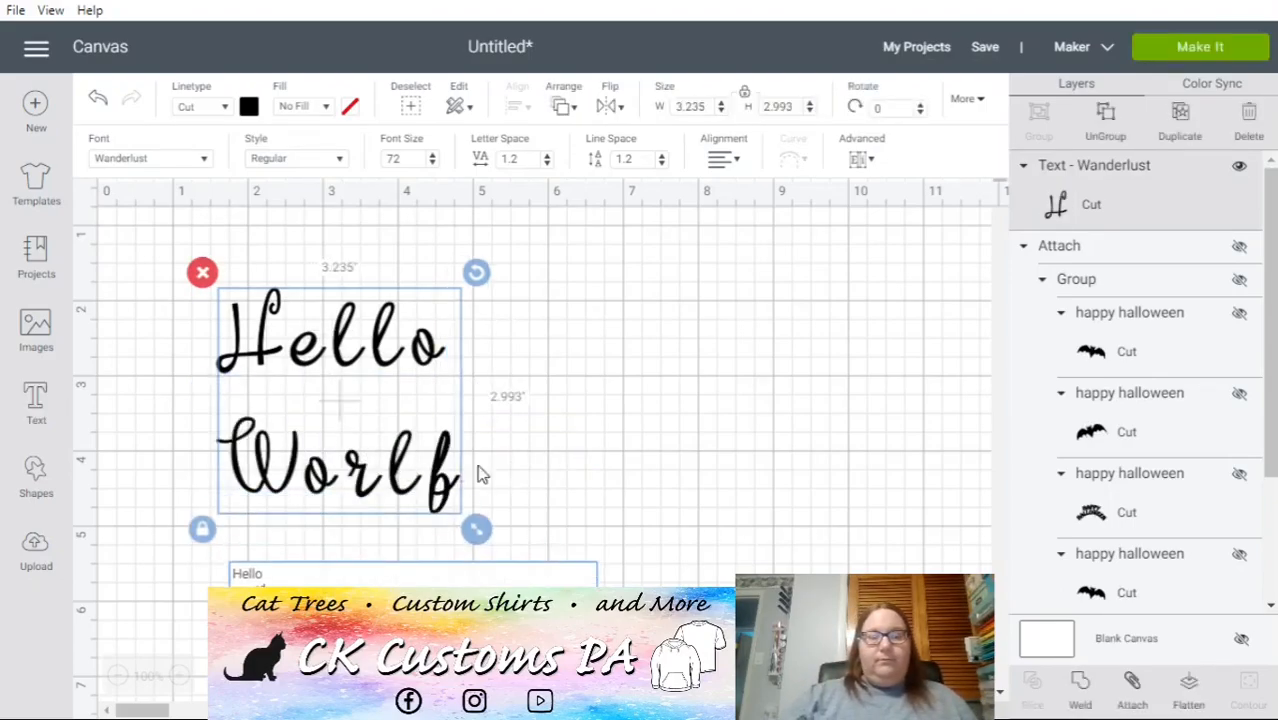
key(BackSpace)
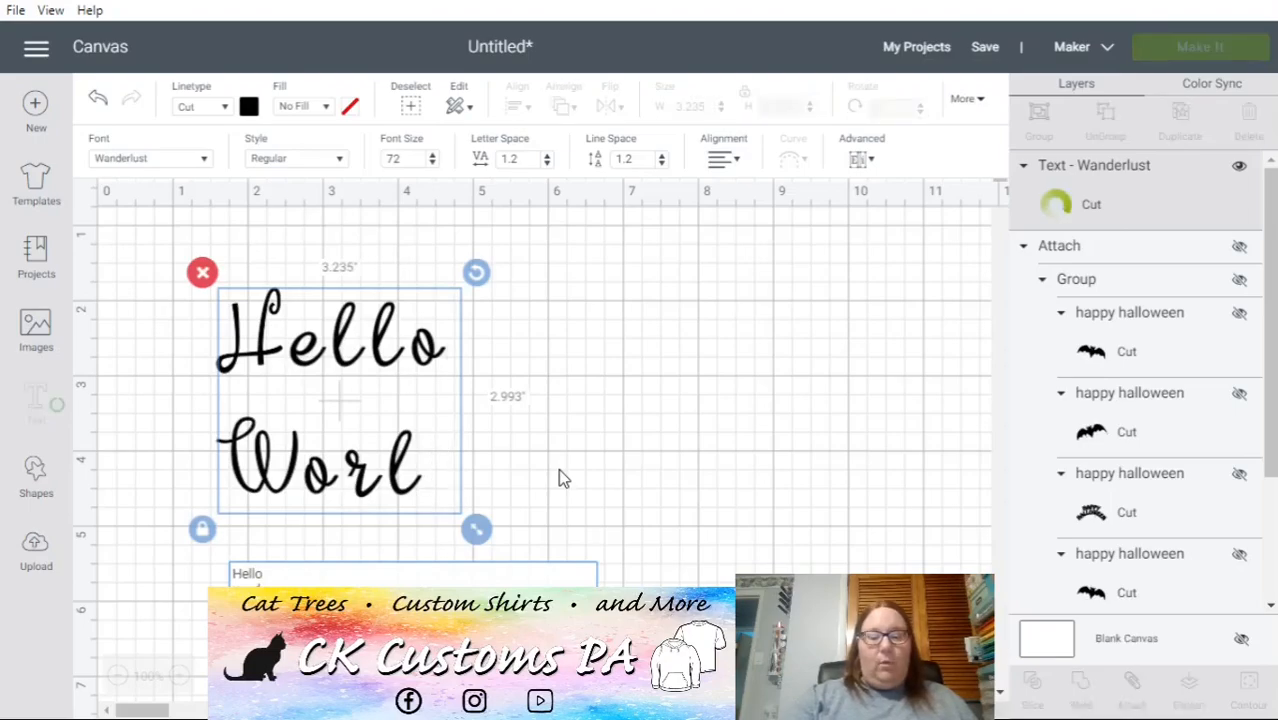
text(d)
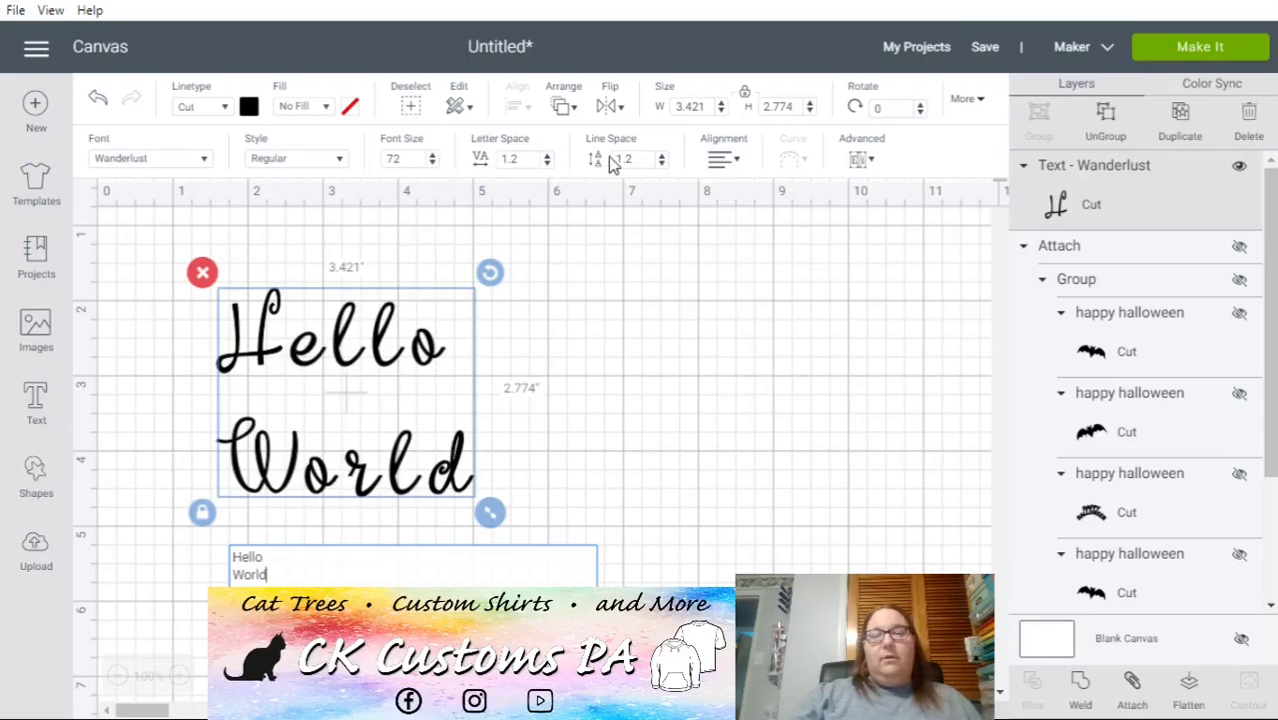
- Reduce the two-line text's line space to 0.2 and move the text slightly up and to the right
click(661, 163)
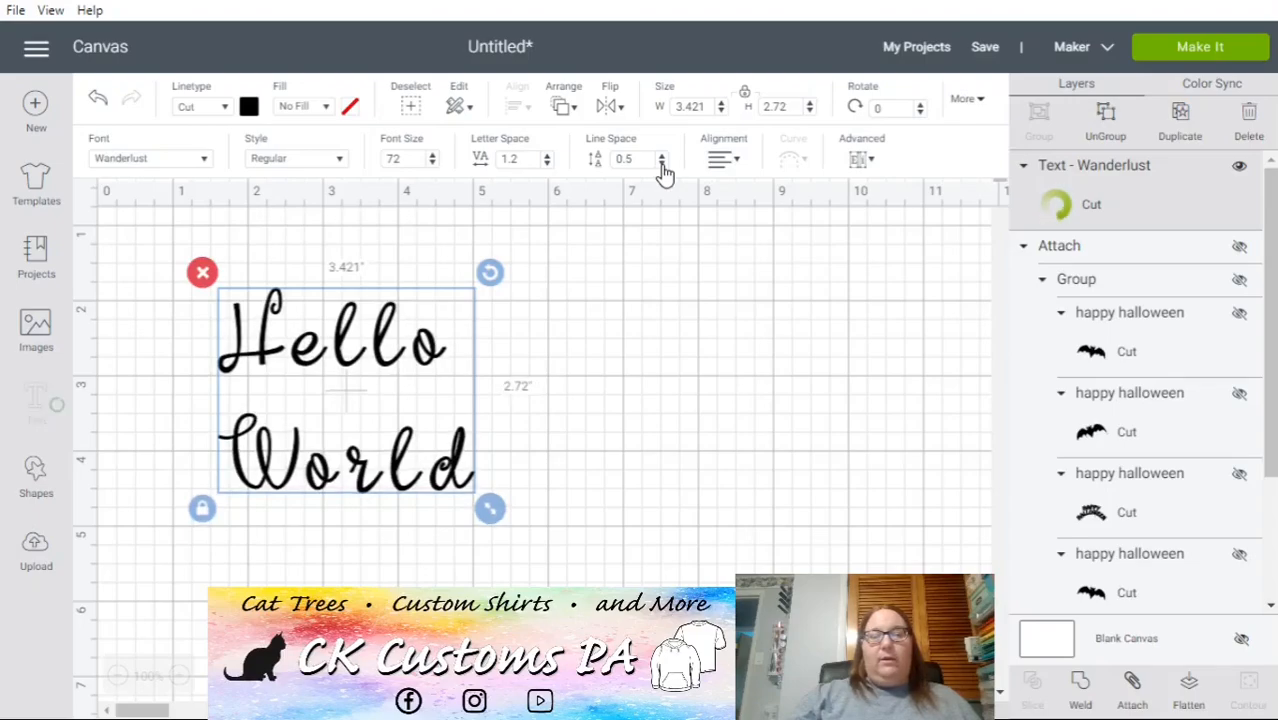
click(661, 163)
click(661, 163)
click(661, 163)
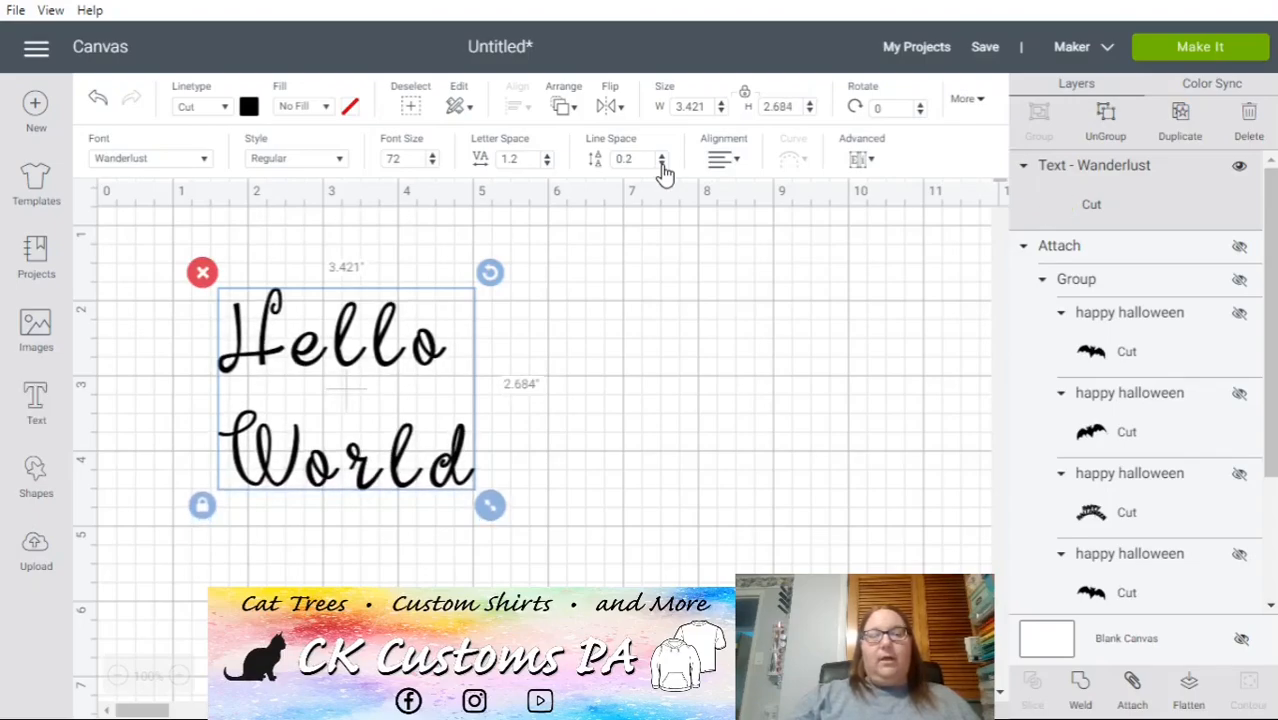
click(661, 163)
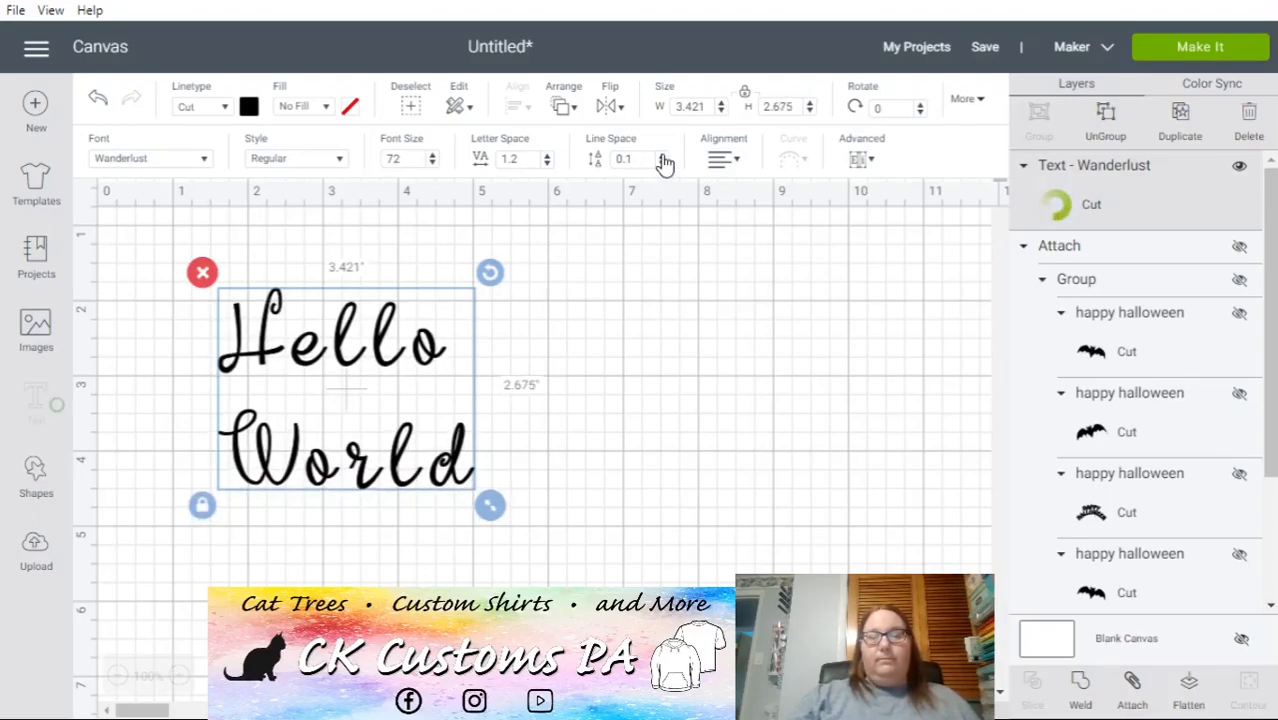
click(661, 156)
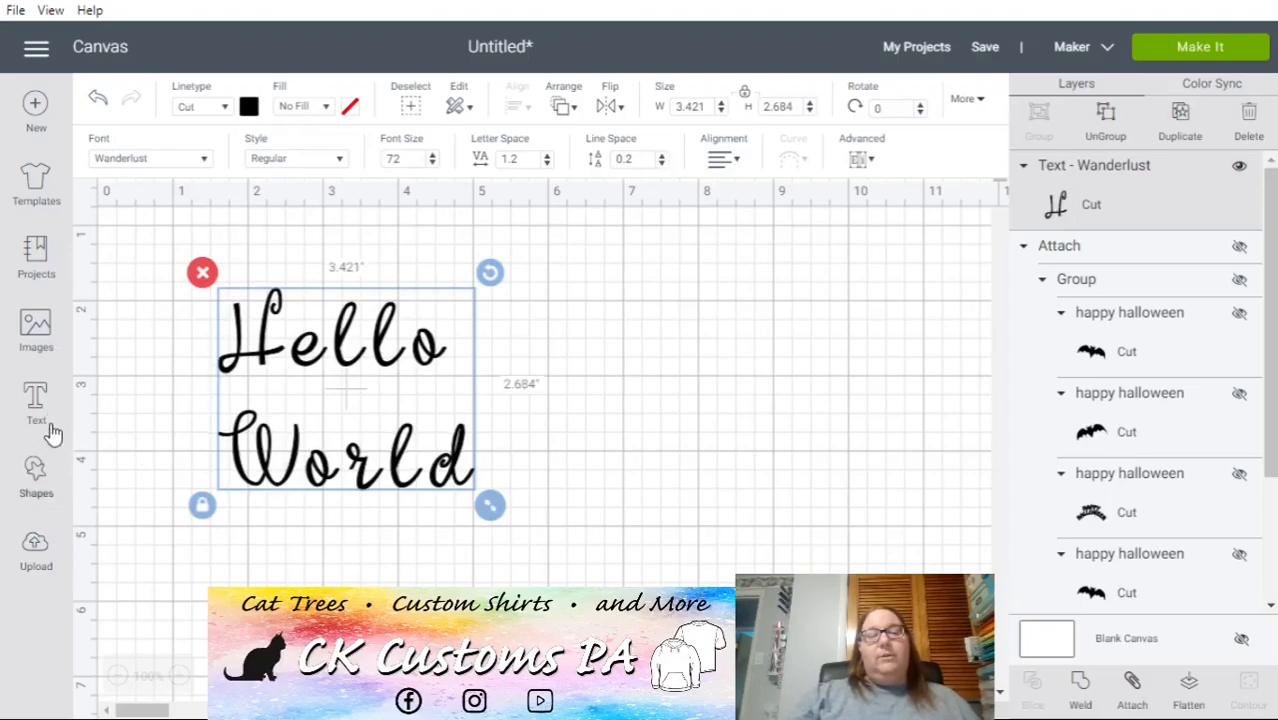
drag(397, 365, 449, 318)
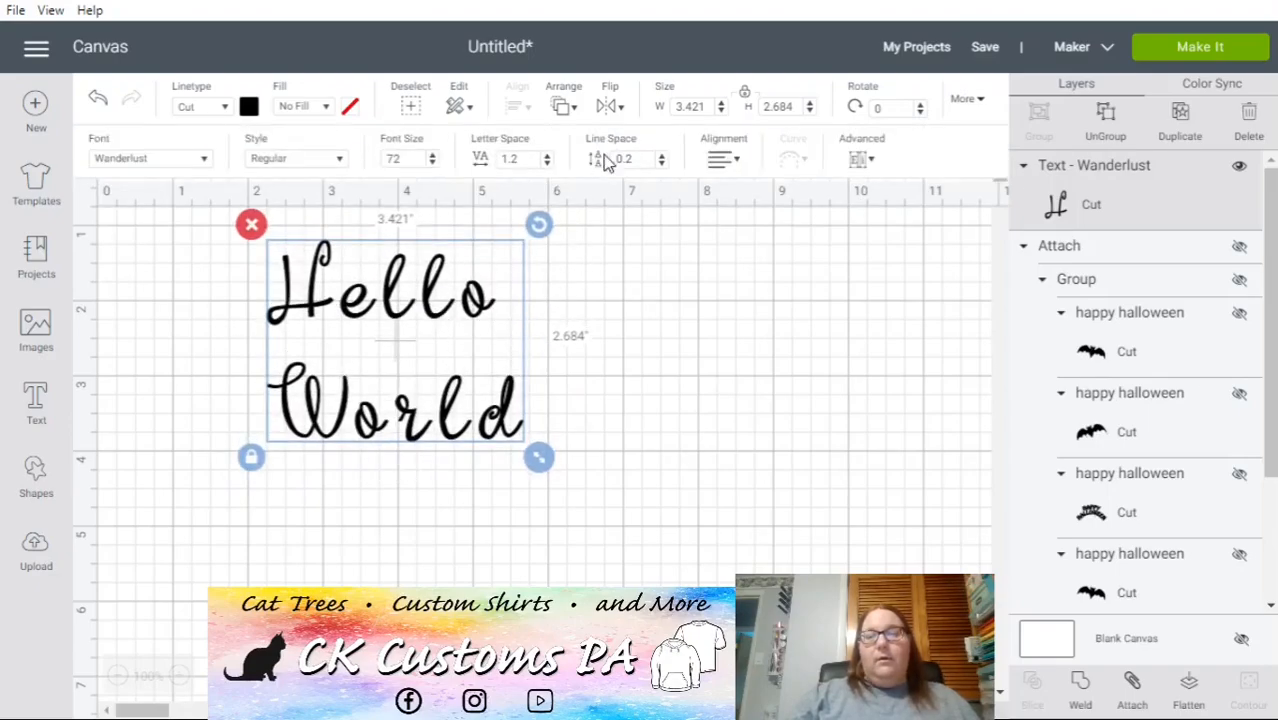
- Try center, right and left alignment on the two-line Hello World text
click(731, 163)
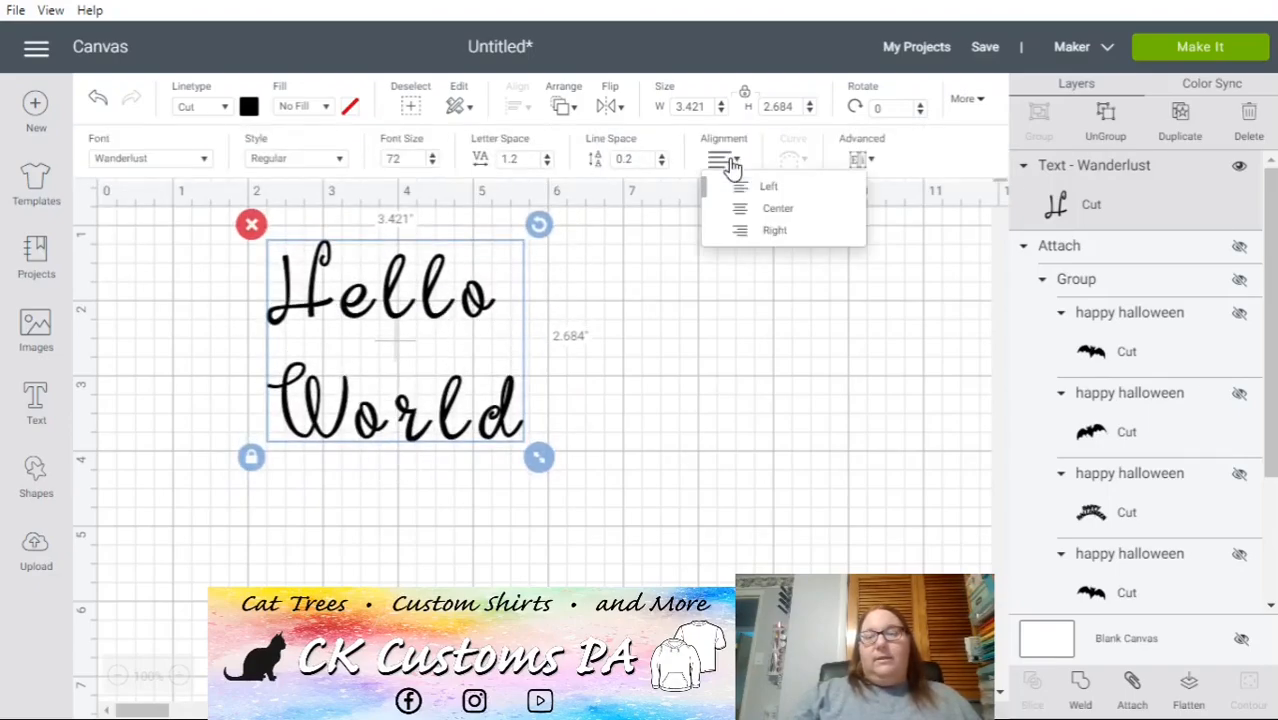
click(762, 218)
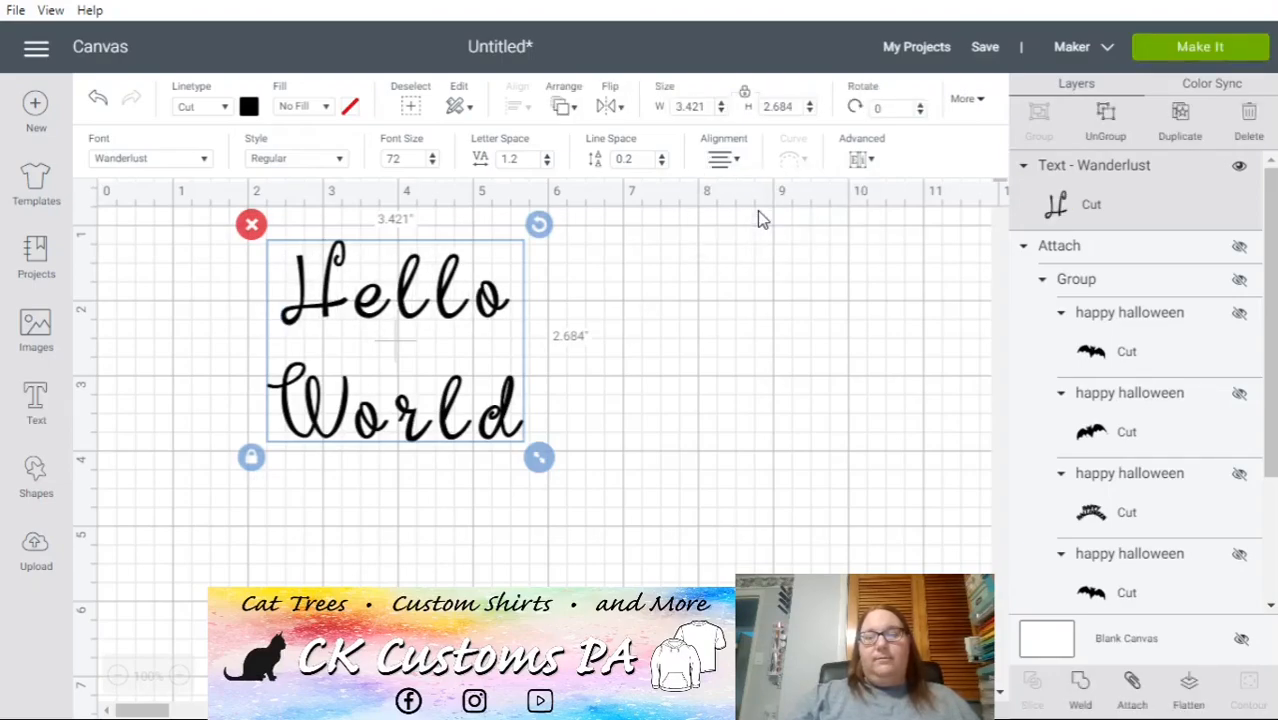
click(727, 162)
click(771, 243)
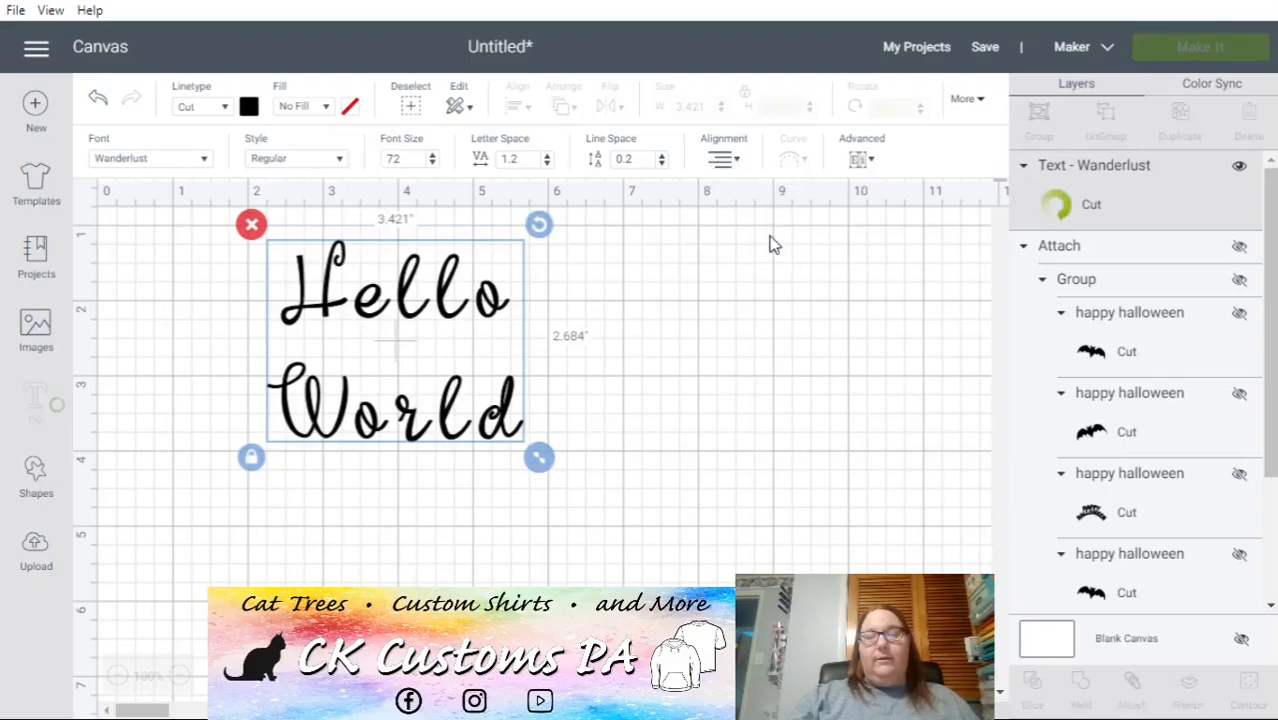
click(727, 162)
click(740, 200)
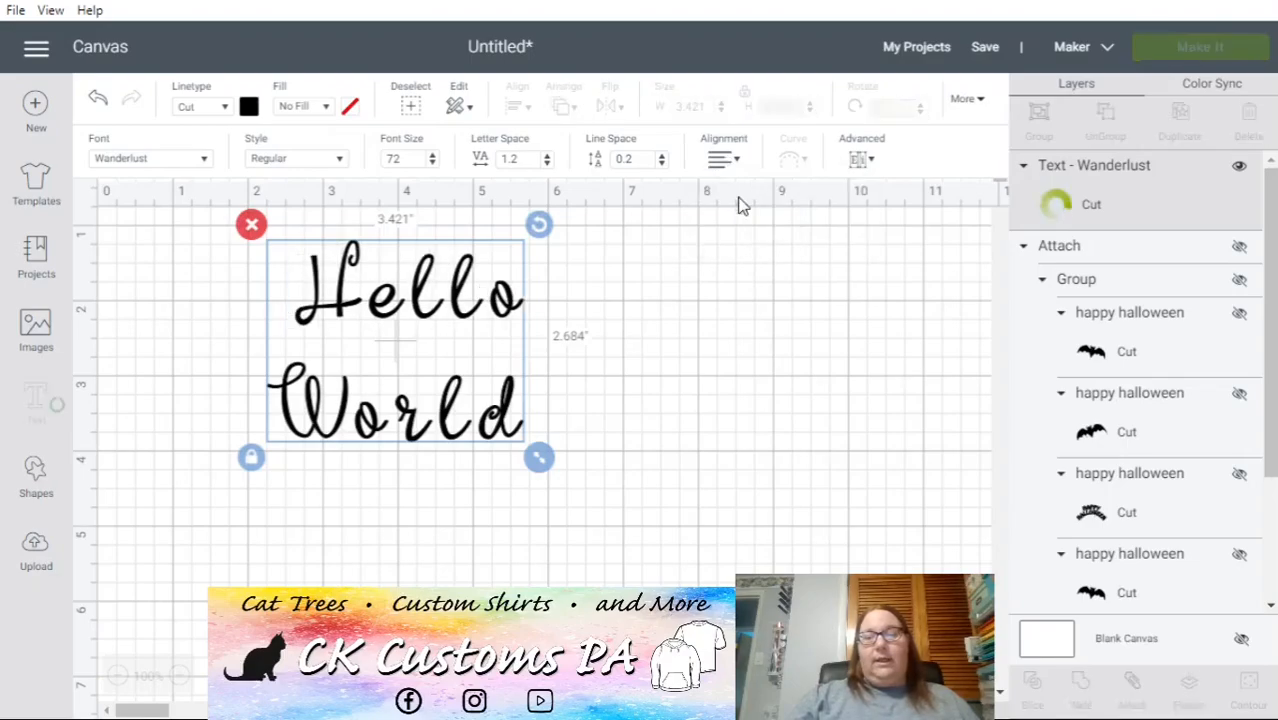
- Center-align the two-line Hello World text and shift it slightly down
click(724, 161)
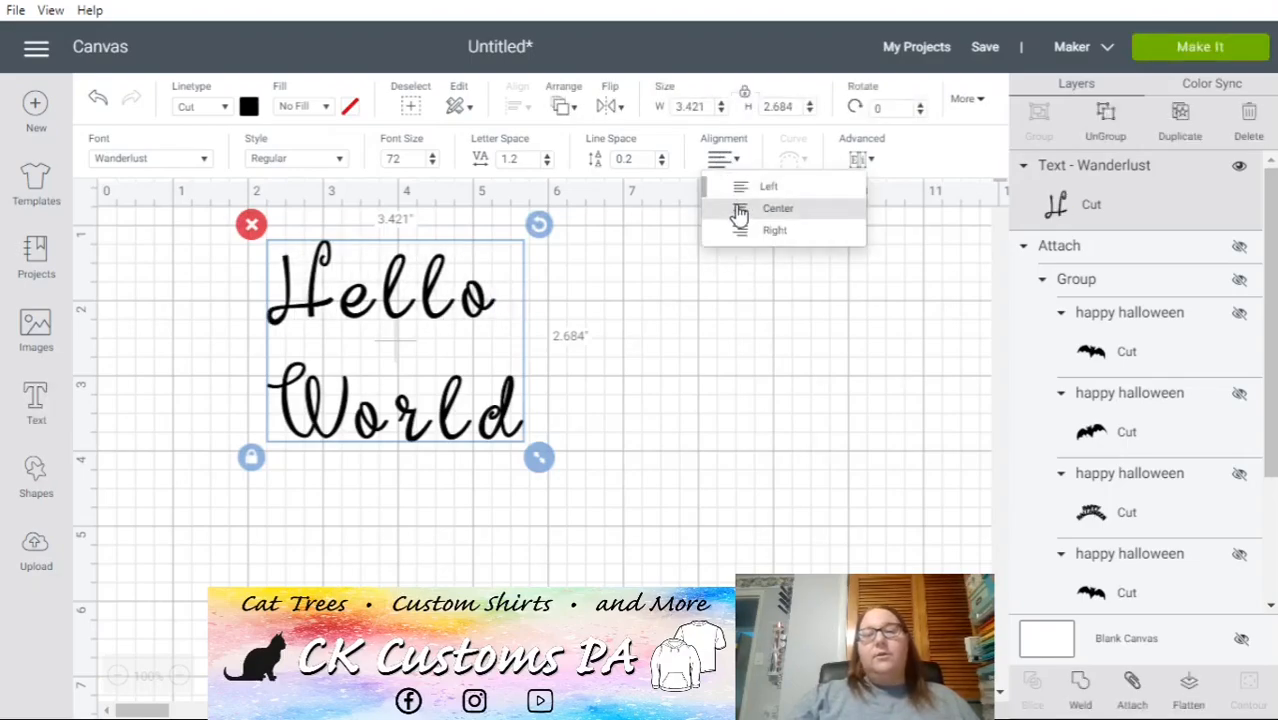
click(740, 210)
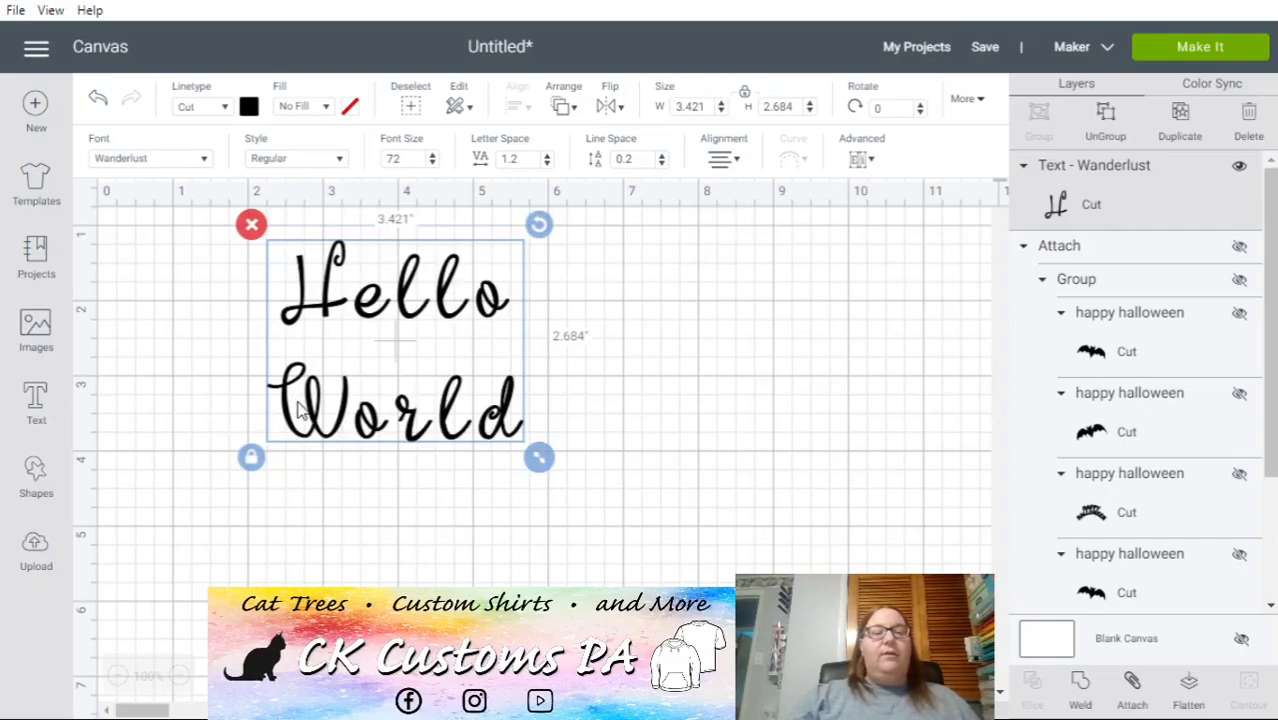
drag(315, 425, 313, 439)
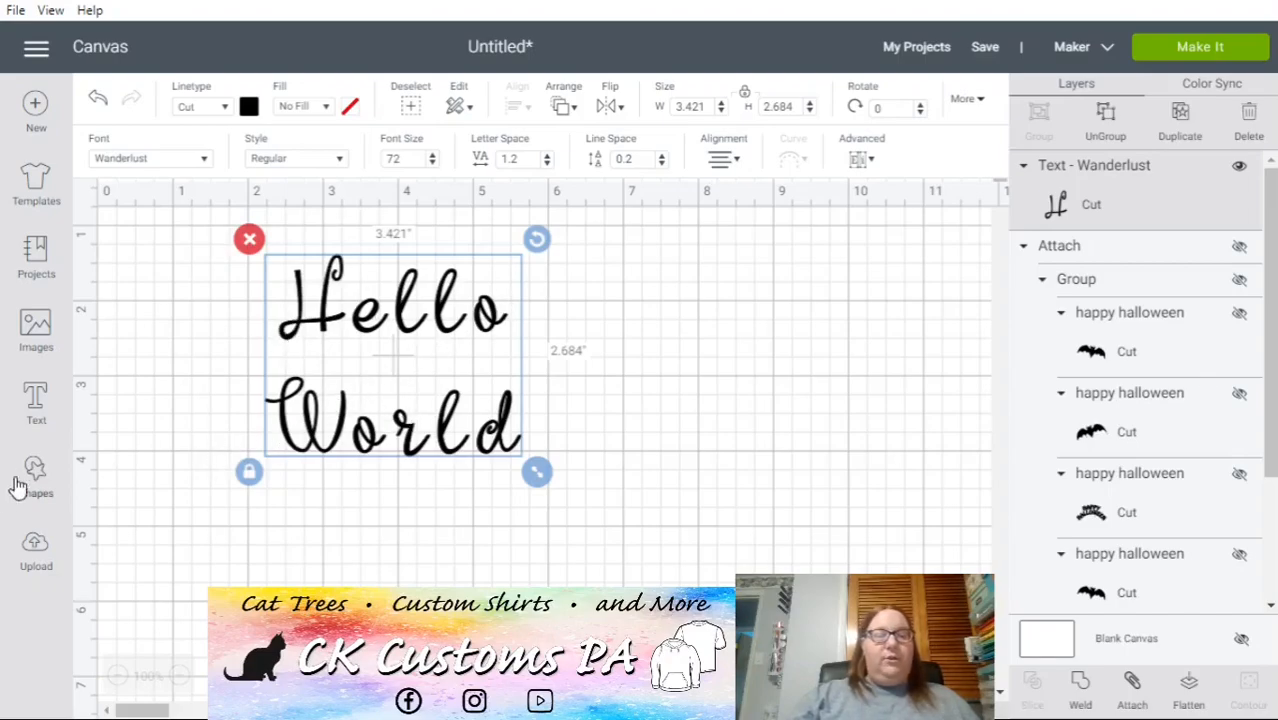
click(205, 402)
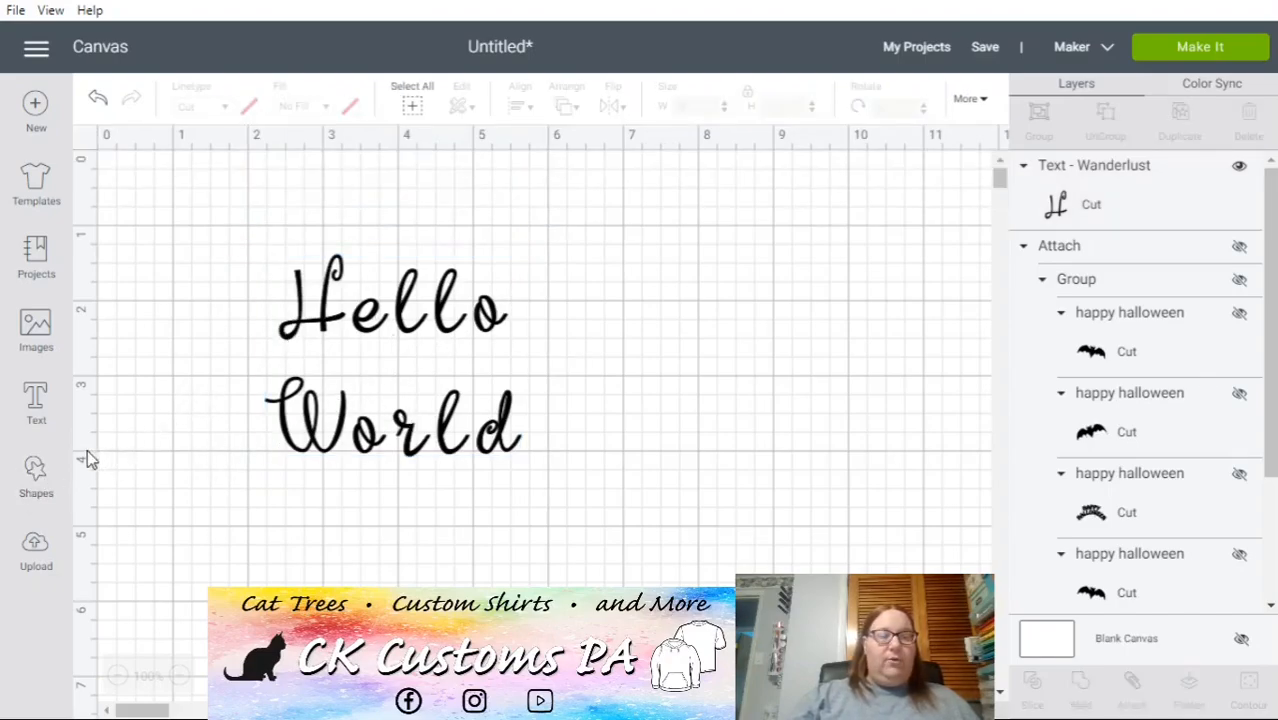
- Add a separate "Hello" text object and place it to the right of the two-line text
click(38, 400)
text(Hello)
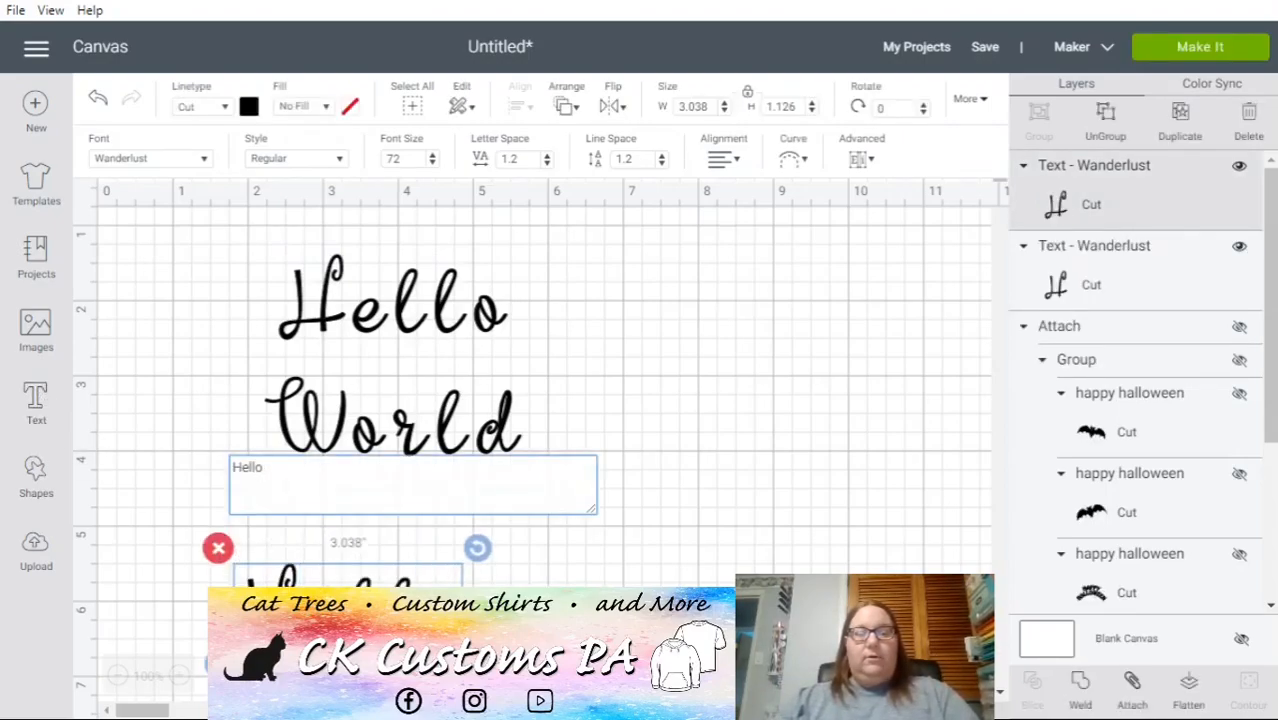
drag(424, 555, 856, 197)
click(679, 379)
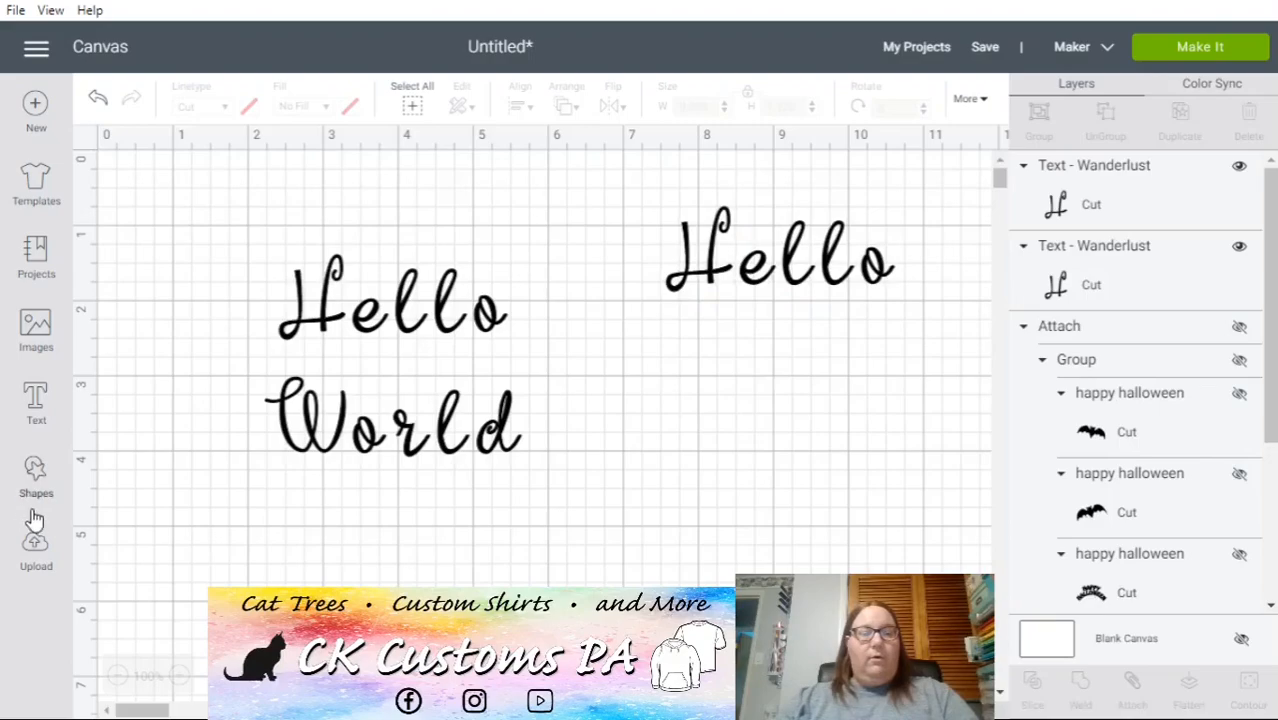
- Add a separate "World" text object and place it directly below the standalone "Hello"
click(40, 415)
text(W)
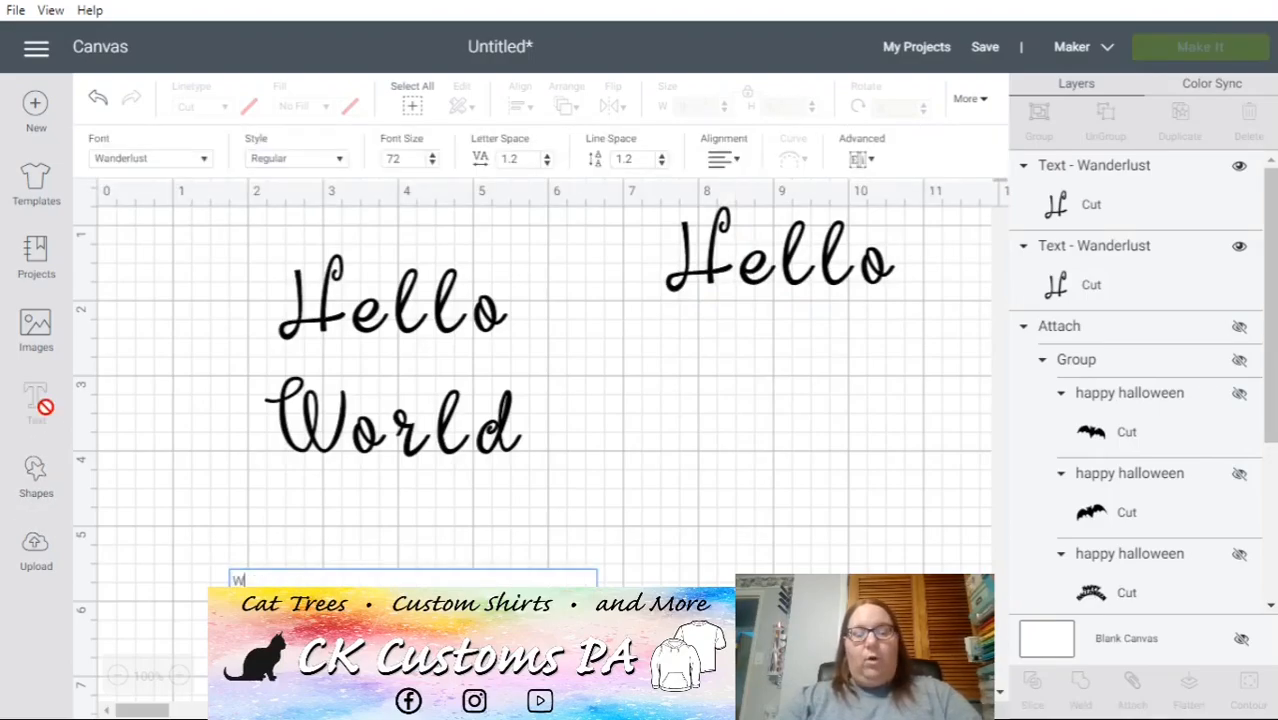
text(orld)
click(567, 537)
drag(355, 620, 773, 377)
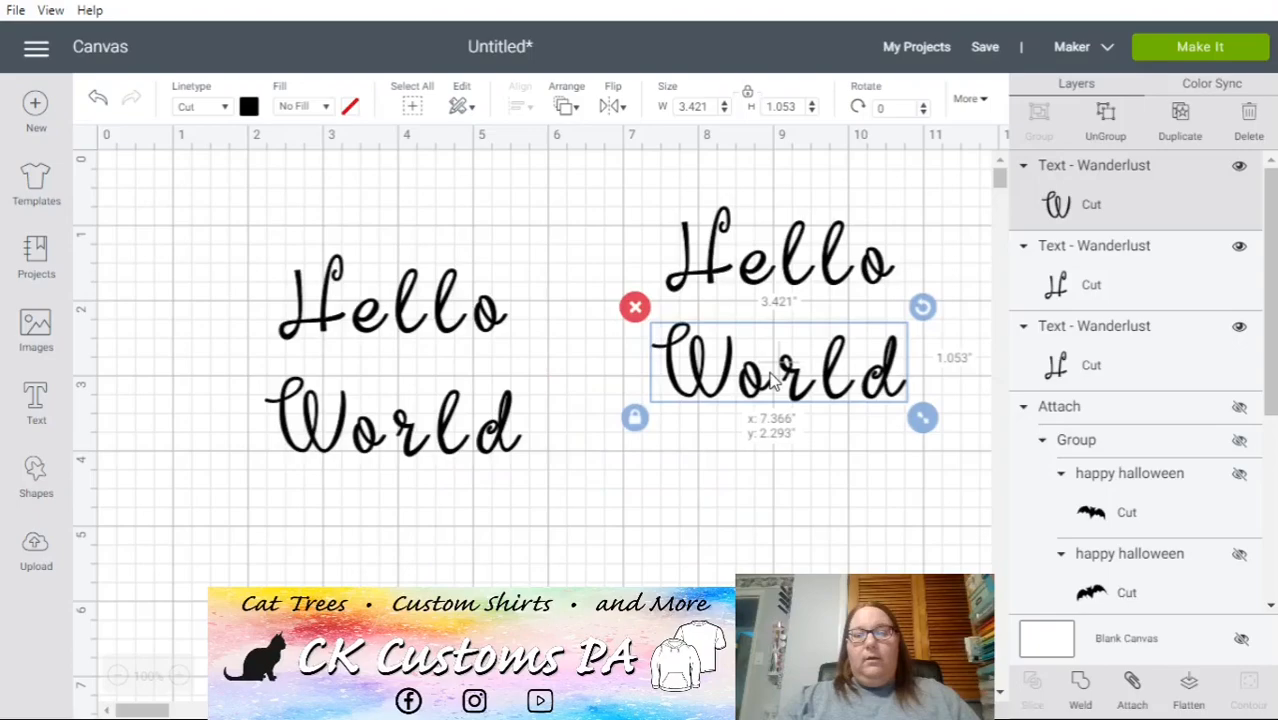
- Enlarge the standalone "Hello" to nearly the width of the standalone "World" and reposition it above that word
click(787, 285)
drag(907, 302, 932, 308)
click(651, 307)
mouse_move(880, 271)
mouse_down()
mouse_move(865, 273)
mouse_move(883, 290)
mouse_up()
click(886, 279)
click(787, 370)
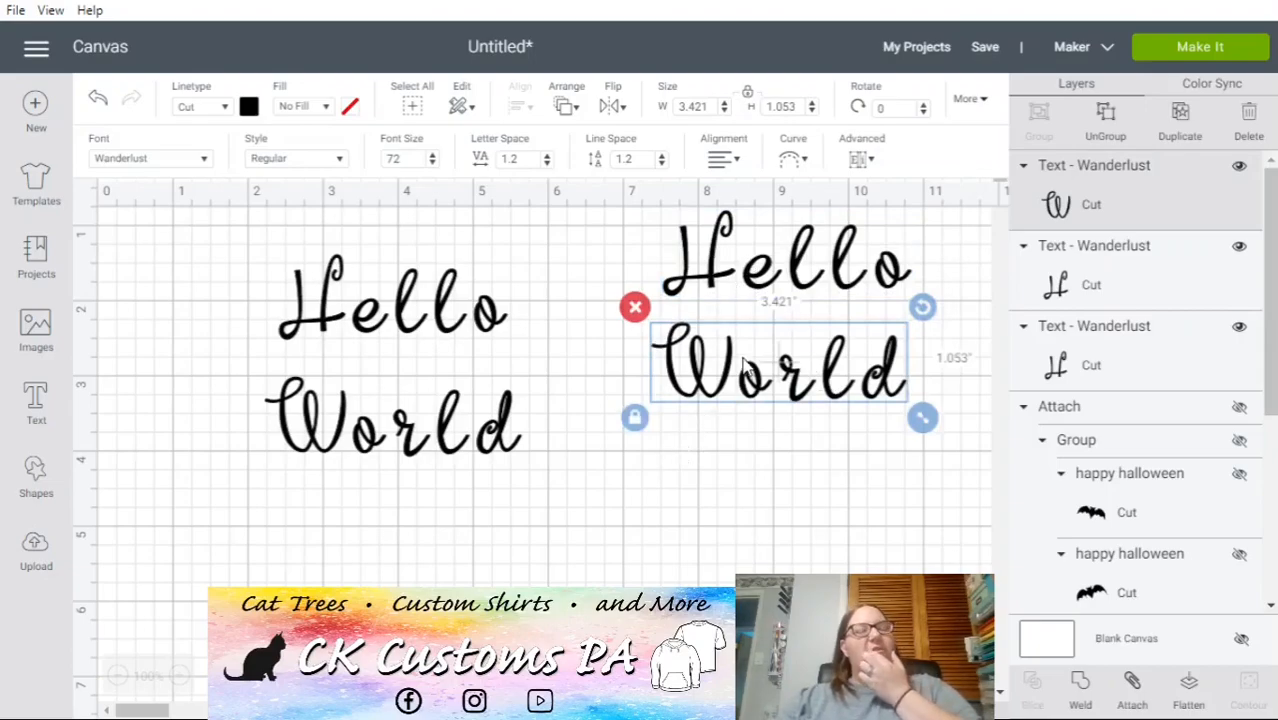
click(705, 502)
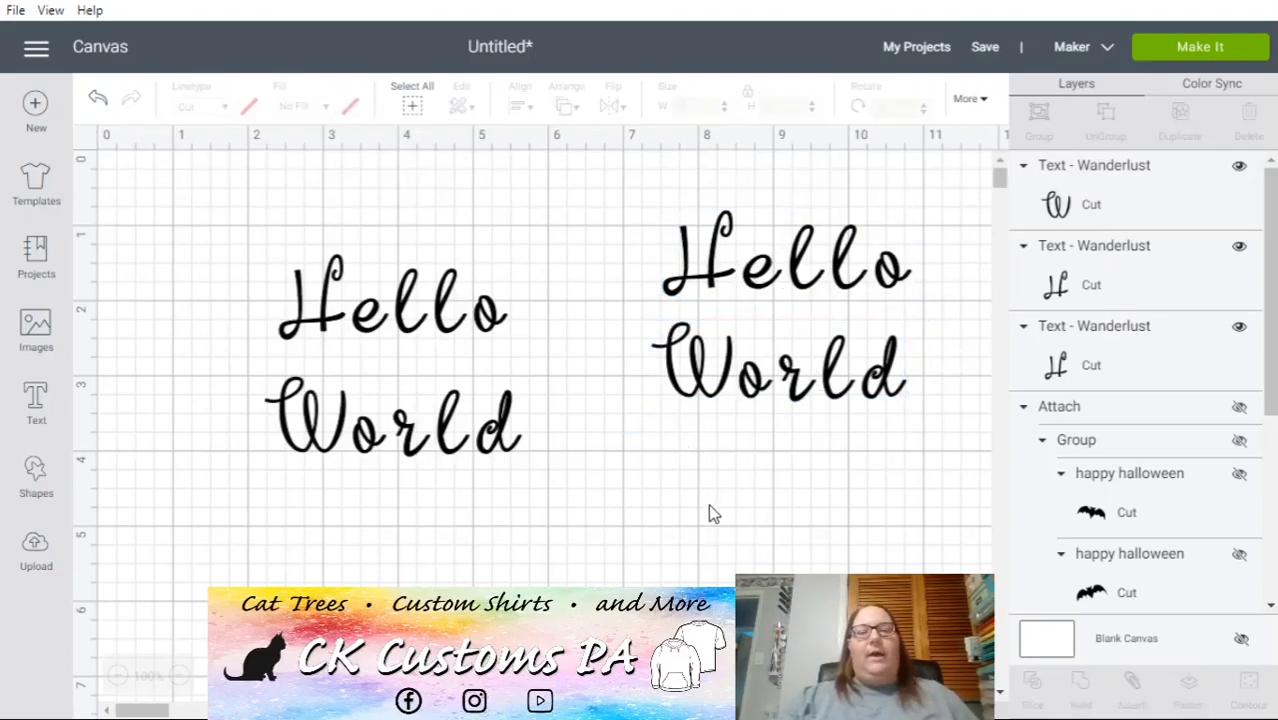
- Move the two-line Hello World text further left and try to open its Curve setting
click(378, 333)
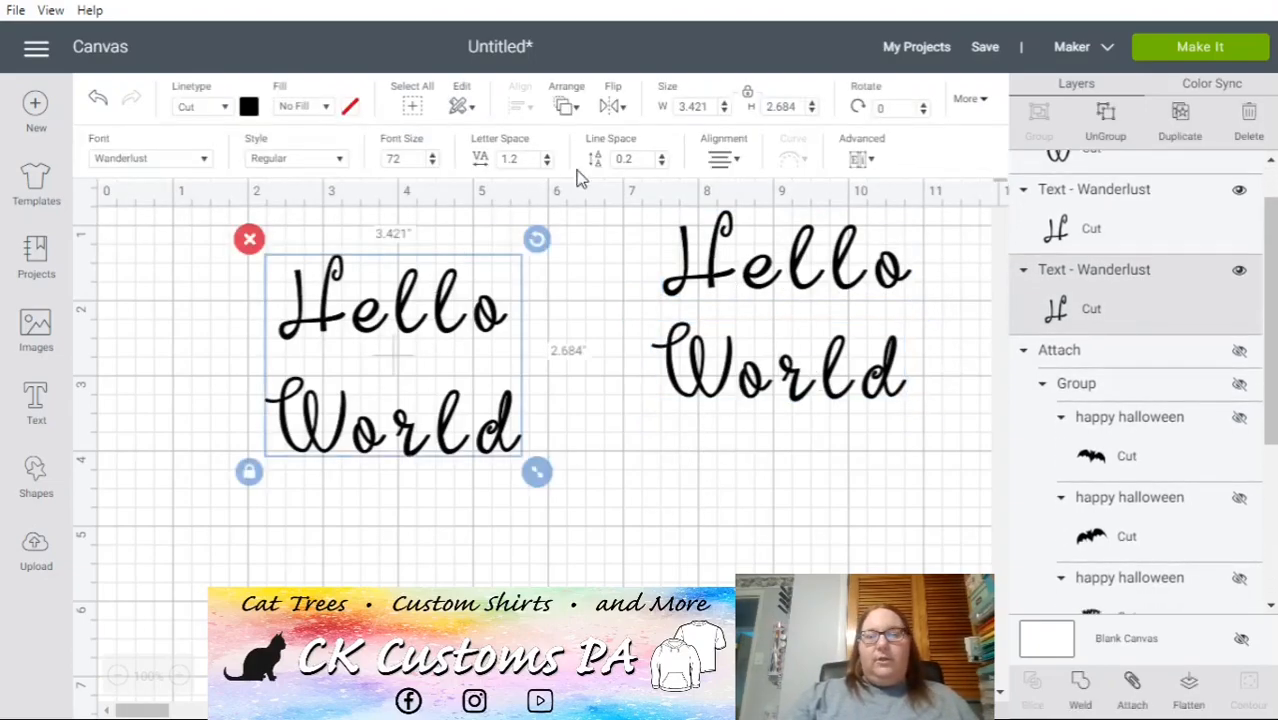
drag(480, 313, 294, 317)
drag(624, 160, 750, 173)
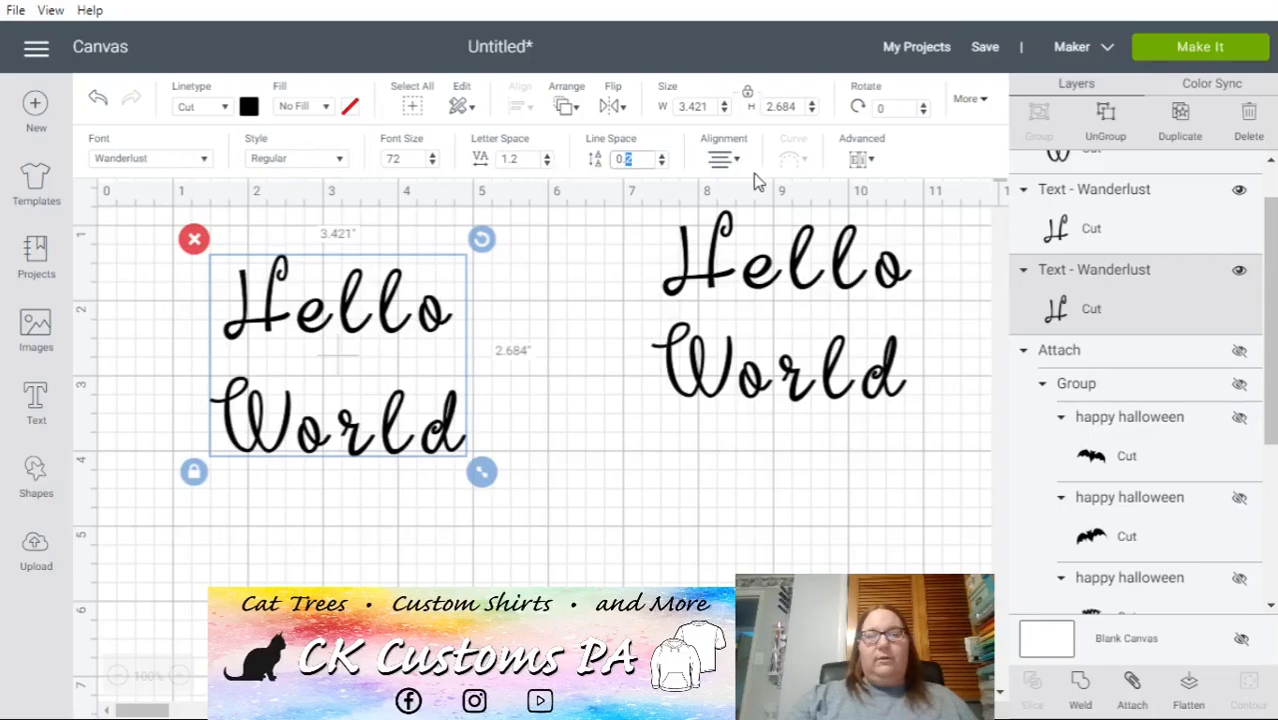
click(800, 158)
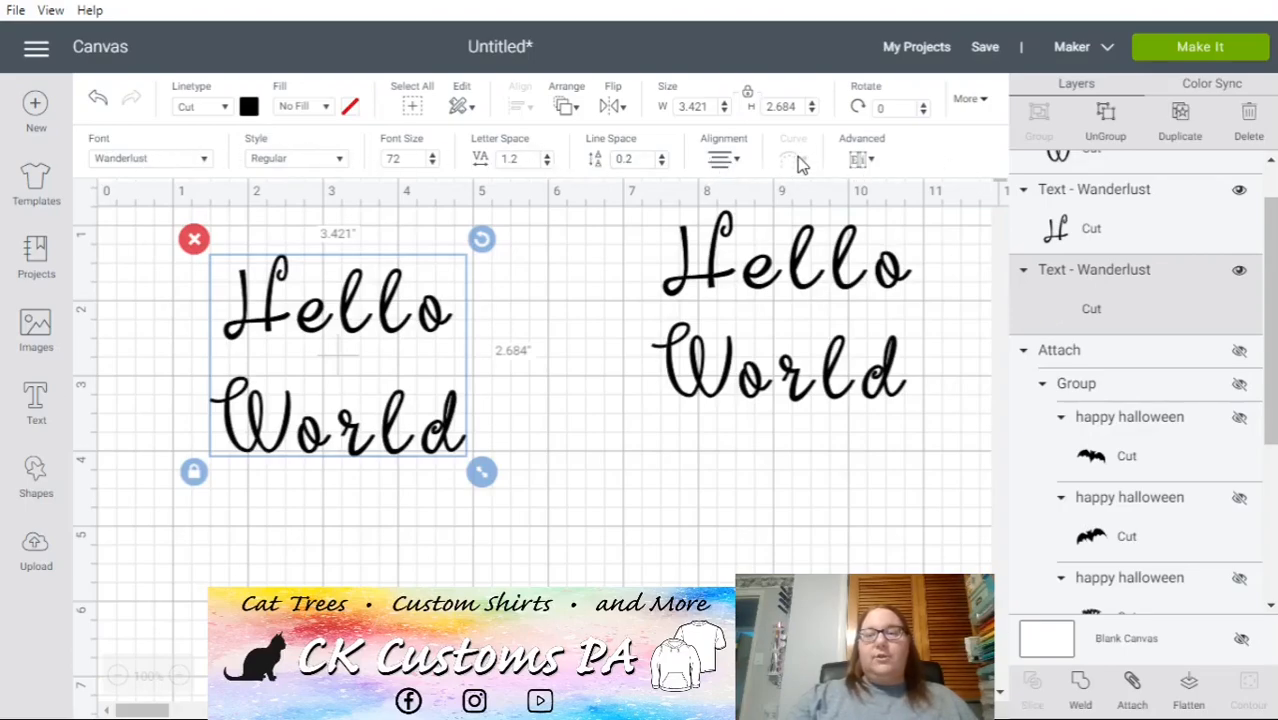
- Edit the two-line text so that "Hello World" sits on one line
click(337, 323)
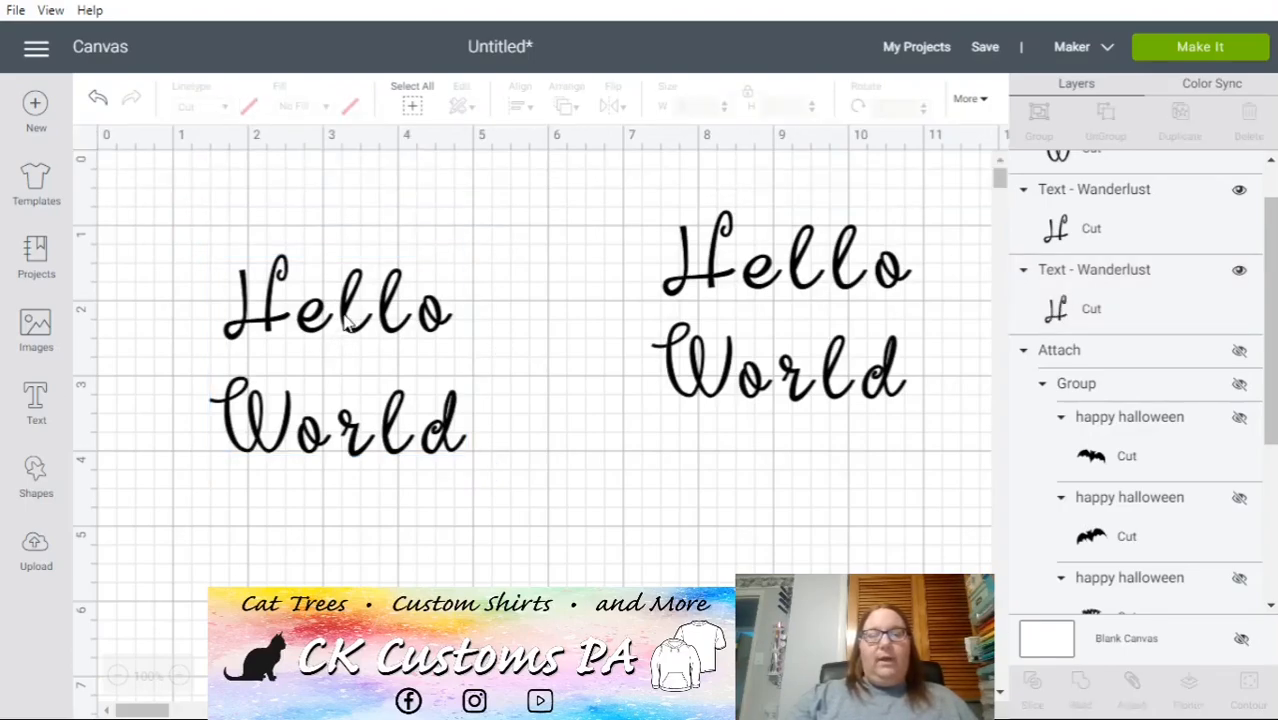
double_click(345, 319)
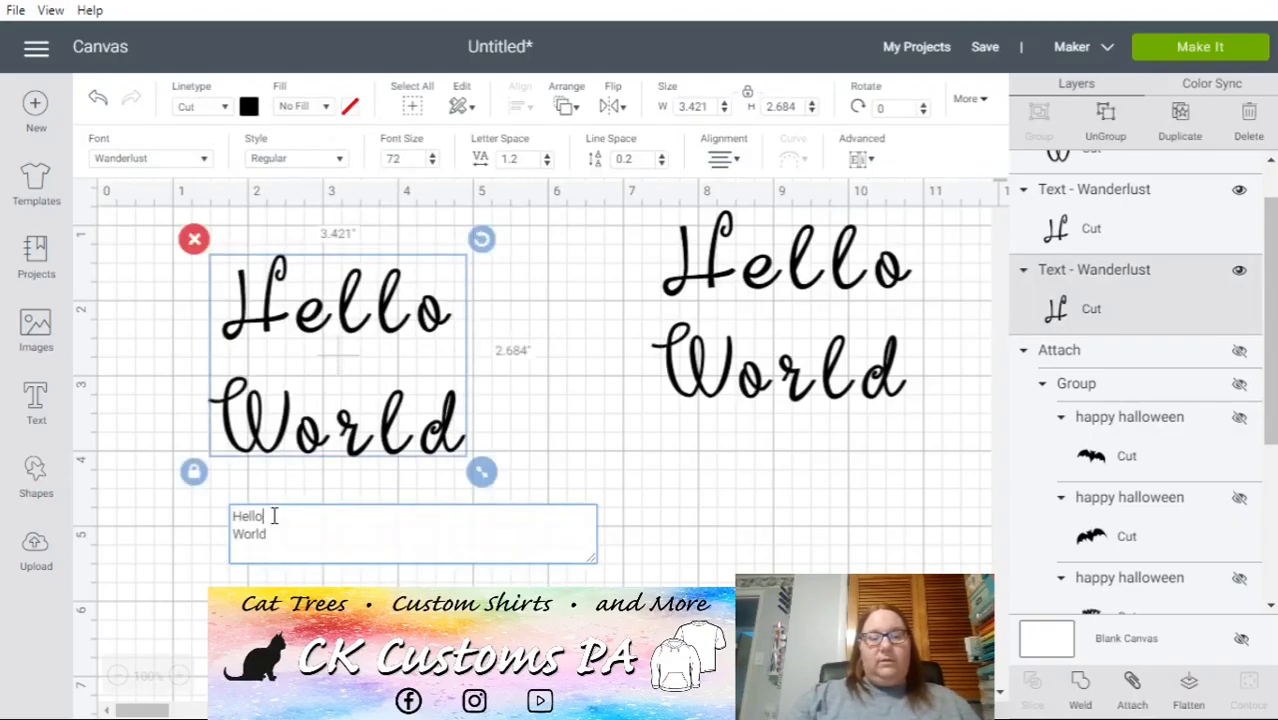
key(Delete)
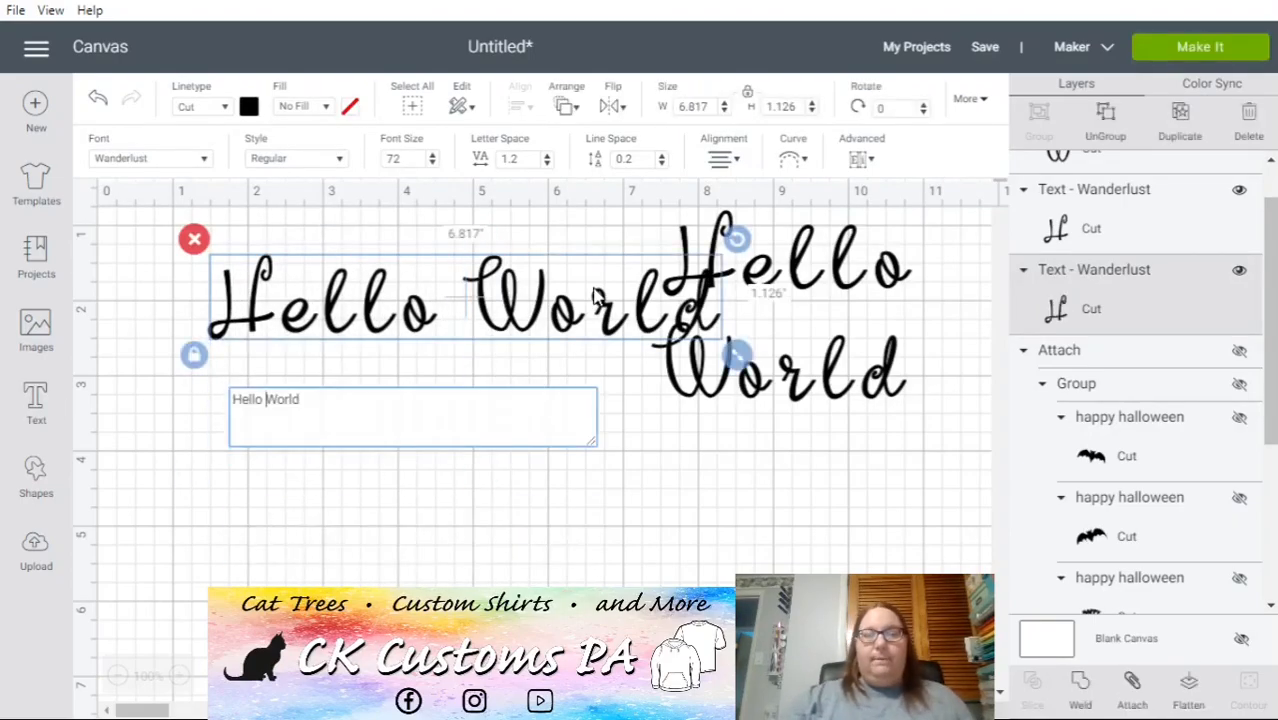
- Curve the one-line "Hello World" text into a gentle arch and shift it down and to the left
click(810, 163)
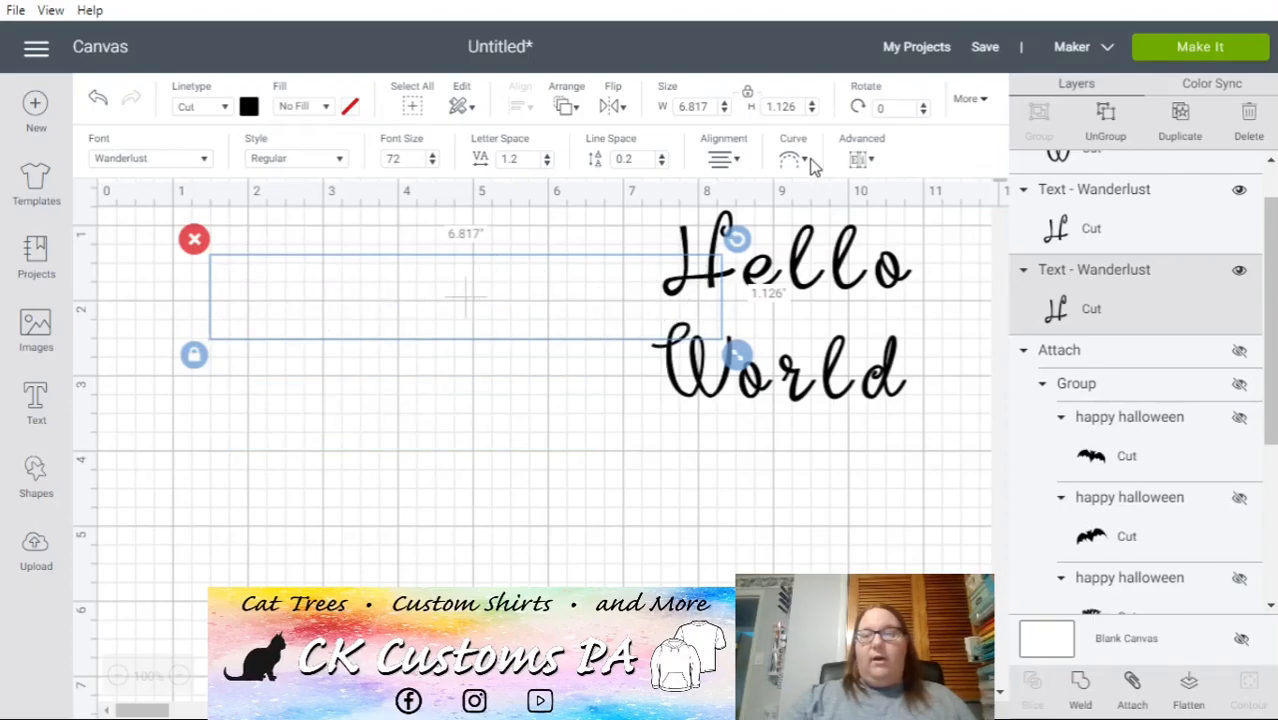
click(802, 163)
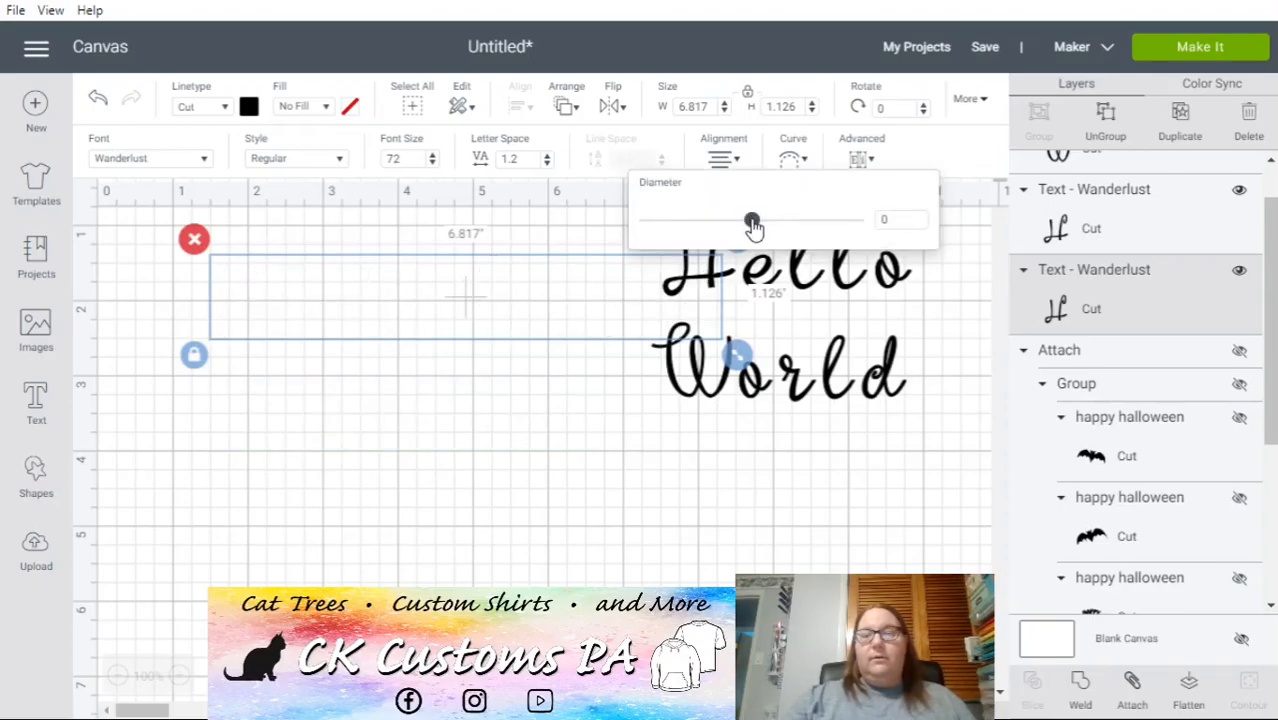
mouse_move(754, 228)
mouse_down()
mouse_move(795, 222)
mouse_move(742, 222)
mouse_up()
mouse_move(457, 298)
mouse_down()
mouse_move(414, 354)
mouse_move(391, 322)
mouse_move(317, 385)
mouse_up()
click(797, 164)
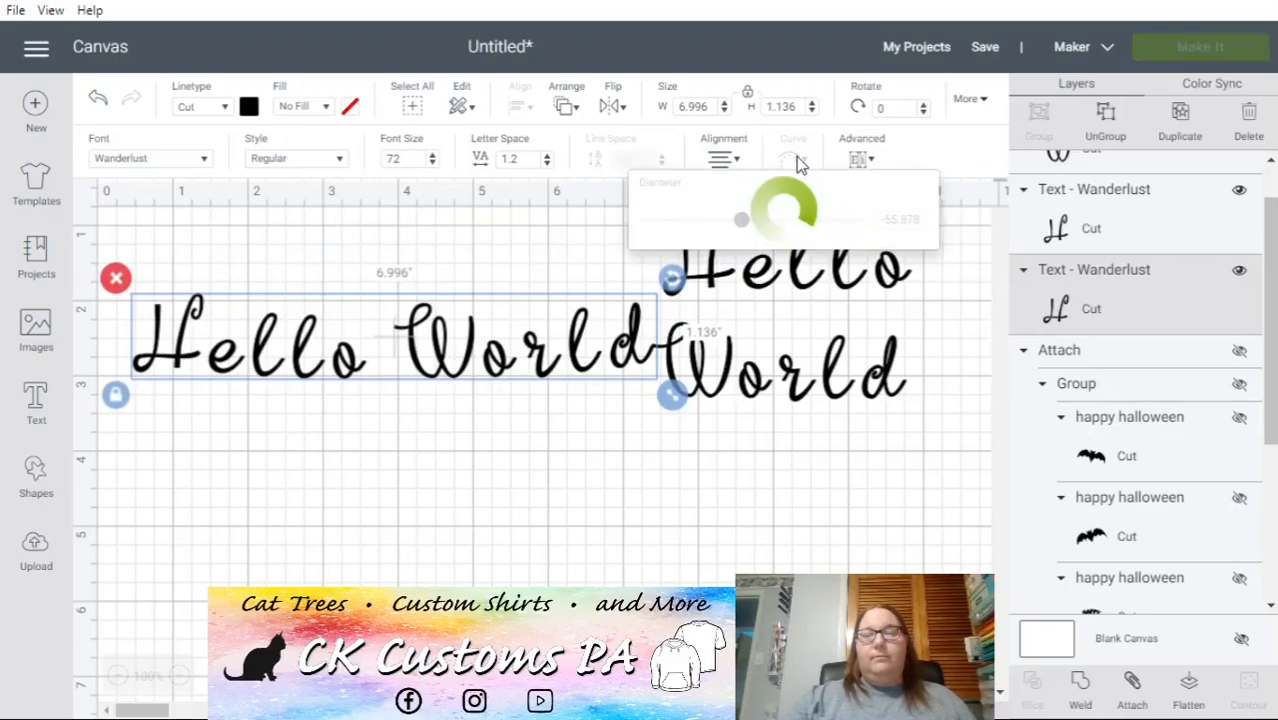
drag(747, 231, 791, 232)
click(509, 494)
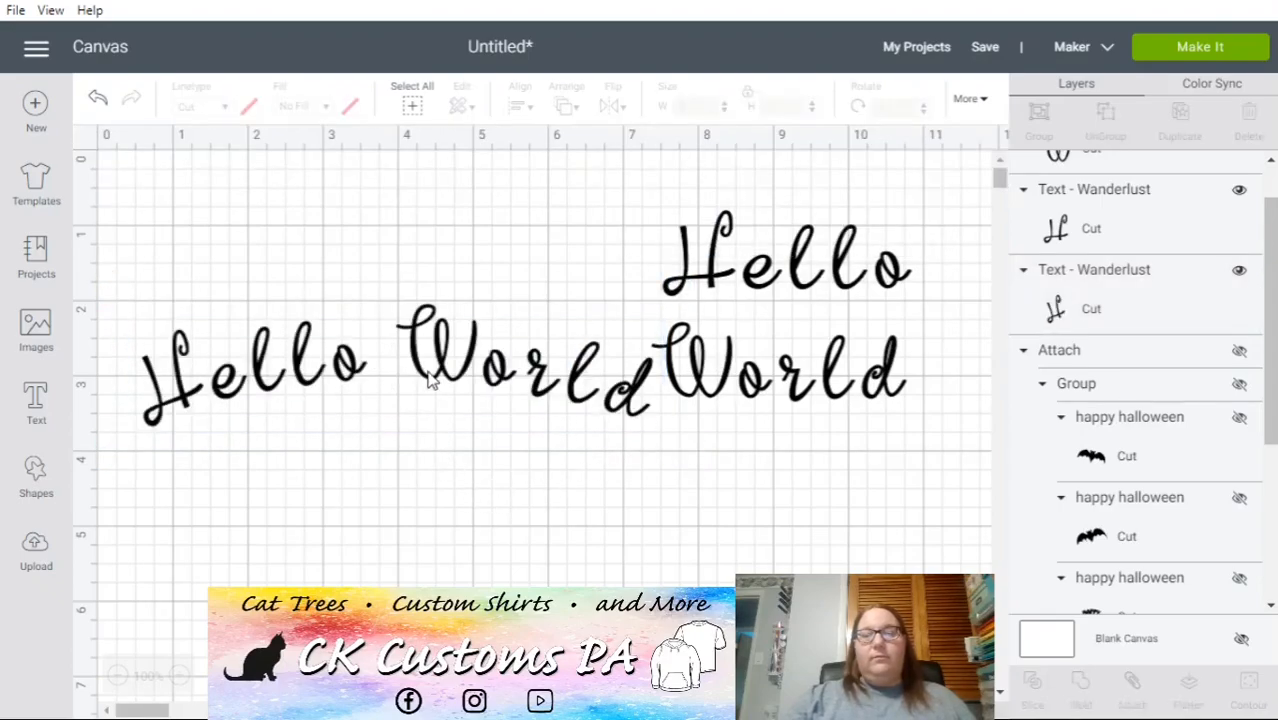
- Ungroup the curved "Hello World" text to letters
click(428, 375)
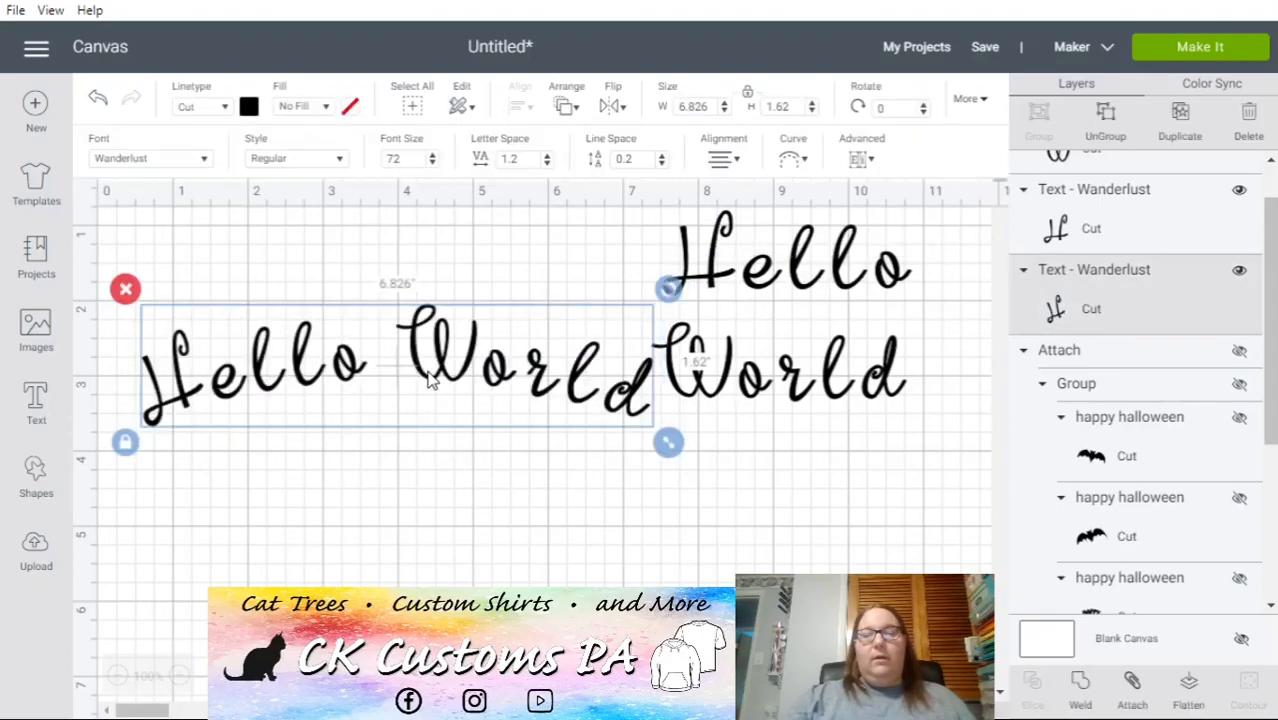
click(863, 163)
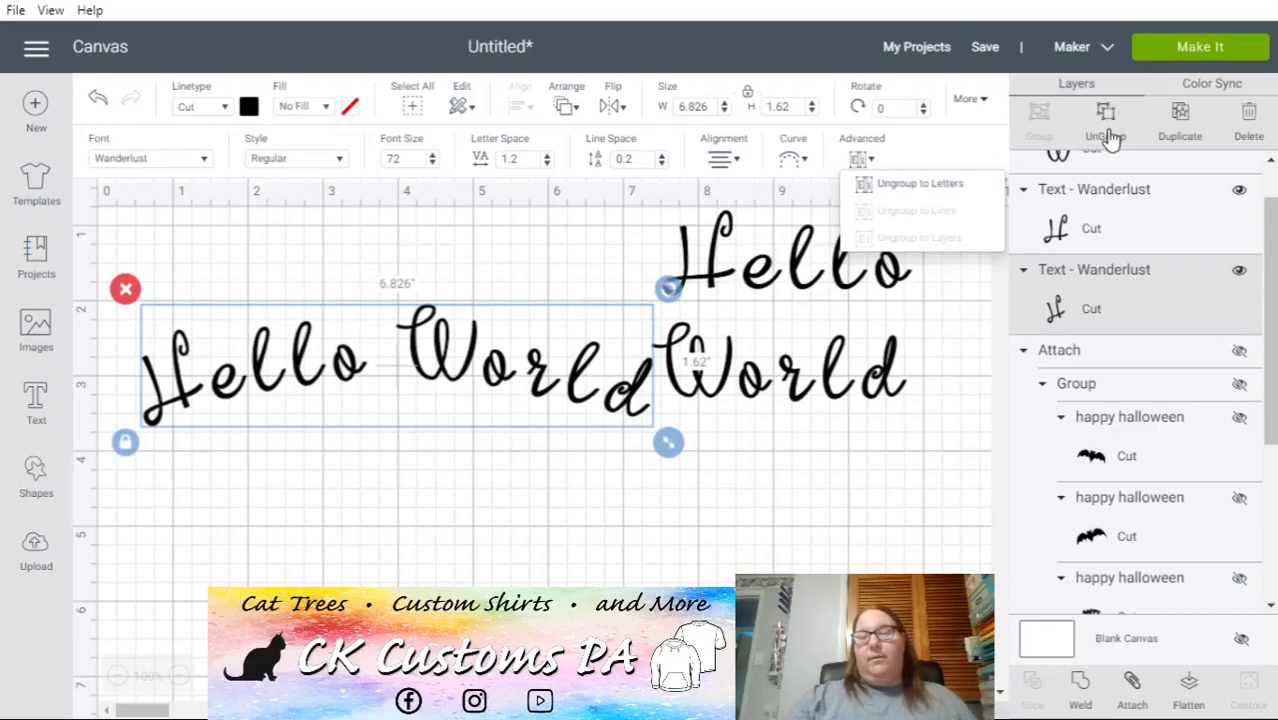
click(910, 192)
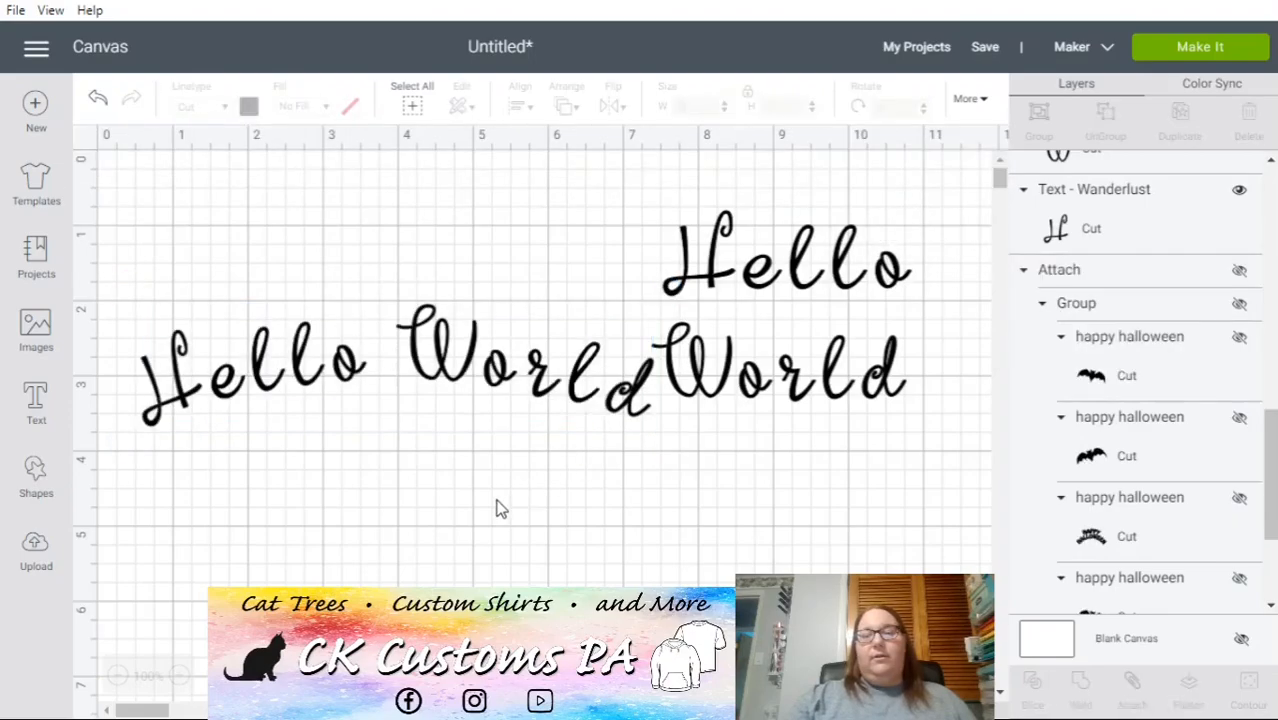
- Select single letters of the curved "Hello World" one by one to check whether each is a separate object
click(488, 388)
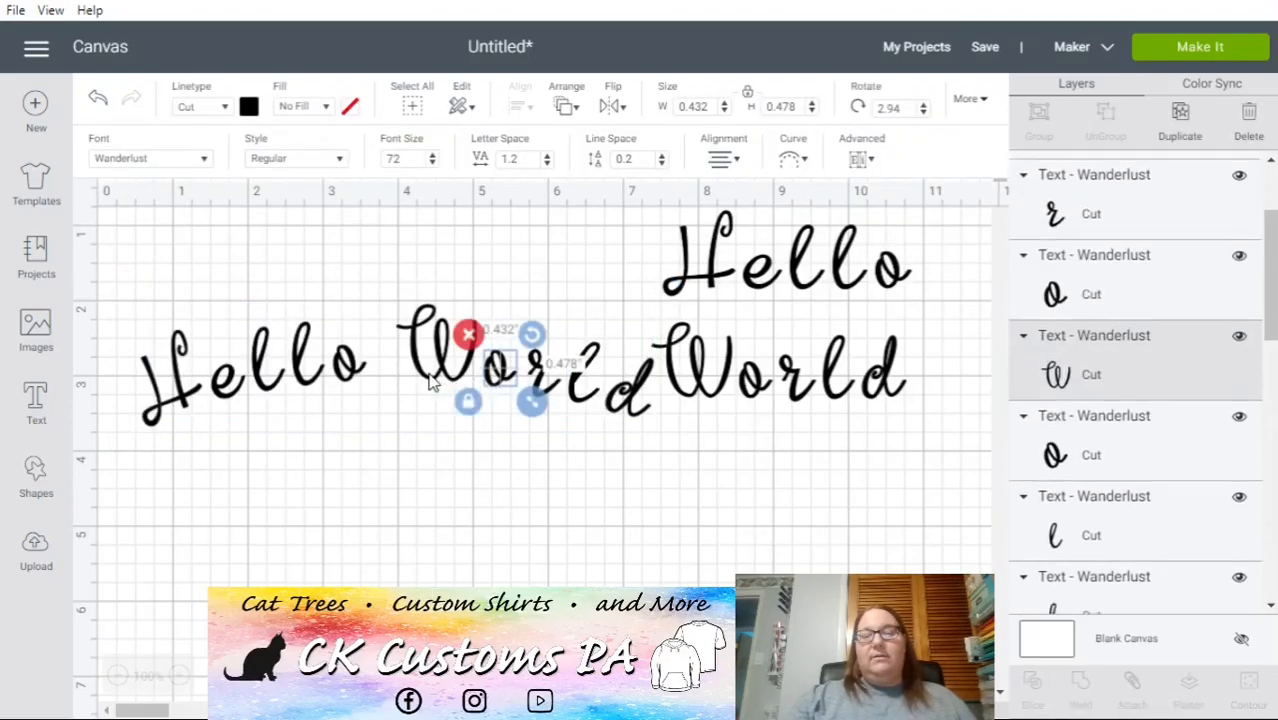
click(434, 376)
click(340, 370)
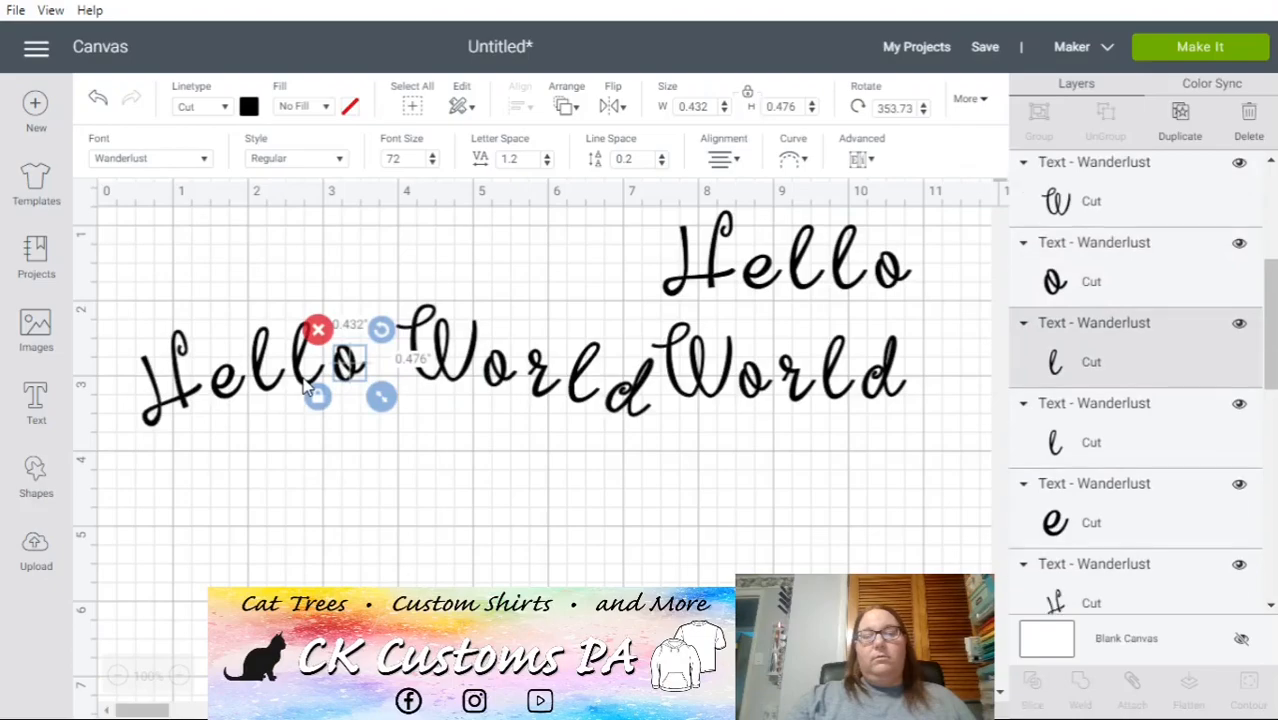
click(310, 360)
click(240, 395)
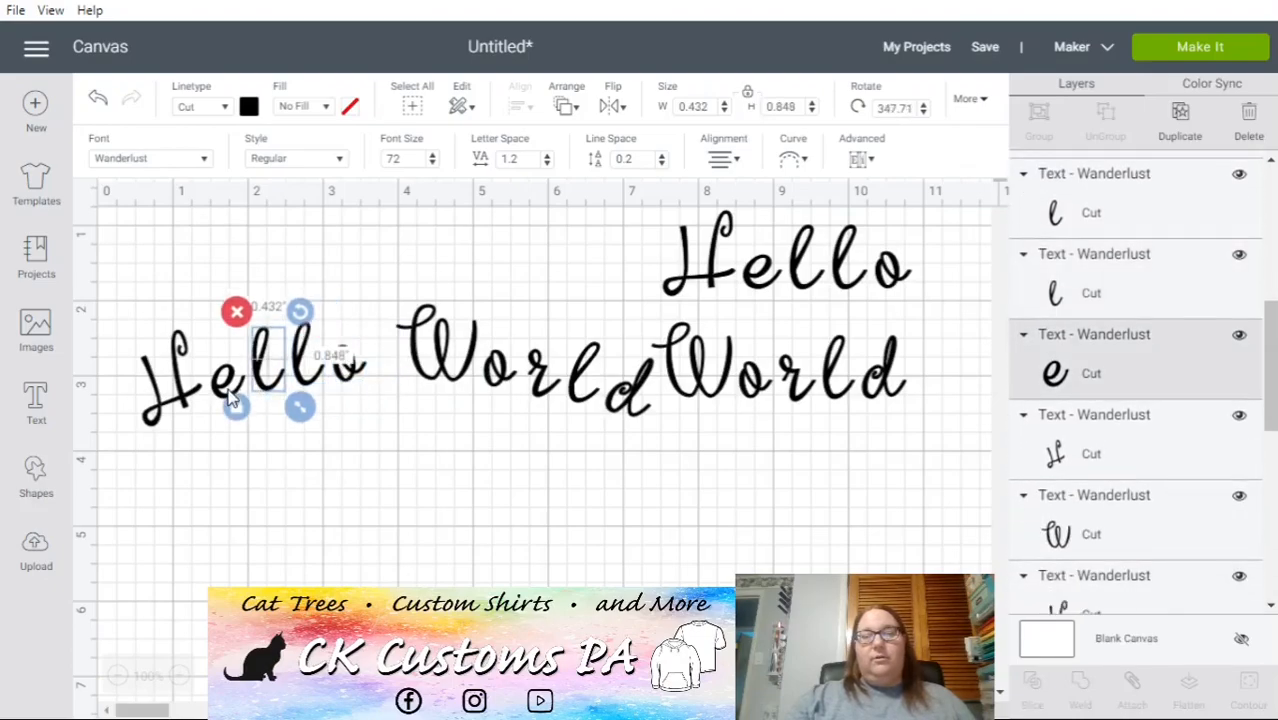
click(617, 550)
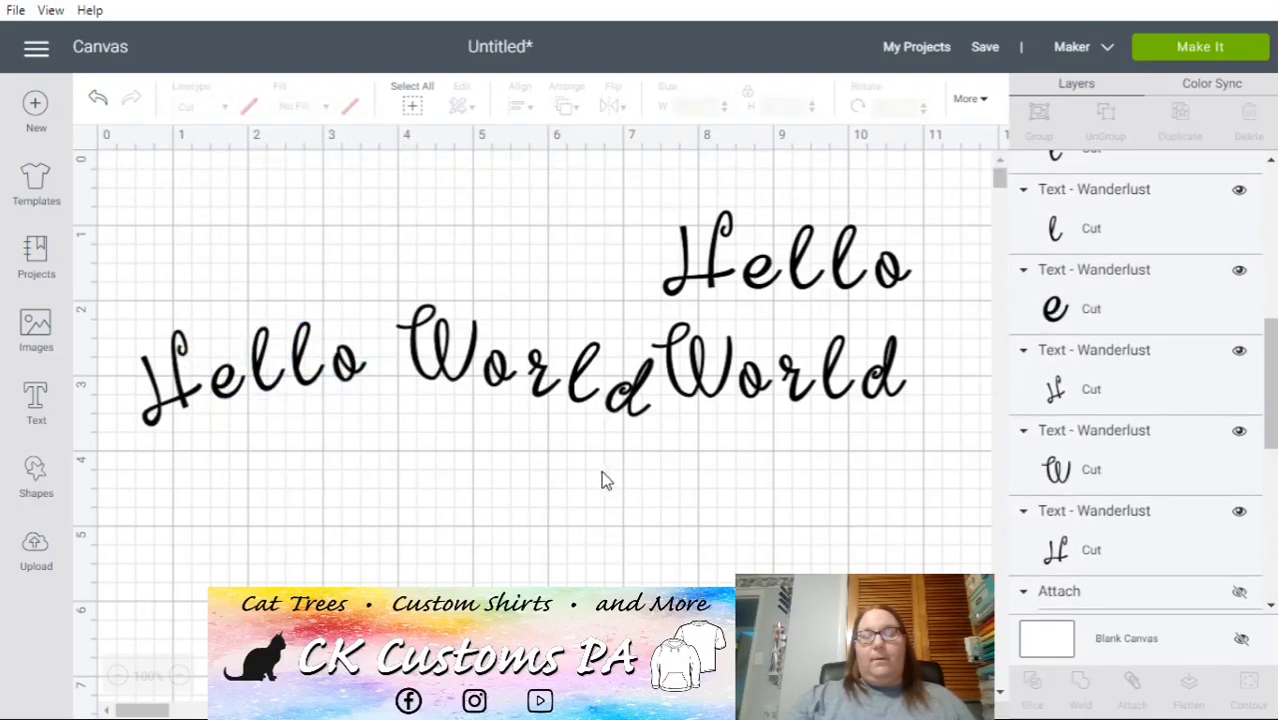
click(188, 392)
click(137, 471)
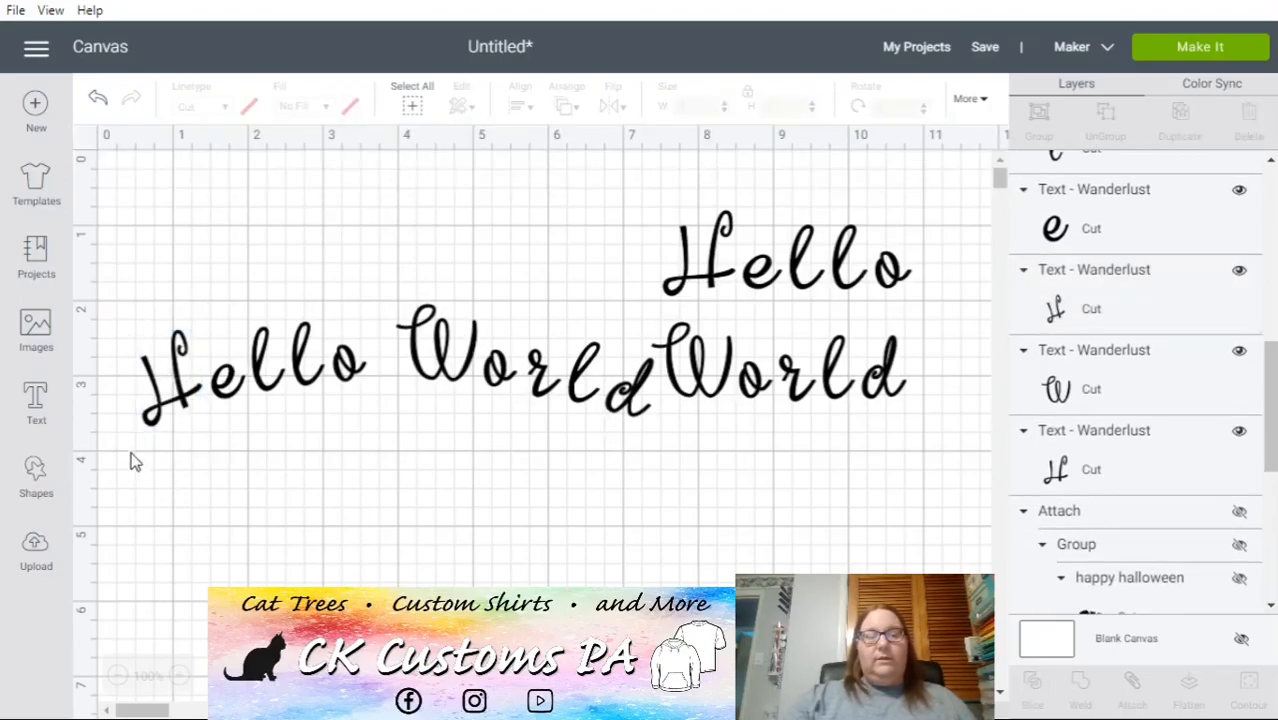
- Delete all the separated letters of the curved "Hello World", keeping the standalone "Hello" and "World"
drag(147, 400, 624, 400)
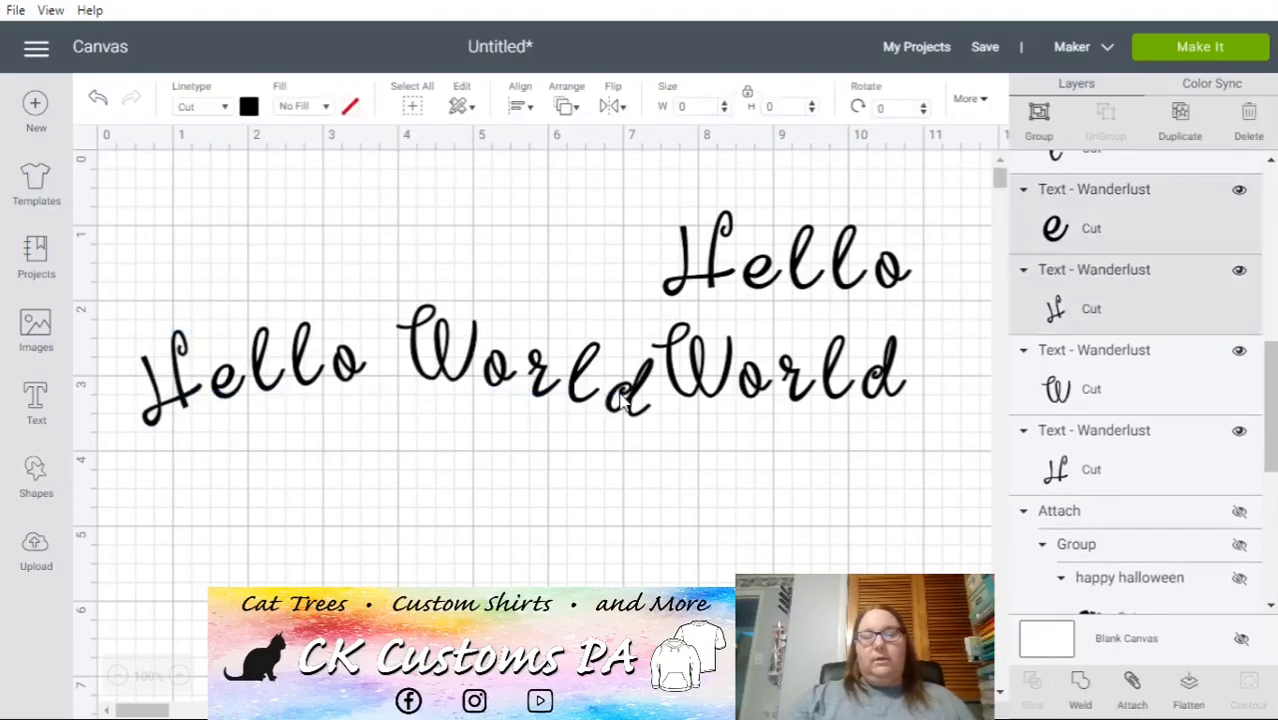
key(Delete)
drag(186, 360, 530, 367)
key(Delete)
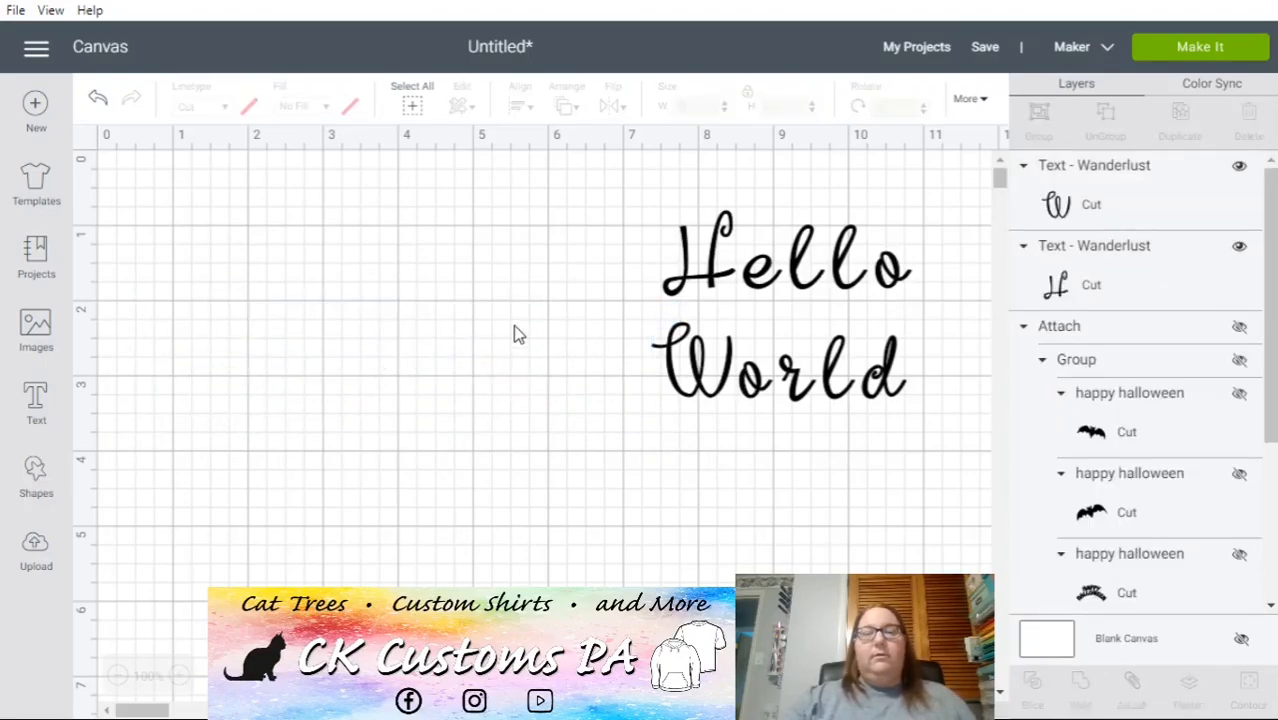
- Move the standalone "Hello" and "World" left toward the middle of the canvas, with "World" below "Hello"
drag(716, 285, 418, 285)
drag(757, 393, 450, 423)
click(840, 300)
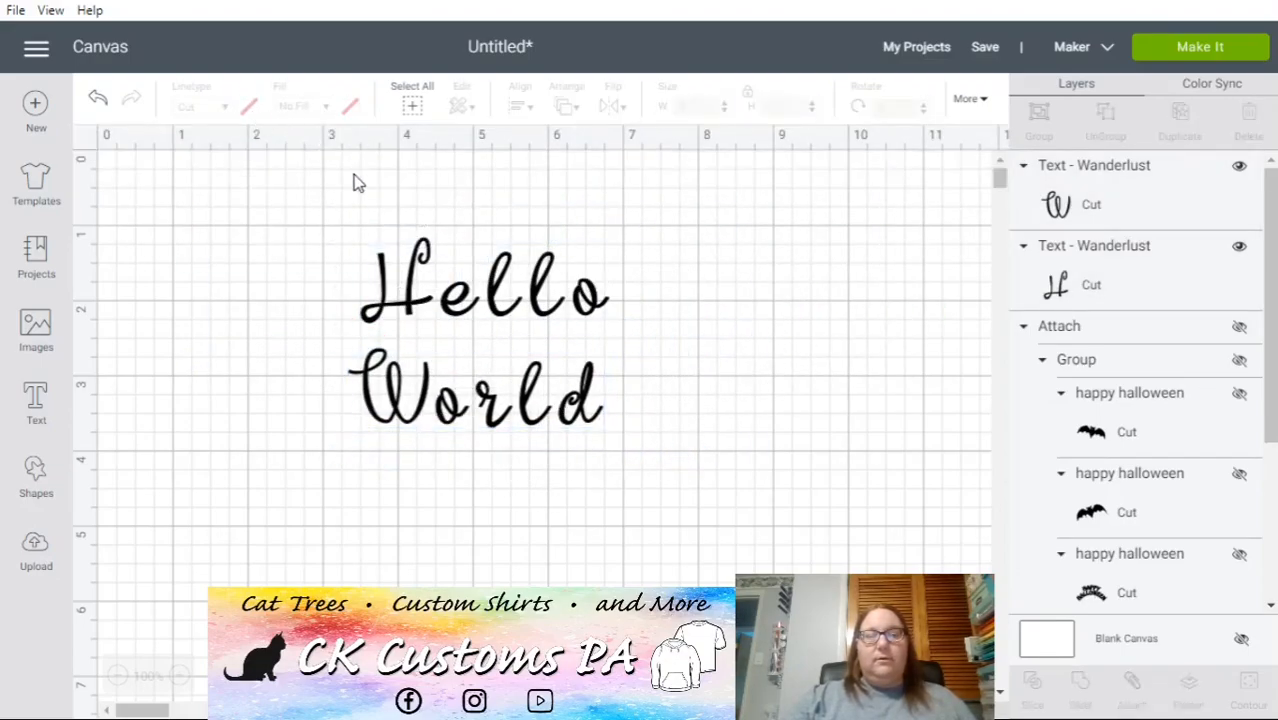
- Try the Print fill on "Hello", then restore its plain Cut linetype with no fill
click(452, 303)
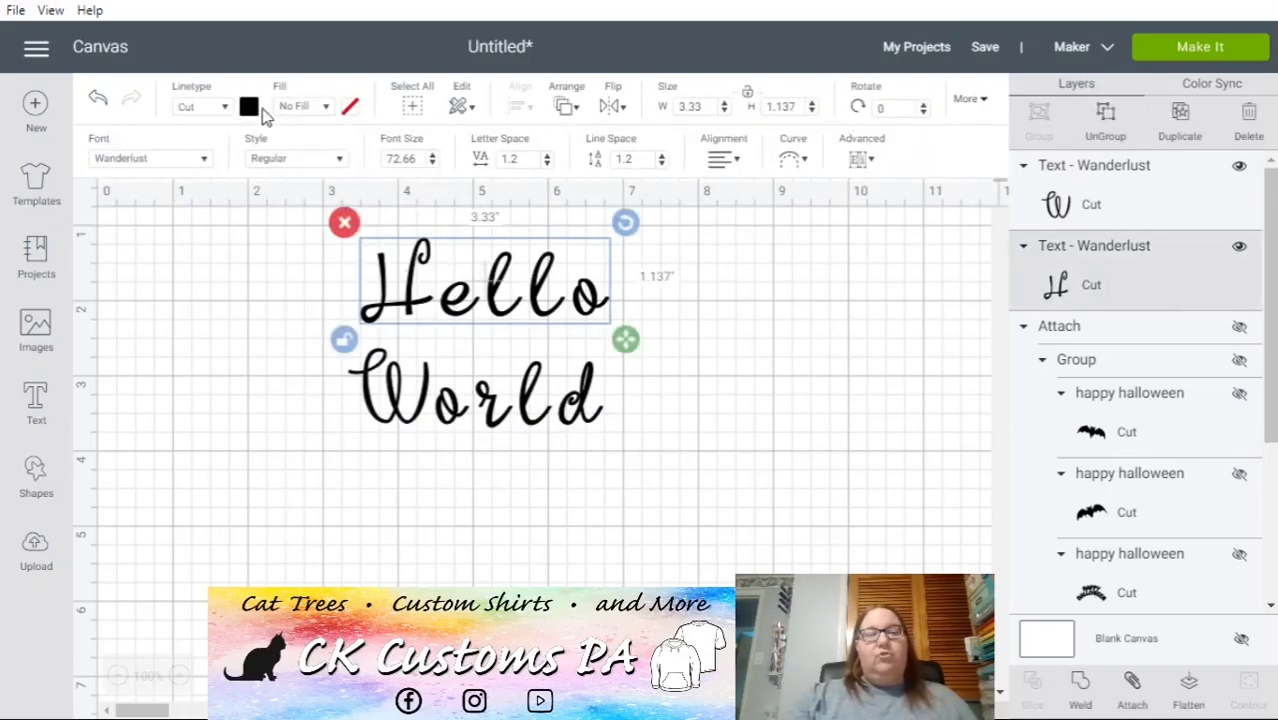
click(326, 108)
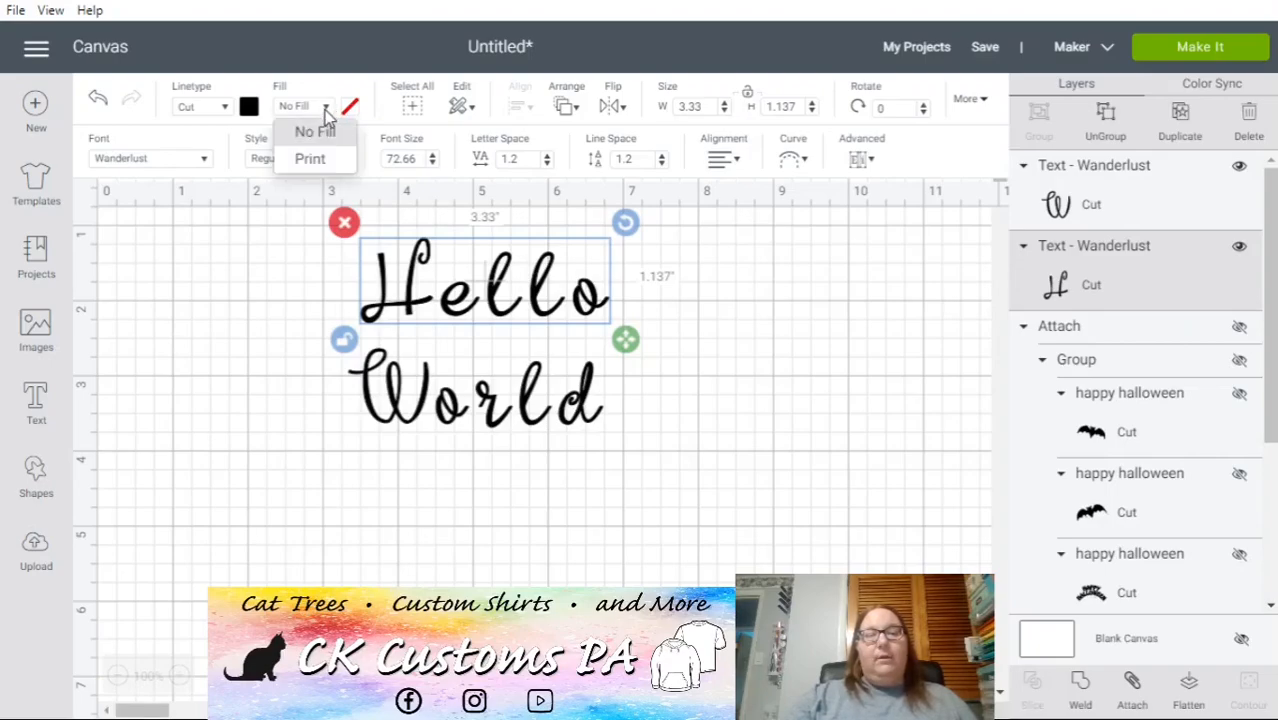
click(306, 161)
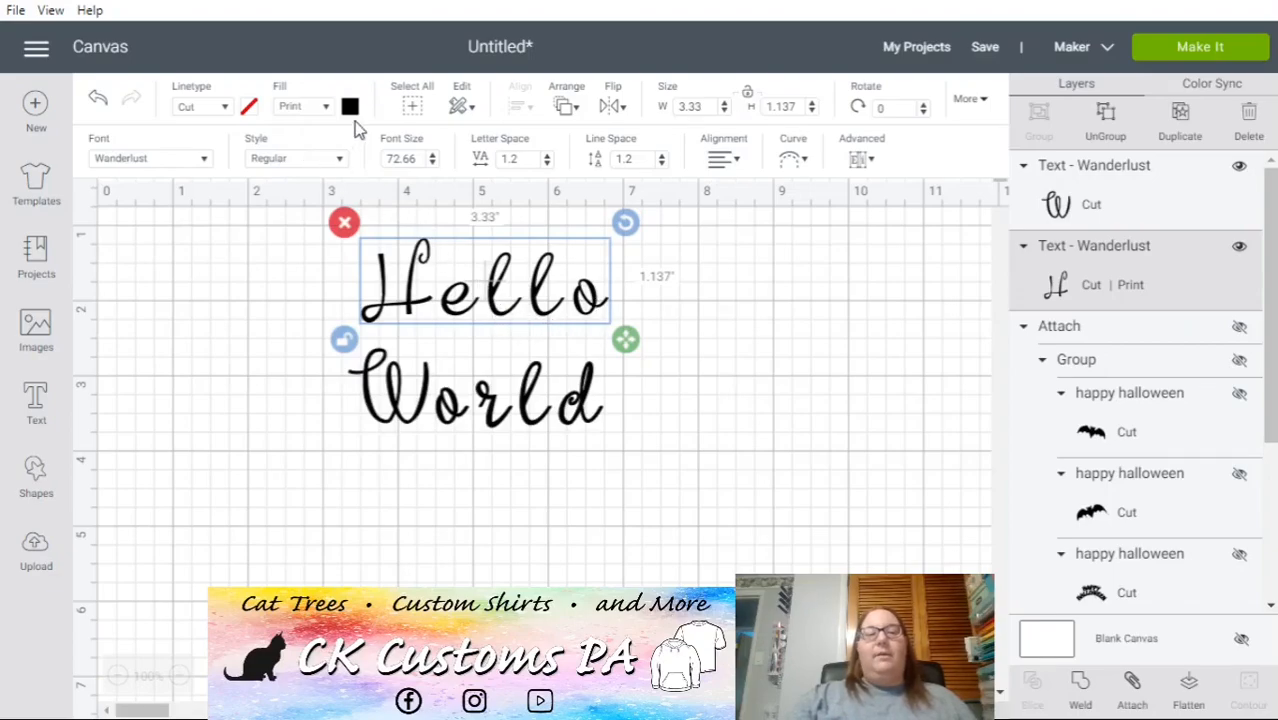
click(251, 110)
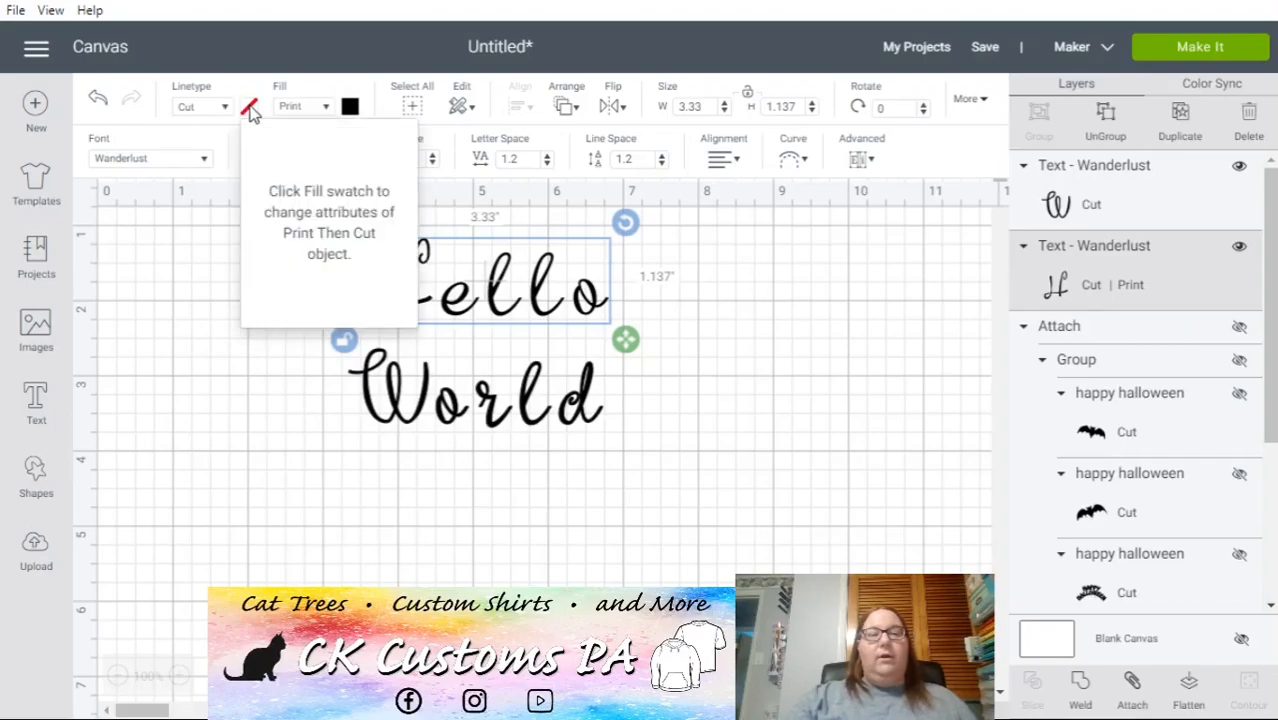
click(228, 108)
click(207, 145)
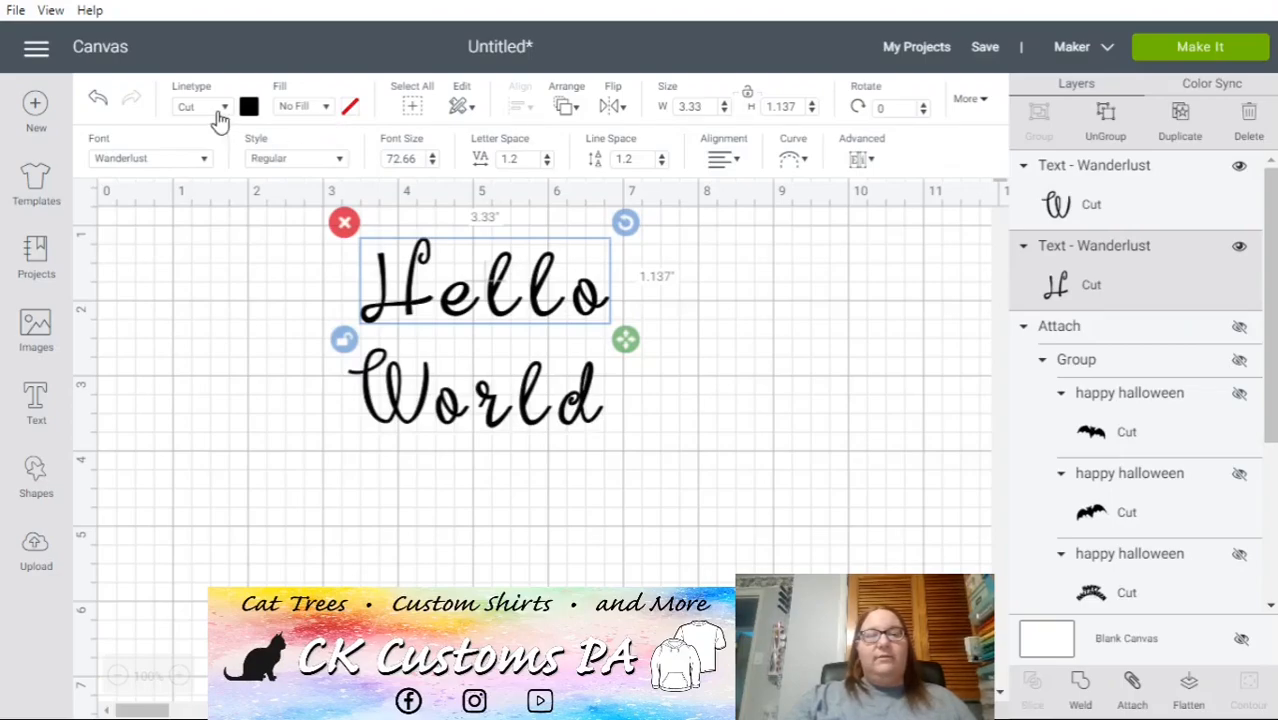
- Select "Hello" and "World" together, view the Cut, Copy and Paste options, and compare selecting one word with selecting both
click(412, 108)
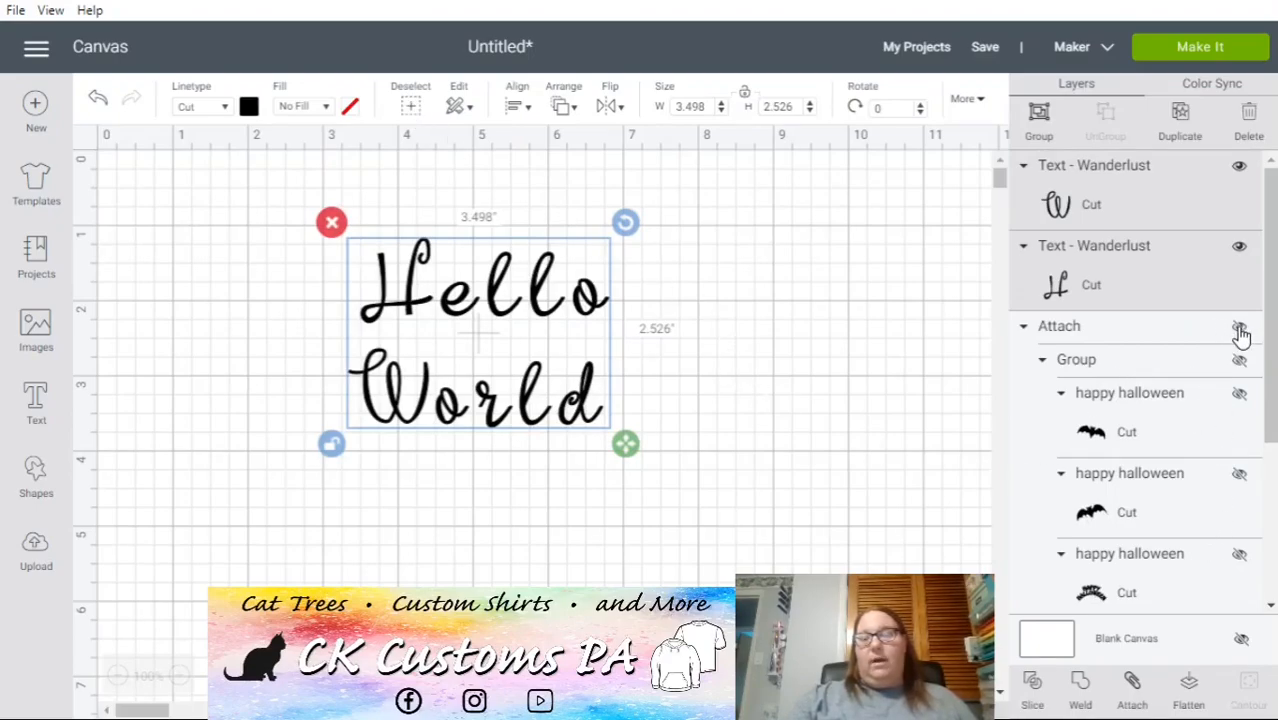
click(469, 110)
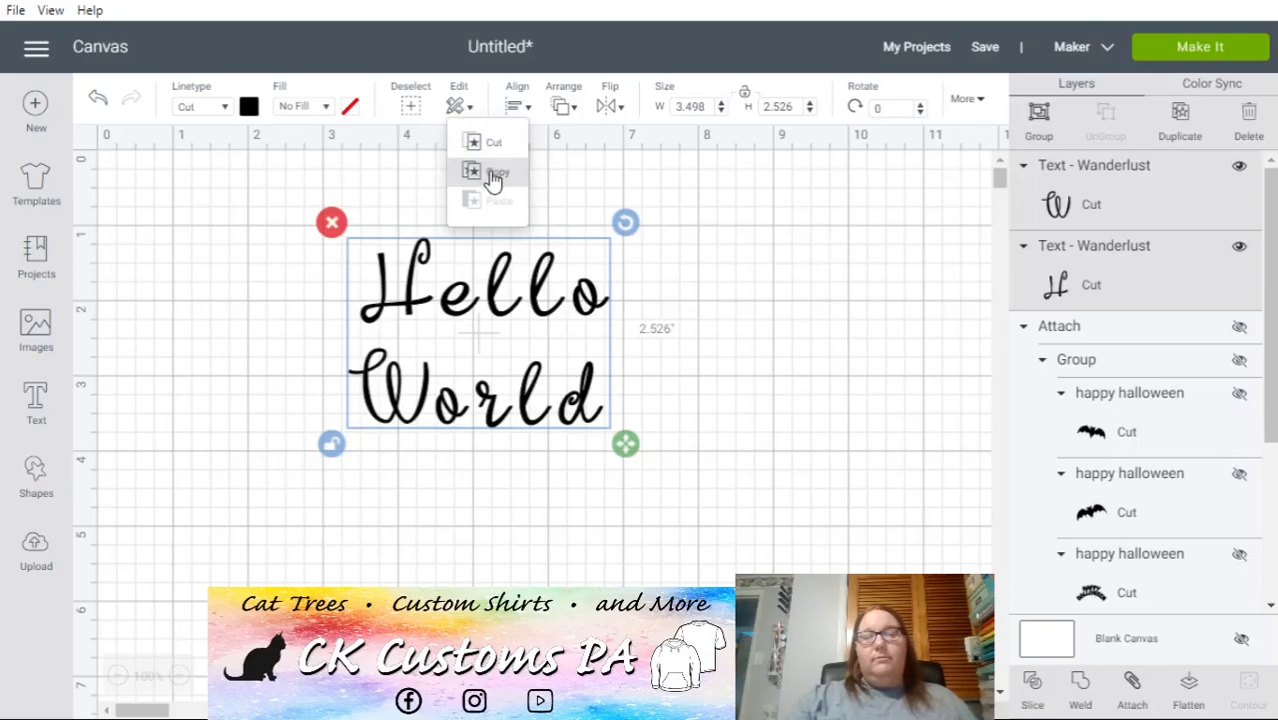
click(752, 340)
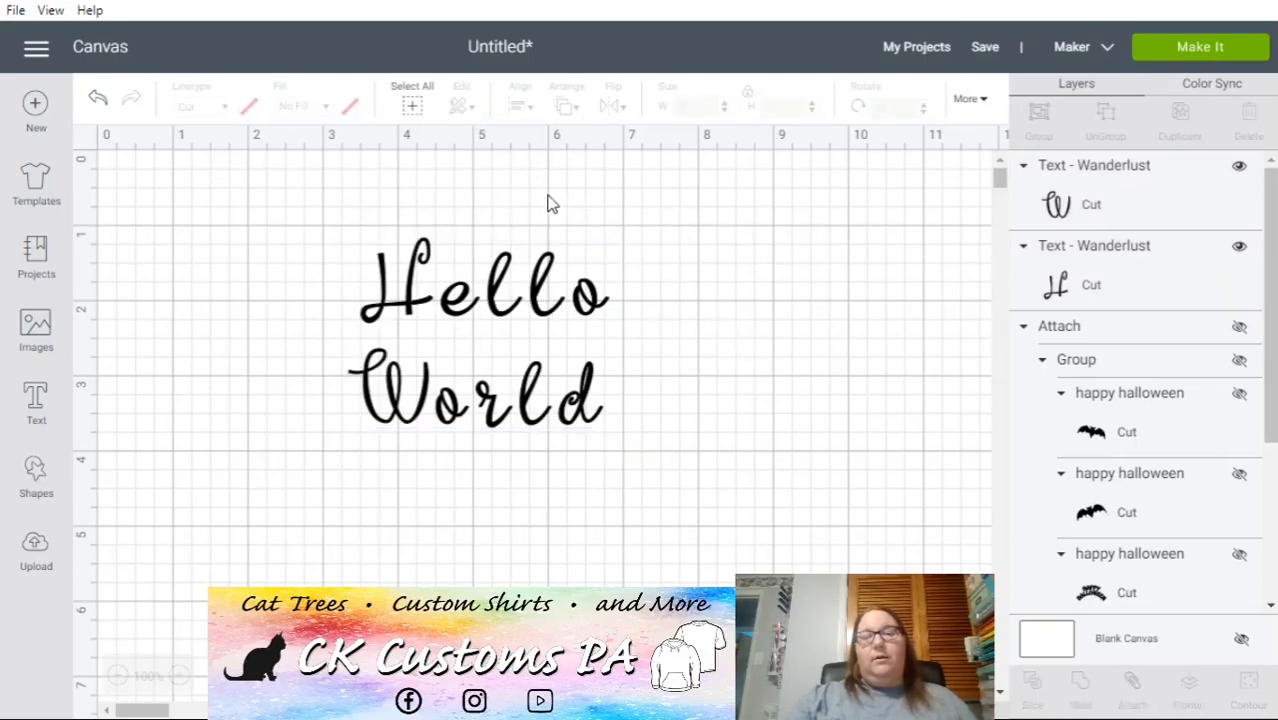
click(497, 305)
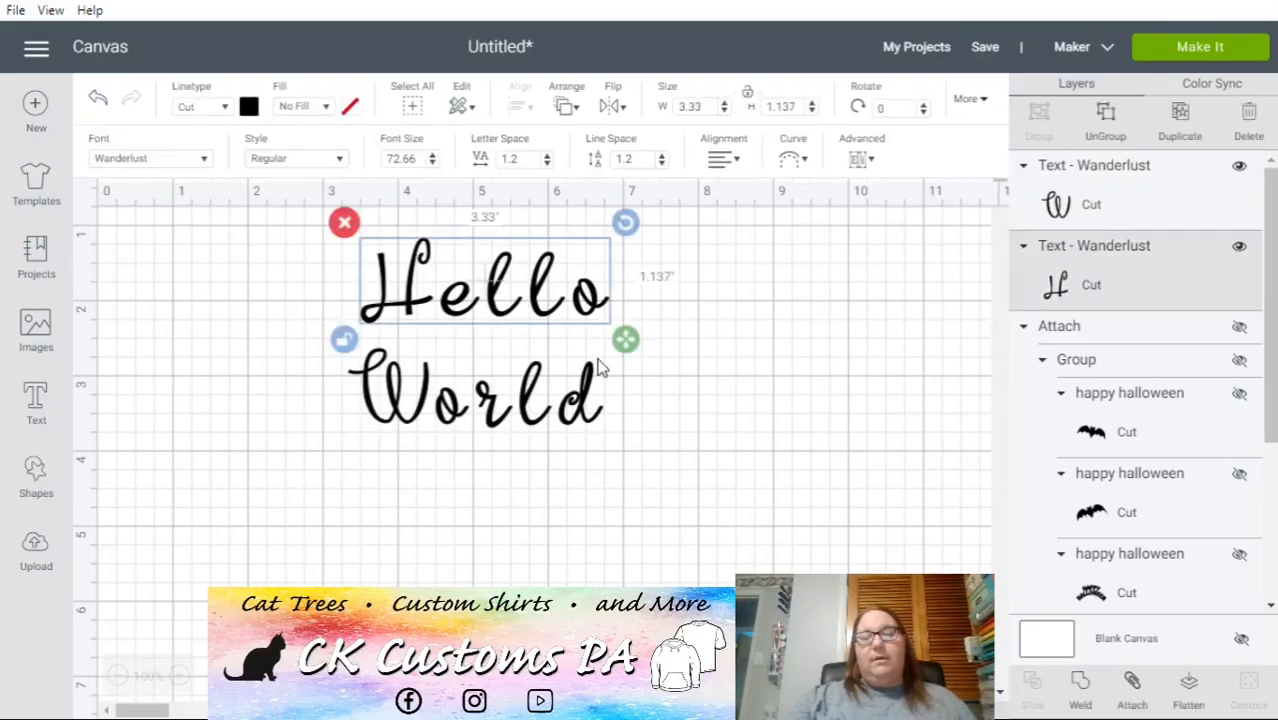
drag(688, 480, 325, 214)
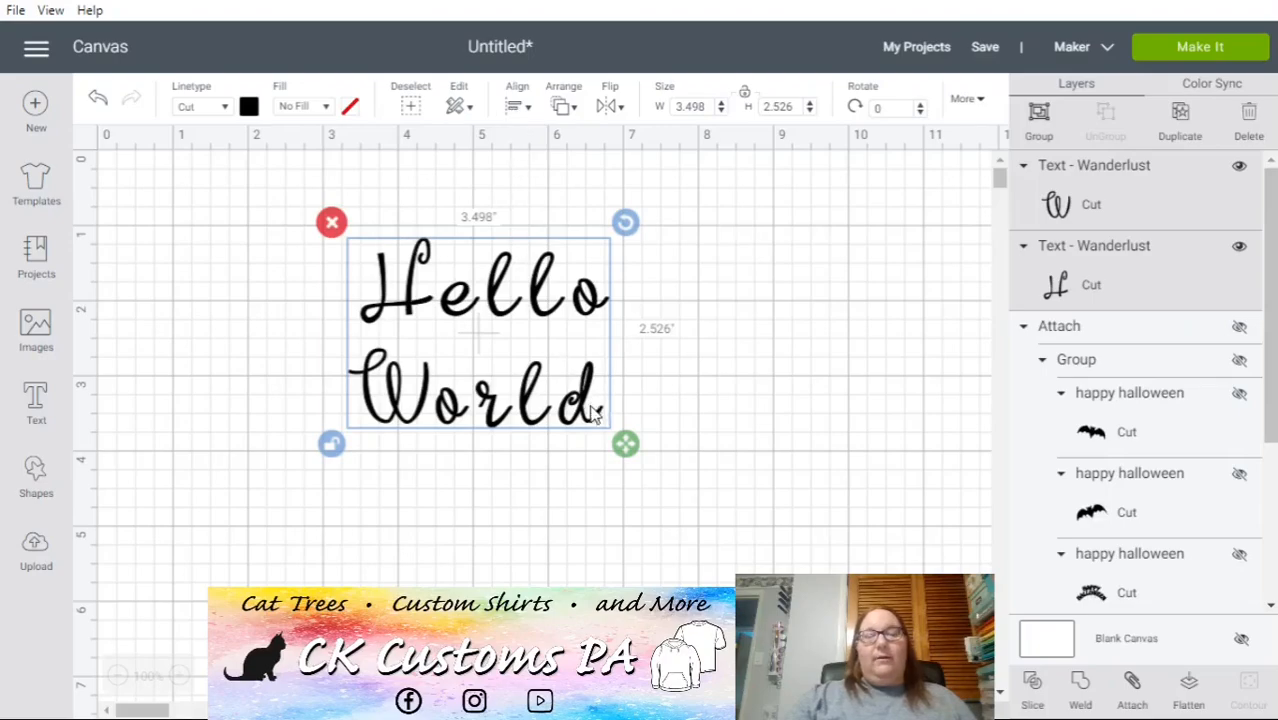
click(545, 495)
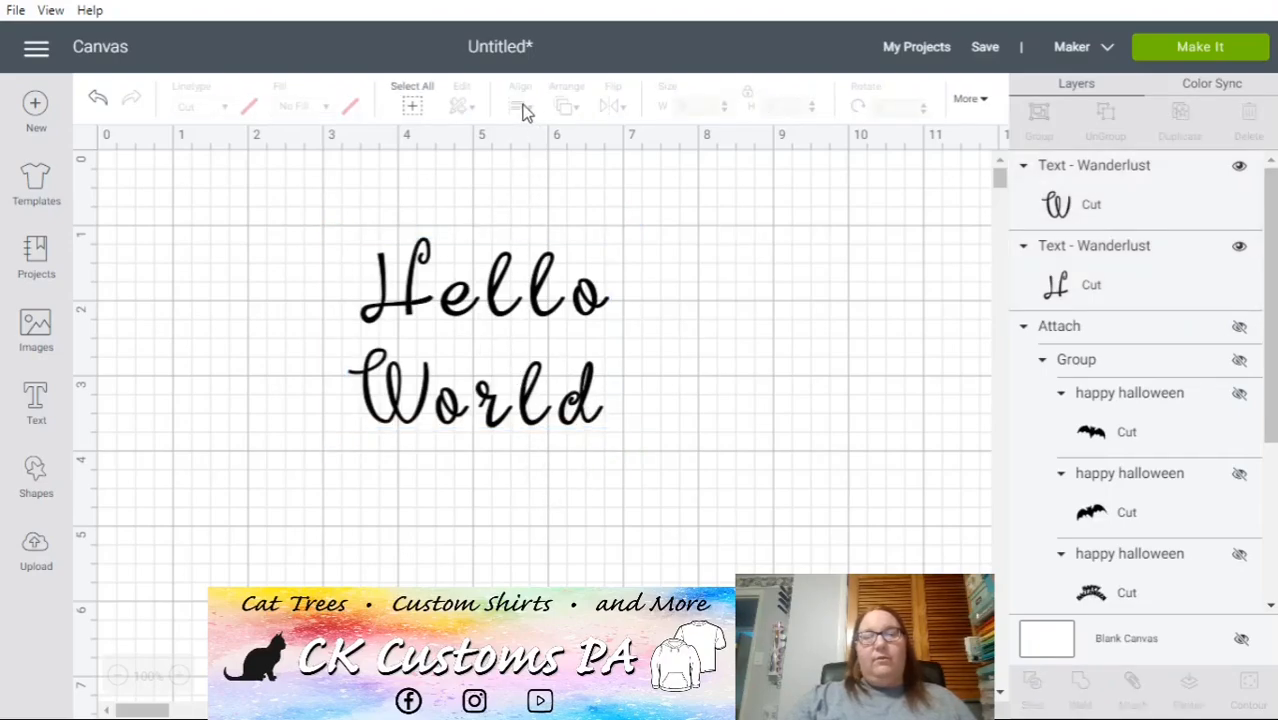
- Shift "Hello" slightly left, stretch "World" to about 6.2 in wide, and move "World" further down
click(505, 299)
drag(506, 271, 485, 278)
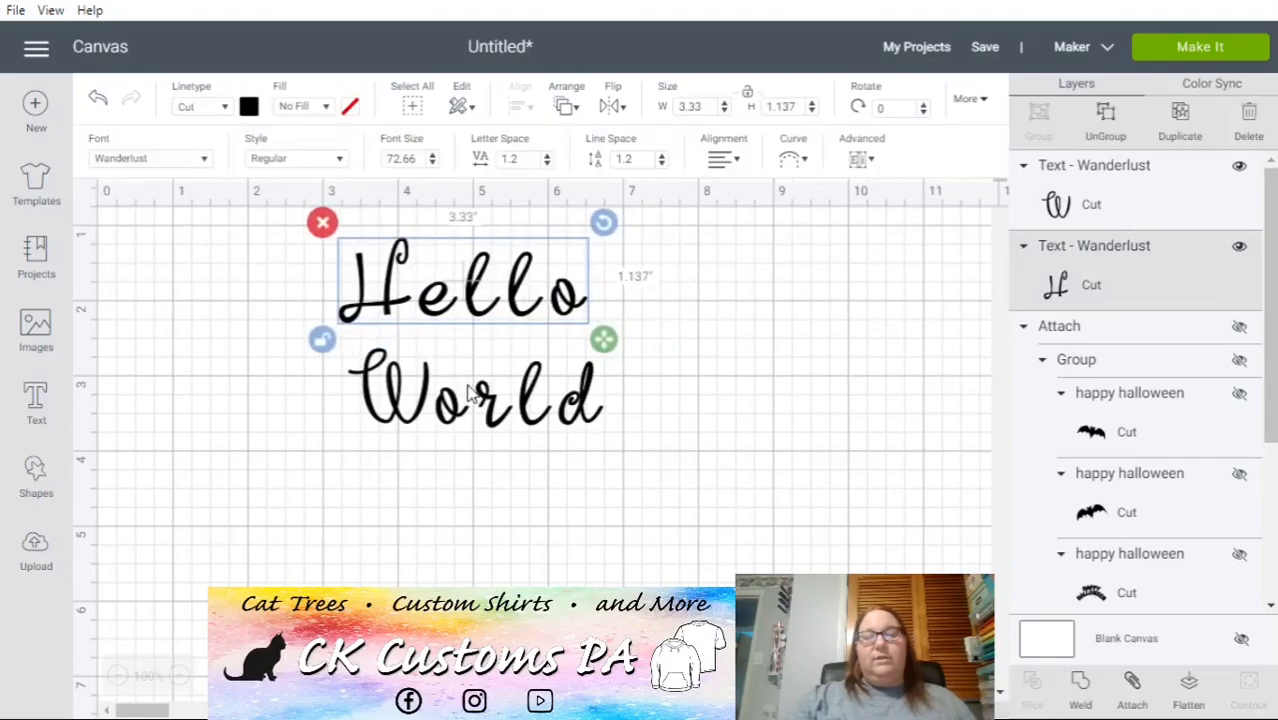
click(456, 410)
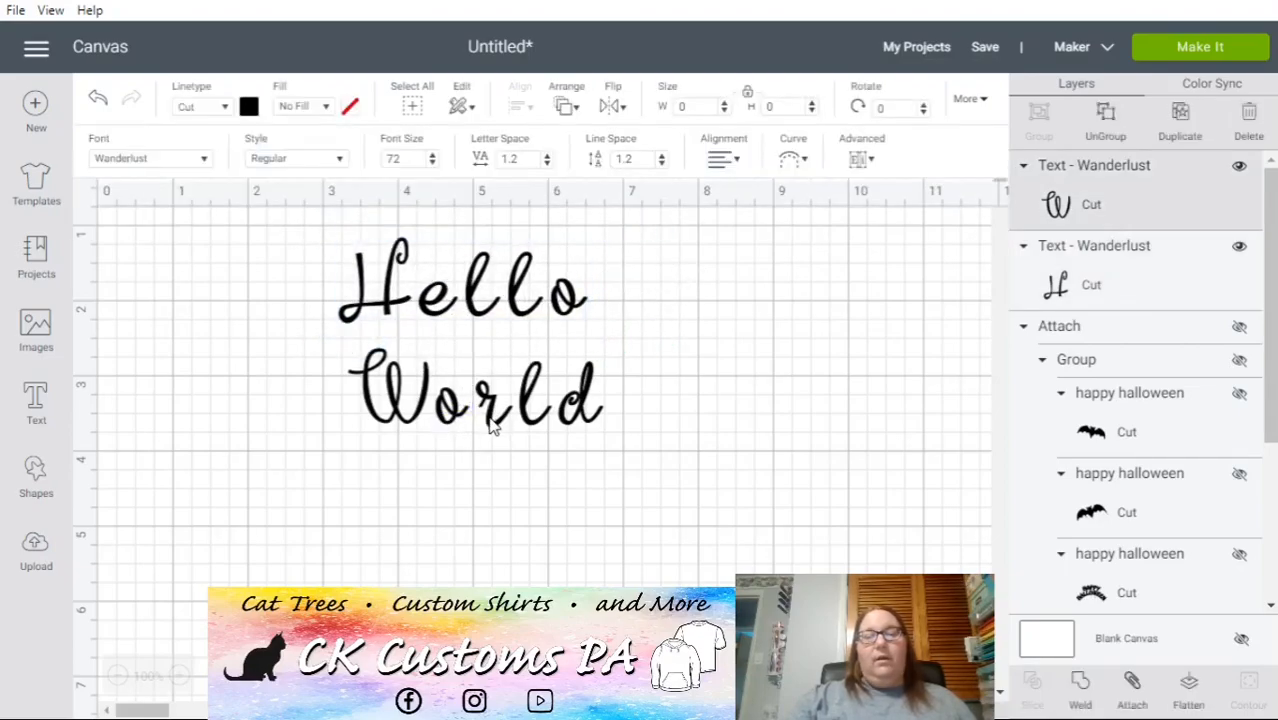
click(491, 425)
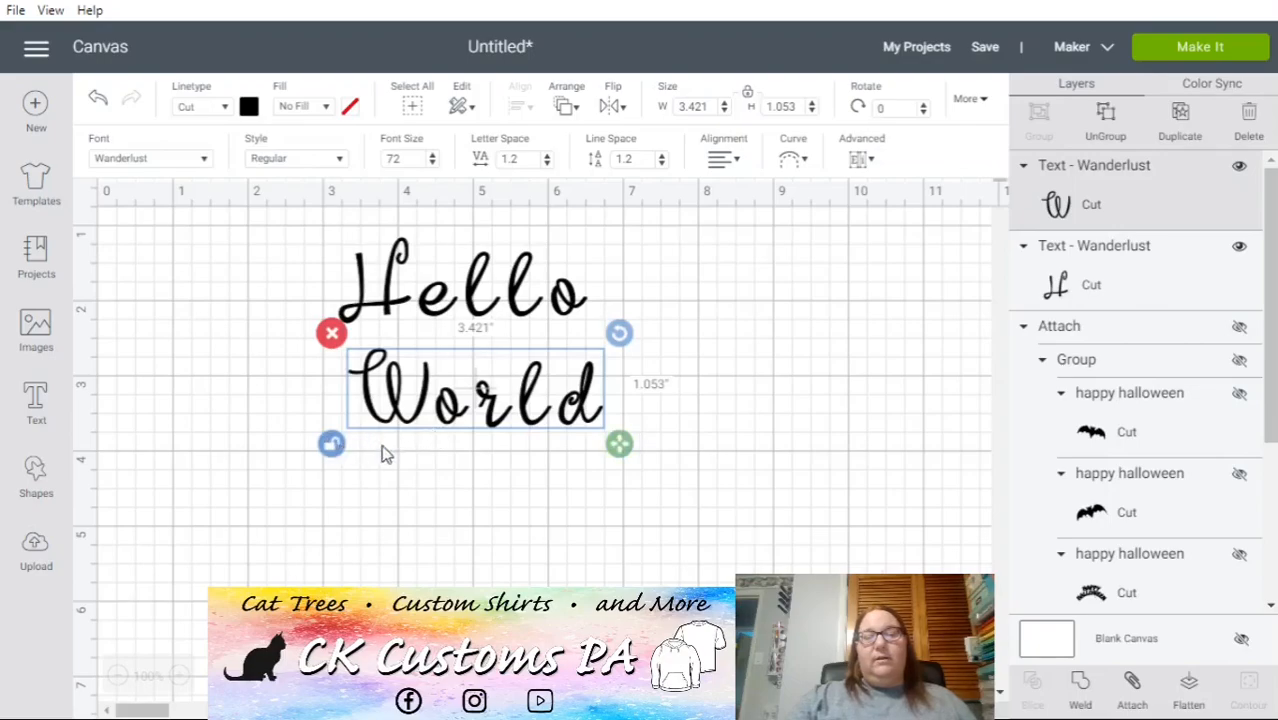
drag(620, 443, 830, 442)
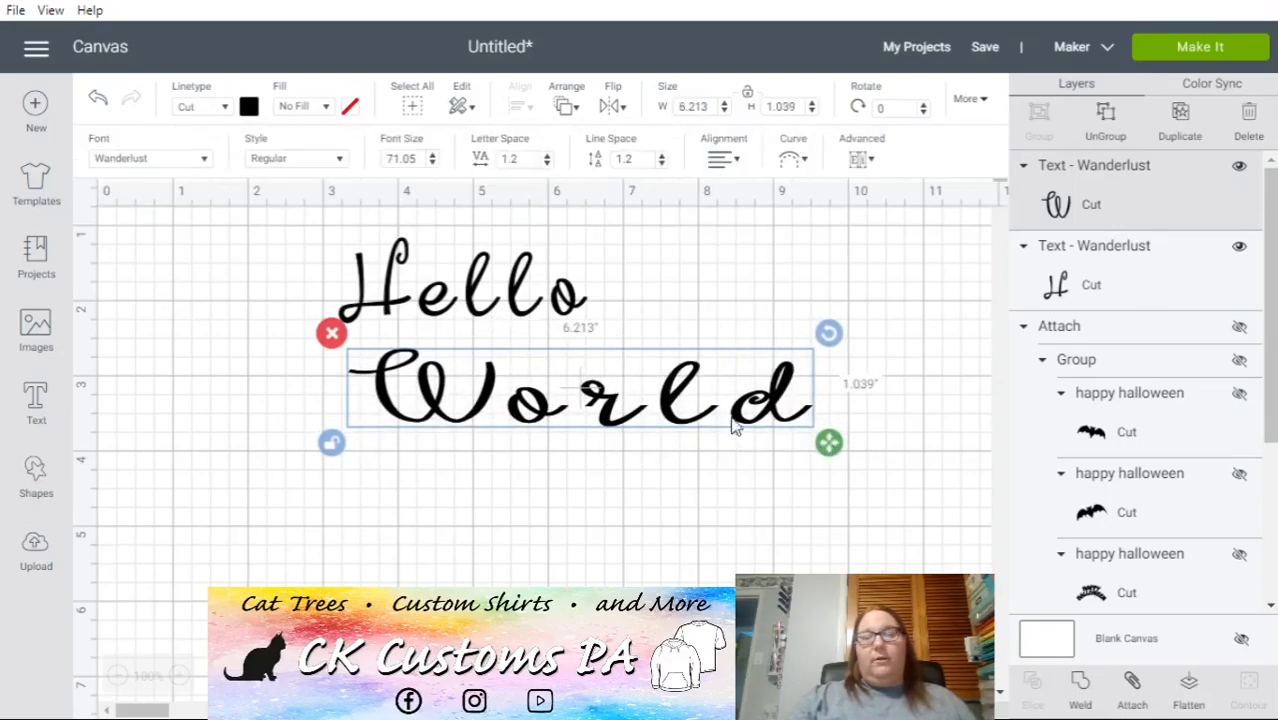
drag(662, 398, 557, 510)
click(690, 345)
- Insert a heart shape and shrink it to about 1.63 in wide
click(40, 555)
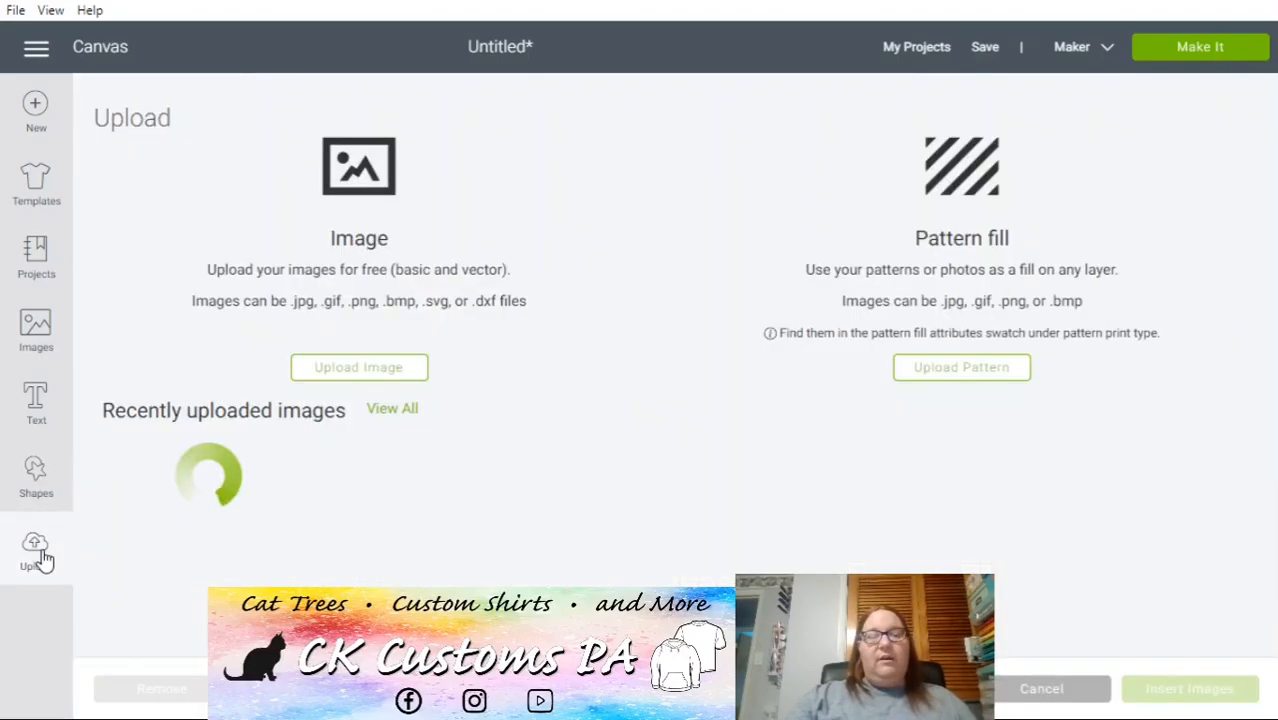
click(30, 490)
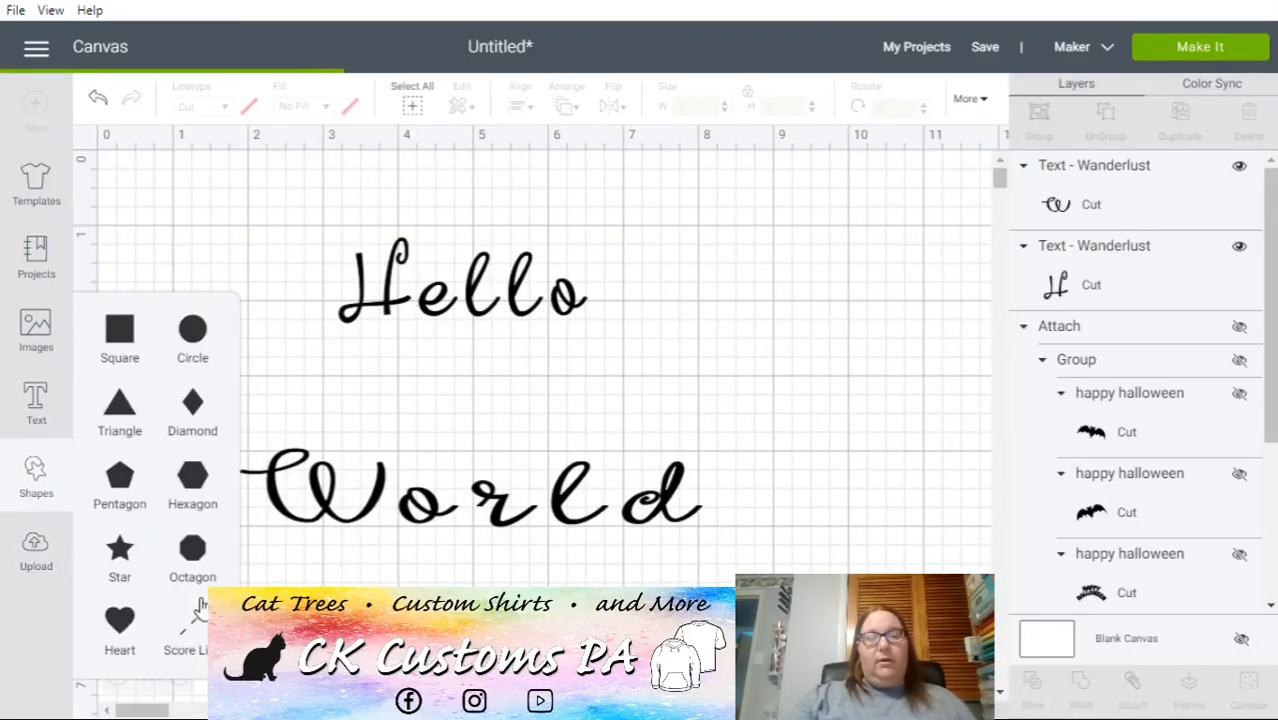
click(119, 620)
drag(530, 582, 422, 465)
- Arrange "Hello" above the heart and "World" below it, leaving the heart slightly off-center between the words
drag(385, 420, 476, 369)
drag(582, 577, 511, 235)
click(172, 342)
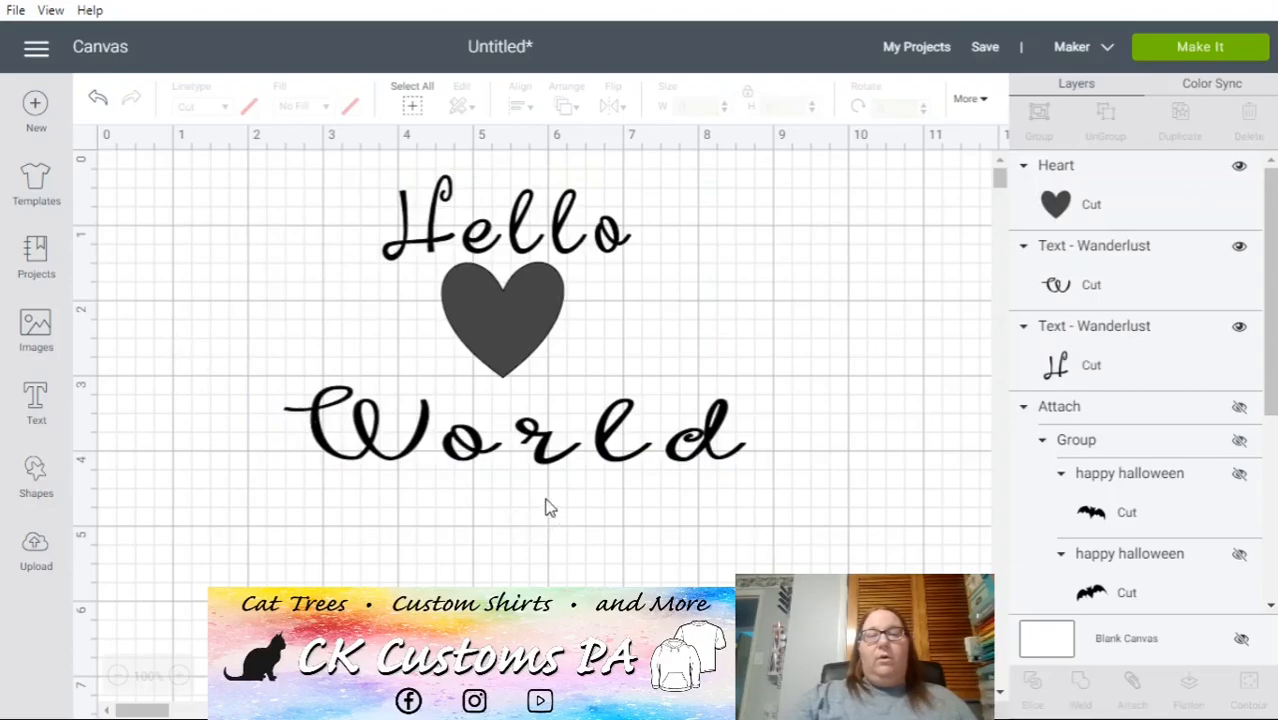
drag(522, 334, 540, 346)
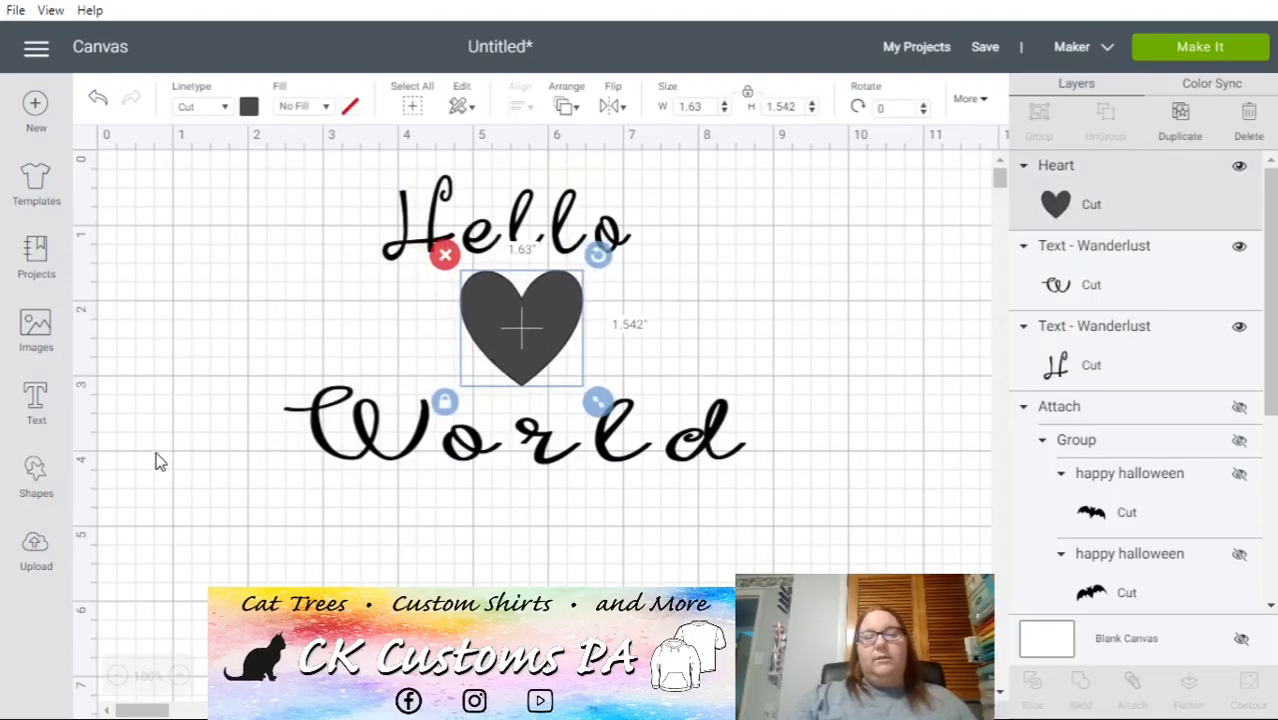
- Select "Hello", the heart and "World" together and align them with Center Horizontally
click(758, 490)
drag(799, 487, 296, 190)
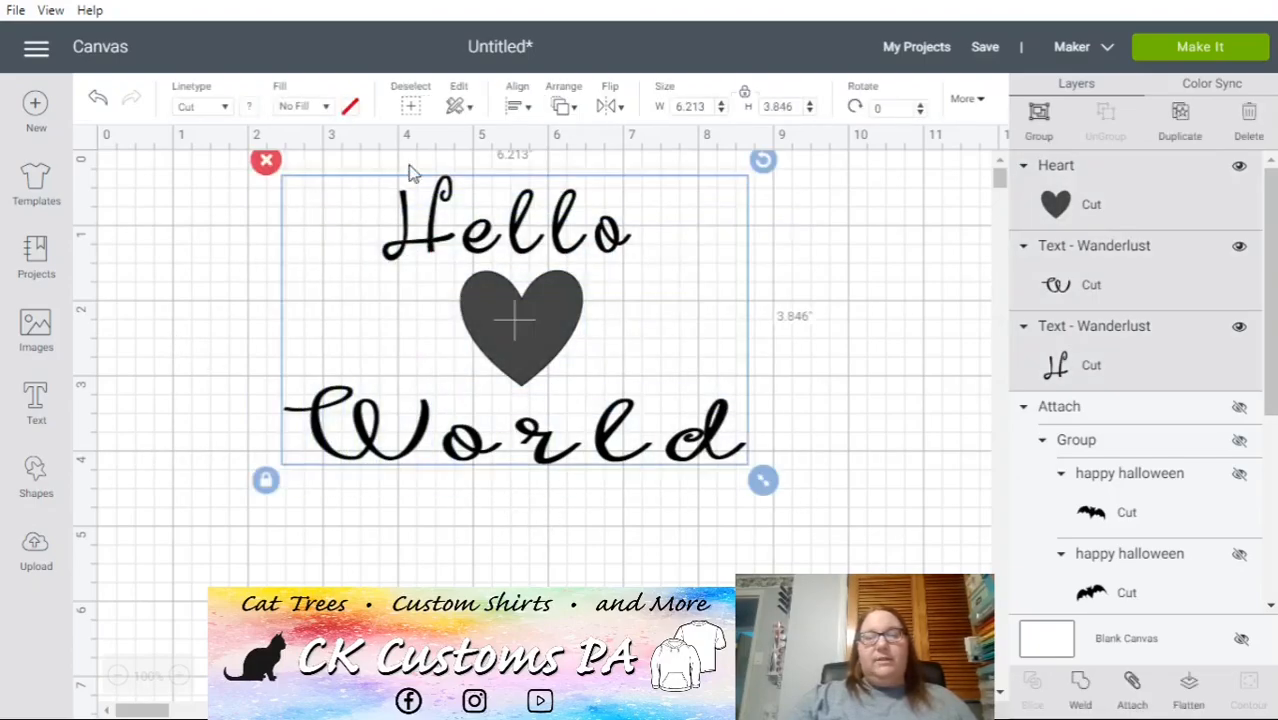
click(519, 108)
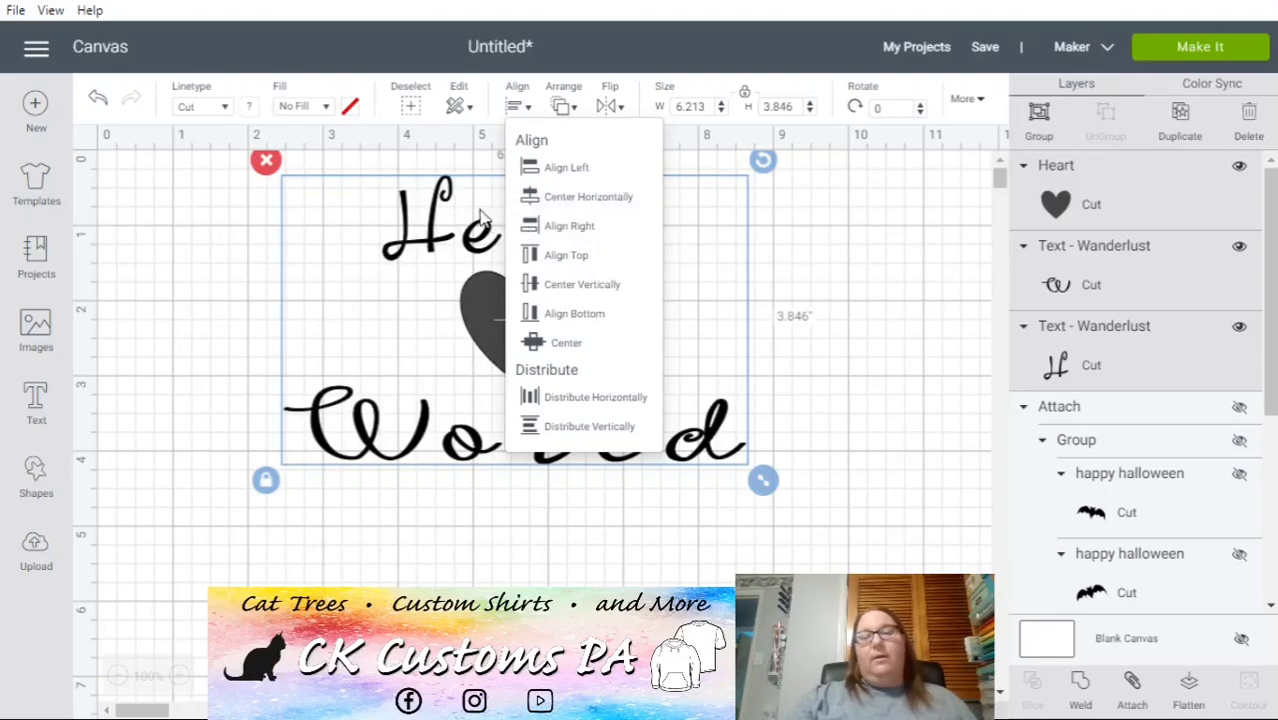
click(591, 206)
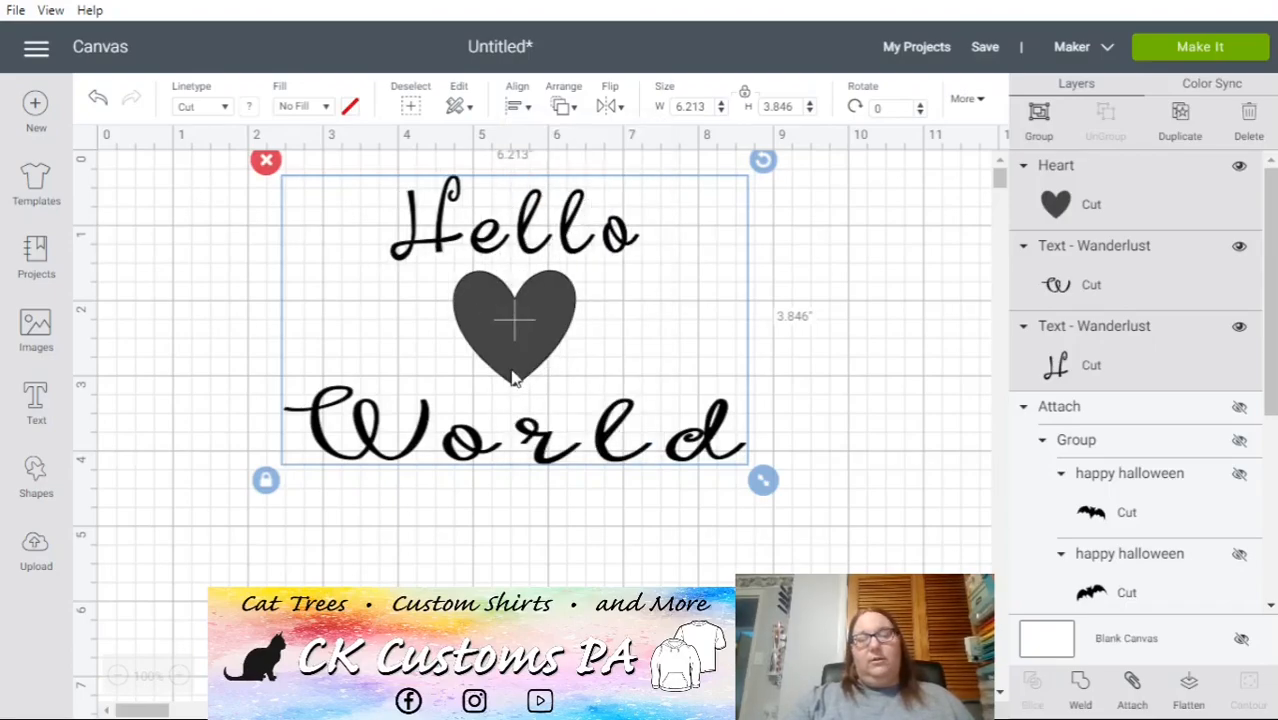
click(519, 110)
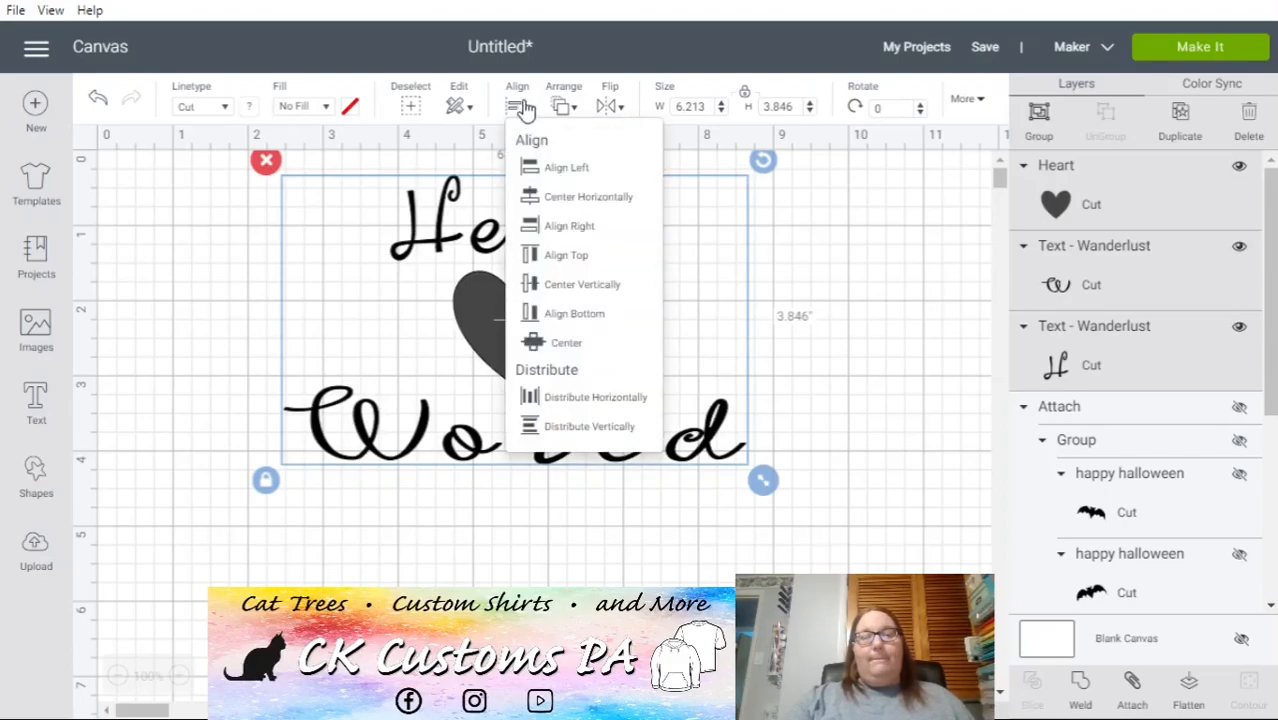
click(903, 270)
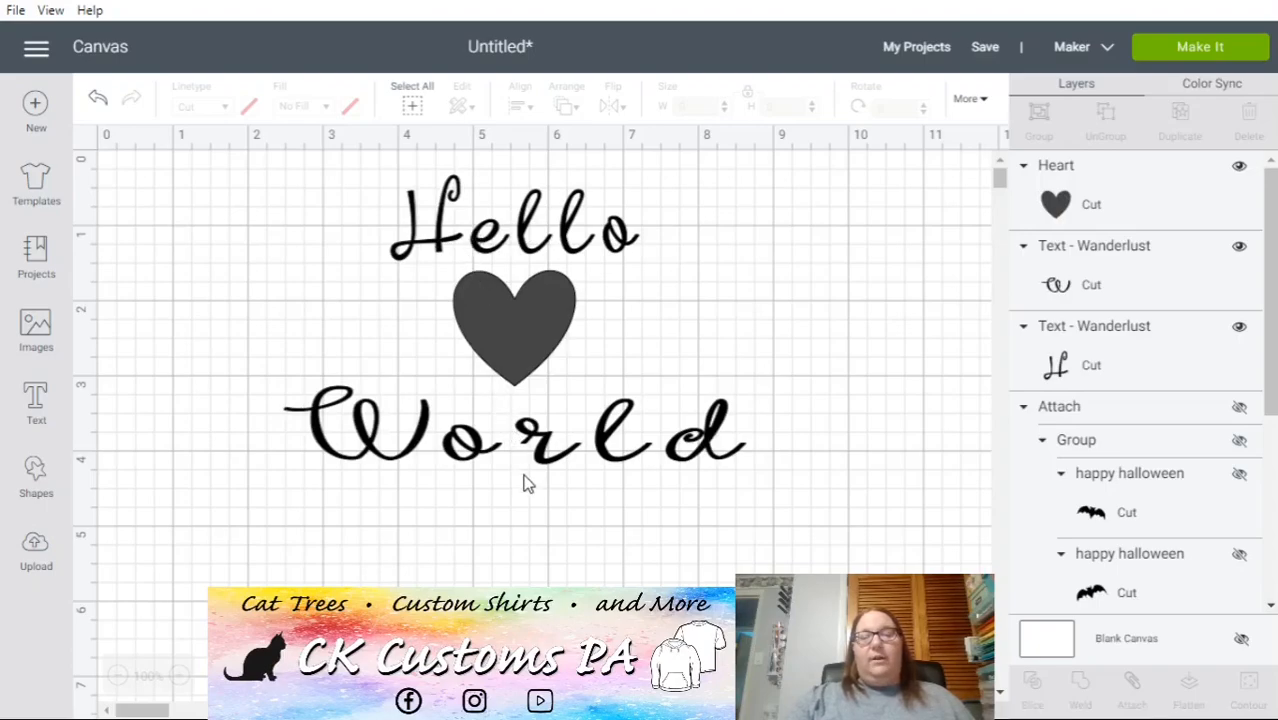
- Select both words and the heart and space them evenly with Distribute Vertically
drag(838, 508, 186, 141)
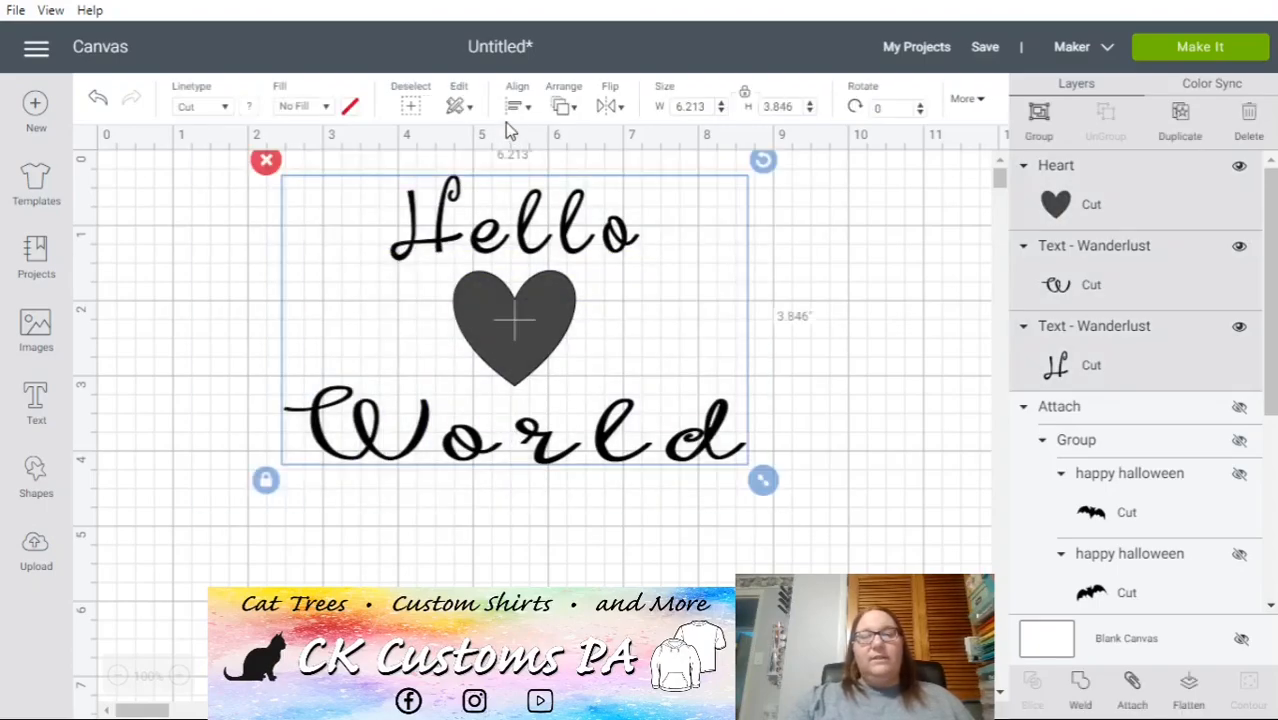
click(517, 108)
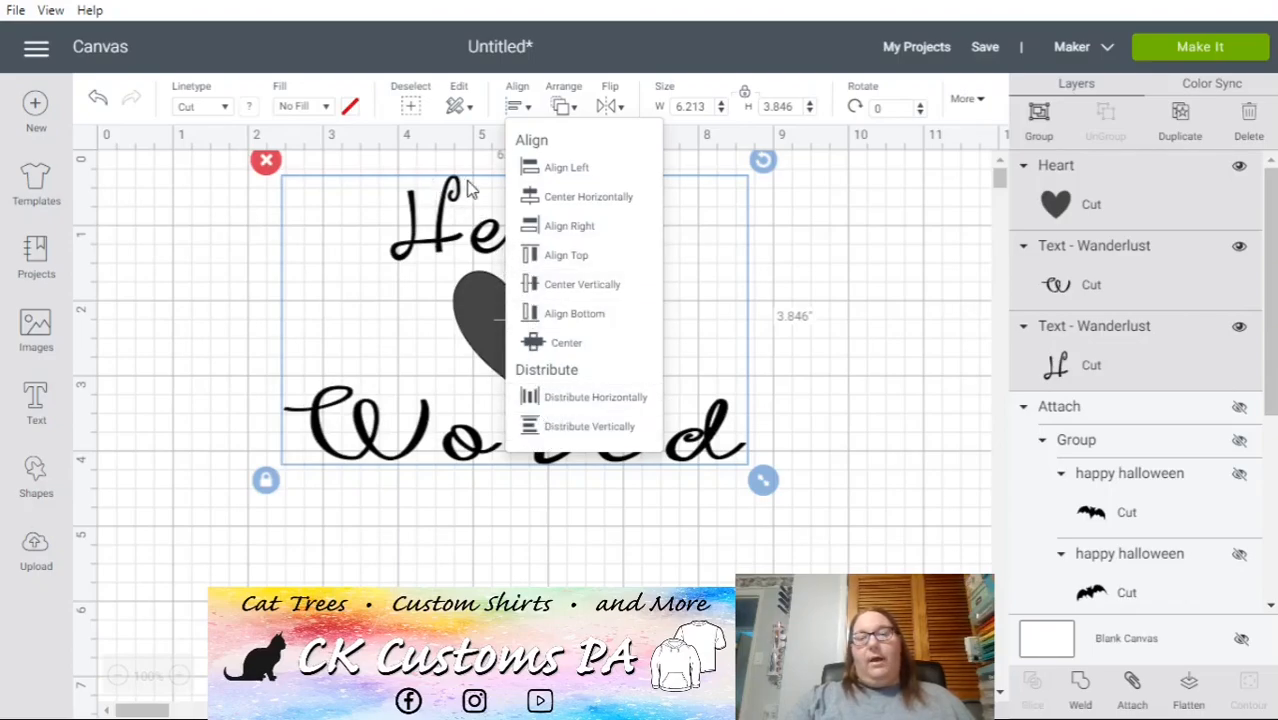
click(572, 430)
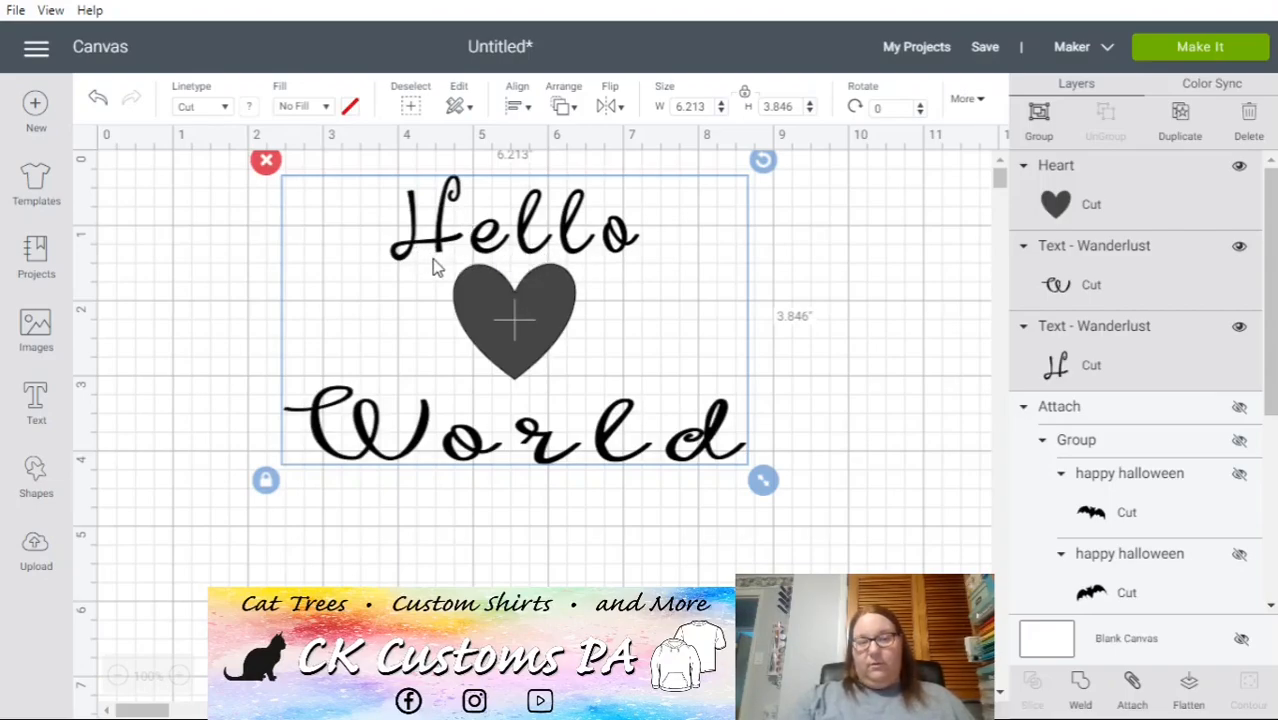
- Nudge "World" in small increments far to the right of the heart, and back left until it sits slightly left of center beneath it
click(333, 395)
click(360, 432)
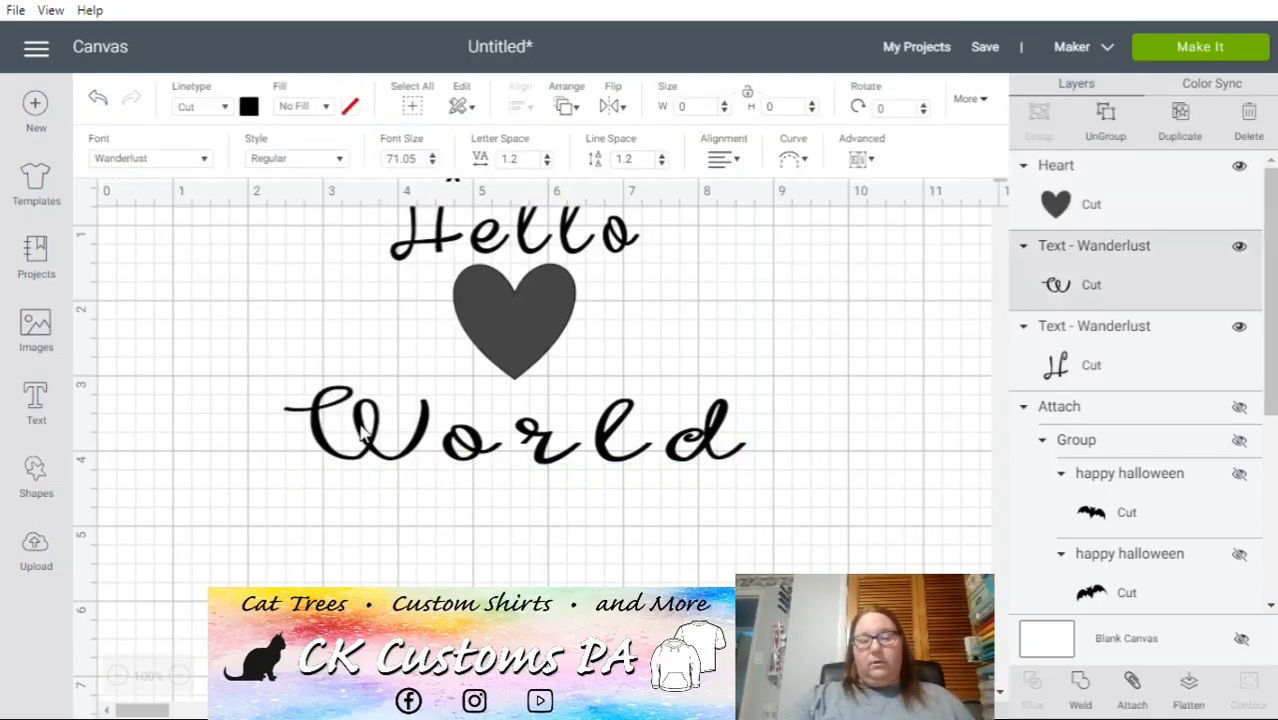
key(Right)
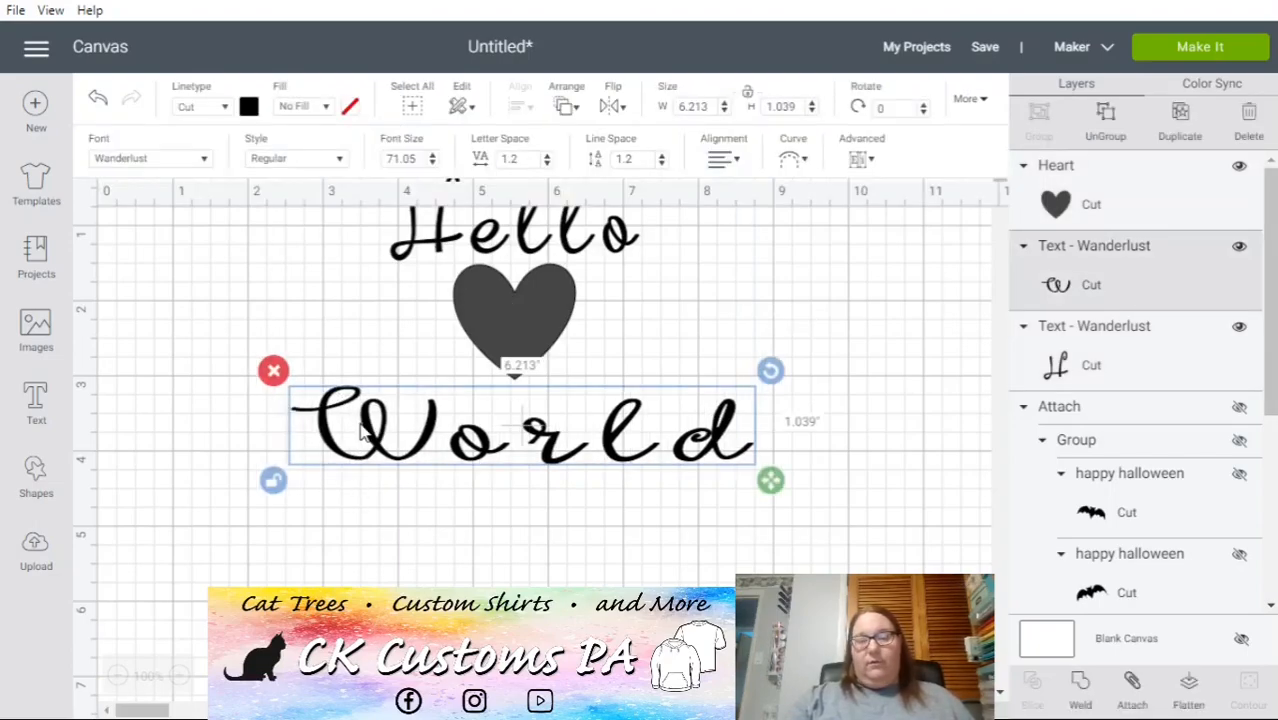
key(Right)
key(Right)
key(Right)
key(Right)
key(Right)
key(Right)
key(Right)
key(Right)
key(Right)
key(Right)
key(Right)
key(Right)
key(Right)
key(Right)
key(Right)
key(Right)
key(Right)
key(Right)
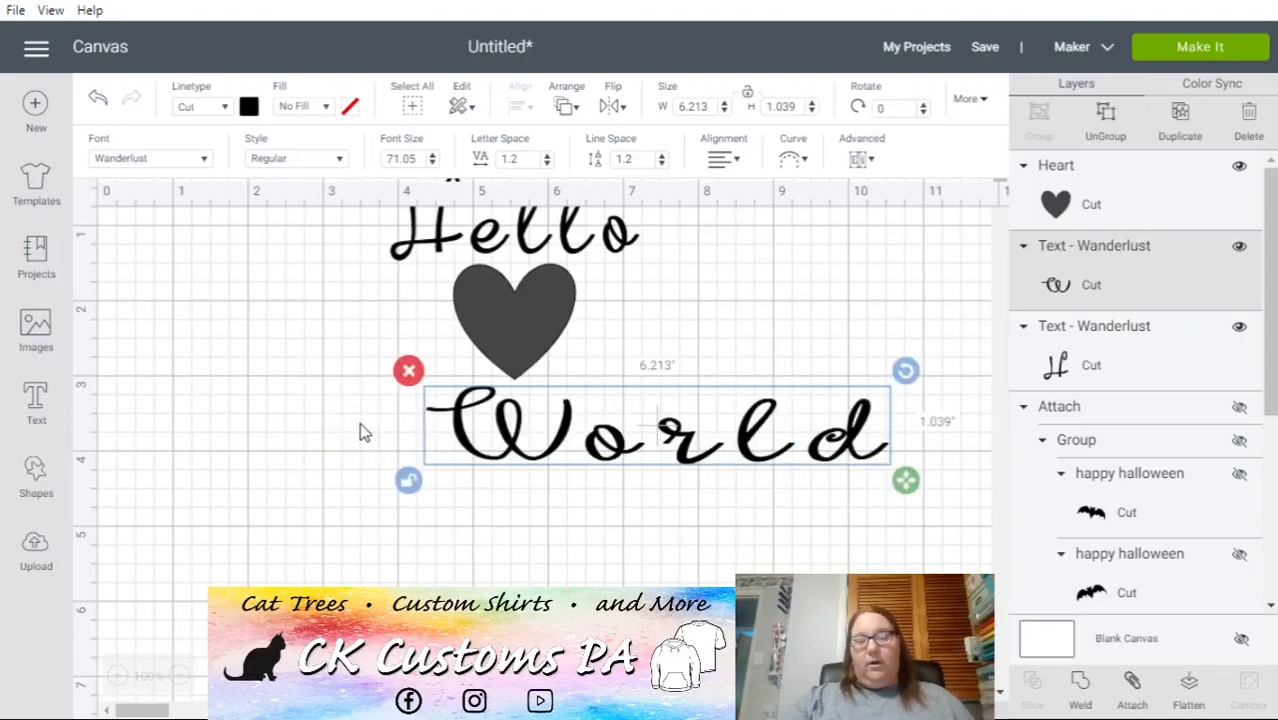
key(Right)
key(Right)
key(Right)
key(Right)
key(Right)
key(Right)
key(Right)
key(Right)
key(Right)
key(Right)
key(Right)
key(Right)
key(Right)
key(Right)
key(Right)
key(Right)
key(Right)
key(Right)
key(Right)
key(Right)
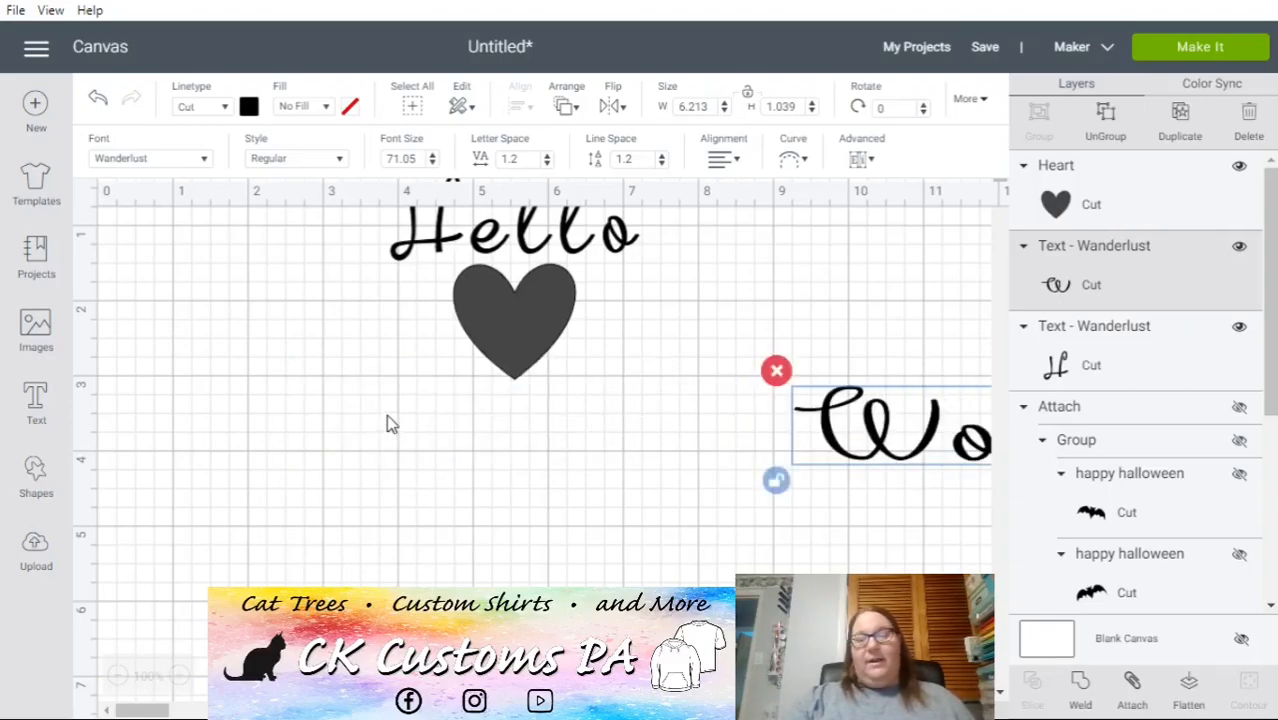
key(Left)
key(Left)
key(Left)
key(Left)
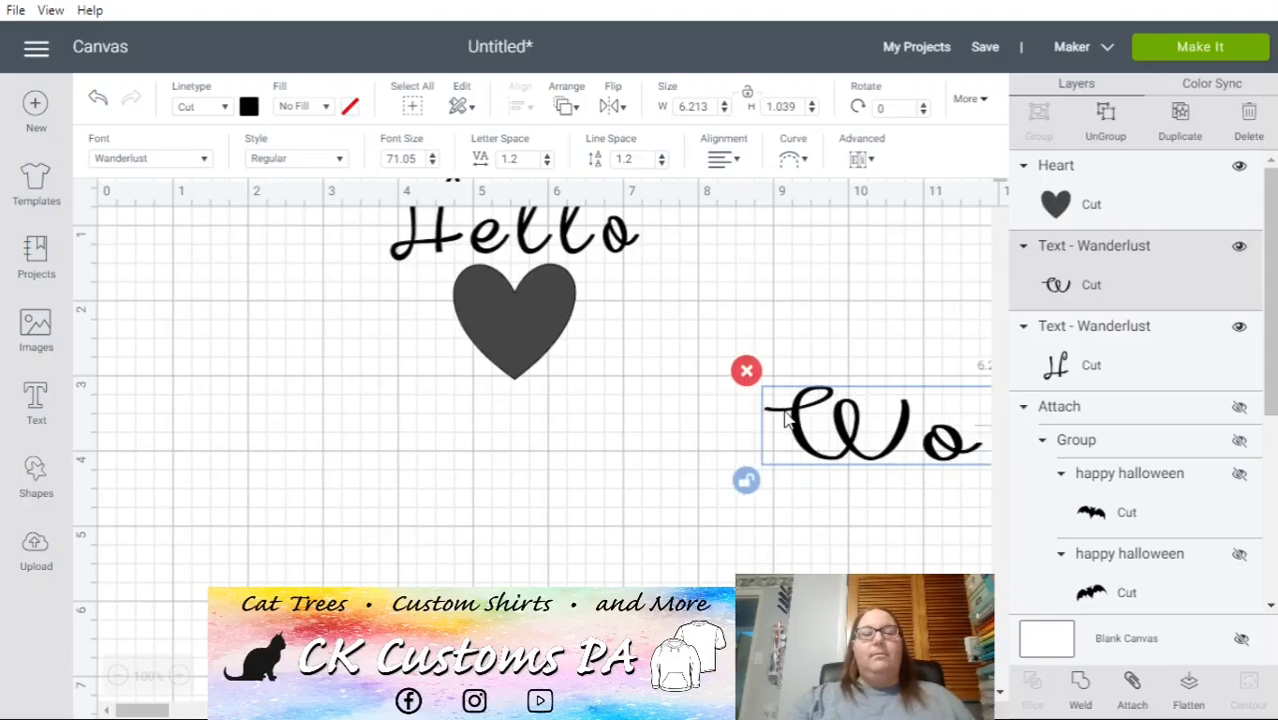
key(Left)
key(Left)
key(Left)
key(Left)
key(Left)
key(Left)
key(Left)
key(Left)
key(Left)
key(Left)
key(Left)
key(Left)
key(Left)
key(Left)
key(Left)
key(Left)
key(Left)
key(Left)
key(Left)
key(Left)
key(Left)
key(Left)
key(Left)
key(Left)
key(Left)
key(Left)
key(Left)
key(Left)
key(Left)
key(Left)
key(Left)
key(Left)
key(Left)
key(Left)
key(Left)
key(Left)
key(Left)
key(Left)
key(Left)
key(Left)
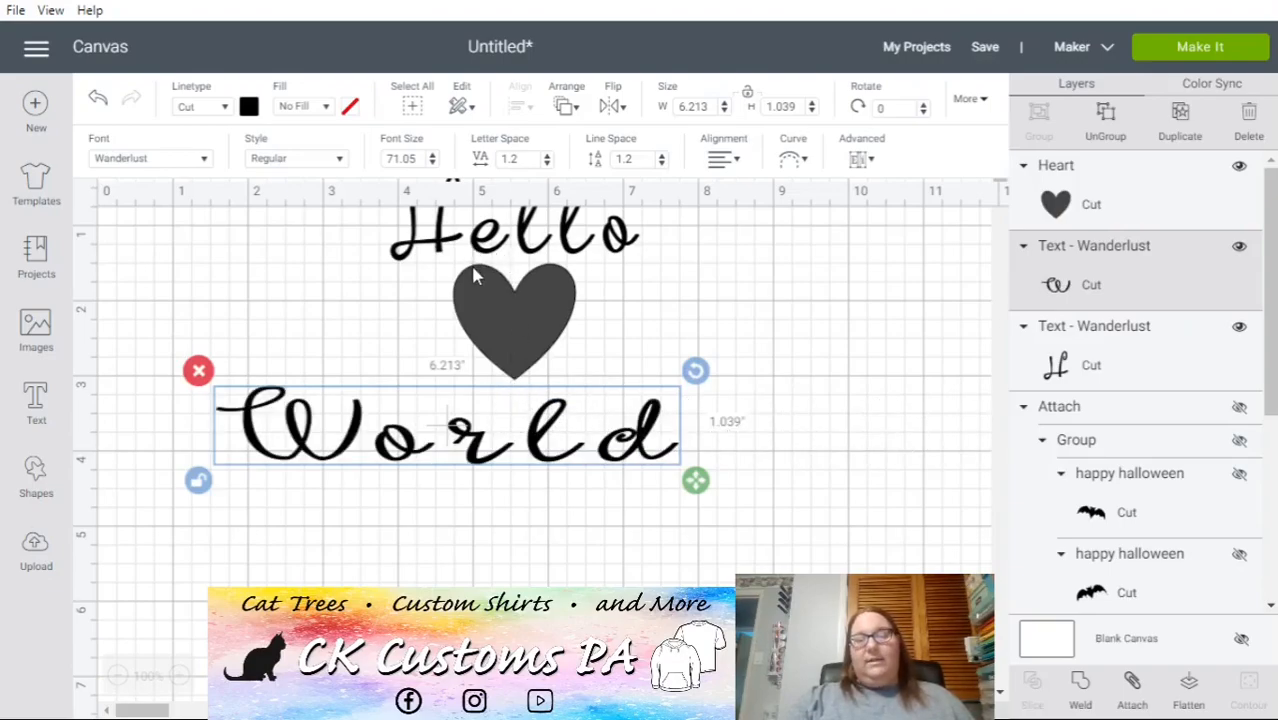
- Select "Hello", the heart and "World" together and delete them from the canvas
click(549, 433)
click(514, 244)
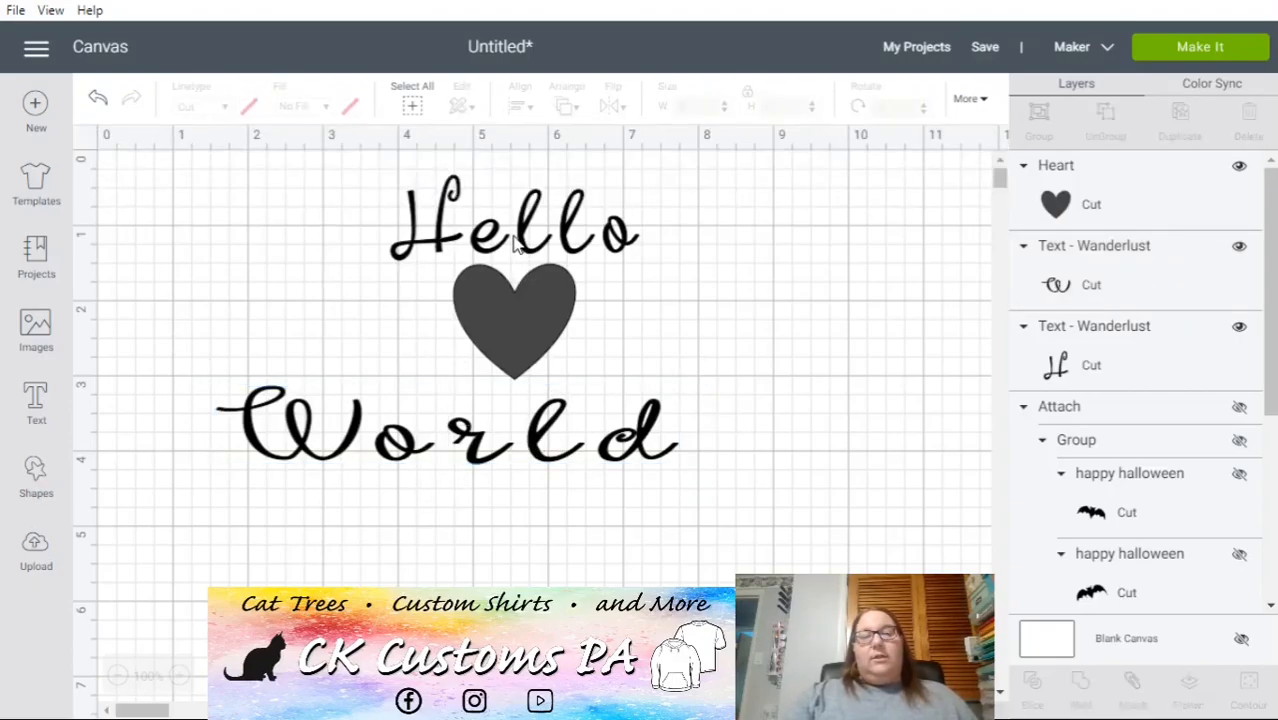
drag(477, 376, 251, 194)
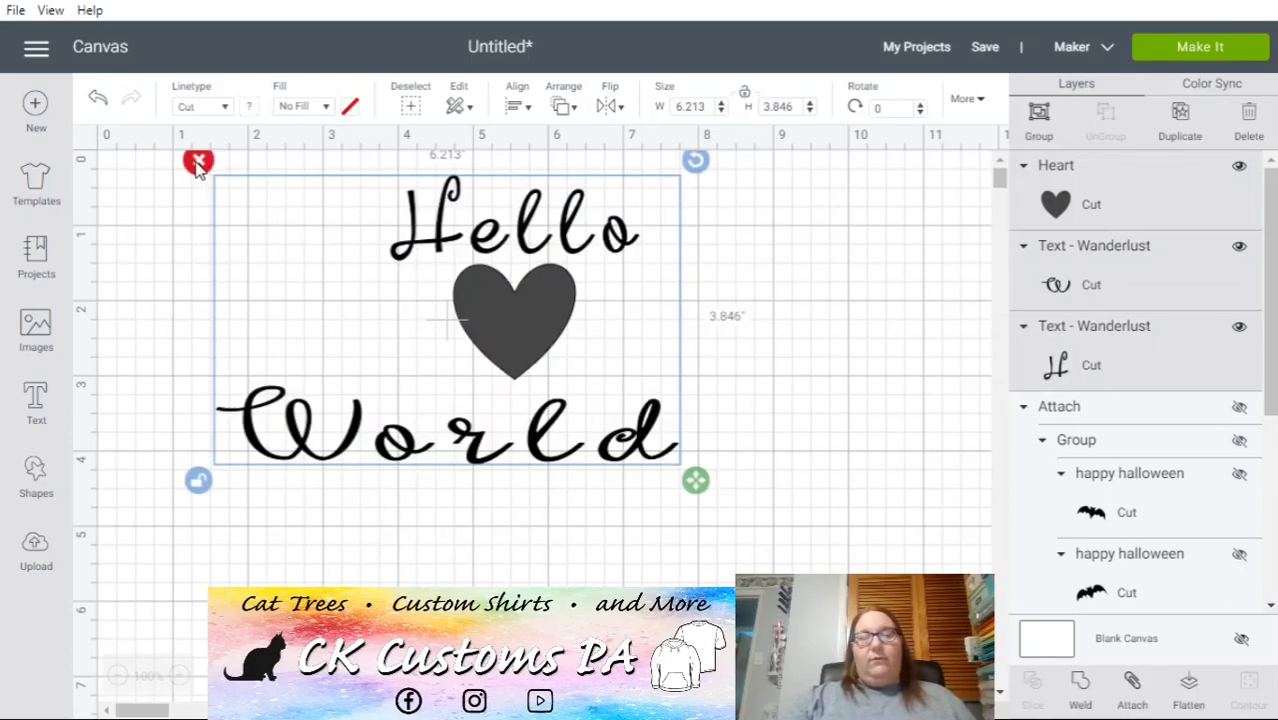
click(198, 163)
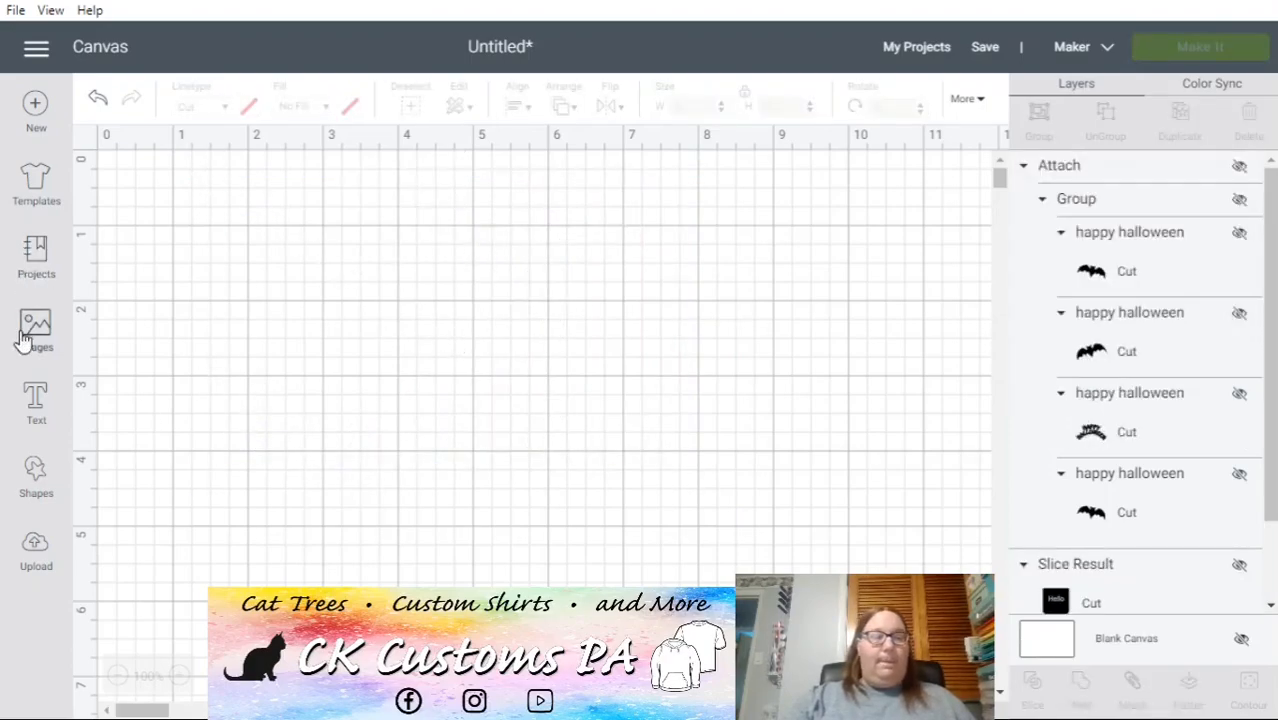
- Insert a square, unlock its proportions and reshape it into a thin horizontal line about 5.54 in wide and 0.04 in high
click(33, 483)
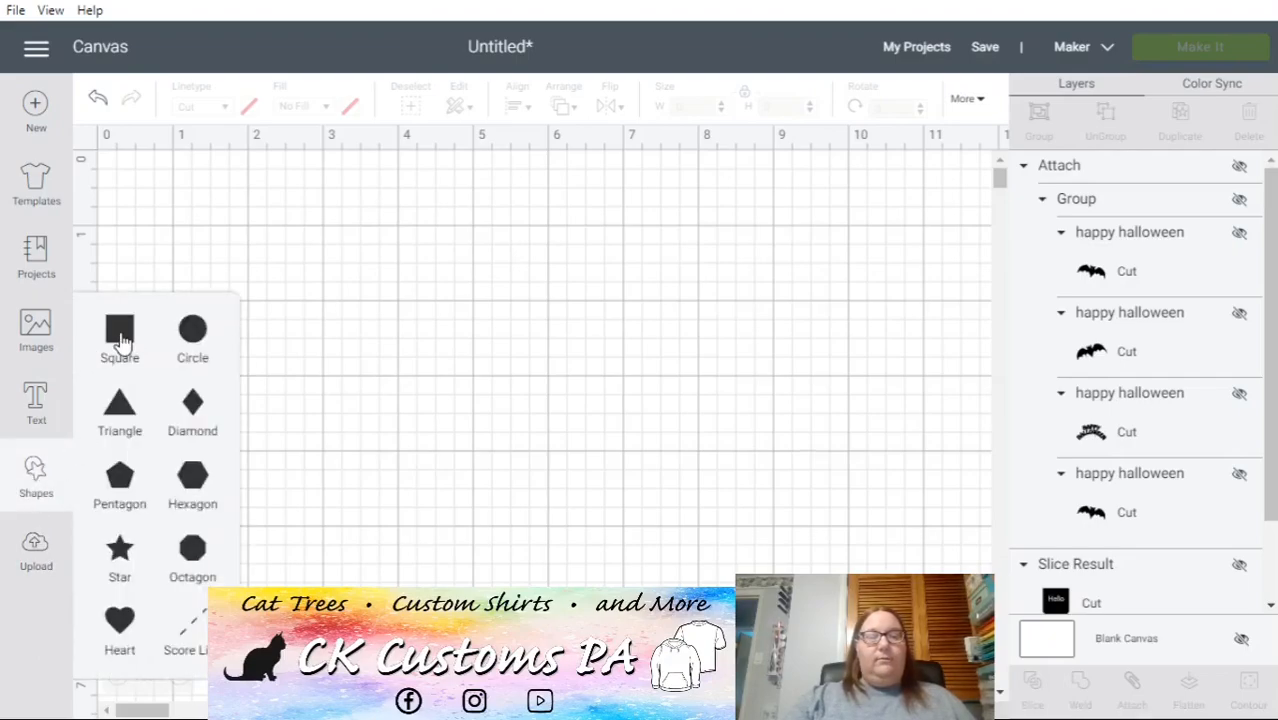
click(120, 336)
drag(442, 452, 523, 422)
click(365, 523)
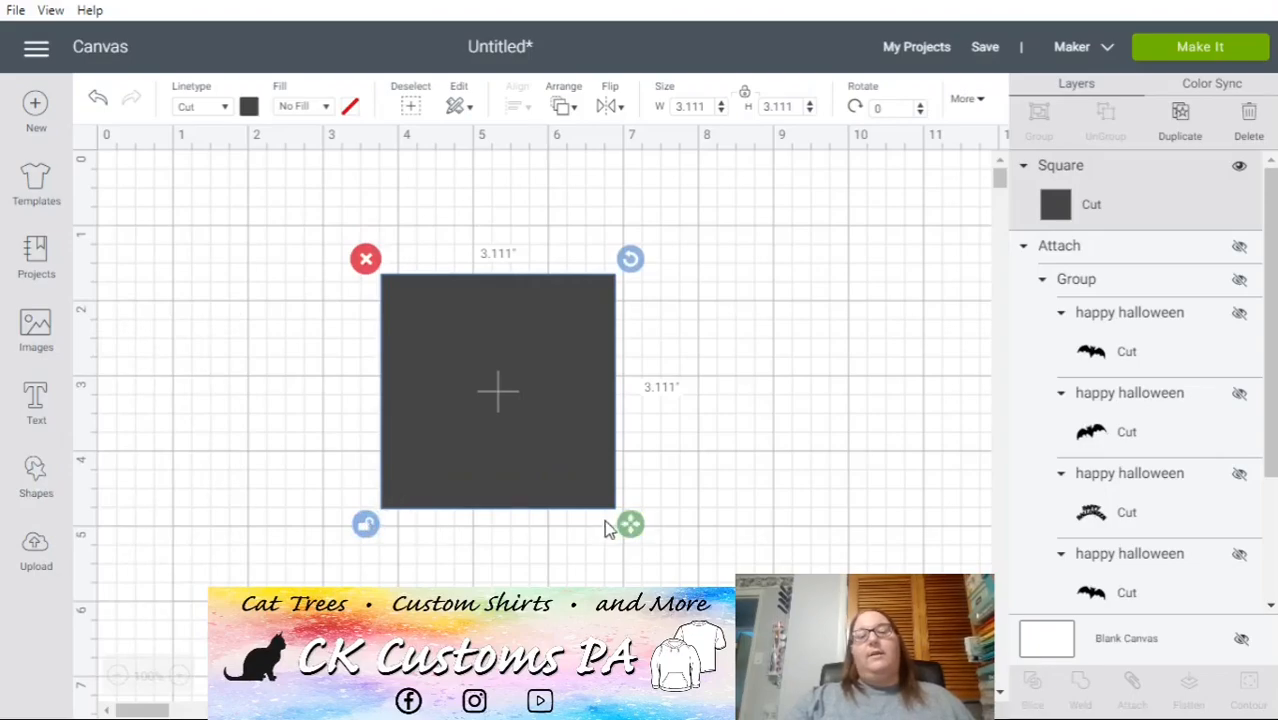
drag(635, 521, 824, 299)
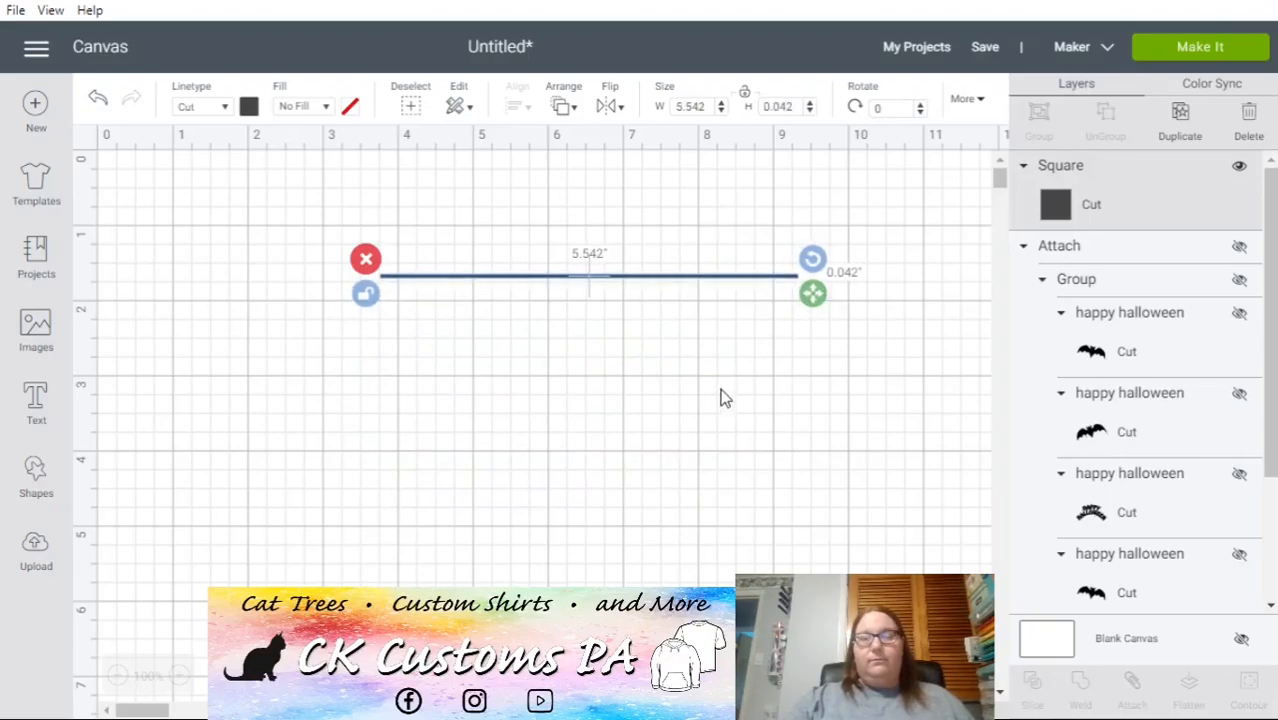
- Move the thin line up and to the left on the canvas, and duplicate it four times
click(590, 280)
drag(487, 276, 348, 254)
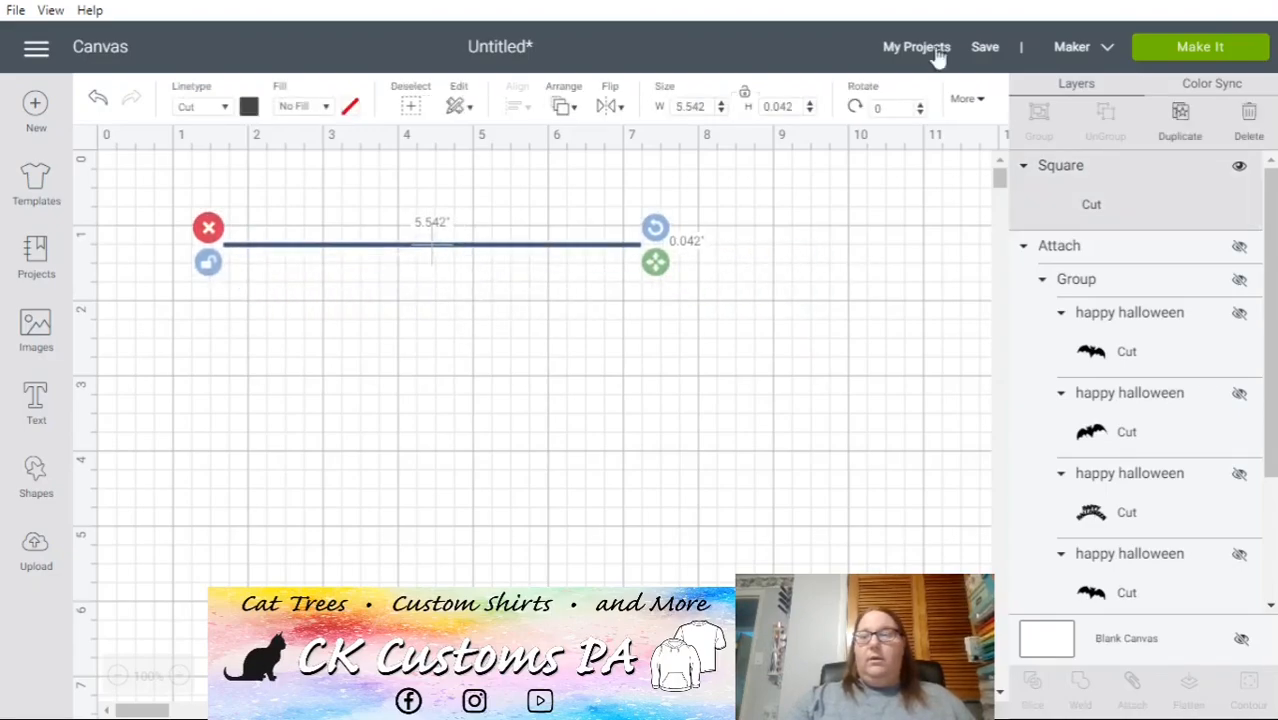
click(1181, 131)
click(1183, 133)
click(1186, 135)
click(1188, 136)
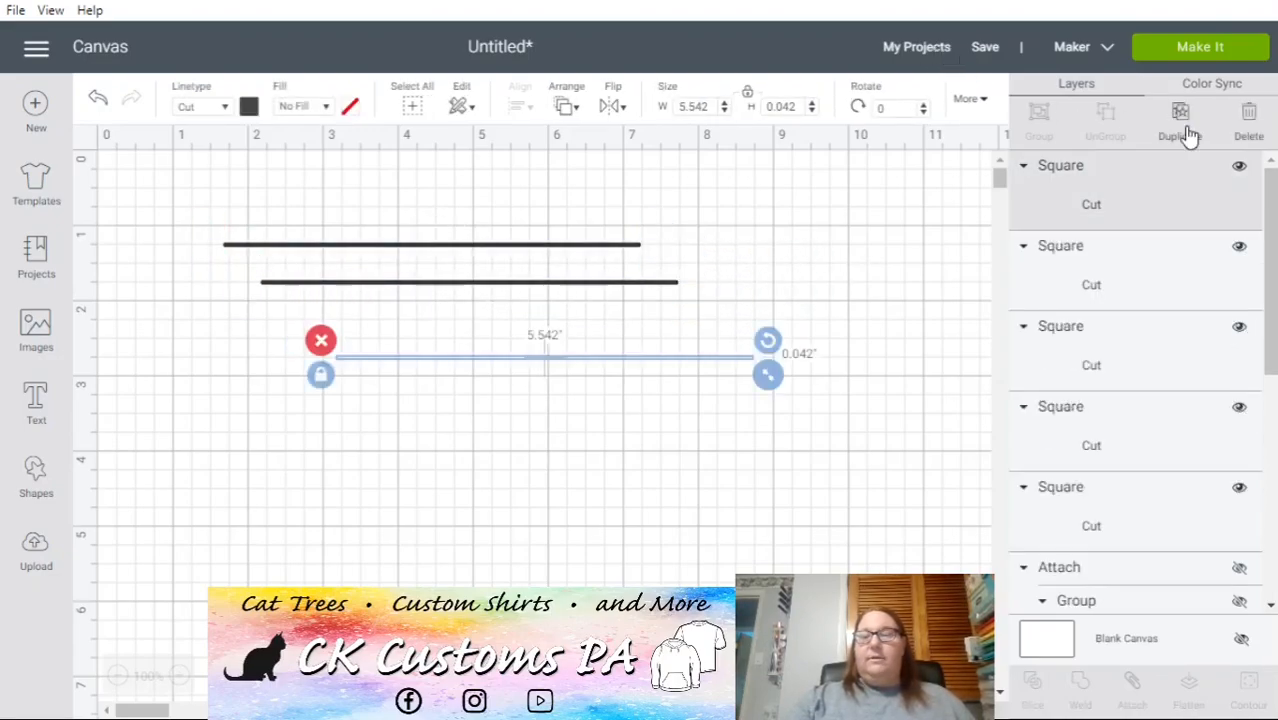
- Move the lowest line further down and to the left so the five lines are unevenly spaced
click(656, 543)
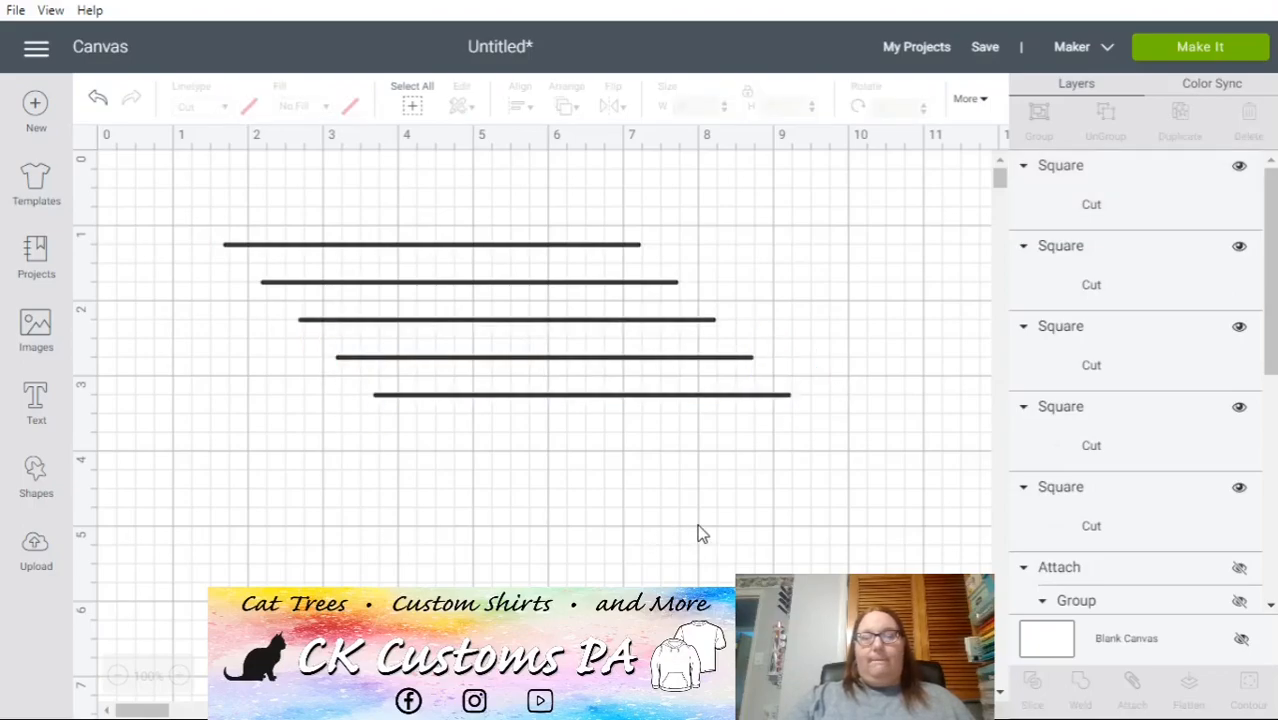
drag(540, 403, 357, 510)
click(395, 567)
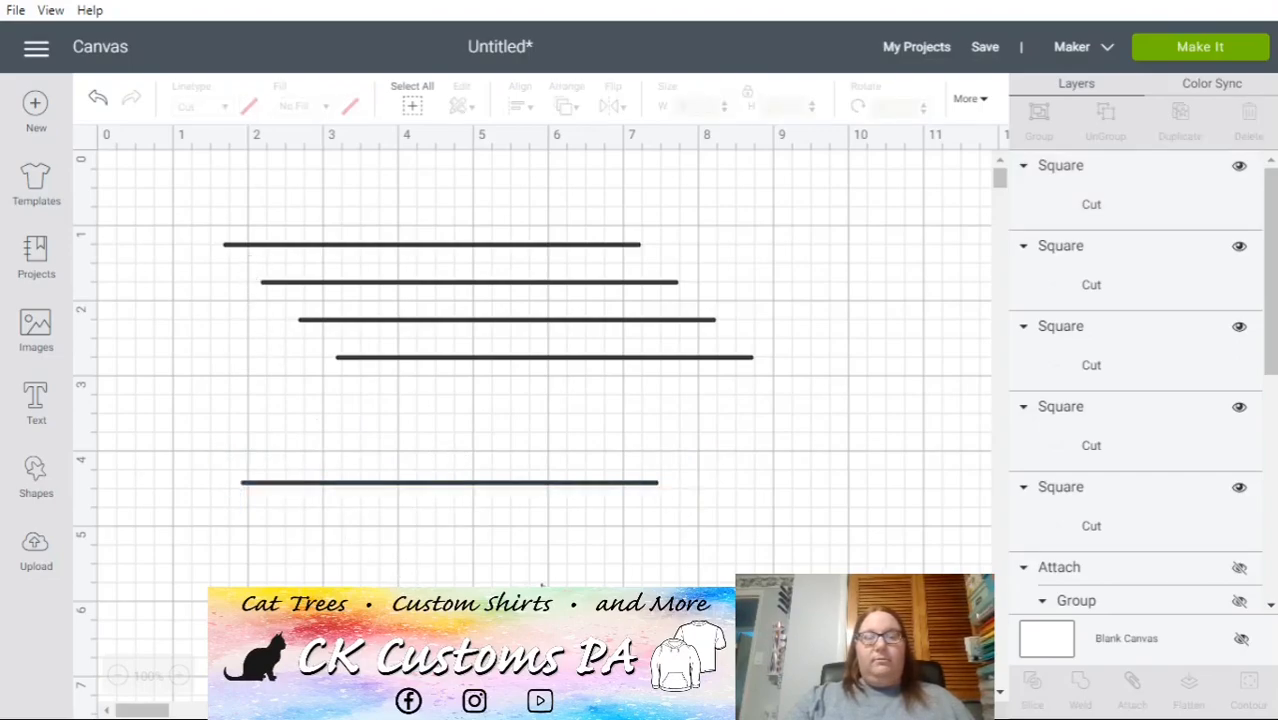
- Select all five lines, center them horizontally and distribute them vertically
drag(724, 588, 312, 184)
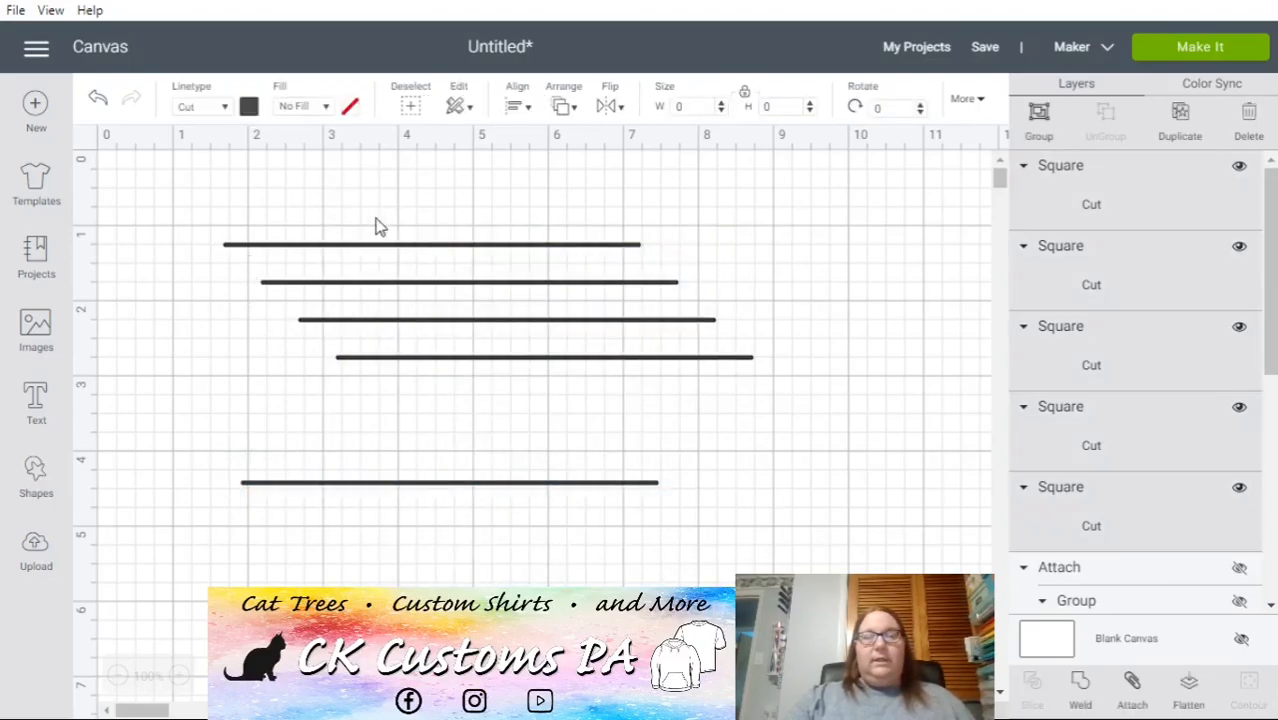
click(518, 112)
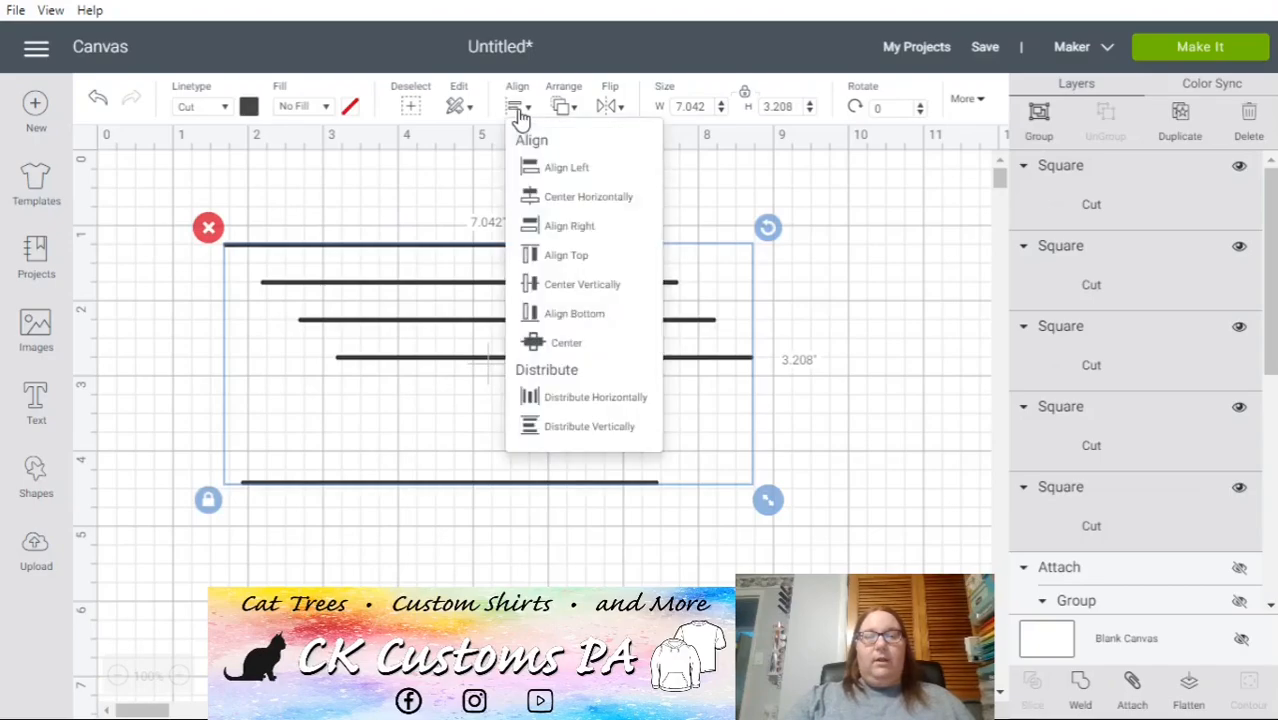
click(575, 203)
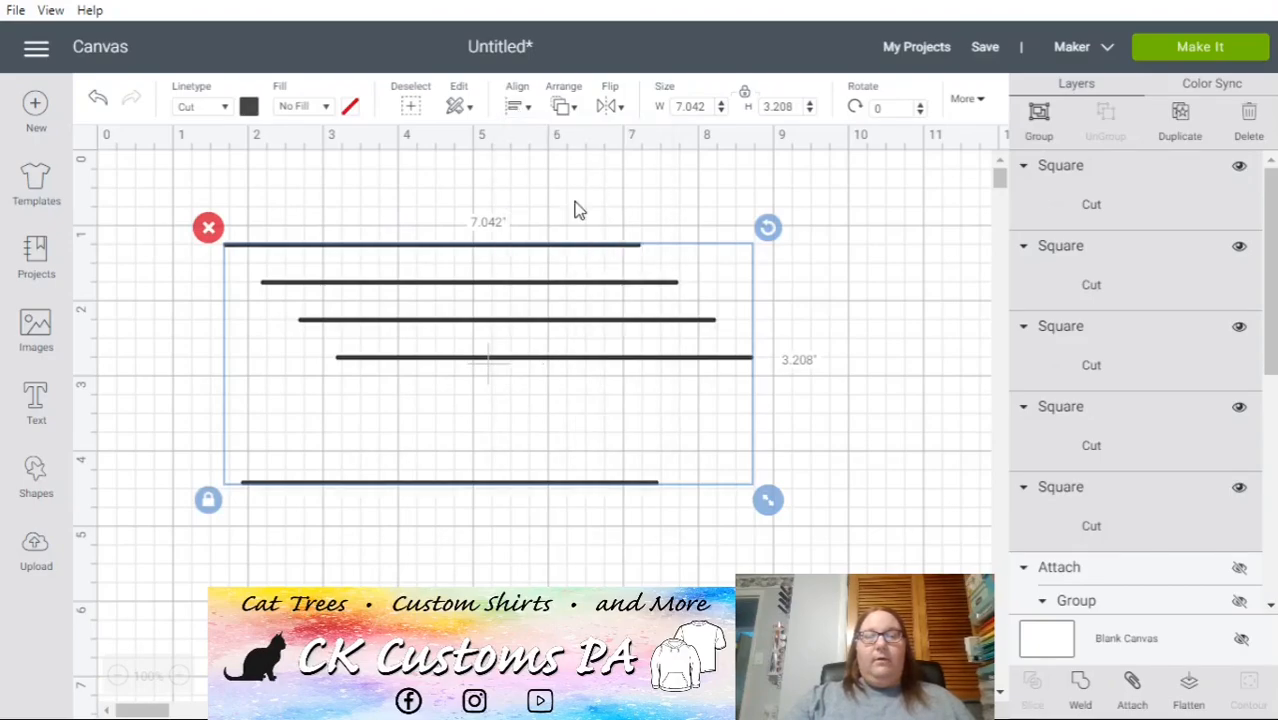
click(522, 110)
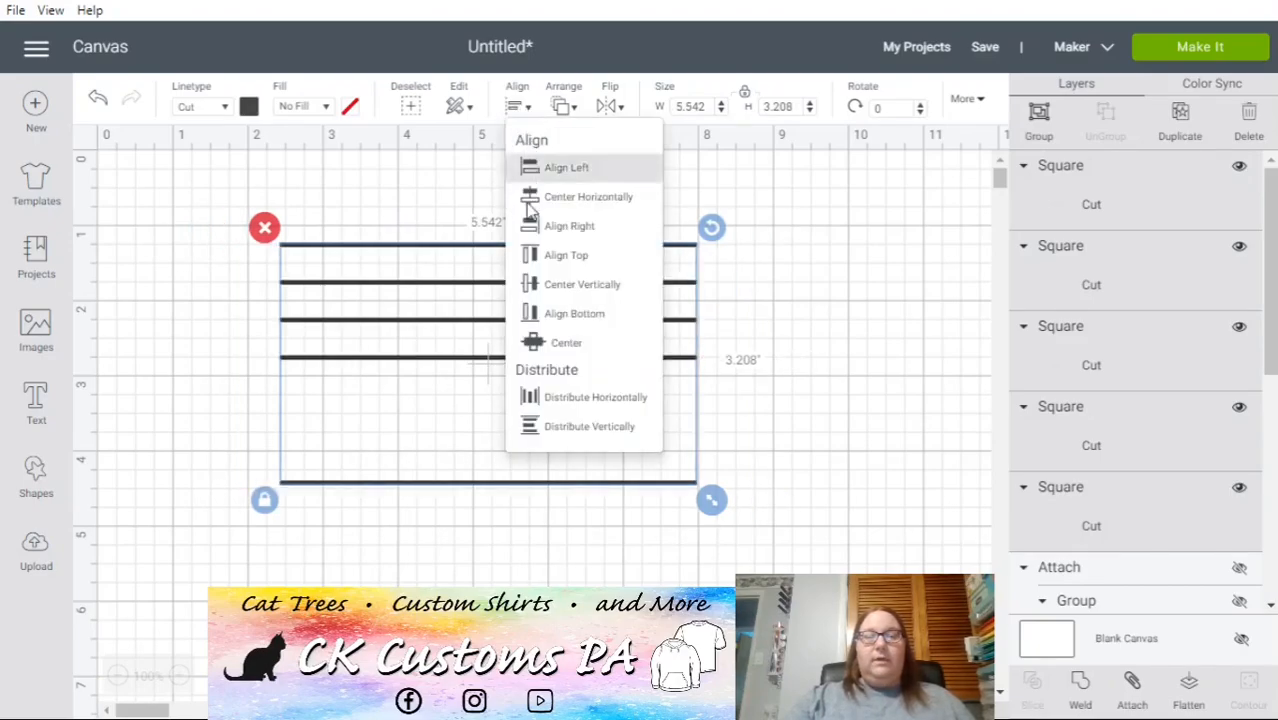
click(590, 427)
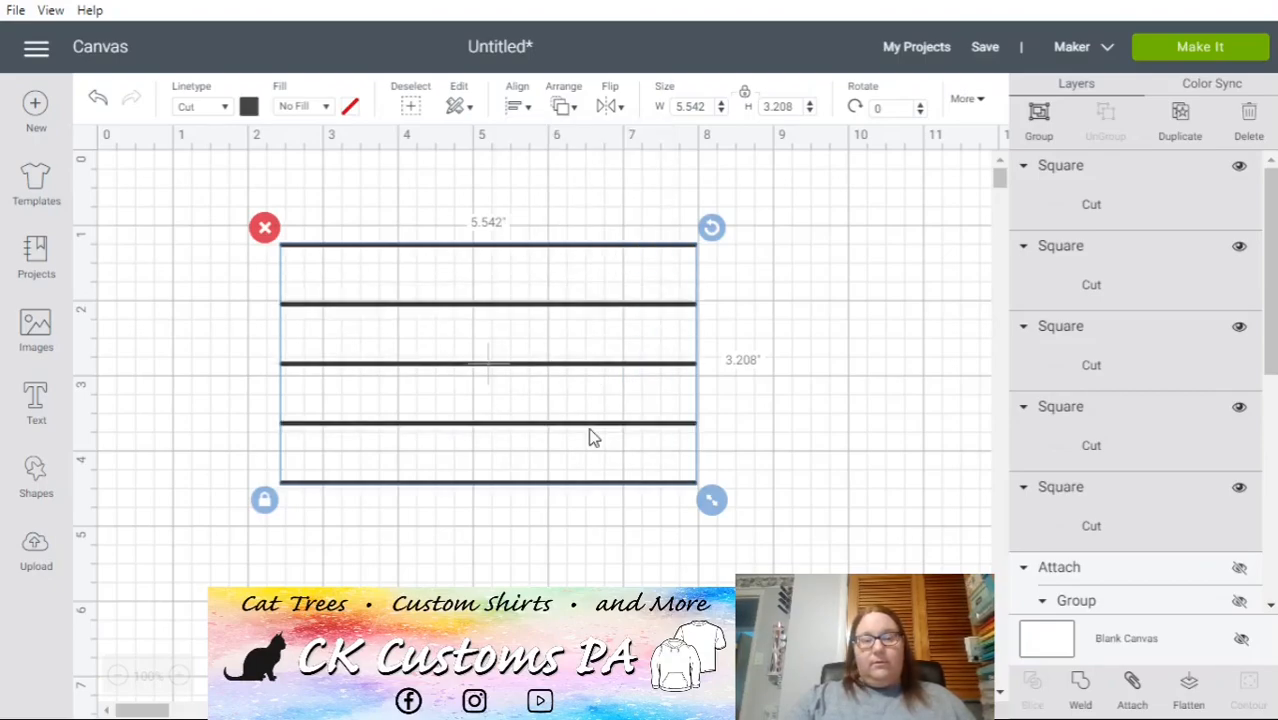
click(447, 536)
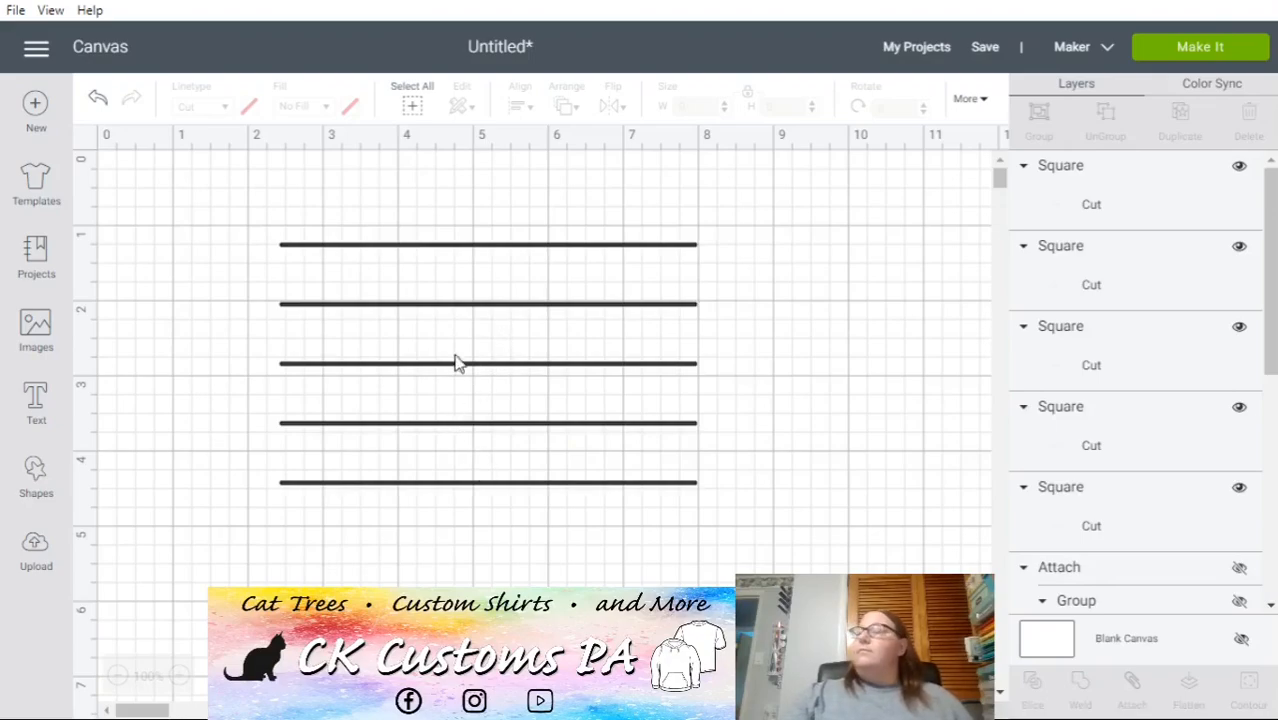
- Duplicate the bottom line, rotate the copy 90 degrees and place it to the right of the horizontal lines
click(626, 488)
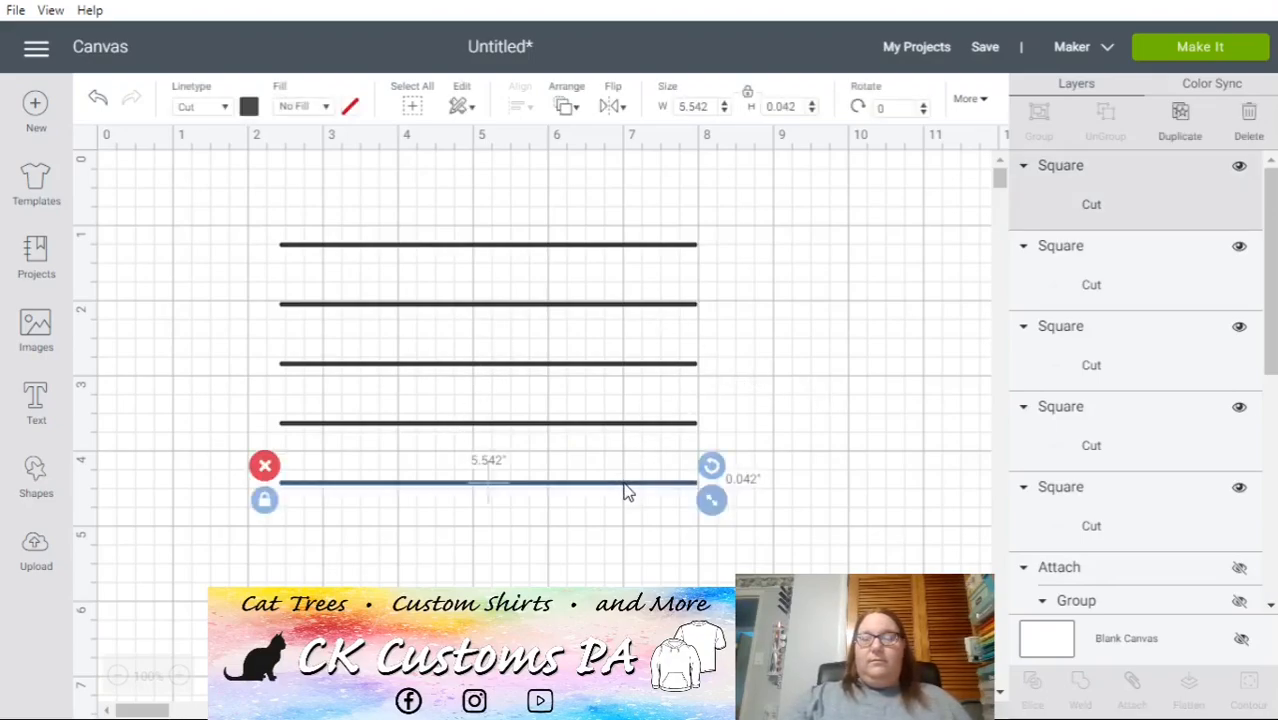
click(1176, 118)
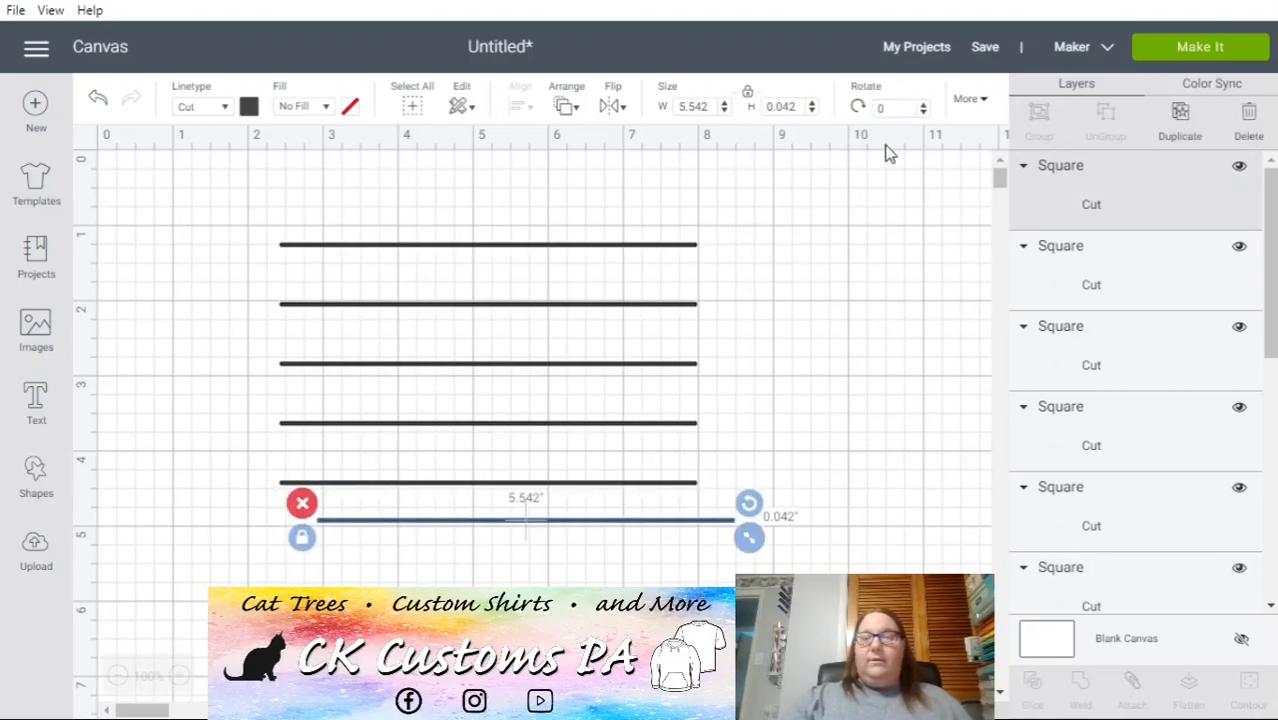
click(892, 108)
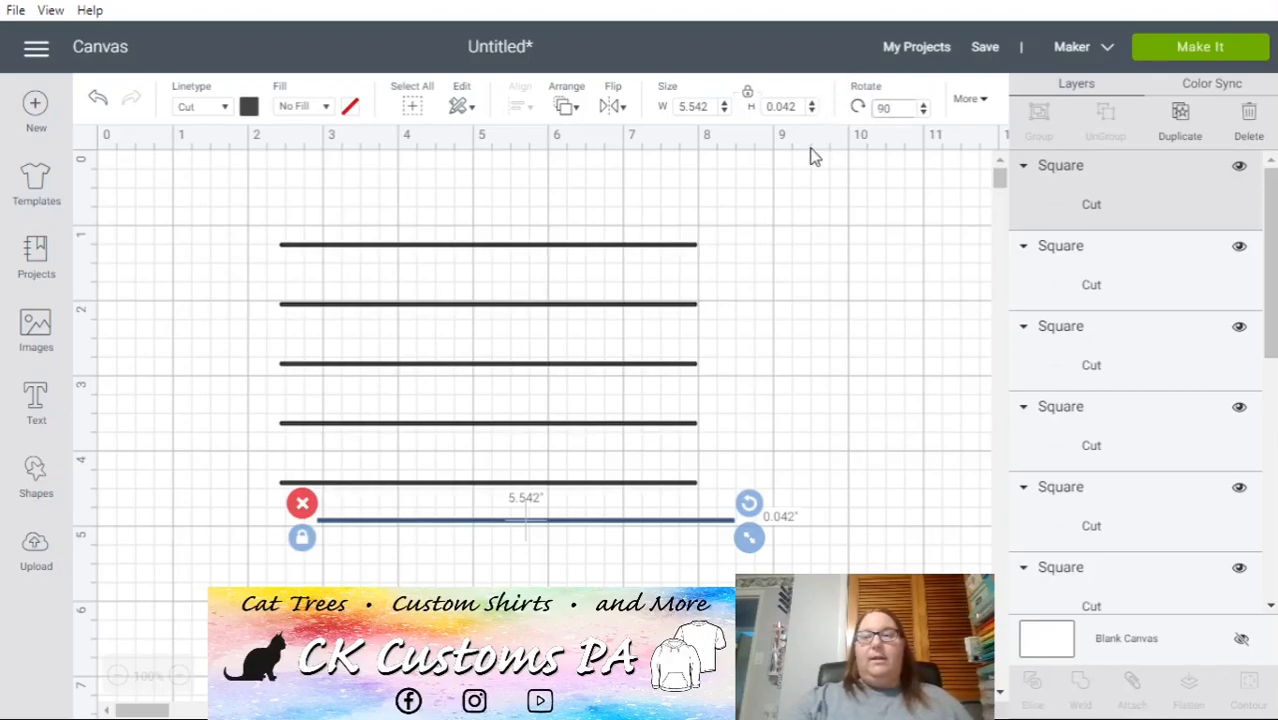
key(Return)
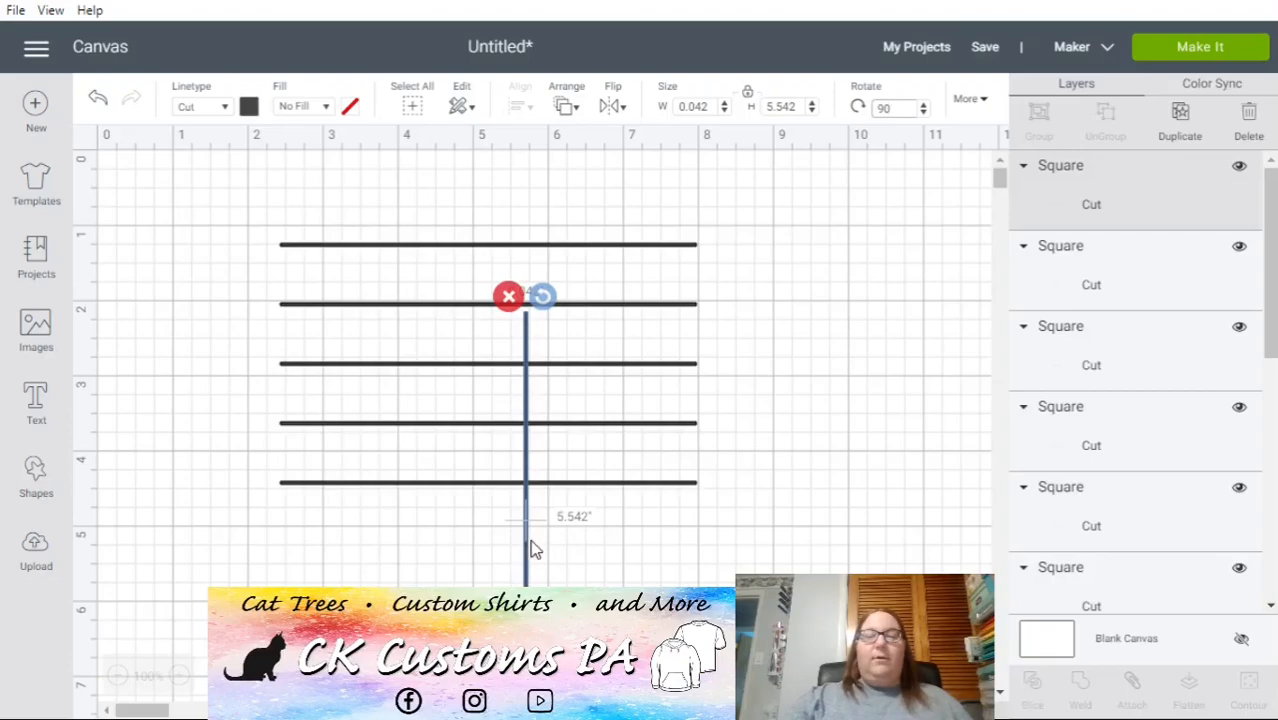
drag(528, 550, 806, 463)
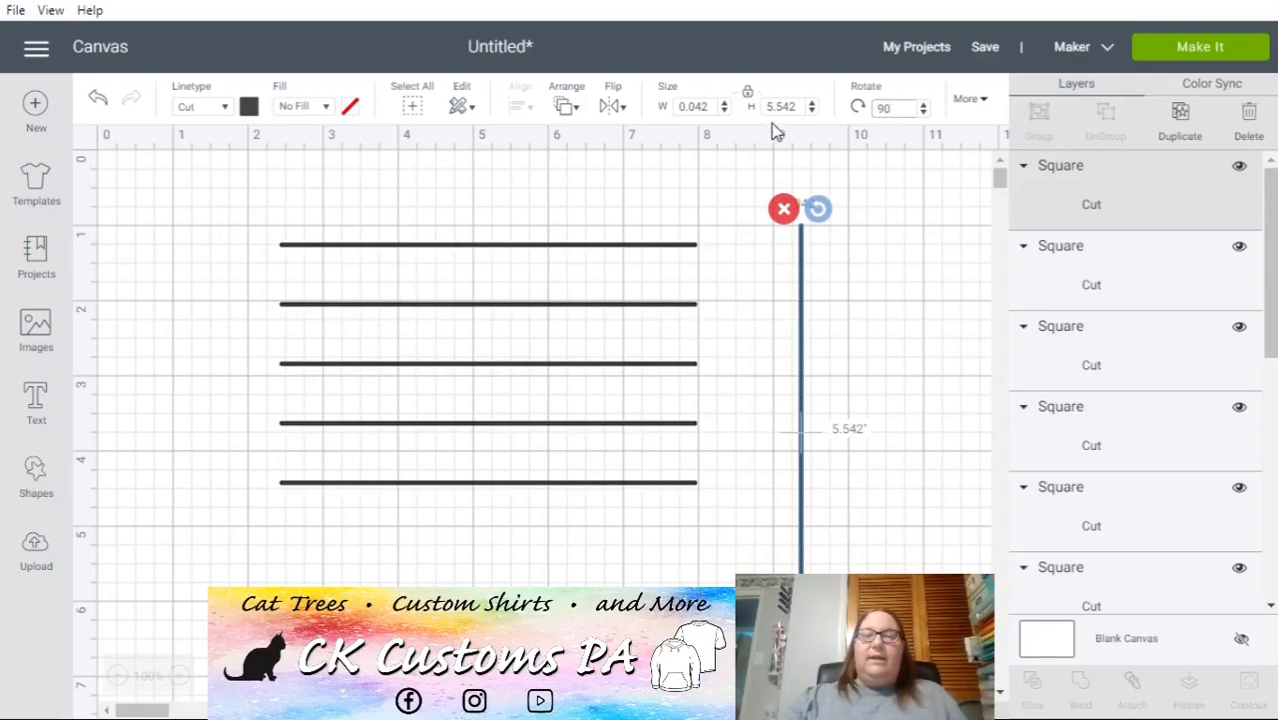
- Move the vertical line slightly up and to the right, and shorten its height to 3.6 inches
drag(802, 280, 824, 322)
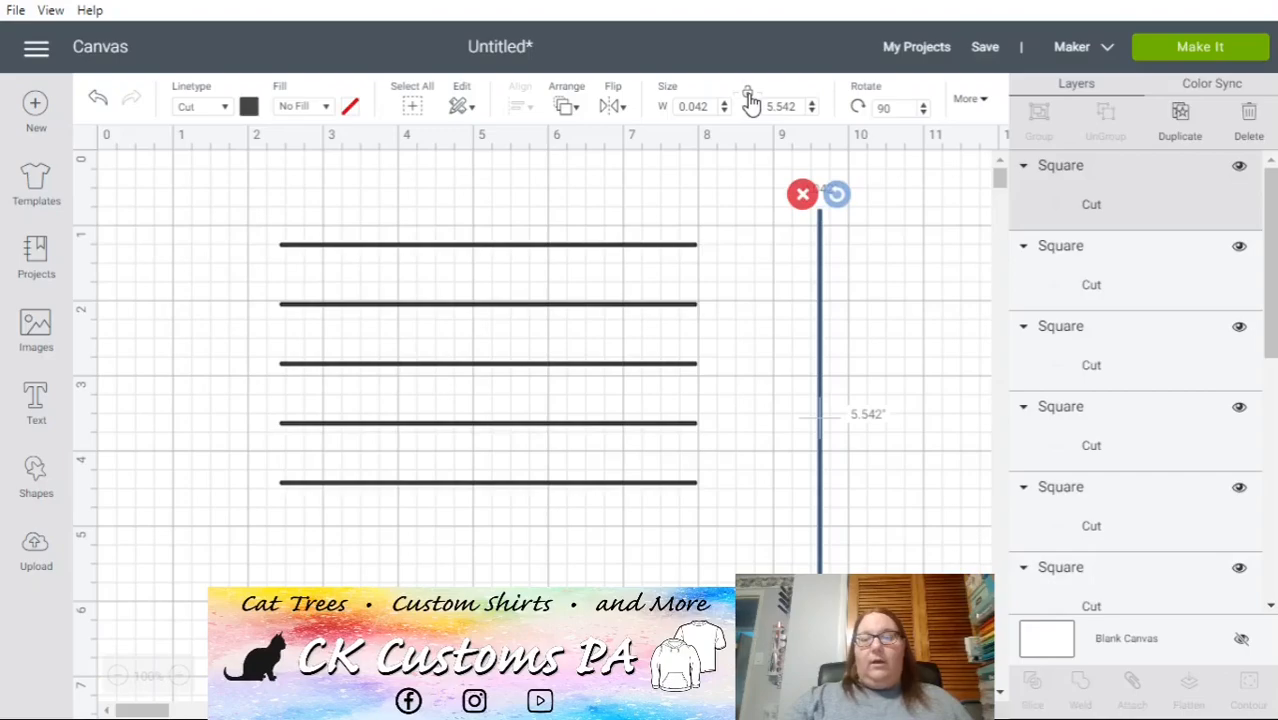
click(812, 112)
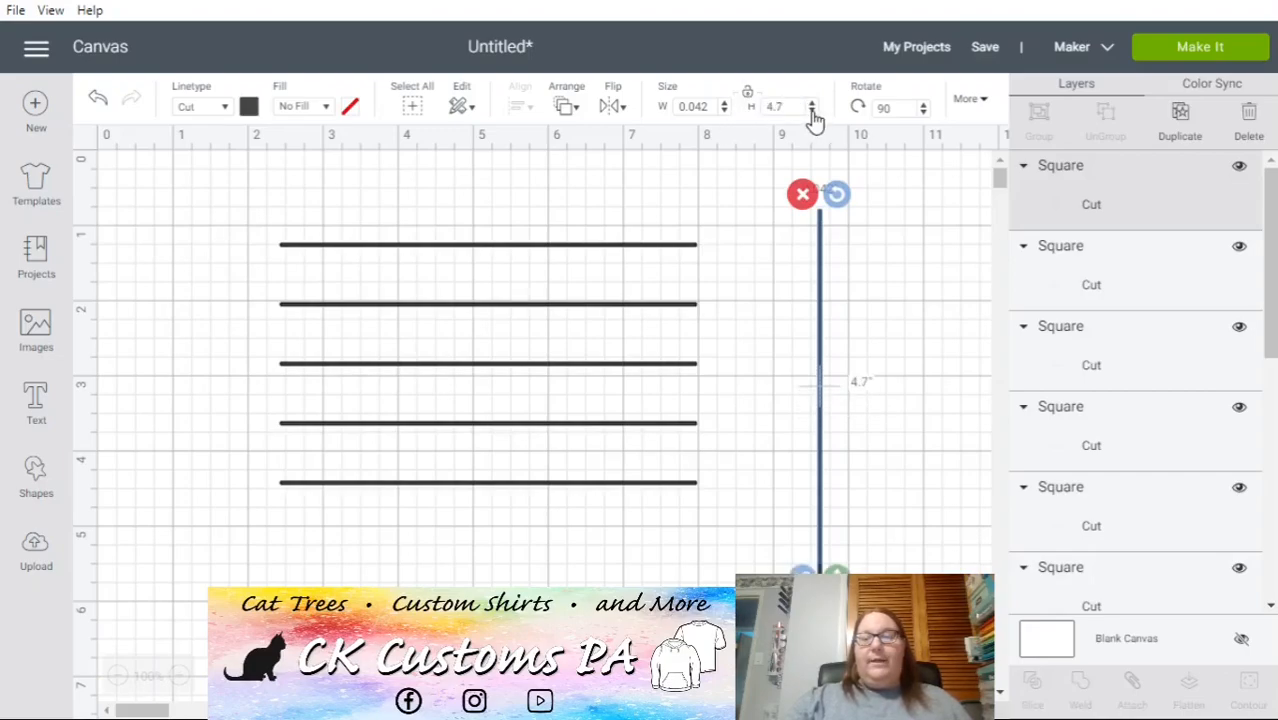
click(812, 112)
click(812, 112)
click(812, 112)
click(812, 112)
click(812, 112)
click(812, 112)
click(812, 112)
click(812, 112)
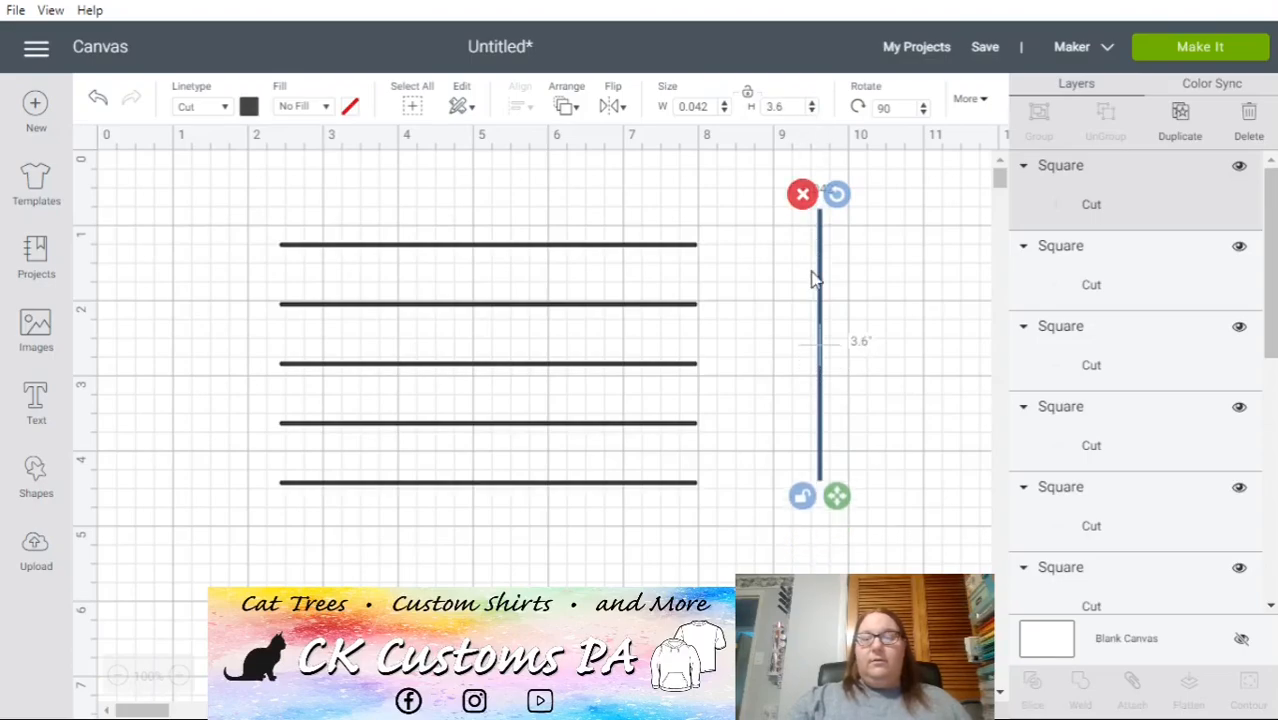
- Place the vertical line across the right ends of the horizontal lines and shorten it to 3.1 inches
drag(820, 325, 693, 358)
click(812, 111)
click(812, 111)
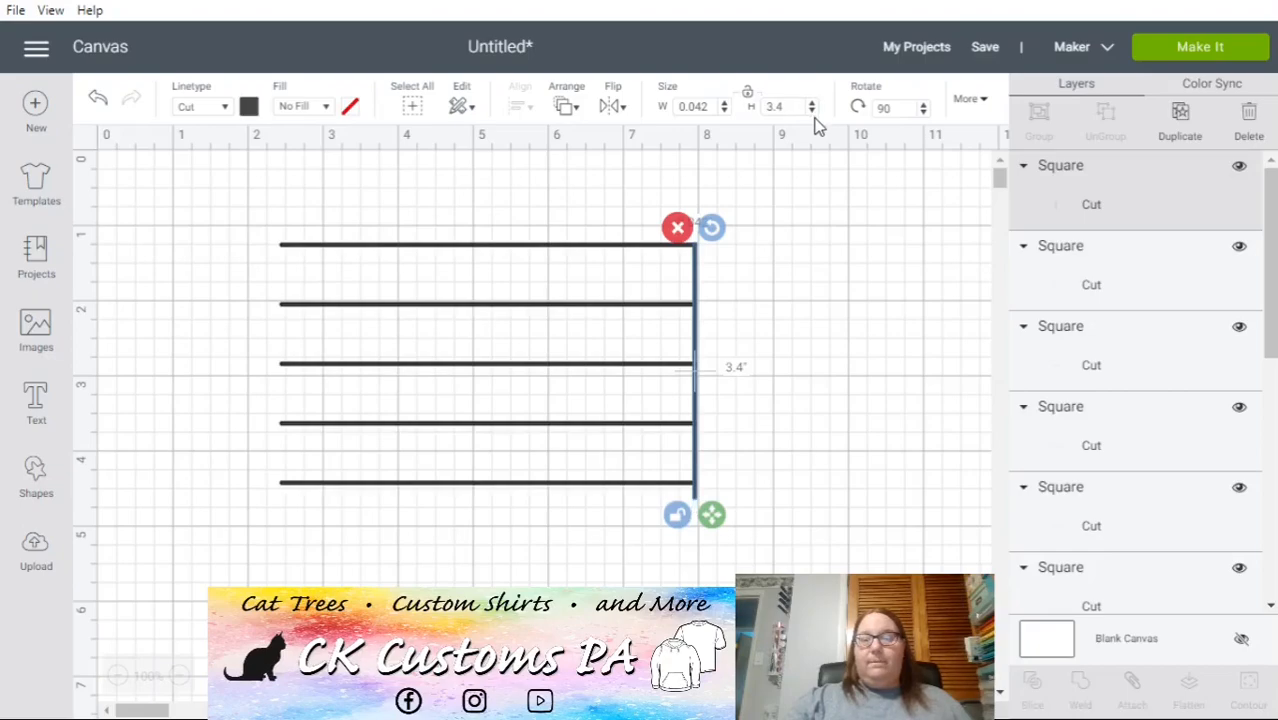
click(812, 112)
click(812, 112)
click(812, 112)
click(770, 328)
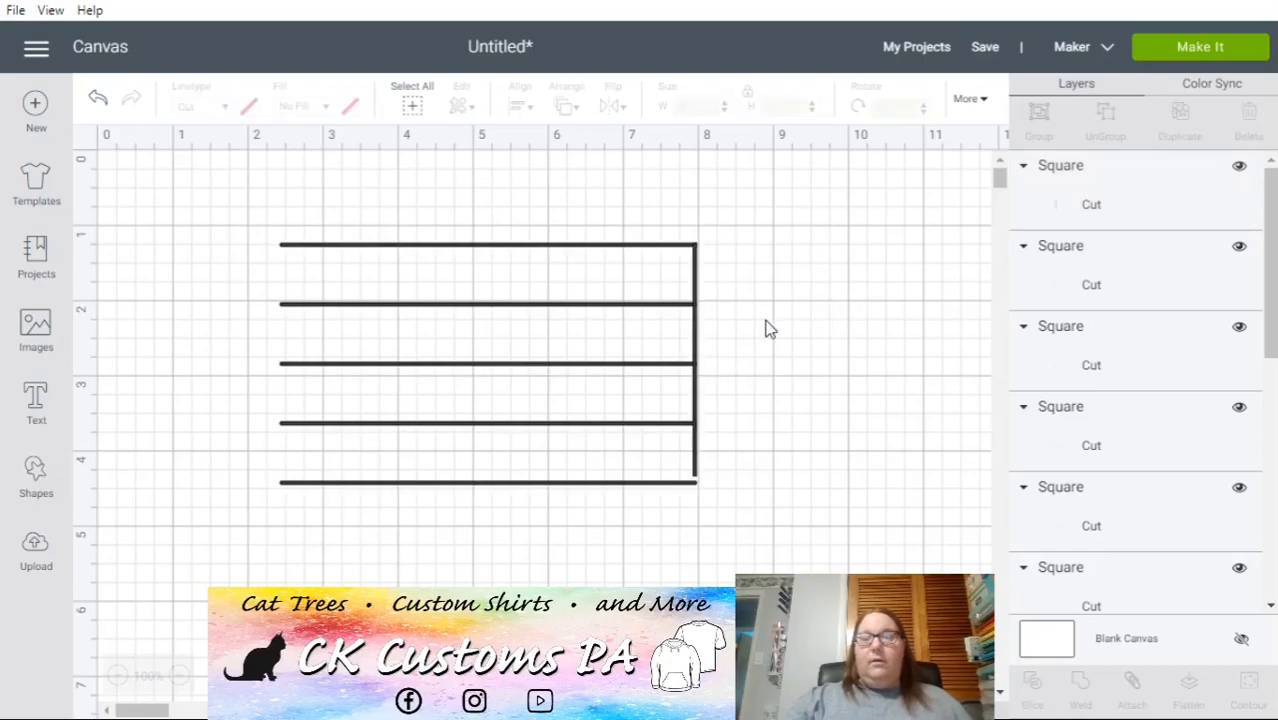
- Nudge the vertical line along the horizontal lines' right ends and set its height to 3.2 inches
click(697, 350)
drag(695, 341, 694, 342)
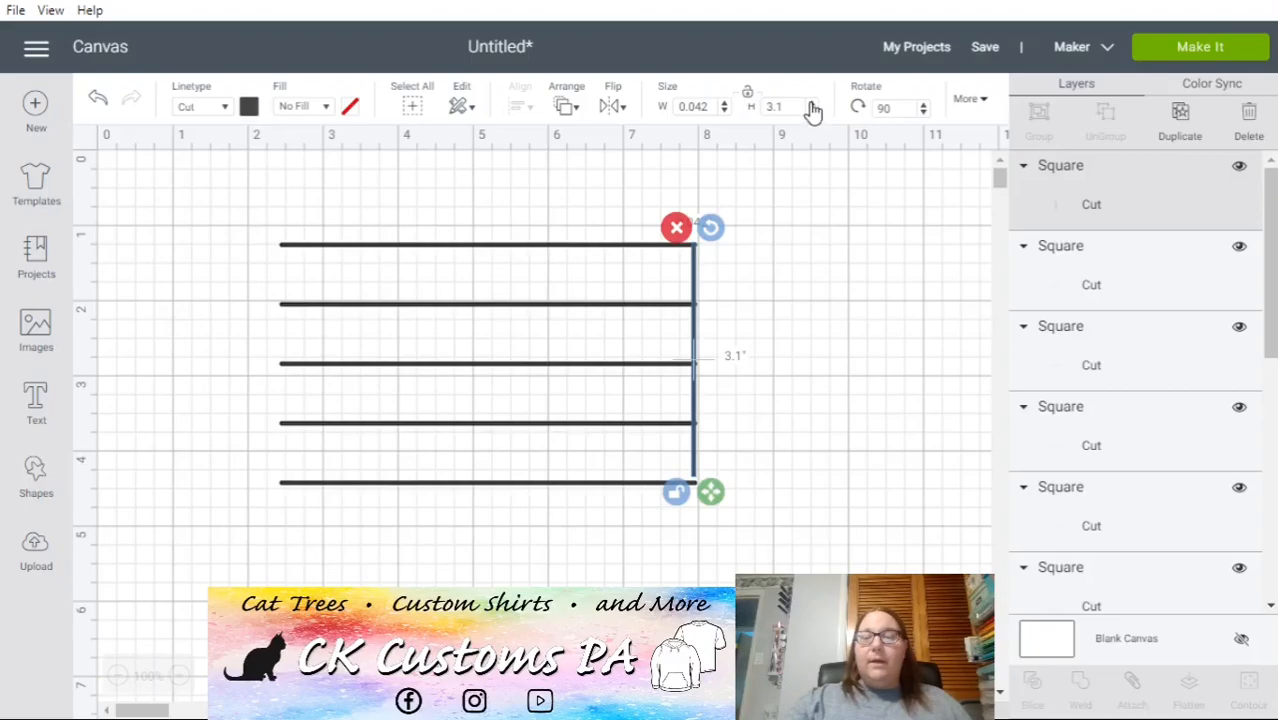
click(819, 312)
click(698, 362)
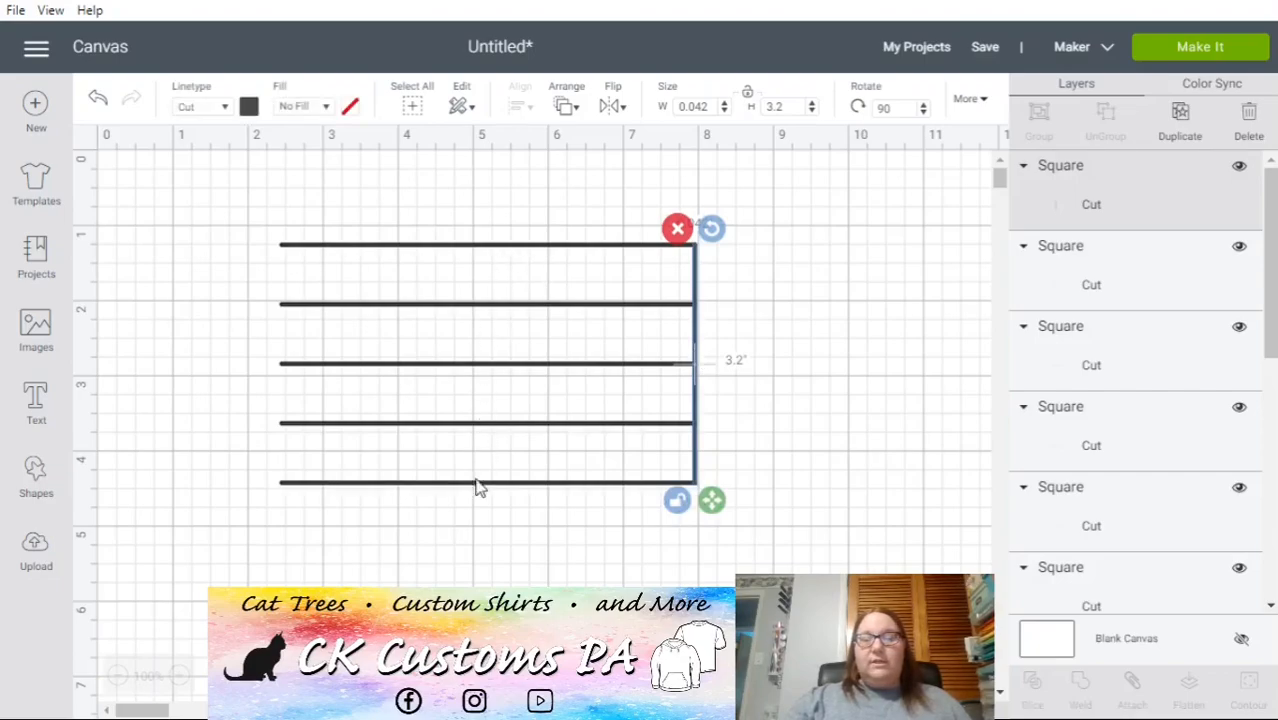
click(970, 459)
- Move the vertical line slightly right of the horizontal lines, and align all six lines to the right
mouse_move(698, 357)
mouse_down()
mouse_move(730, 354)
mouse_move(683, 357)
mouse_move(716, 356)
mouse_up()
drag(826, 572, 547, 259)
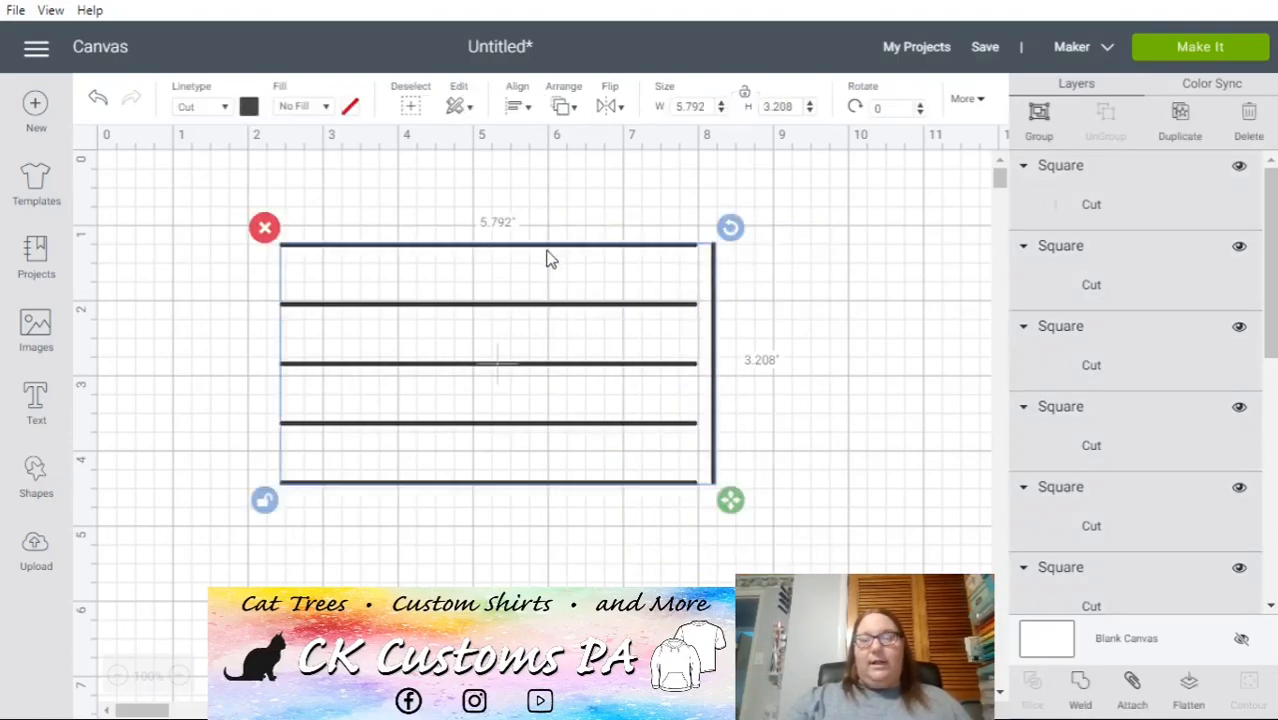
click(515, 108)
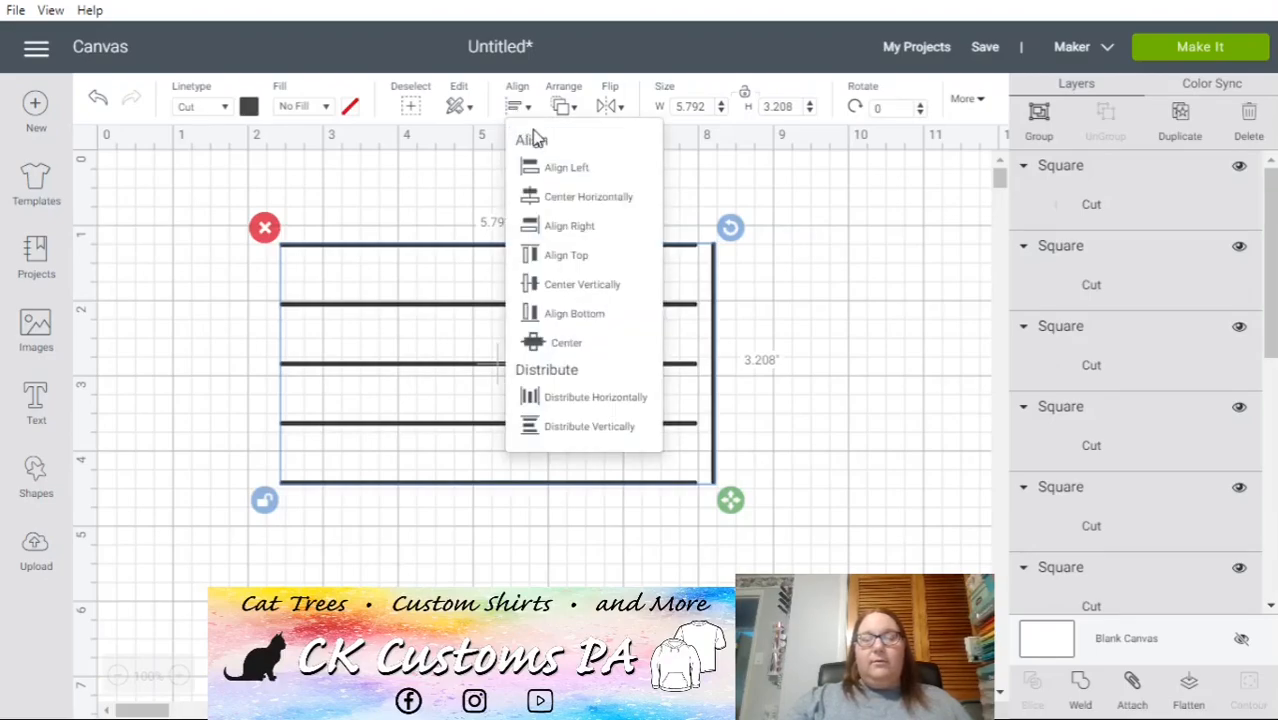
click(569, 226)
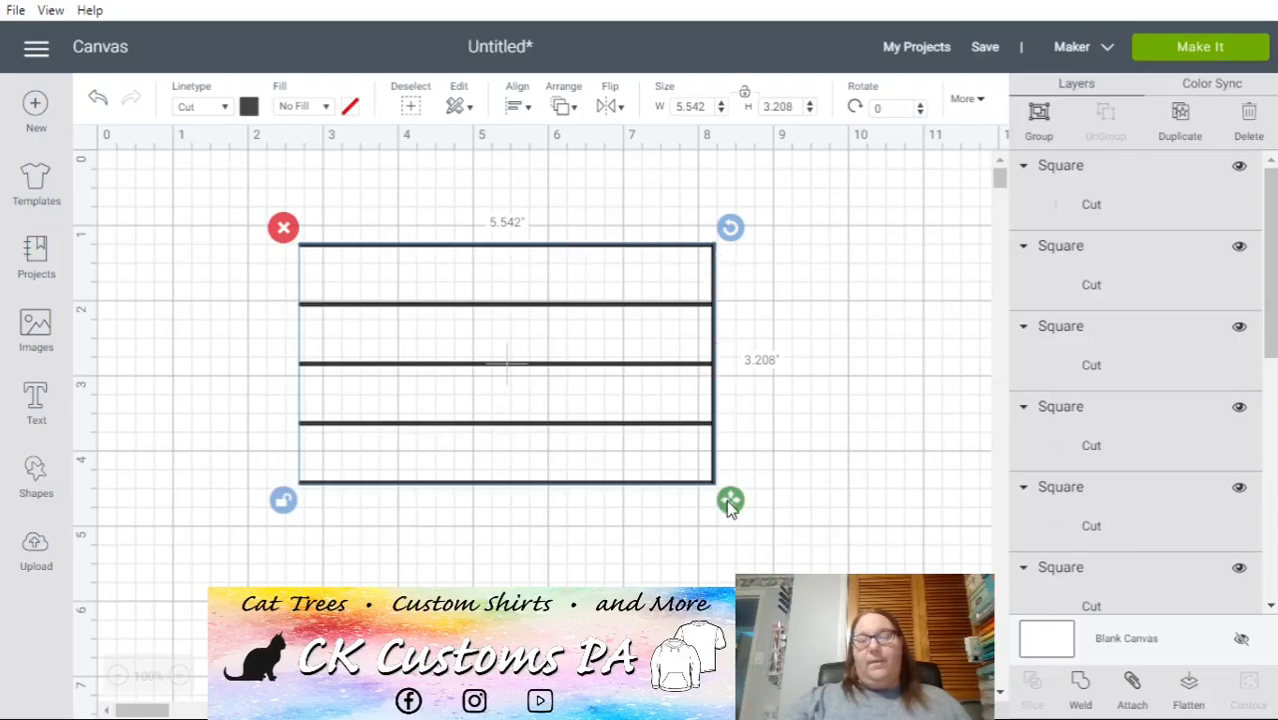
click(947, 508)
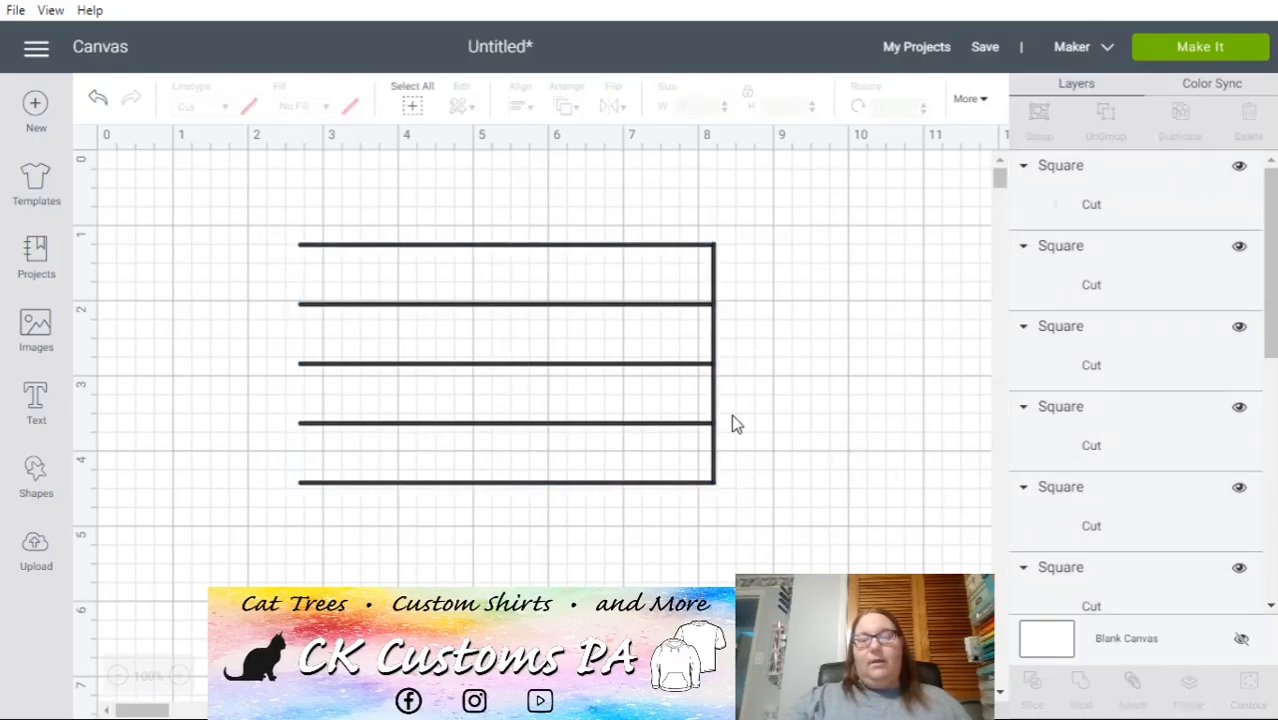
- Duplicate the vertical line three times
click(714, 466)
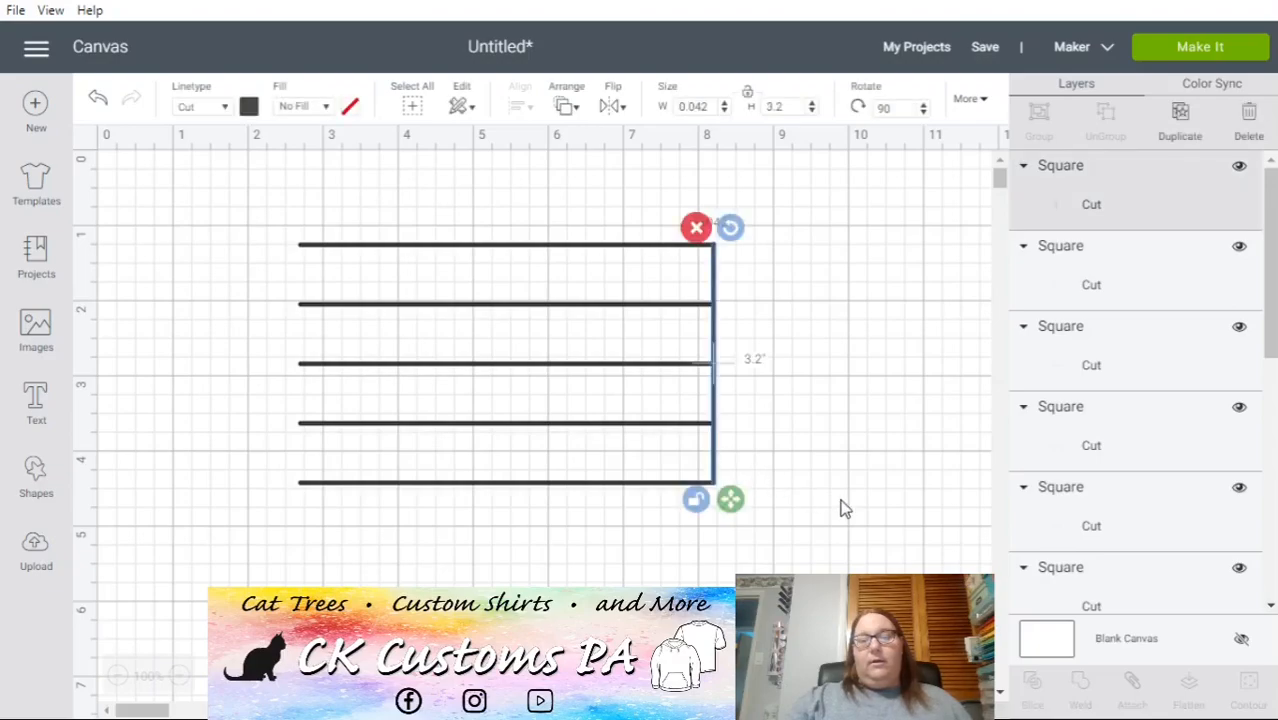
click(832, 497)
click(716, 464)
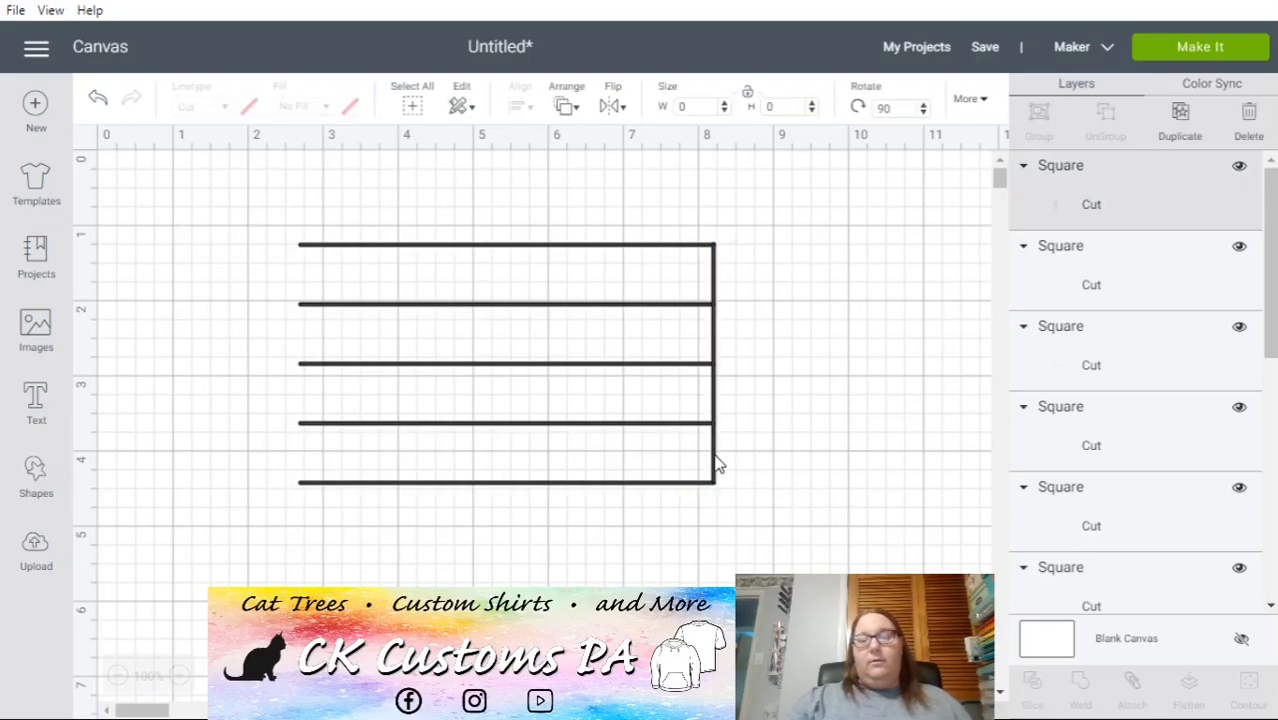
click(1174, 118)
click(1174, 117)
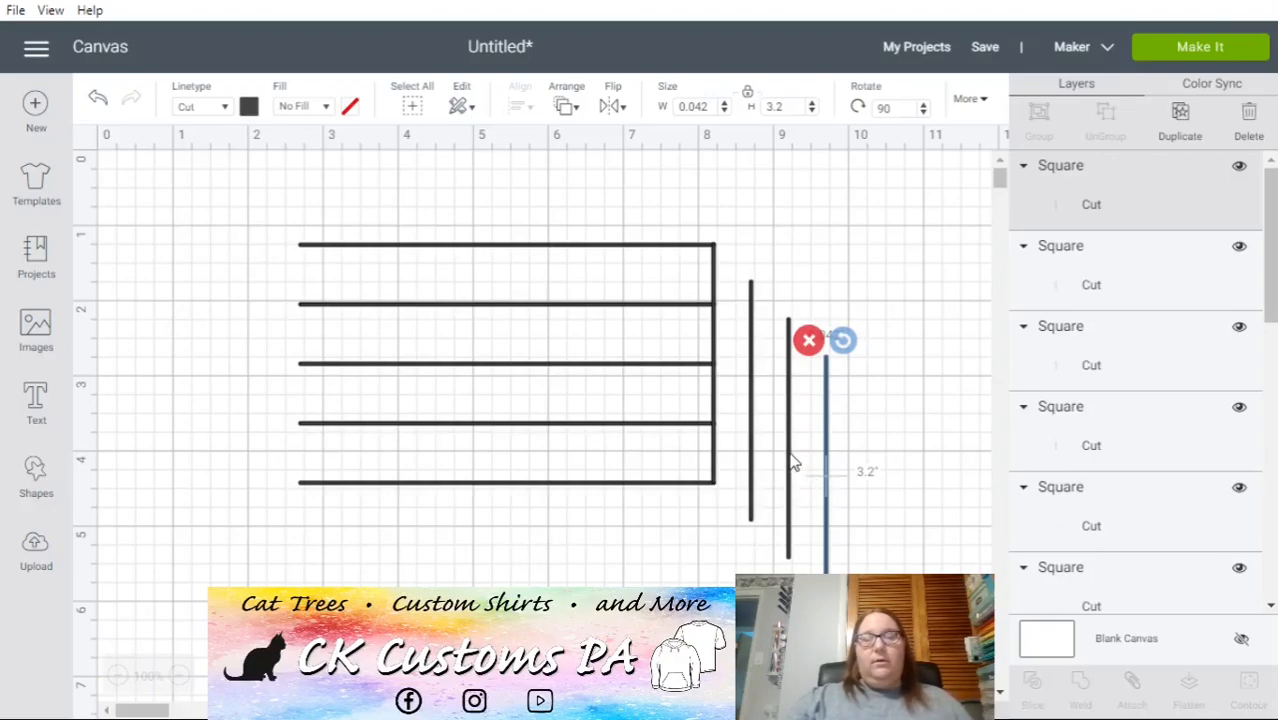
- Place two vertical copies unevenly across the horizontal lines and the third just beyond their left ends
drag(793, 462, 570, 374)
drag(756, 363, 515, 400)
drag(826, 485, 290, 370)
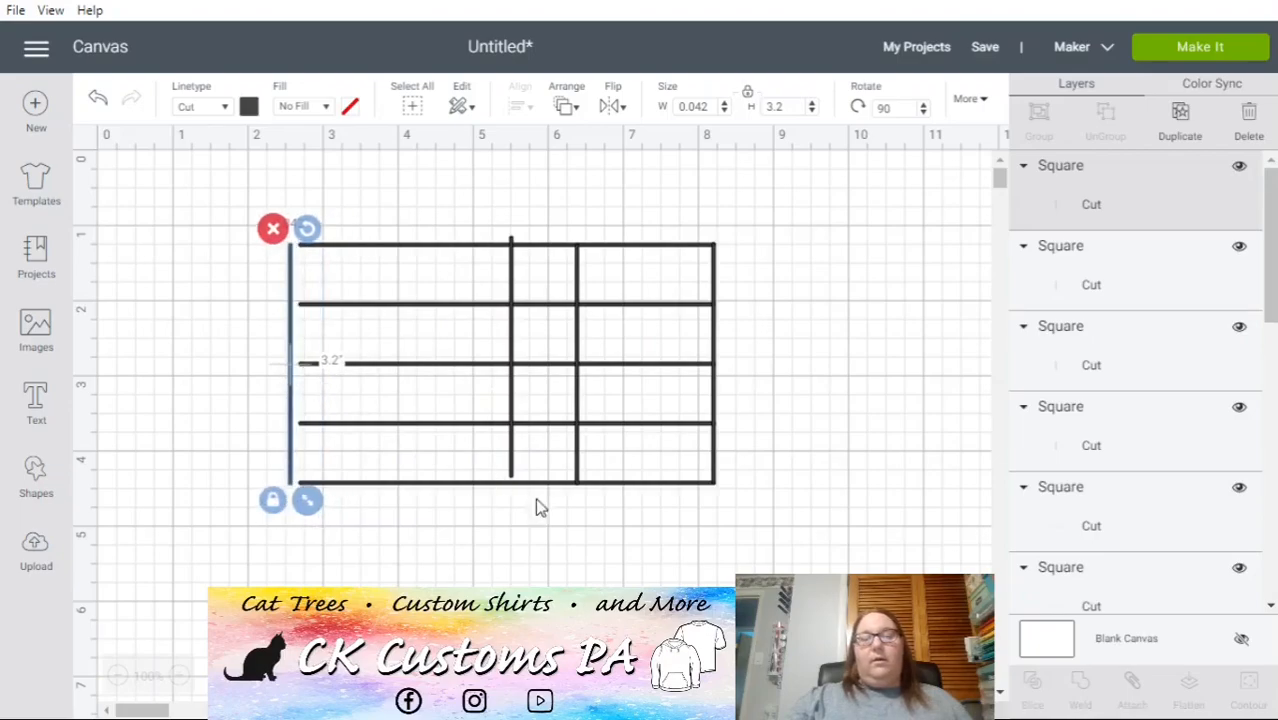
click(545, 598)
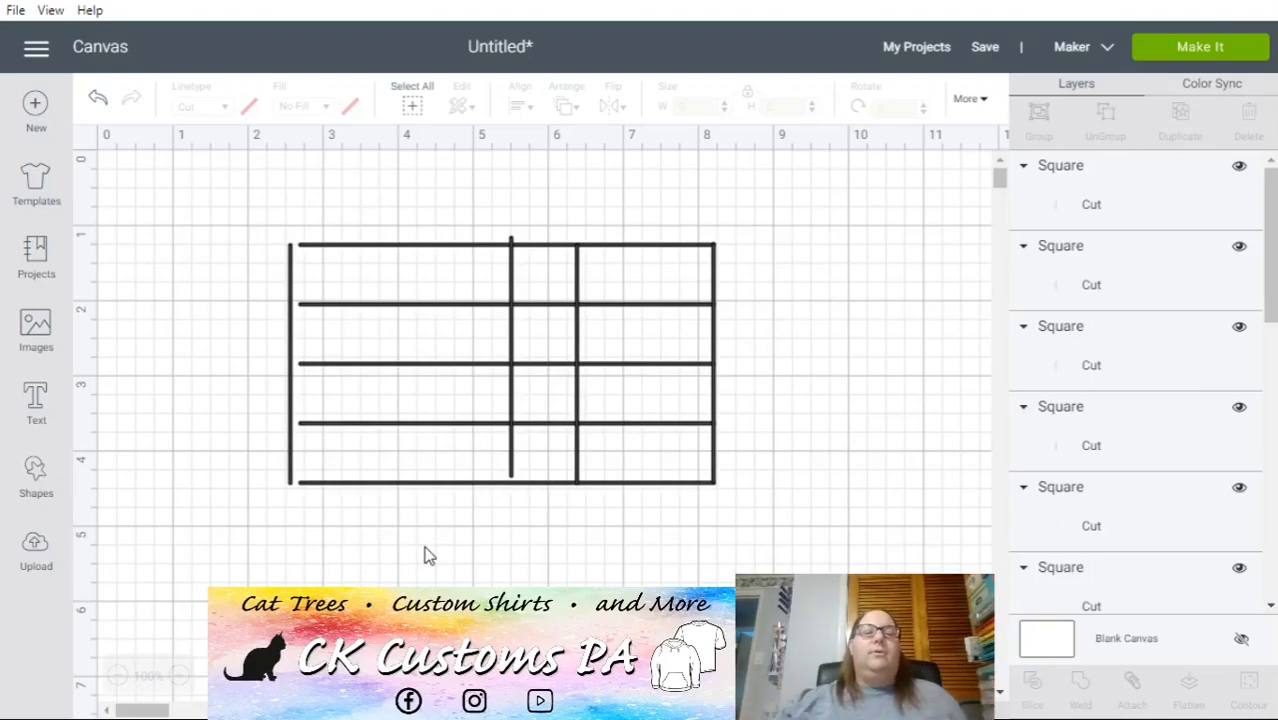
- Group the five horizontal lines and hide the group so only the vertical lines show
drag(424, 547, 437, 216)
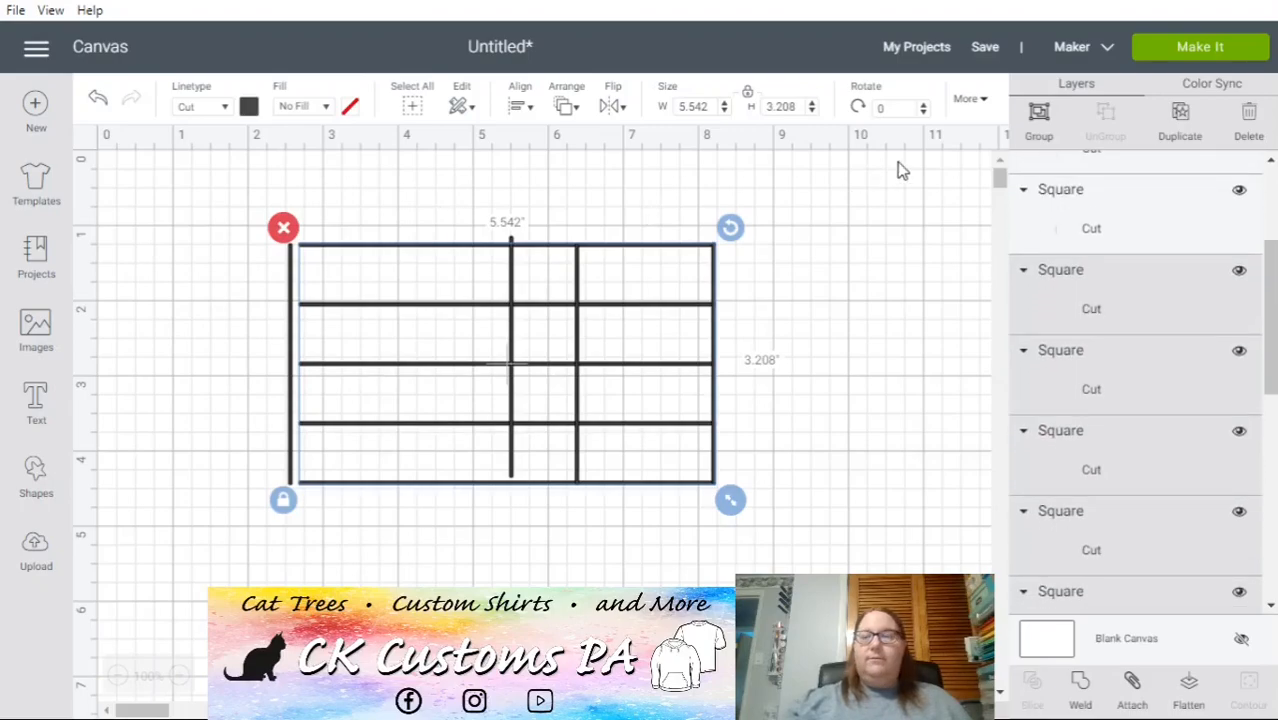
click(1039, 130)
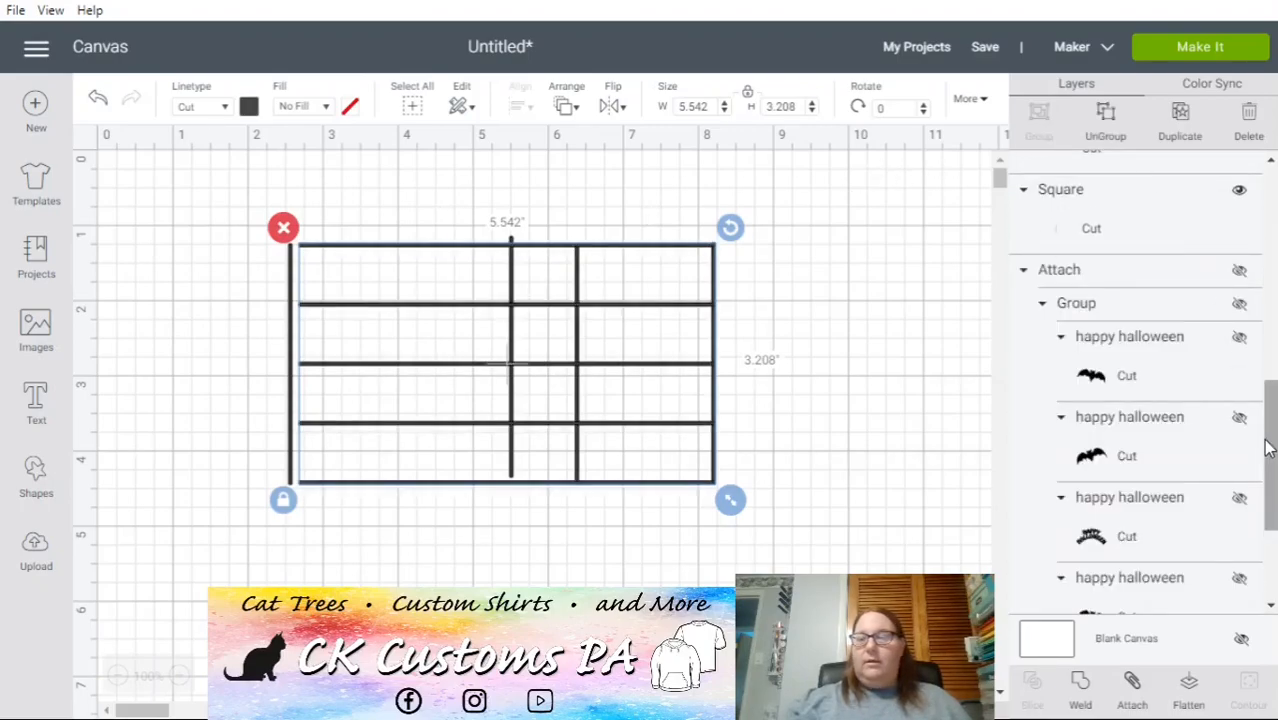
drag(1269, 440, 1269, 230)
click(1240, 168)
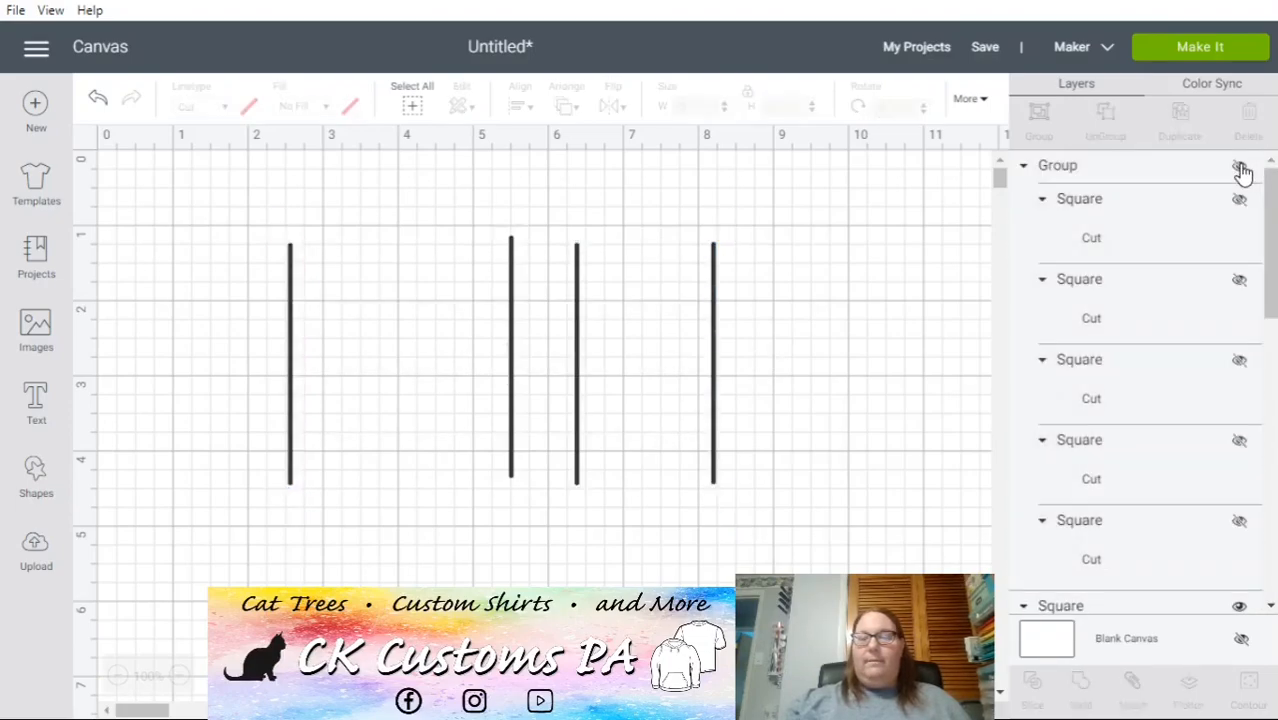
- Select the four vertical lines, align their tops and distribute them horizontally
drag(804, 365, 135, 283)
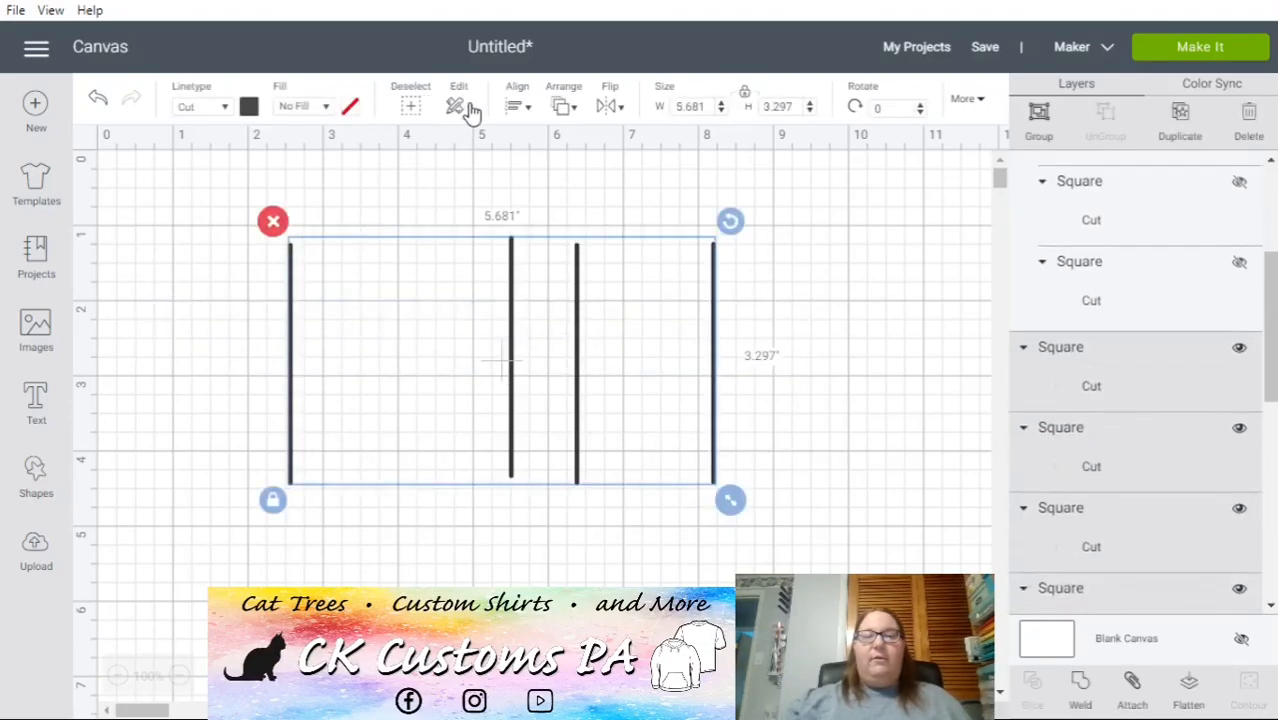
click(516, 106)
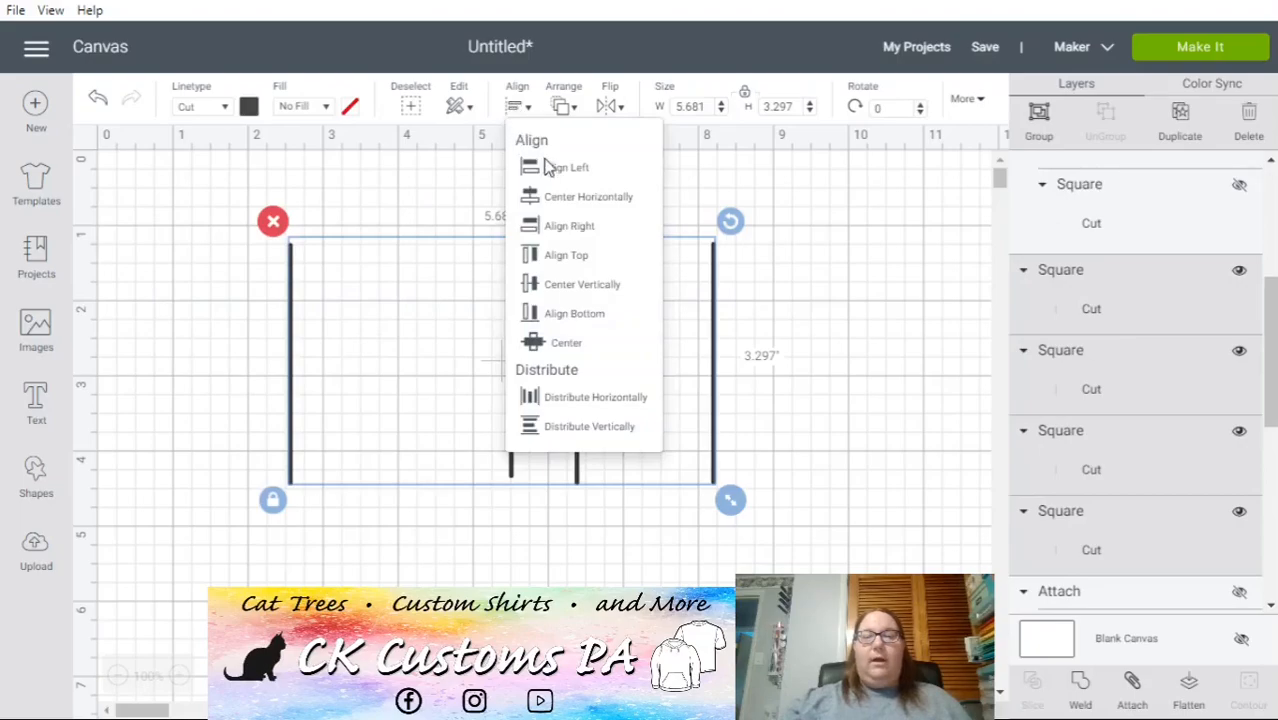
click(577, 265)
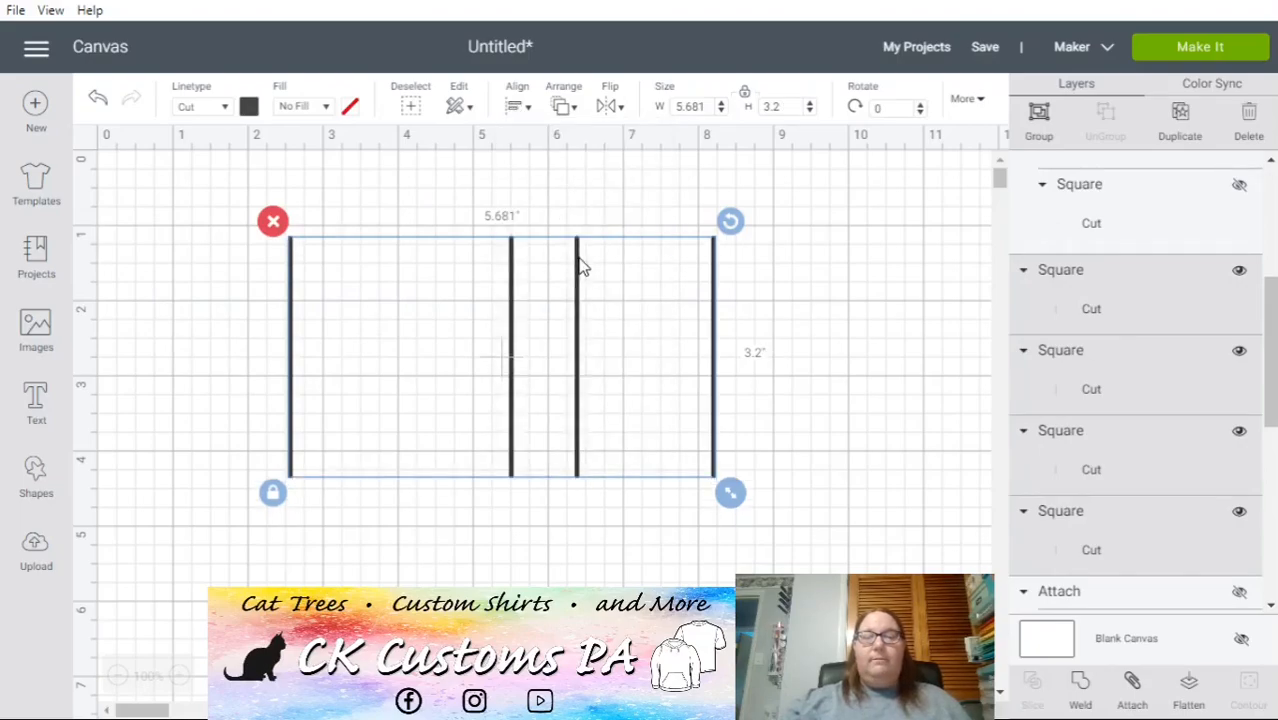
click(518, 106)
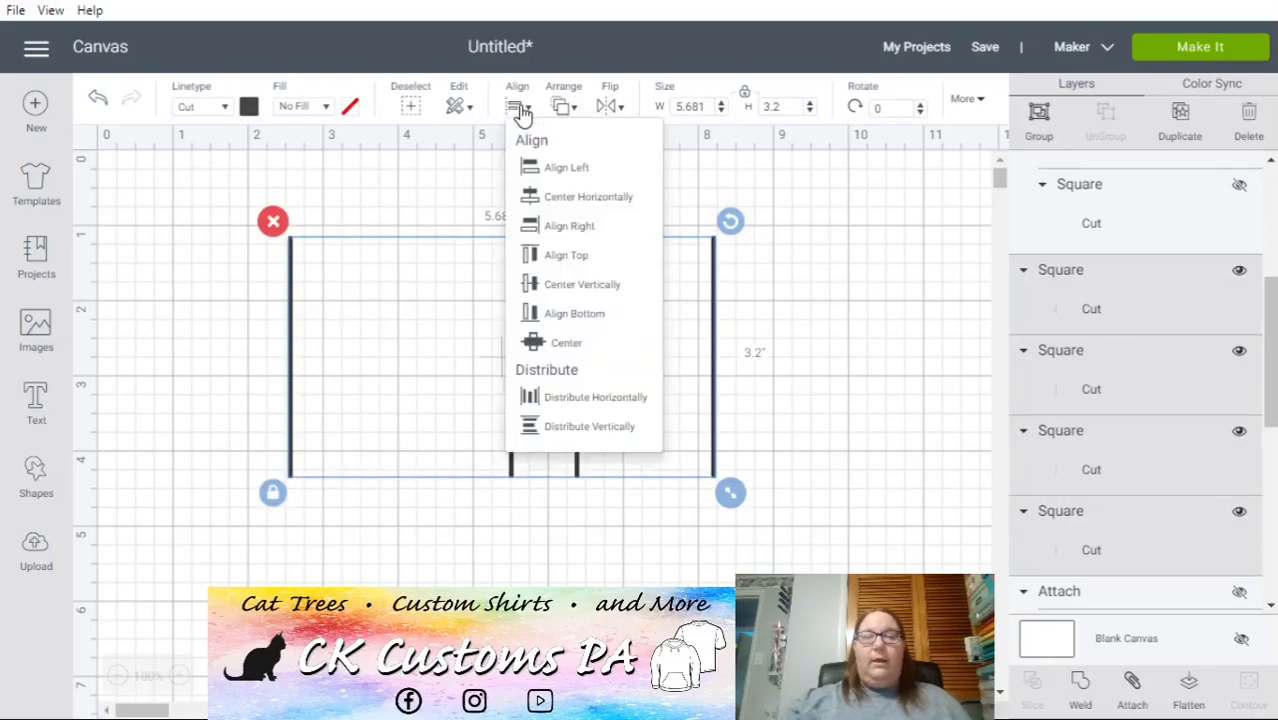
click(587, 406)
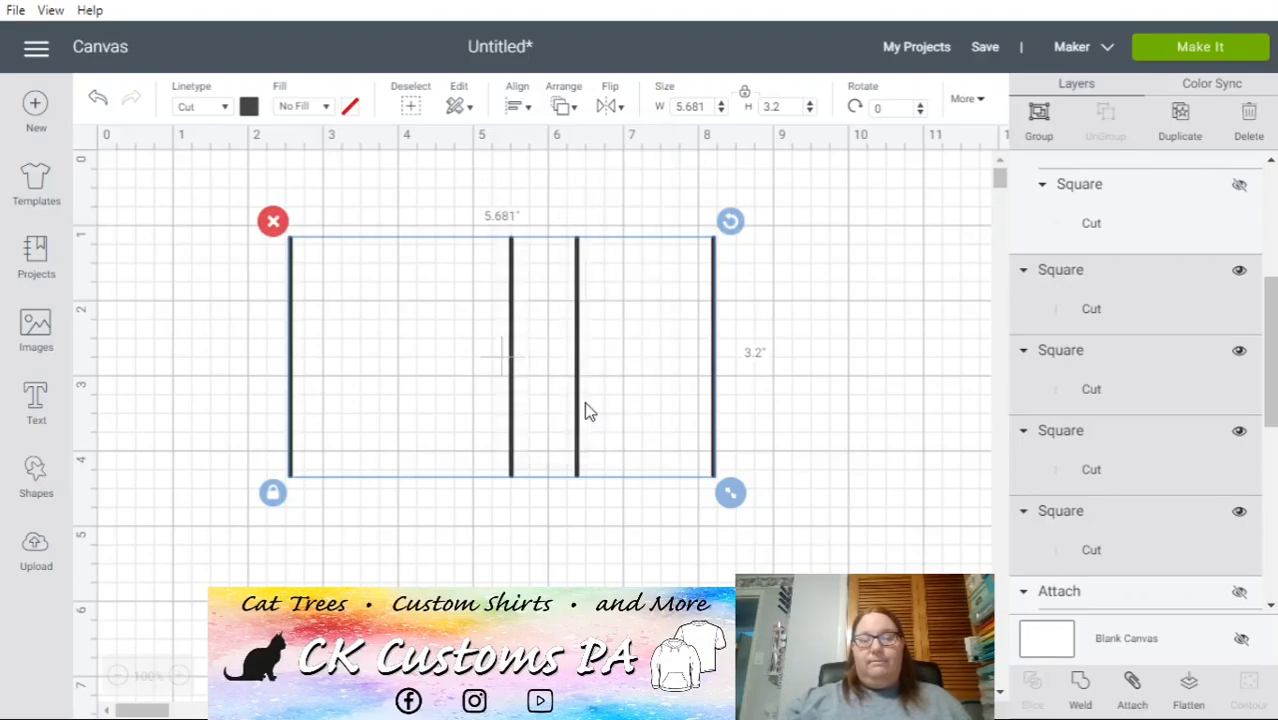
click(826, 369)
- Group the four vertical lines and show the hidden group of horizontal lines again
drag(826, 406, 130, 326)
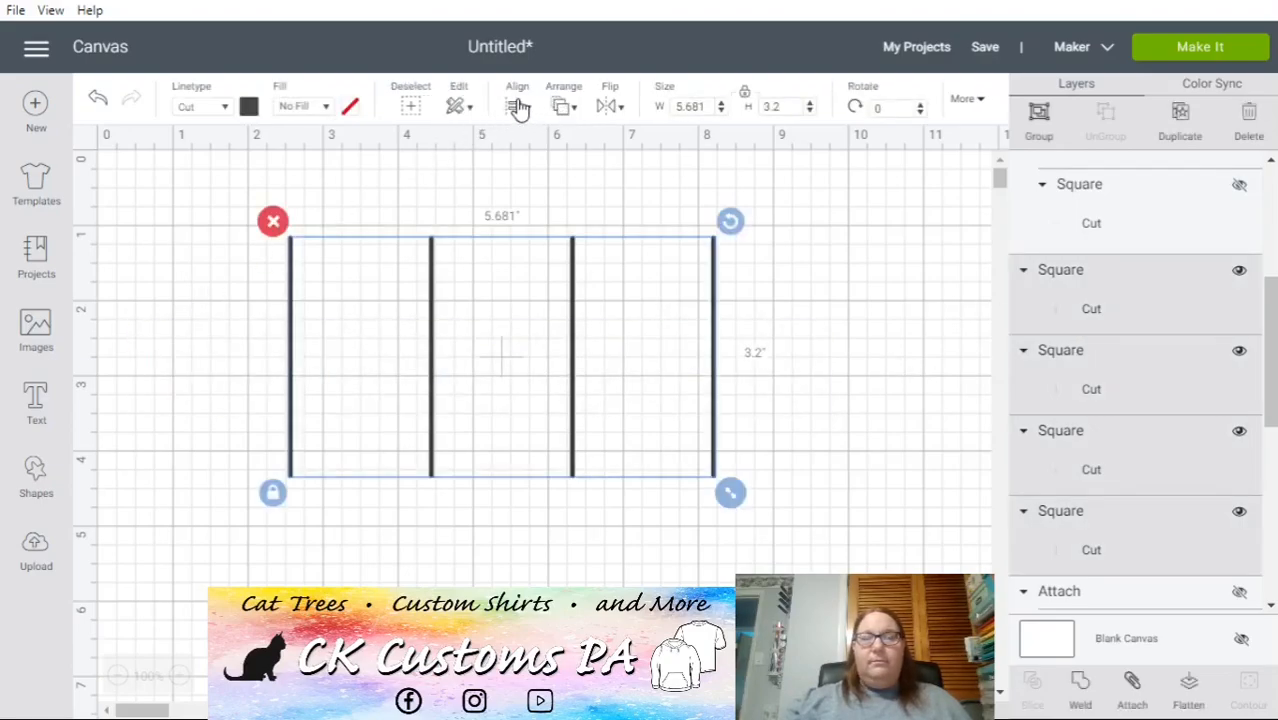
click(1039, 118)
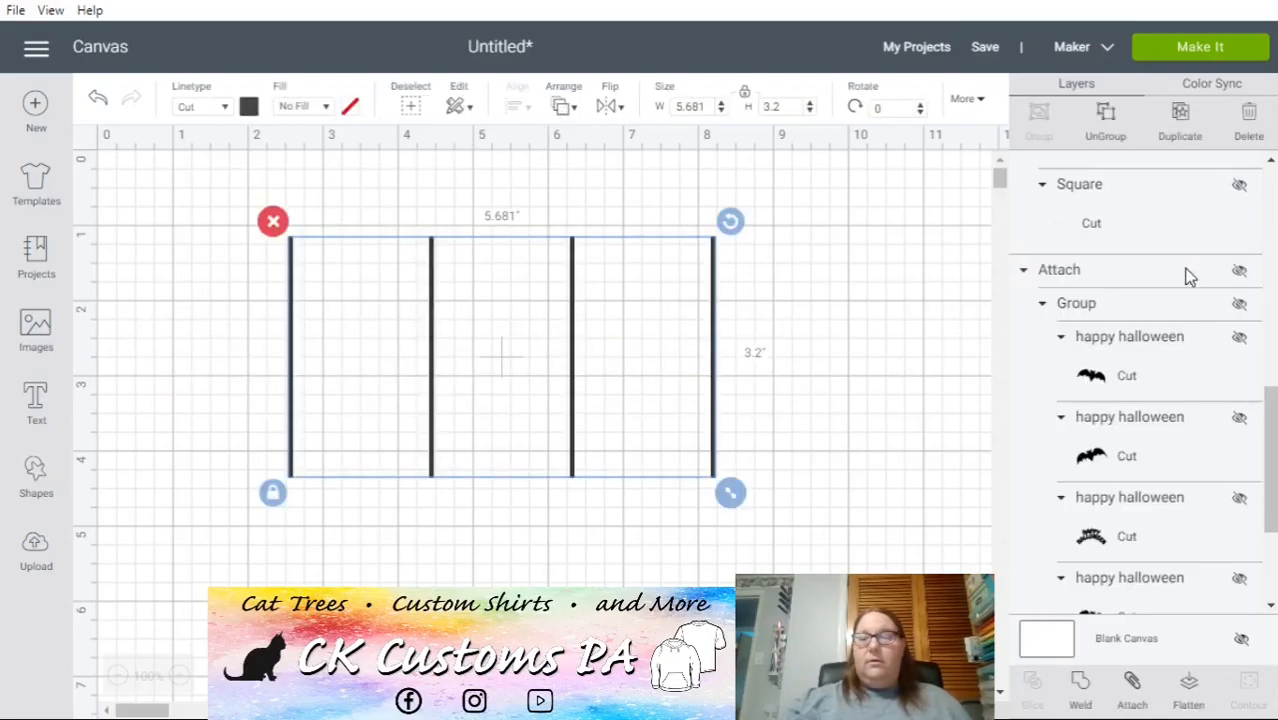
scroll(1273, 412, up, 1)
drag(1273, 412, 1273, 197)
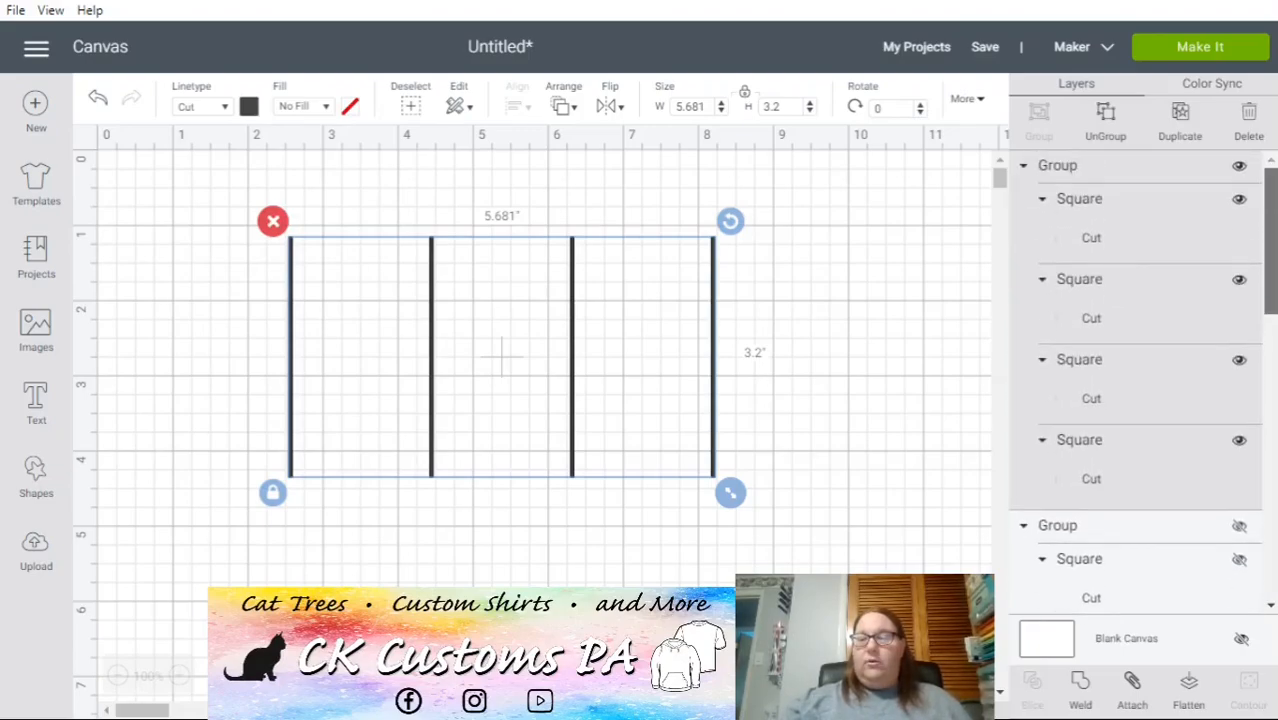
scroll(1242, 300, down, 5)
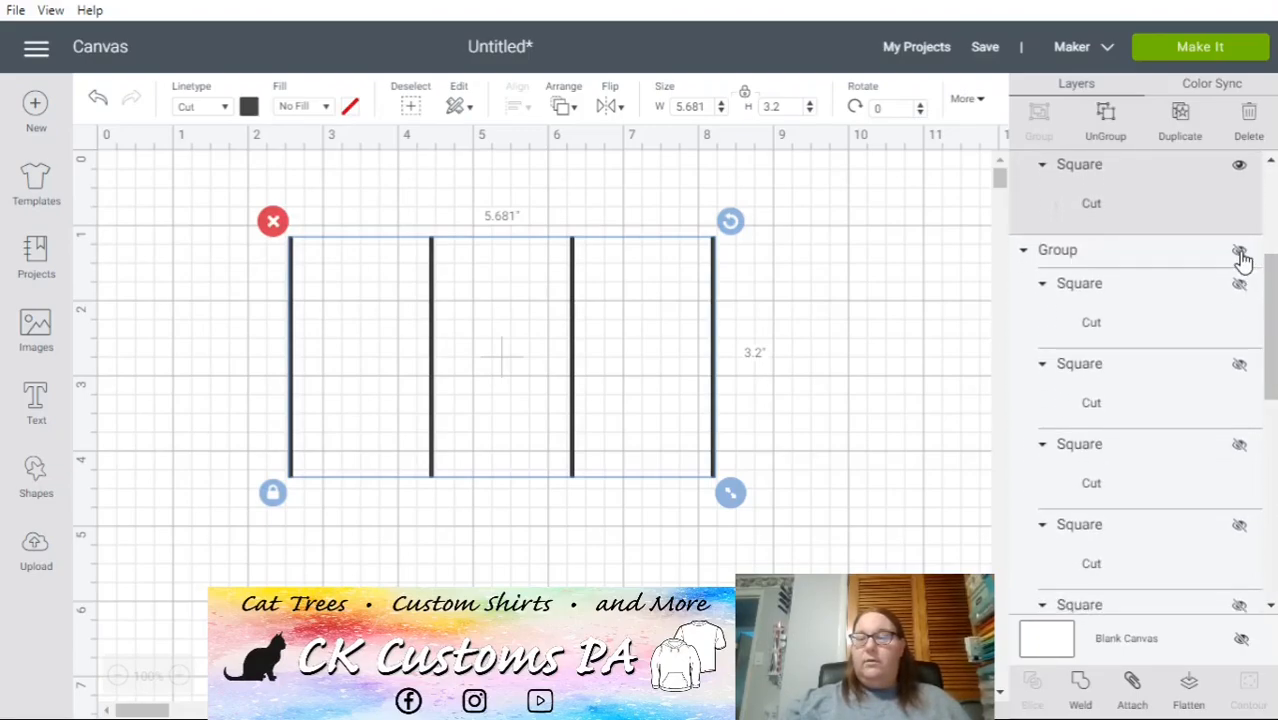
click(1240, 253)
- Select the vertical and horizontal line groups and center them on each other
drag(816, 547, 233, 221)
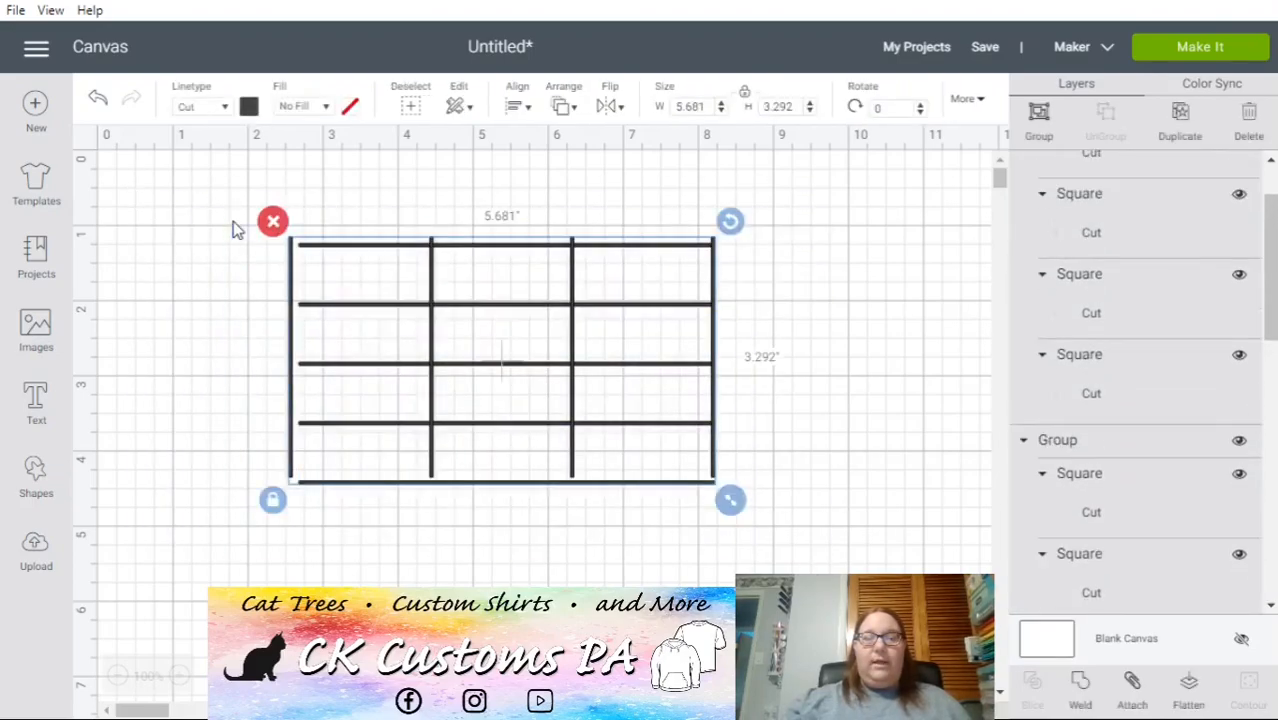
click(517, 108)
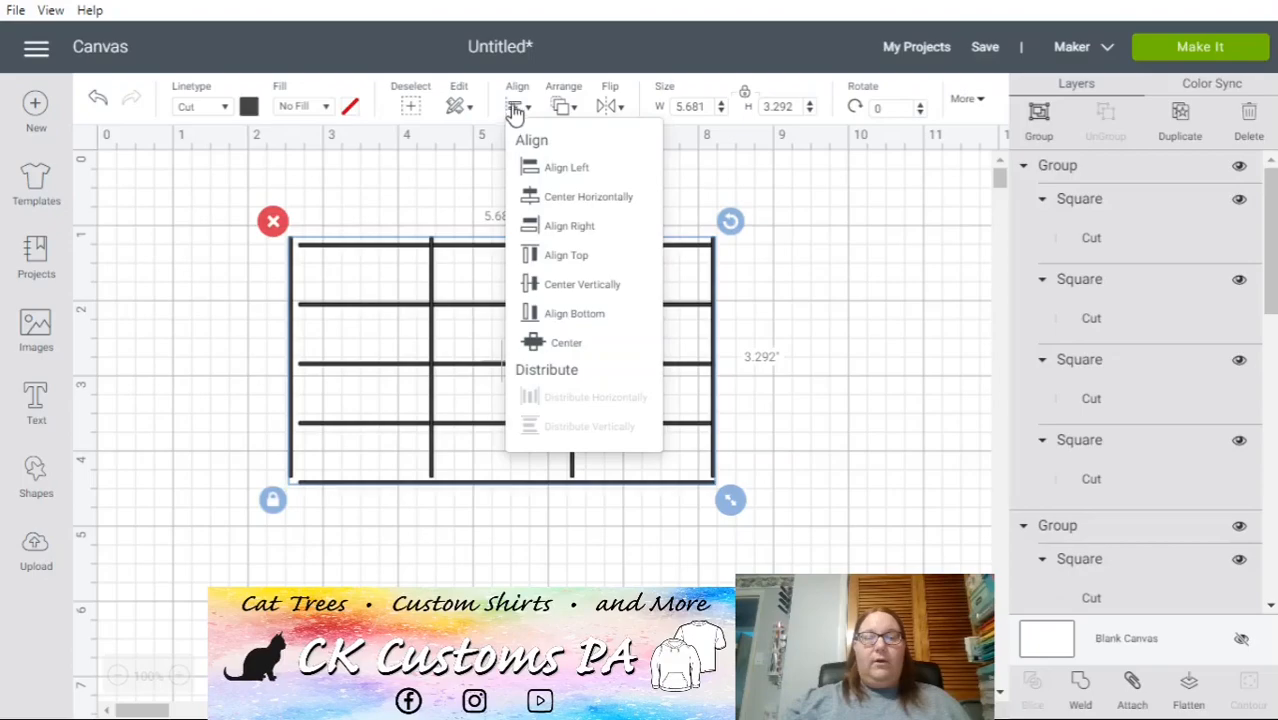
click(565, 344)
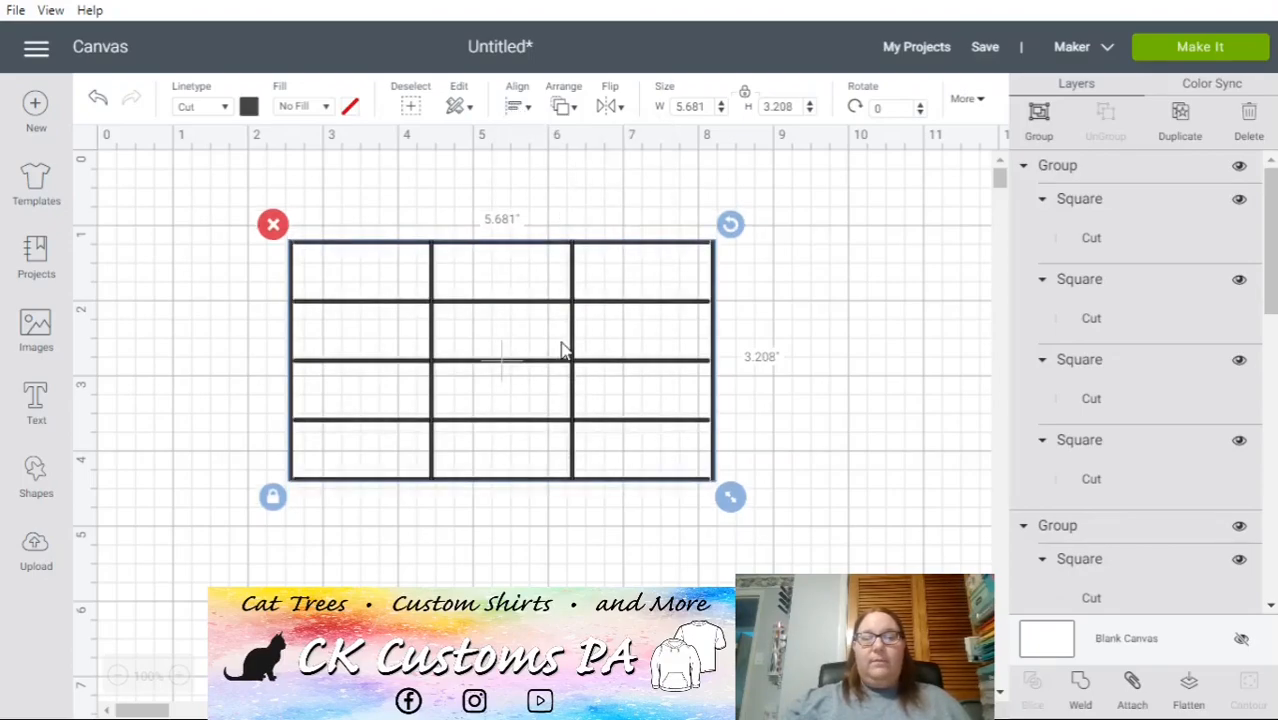
click(898, 477)
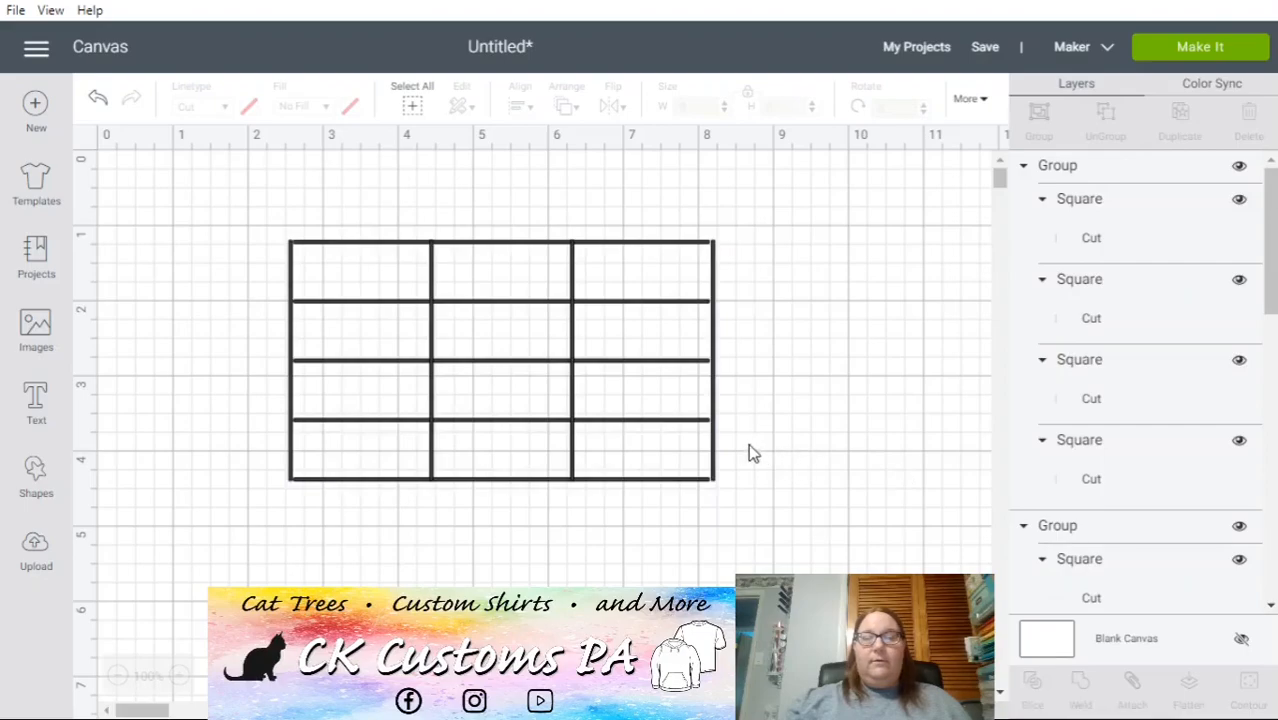
- Ungroup the four vertical lines and nudge the rightmost one left to meet the ends of the horizontal lines
click(716, 444)
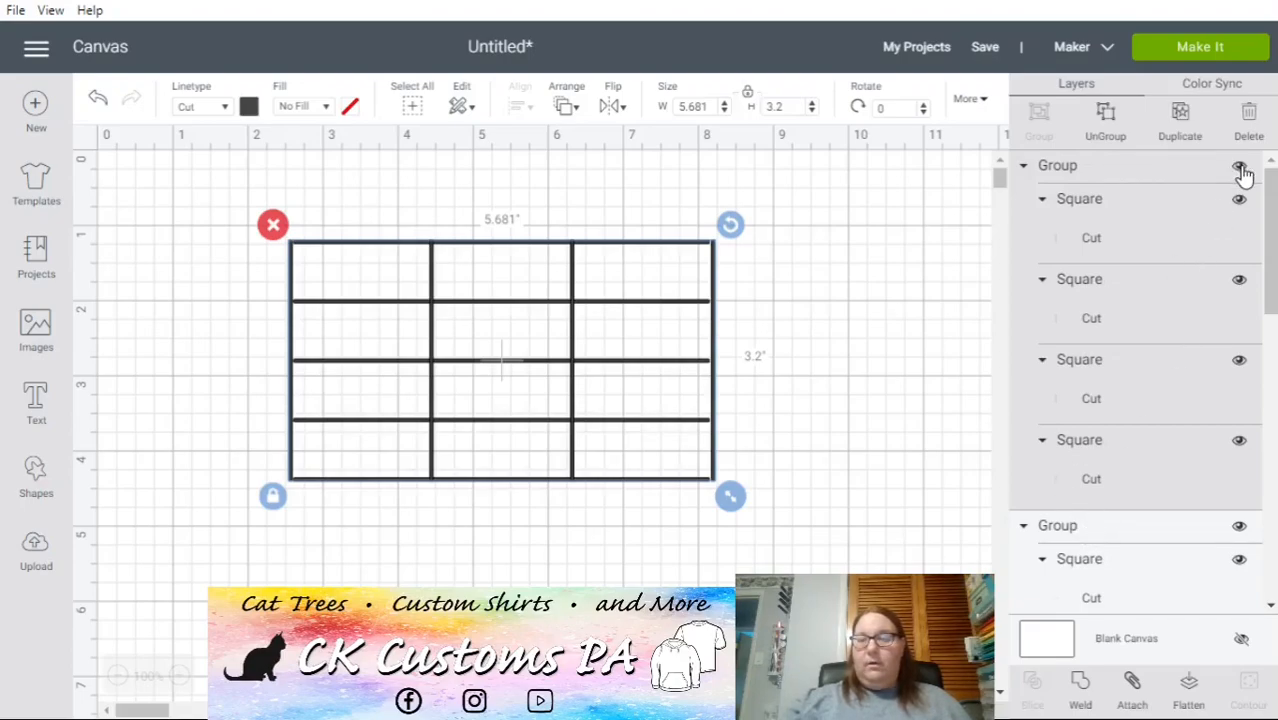
click(1103, 120)
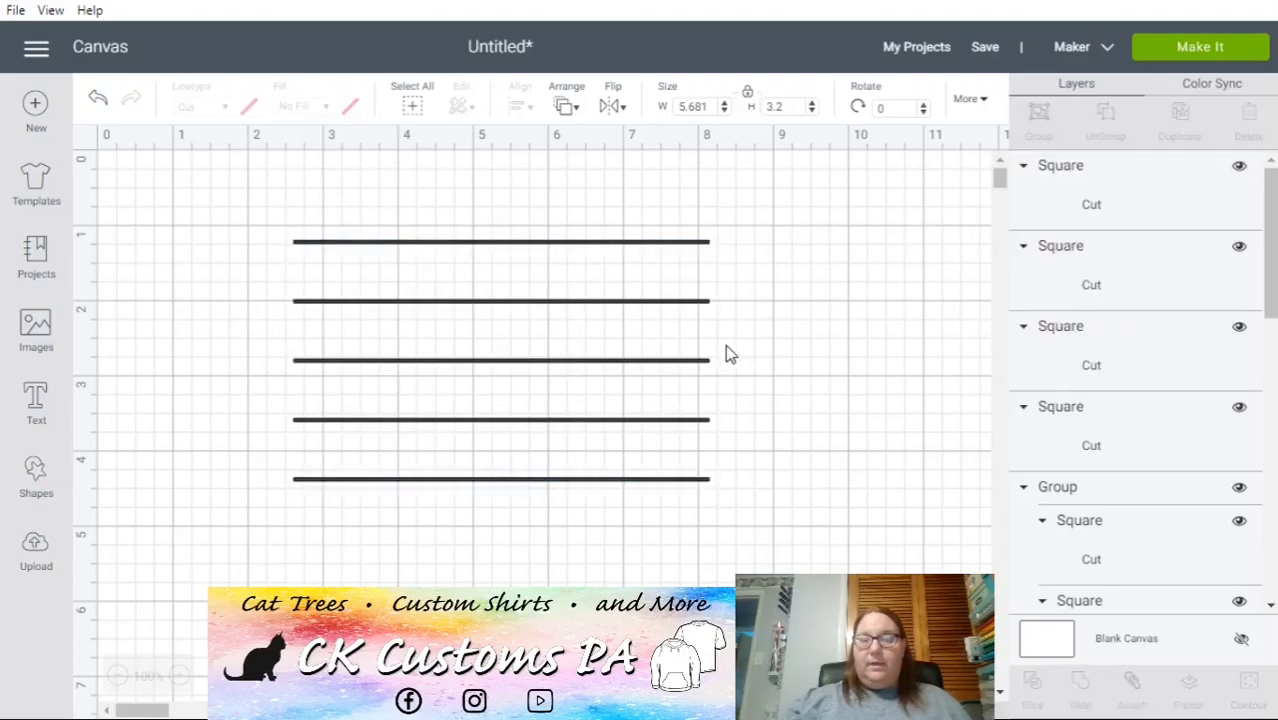
click(714, 348)
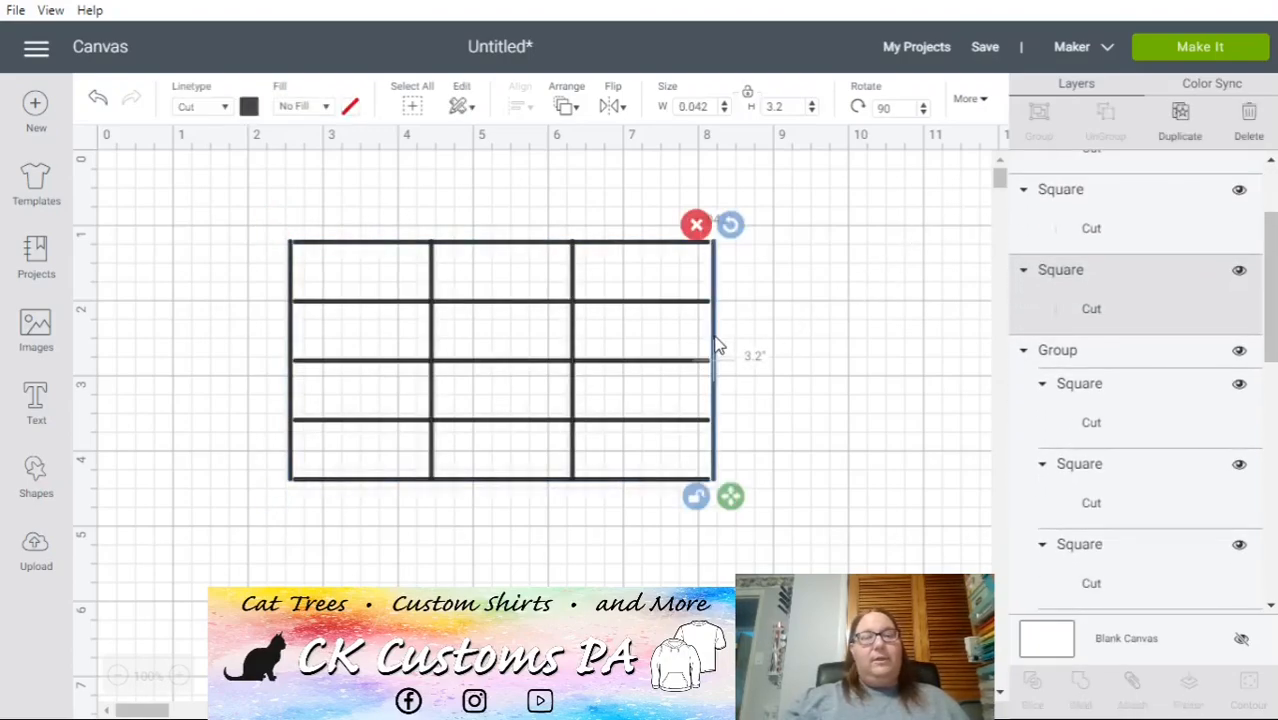
key(Left)
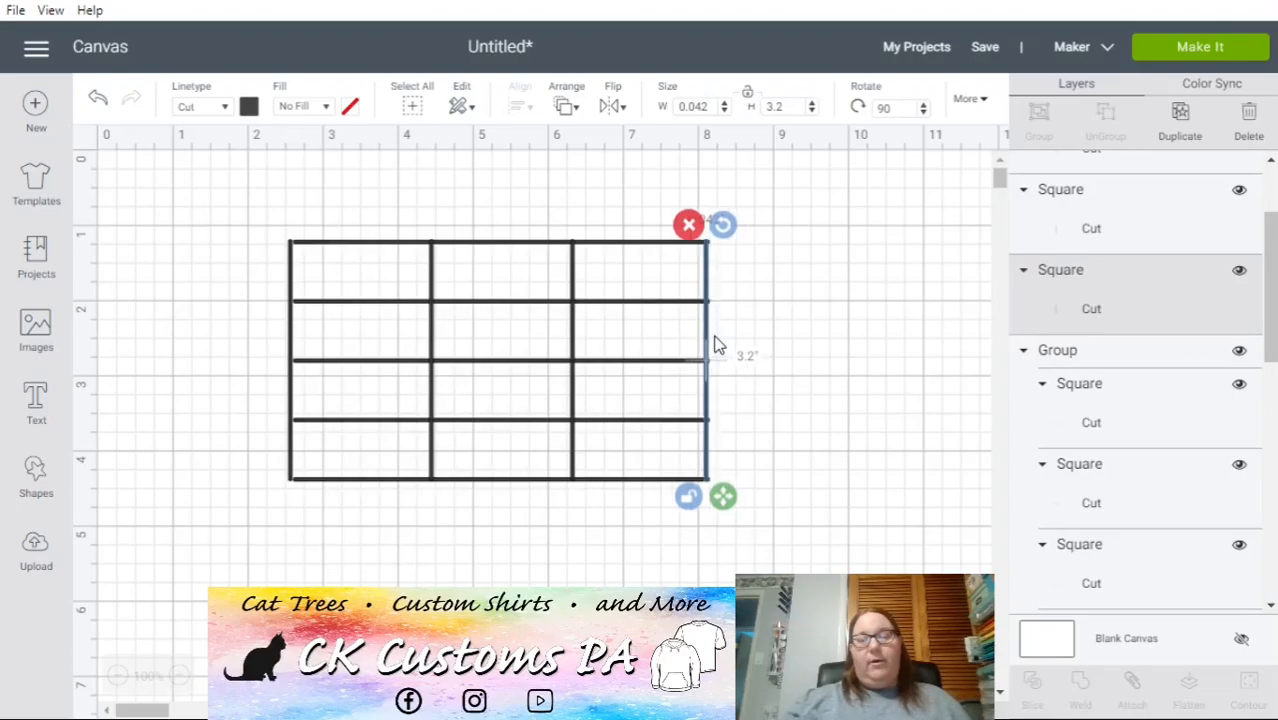
click(797, 360)
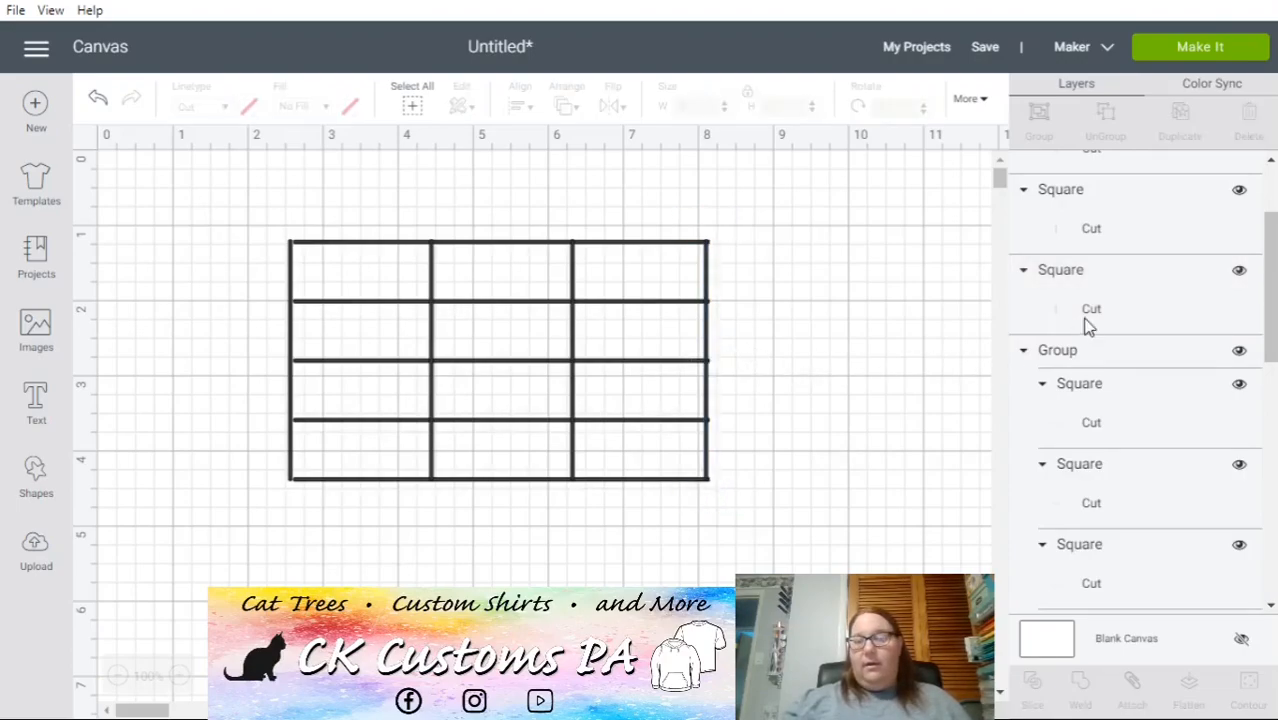
- Select the four ungrouped vertical lines and distribute them horizontally
click(1103, 280)
shift+click(1113, 196)
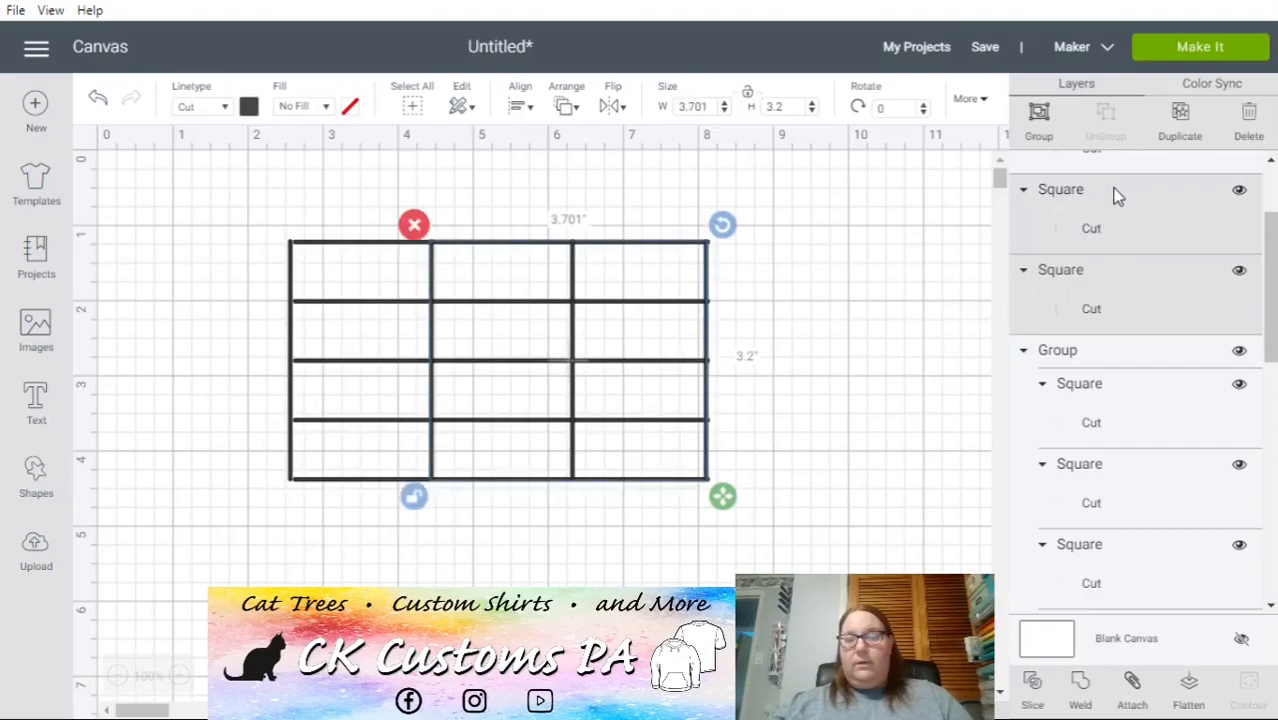
scroll(1100, 250, up, 2)
shift+click(1094, 285)
shift+click(1102, 190)
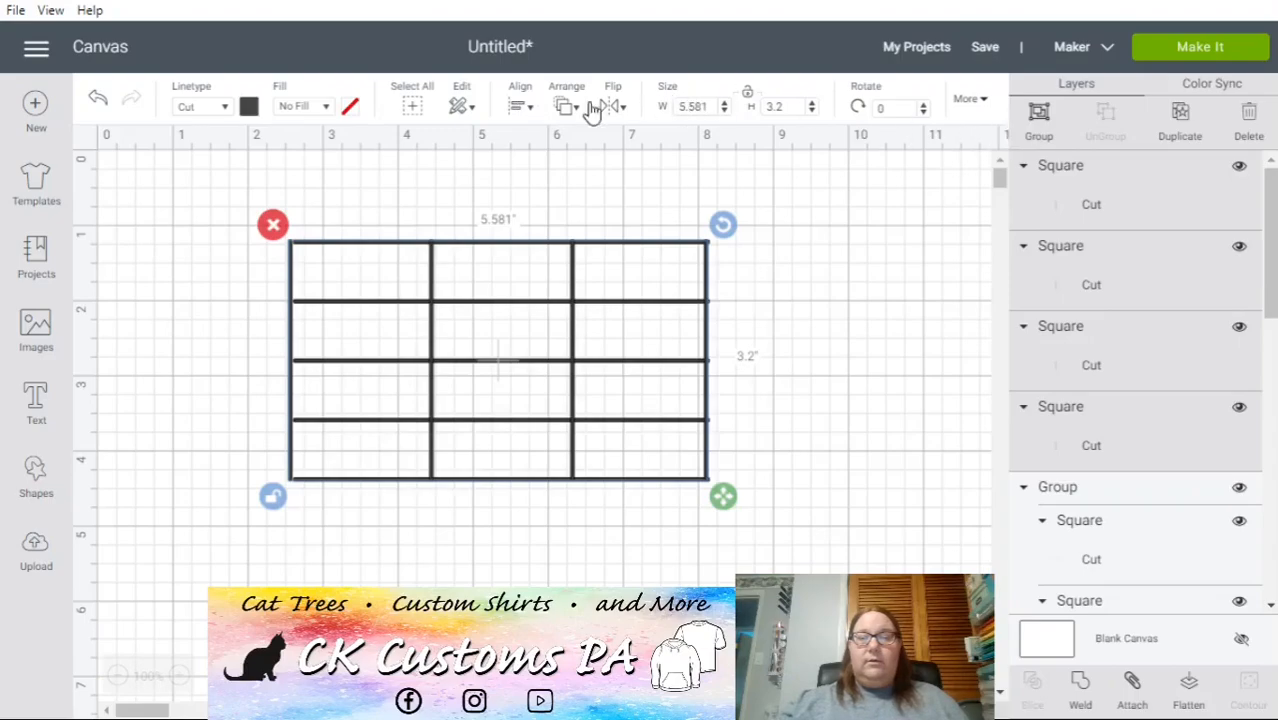
click(518, 106)
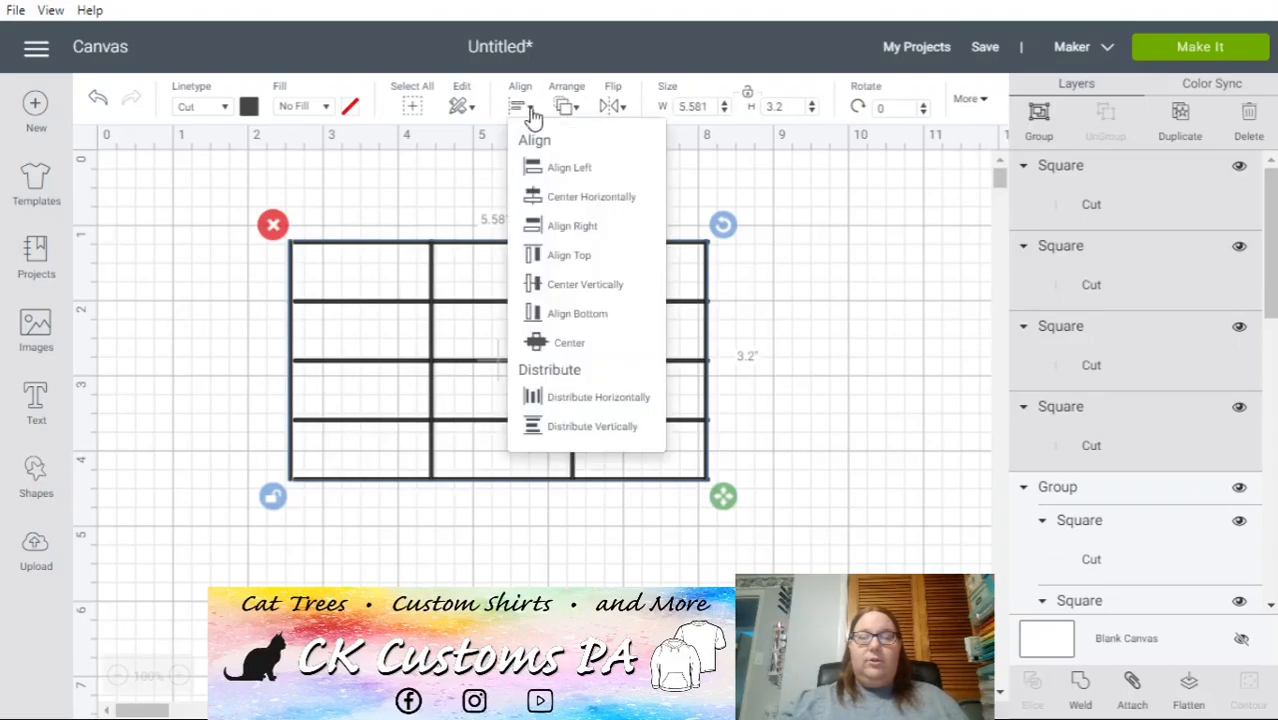
click(567, 400)
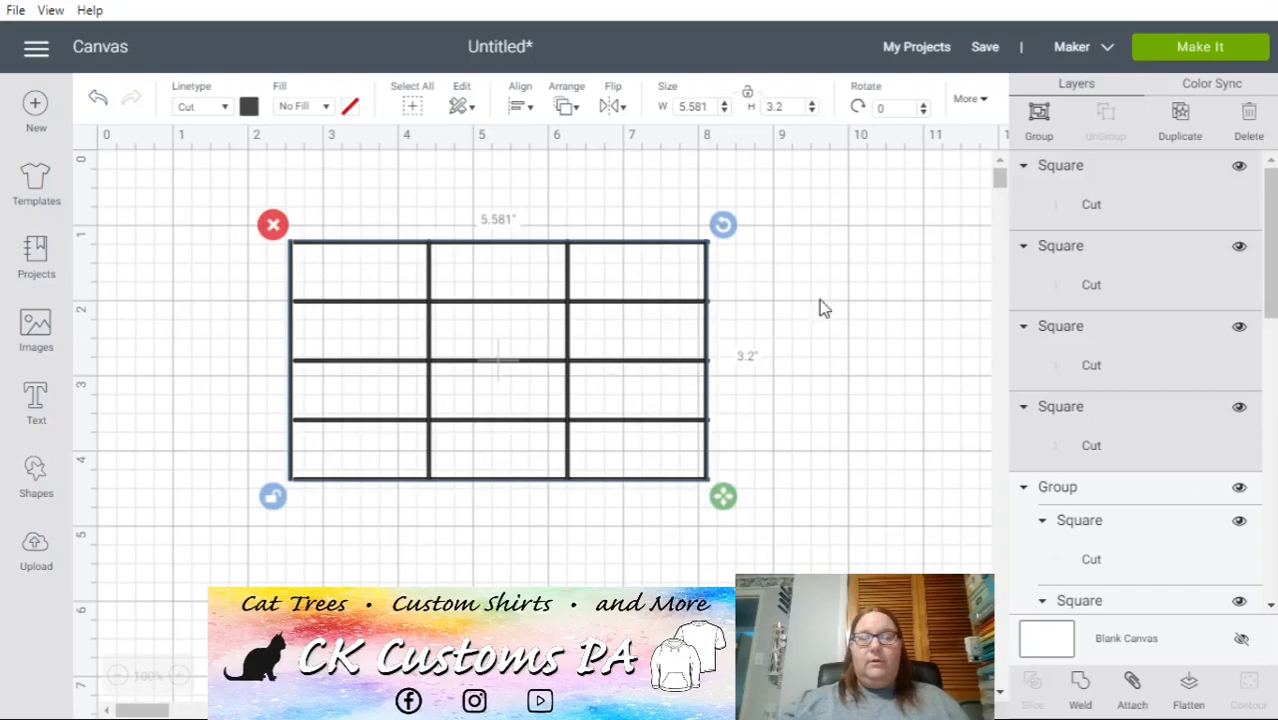
- Regroup the four vertical lines and center them with the horizontal line group
click(1040, 126)
drag(803, 528, 342, 186)
click(515, 106)
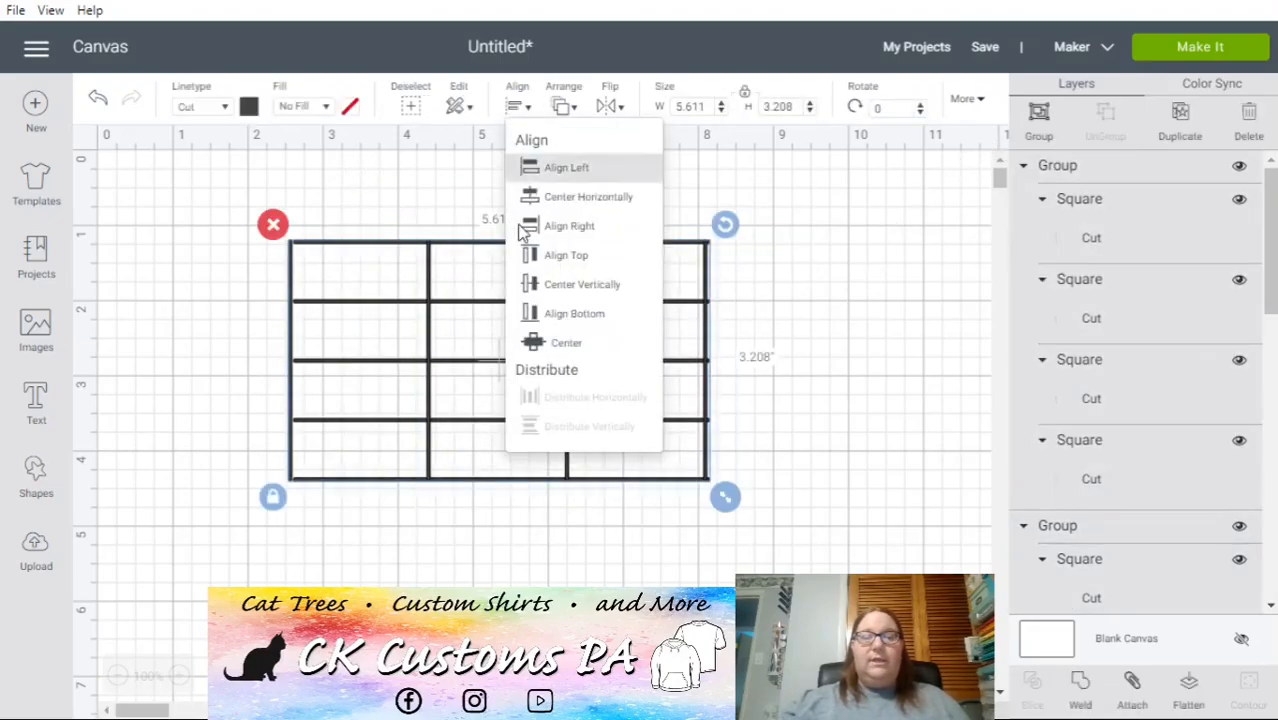
click(568, 346)
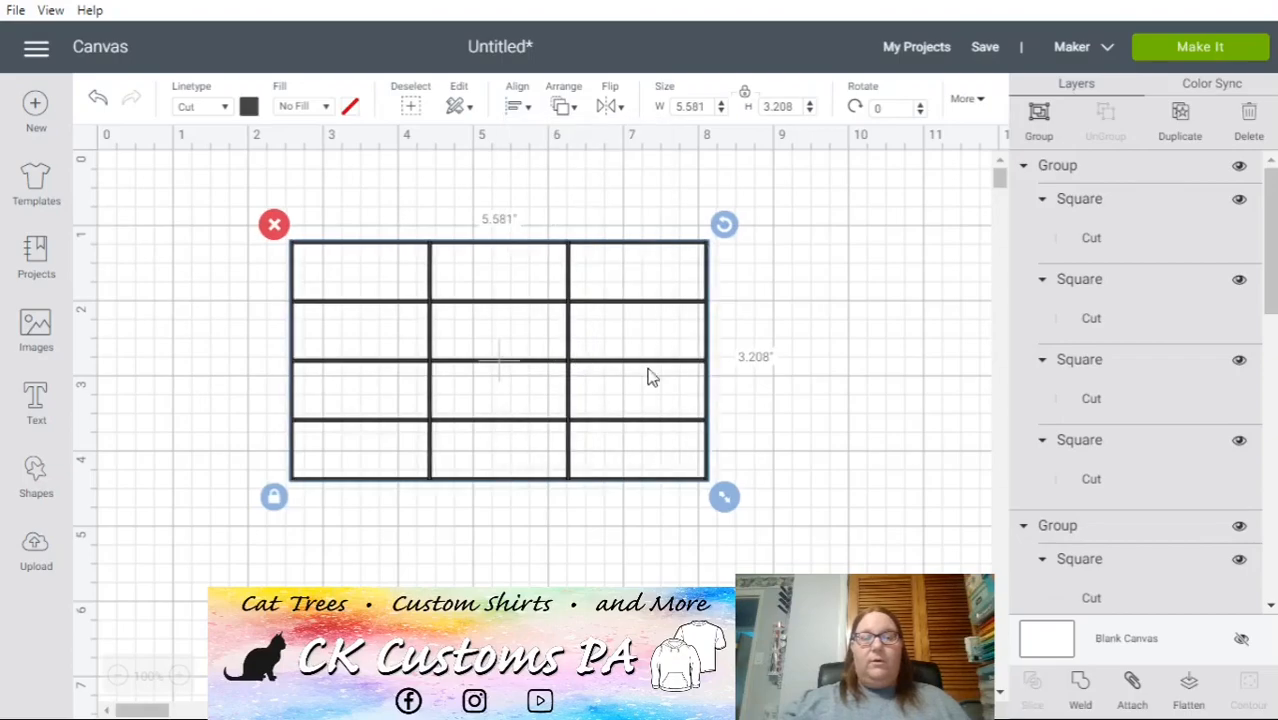
click(870, 397)
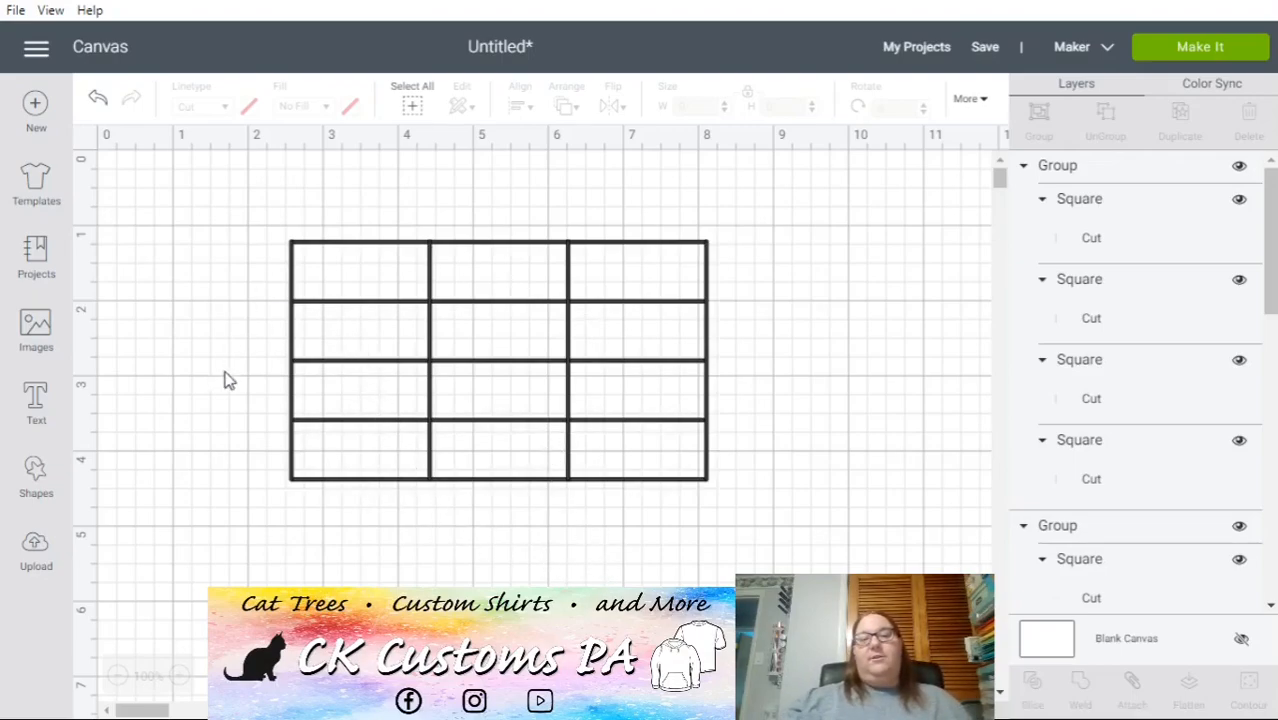
- Attach the vertical and horizontal line groups to each other, checking the cutting mat preview before and after attaching
click(1204, 50)
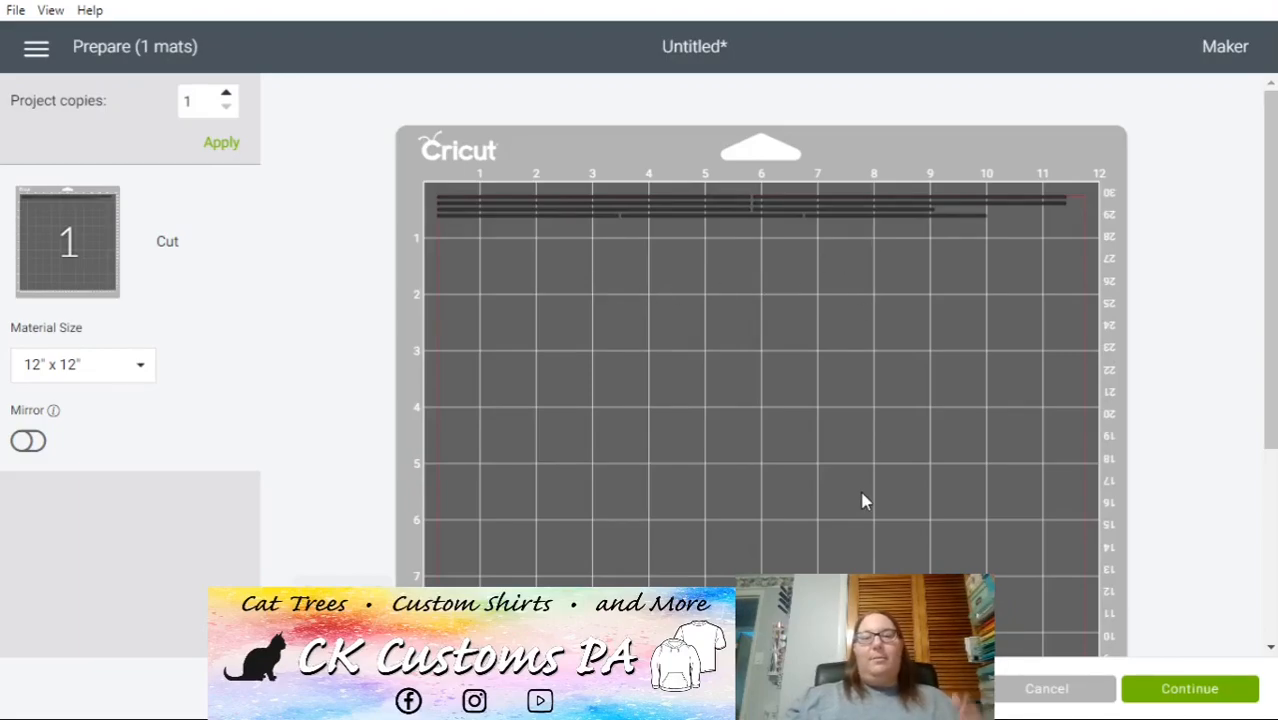
click(1035, 690)
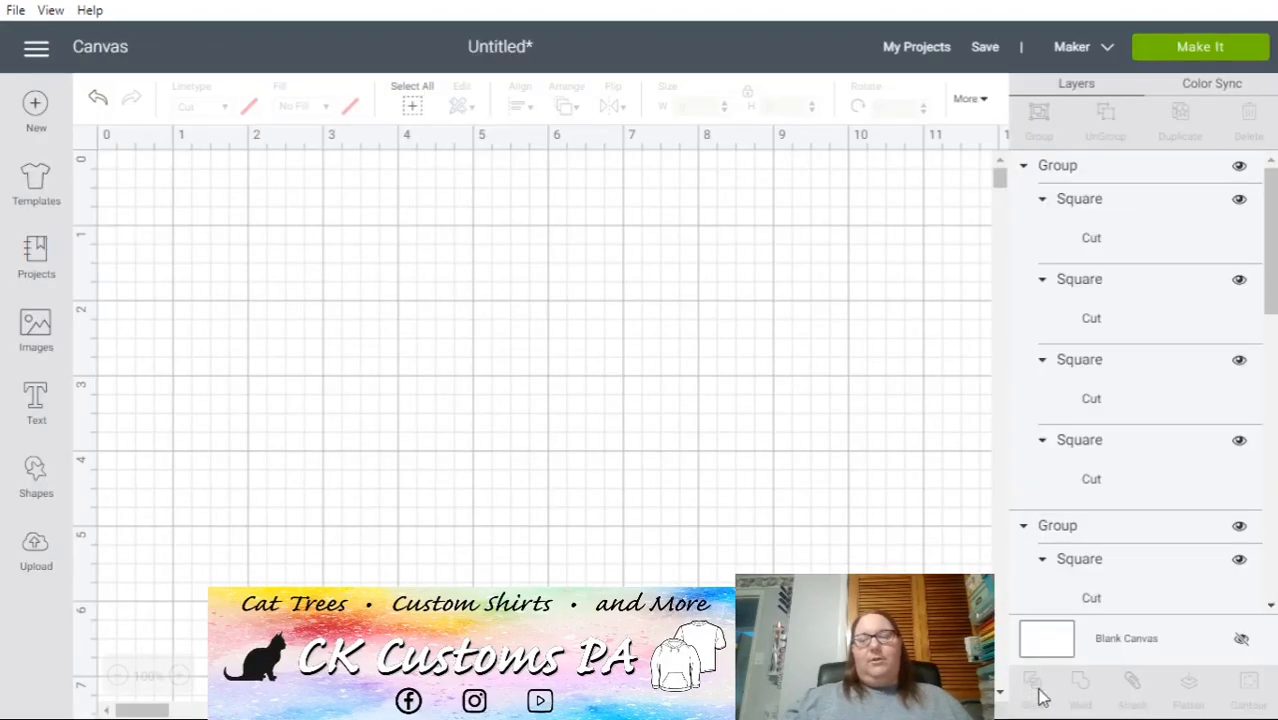
drag(801, 554, 256, 190)
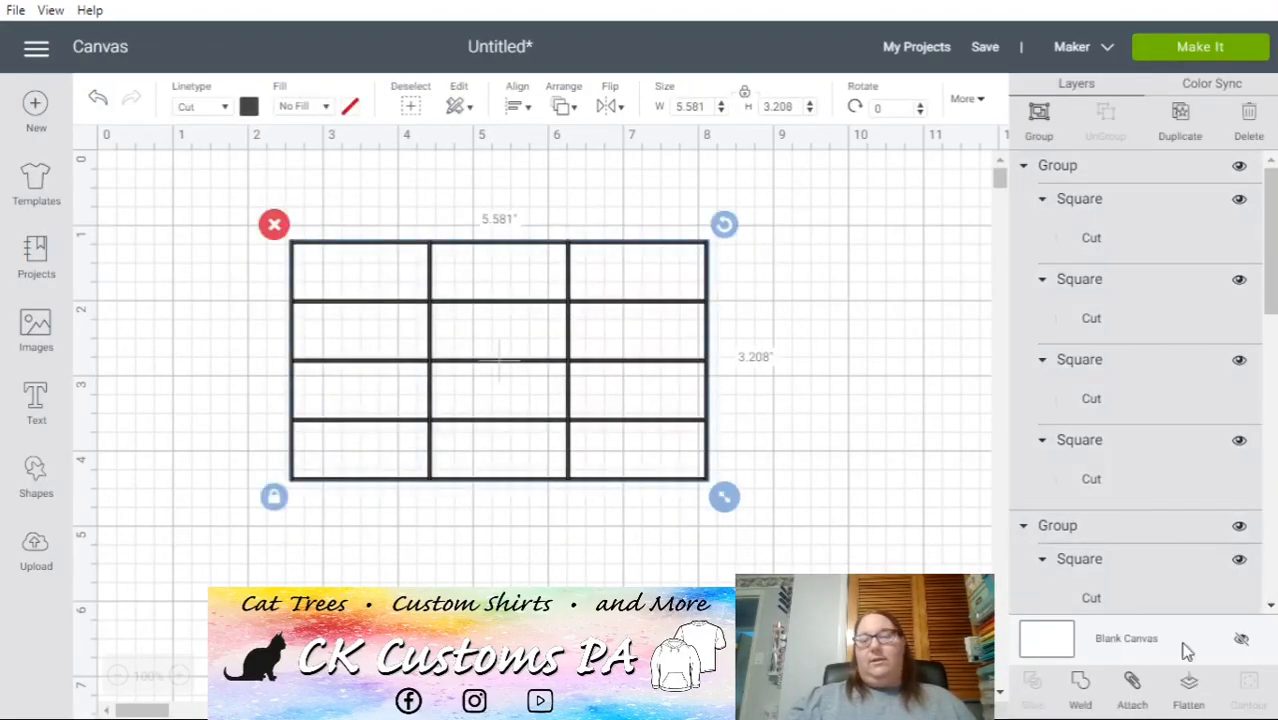
click(1133, 690)
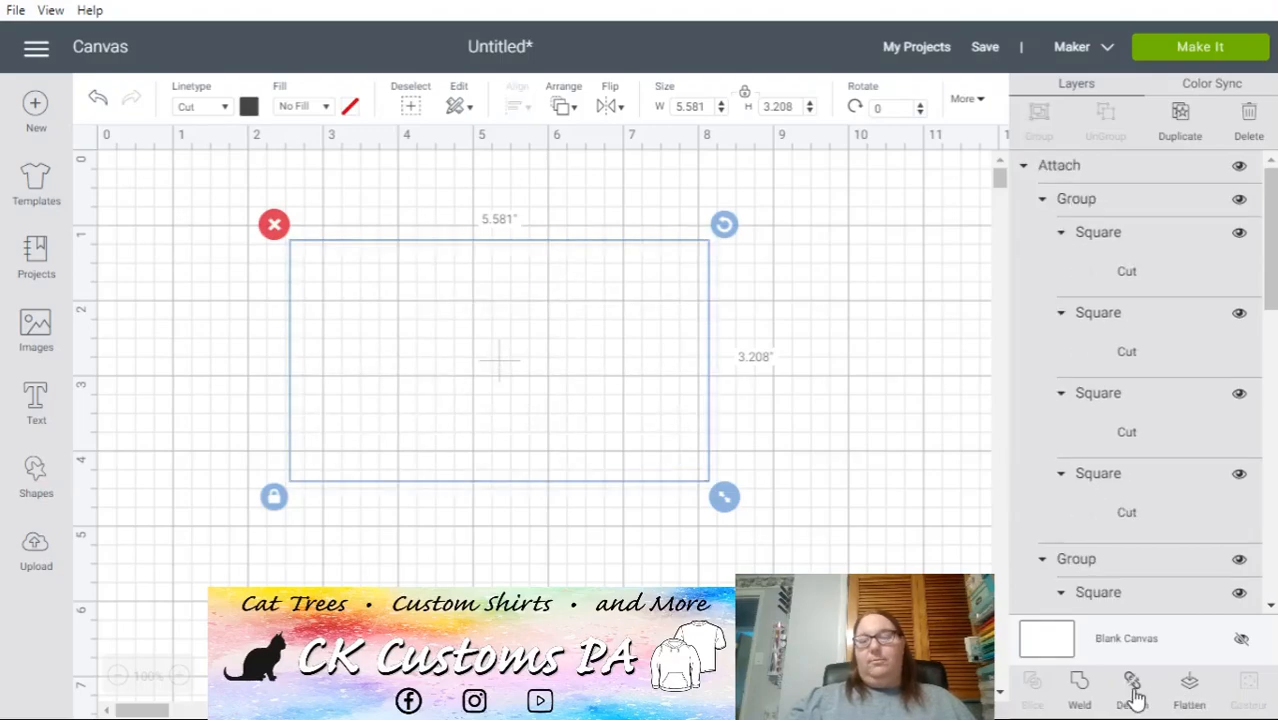
click(1174, 50)
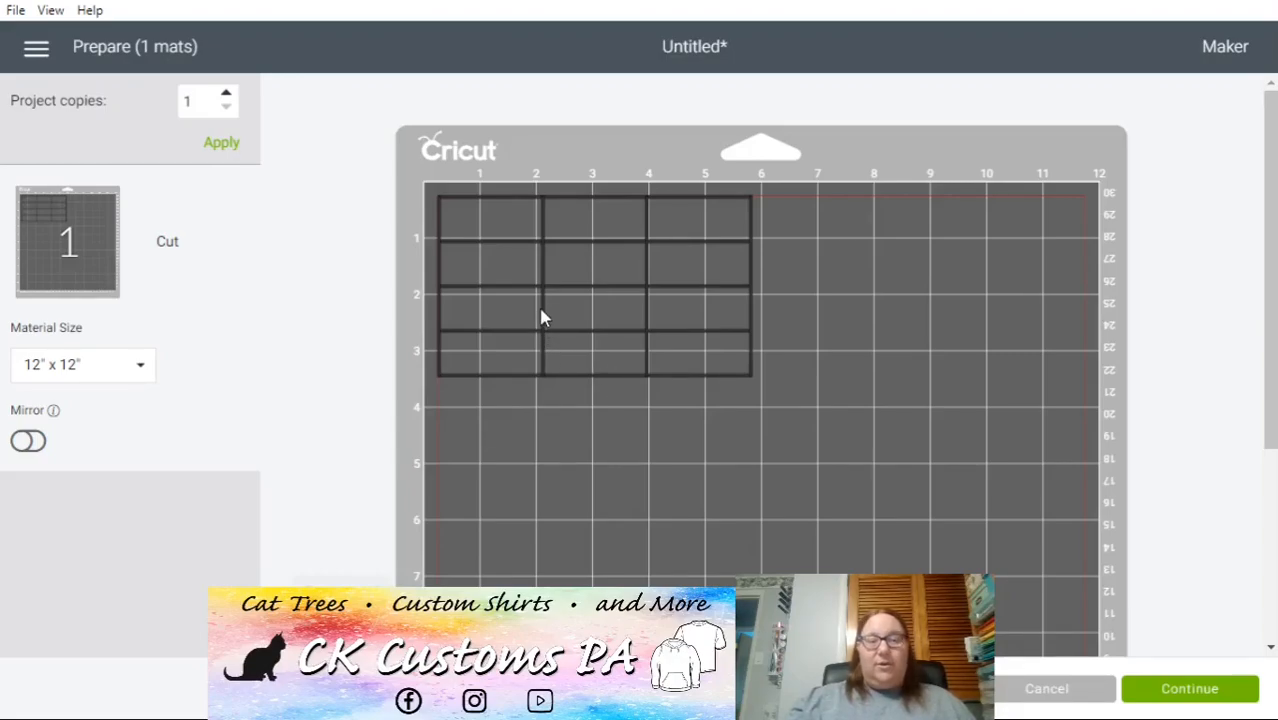
click(1046, 689)
- Weld the attached grid into a single shape and change its material color to light purple
drag(786, 540, 230, 214)
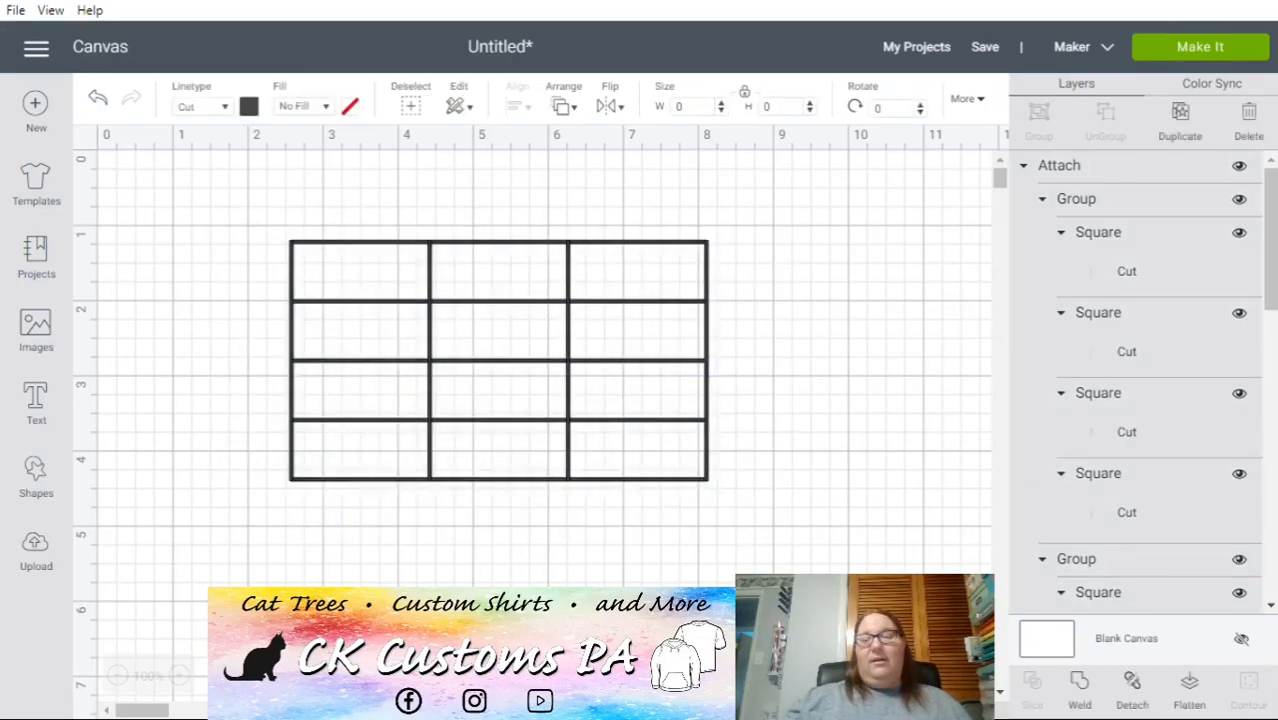
click(1081, 706)
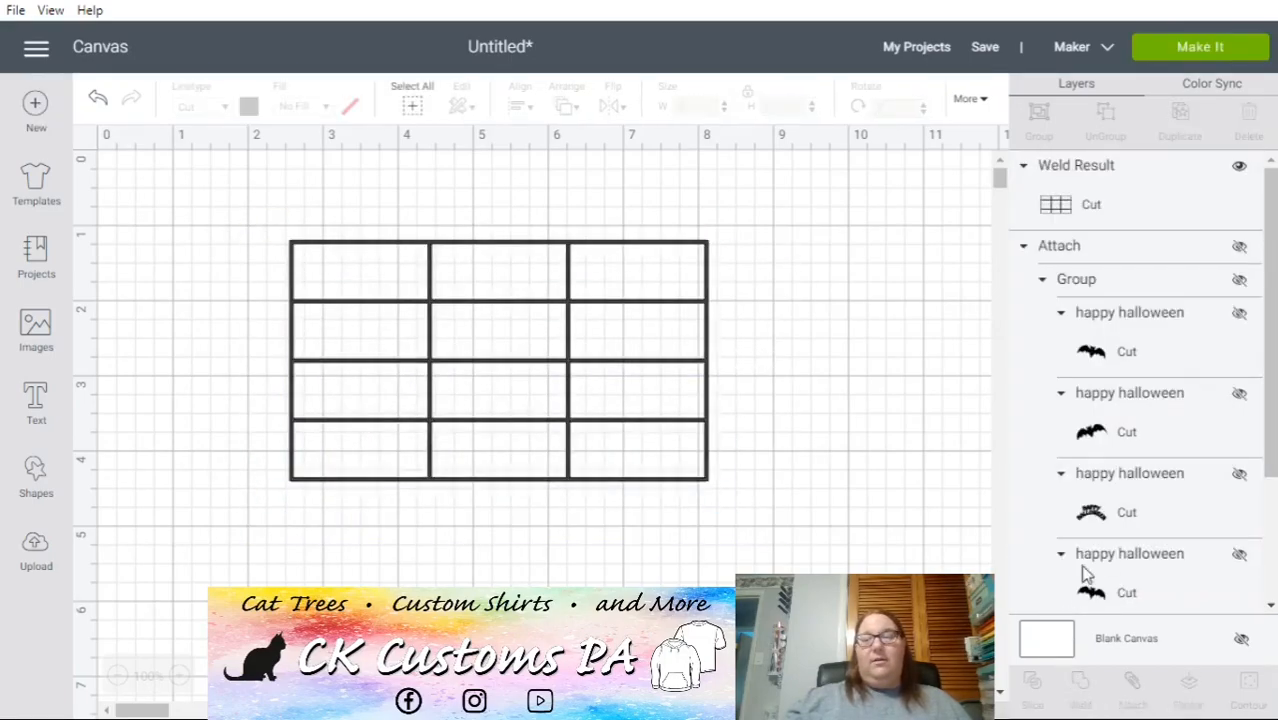
click(1094, 200)
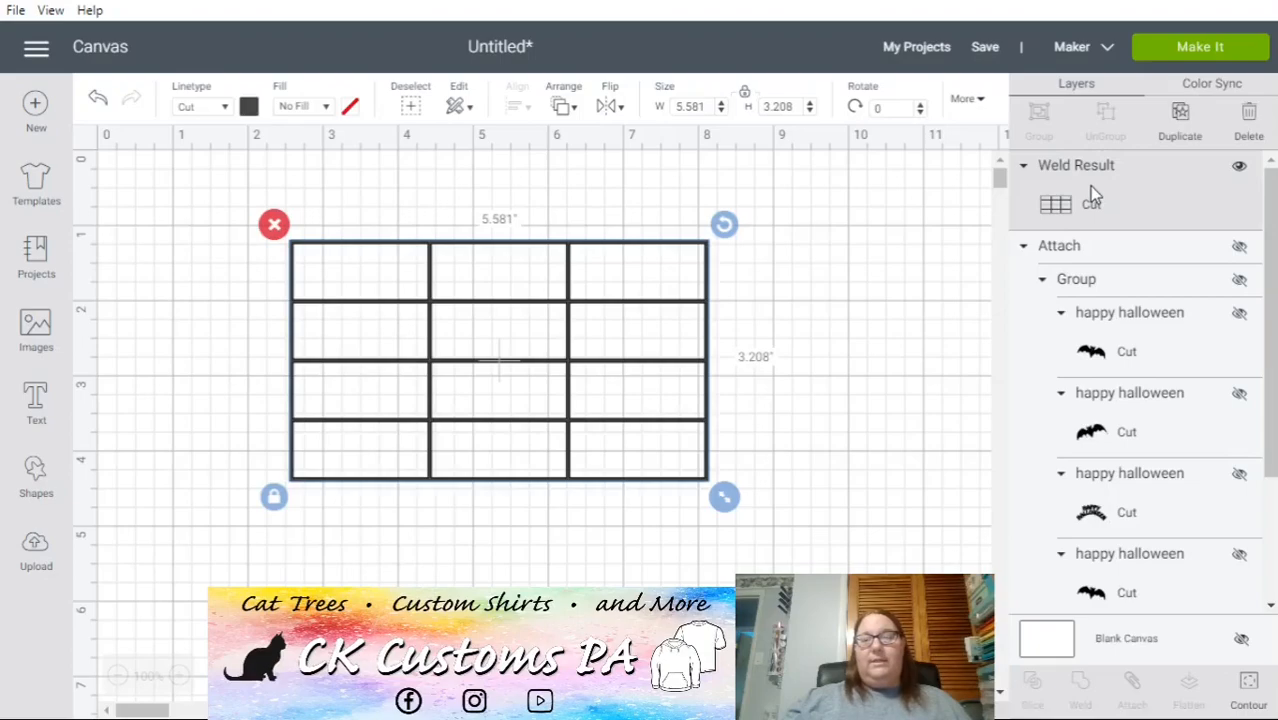
click(249, 106)
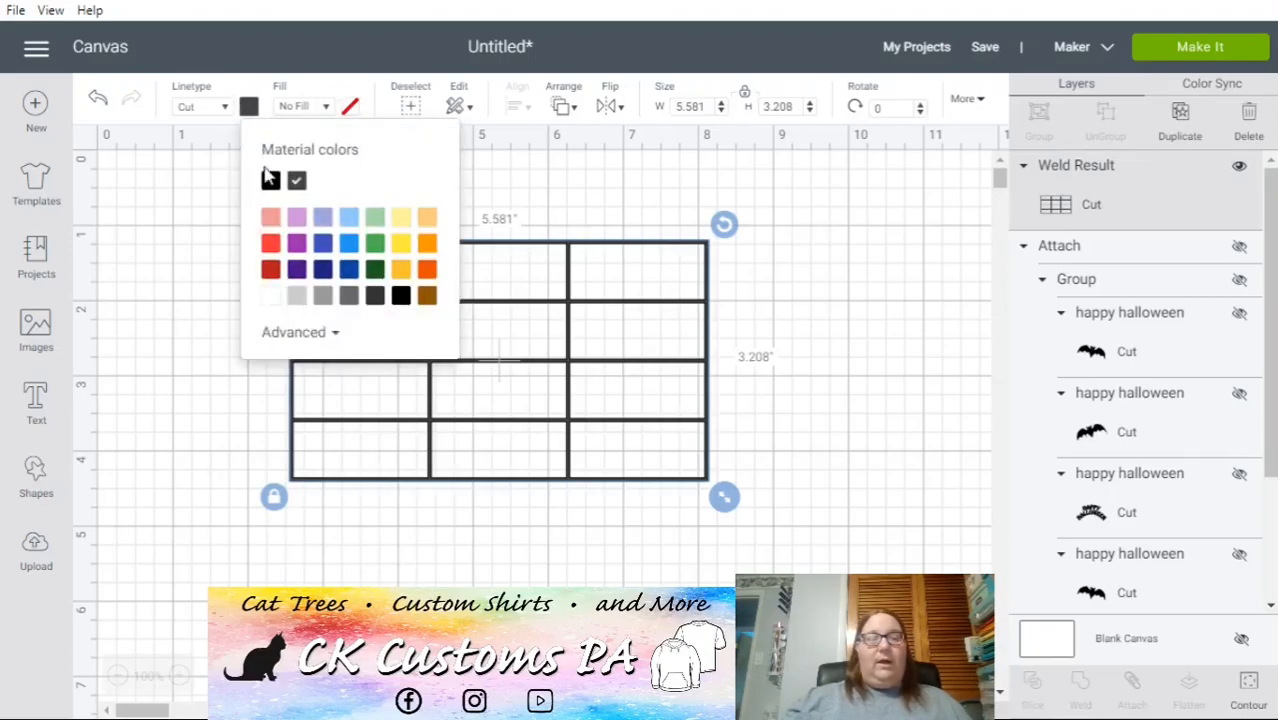
click(298, 222)
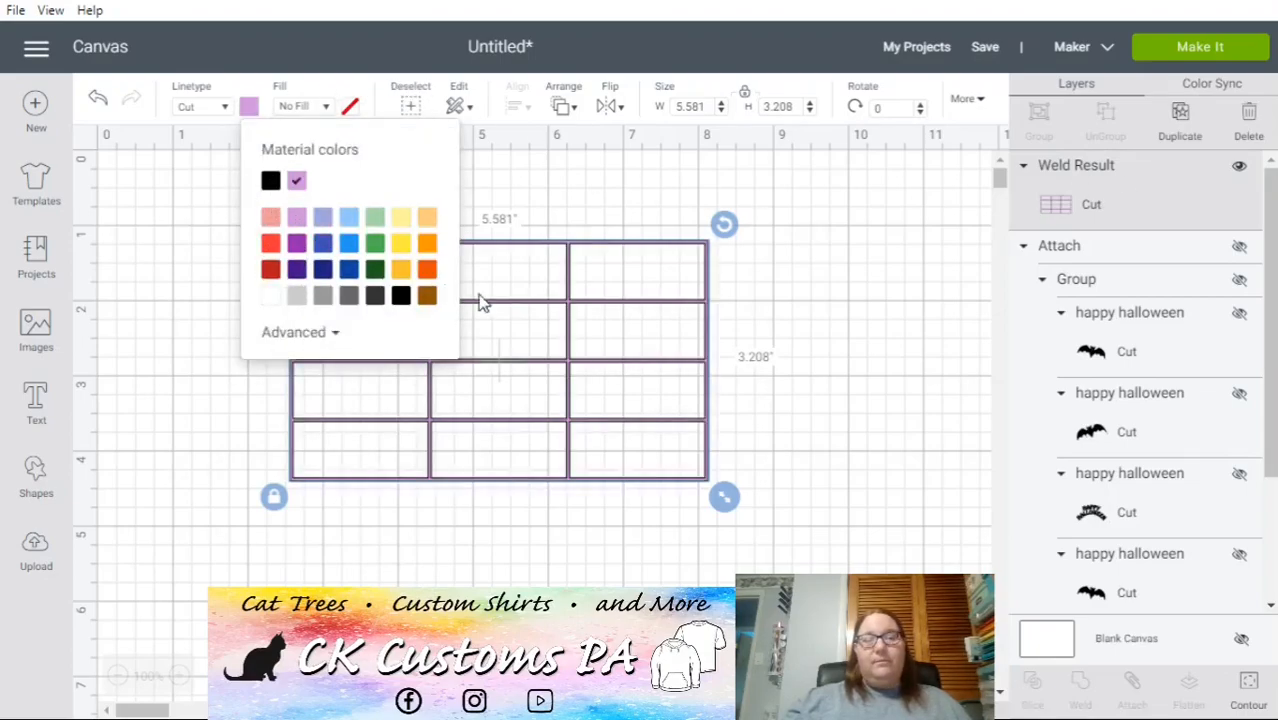
click(890, 310)
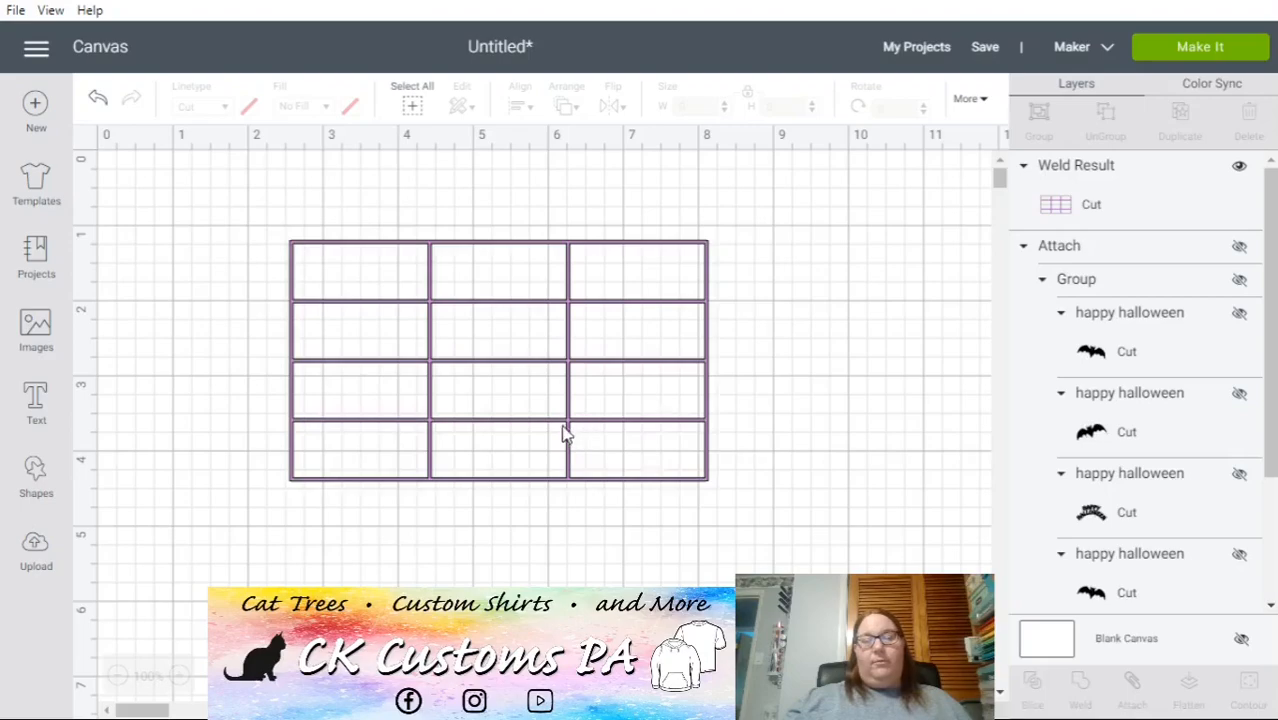
- Enlarge the welded grid to about 7.76 by 4.46 inches and reposition it on the canvas
click(686, 428)
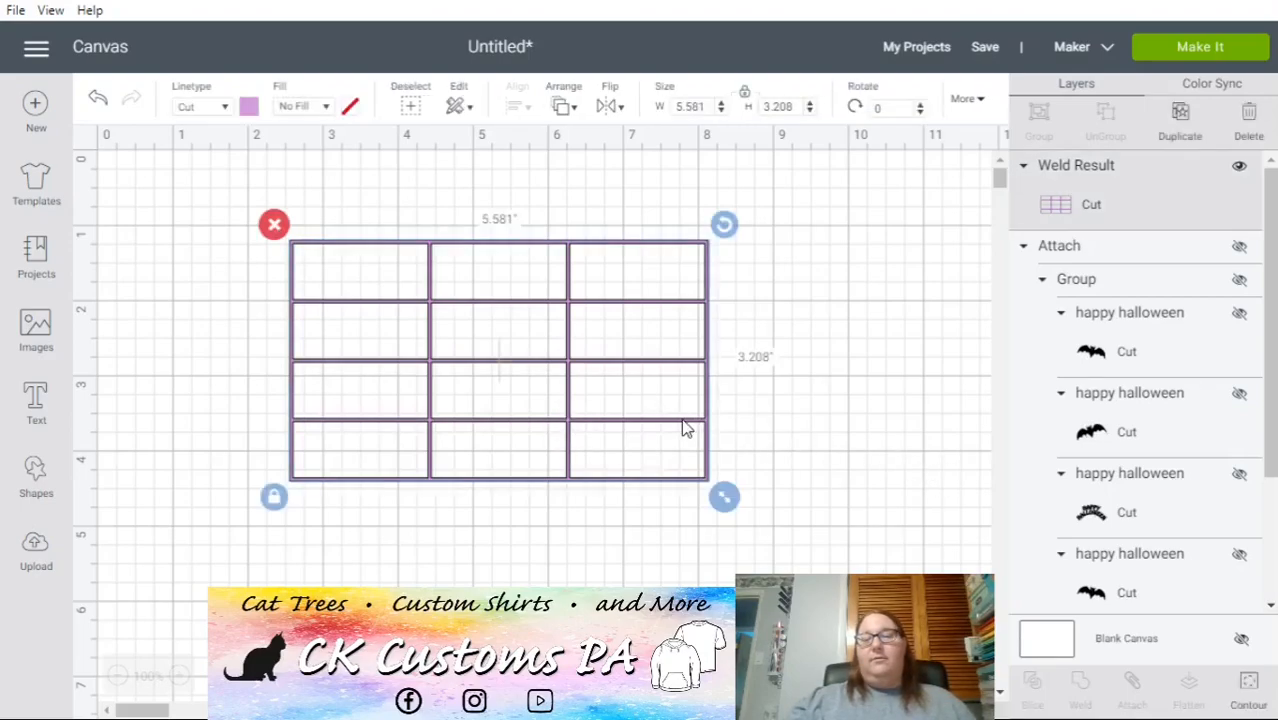
drag(683, 420, 731, 436)
drag(774, 520, 886, 580)
drag(476, 434, 318, 350)
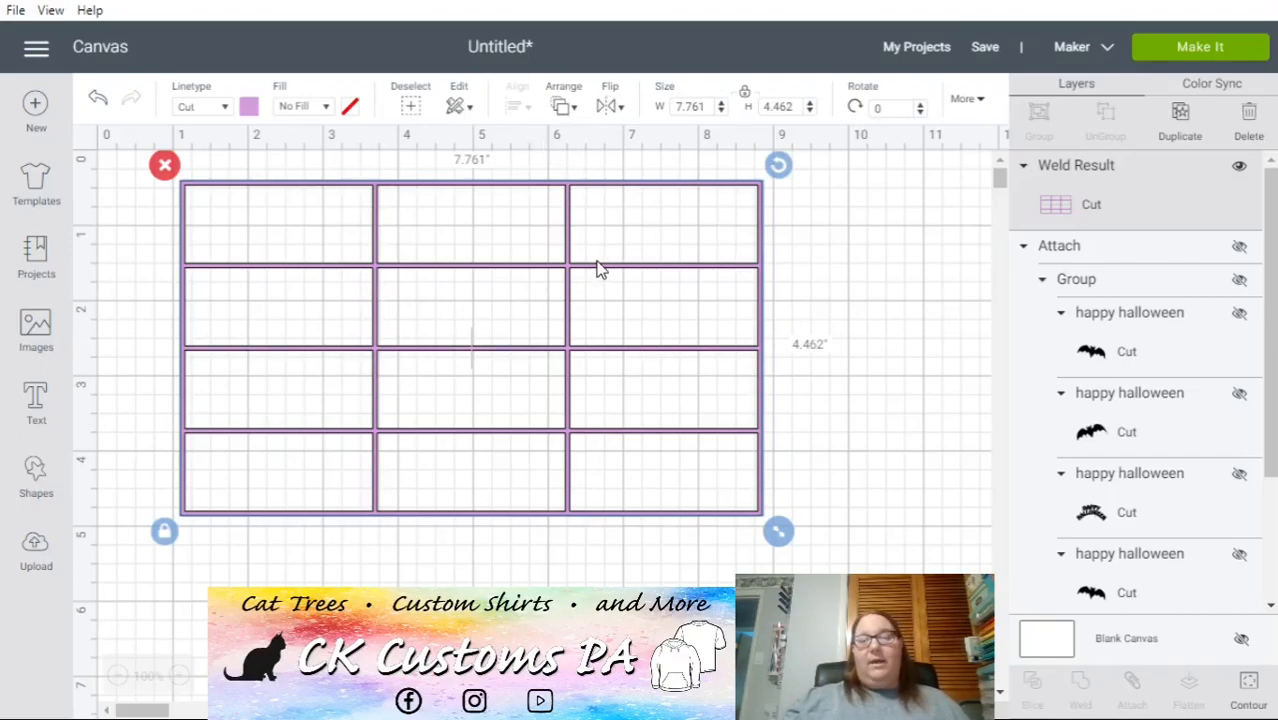
drag(560, 272, 593, 294)
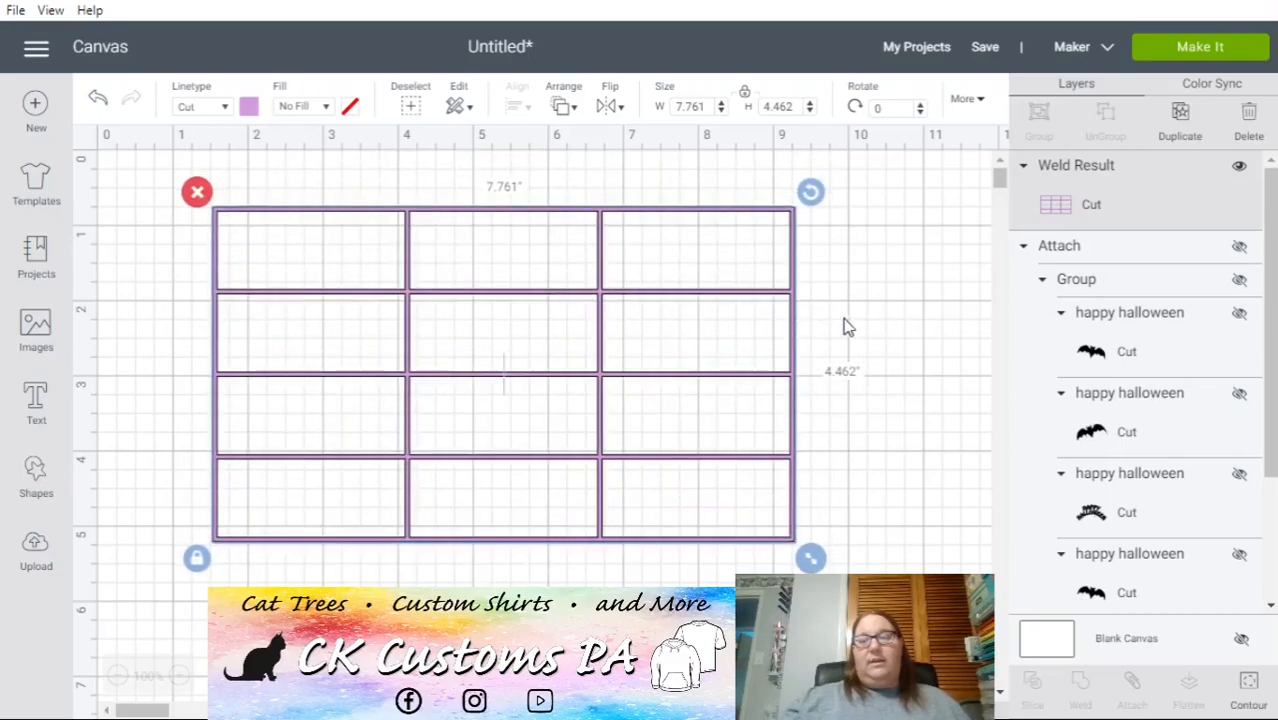
- Delete the welded grid and add a triangle and a square to the canvas
click(197, 193)
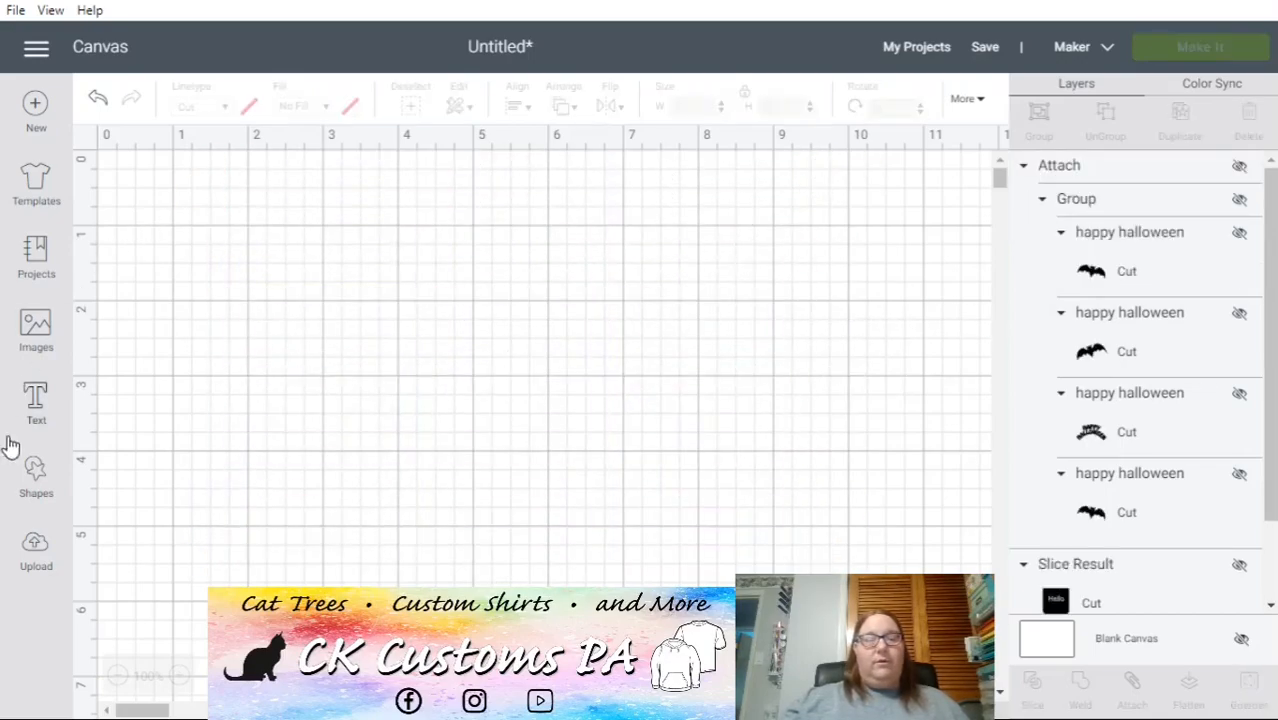
click(36, 470)
click(124, 408)
click(36, 488)
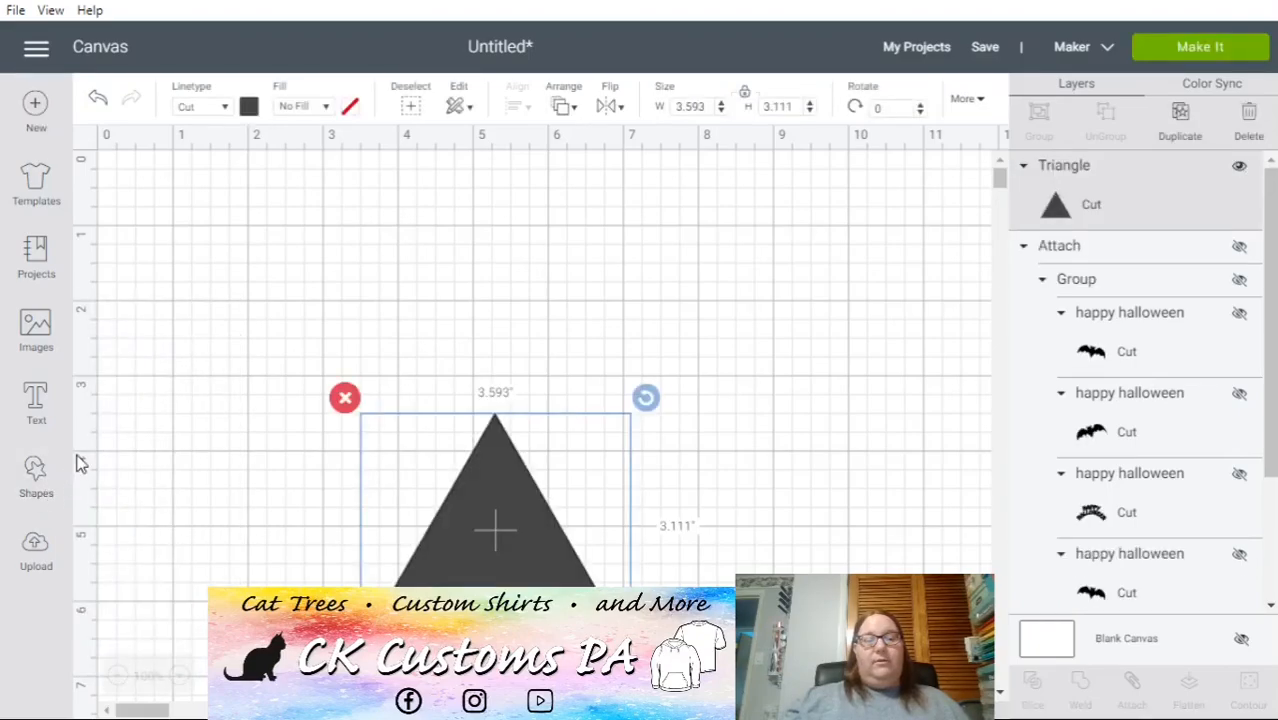
click(37, 478)
click(115, 338)
- Place the square and triangle apart from each other, then show the hidden Hello slice result and move it between them
drag(450, 556, 248, 315)
drag(502, 545, 786, 307)
click(1023, 326)
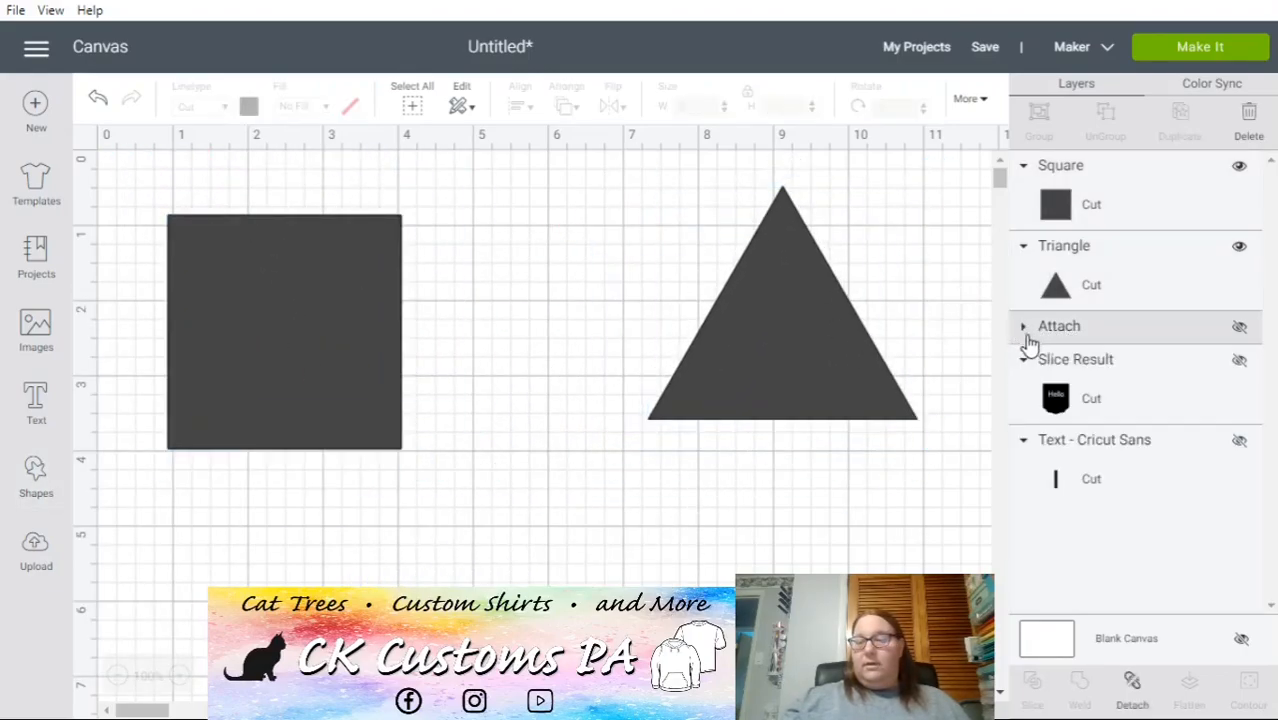
click(1058, 400)
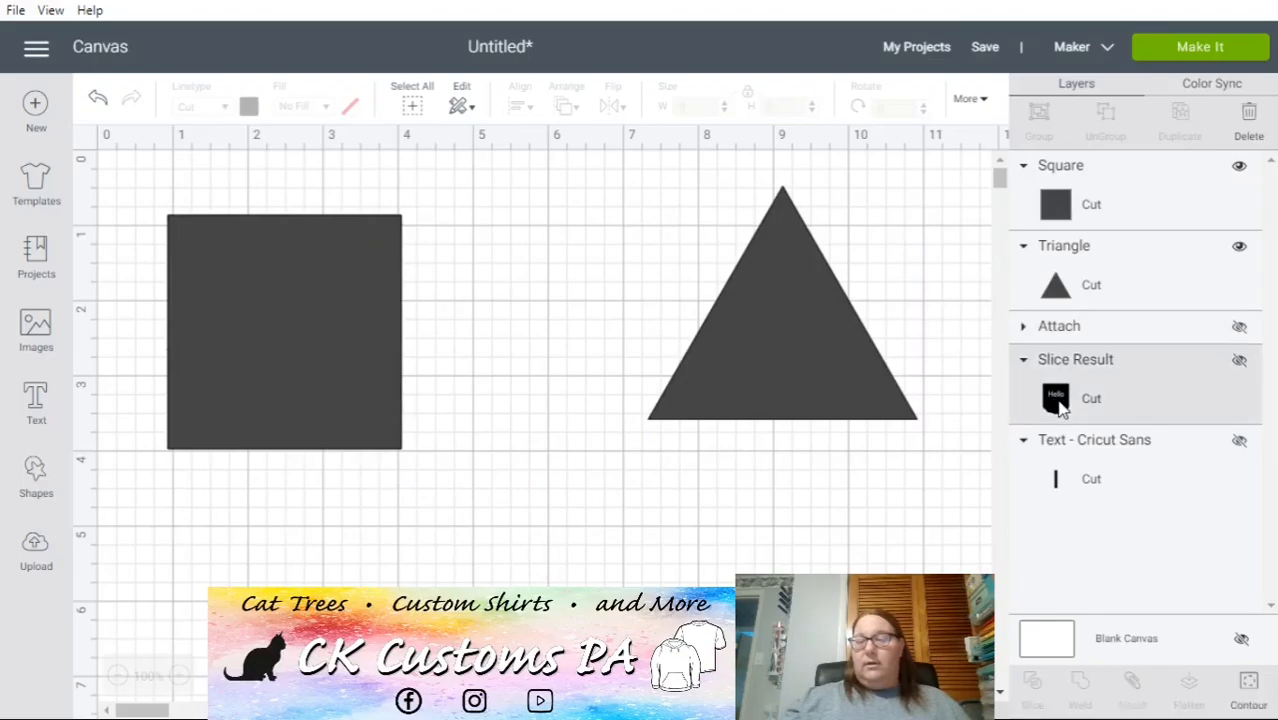
click(1239, 362)
drag(321, 471, 593, 488)
- Select the square, Hello shape and triangle and center them vertically
drag(919, 536, 125, 234)
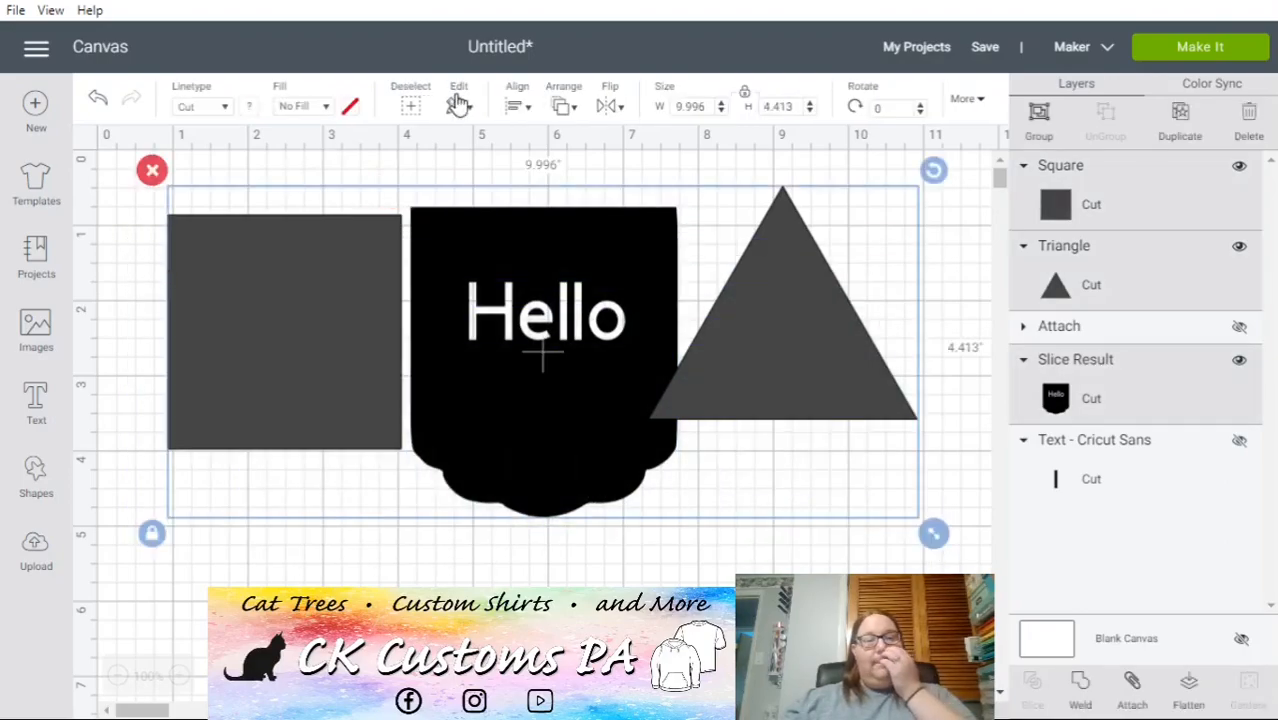
click(517, 107)
click(560, 285)
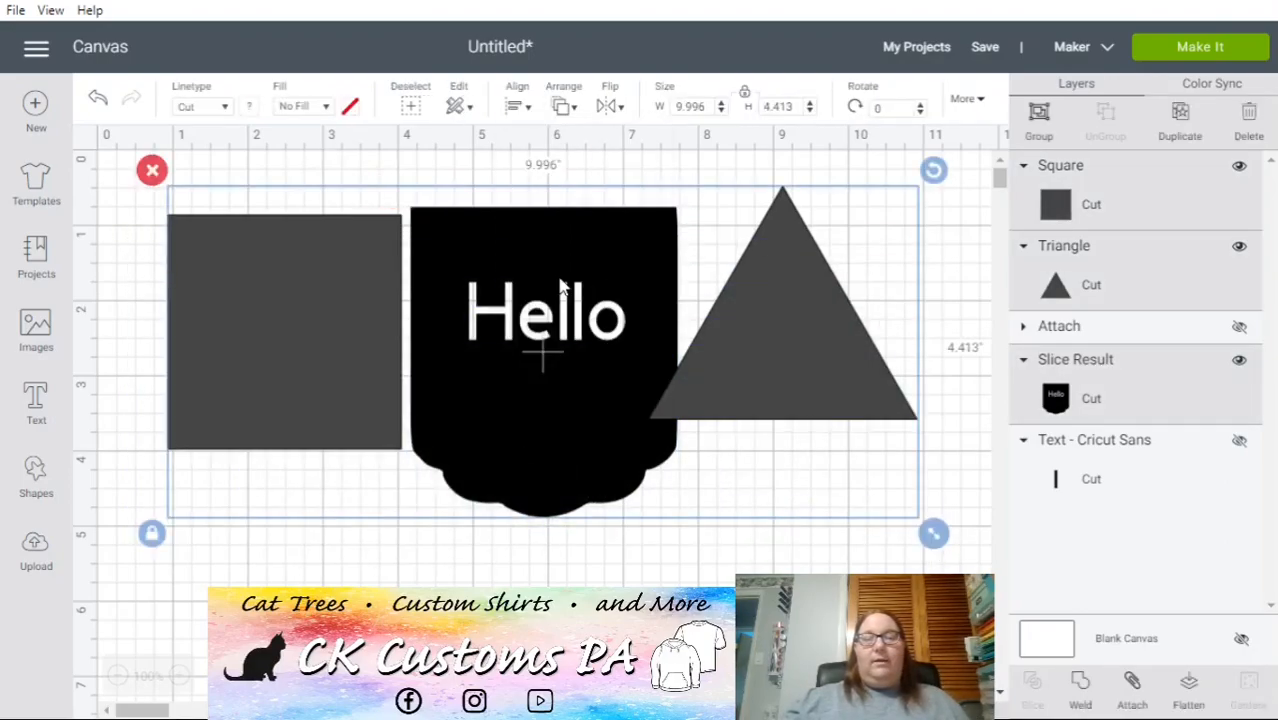
- Align the bottoms of the three selected shapes and distribute them horizontally
click(516, 107)
click(558, 314)
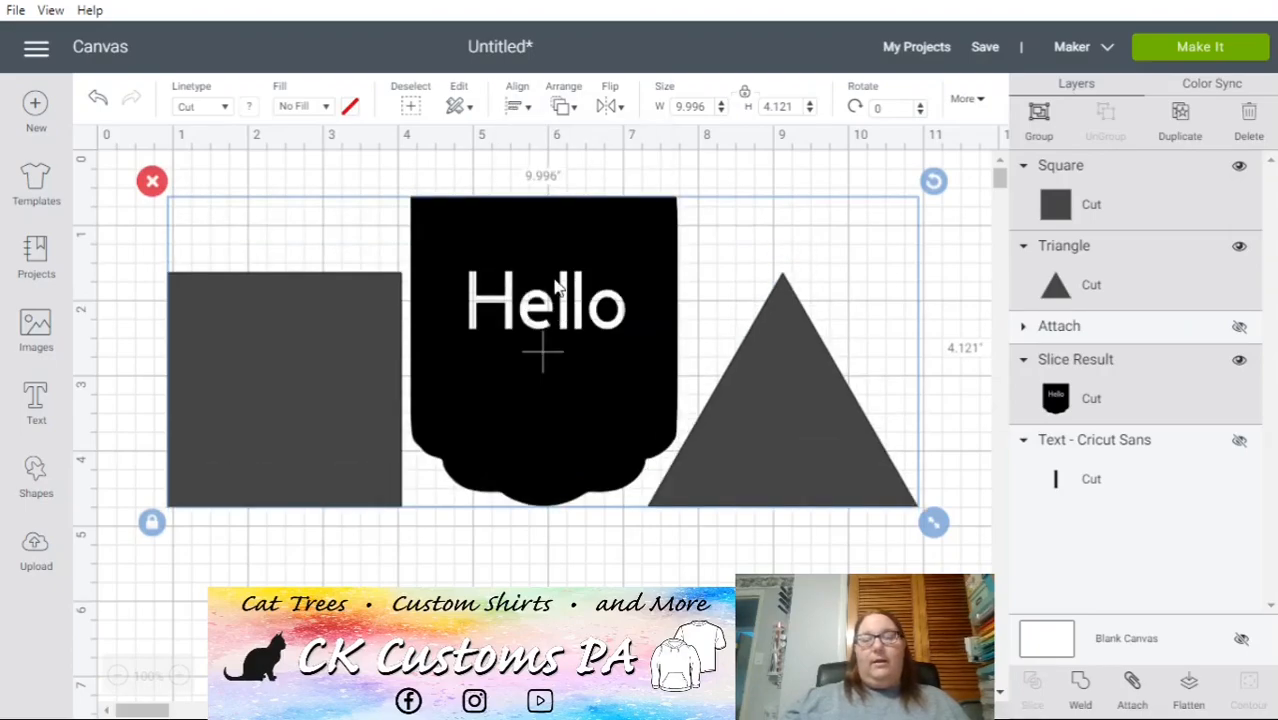
click(517, 108)
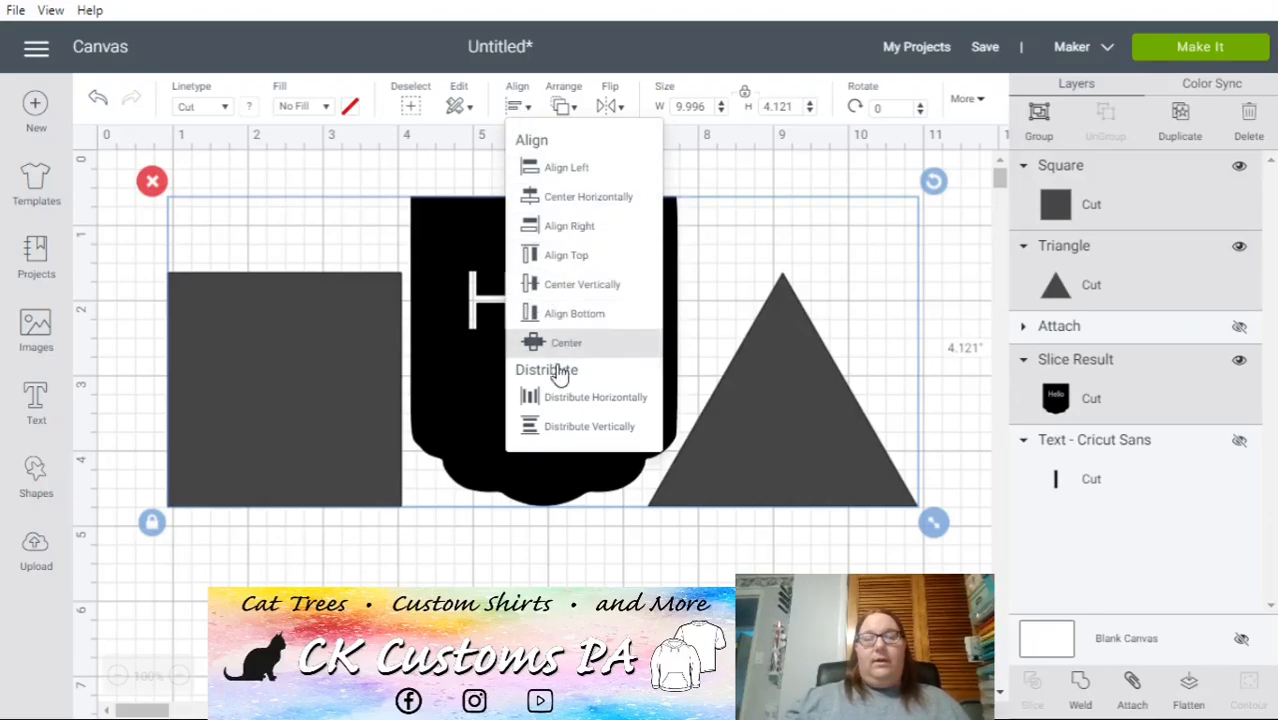
click(563, 410)
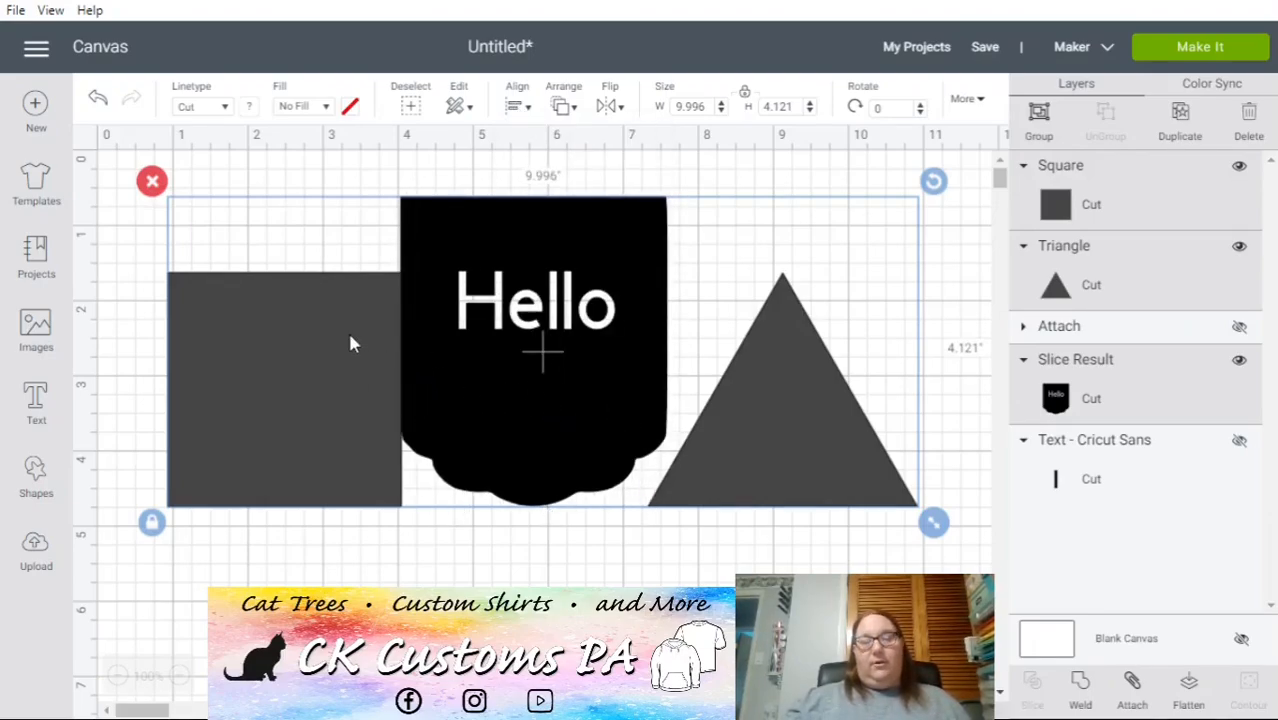
- Delete the triangle and place a new square to the right of the Hello shape
drag(760, 471, 836, 505)
click(651, 488)
click(674, 304)
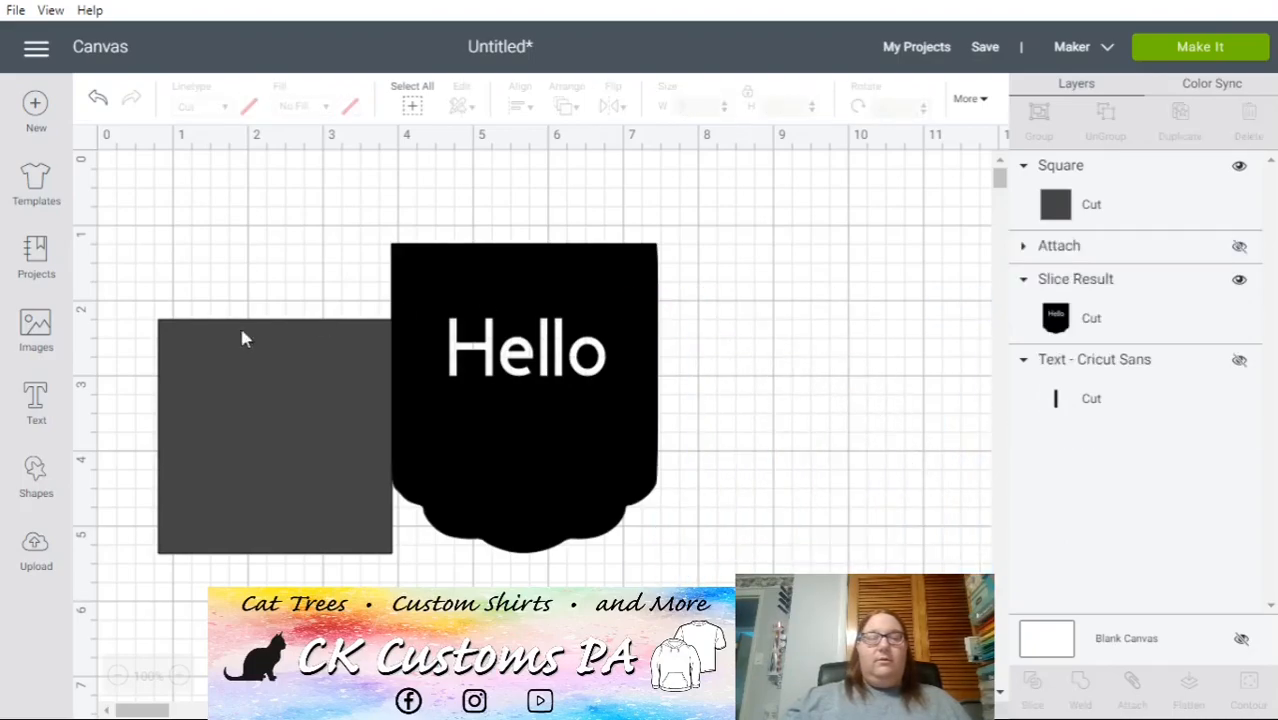
click(36, 478)
click(124, 345)
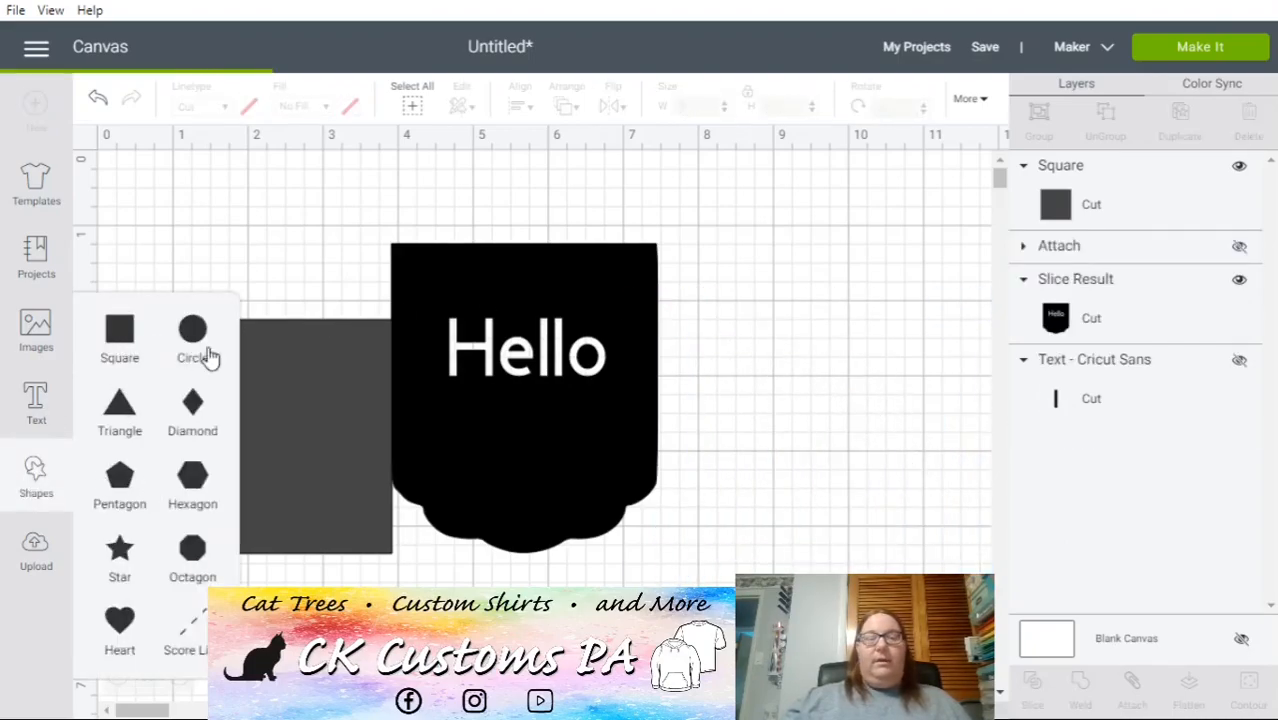
drag(465, 527, 791, 374)
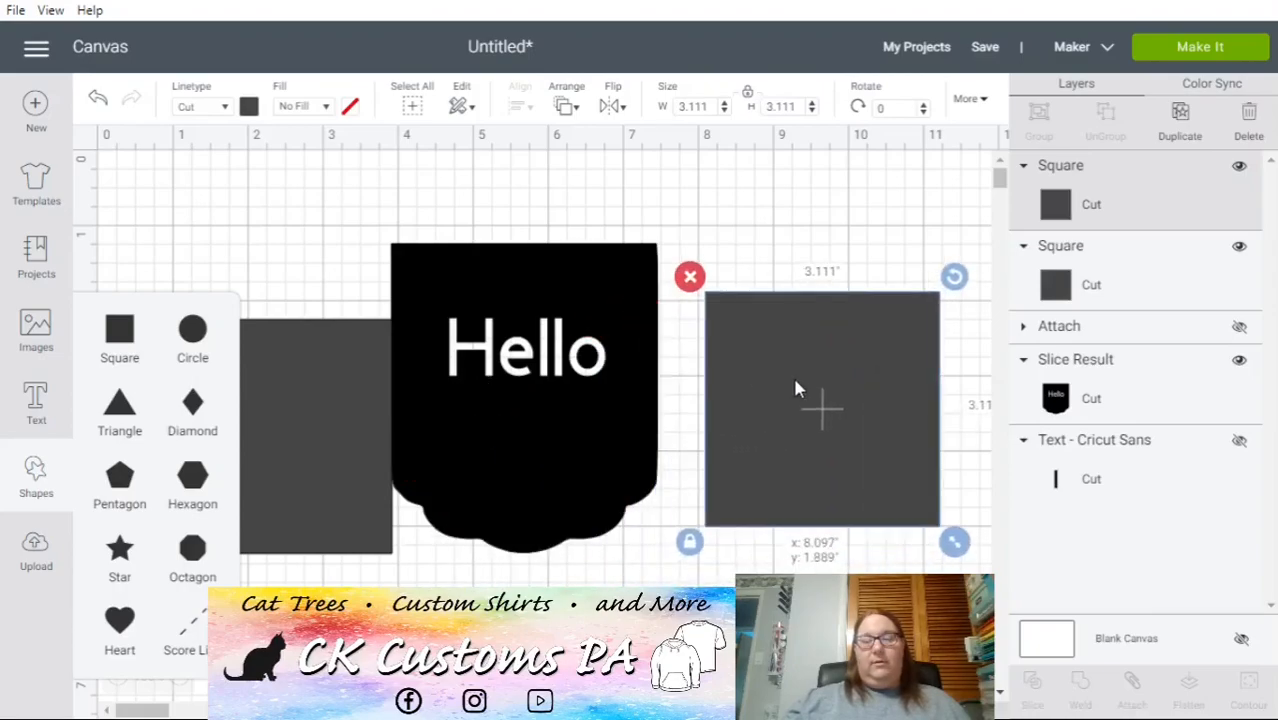
- Select both squares and the Hello shape, align their tops and distribute them horizontally
click(680, 372)
drag(900, 585, 214, 297)
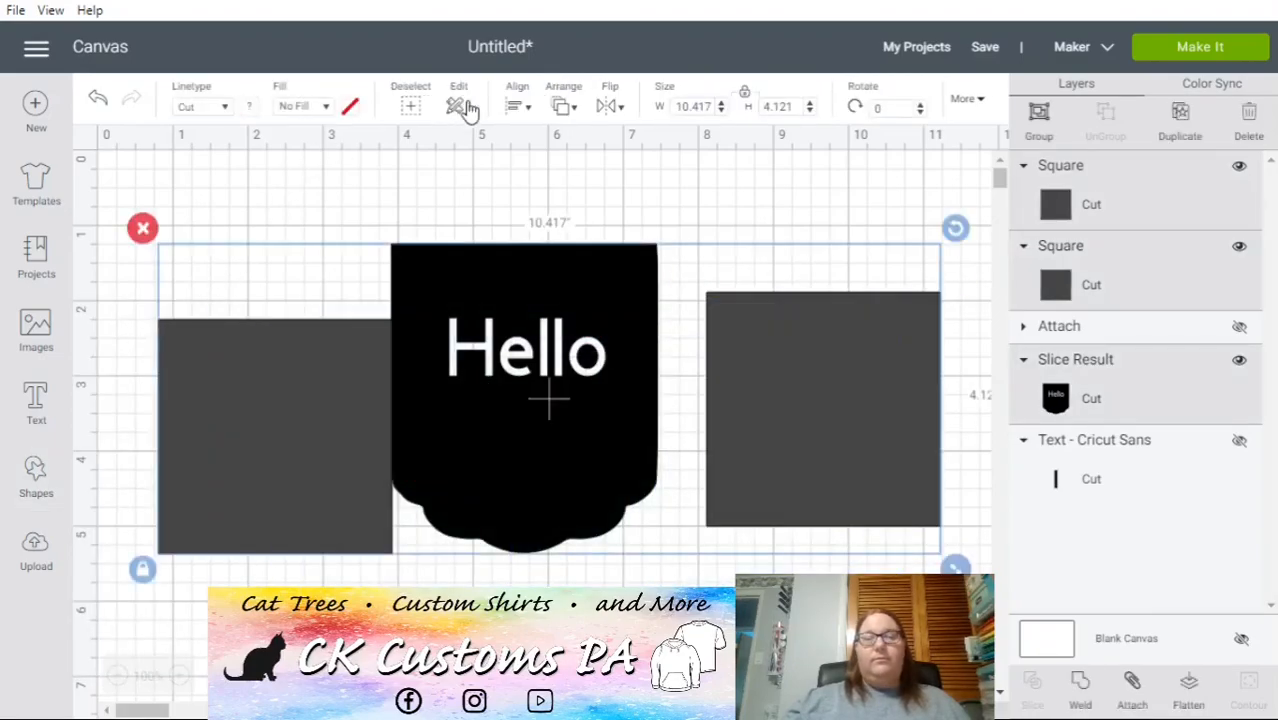
click(517, 105)
click(556, 258)
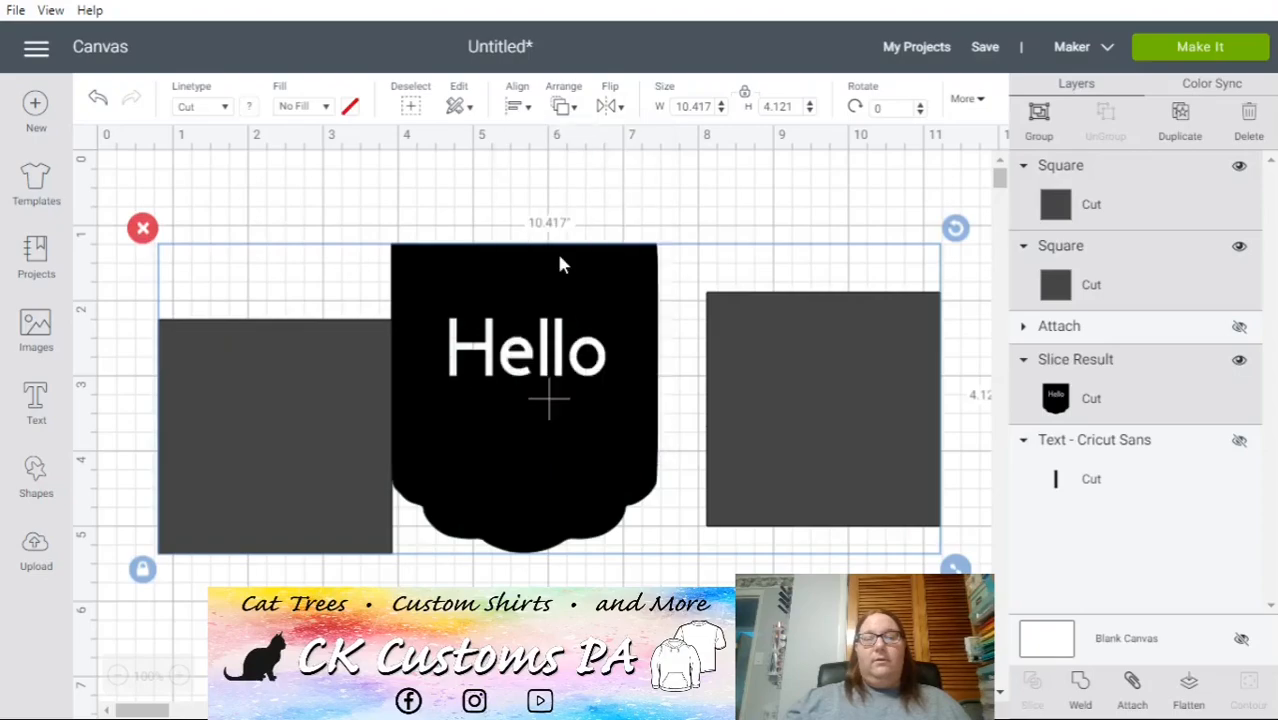
click(526, 118)
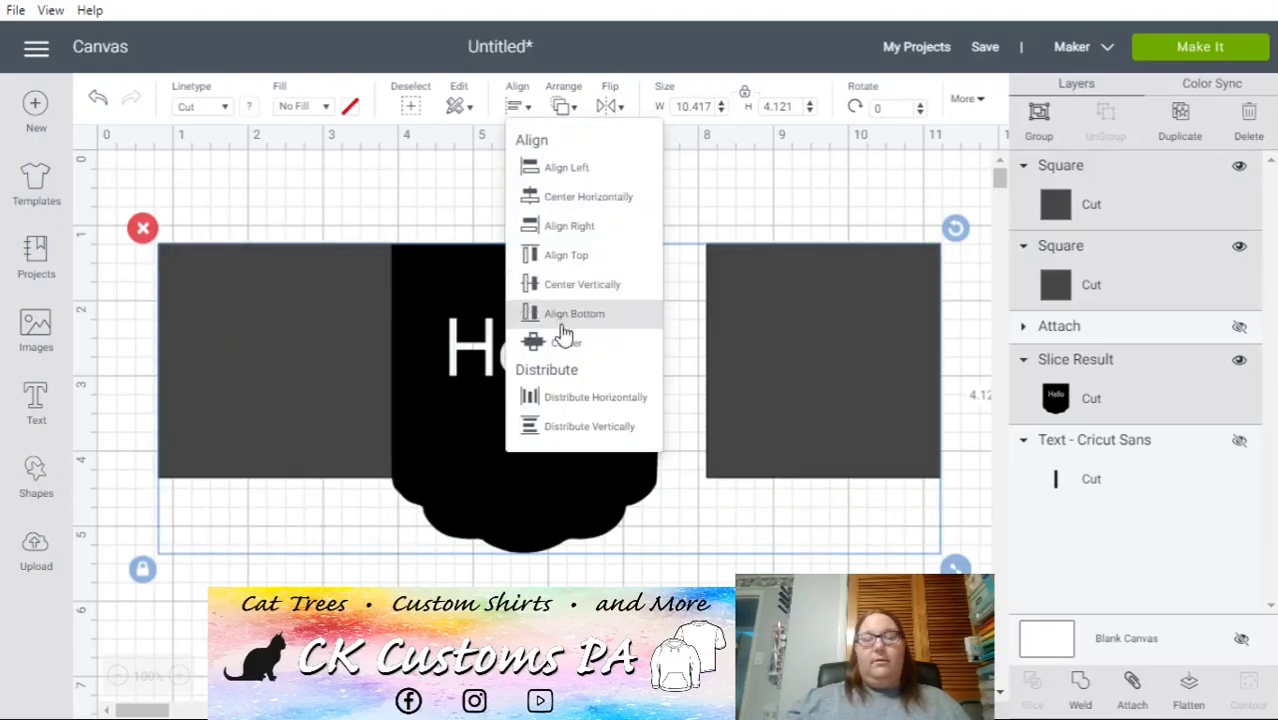
click(556, 400)
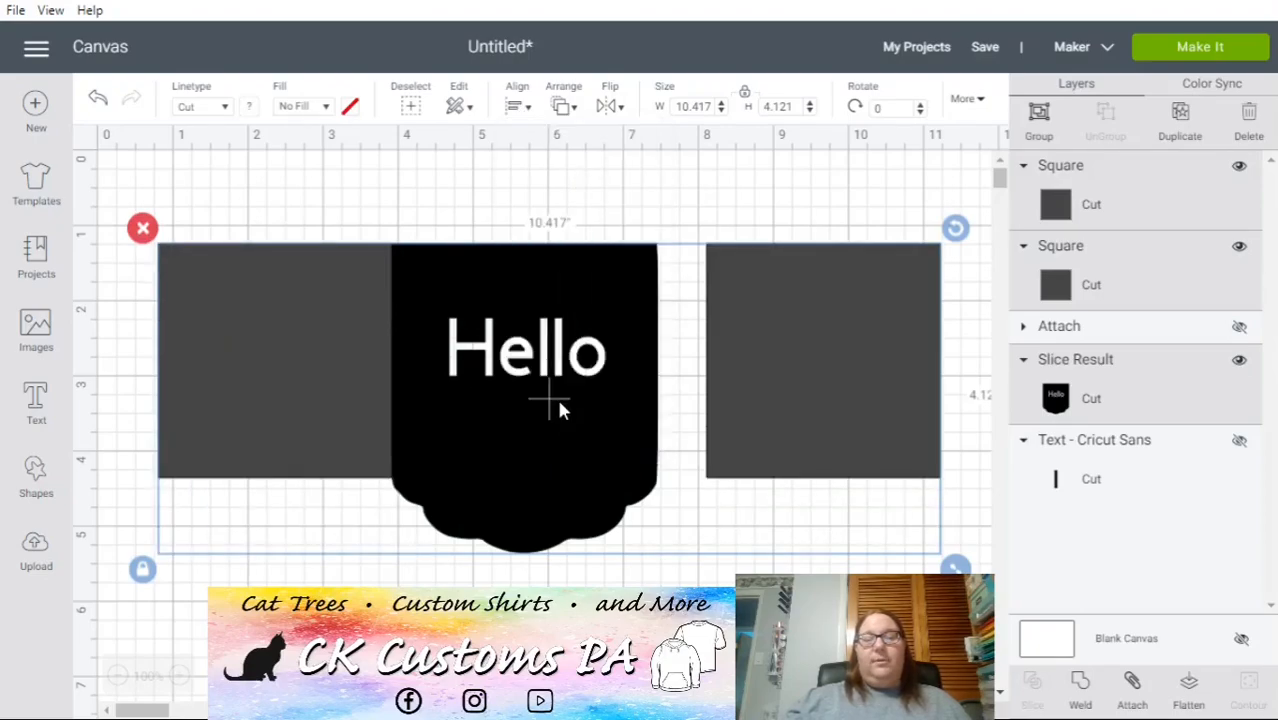
click(519, 108)
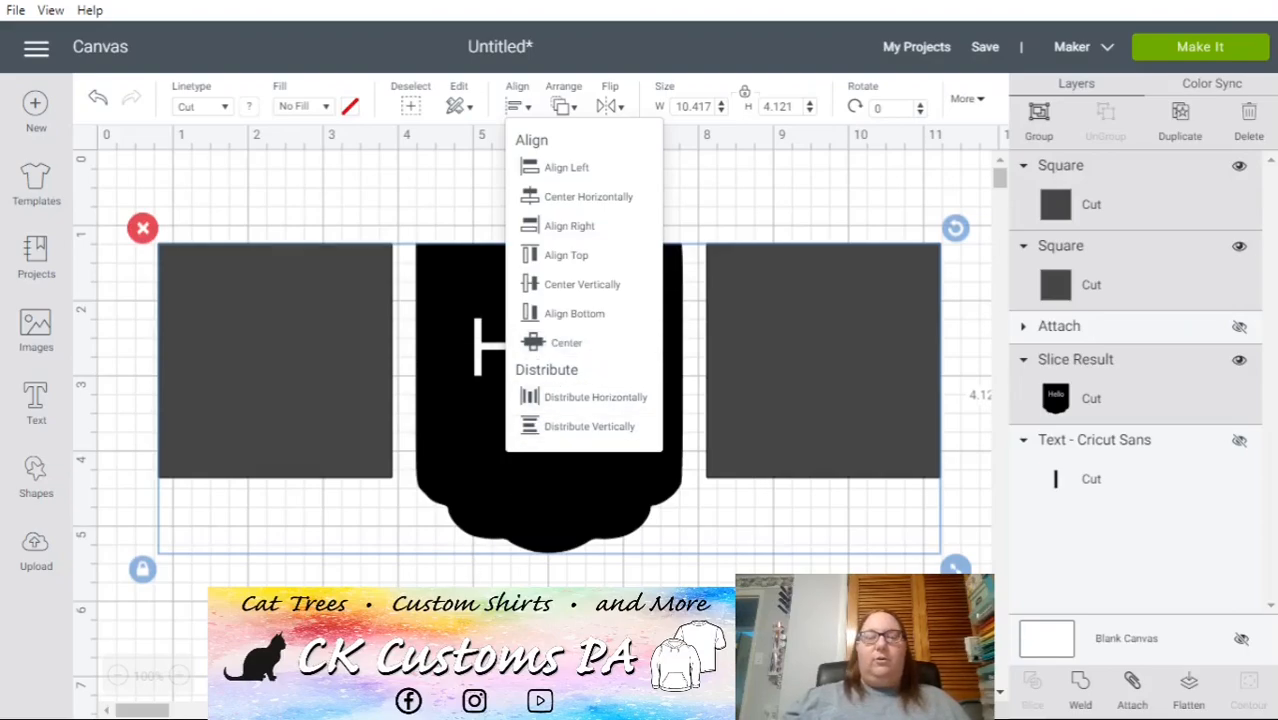
click(740, 195)
- Delete both squares and the Hello shape from the canvas
click(526, 339)
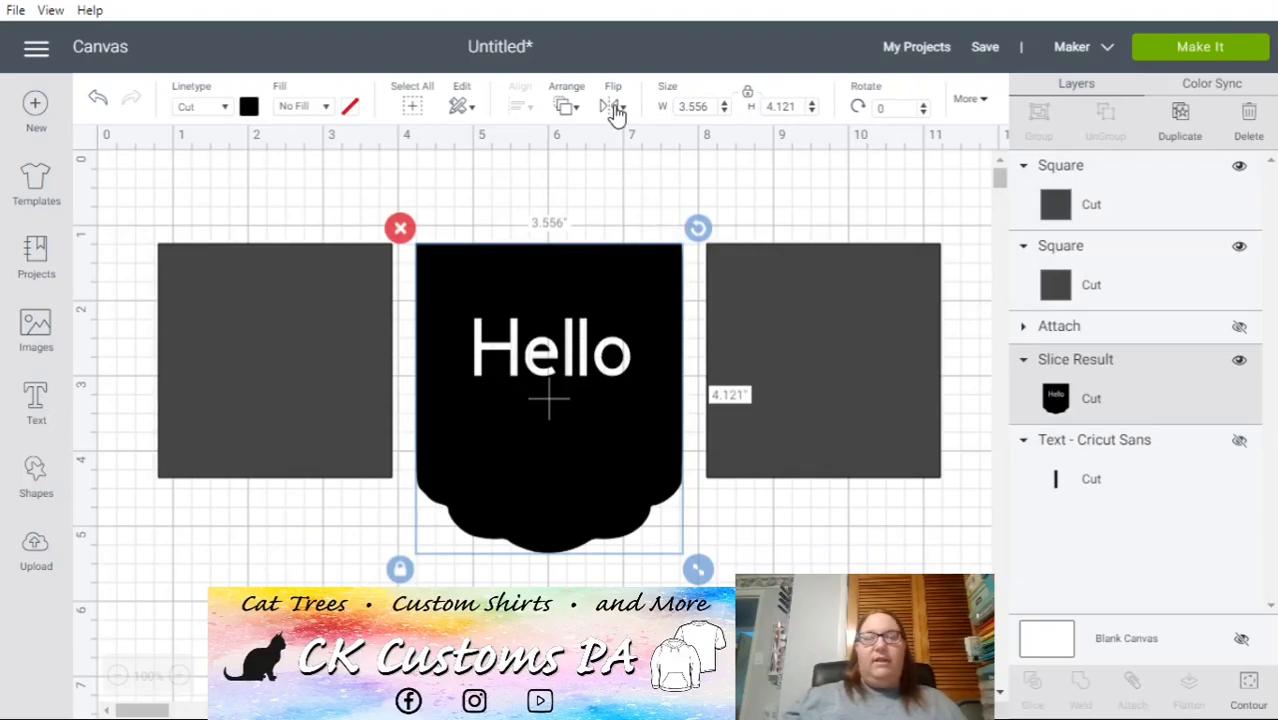
click(320, 357)
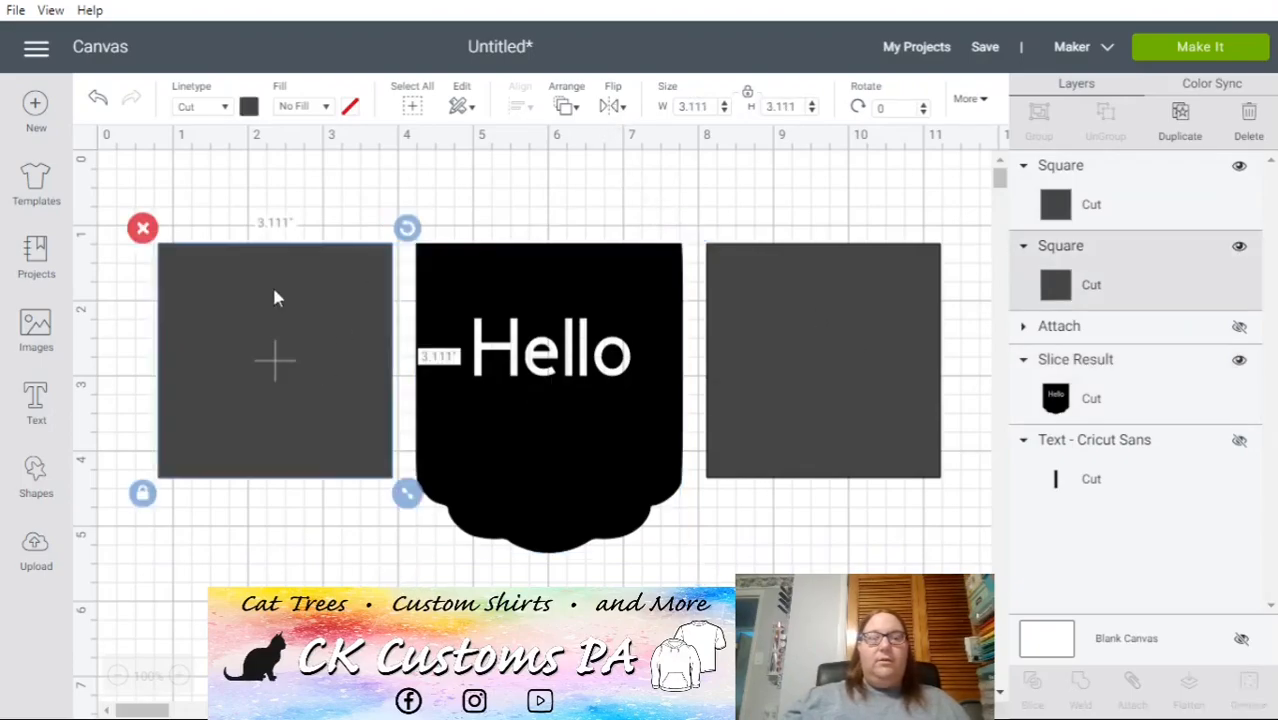
click(142, 231)
click(463, 279)
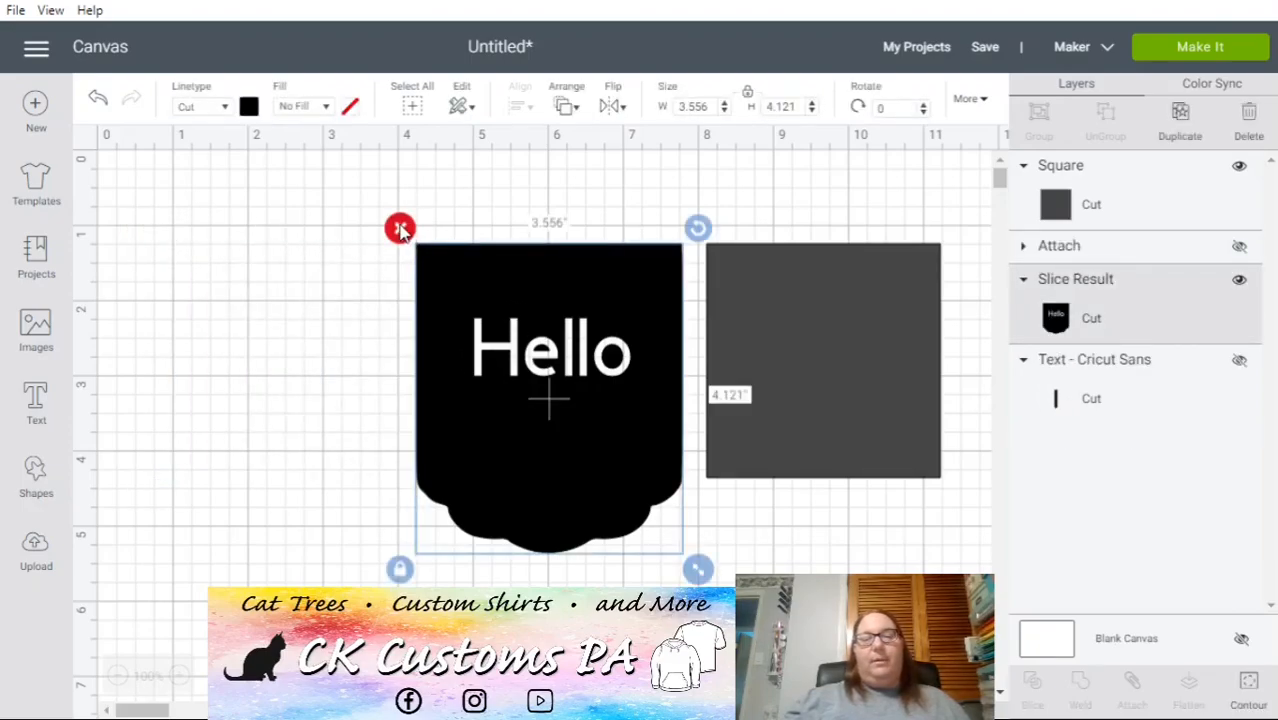
click(883, 393)
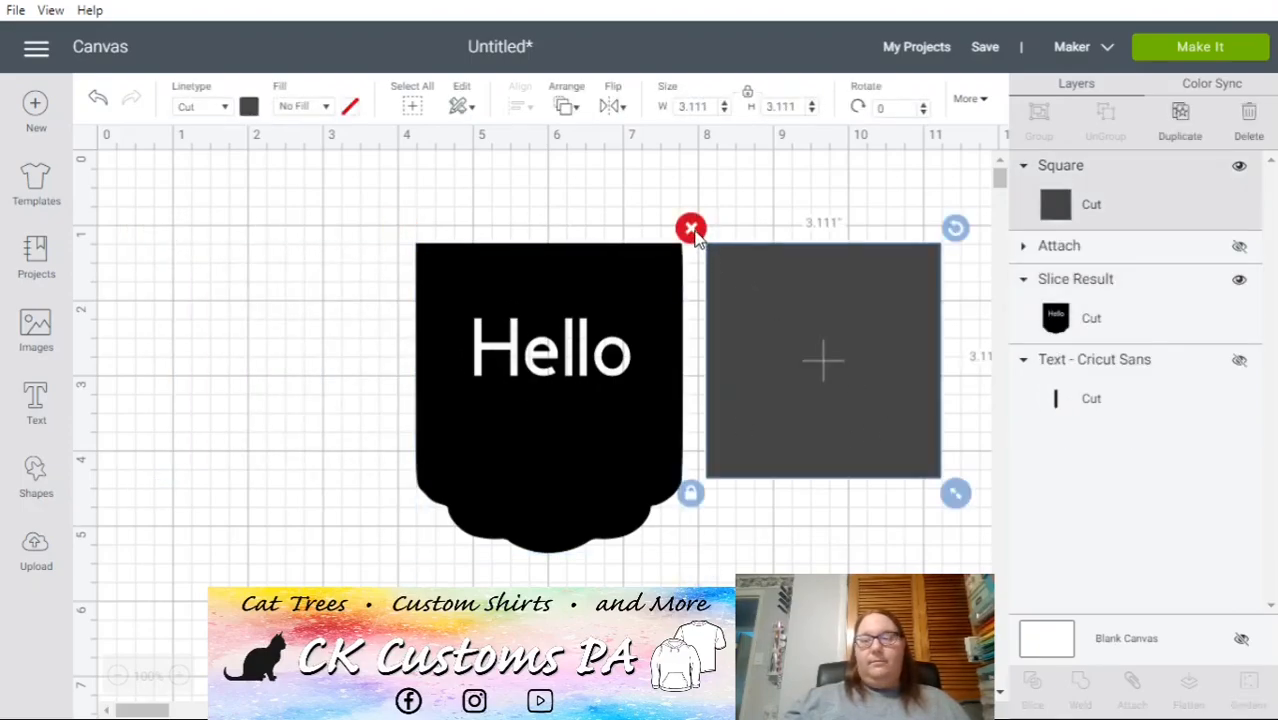
click(690, 229)
click(422, 260)
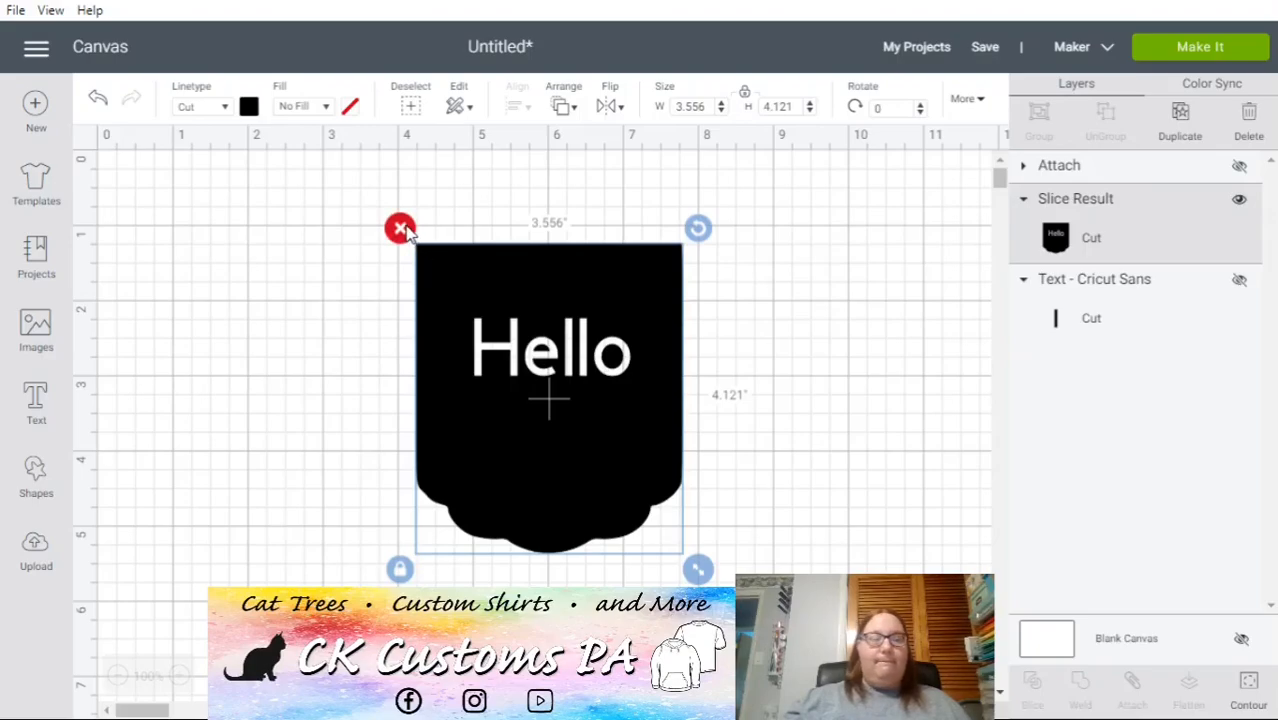
click(400, 229)
- Add a heart shape and move it to the upper middle of the canvas
click(30, 482)
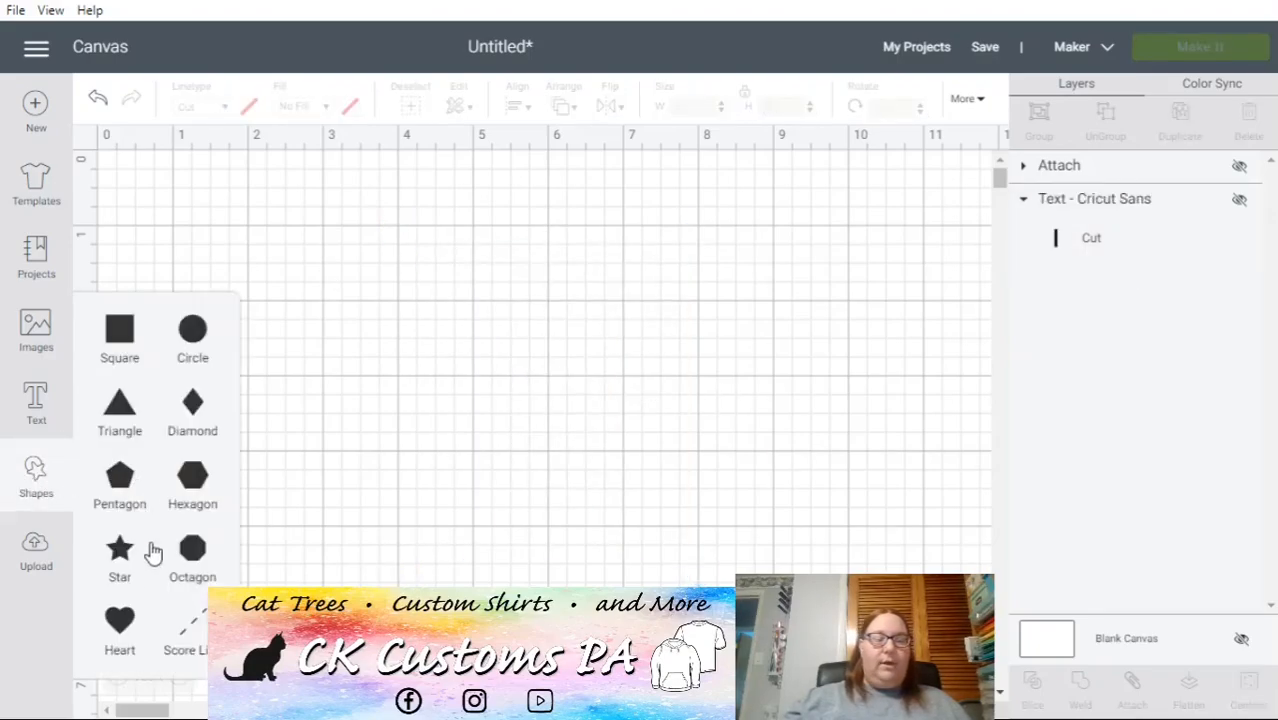
click(120, 625)
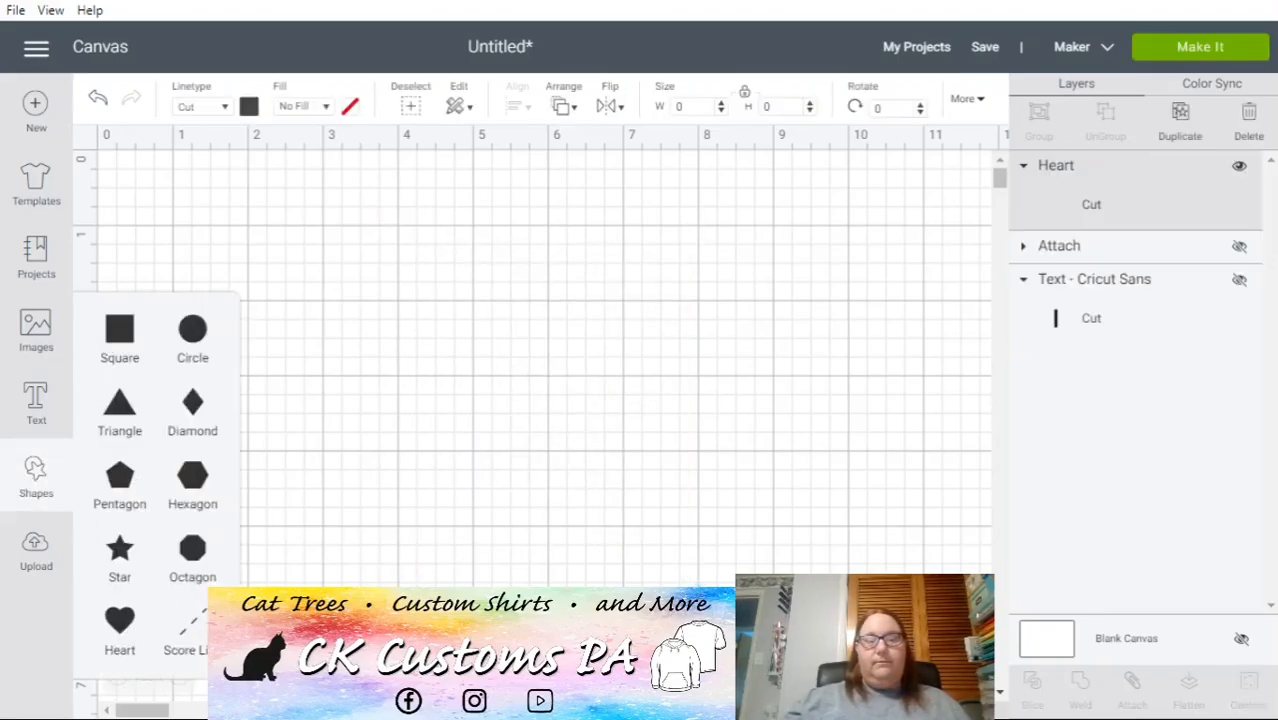
drag(608, 612, 558, 328)
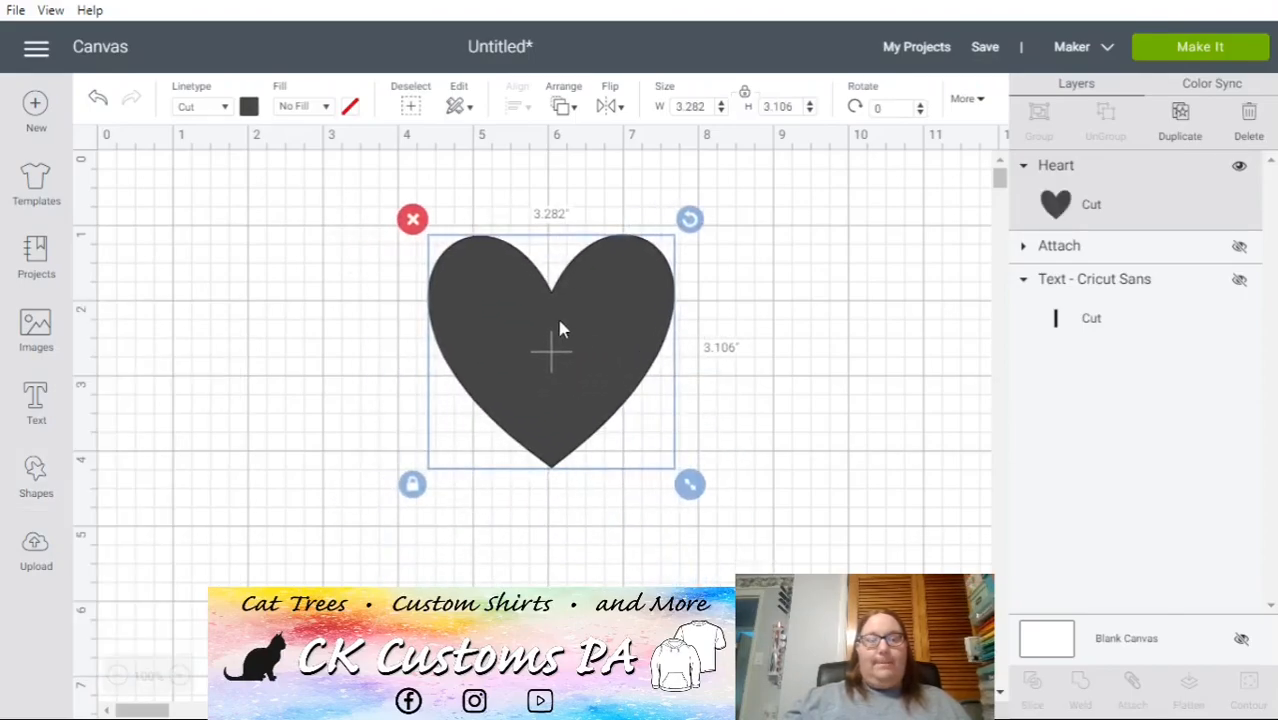
- Flip the heart vertically and reset its rotation to 0
click(611, 107)
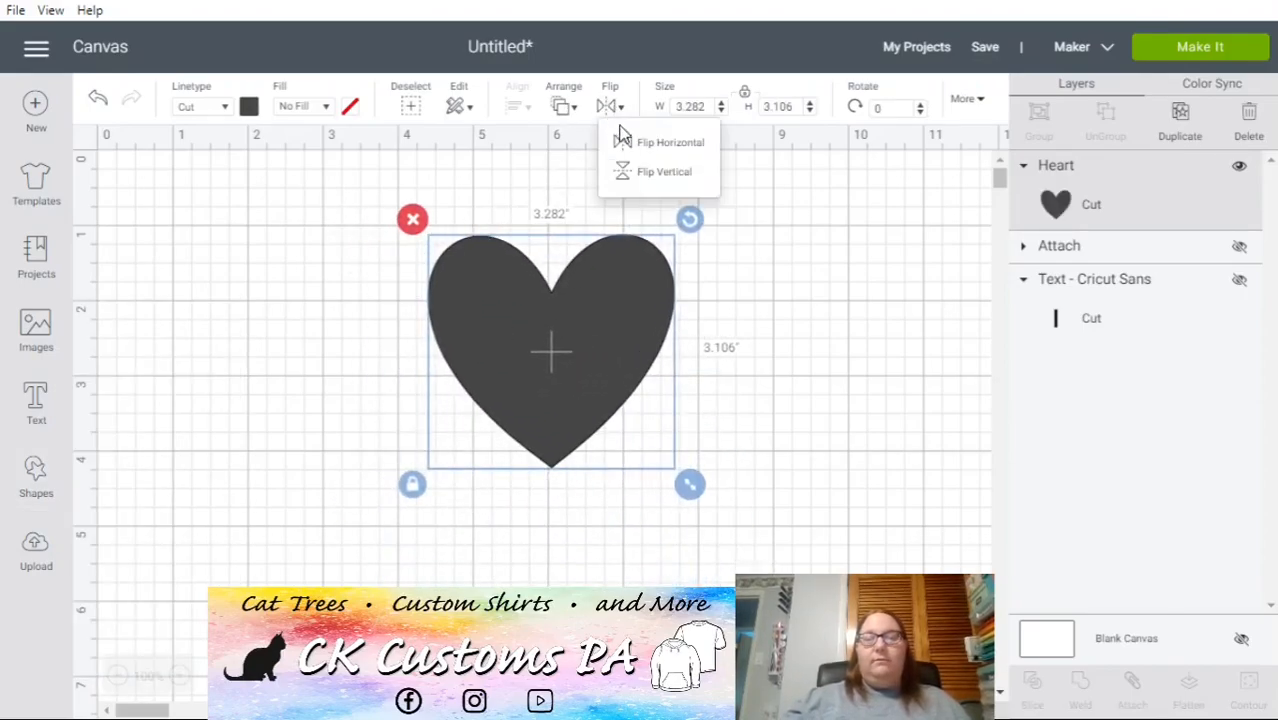
click(665, 173)
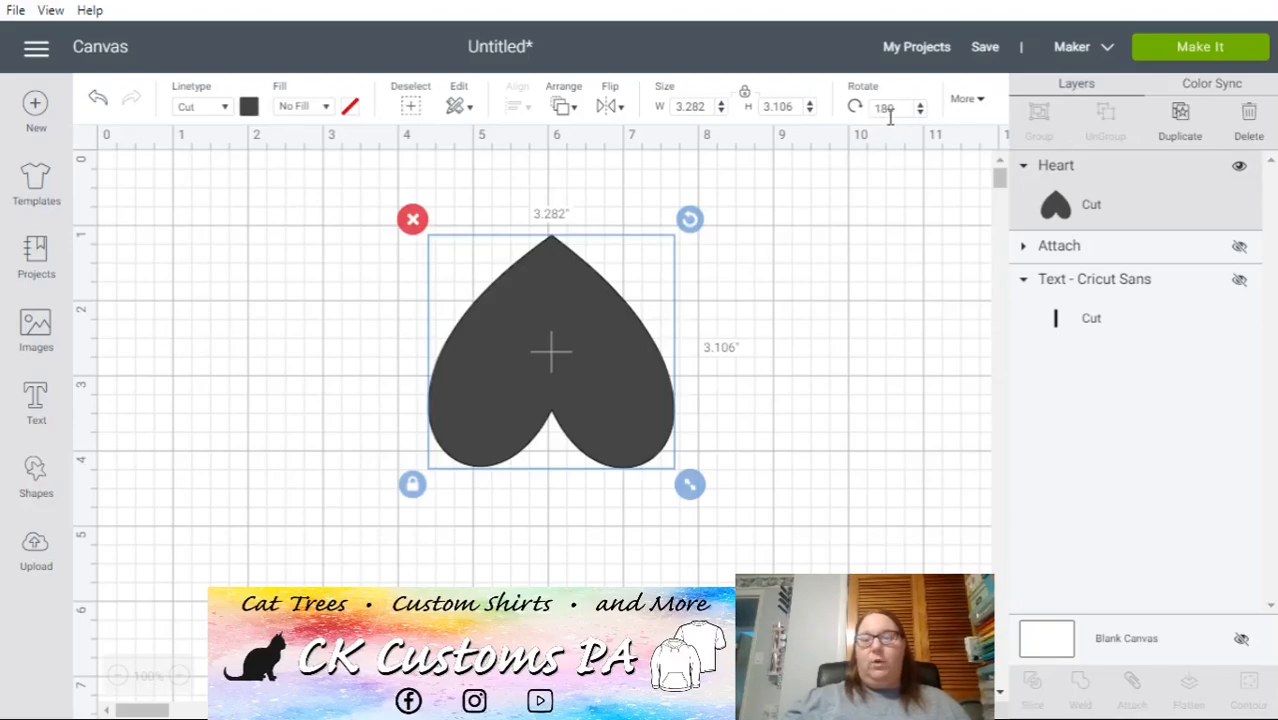
drag(905, 108, 843, 116)
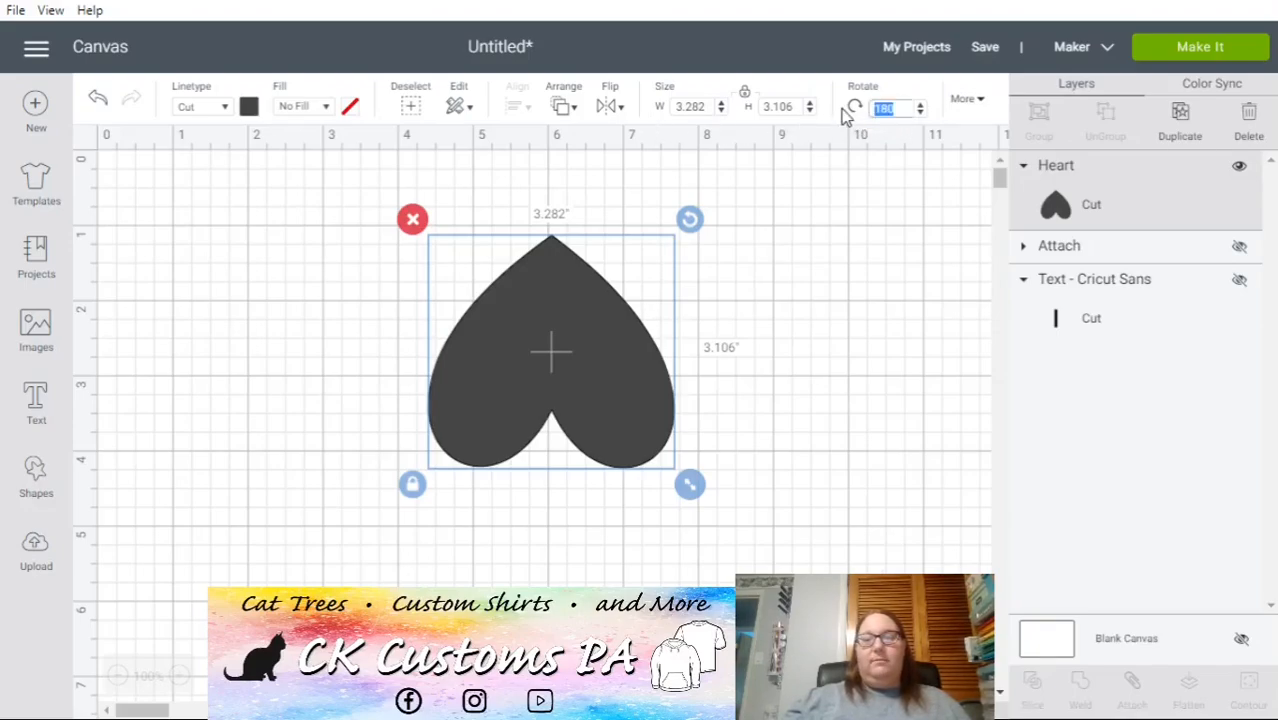
text(0)
key(Return)
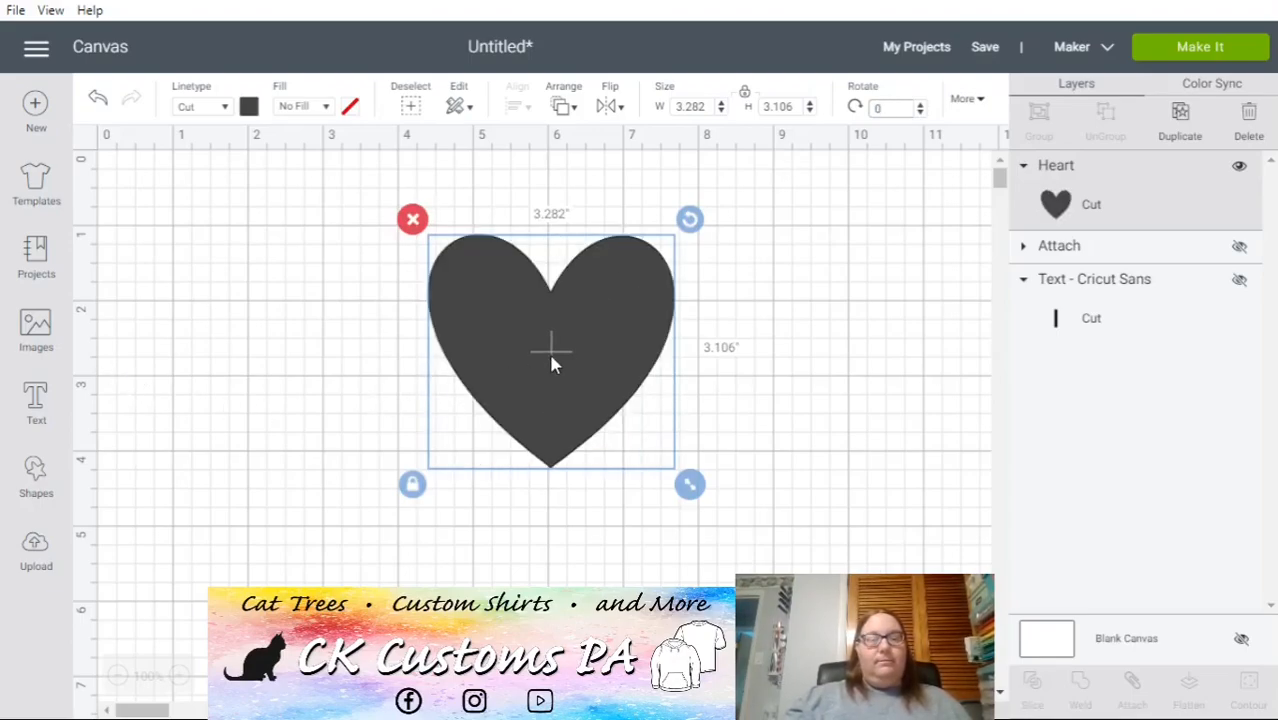
- Rotate the heart onto its side, to about 269.21°, and flip it horizontally
drag(690, 225, 451, 251)
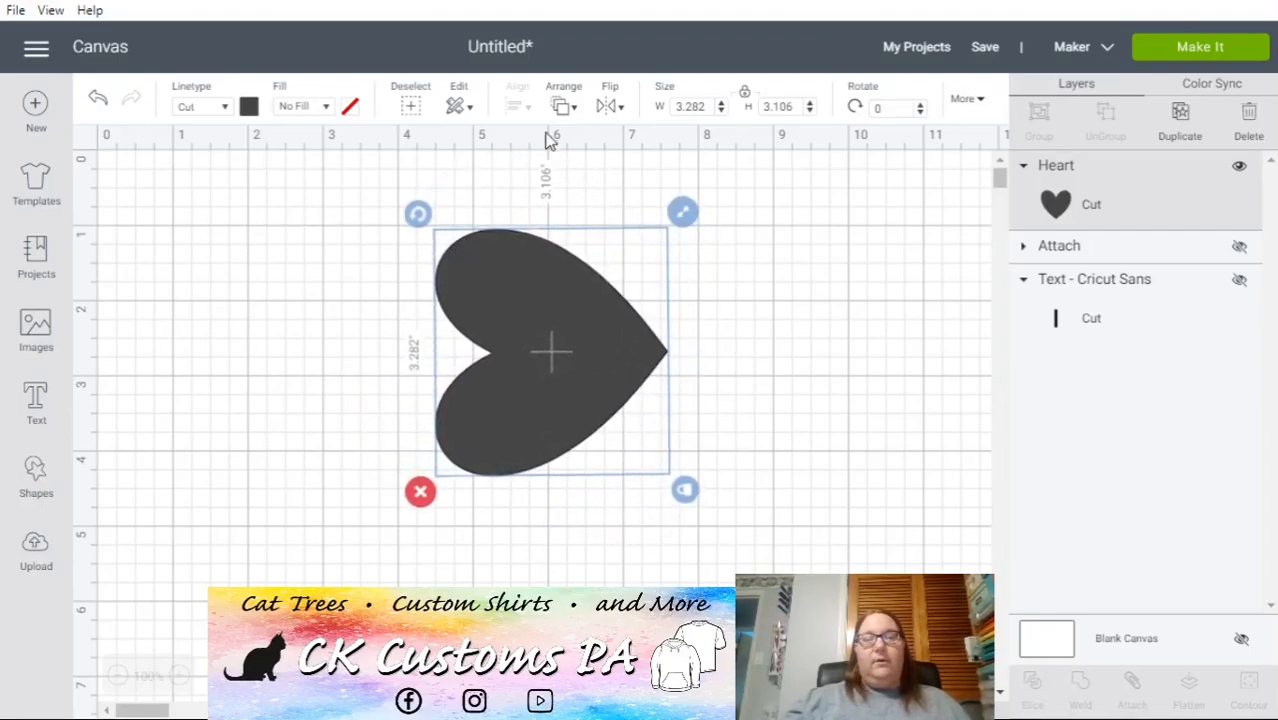
click(606, 109)
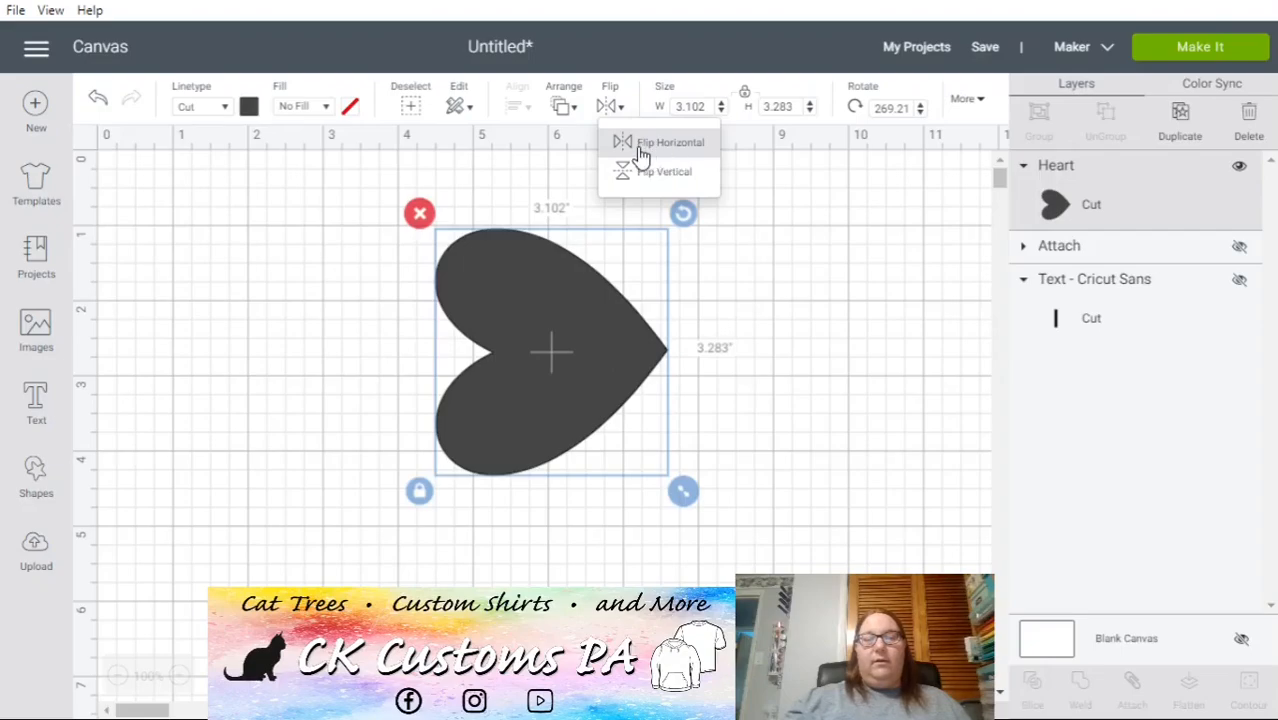
click(690, 157)
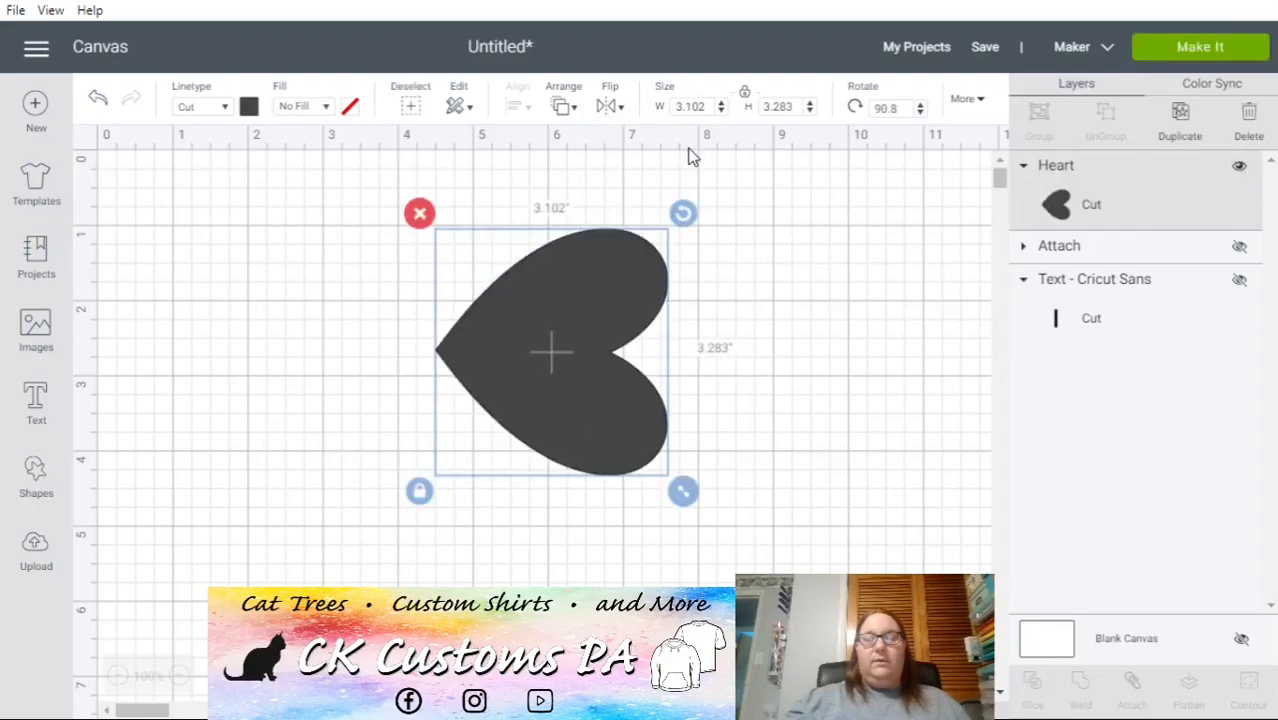
- Duplicate the heart, place the two hearts on opposite sides of the canvas and flip the left one horizontally so their points face each other
drag(557, 352, 239, 333)
click(1181, 125)
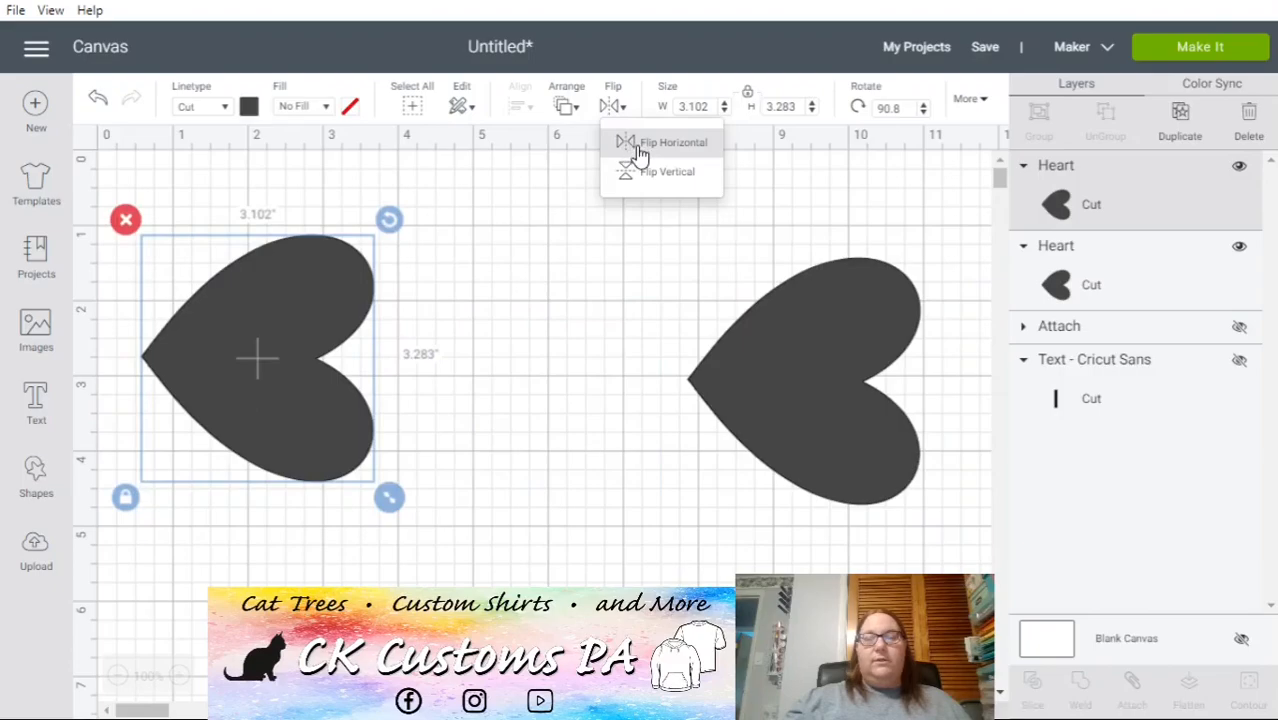
click(632, 148)
mouse_move(281, 385)
mouse_down()
mouse_move(283, 402)
mouse_move(285, 368)
mouse_up()
- Select both hearts and center them vertically
click(800, 560)
drag(918, 559, 230, 315)
click(517, 112)
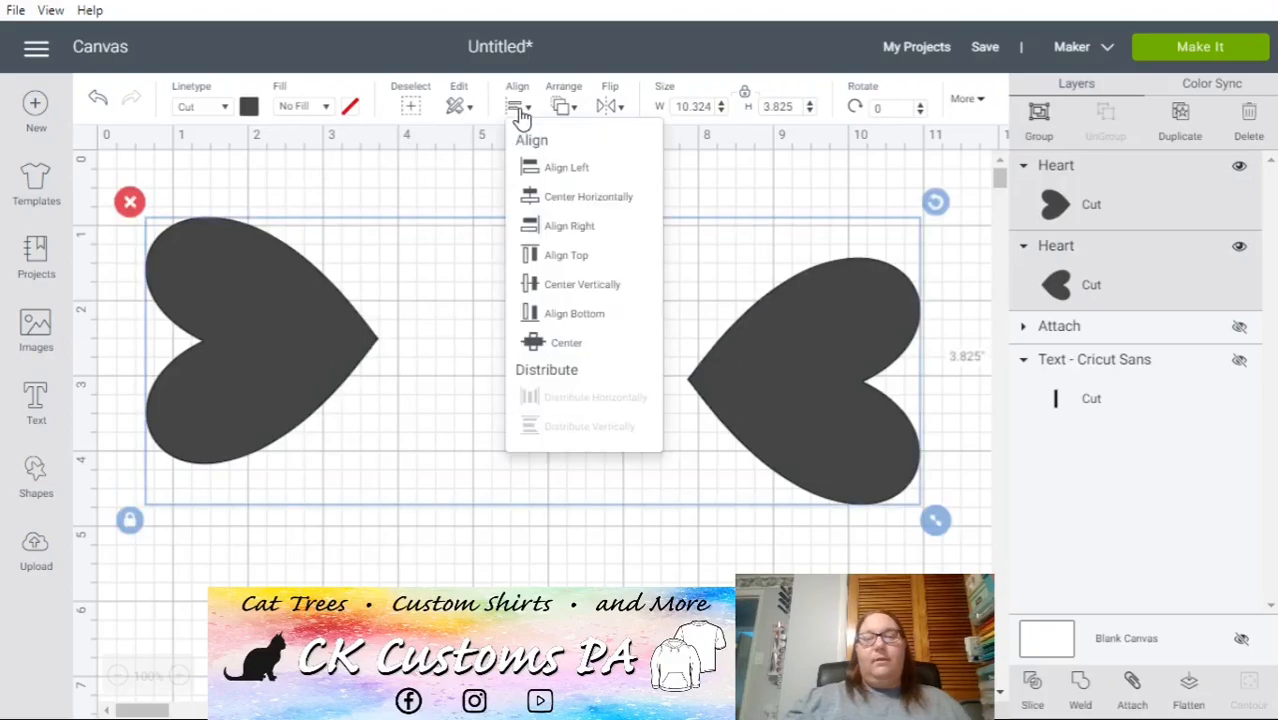
click(575, 287)
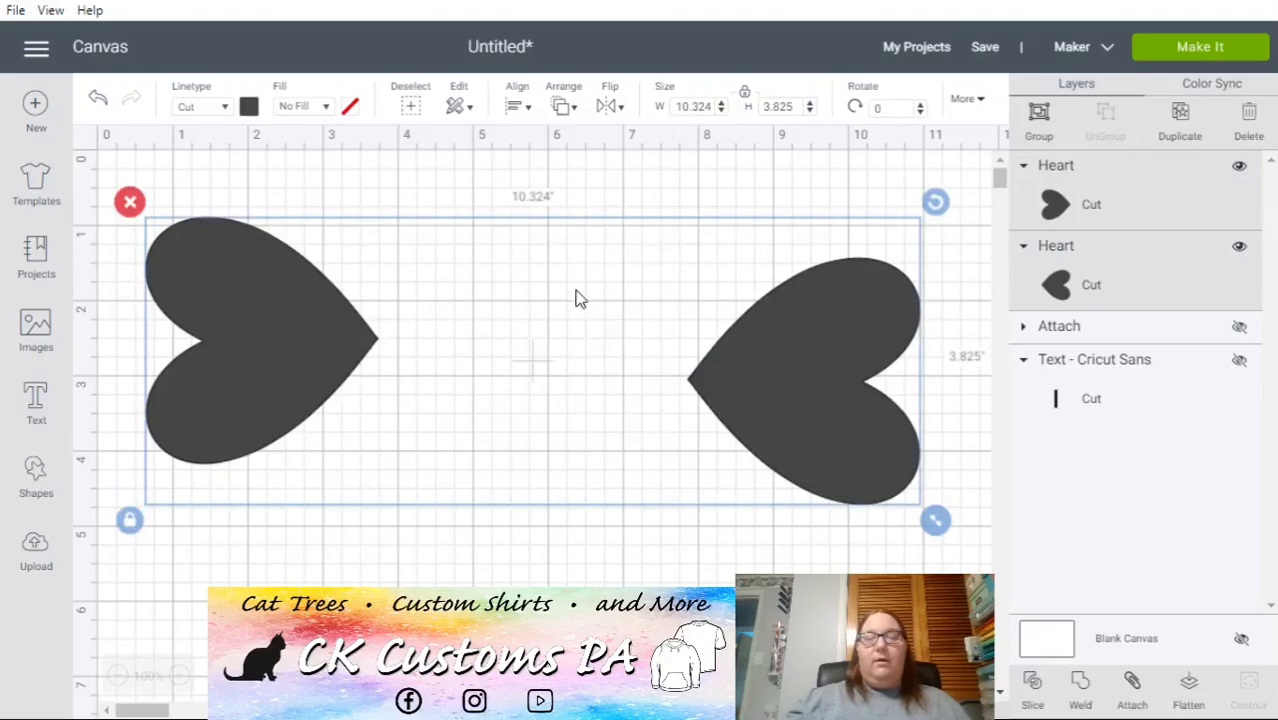
click(575, 520)
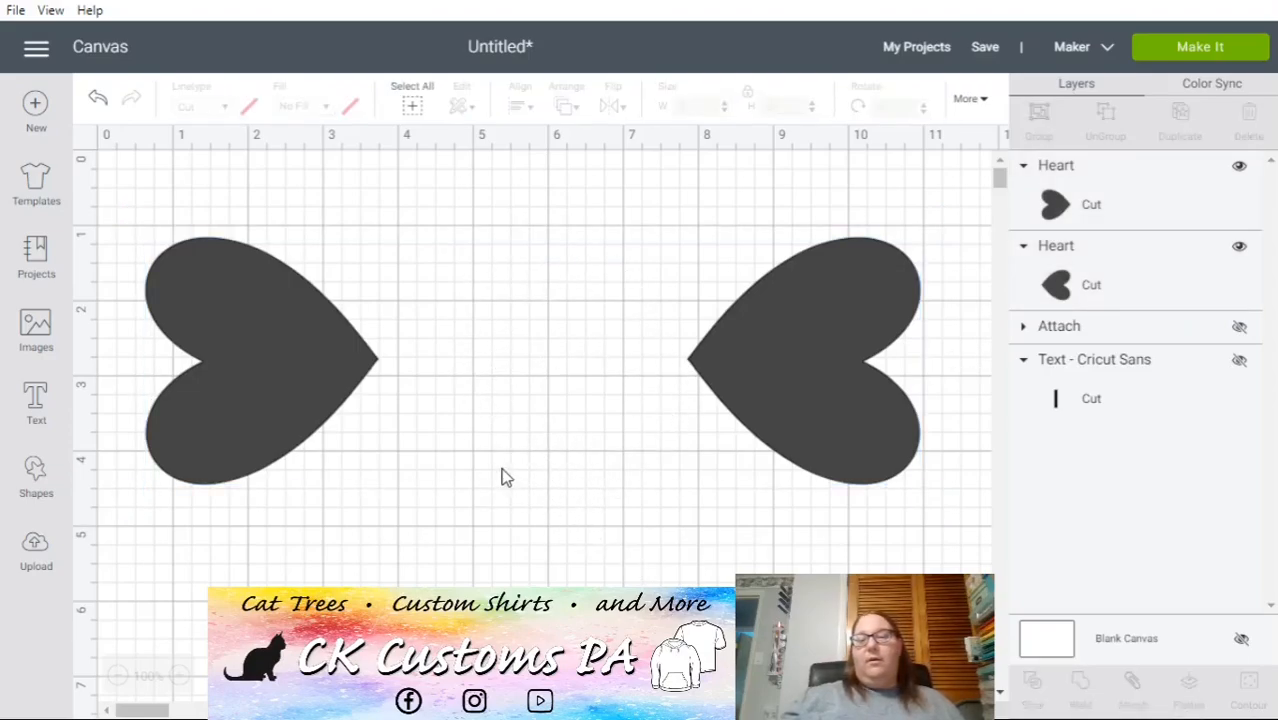
- Set the right heart's rotation to 90°
click(886, 427)
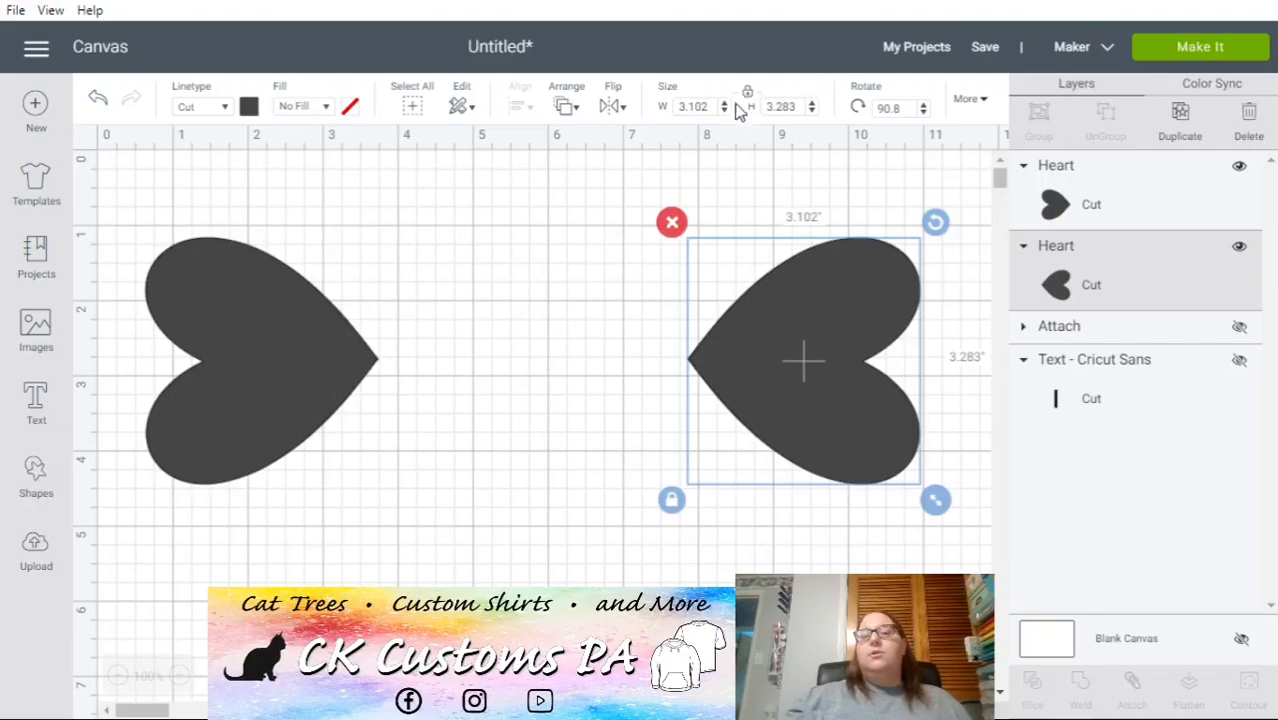
drag(916, 225, 935, 220)
double_click(899, 112)
text(90)
key(Return)
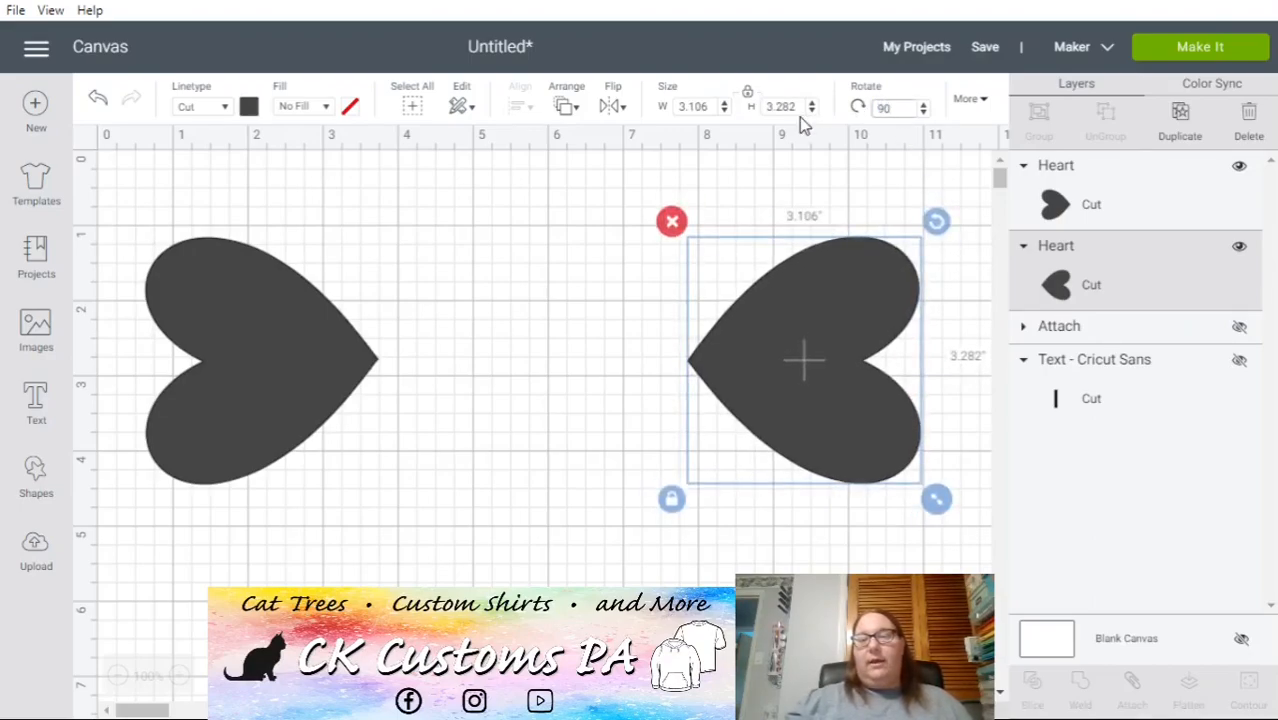
click(868, 592)
- Set the left heart's rotation to 270°
click(220, 340)
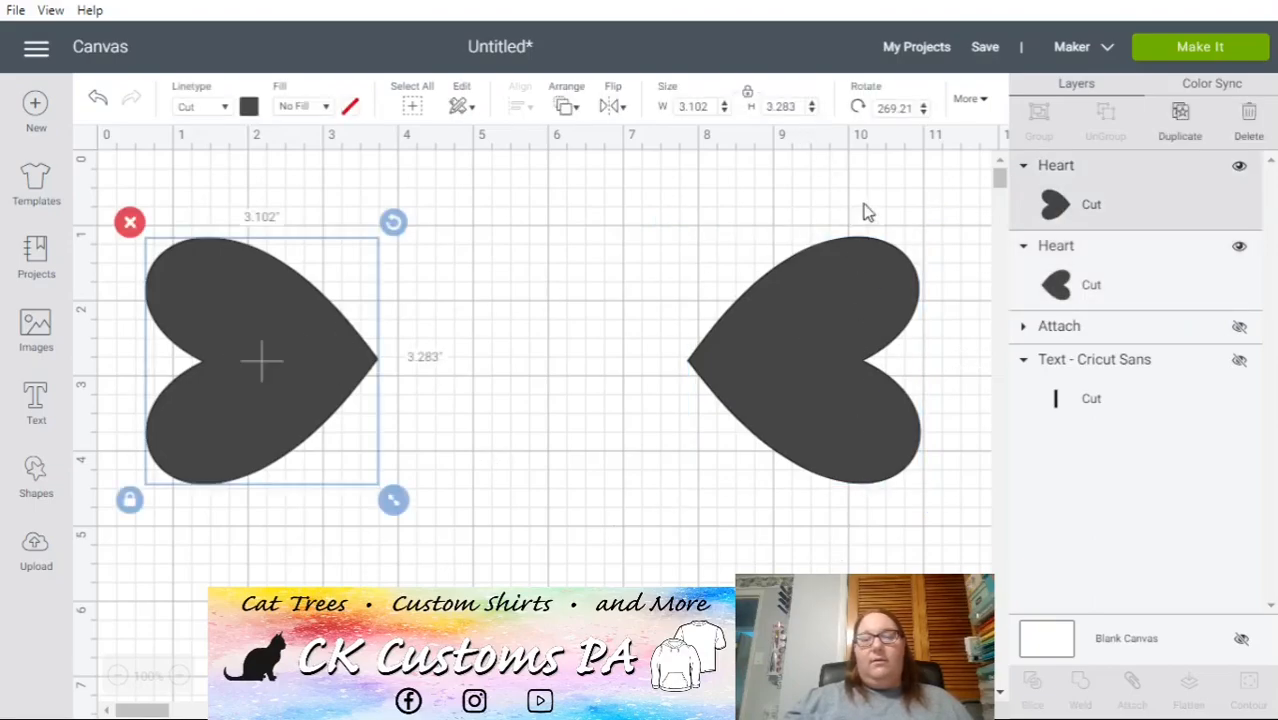
drag(913, 107, 830, 110)
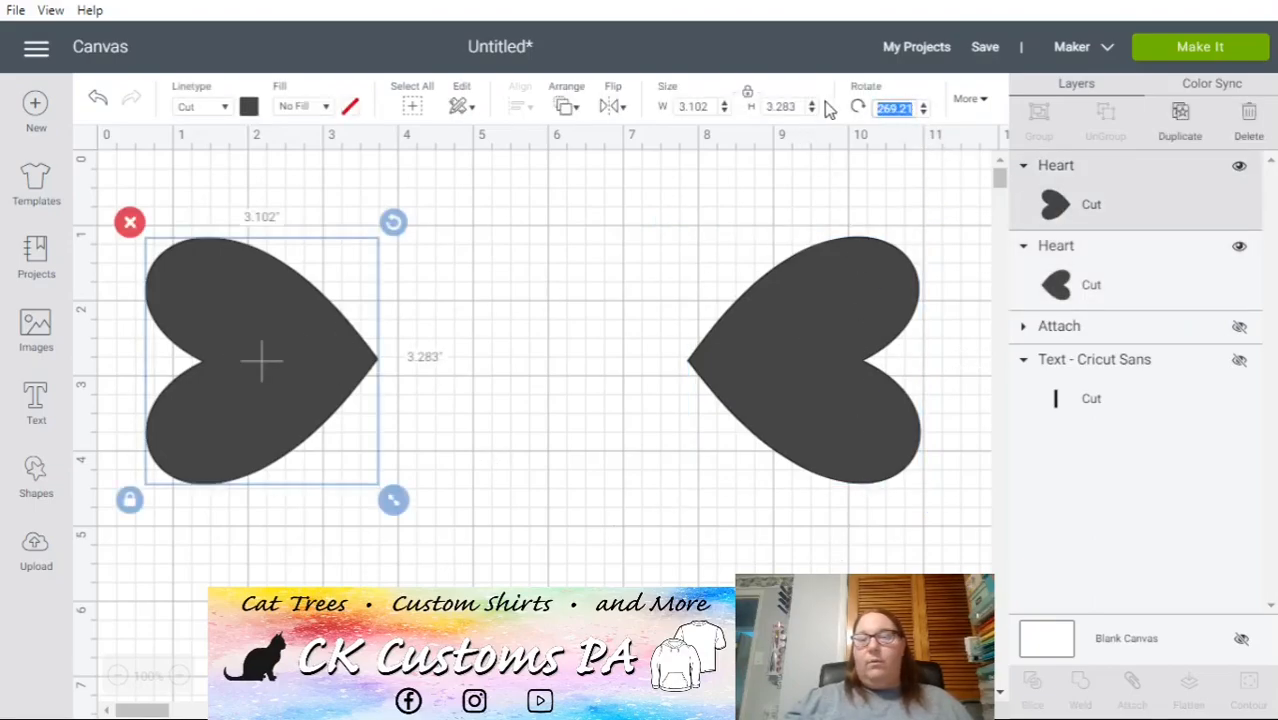
text(270)
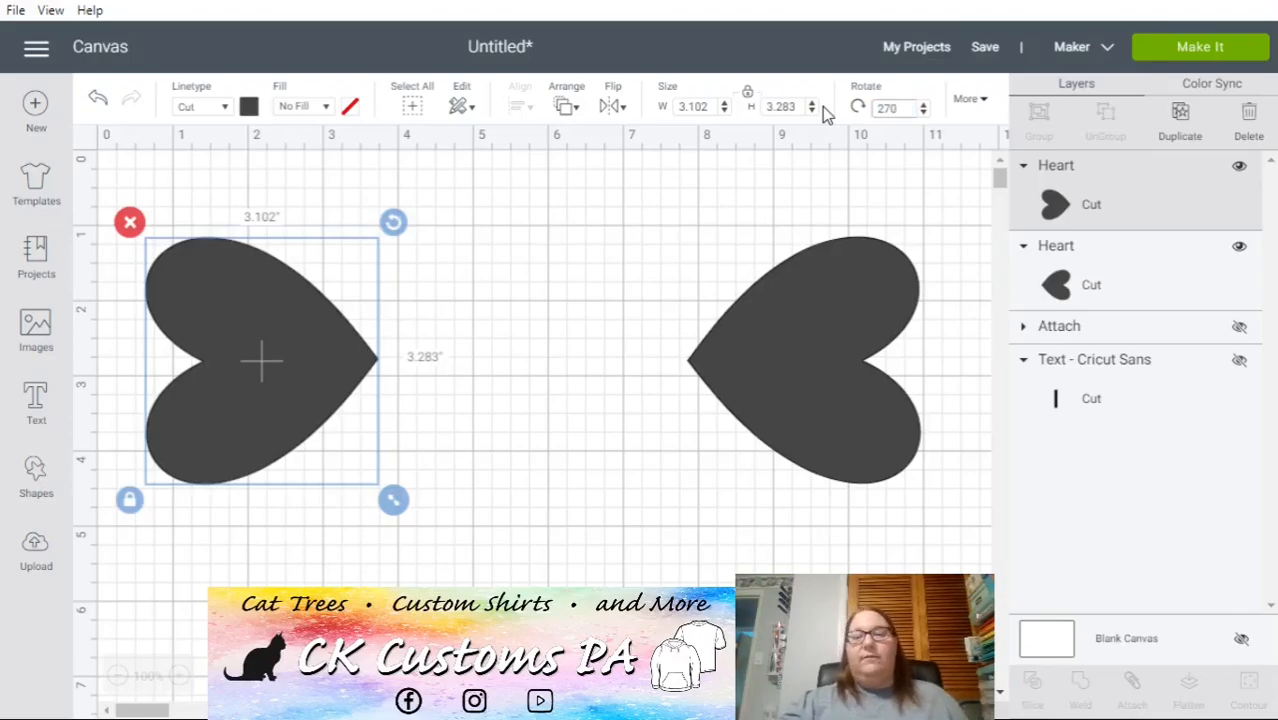
key(Return)
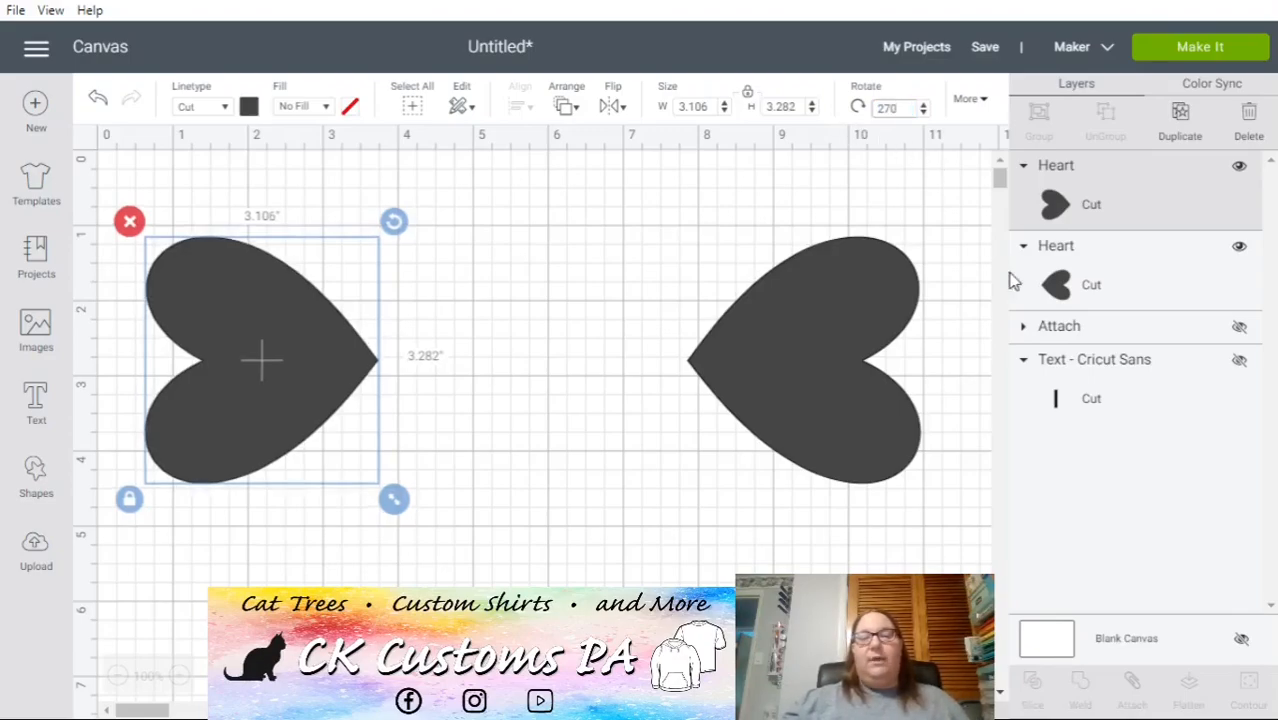
- Rotate the right heart freehand to about 17.29°
click(776, 372)
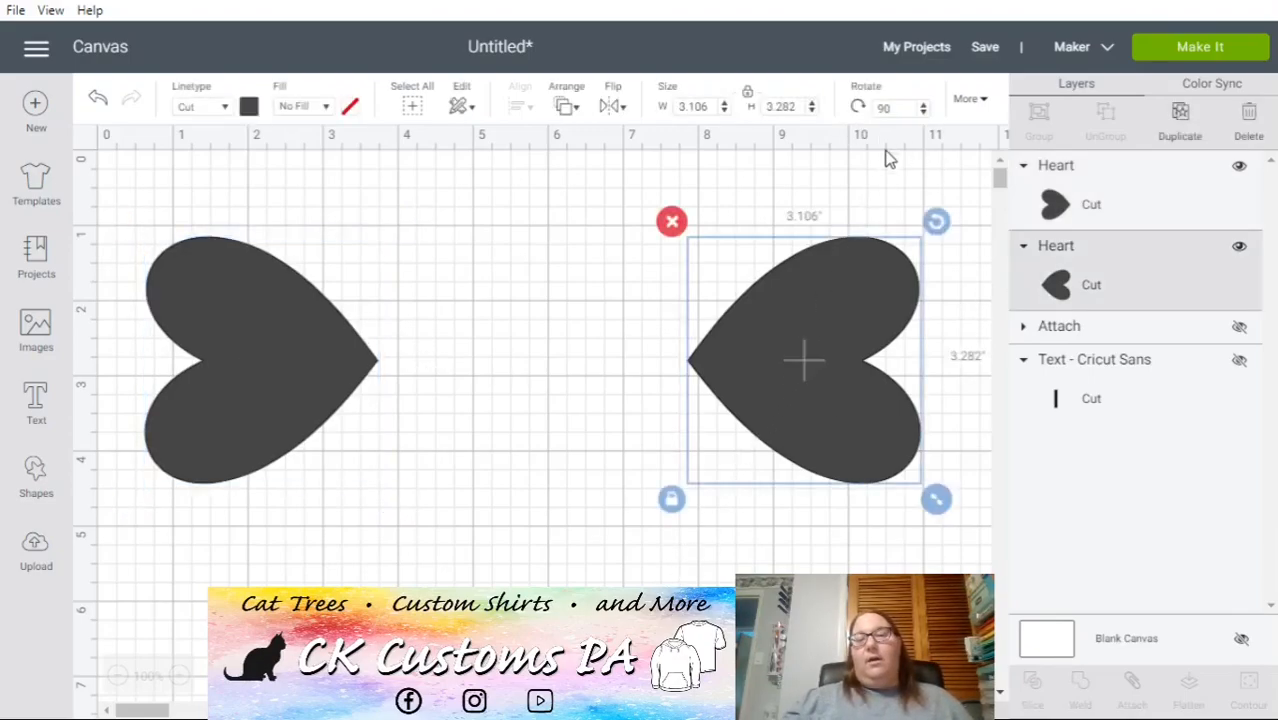
drag(938, 223, 884, 200)
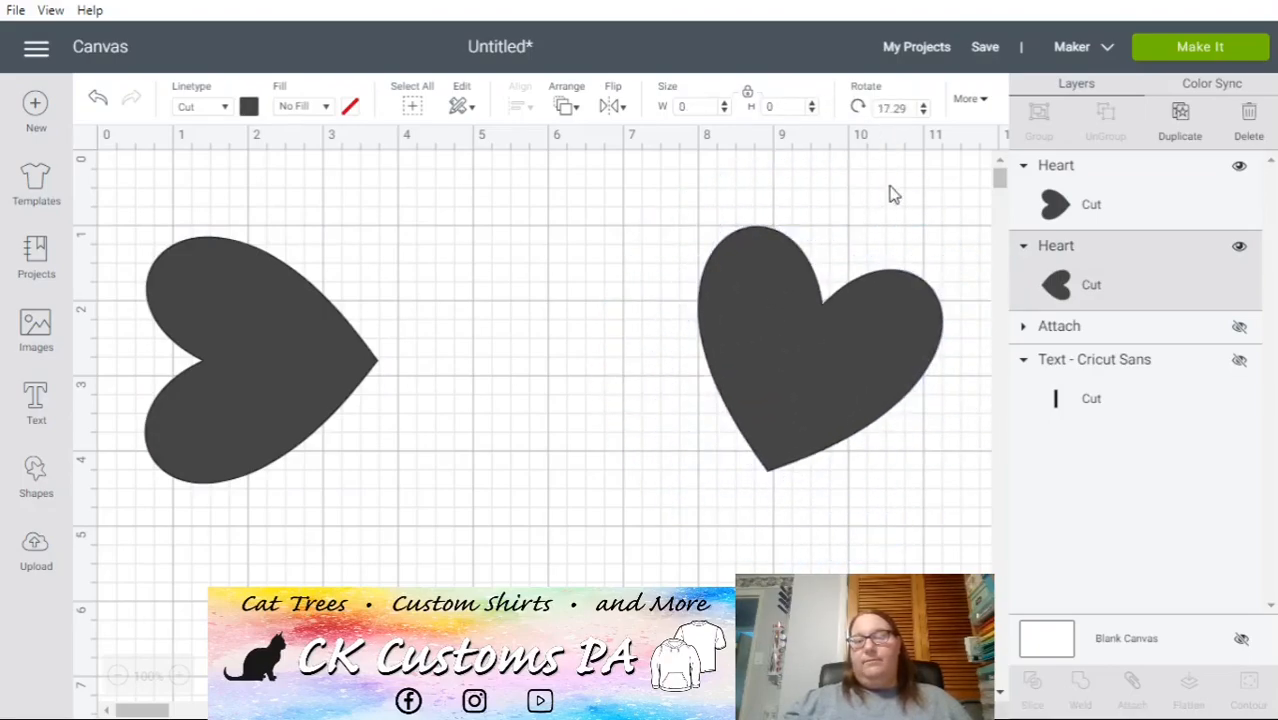
- Move the right heart closer to the left heart, with its top edge near the 1-inch mark
drag(795, 403, 636, 416)
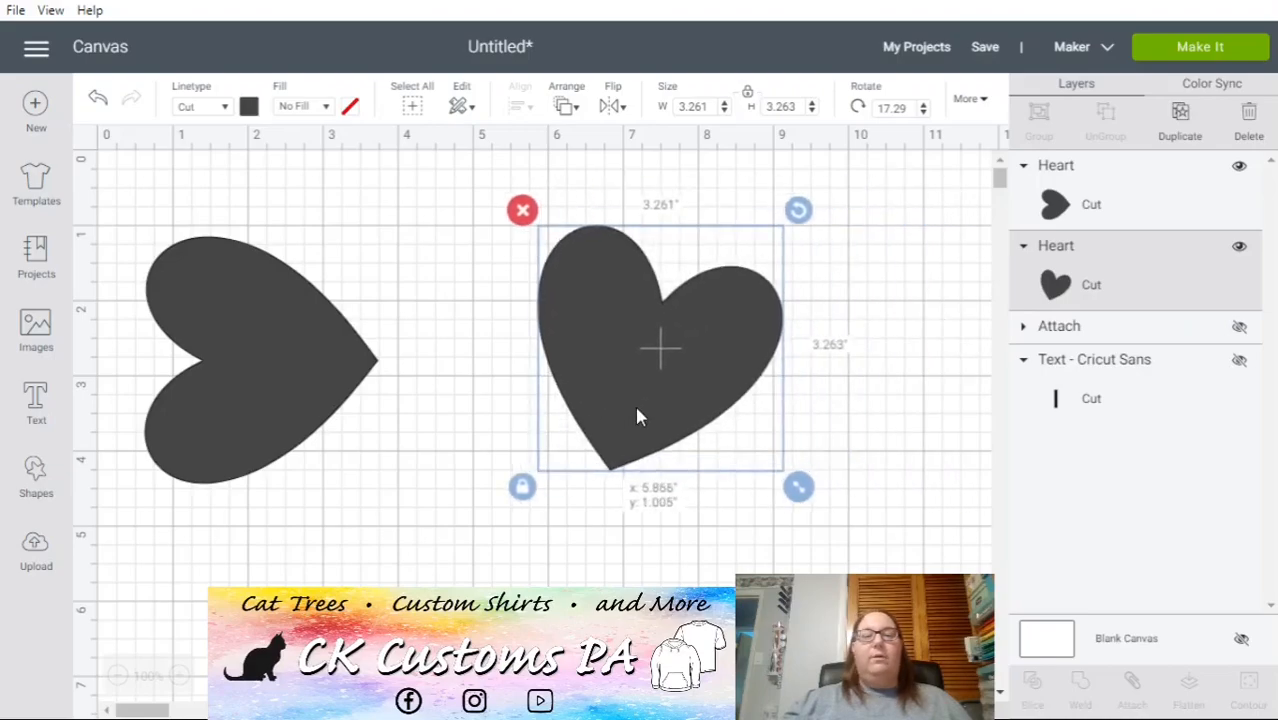
drag(701, 339, 675, 373)
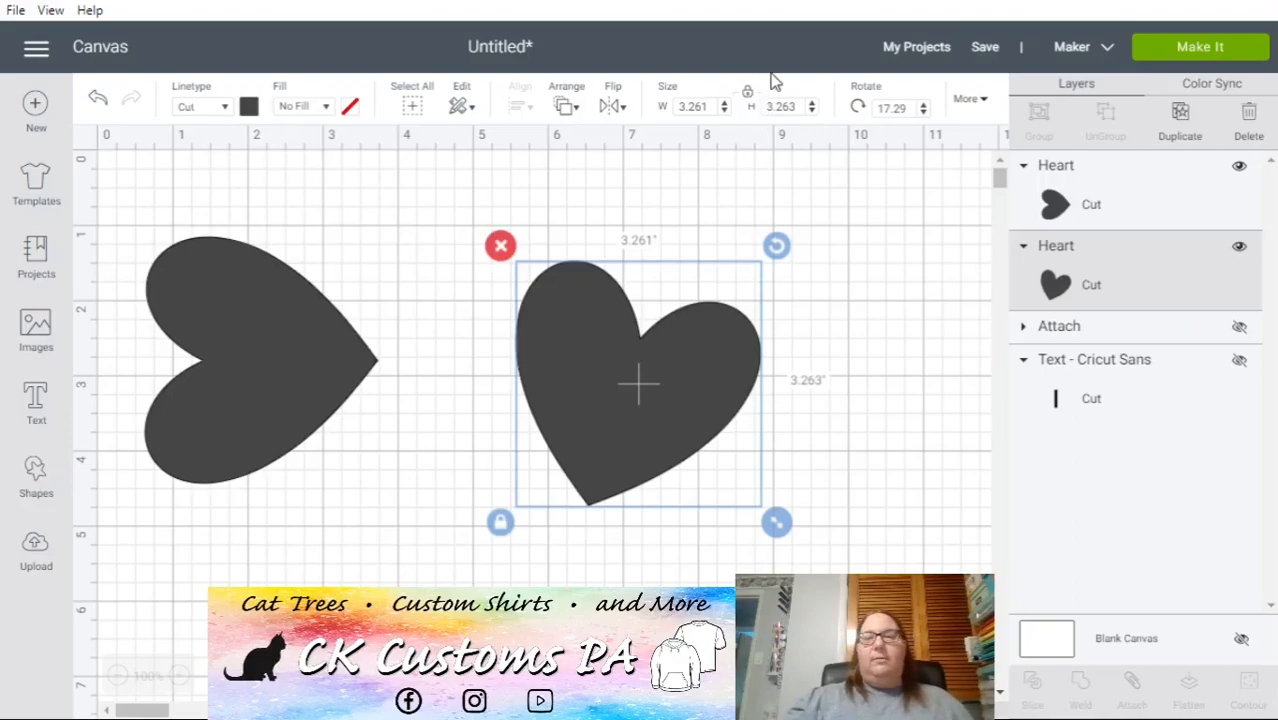
drag(692, 374, 679, 340)
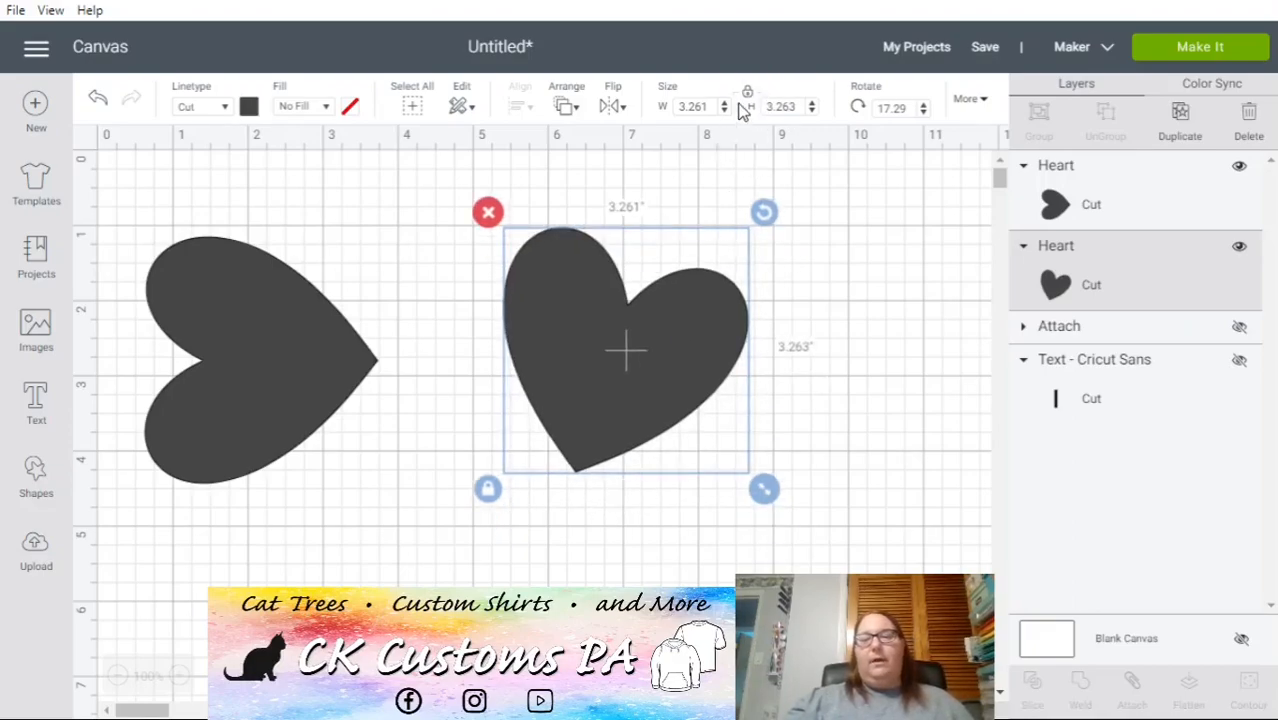
- Stretch the right heart freehand to about 4.19 × 3.94 inches with its proportions unlocked, and lock the proportions again
drag(763, 495, 835, 541)
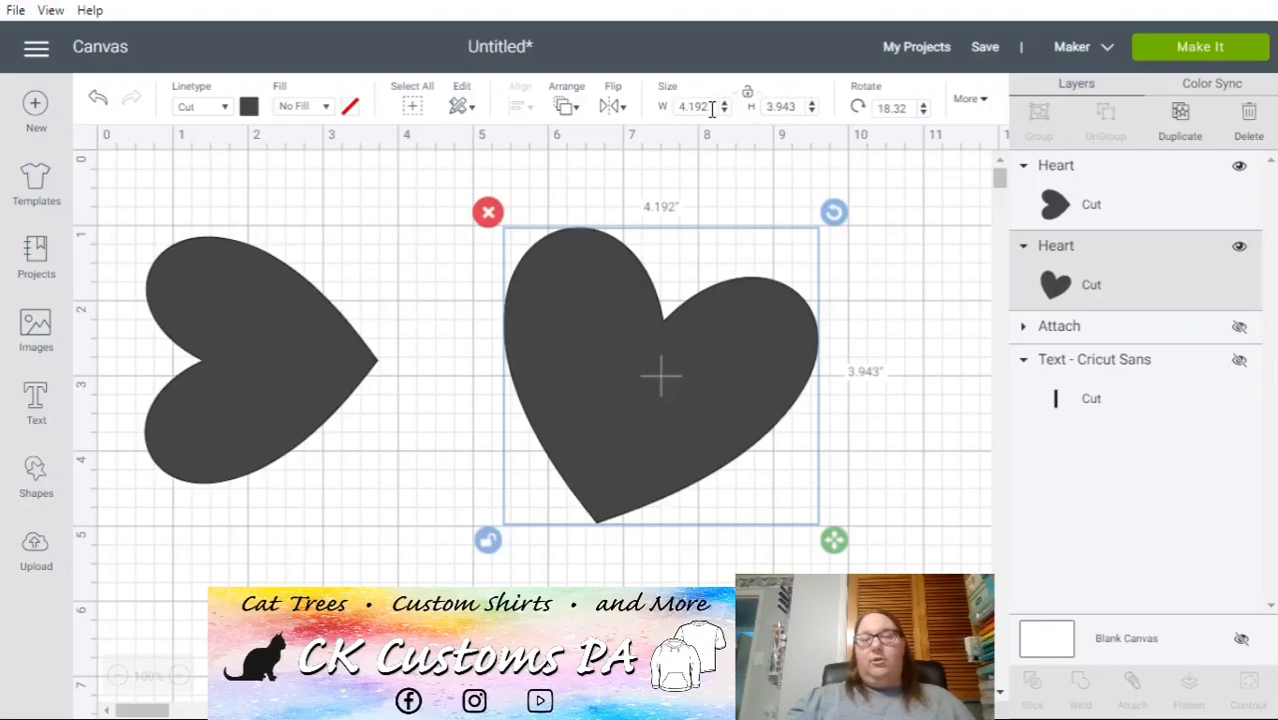
click(487, 540)
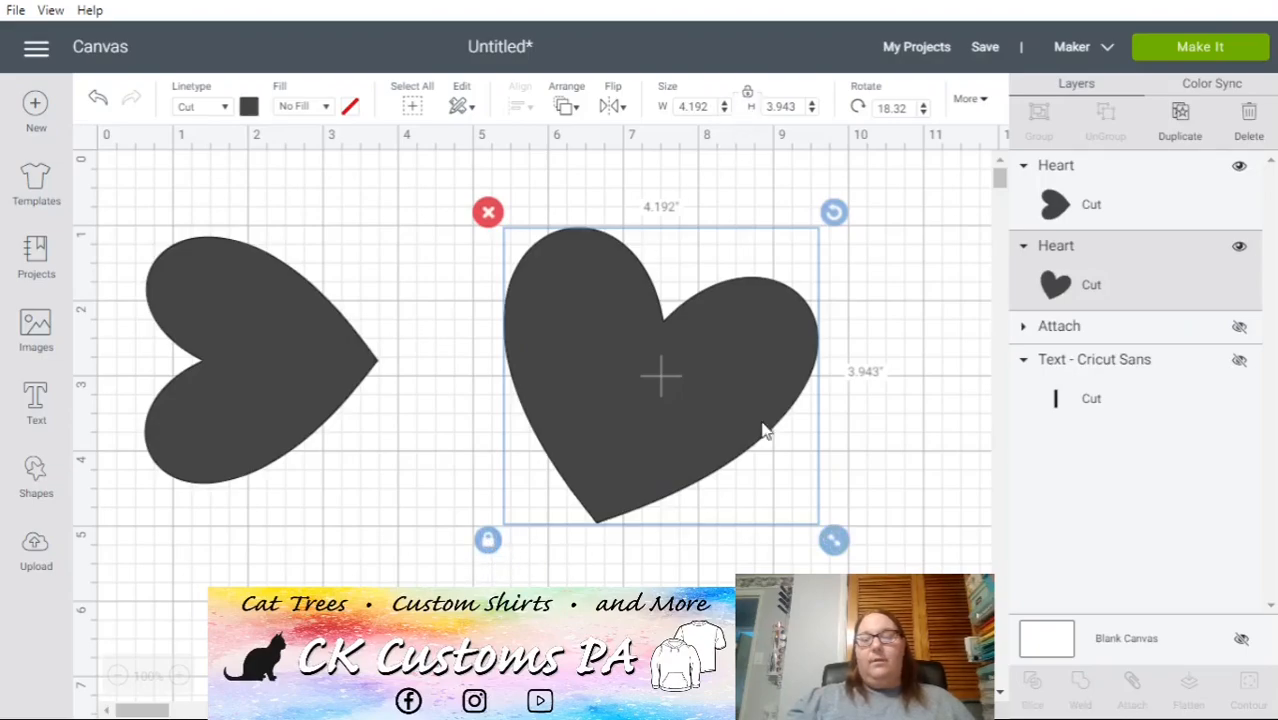
click(749, 95)
click(749, 95)
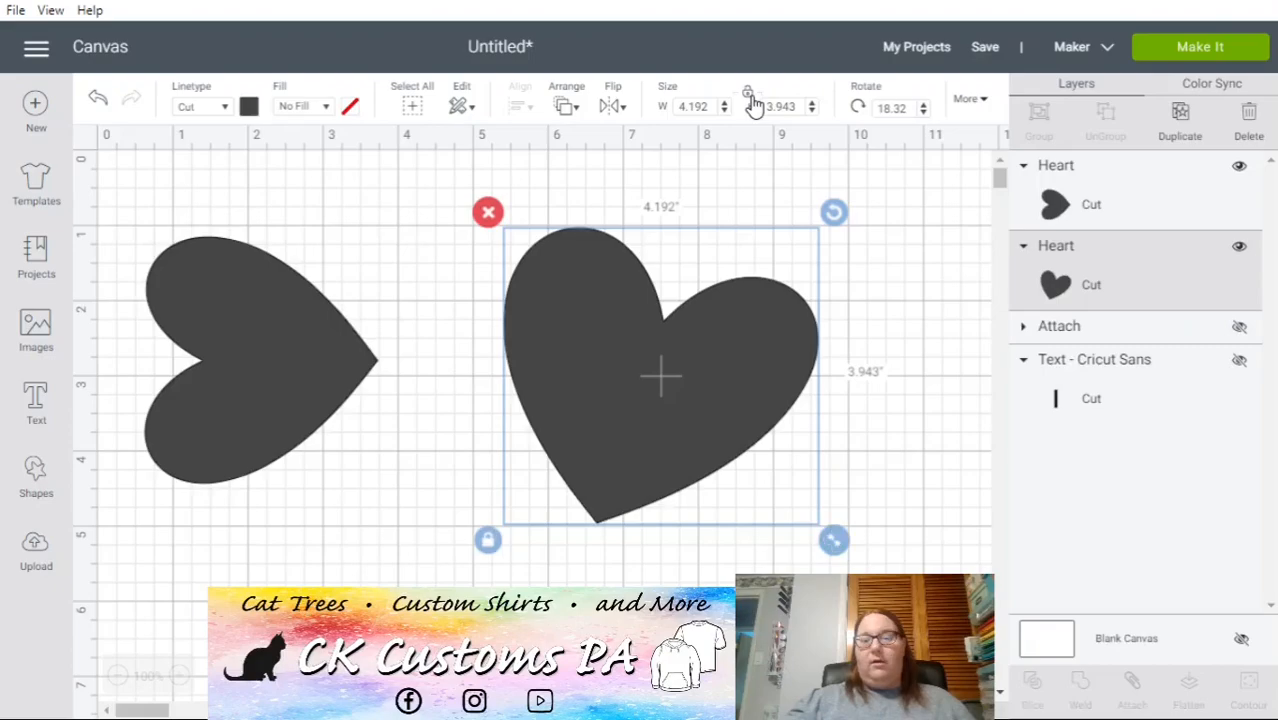
click(749, 95)
click(749, 95)
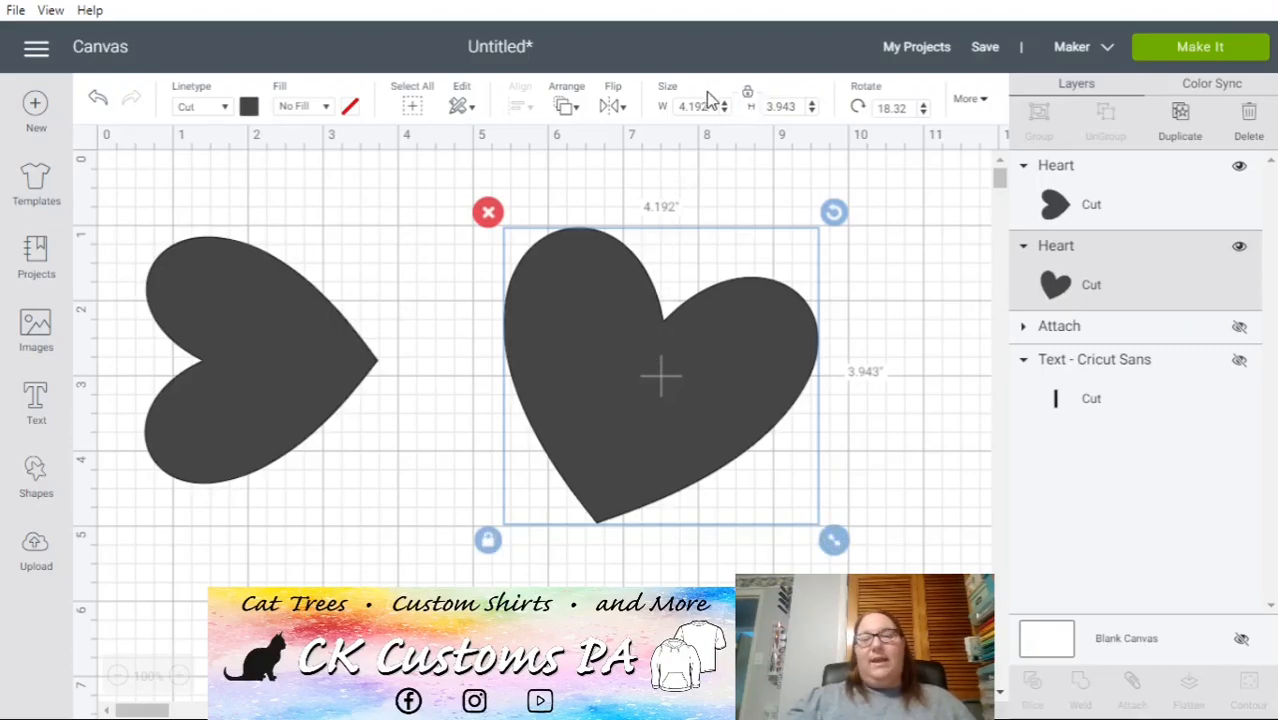
- Set the right heart's width to 5 inches with proportions locked and its height to 4 inches with proportions unlocked
click(711, 107)
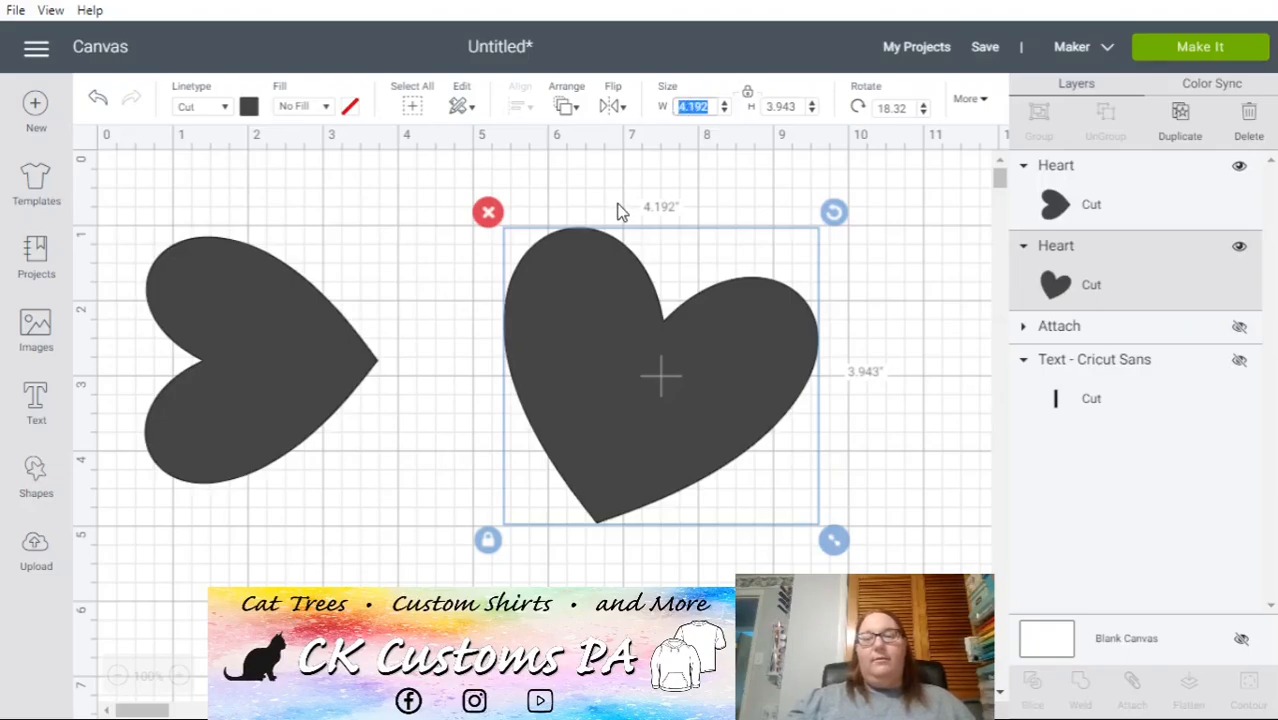
text(5)
key(Return)
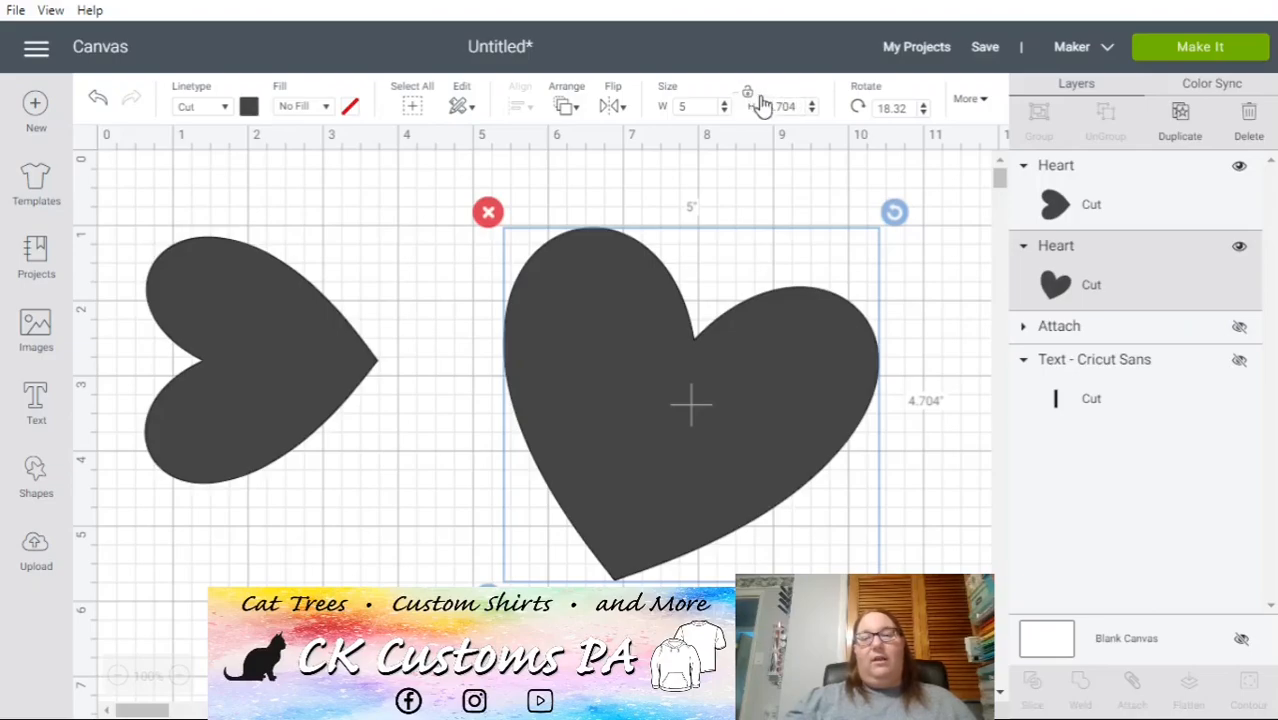
drag(800, 107, 676, 125)
text(4)
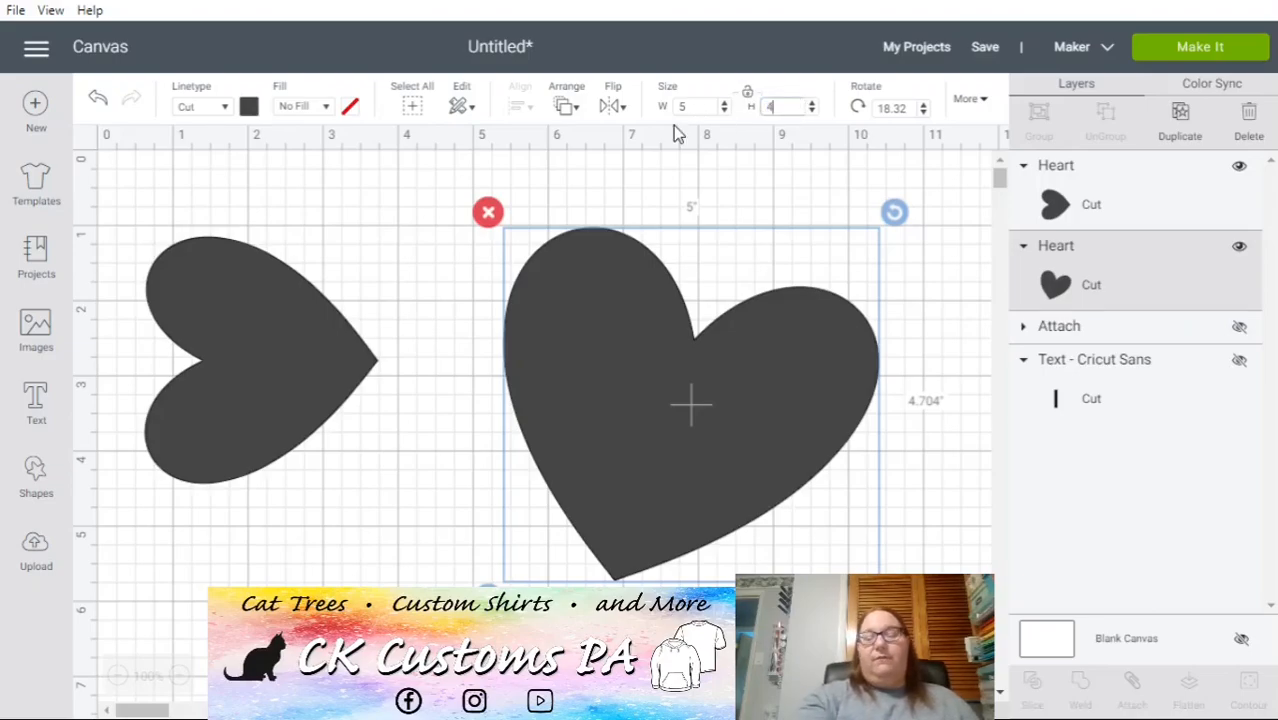
key(Return)
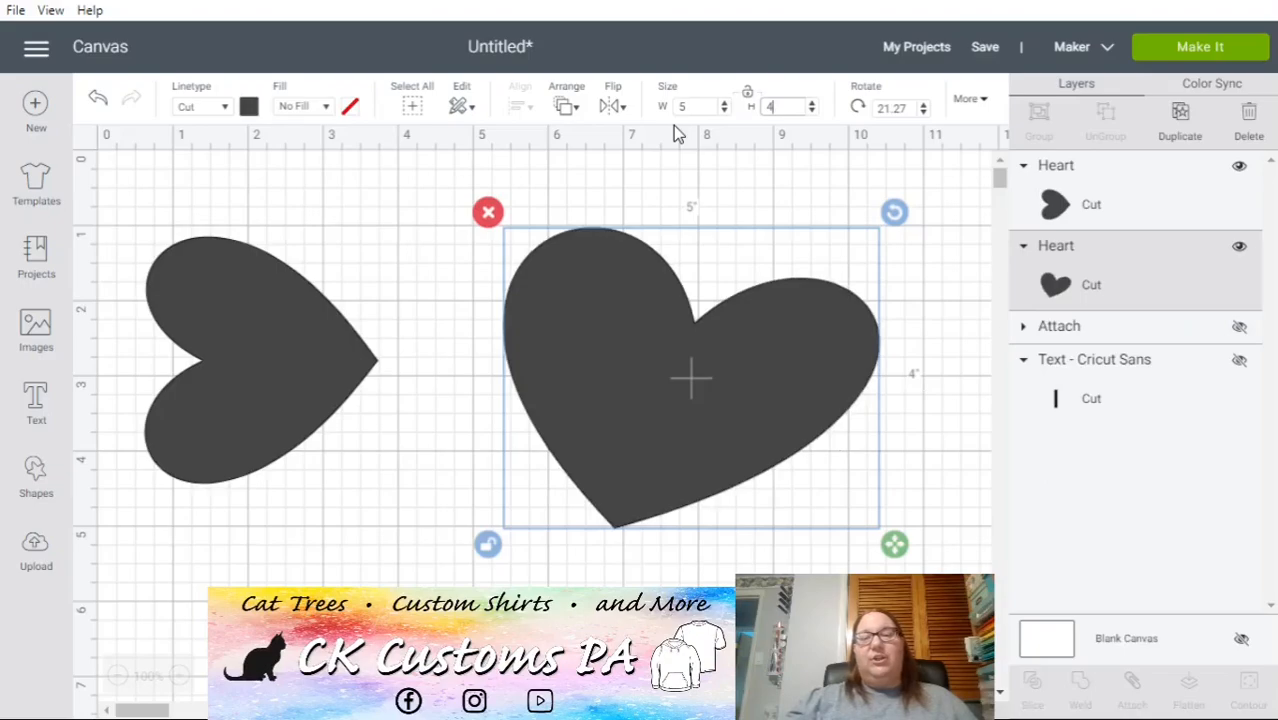
click(709, 577)
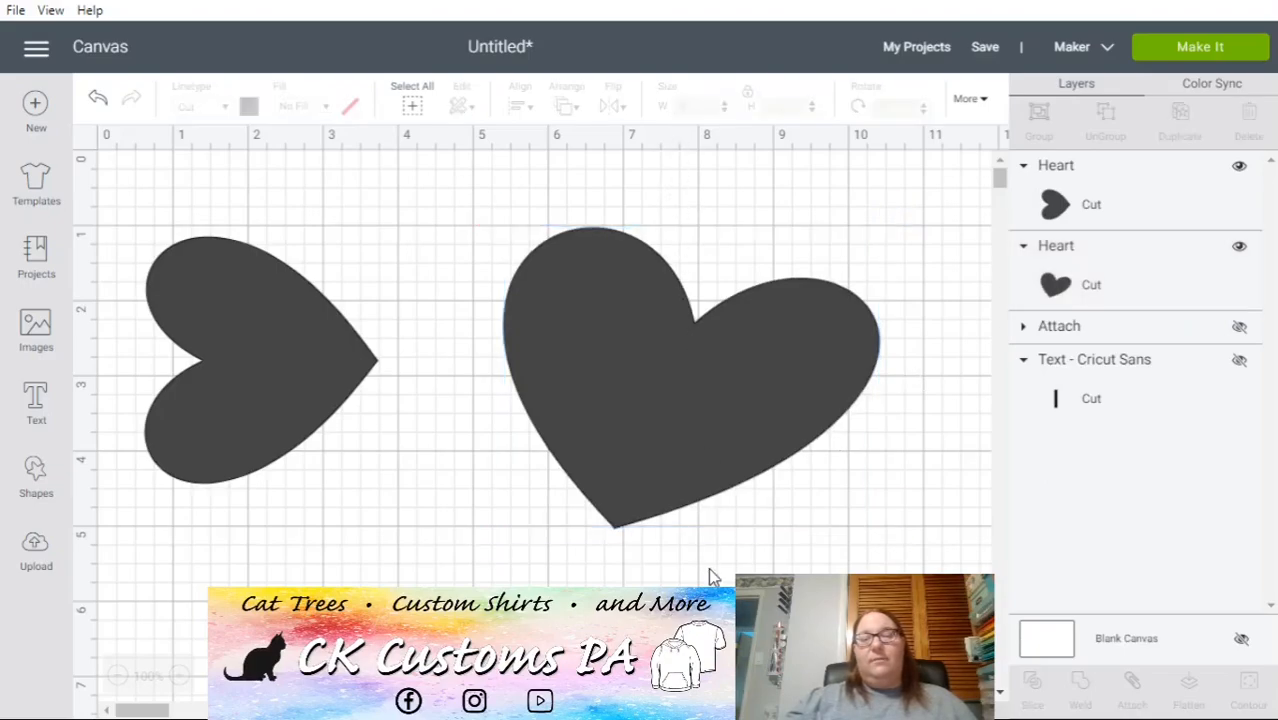
- Lock the right heart's proportions and scale it down freehand to about 3.125 × 2.5 inches
click(692, 419)
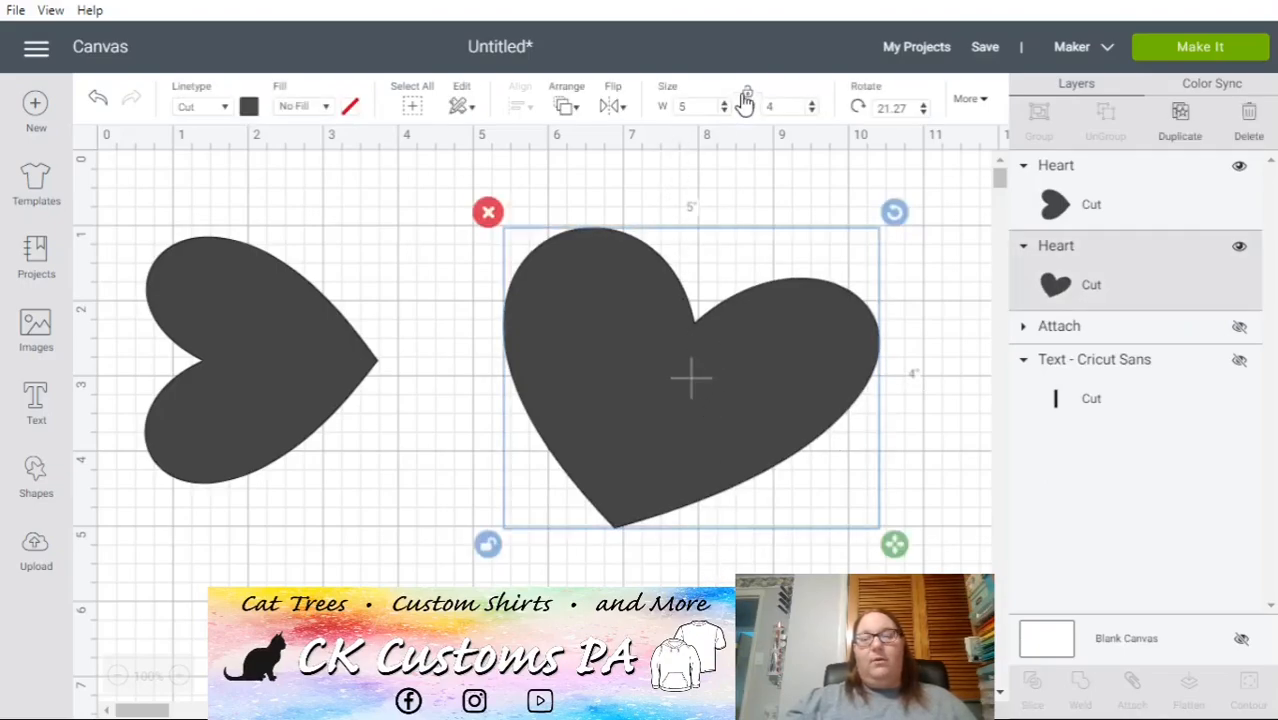
drag(896, 547, 753, 481)
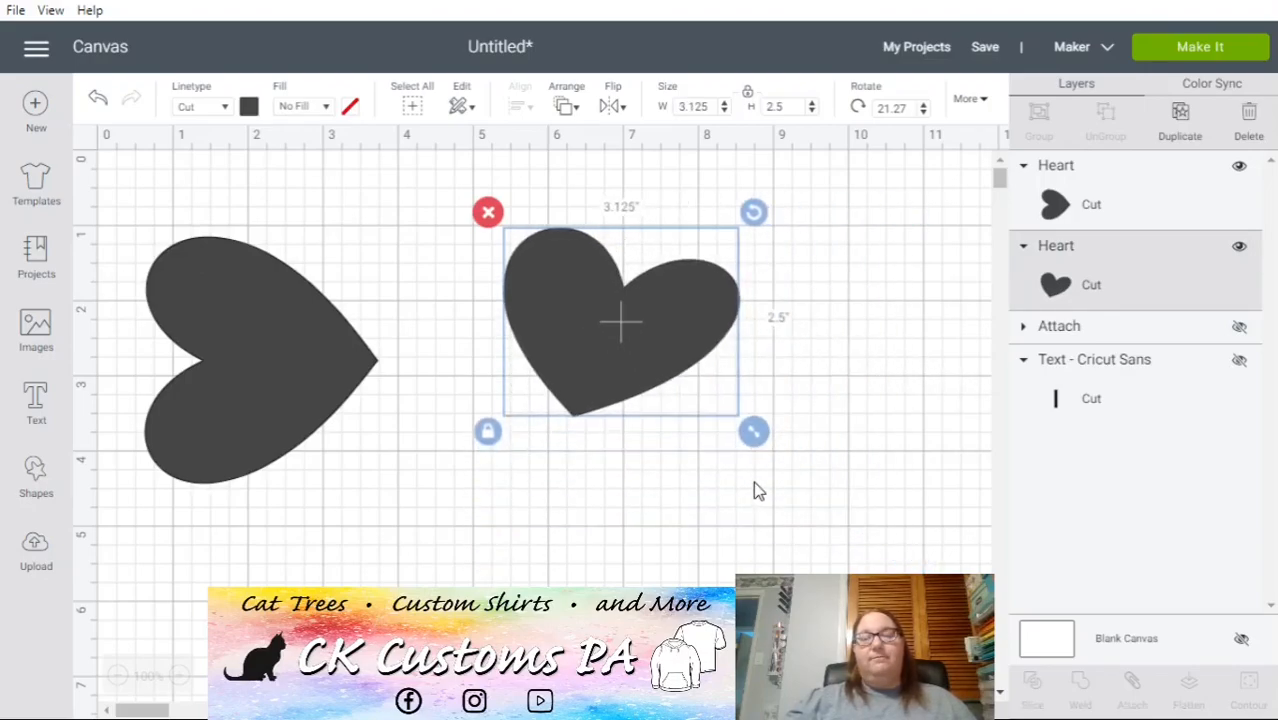